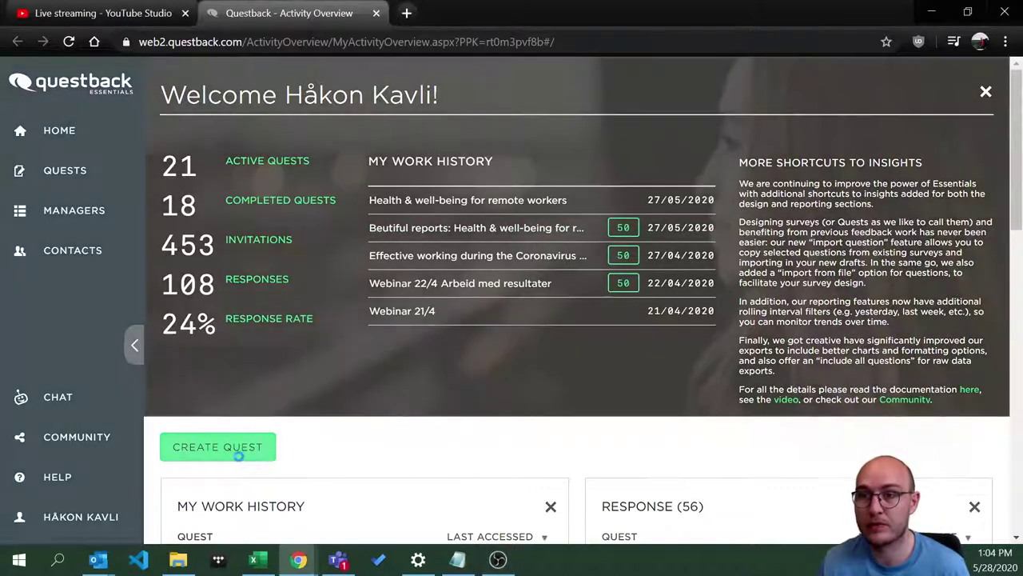
- Create a new quest from scratch titled "Import Questions Quest" in the Private Folder
left_click(240, 459)
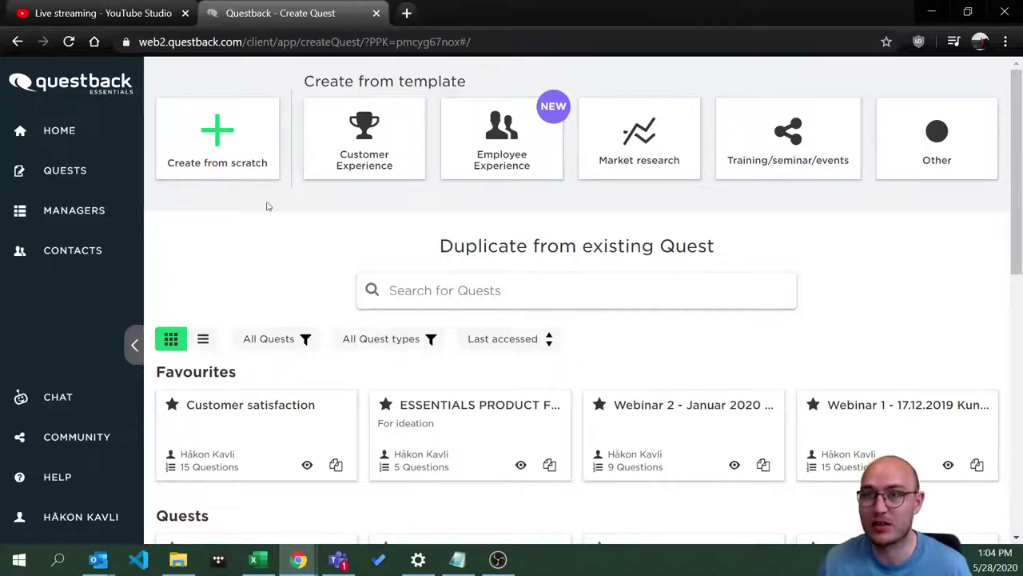
left_click(246, 170)
left_click(508, 165)
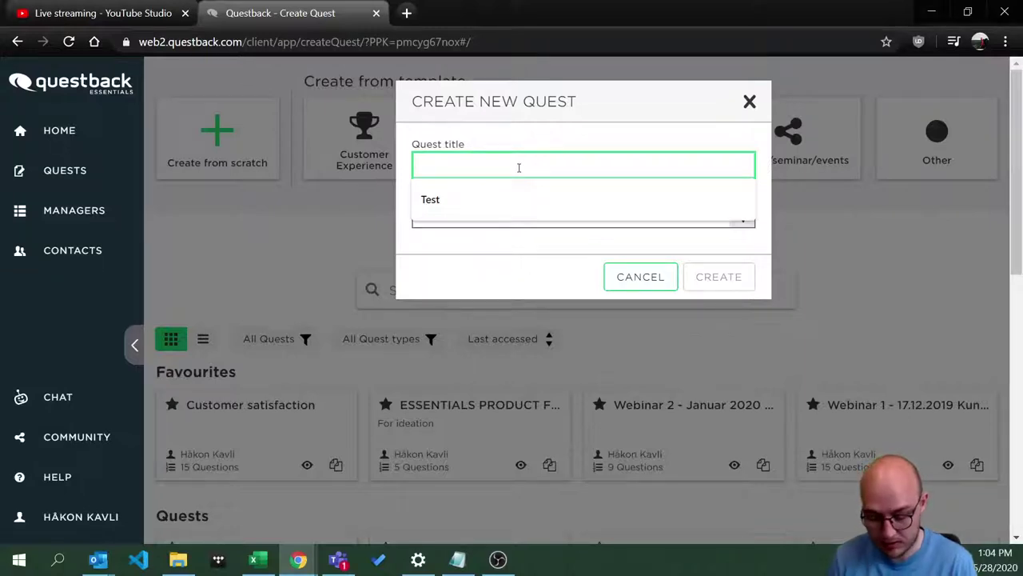
key("BackSpace")
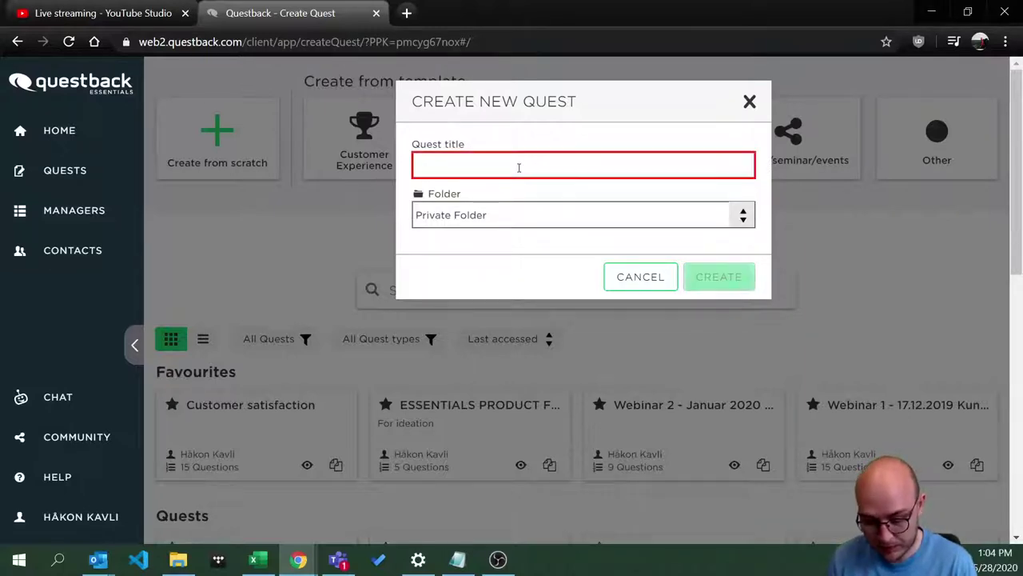
type("Import Questions Quest")
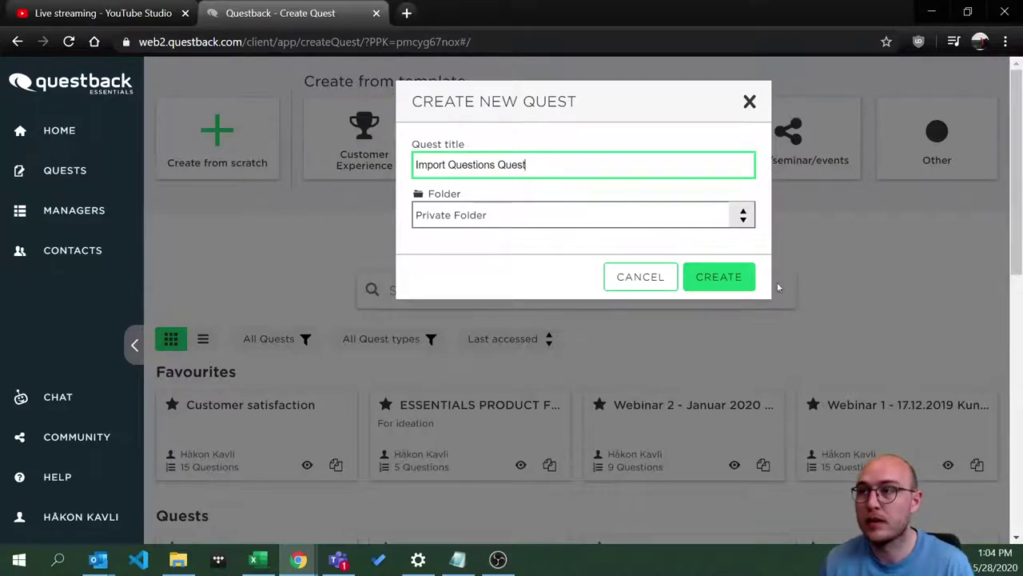
left_click(750, 283)
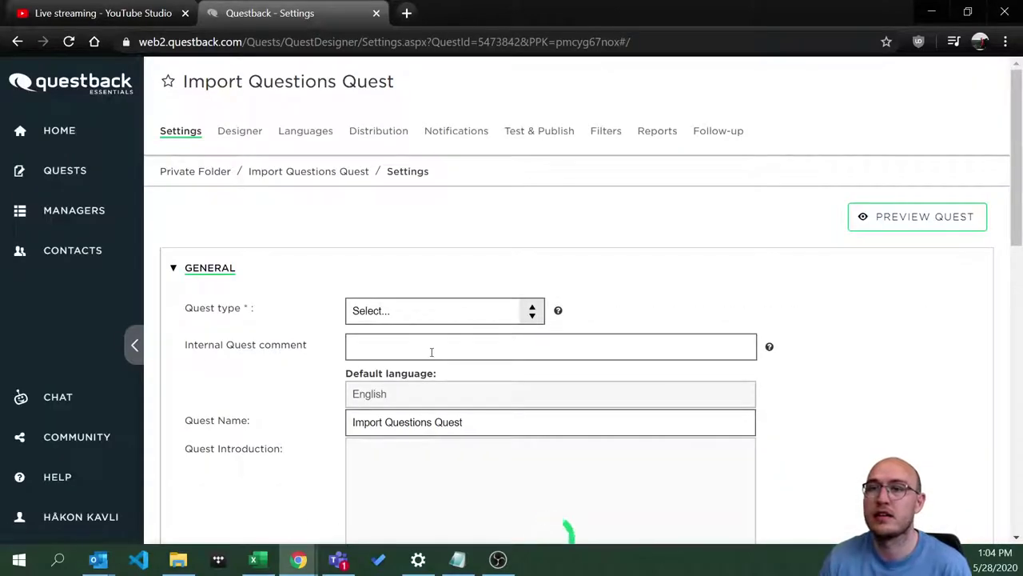
- Set the quest type to Other and enter the internal quest comment "use this for copying cool questions"
left_click(431, 352)
left_click(425, 315)
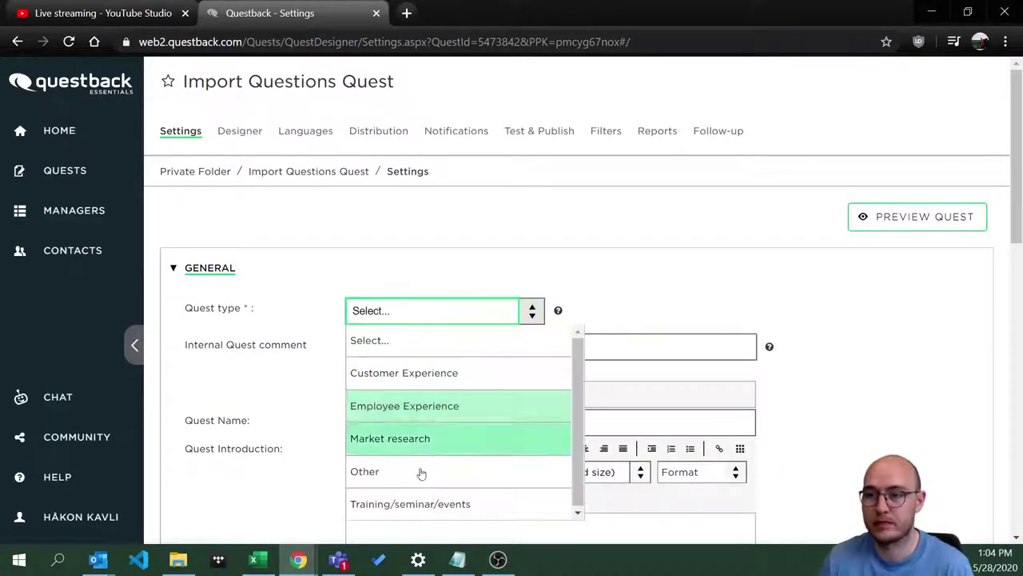
left_click(419, 473)
left_click(439, 341)
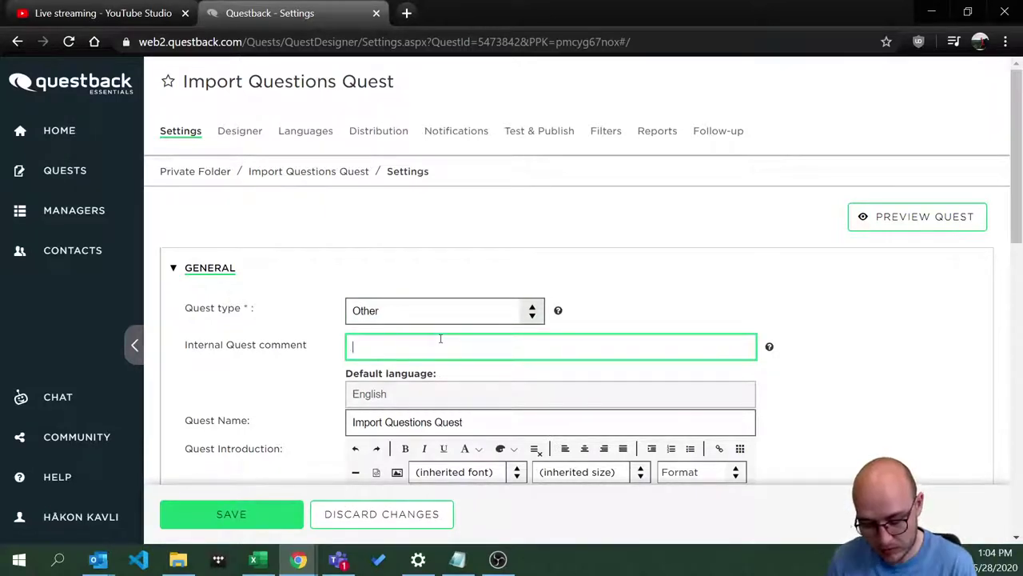
type("use")
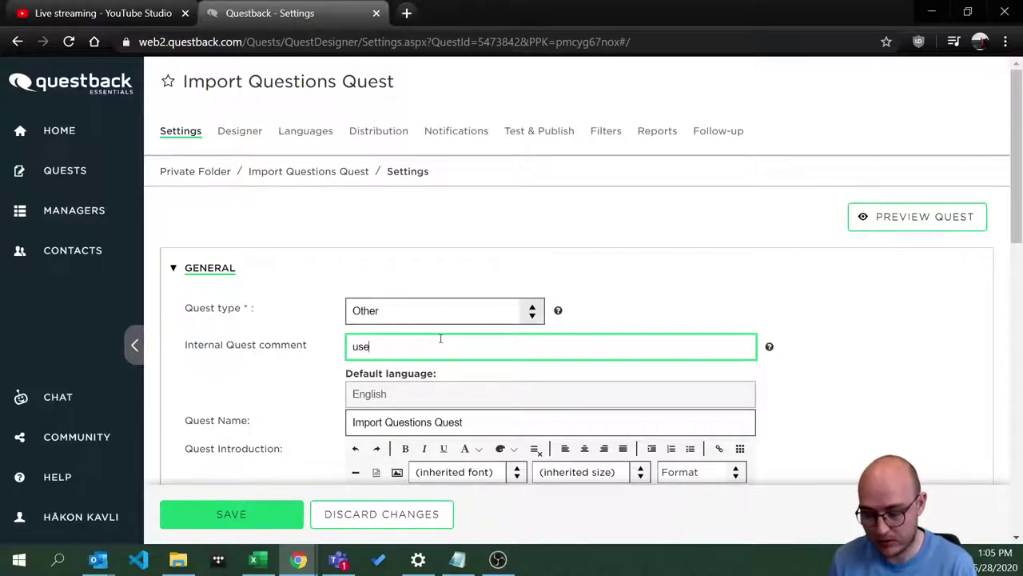
type(" this ")
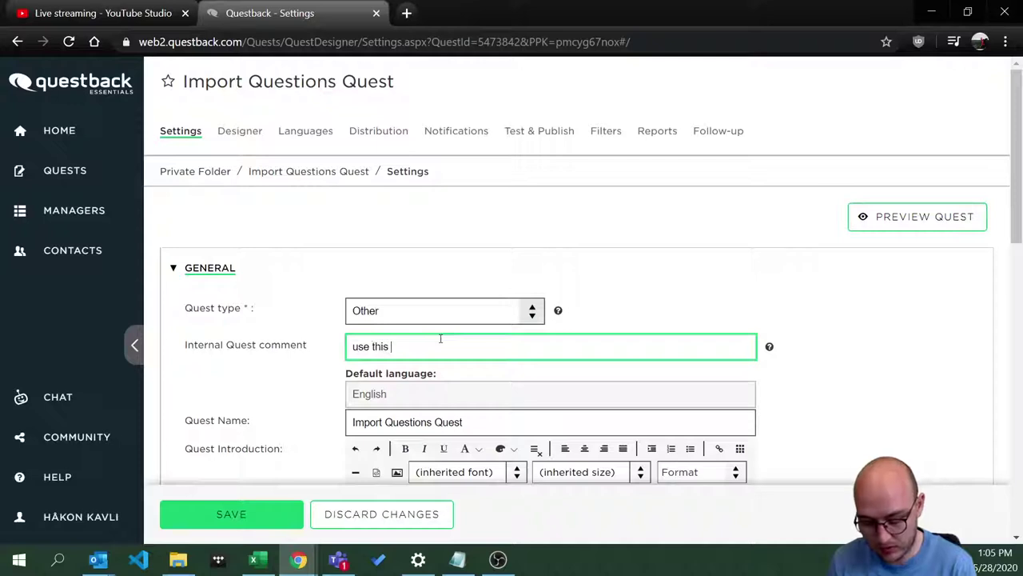
type("for c")
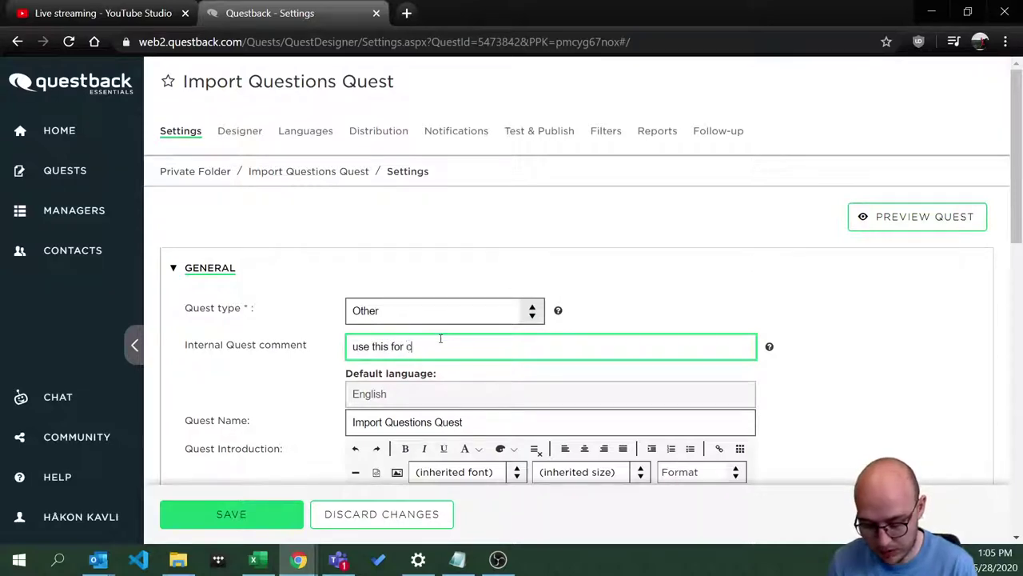
type("opying c")
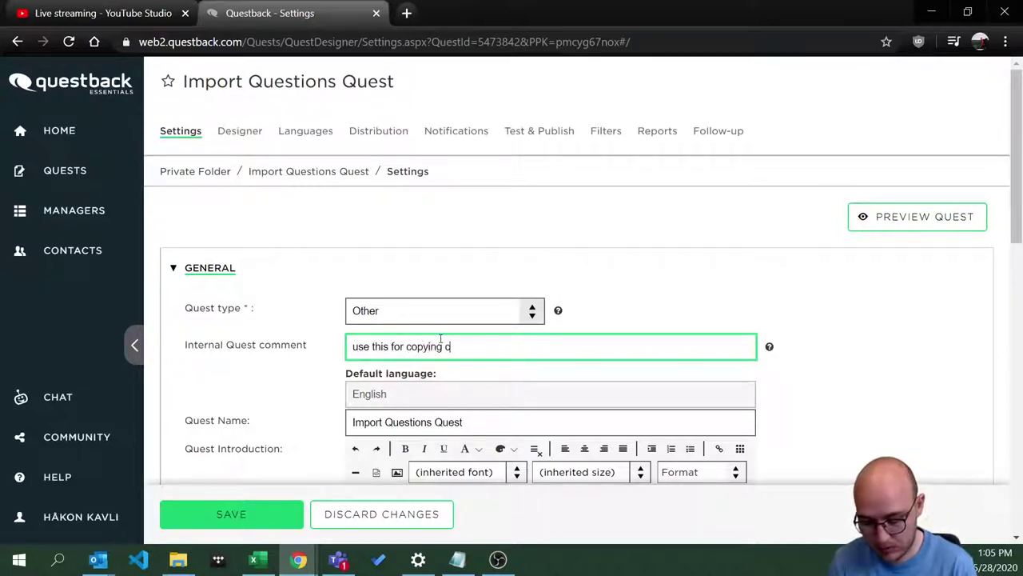
type("ool questions")
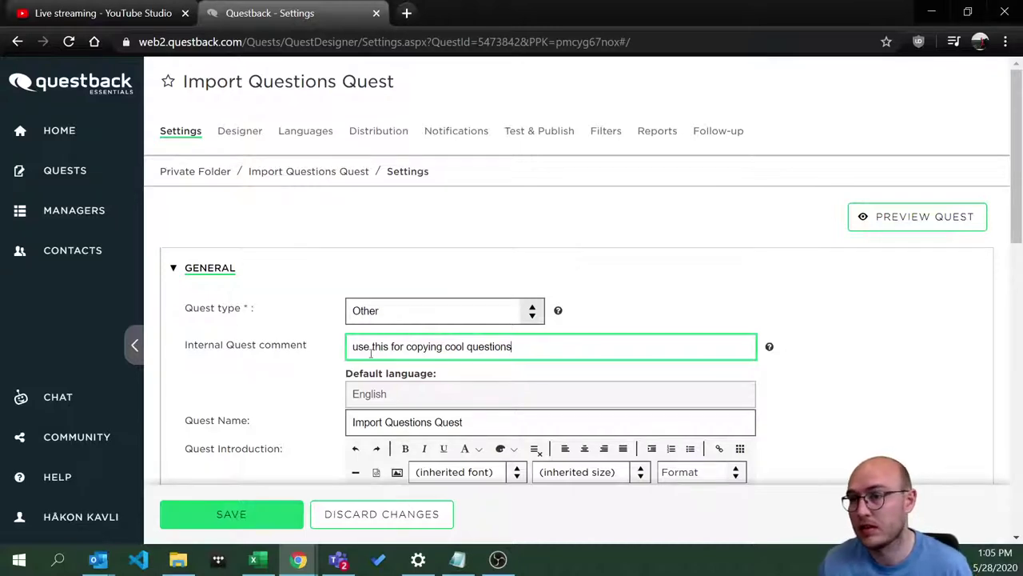
left_click_drag(564, 349, 531, 310)
left_click(531, 311)
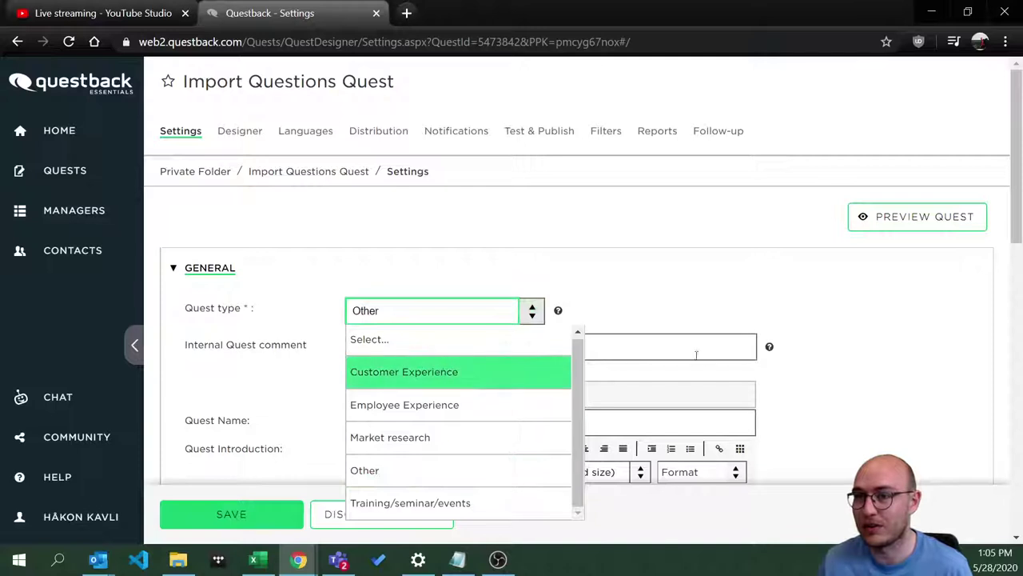
left_click(608, 265)
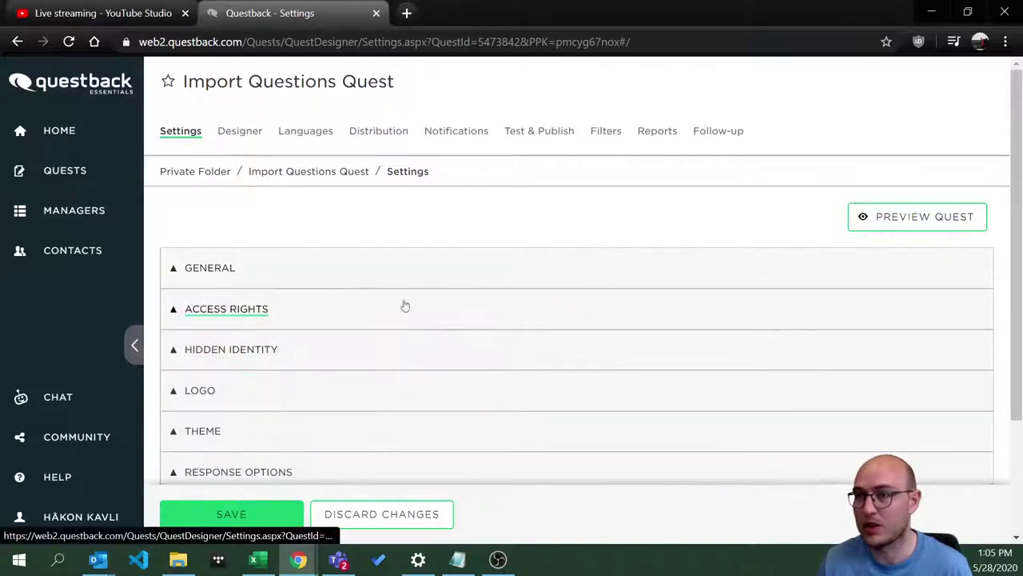
left_click(207, 281)
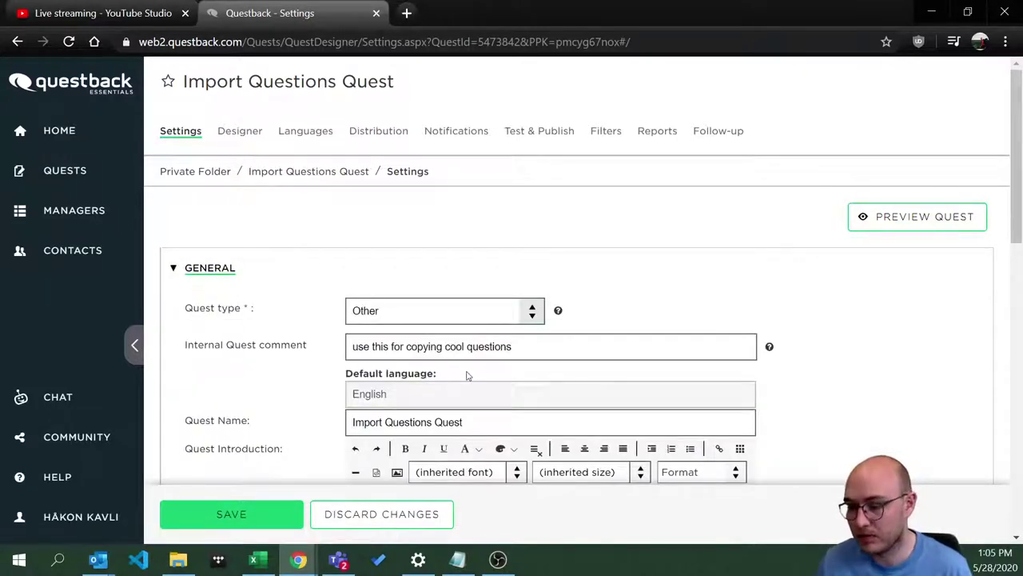
- Insert "Test only -" at the start of the internal quest comment and save the quest settings
left_click(541, 343)
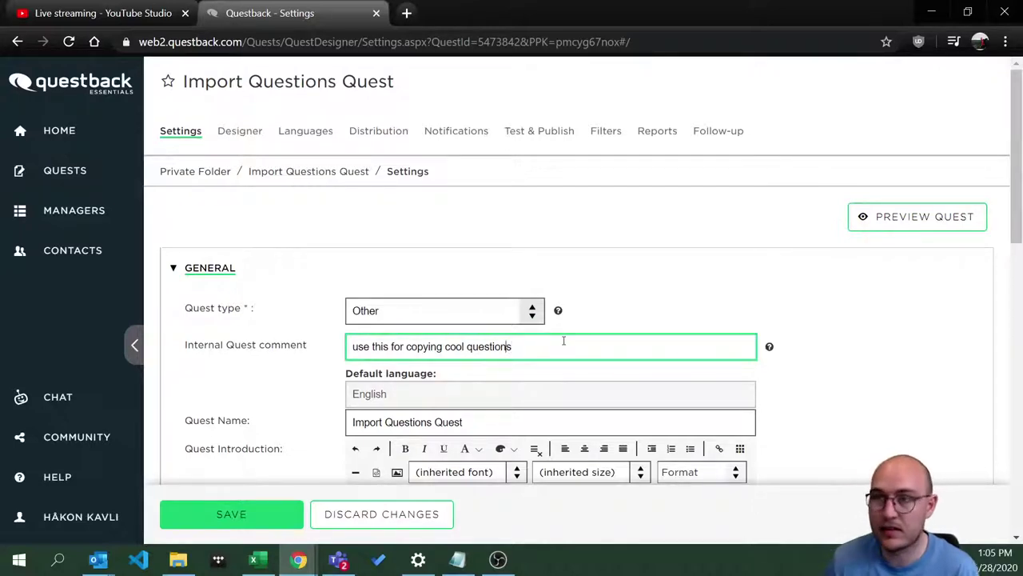
key("Left")
key("Left")
key("Left")
key("Left")
key("Left")
key("Left")
key("Left")
key("Left")
key("Left")
key("Left")
key("Left")
key("Left")
key("Left")
key("Left")
key("Left")
key("Left")
key("Left")
key("Left")
key("Left")
key("Left")
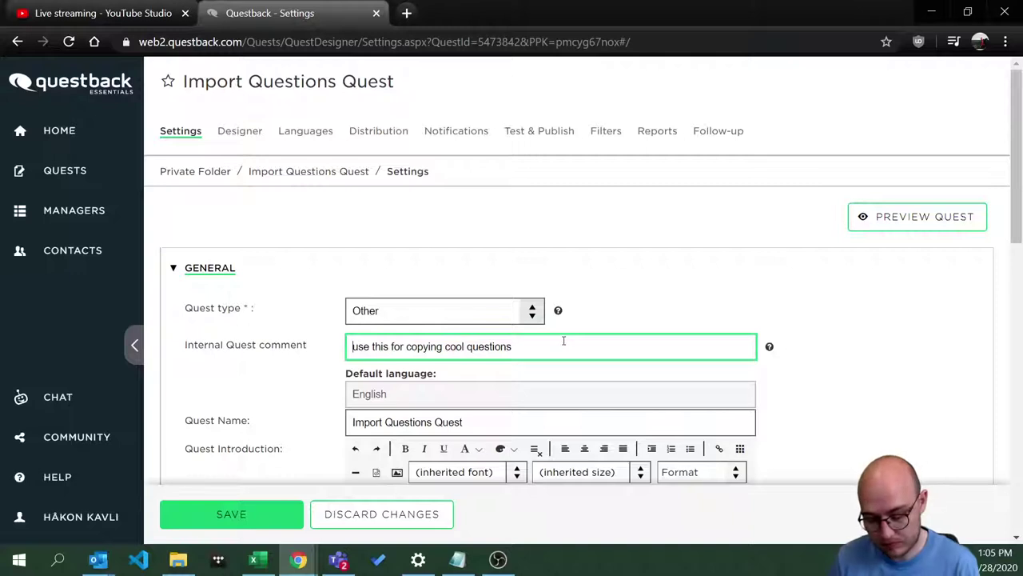
type("Test ")
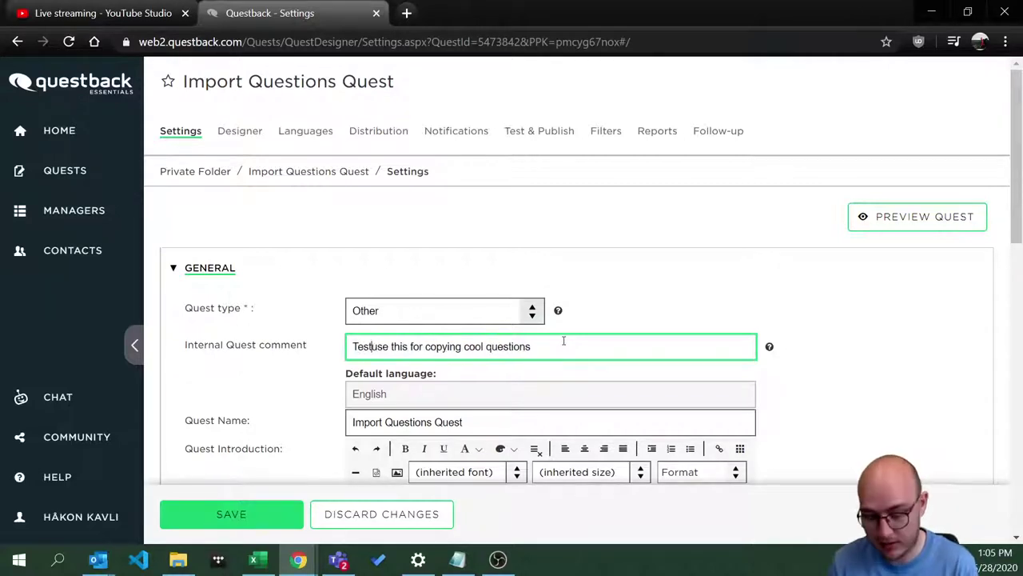
type("only")
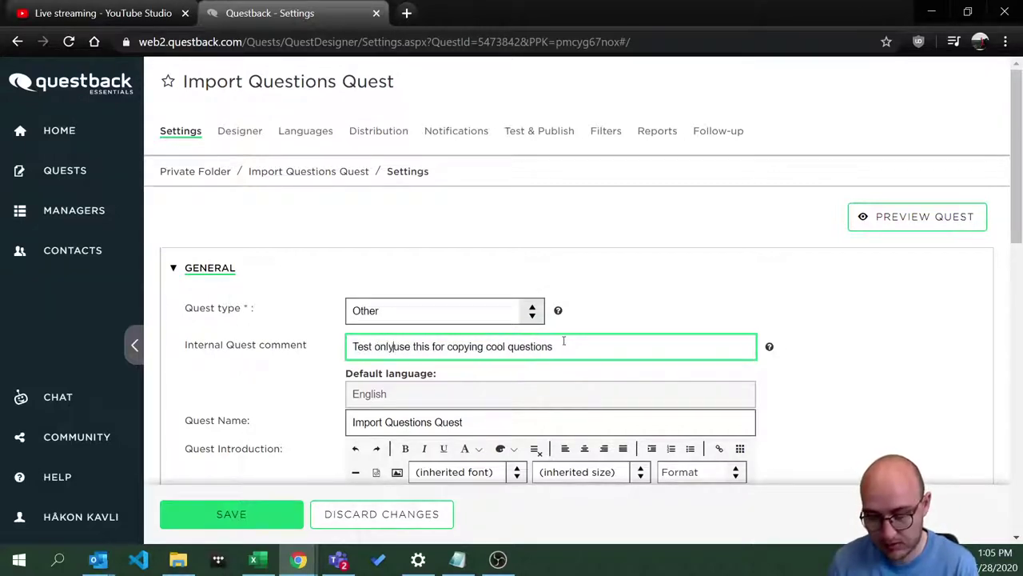
type(" -")
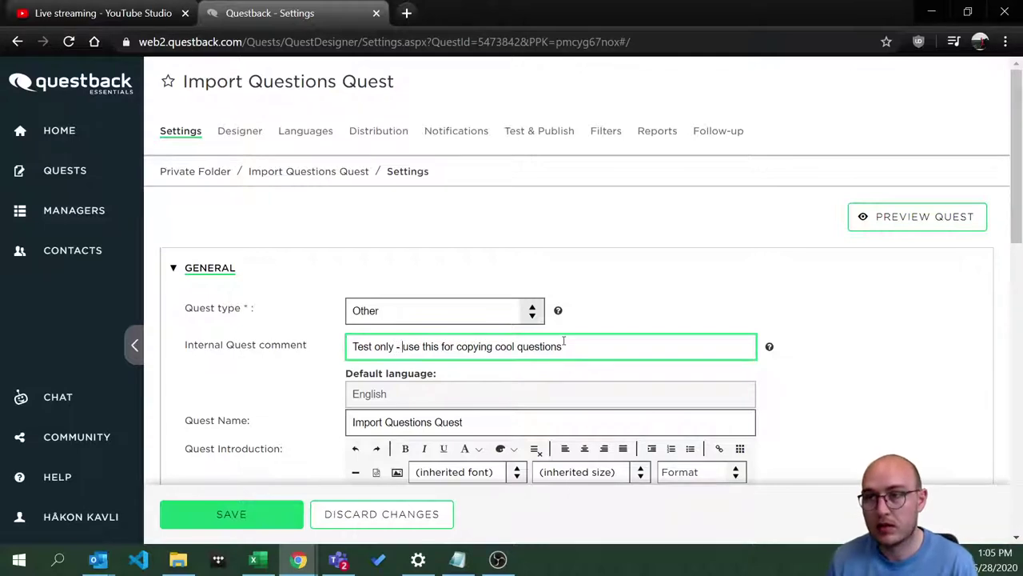
left_click(229, 513)
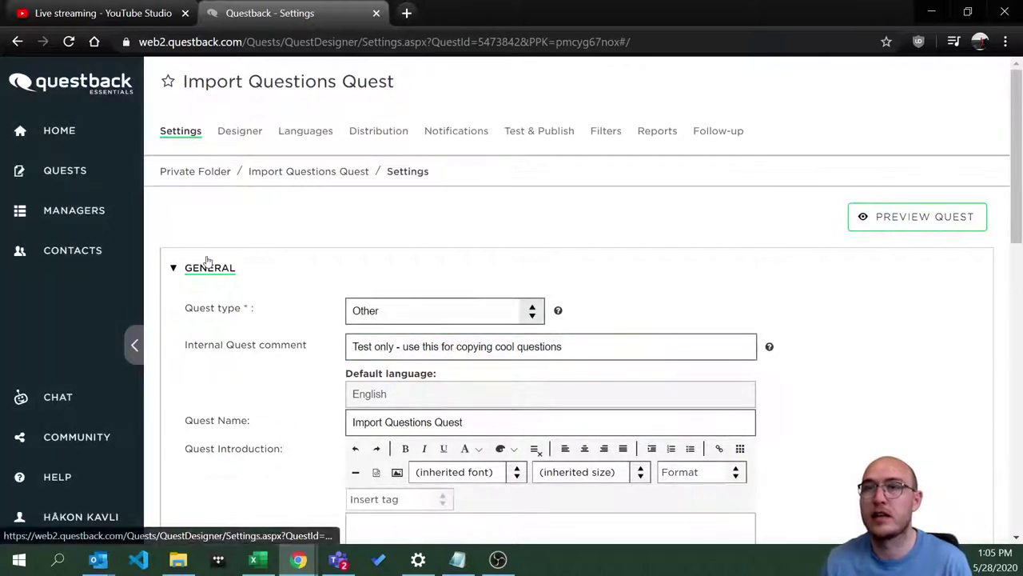
- Mark the quest as a favourite and open its question designer
left_click(166, 83)
left_click(248, 131)
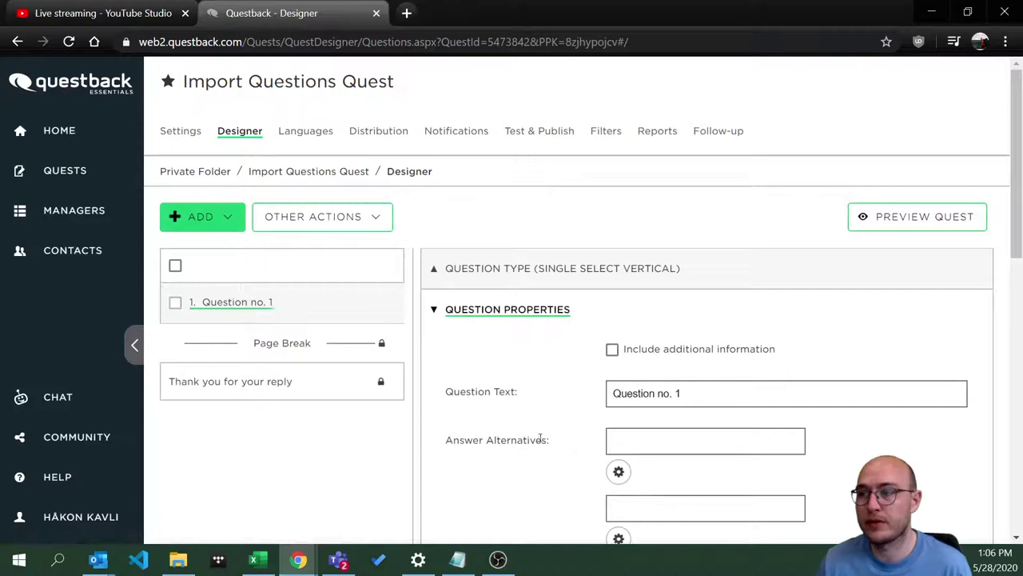
scroll(539, 447, "down", 2)
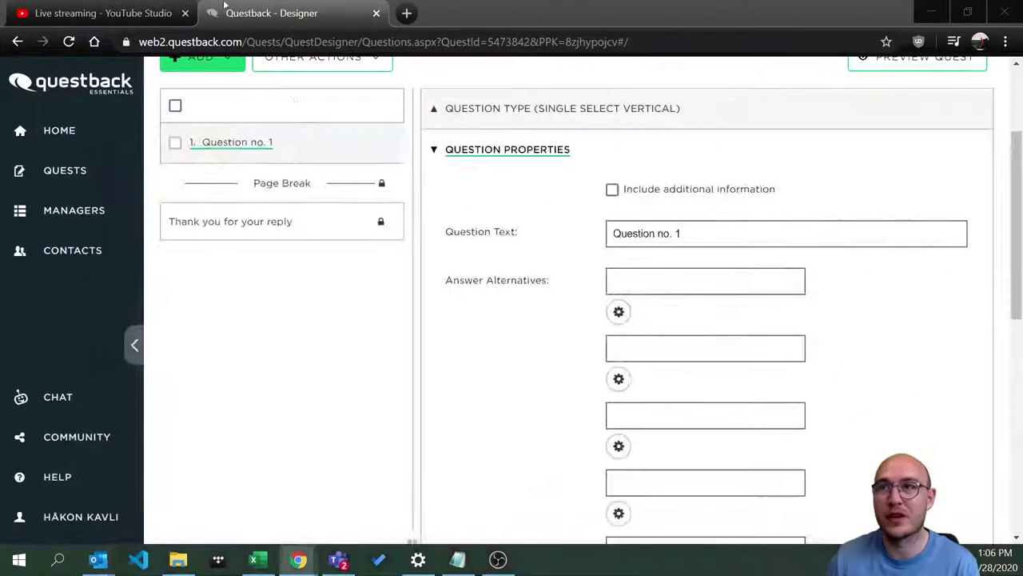
- Bring the Wikipedia page "List of domesticated animals" into the browser window and look through its table of domesticated animals
left_click_drag(0, 152, 457, 32)
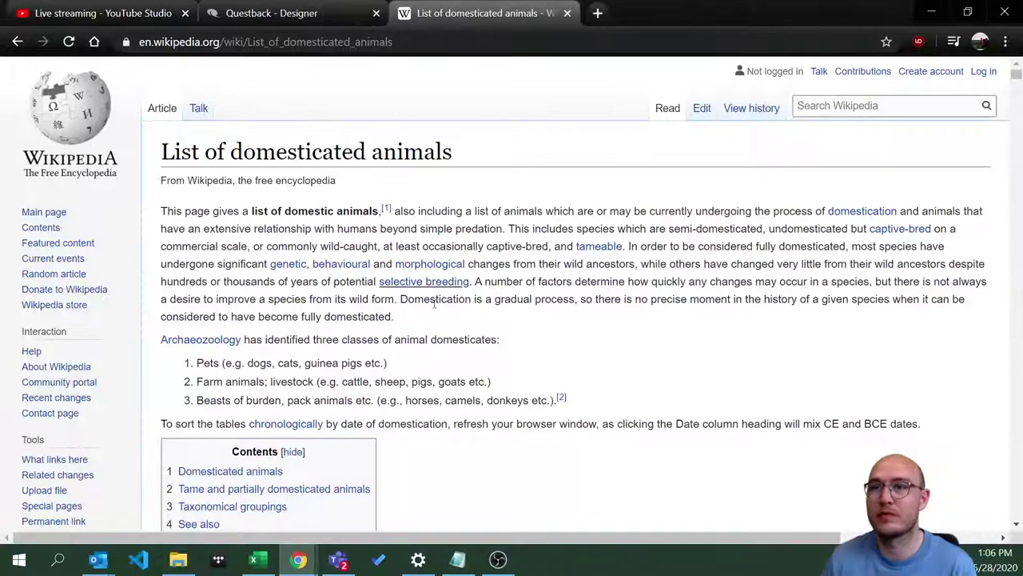
scroll(406, 294, "down", 8)
scroll(480, 364, "down", 3)
scroll(479, 365, "up", 8)
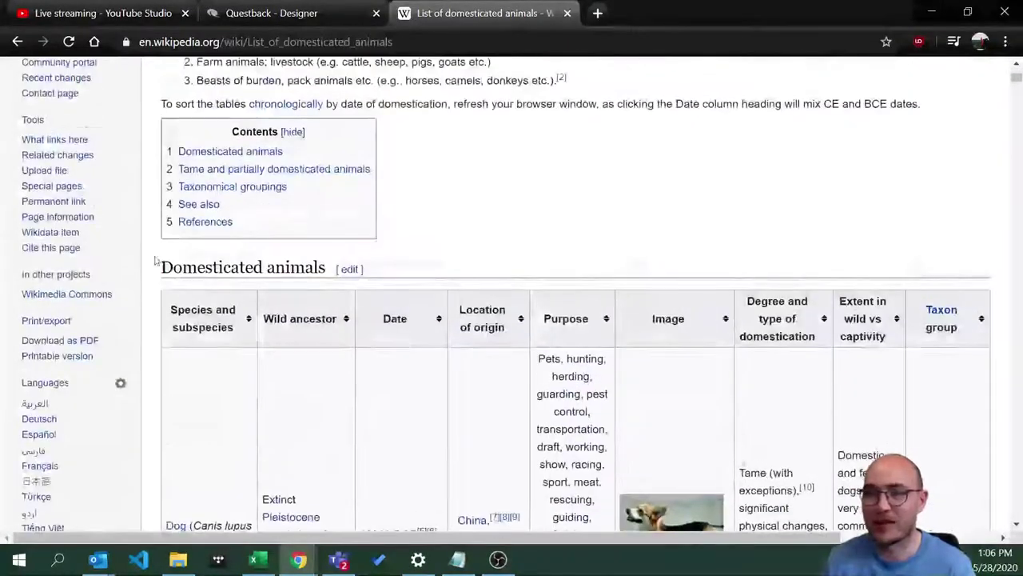
scroll(178, 359, "down", 3)
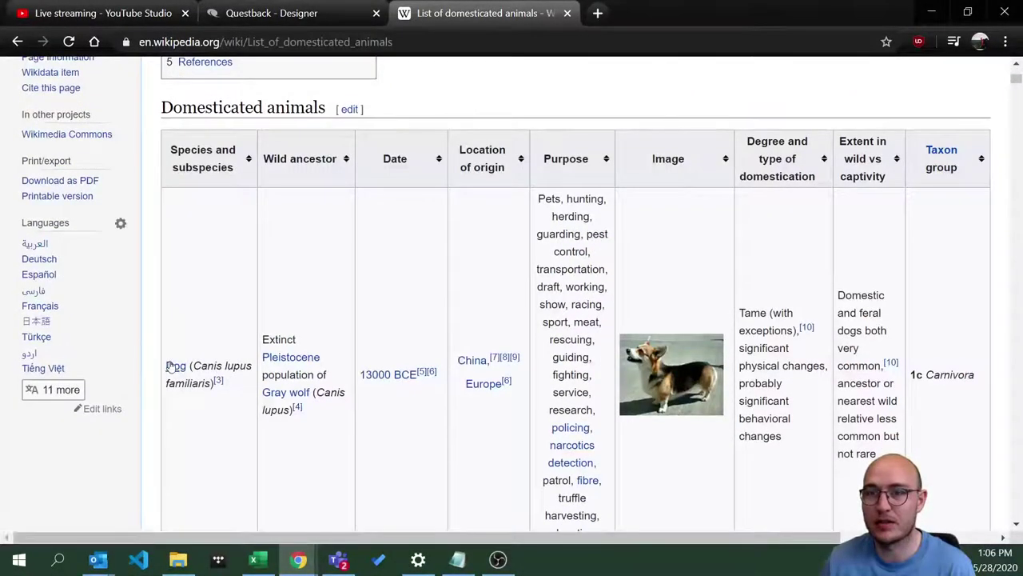
- Return to the Questback designer and change the first question's type to Single Select Drop-Down
left_click(307, 13)
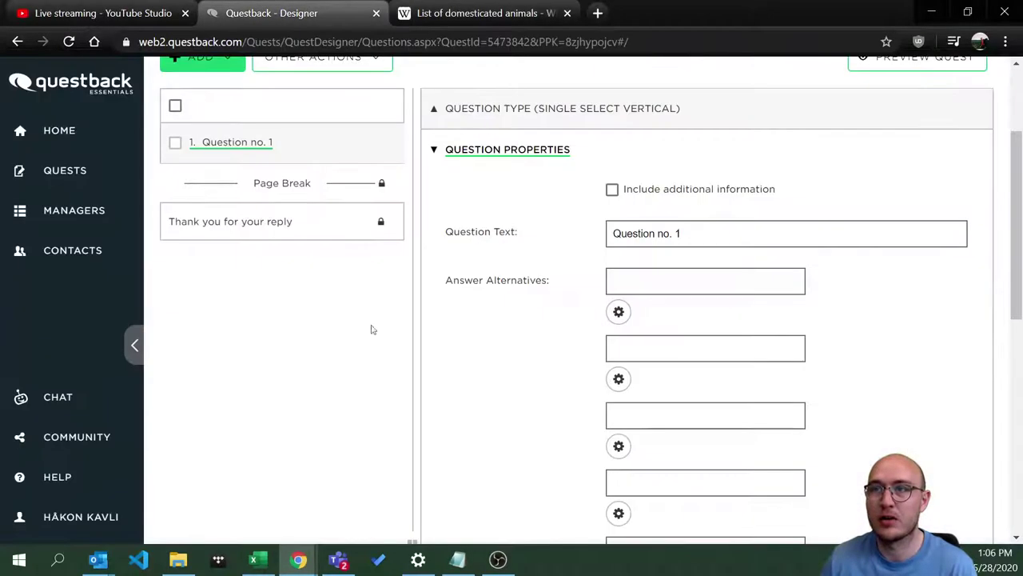
left_click_drag(725, 237, 673, 219)
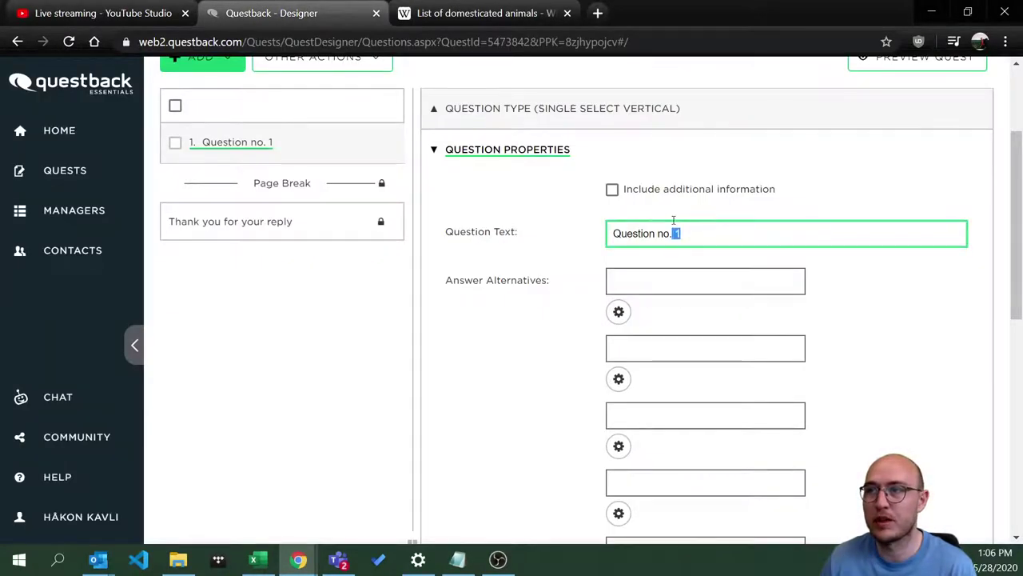
left_click(572, 108)
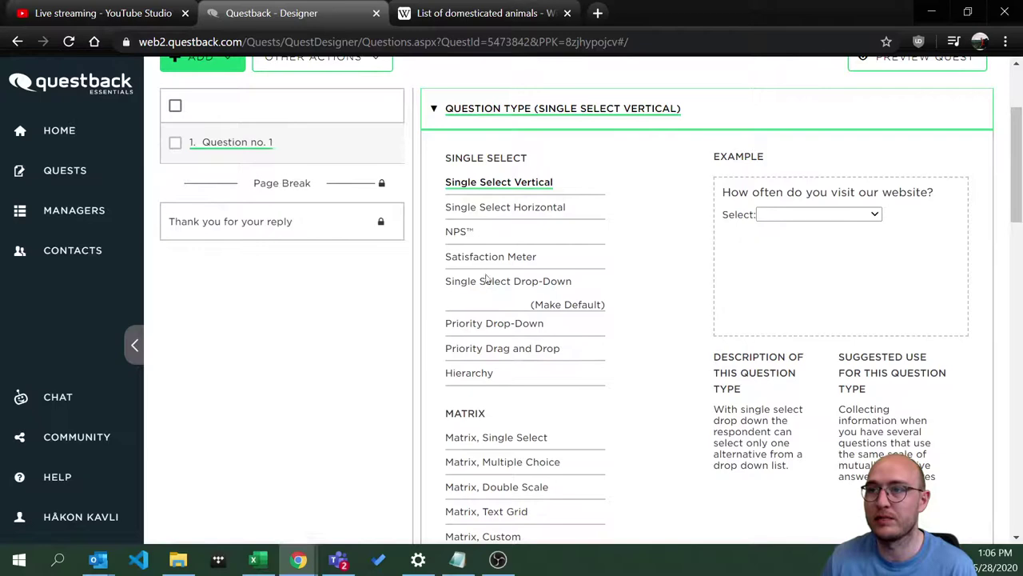
left_click(483, 283)
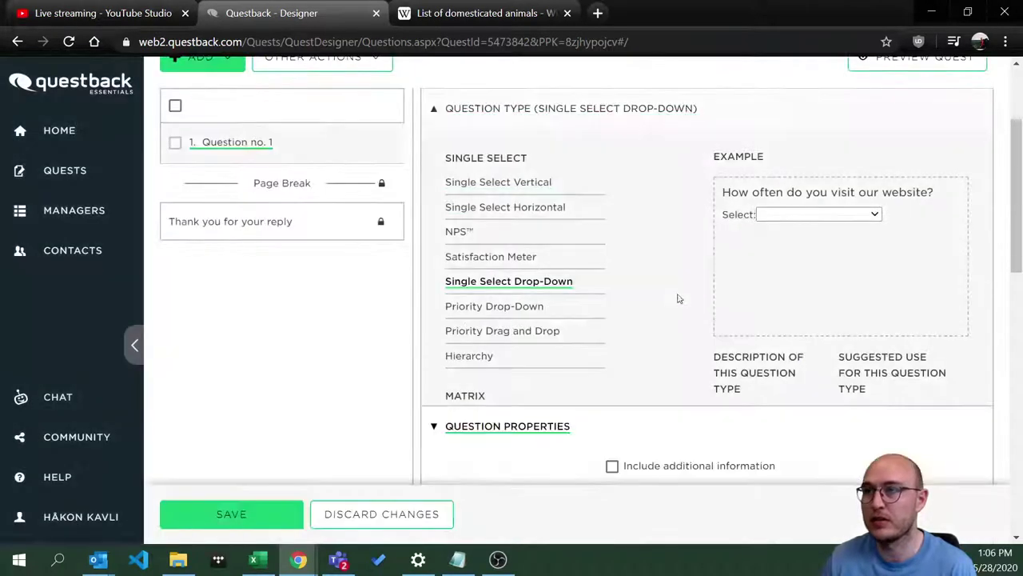
- Replace the first question's text with "What is your favorite pet?" and save the question
left_click_drag(709, 230, 520, 226)
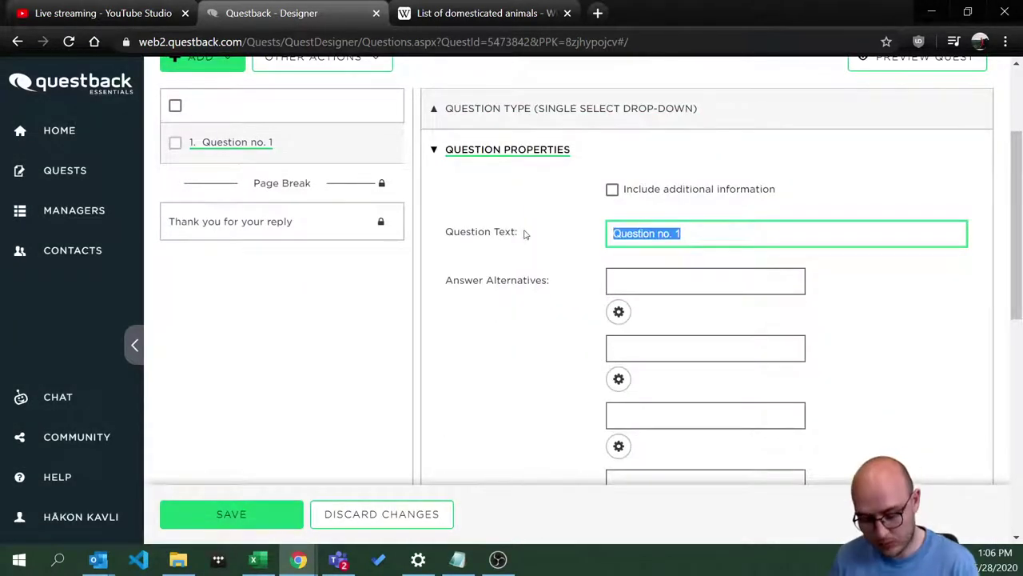
type("What is your")
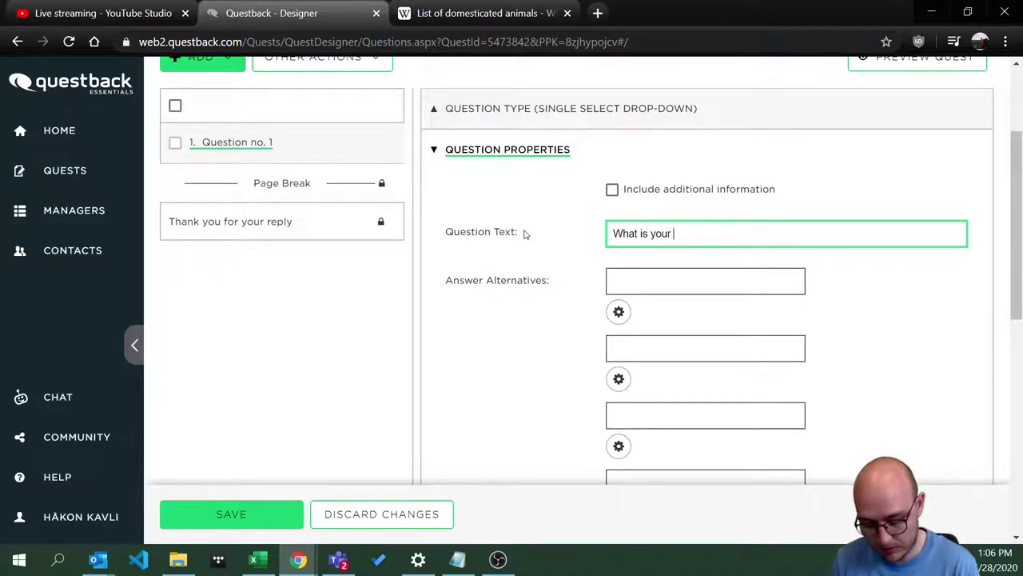
type("favorite pet?")
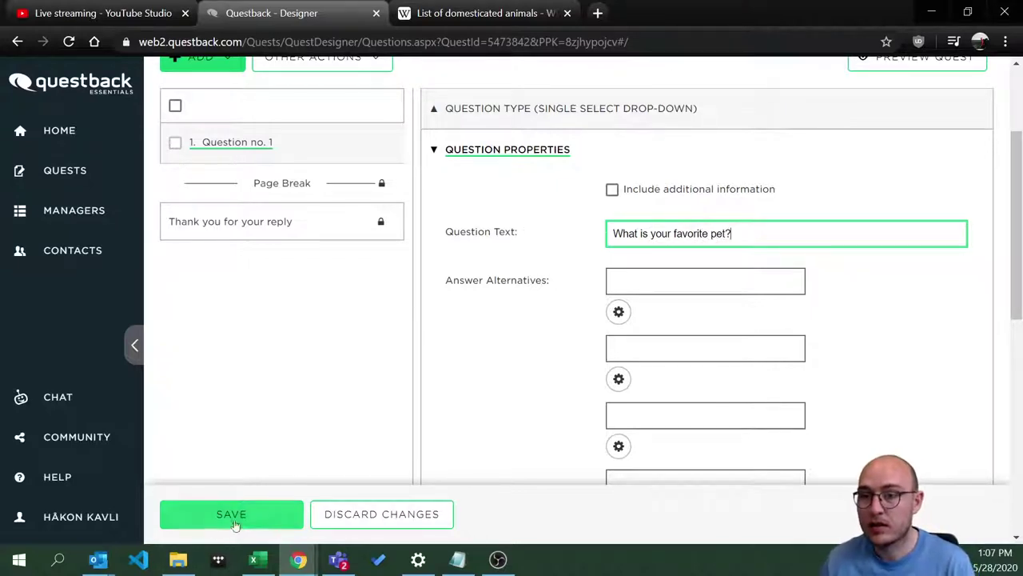
left_click(230, 514)
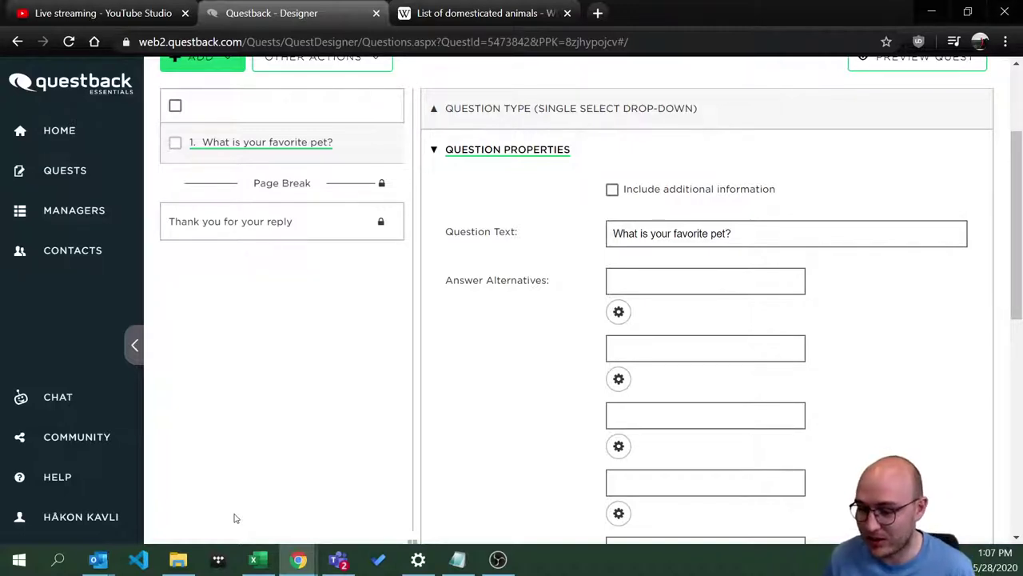
scroll(535, 511, "down", 8)
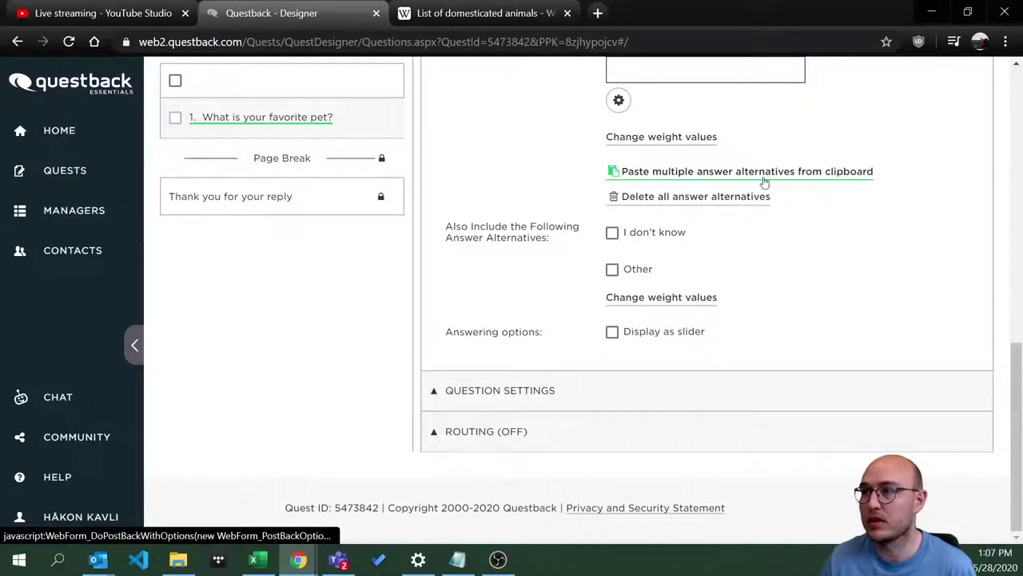
- Bulk-add Dog, Cat and Bird as answer alternatives for the favorite-pet question and review them
left_click(860, 180)
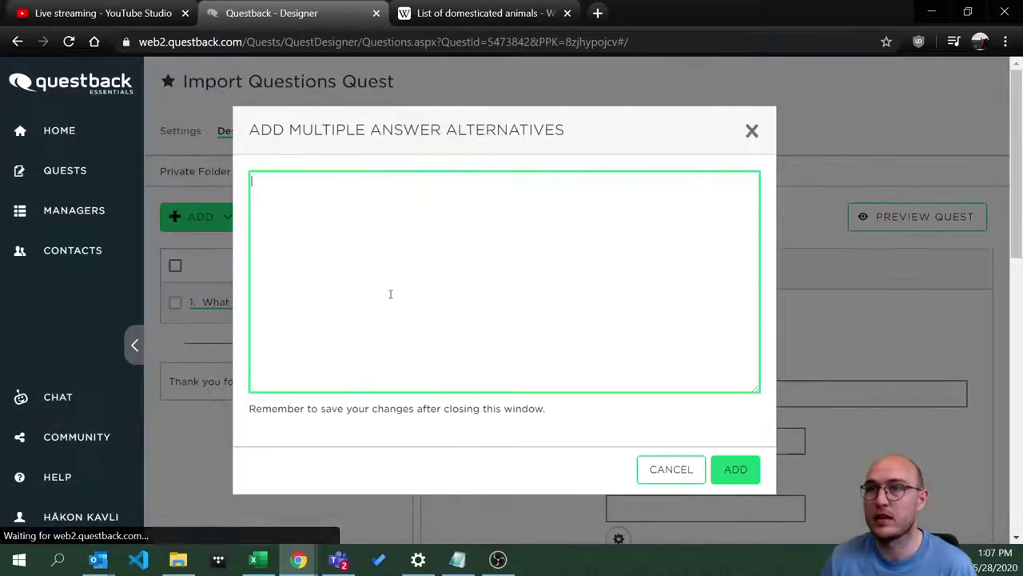
type("D")
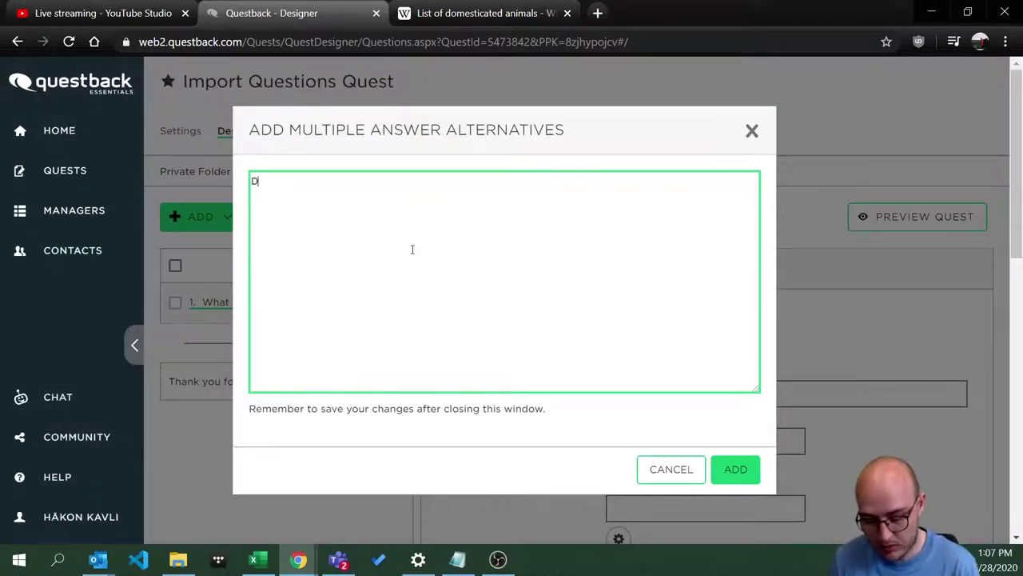
type("og")
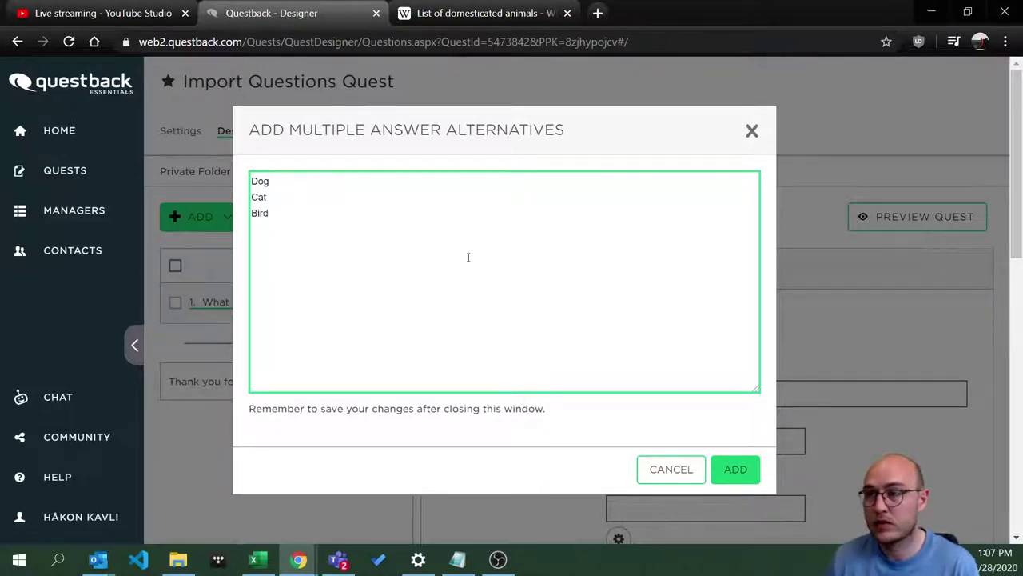
left_click(749, 475)
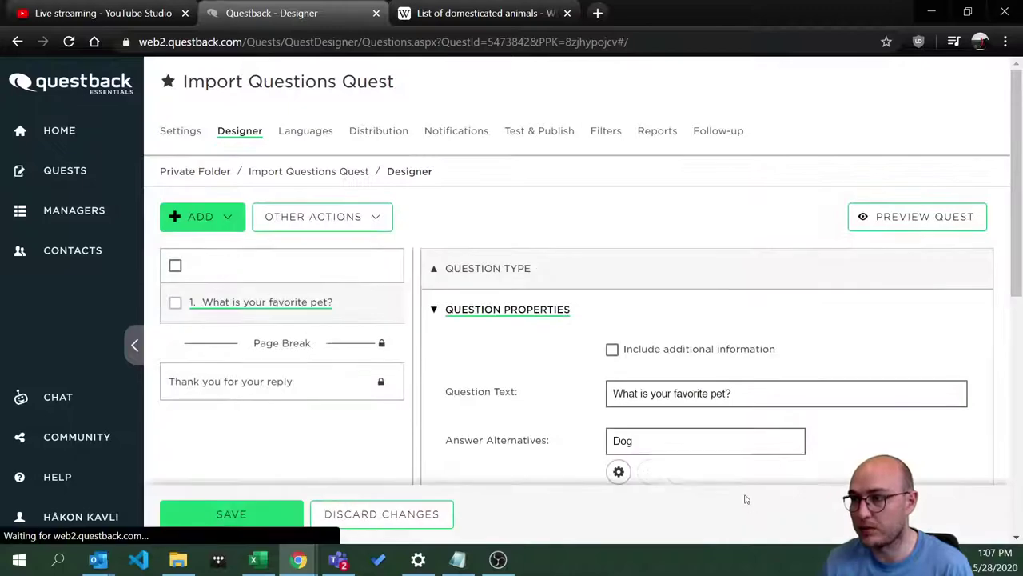
scroll(742, 471, "down", 2)
scroll(742, 471, "down", 3)
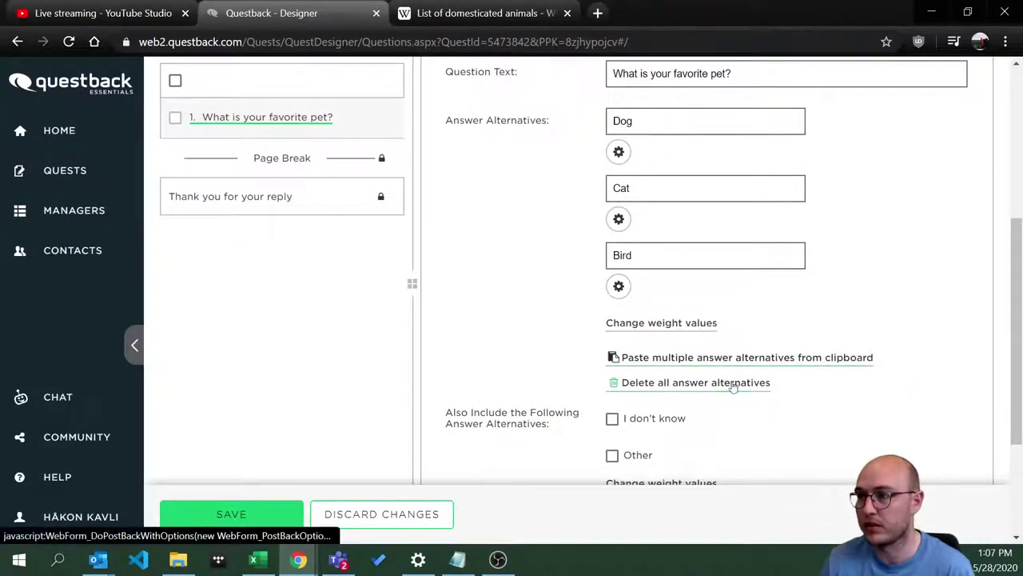
scroll(786, 381, "up", 3)
scroll(794, 400, "down", 2)
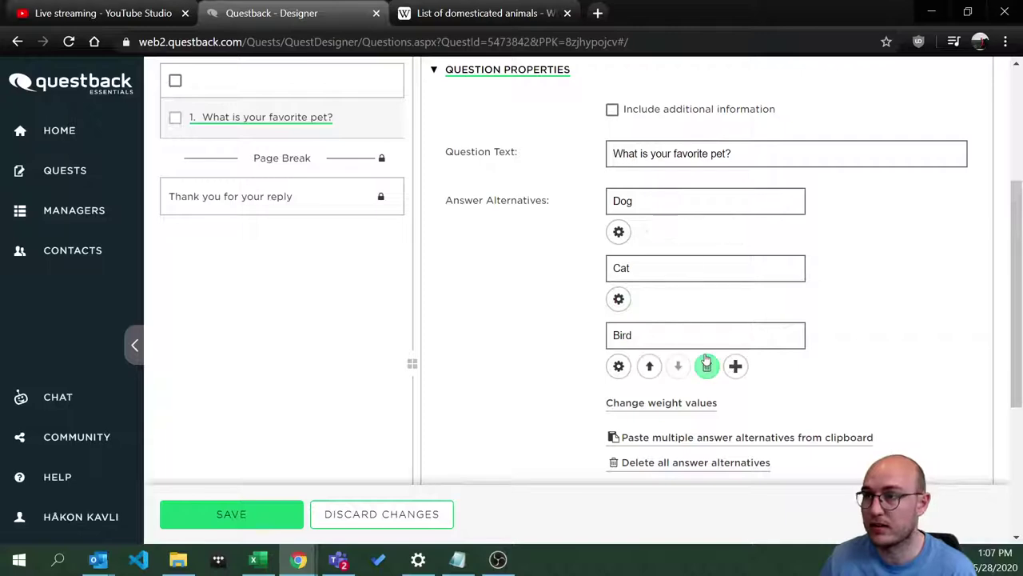
scroll(693, 304, "up", 1)
- Select and copy the Wikipedia animal tables from the Dog row through the Chinese spiny frog row
left_click(498, 11)
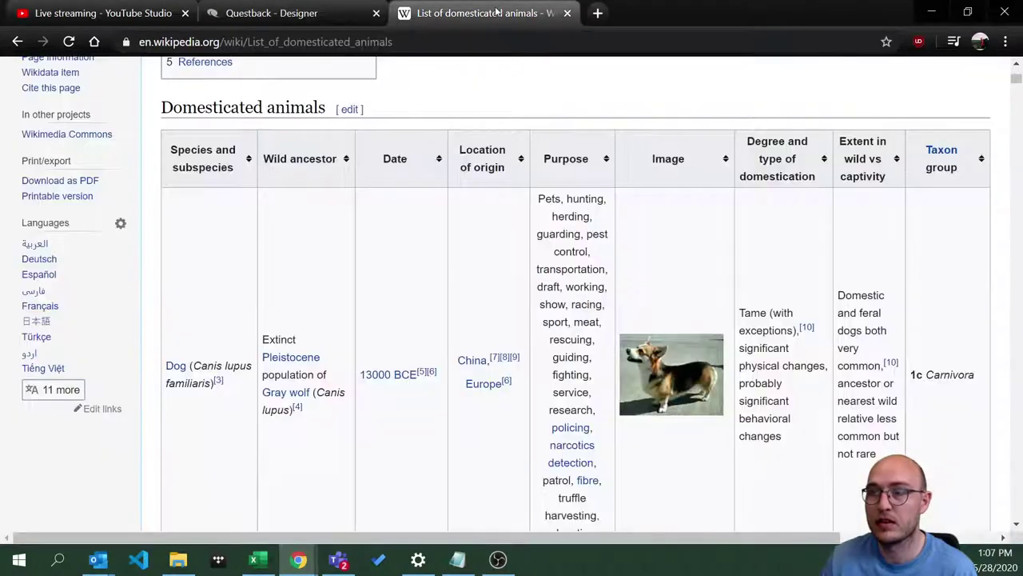
left_click_drag(166, 366, 915, 432)
scroll(915, 432, "down", 3)
left_click(915, 432)
scroll(915, 432, "down", 6)
scroll(495, 296, "down", 10)
scroll(496, 296, "down", 10)
scroll(496, 296, "down", 10)
scroll(496, 296, "down", 10)
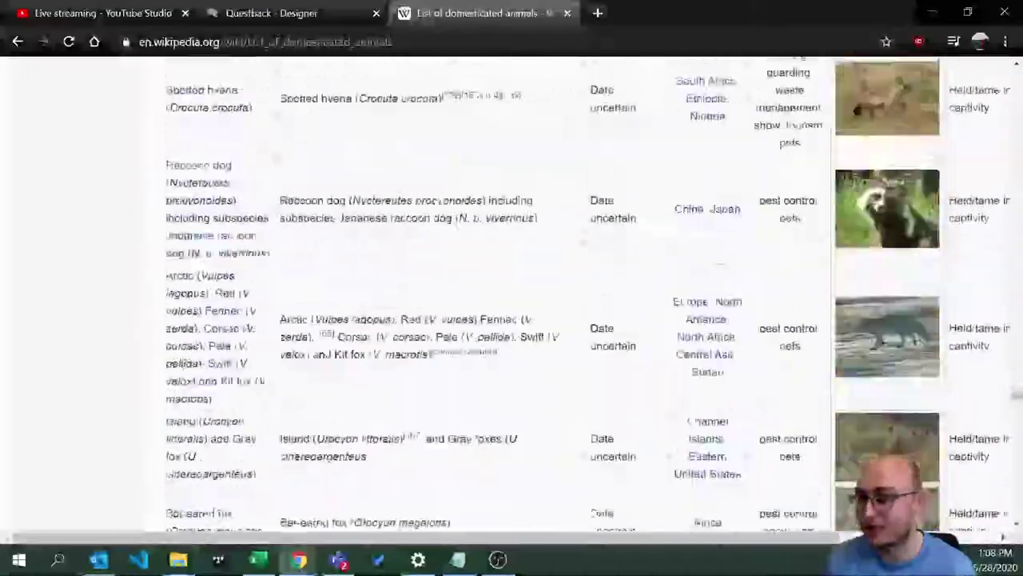
scroll(496, 295, "down", 10)
left_click_drag(495, 296, 975, 355)
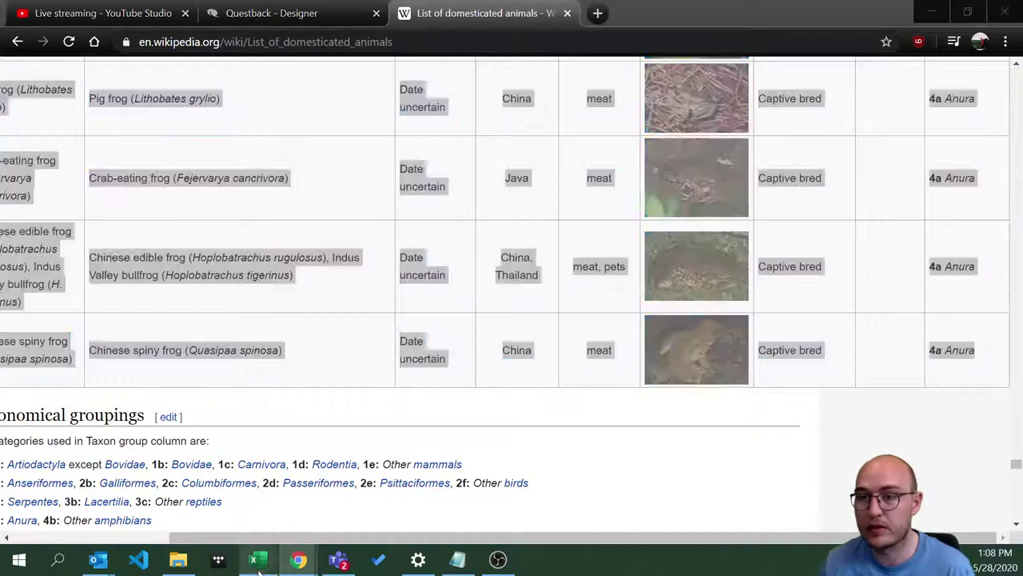
- Switch to Excel and paste the copied Wikipedia tables into the blank sheet starting at cell A1
mouse_move(256, 564)
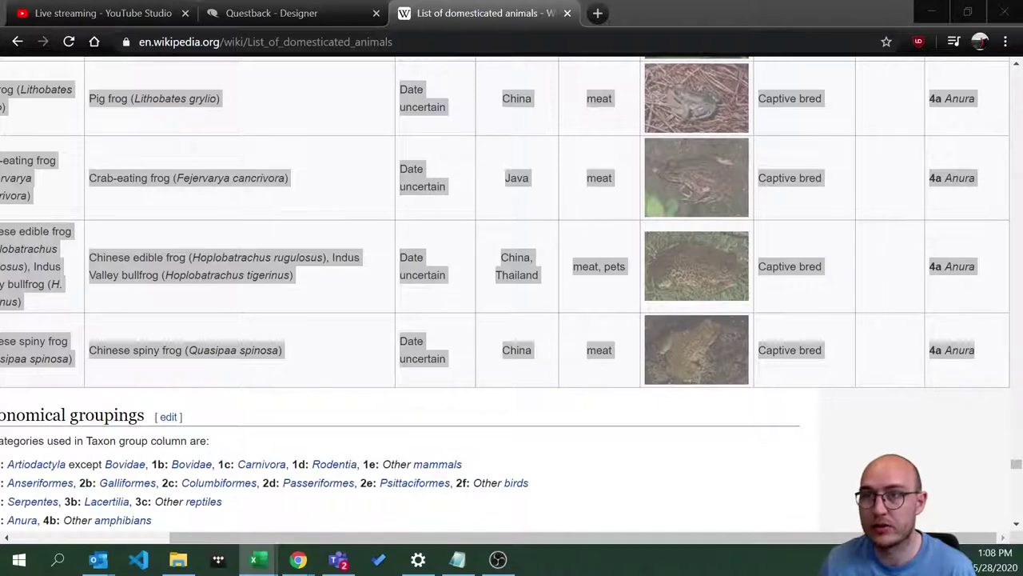
left_click_drag(979, 10, 367, 80)
left_click(774, 78)
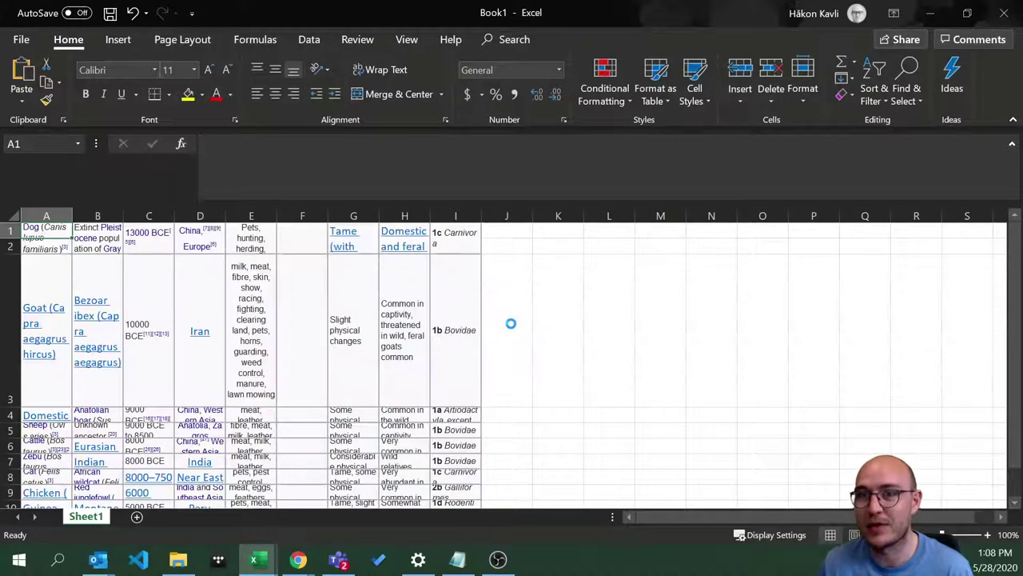
scroll(101, 435, "down", 3)
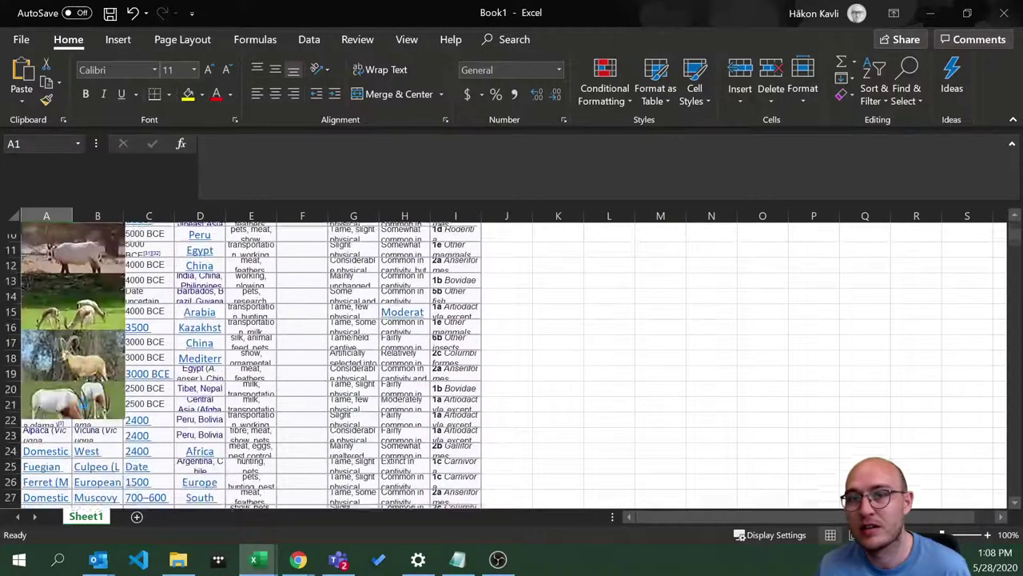
scroll(88, 408, "up", 3)
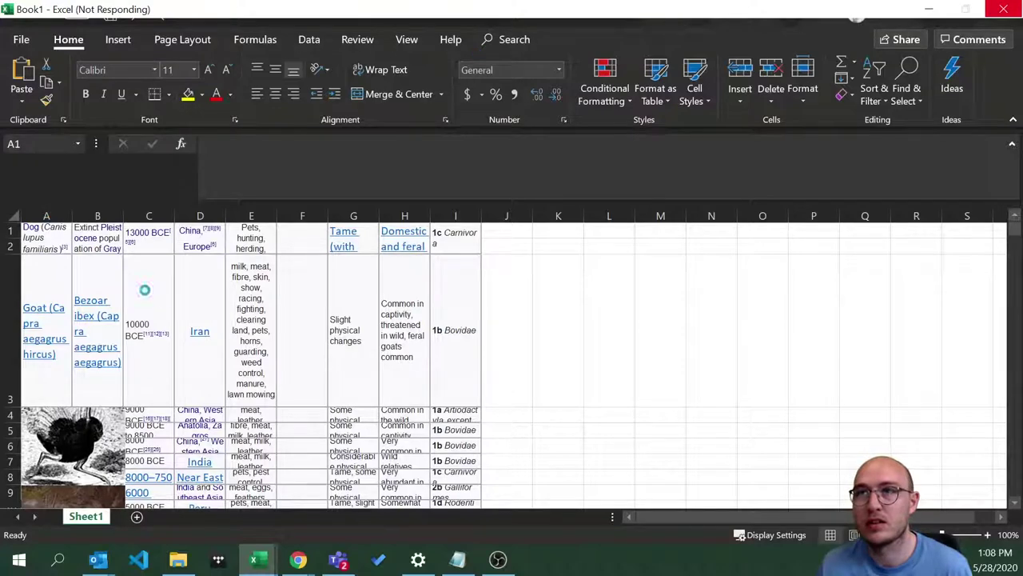
mouse_move(338, 560)
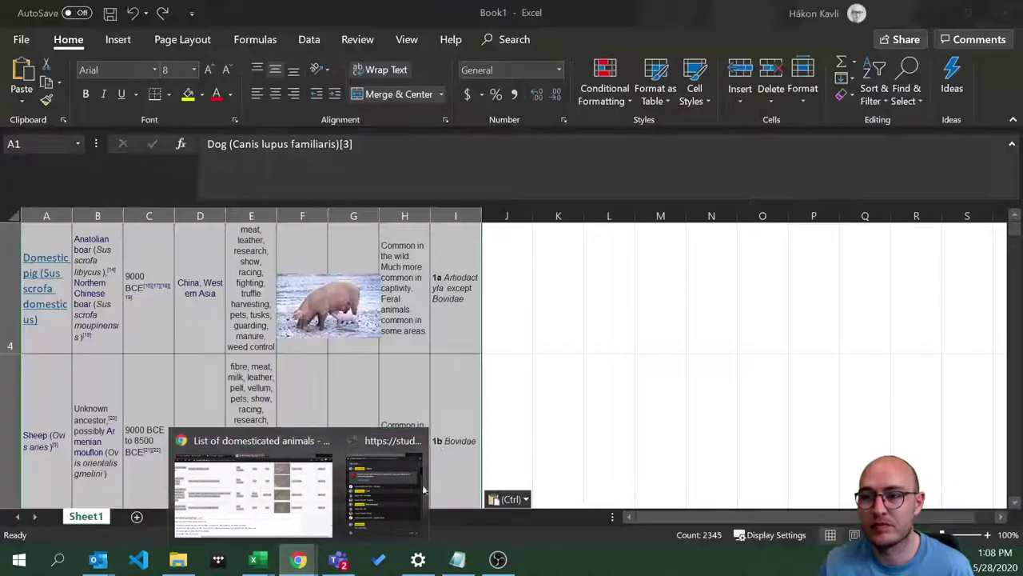
left_click(690, 350)
- Copy the whole of column A with the species names
left_click(50, 207)
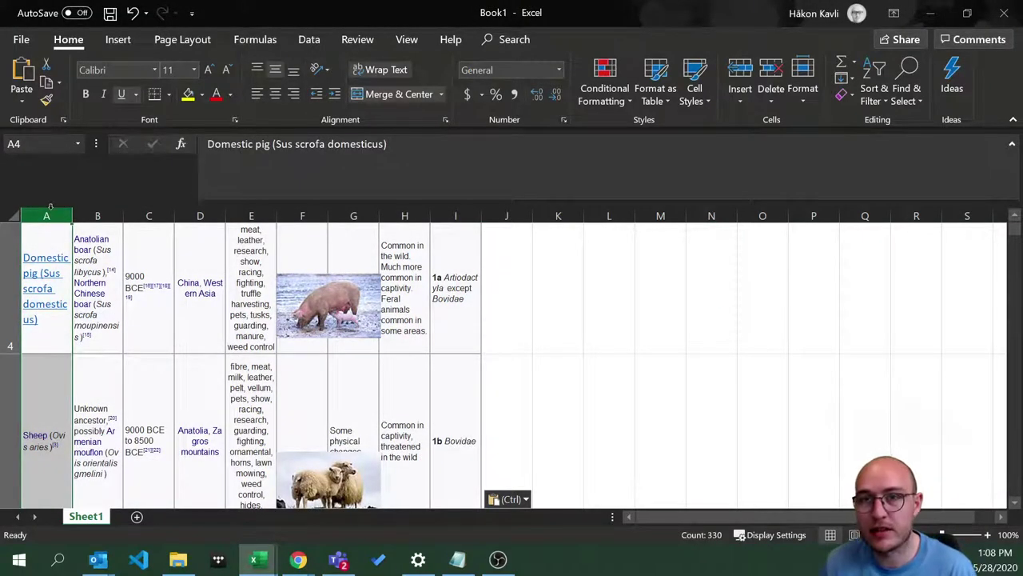
key("ctrl+c")
scroll(147, 261, "up", 3)
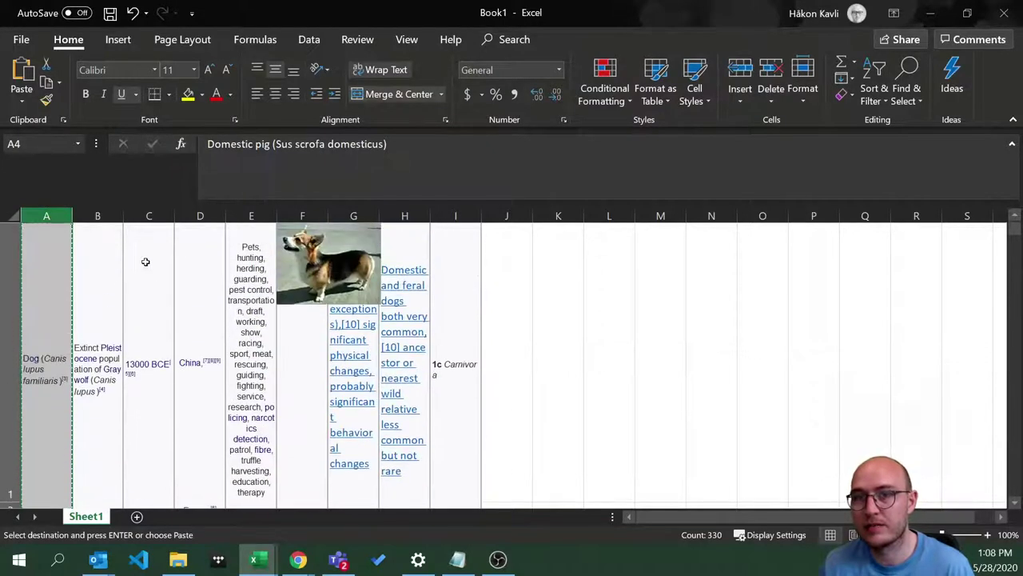
- Return to the Questback designer in Chrome and delete all answer alternatives of the favorite-pet question
left_click(301, 561)
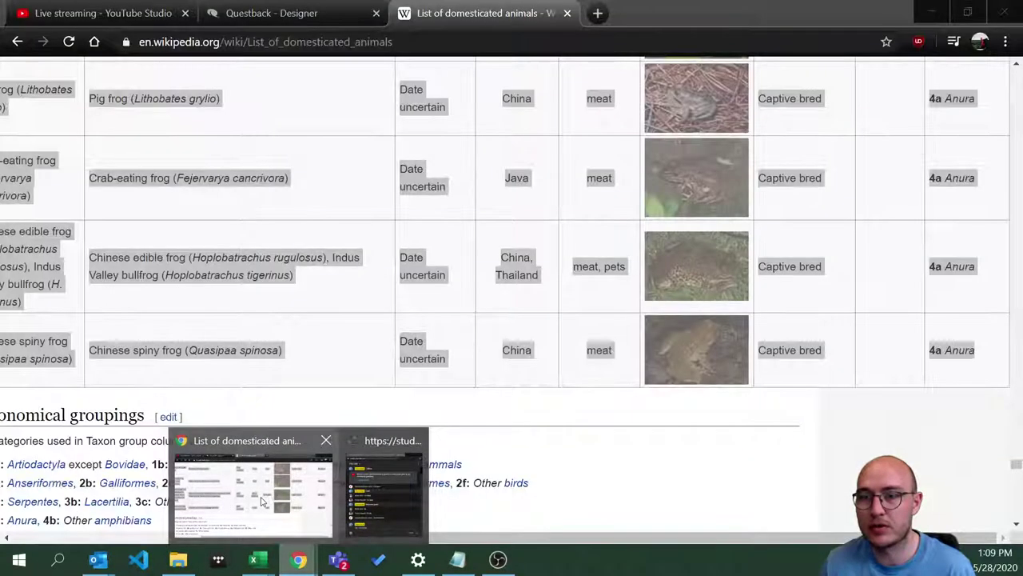
left_click(267, 492)
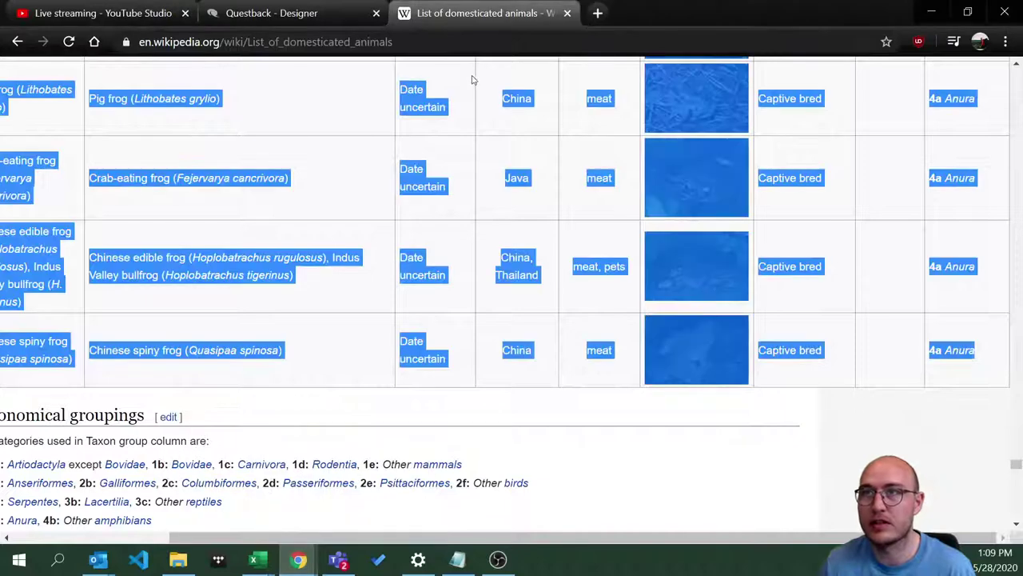
left_click(315, 23)
scroll(559, 360, "up", 1)
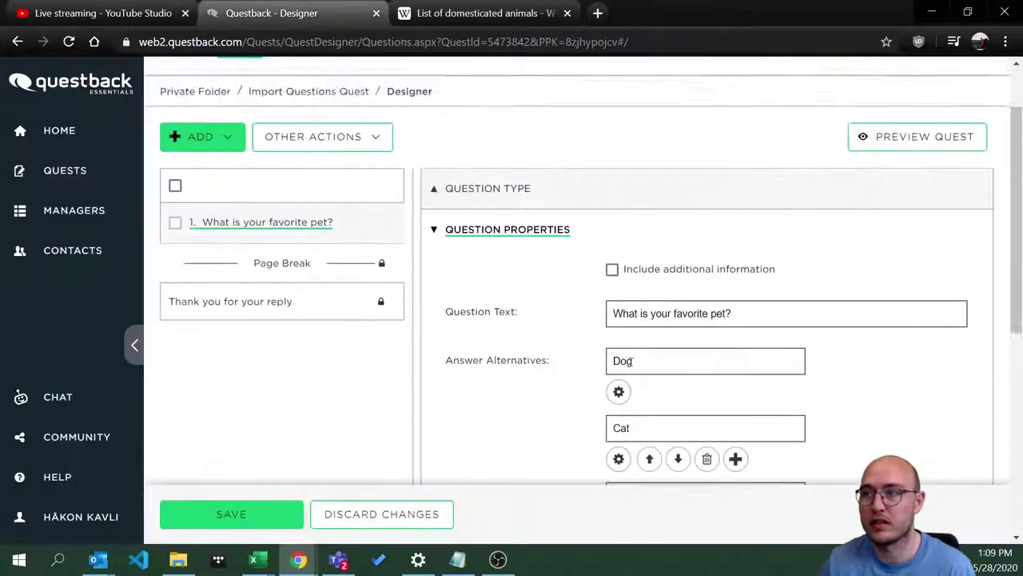
scroll(615, 356, "down", 3)
scroll(632, 347, "up", 1)
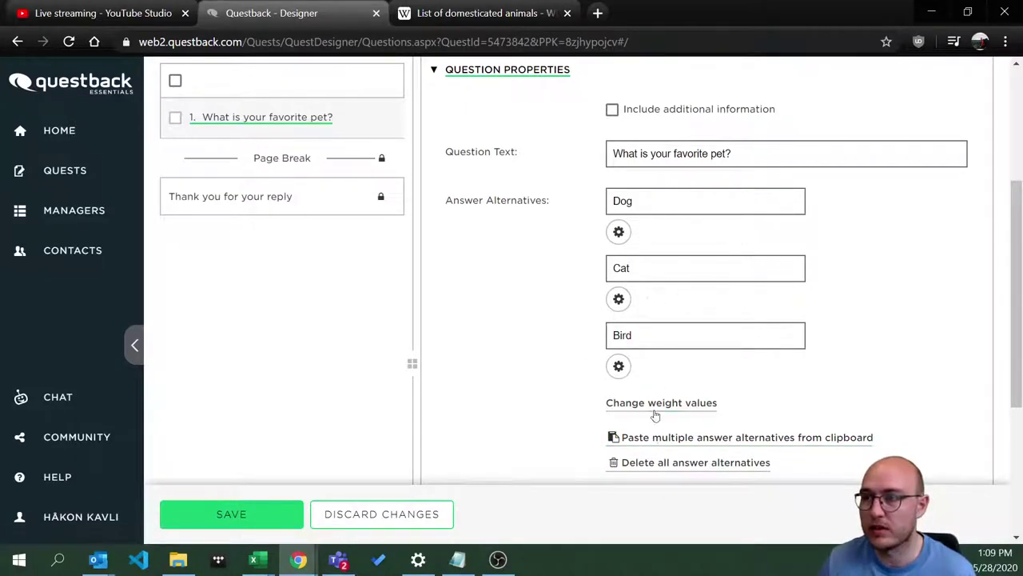
left_click(658, 468)
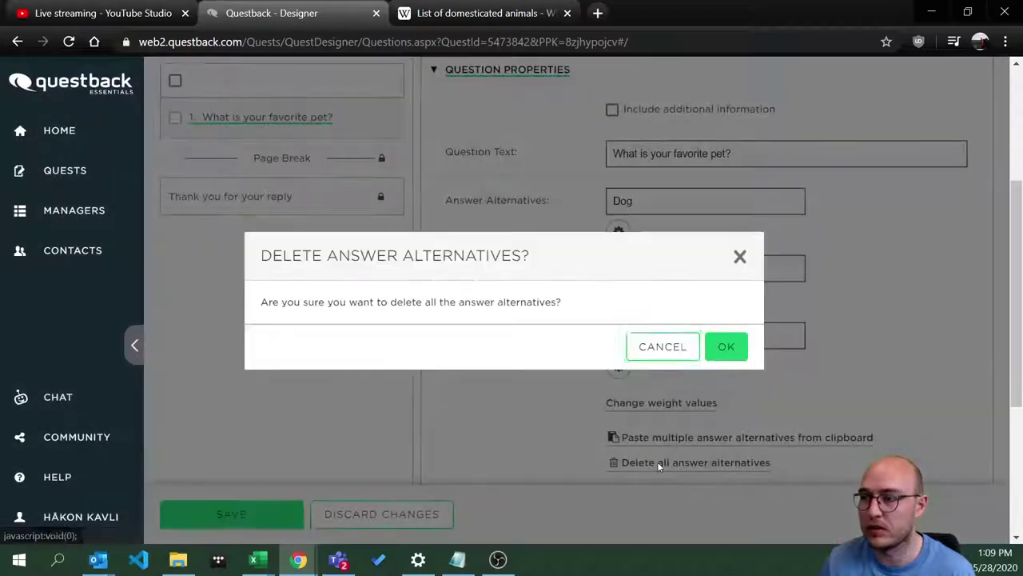
left_click(727, 349)
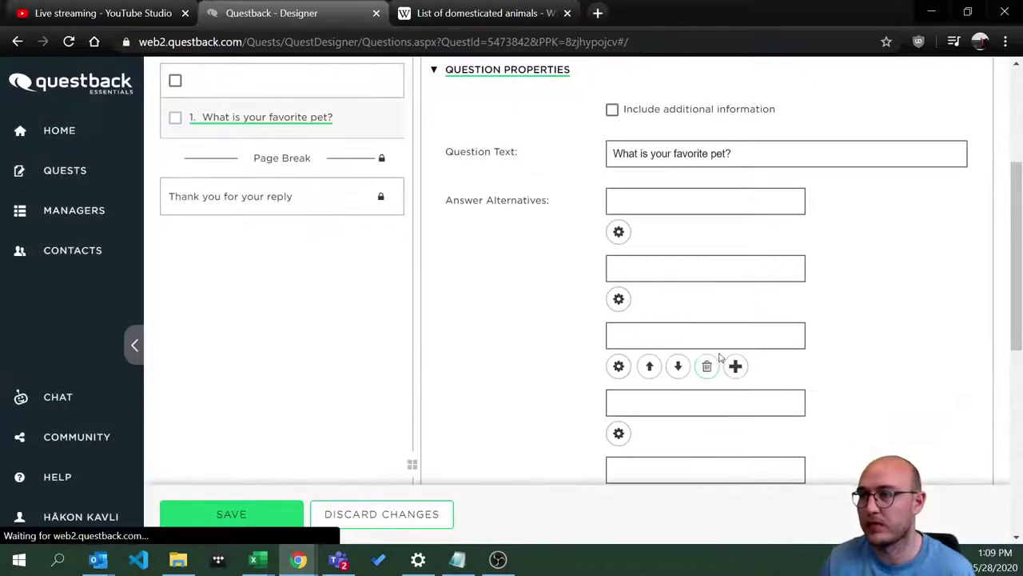
- Open the bulk entry for answer alternatives and paste the copied species list into it
scroll(674, 368, "down", 1)
scroll(668, 399, "down", 1)
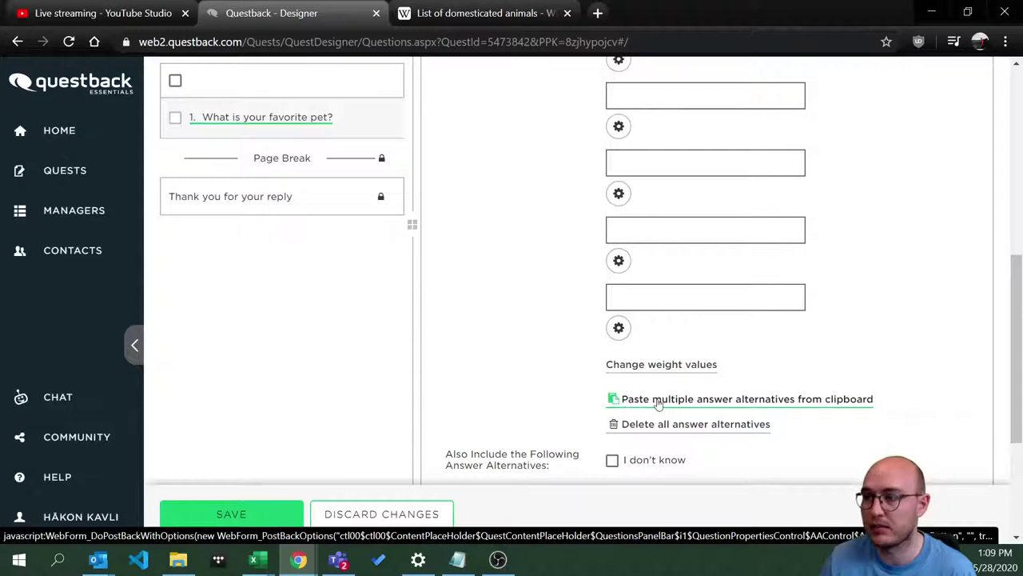
left_click(657, 404)
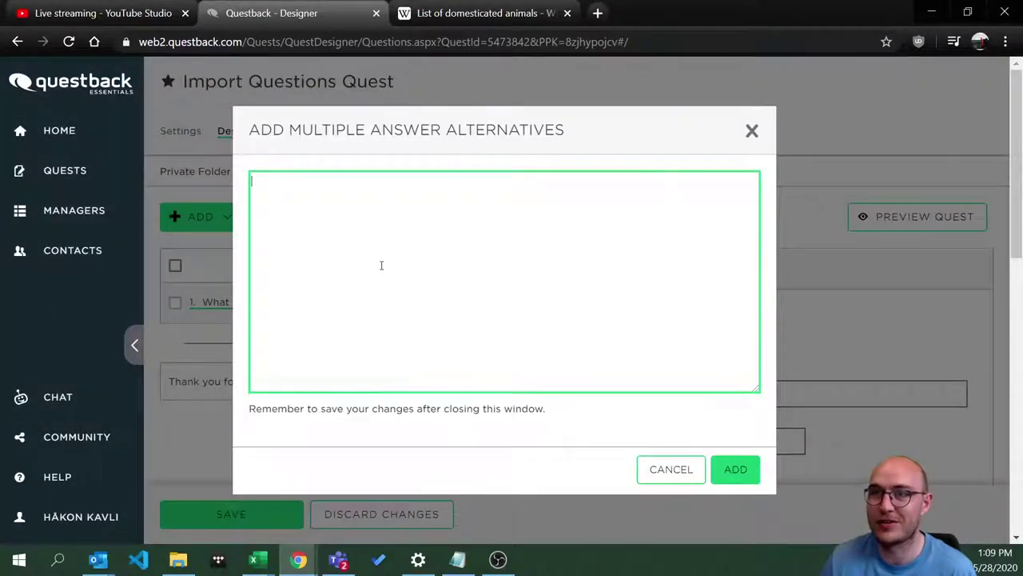
key("ctrl+v")
left_click_drag(758, 365, 719, 170)
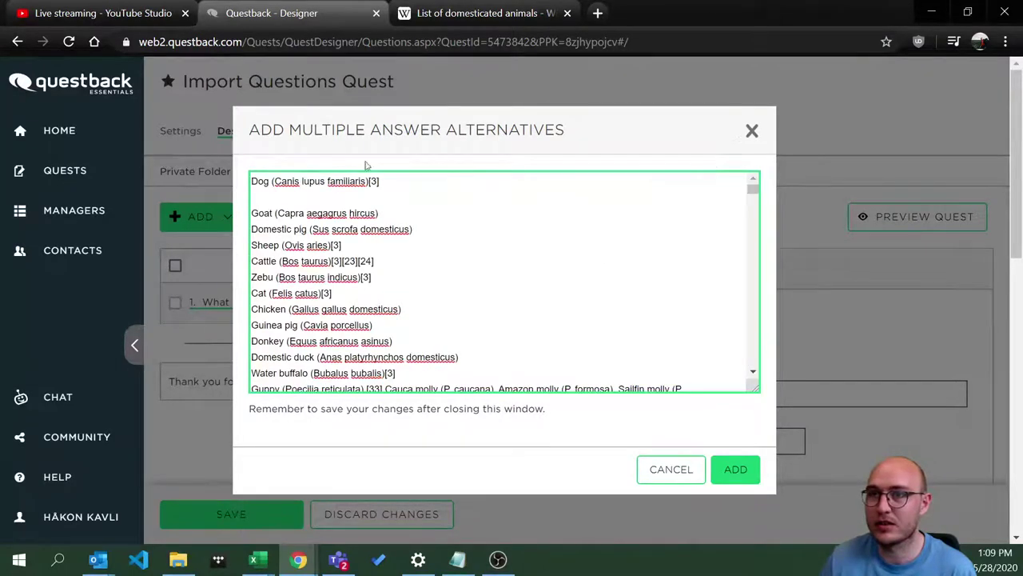
- Look through the pasted species list and remove the blank line between Dog and Goat
scroll(391, 245, "down", 4)
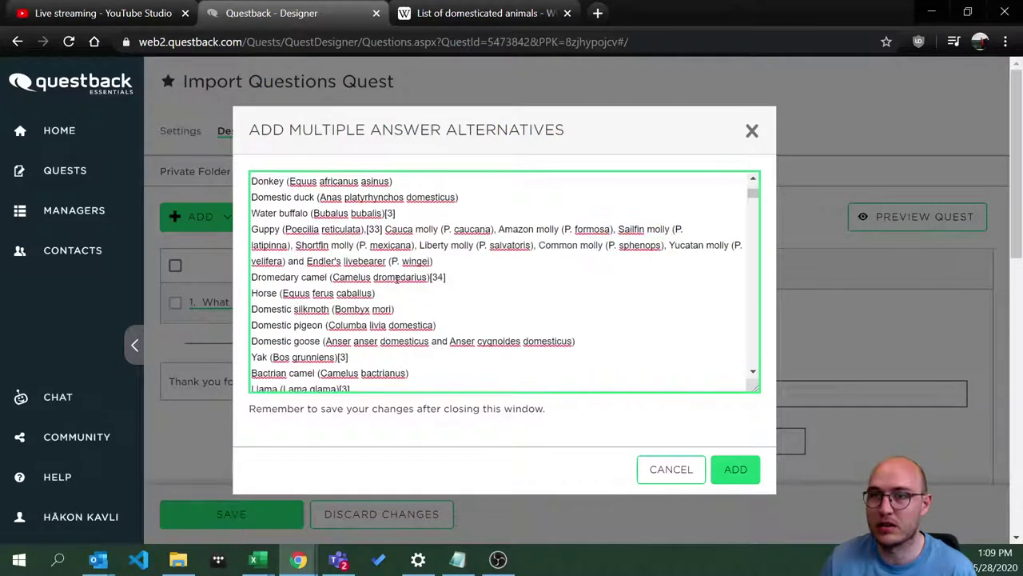
scroll(397, 290, "down", 3)
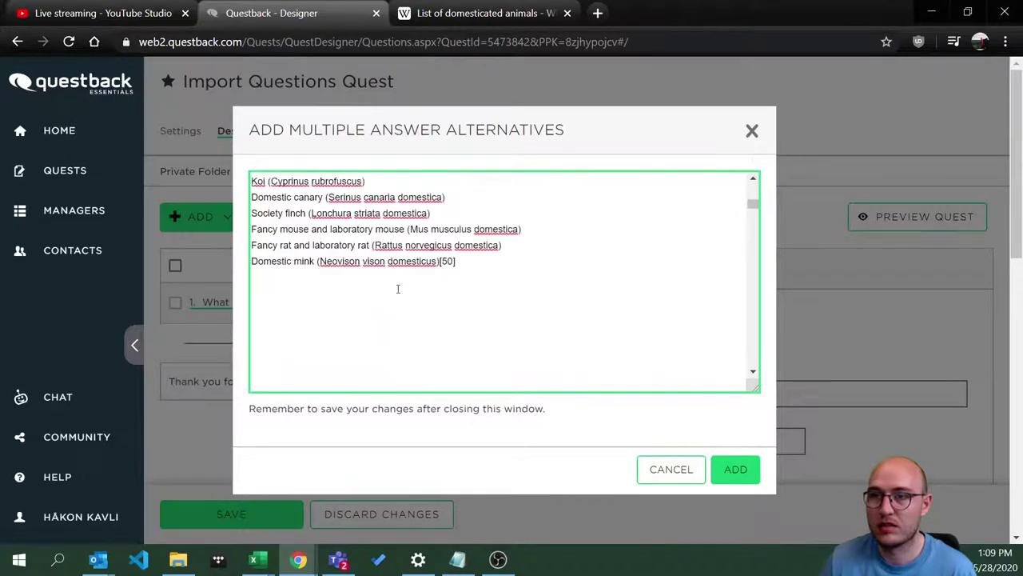
scroll(397, 287, "up", 7)
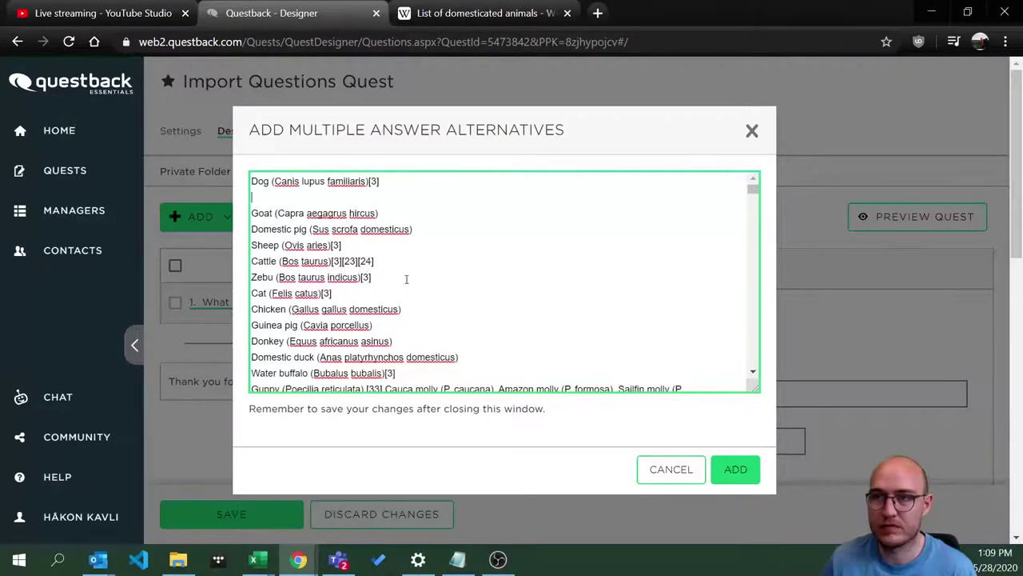
key("BackSpace")
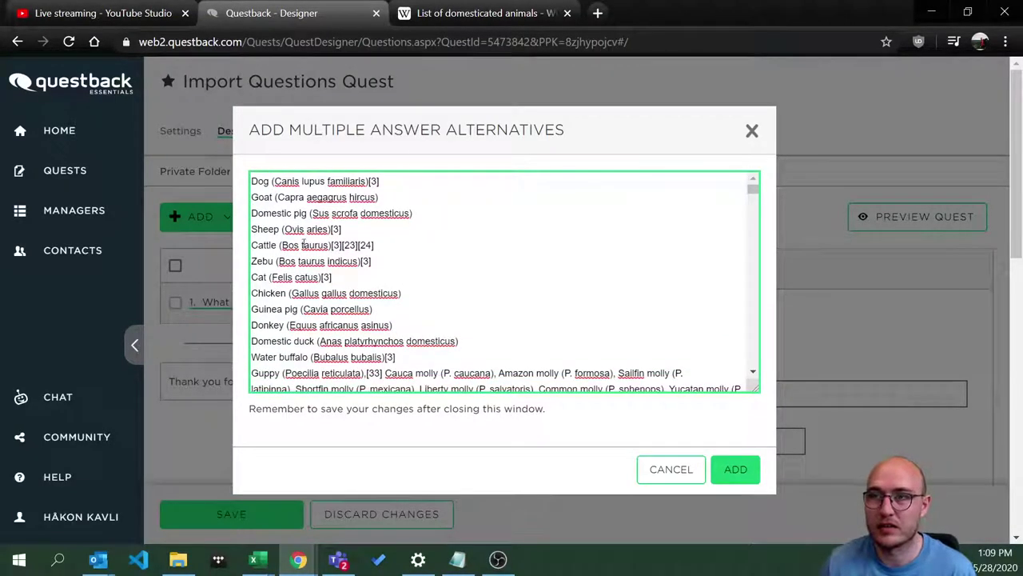
- Delete the block of empty lines between Domestic mink and Domesticated red fox in the pasted list
left_click_drag(330, 245, 423, 280)
scroll(669, 403, "down", 2)
scroll(604, 261, "down", 3)
scroll(604, 261, "down", 10)
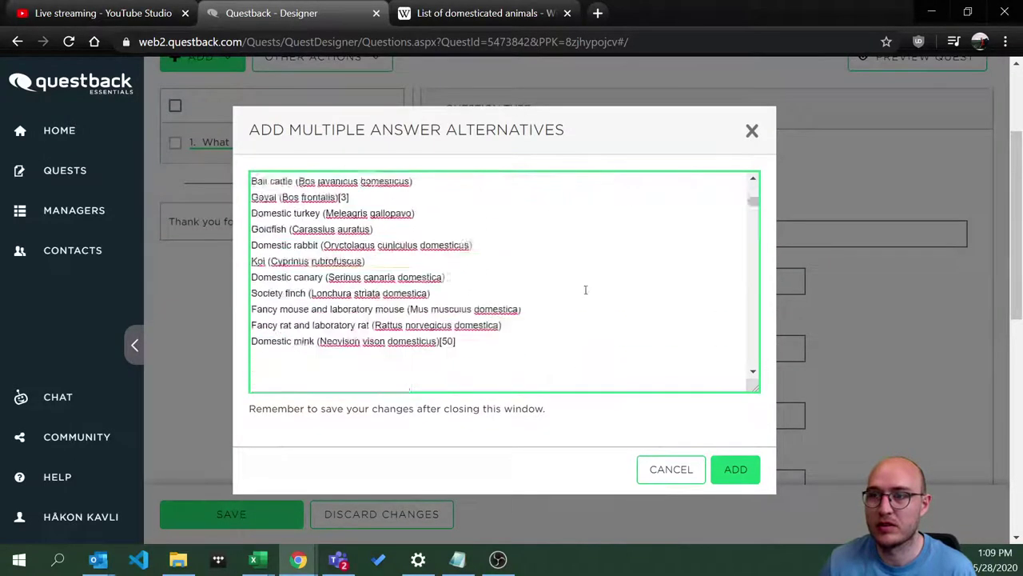
scroll(327, 290, "up", 2)
left_click_drag(257, 265, 314, 370)
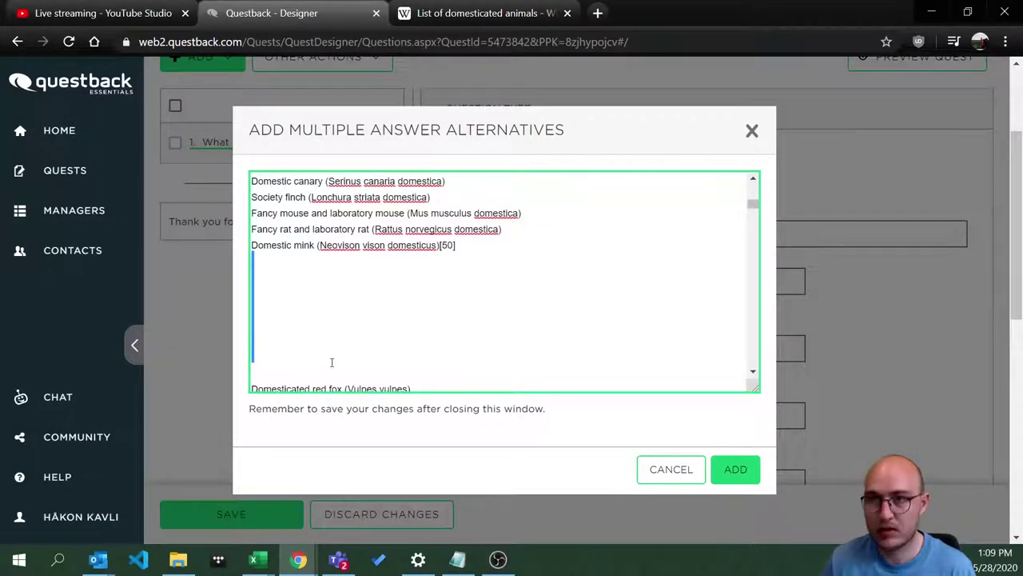
key("BackSpace")
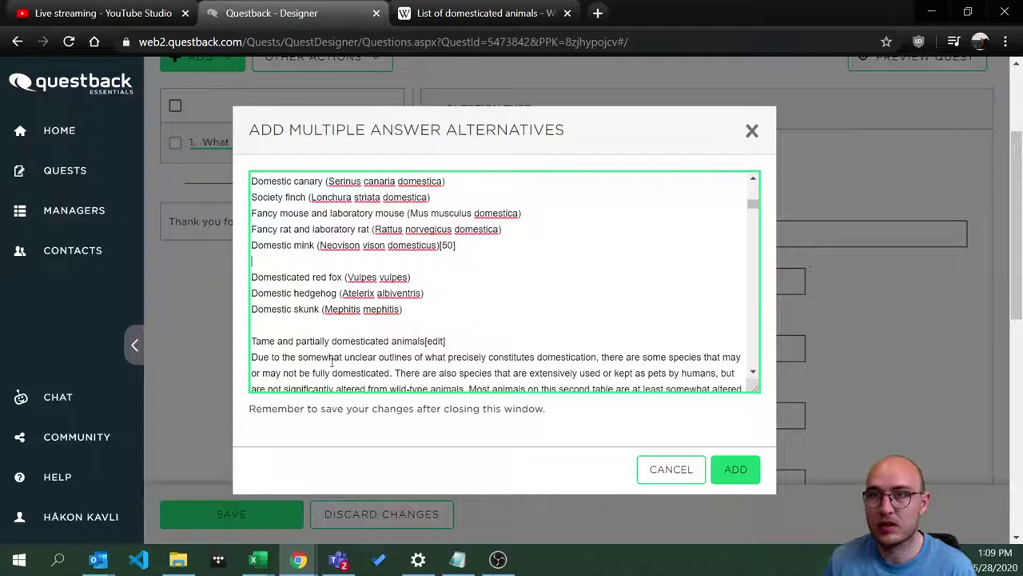
- Add the pasted species list as the question's answer alternatives and look through the entries
left_click(740, 472)
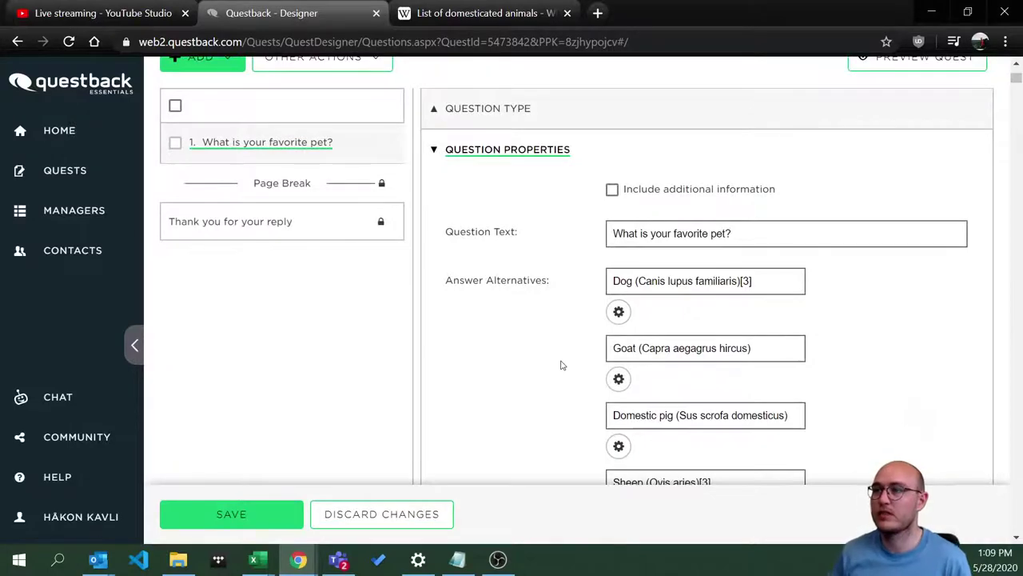
scroll(594, 370, "down", 6)
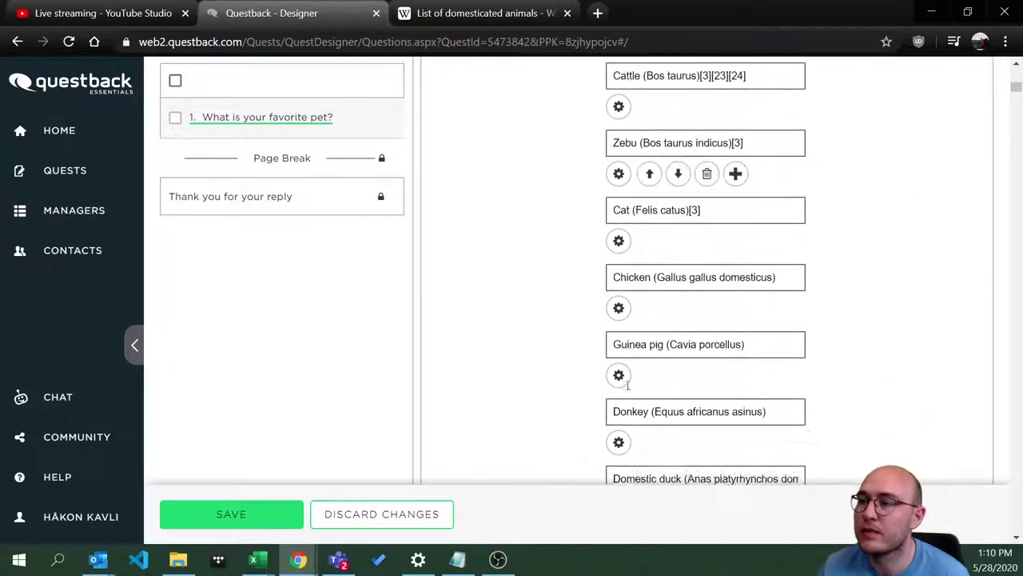
scroll(655, 375, "down", 11)
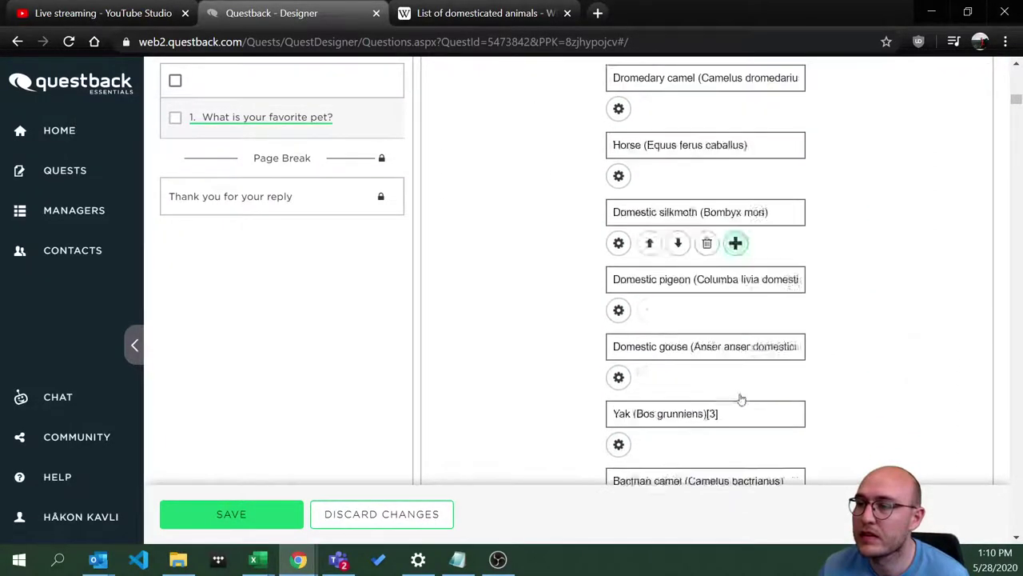
- Check that the question type is Single Select Drop-Down and save the favorite-pet question
scroll(744, 407, "up", 17)
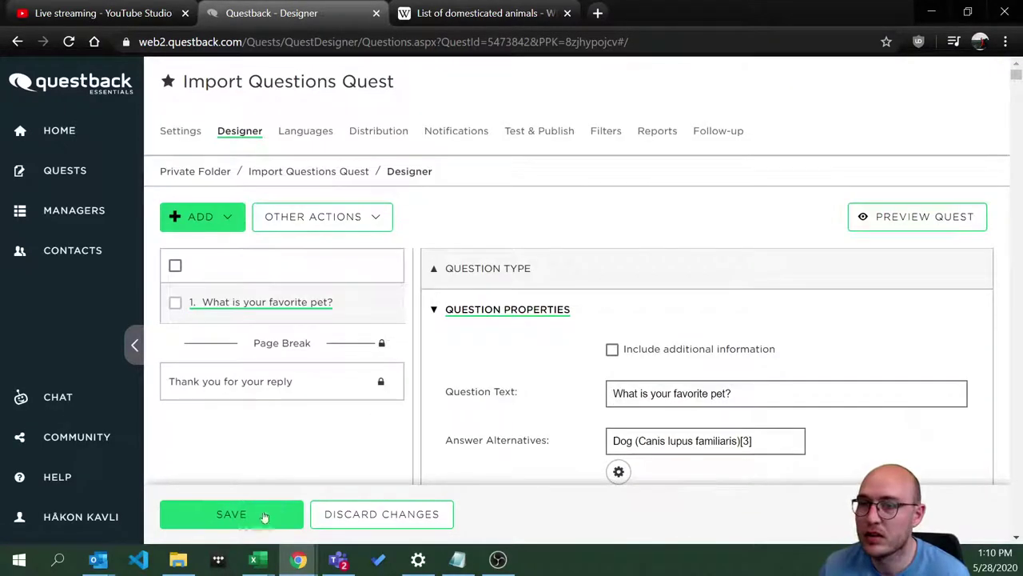
left_click(483, 271)
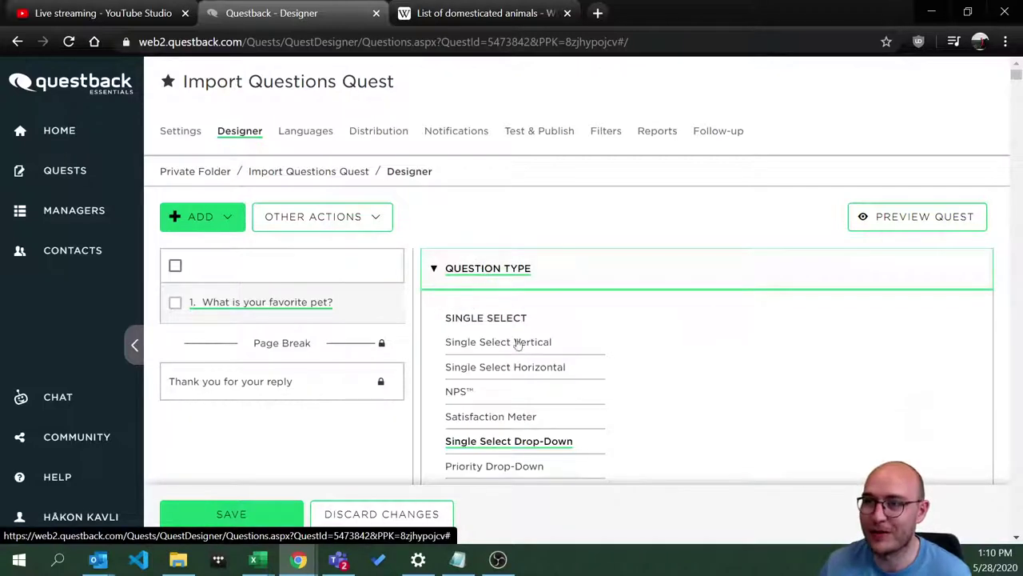
mouse_move(576, 450)
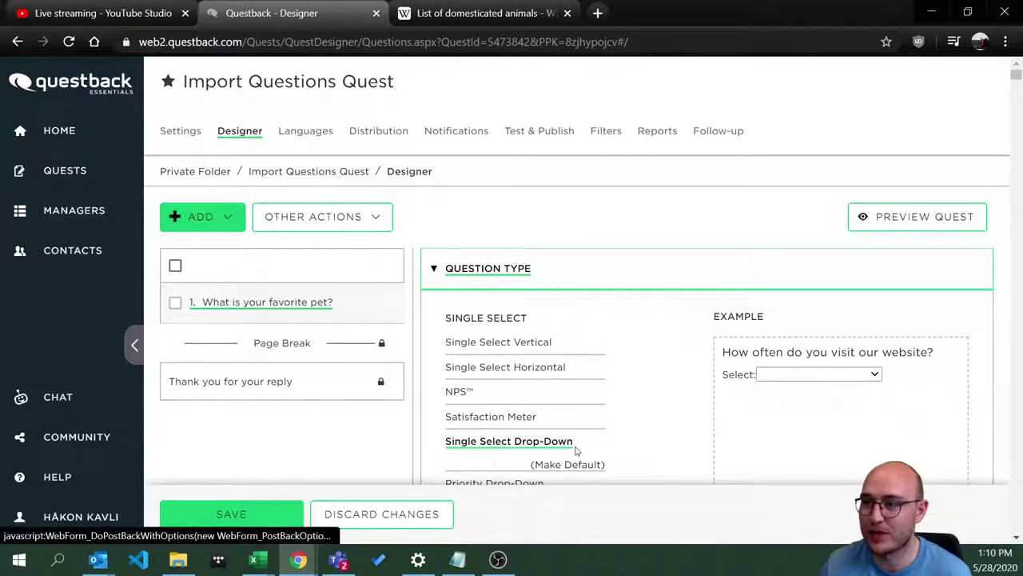
left_click(253, 503)
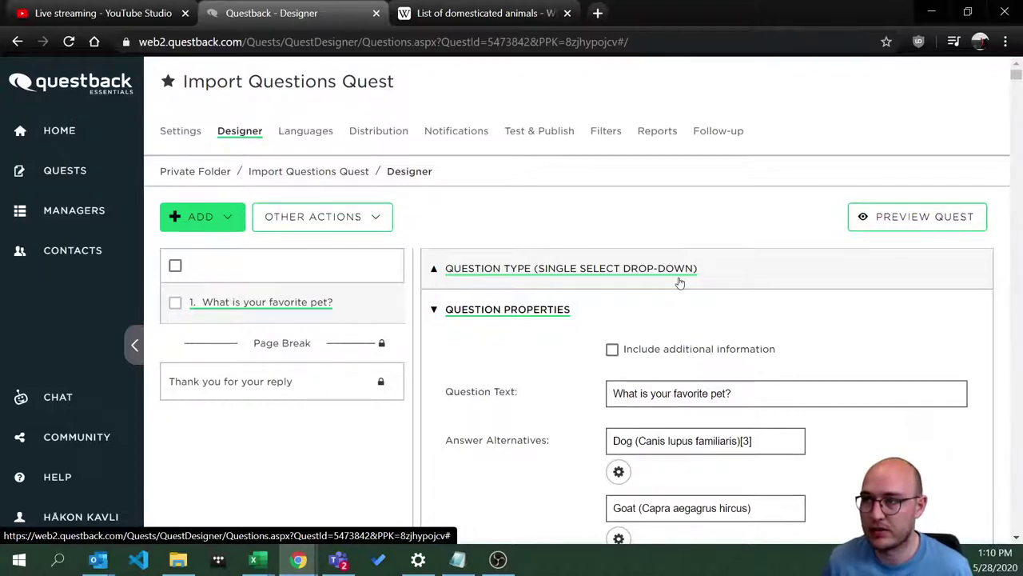
- Open the quest preview and enlarge its window to fill the screen
left_click(926, 220)
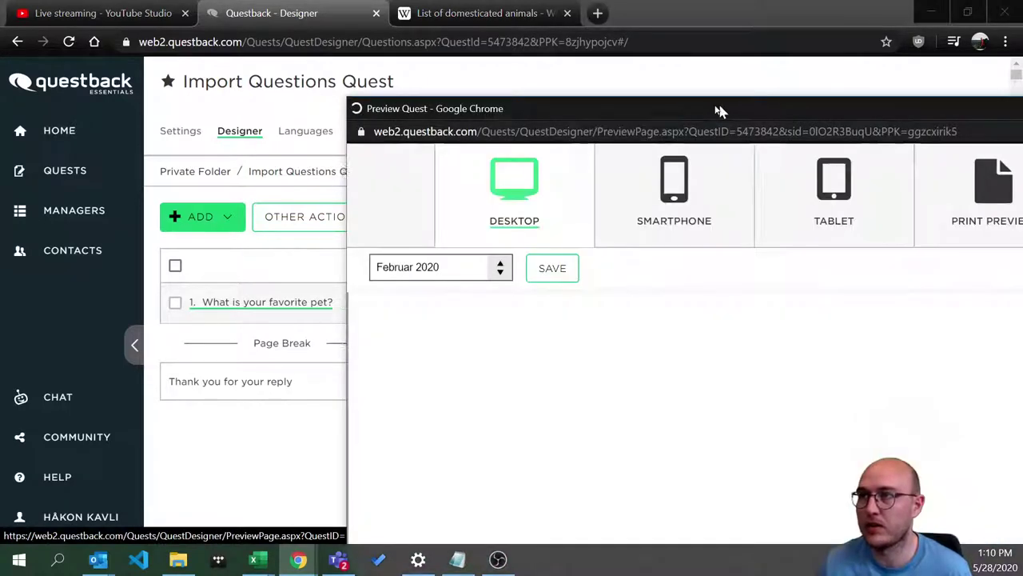
left_click_drag(715, 108, 473, 80)
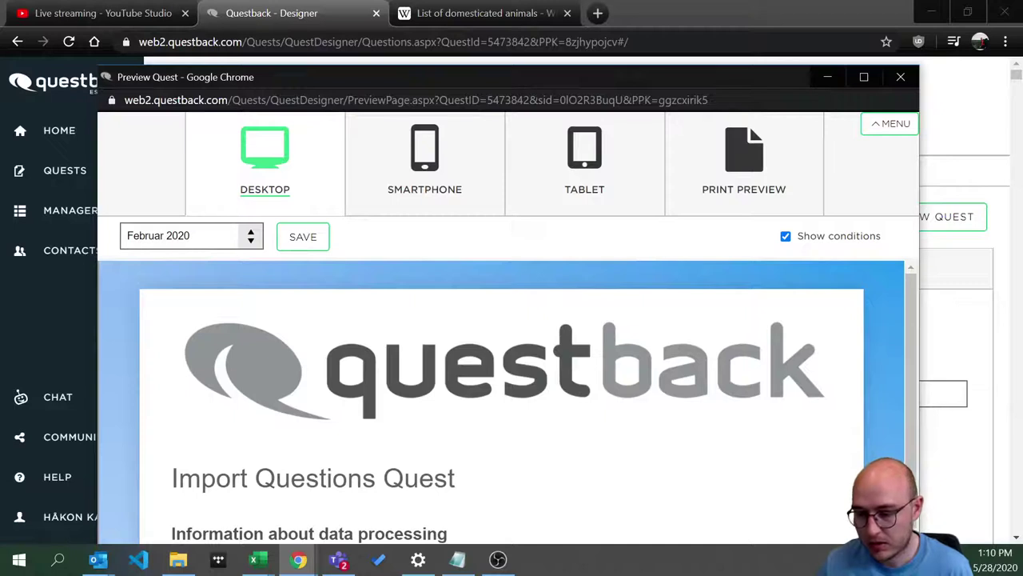
key("alt+Tab")
key("alt+Tab")
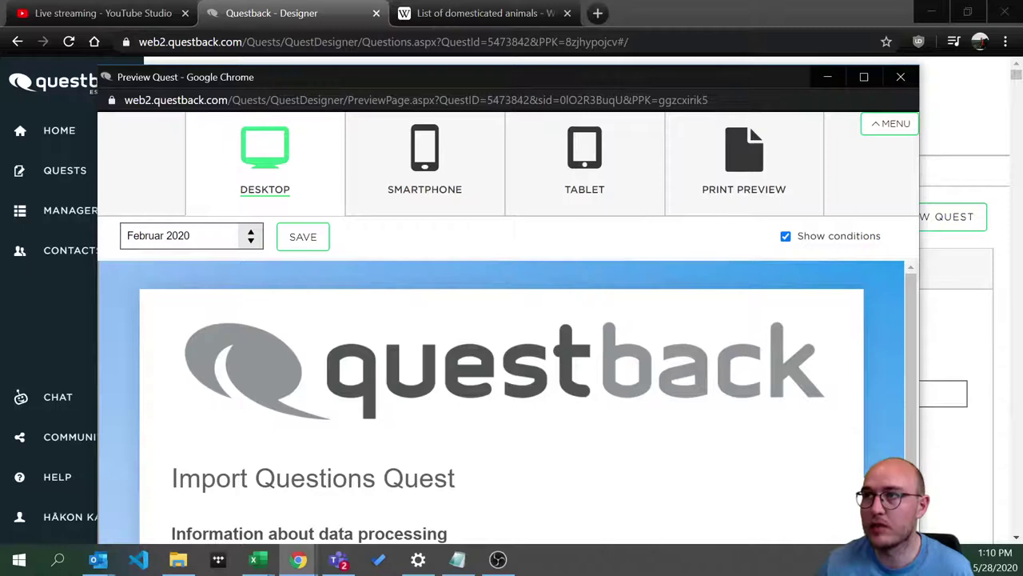
left_click(864, 77)
scroll(414, 387, "down", 3)
scroll(376, 391, "up", 1)
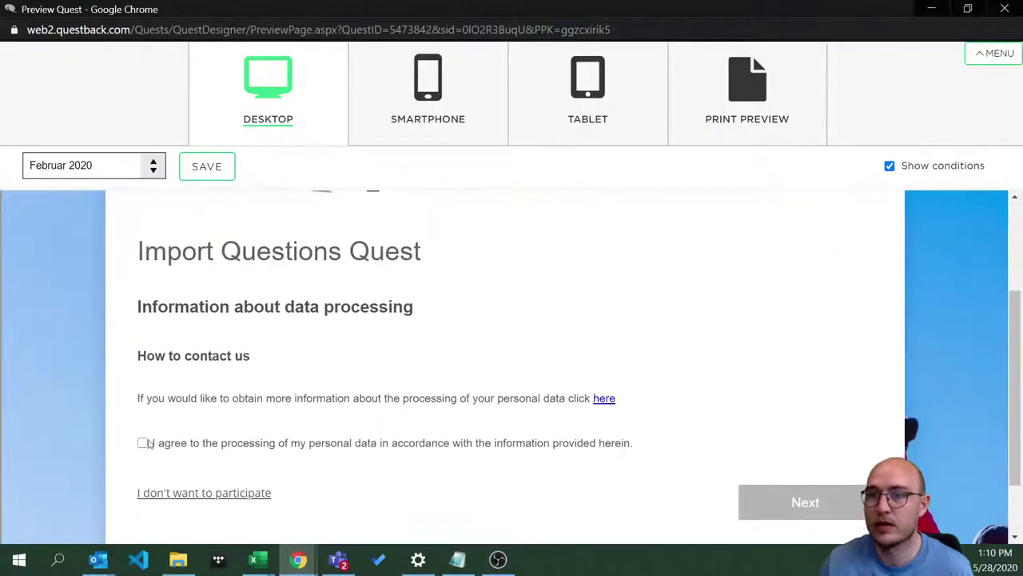
- Agree to the personal data processing, continue to the question page and open the favorite-pet drop-down
left_click(144, 443)
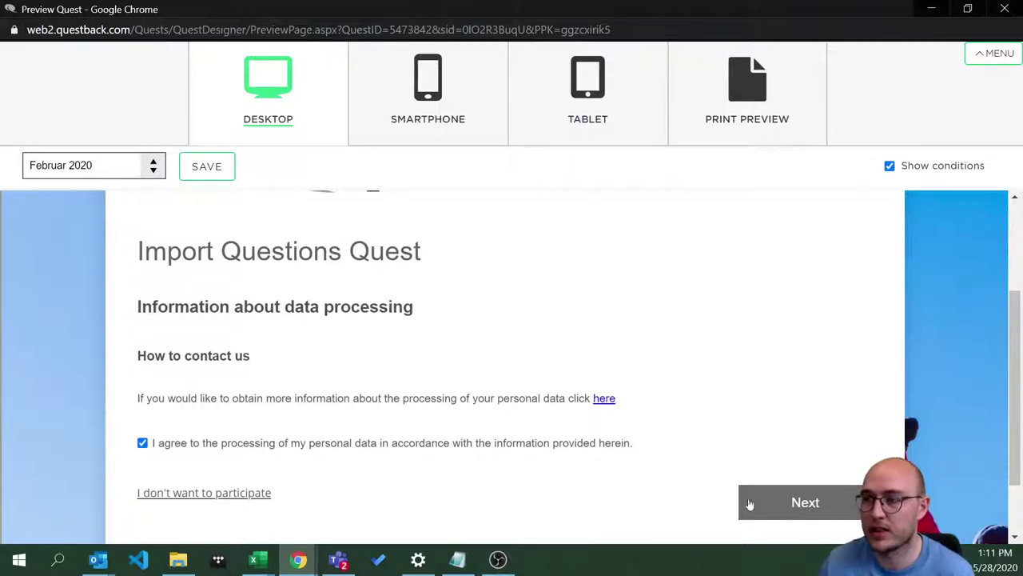
left_click(807, 504)
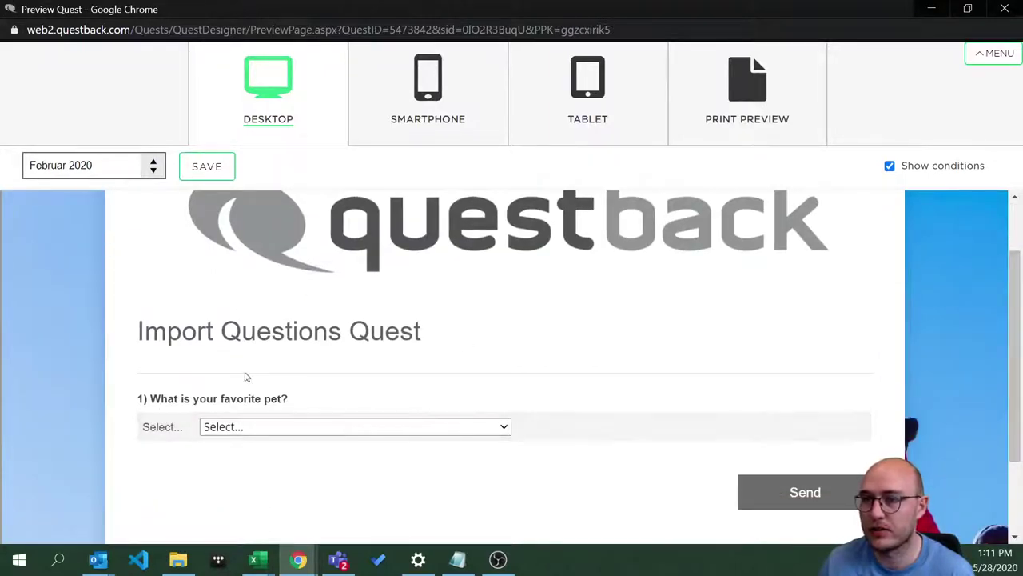
left_click(272, 429)
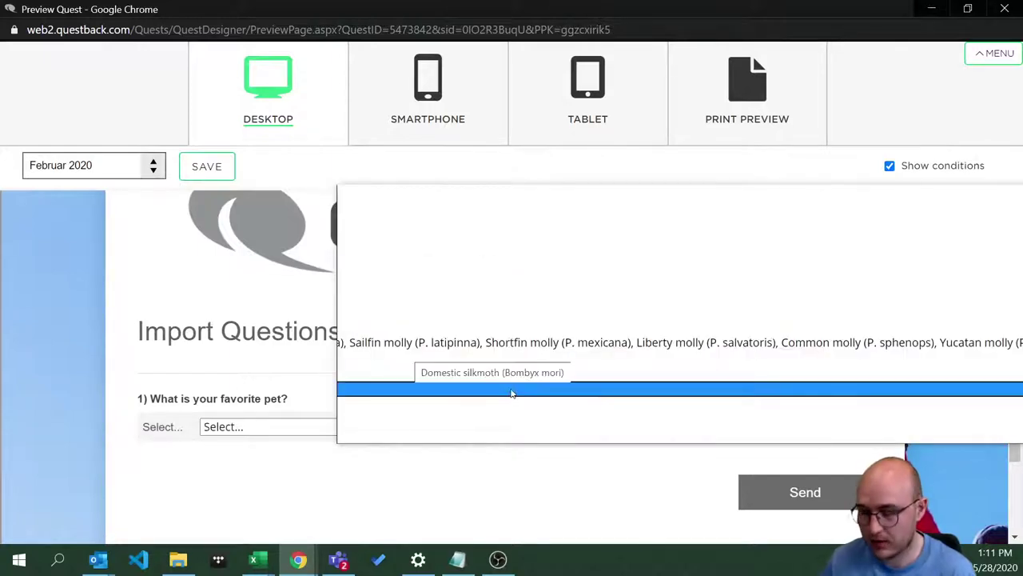
- Look through the animal choices in the previewed favorite-pet drop-down to check how they display
key("Up")
key("Up")
key("Up")
key("Up")
key("Up")
key("Down")
key("Down")
key("Down")
key("Down")
key("Down")
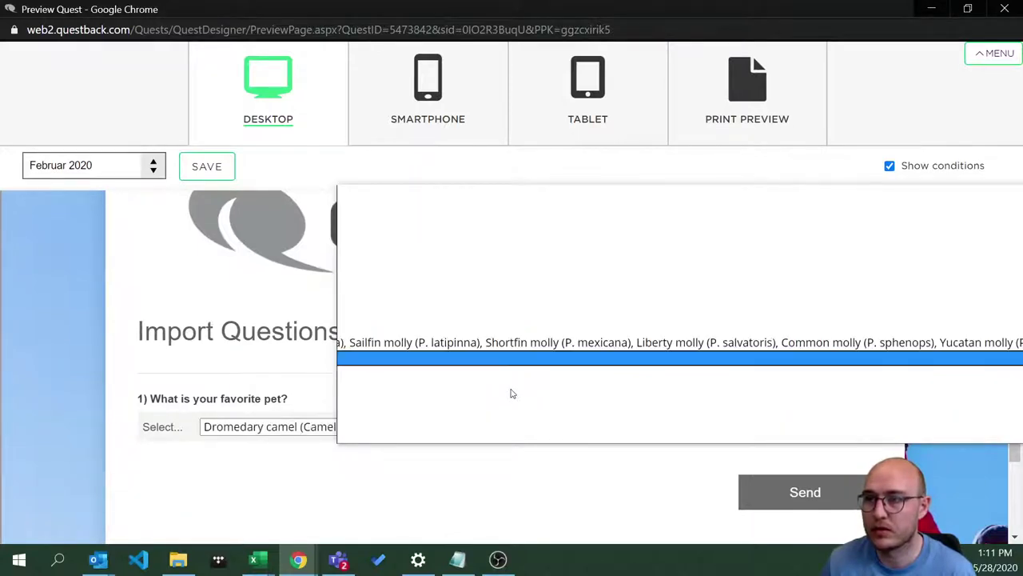
key("Down")
key("Up")
key("Up")
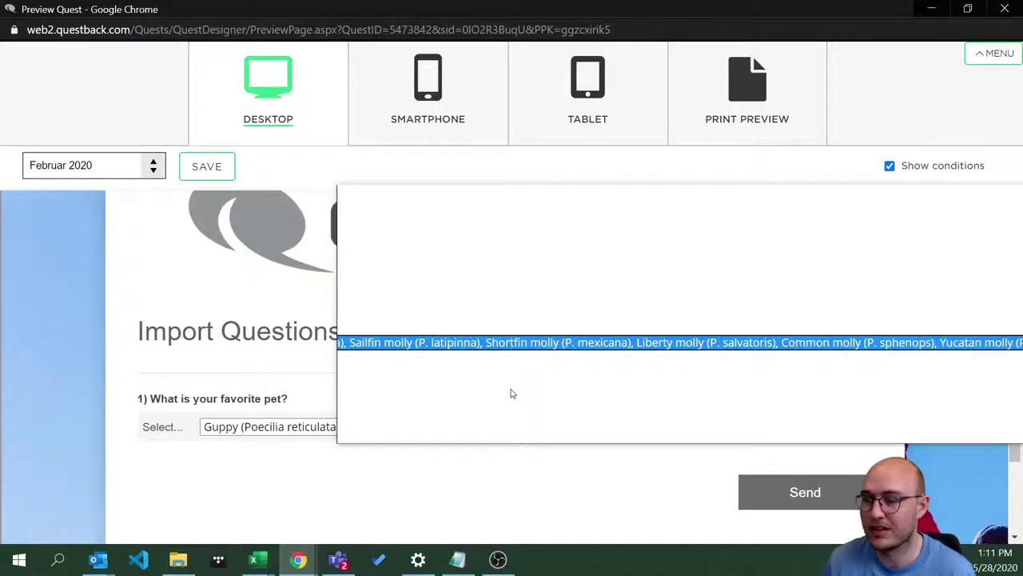
key("Up")
key("Up")
key("Up")
key("Up")
key("Up")
key("Up")
key("Up")
key("Up")
key("Up")
key("Up")
key("Down")
key("Down")
key("Down")
key("Up")
key("Up")
key("Up")
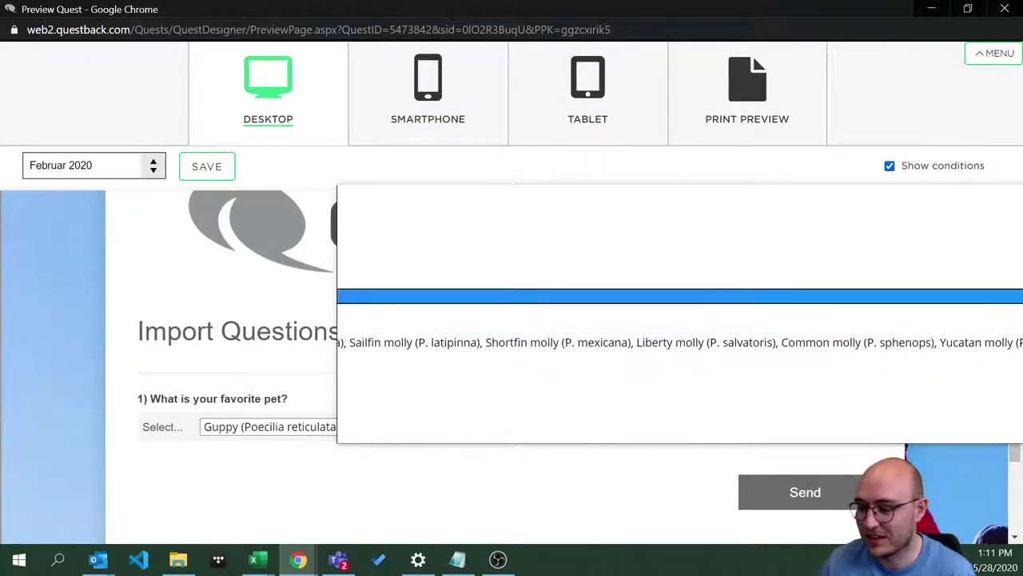
key("Down")
key("Down")
key("Down")
key("Down")
key("Down")
key("Down")
key("Down")
key("Down")
key("Down")
key("Down")
key("Down")
key("Down")
key("Down")
key("Down")
key("Down")
key("Down")
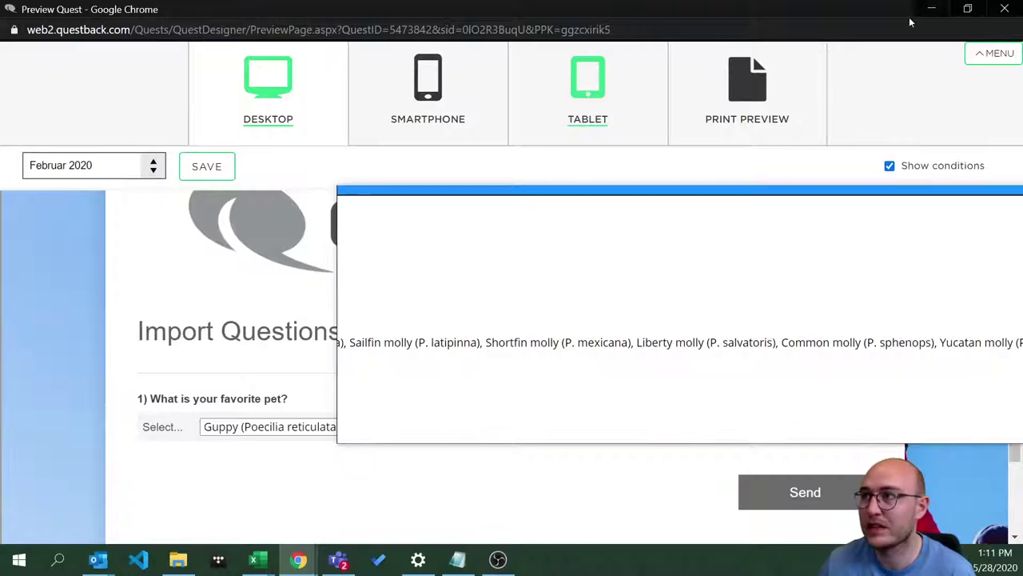
- Minimize the preview and look through the question's answer alternatives in the designer for the overly long entry
left_click(931, 8)
scroll(758, 384, "down", 14)
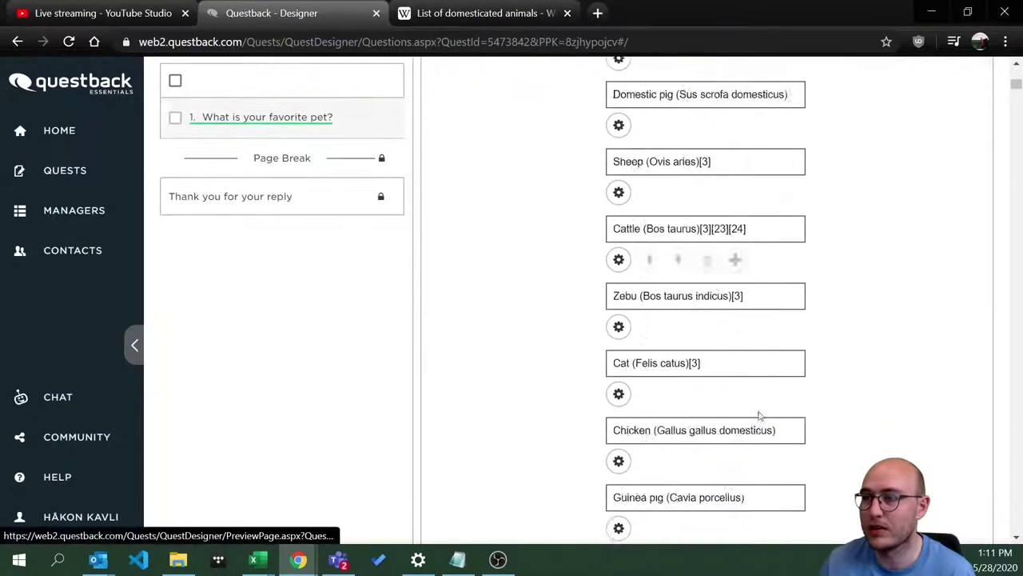
scroll(758, 351, "down", 9)
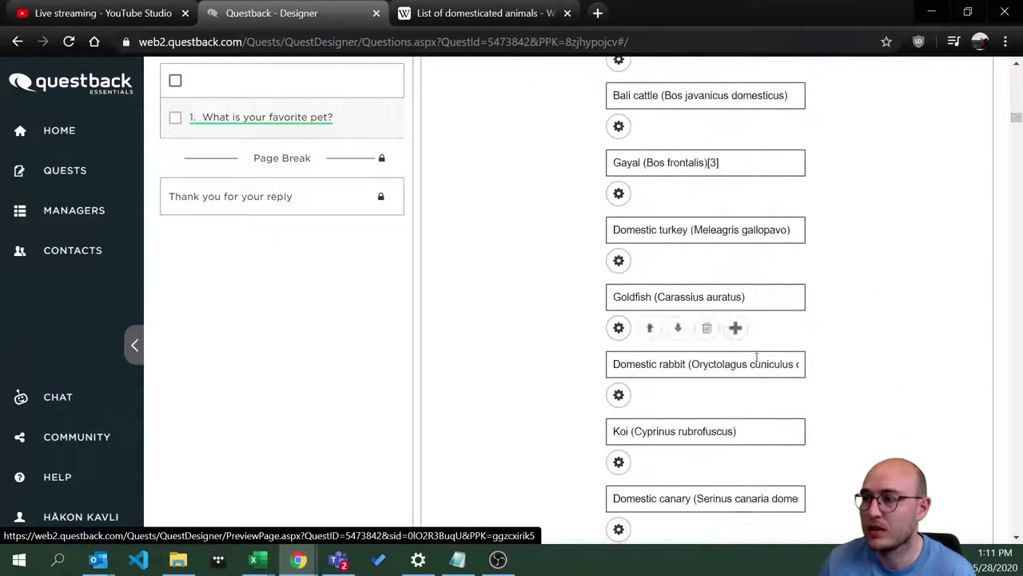
scroll(756, 352, "down", 10)
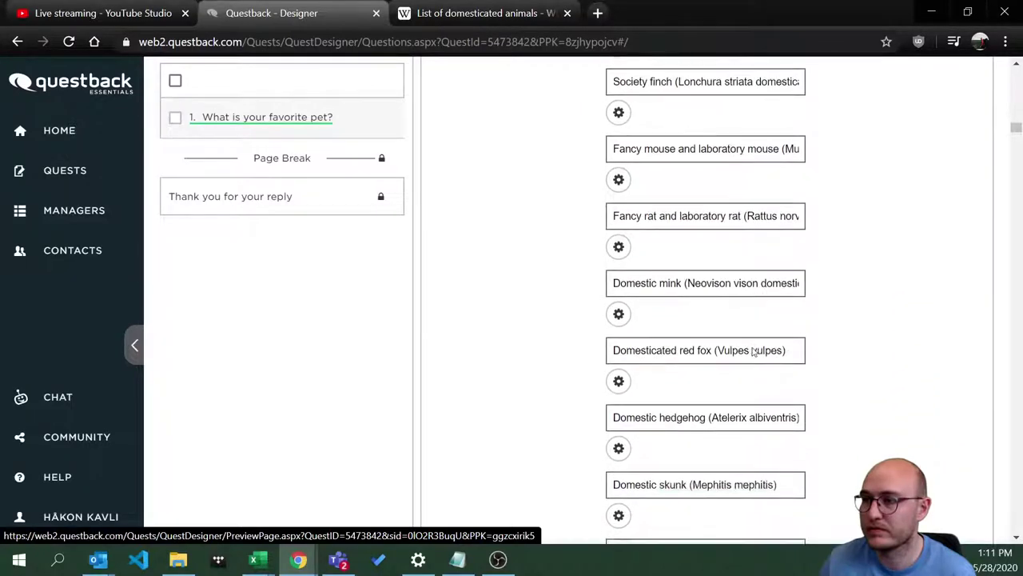
scroll(751, 352, "down", 9)
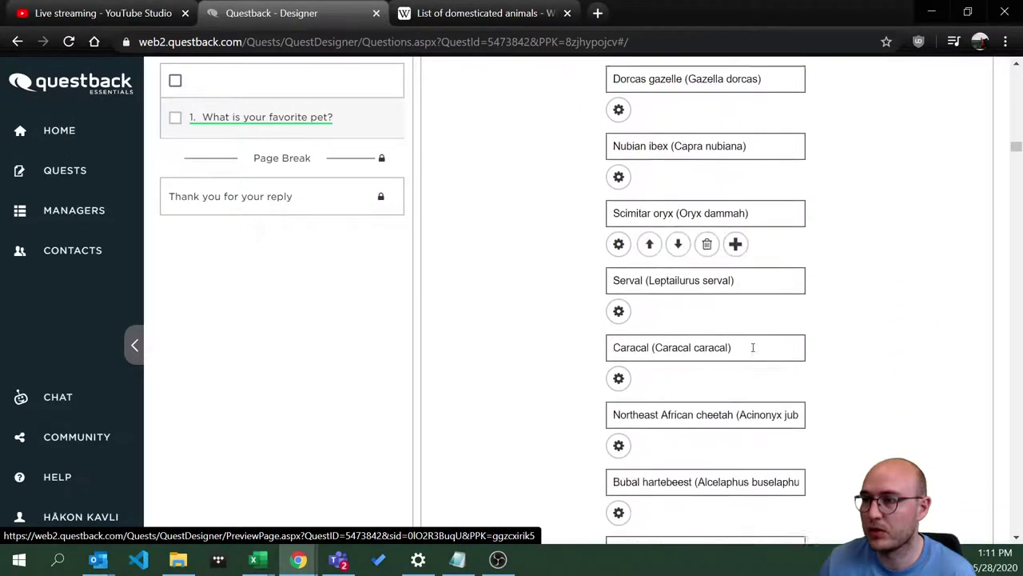
scroll(754, 348, "down", 4)
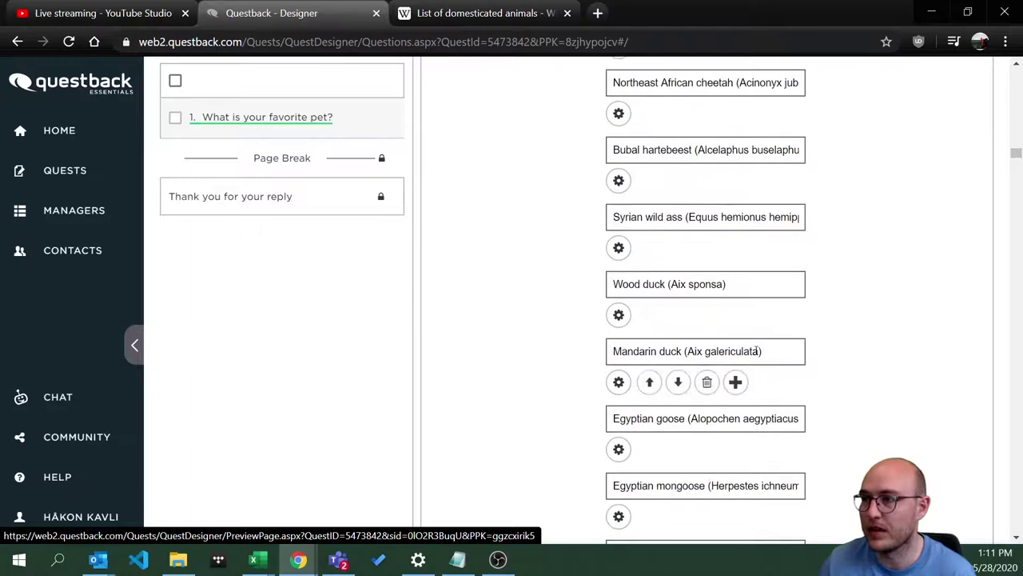
scroll(756, 352, "up", 1)
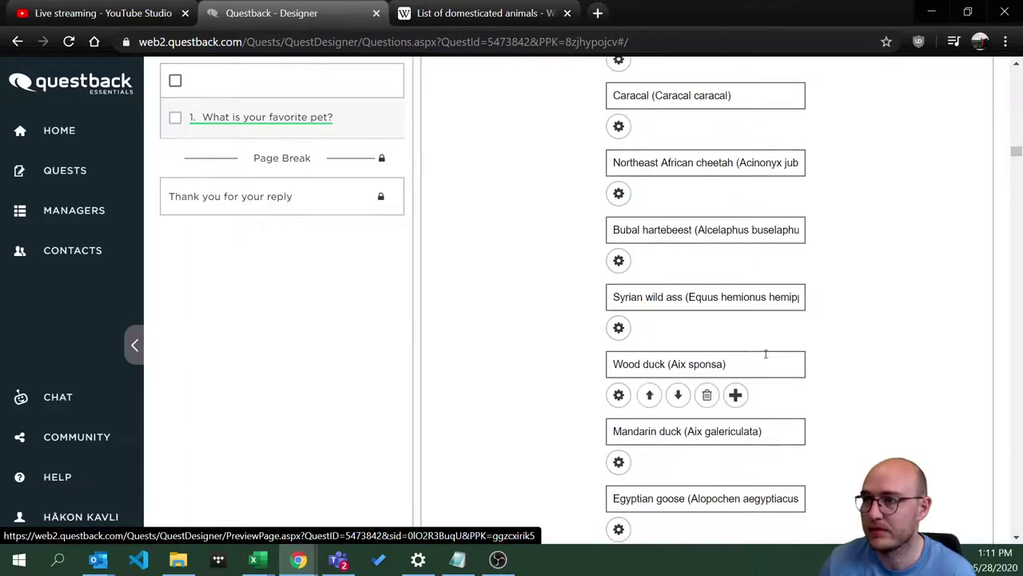
scroll(768, 352, "up", 20)
scroll(785, 350, "up", 20)
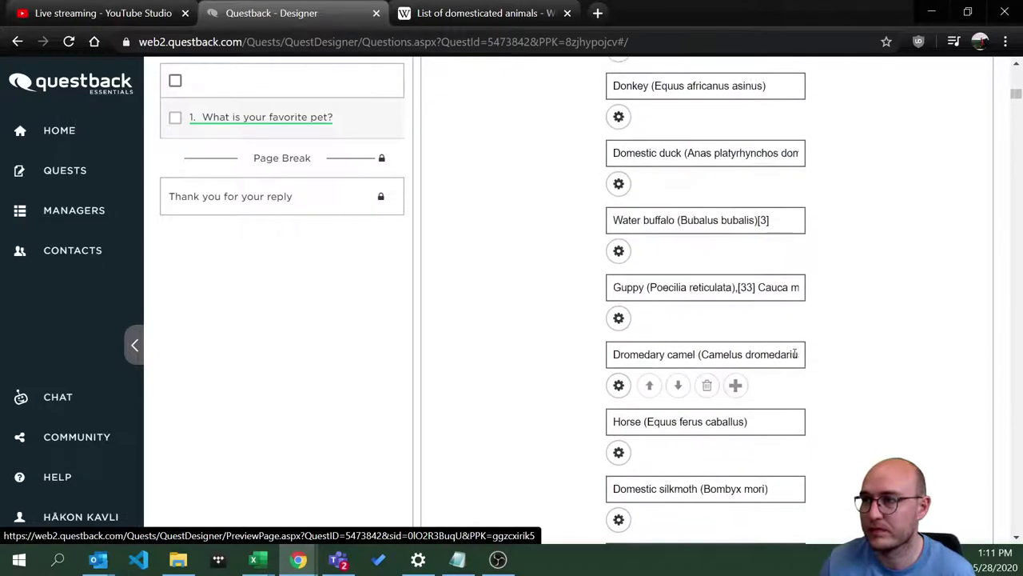
- Switch to the Book1 workbook in Excel and widen column A so each species entry has ample room
left_click(254, 560)
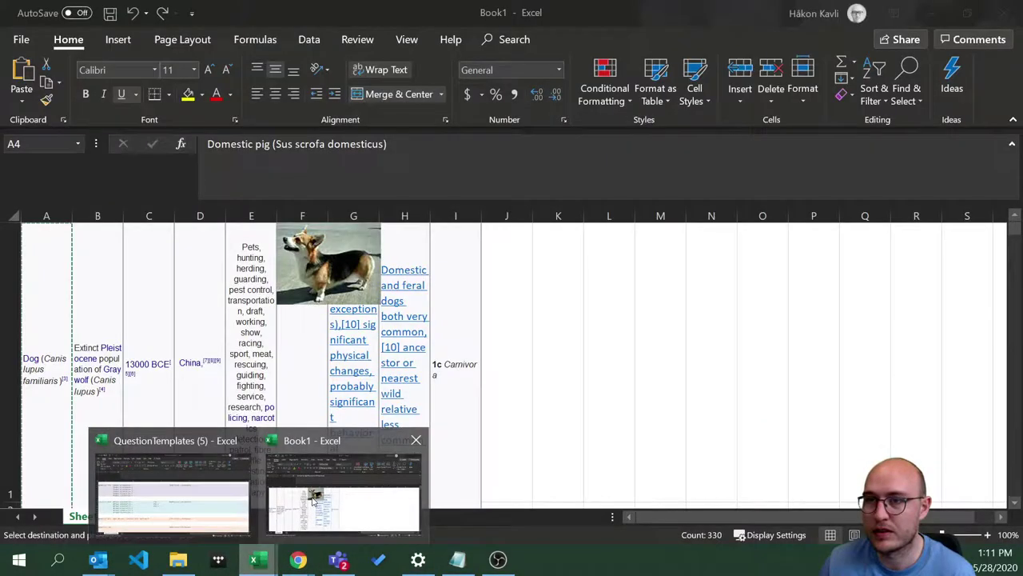
left_click(313, 501)
left_click(46, 215)
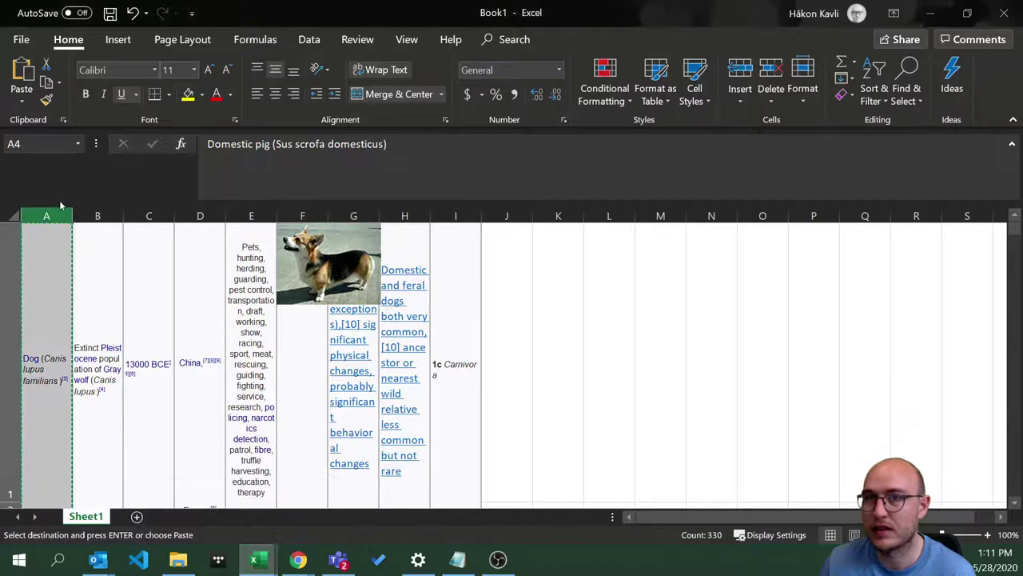
left_click_drag(72, 216, 83, 216)
left_click_drag(279, 218, 751, 217)
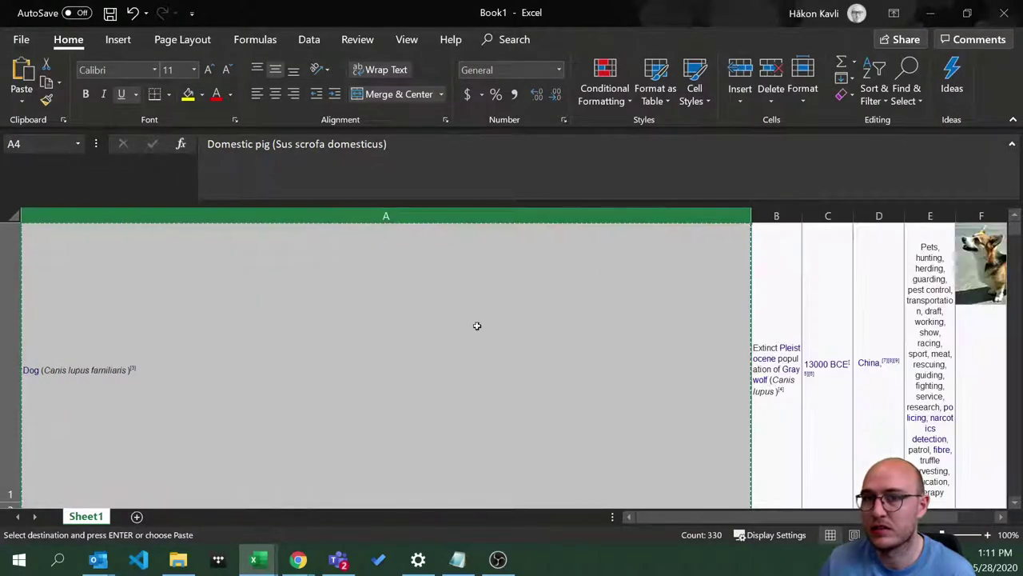
- Look over the species entries in the widened column A and copy the whole column
scroll(511, 328, "down", 6)
scroll(495, 341, "up", 1)
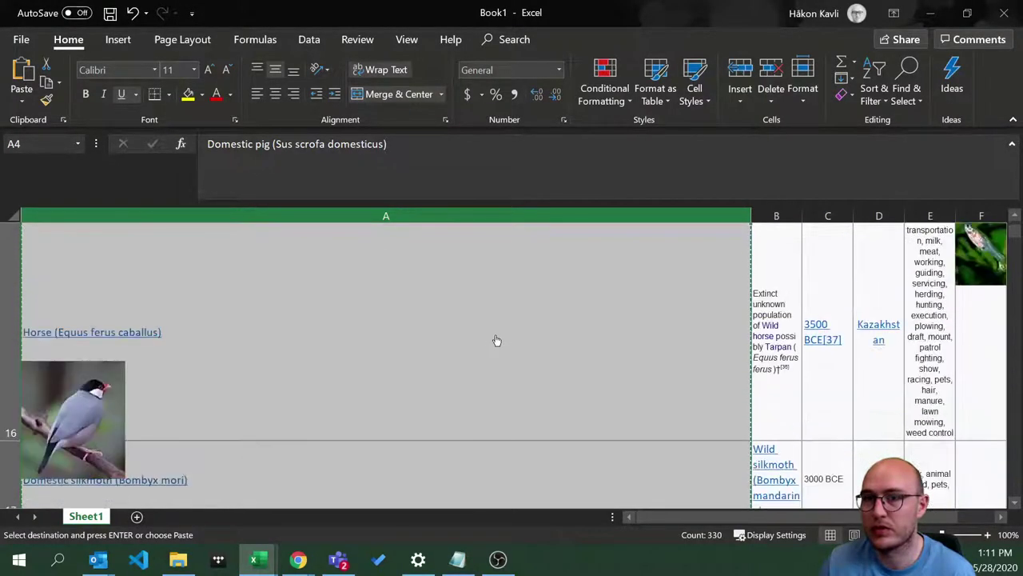
scroll(404, 294, "up", 5)
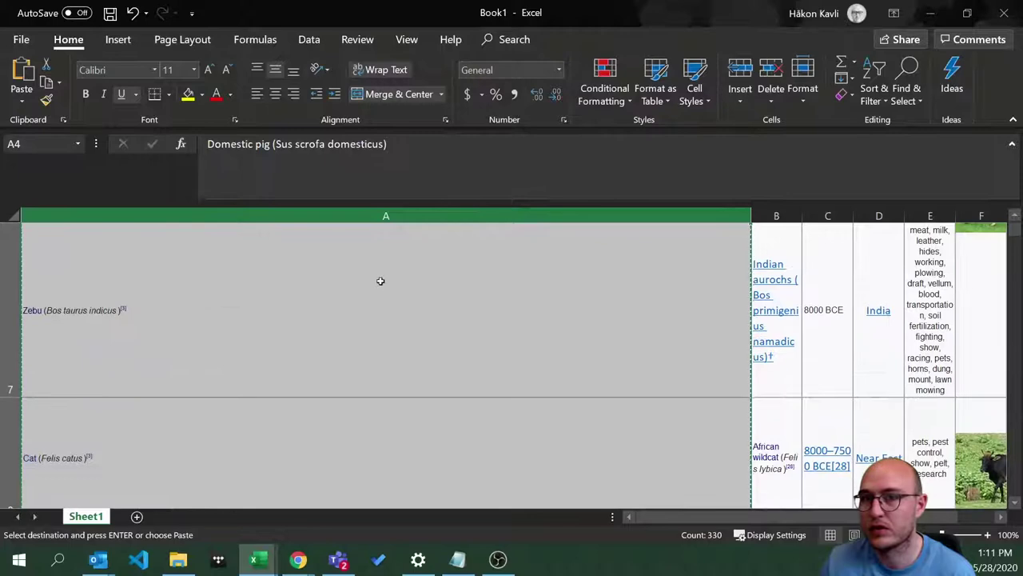
right_click(286, 217)
left_click(323, 247)
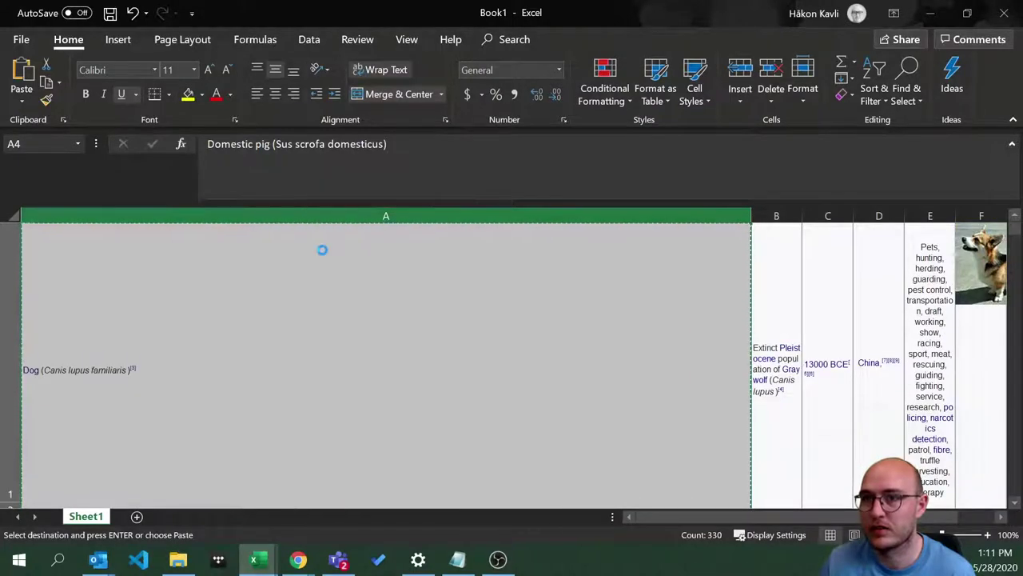
- Add a new sheet to the workbook and paste the copied species column into its column A
scroll(239, 399, "down", 1)
left_click(136, 516)
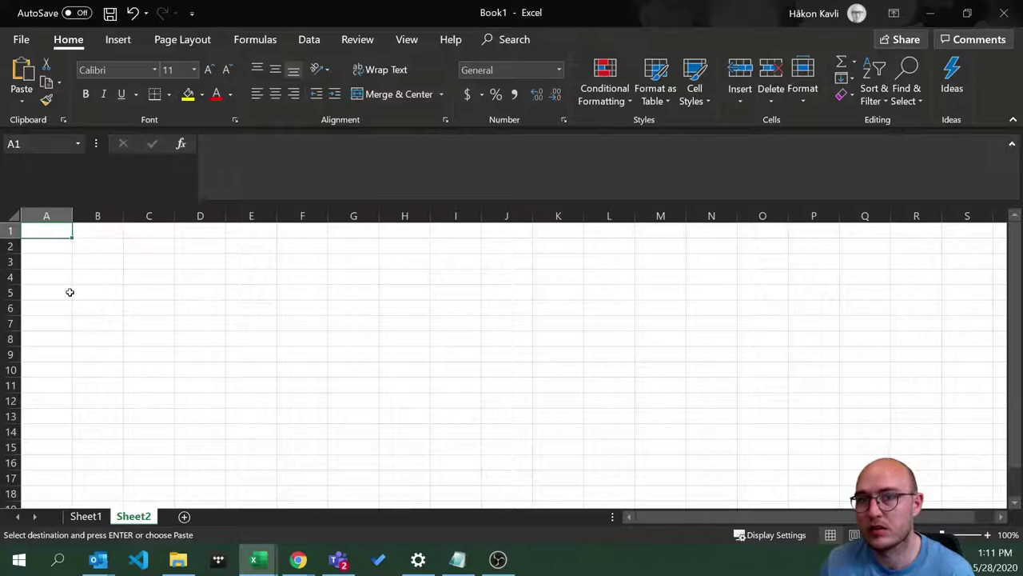
left_click(46, 221)
key("ctrl+v")
scroll(284, 368, "down", 3)
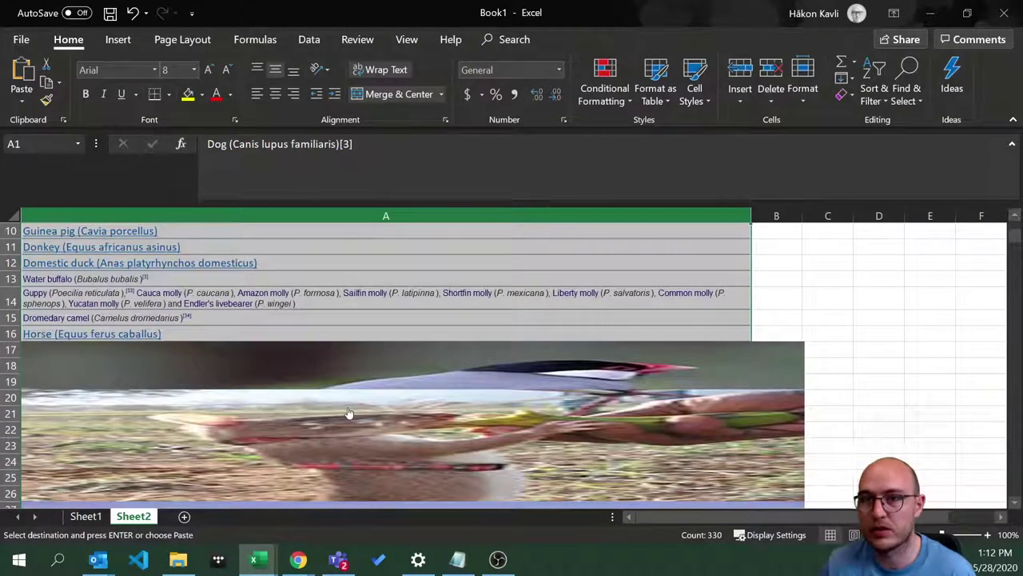
left_click(347, 412)
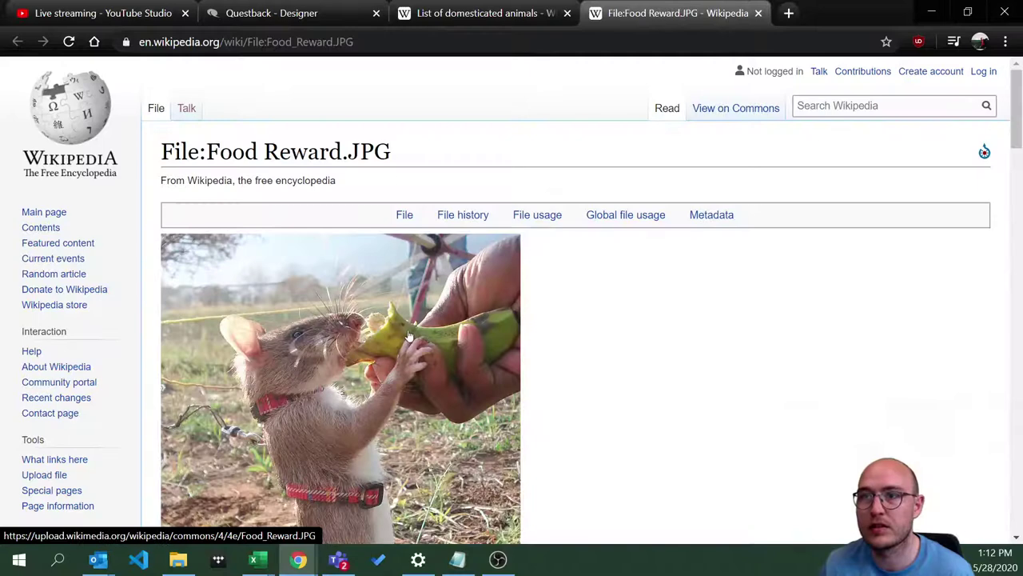
left_click(479, 7)
left_click(309, 14)
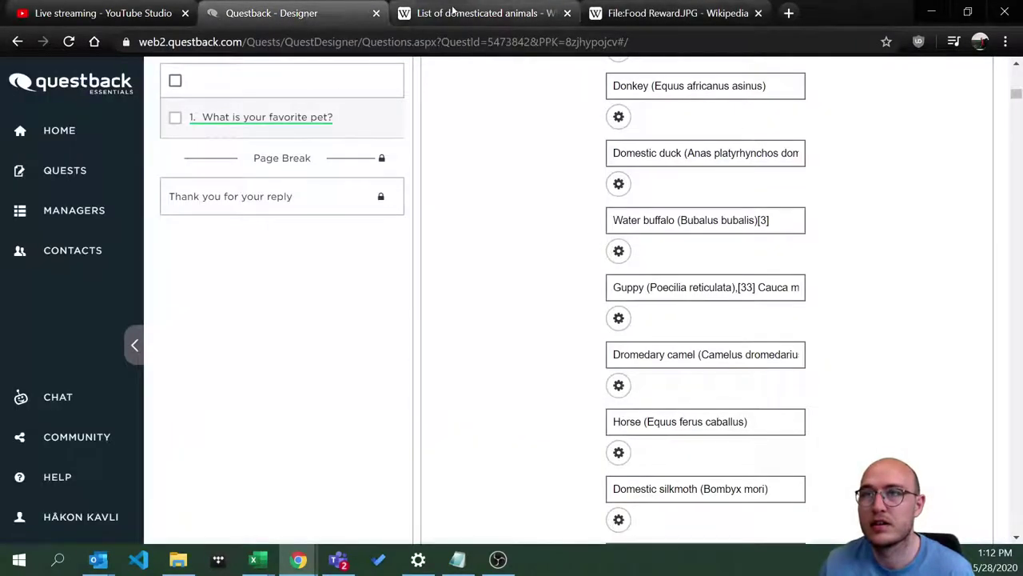
left_click(257, 560)
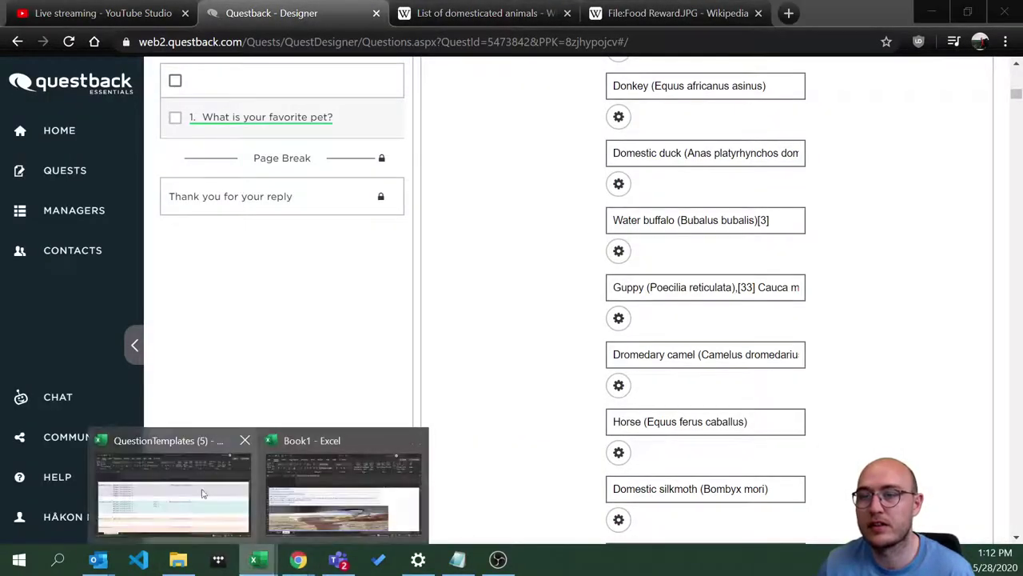
left_click(303, 496)
- Deselect the pasted column and look over the species list and the stretched pictures covering its rows
left_click(914, 396)
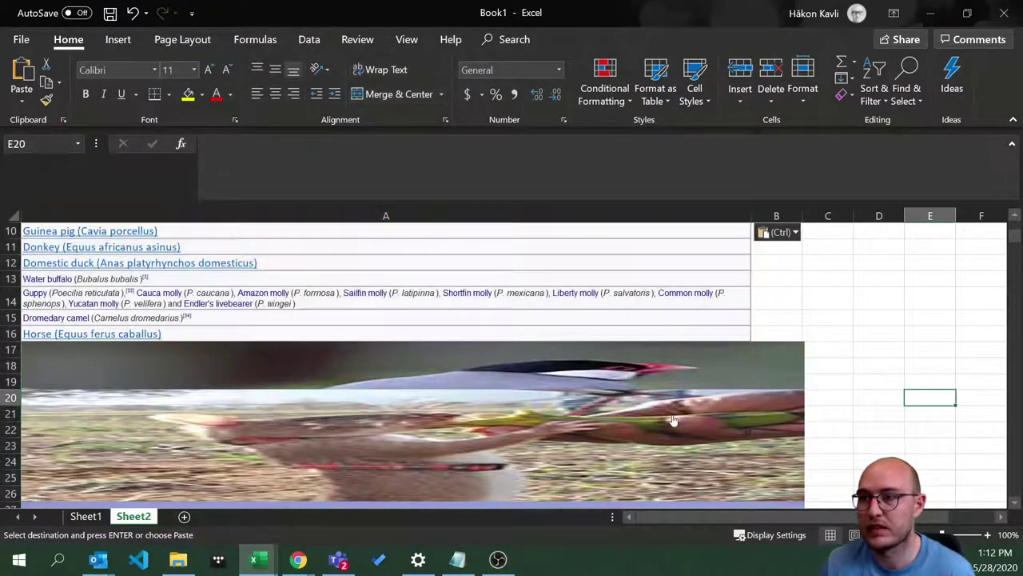
scroll(714, 394, "down", 4)
scroll(196, 383, "up", 4)
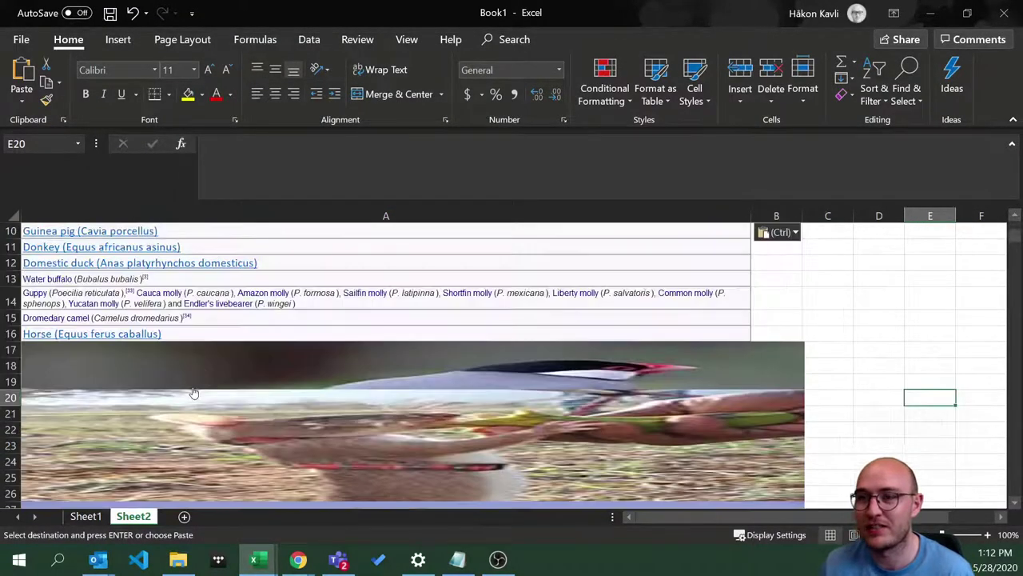
- Delete the two stretched pictures covering the species rows from row 17 down to row 26
mouse_move(334, 361)
left_mouse_down()
mouse_move(336, 376)
mouse_move(333, 361)
left_mouse_up()
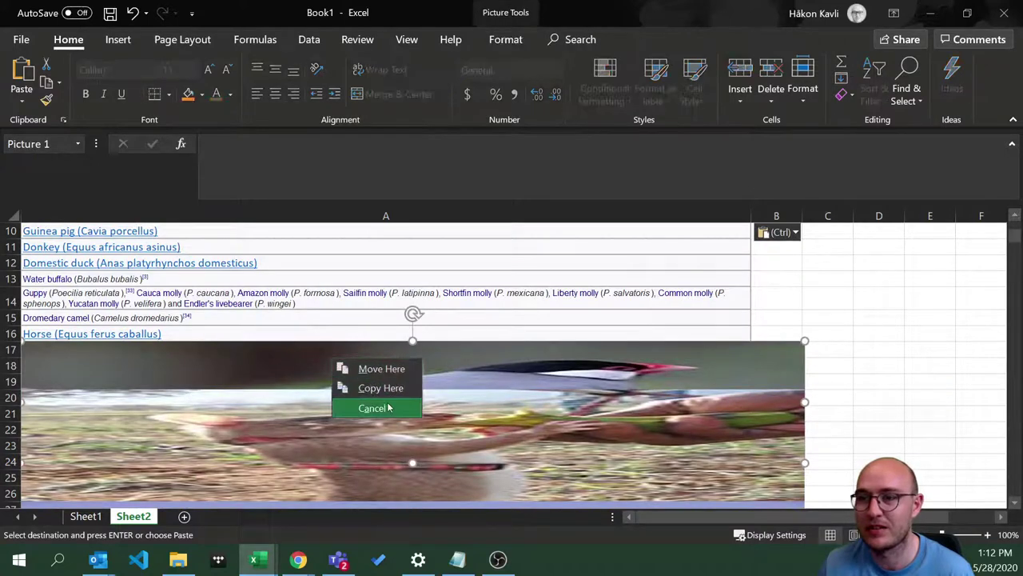
left_click(460, 340)
left_click_drag(460, 339, 648, 336)
key("Escape")
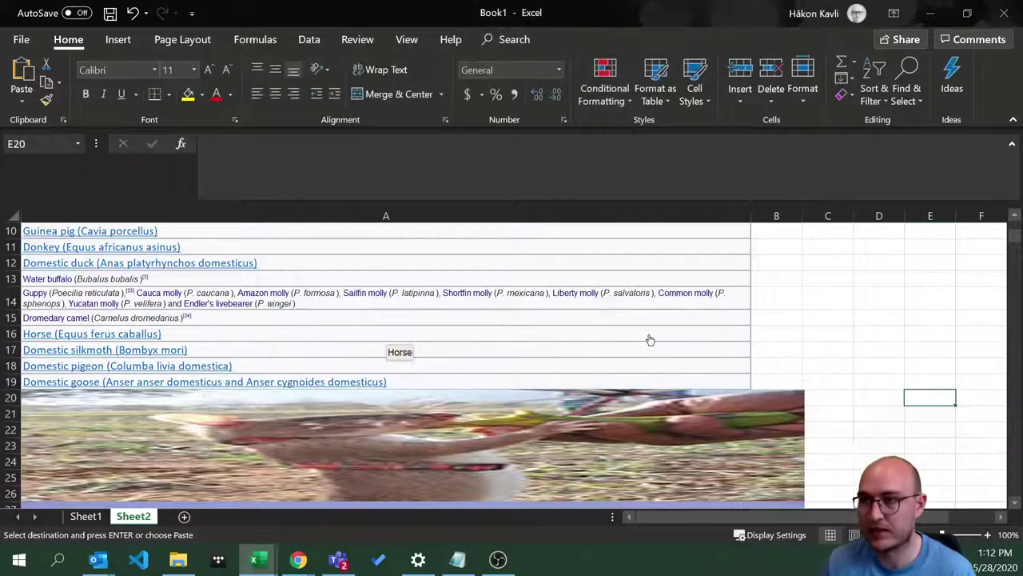
right_click(793, 415)
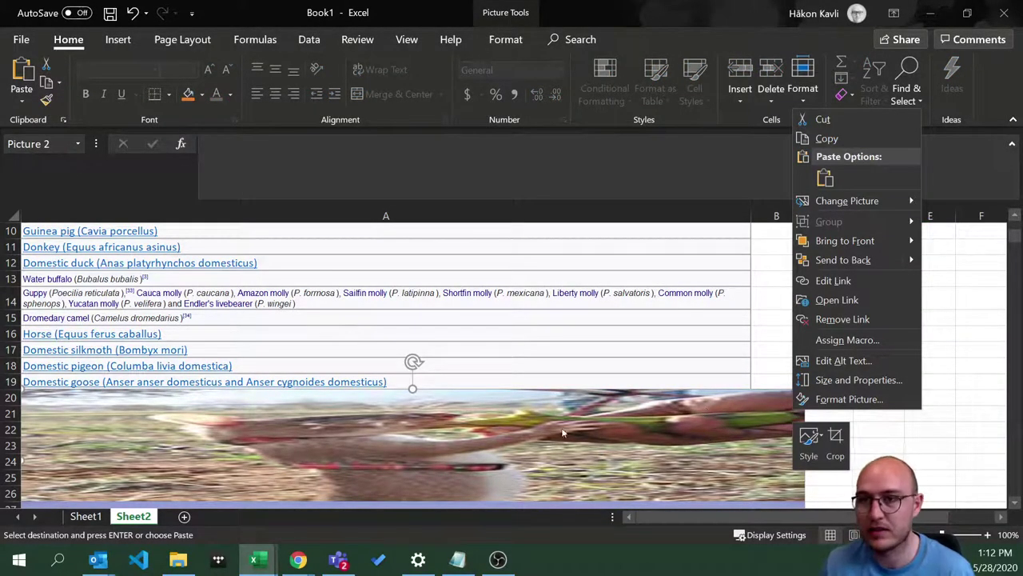
left_click(483, 391)
left_click_drag(480, 397, 616, 325)
key("Delete")
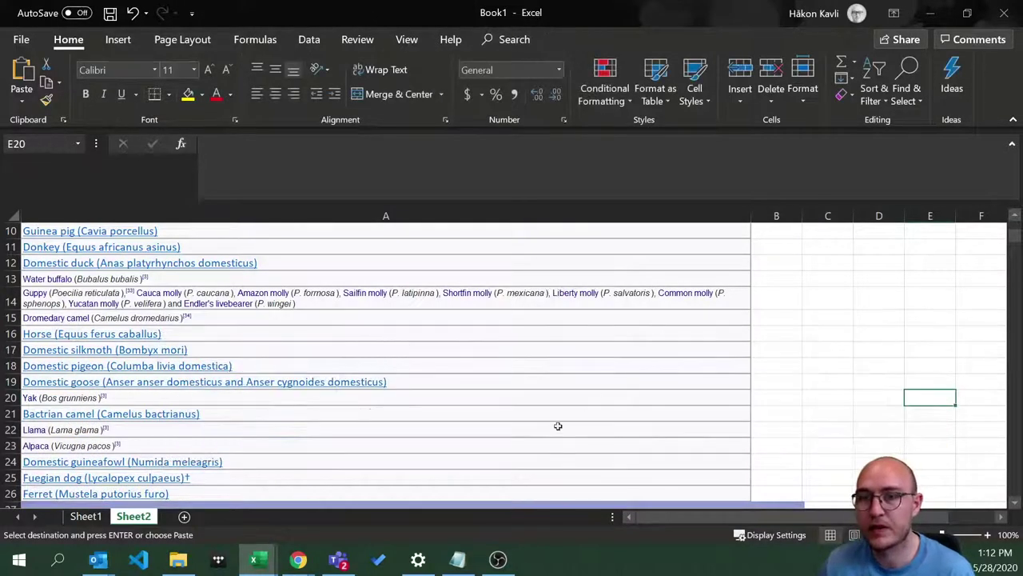
scroll(399, 345, "down", 2)
scroll(490, 375, "down", 2)
scroll(267, 414, "up", 3)
left_click(673, 379)
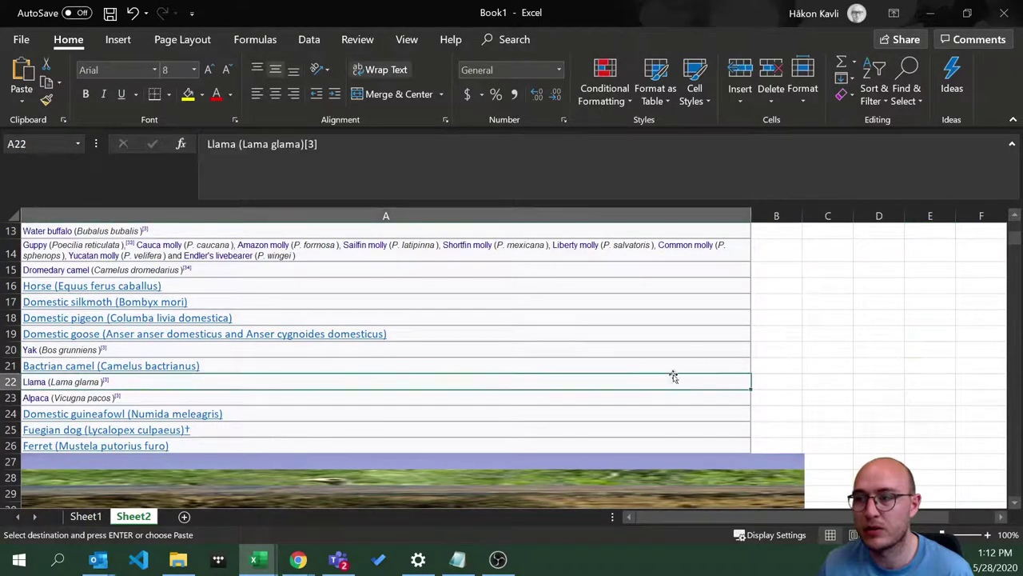
left_click(628, 432)
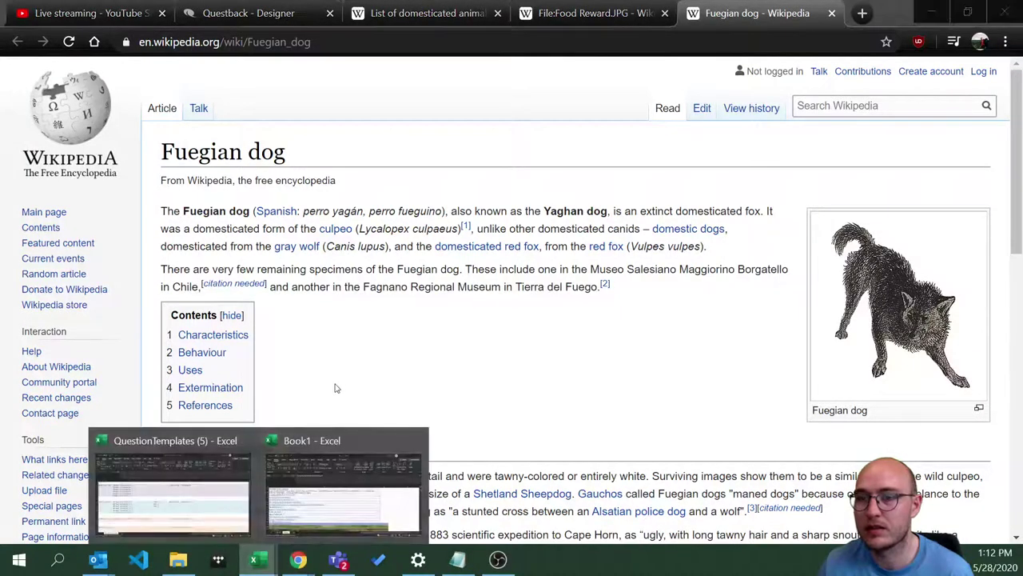
left_click(320, 476)
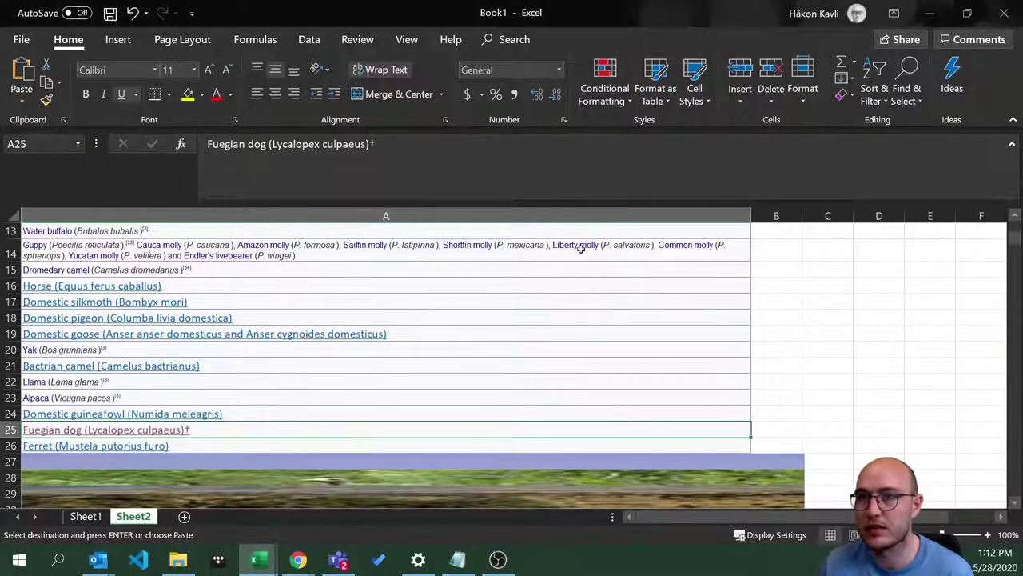
- Copy the species cells in column A from Dog down to Ferret
scroll(569, 277, "up", 4)
scroll(355, 357, "down", 2)
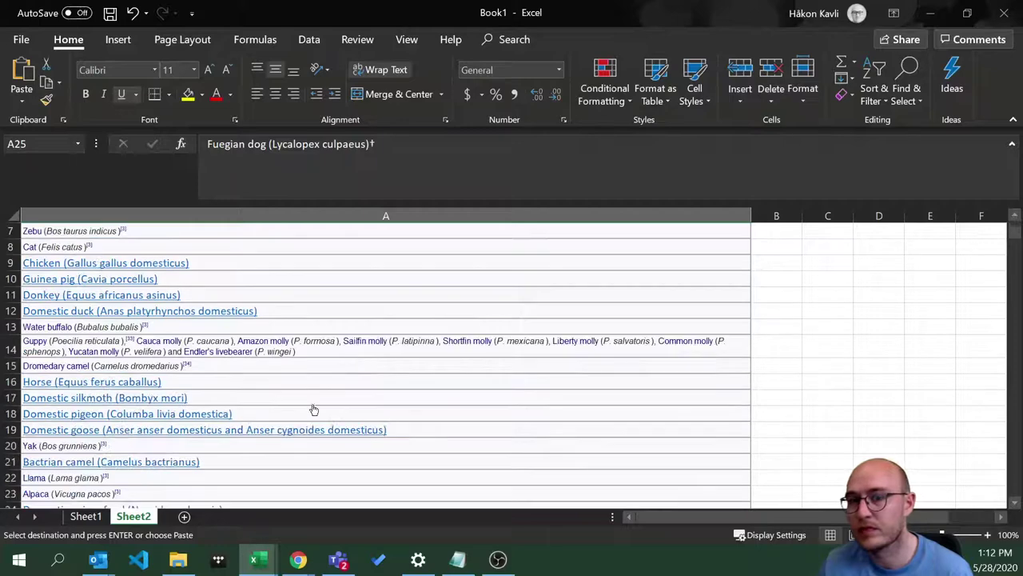
scroll(344, 261, "up", 2)
left_click_drag(322, 235, 308, 404)
key("ctrl+c")
- Switch to the Questback Designer in Chrome and delete all answer alternatives of the favorite pet question
left_click(937, 19)
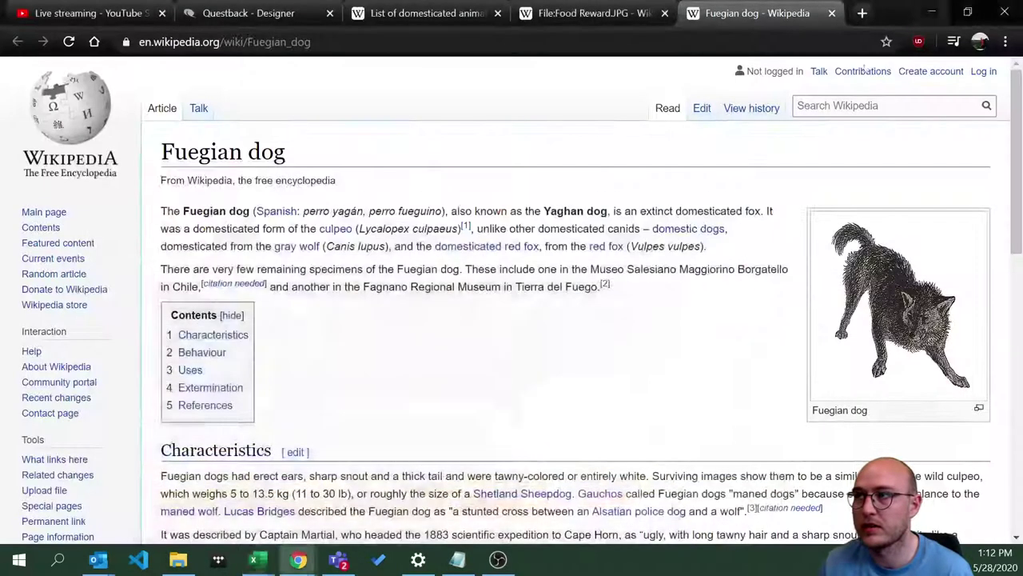
left_click(244, 18)
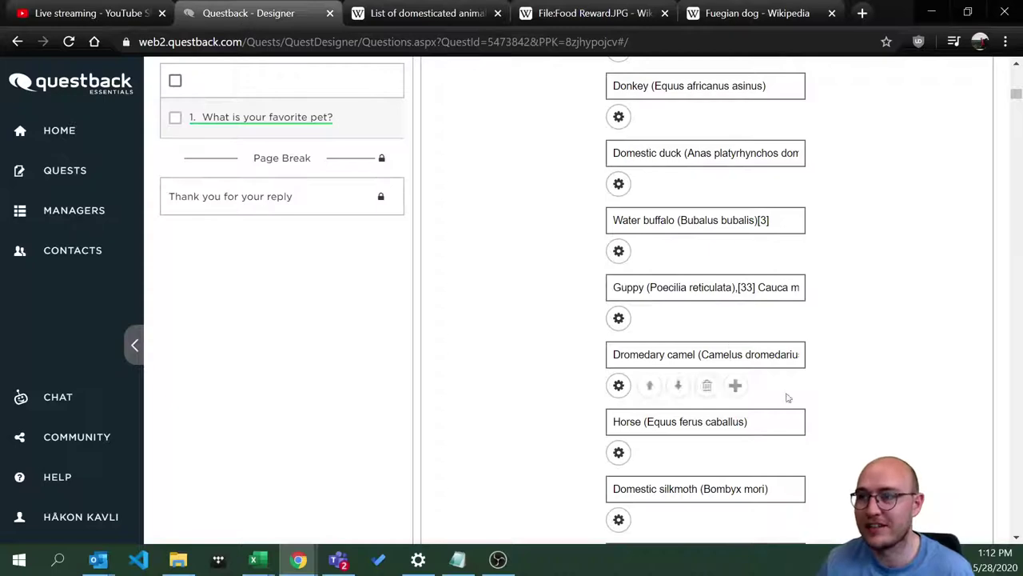
scroll(788, 361, "down", 4)
left_click_drag(1015, 102, 1002, 542)
scroll(839, 360, "up", 2)
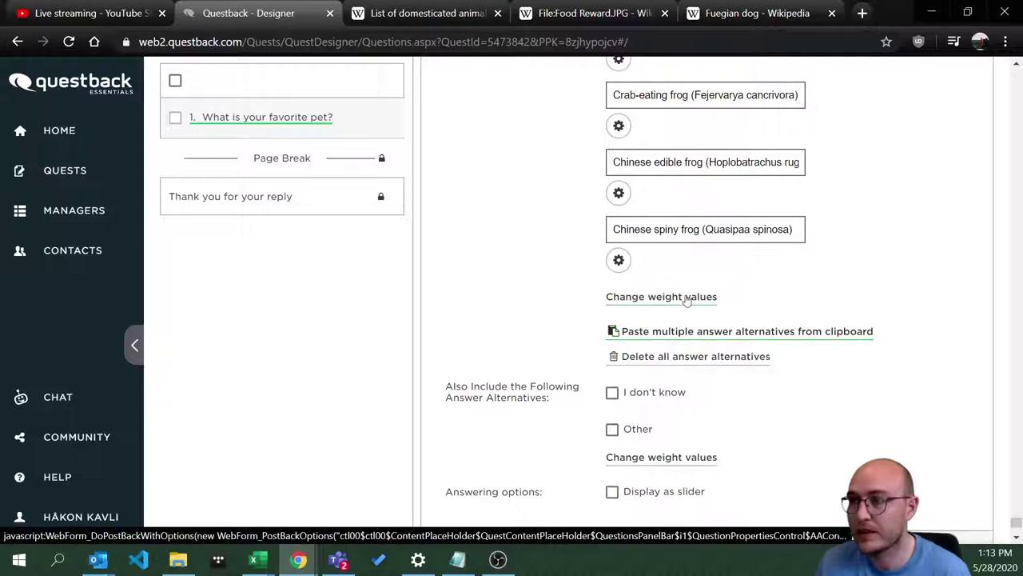
left_click(657, 356)
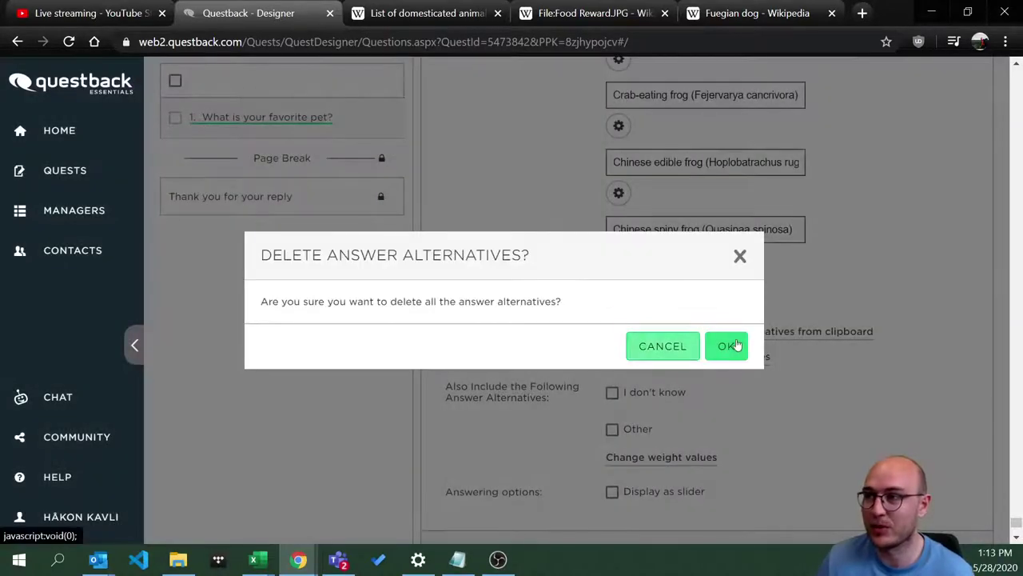
left_click(729, 345)
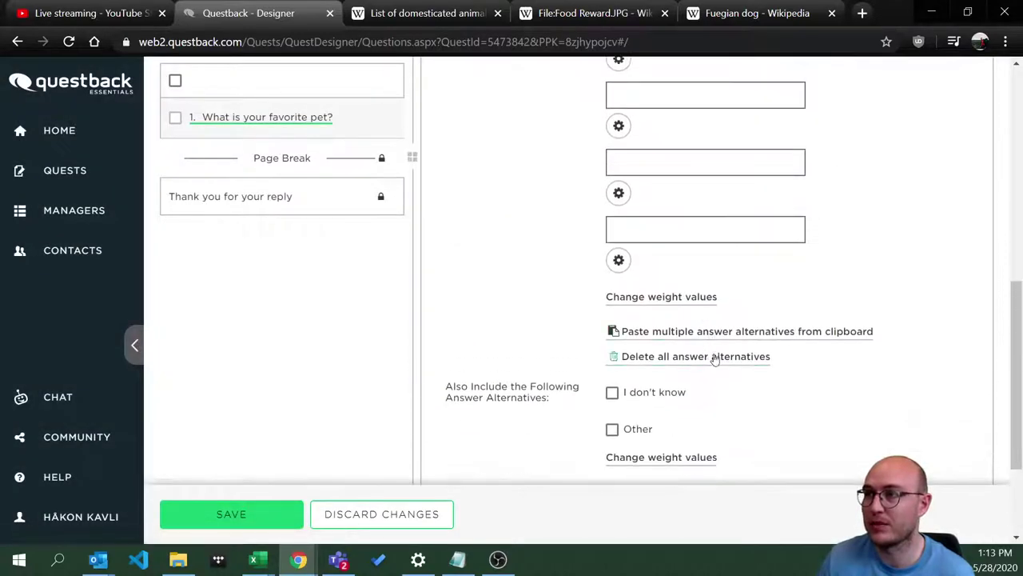
- Paste the copied species as multiple answer alternatives, add them to the question and save it
left_click(739, 333)
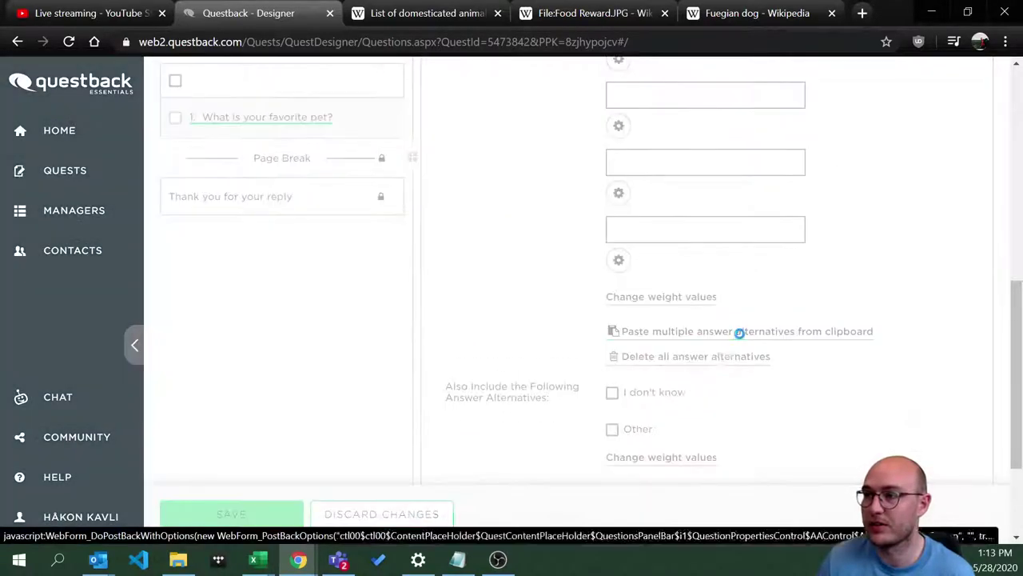
key("ctrl+v")
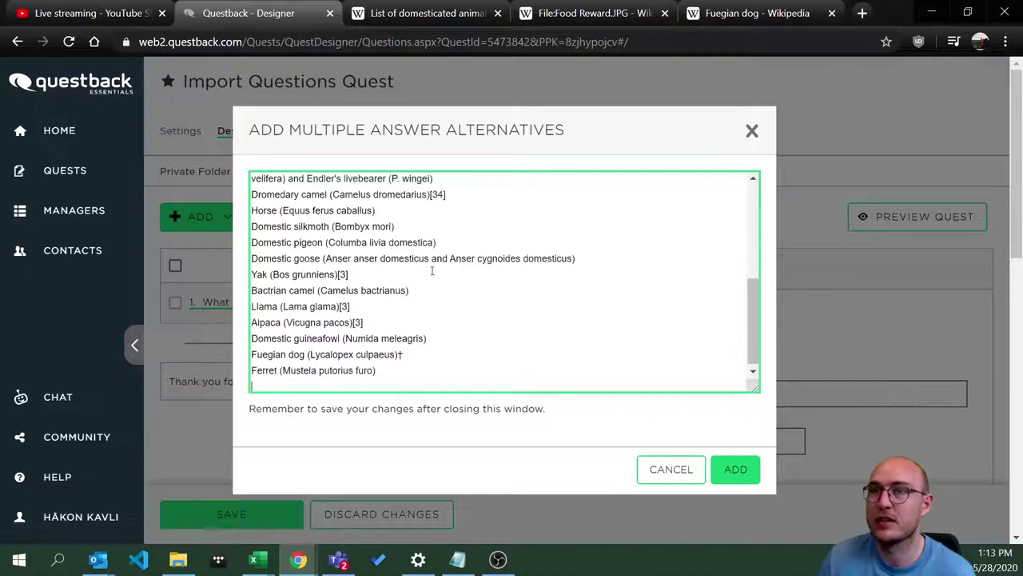
left_click(735, 470)
left_click(267, 520)
- Bring up the outdated quest preview window that is still open and close it
left_click(883, 208)
mouse_move(293, 566)
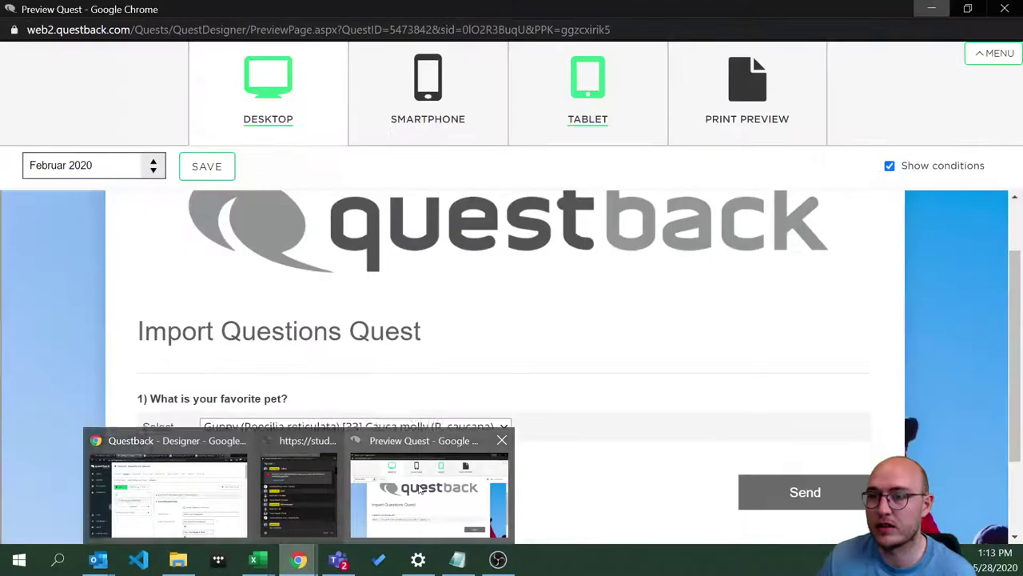
left_click(429, 492)
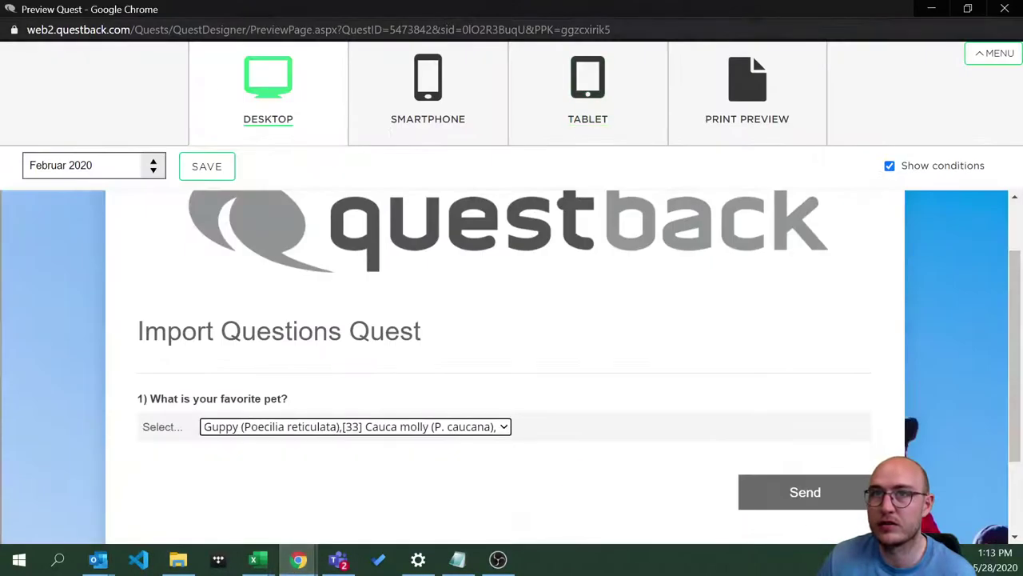
left_click(504, 29)
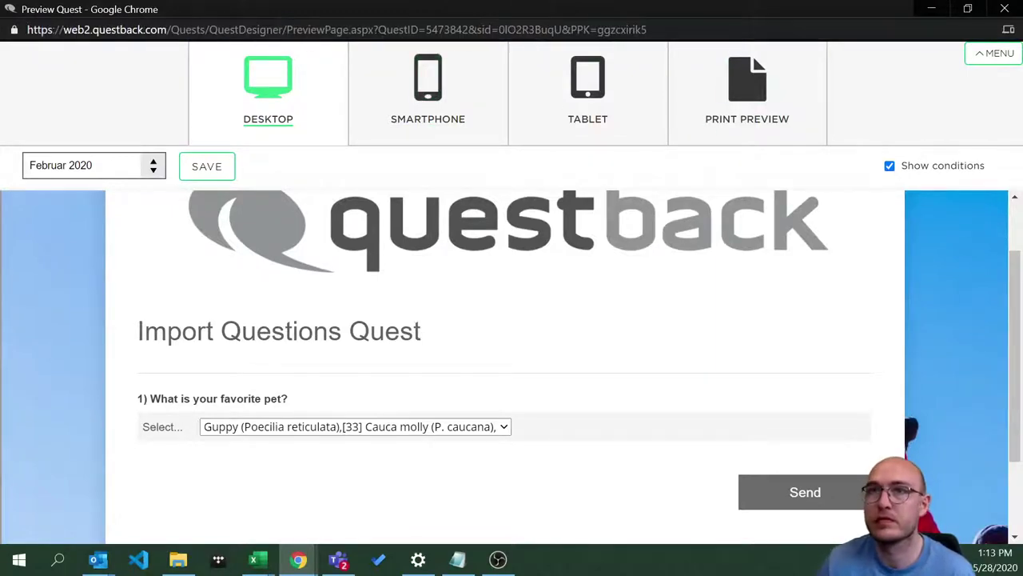
left_click(394, 32)
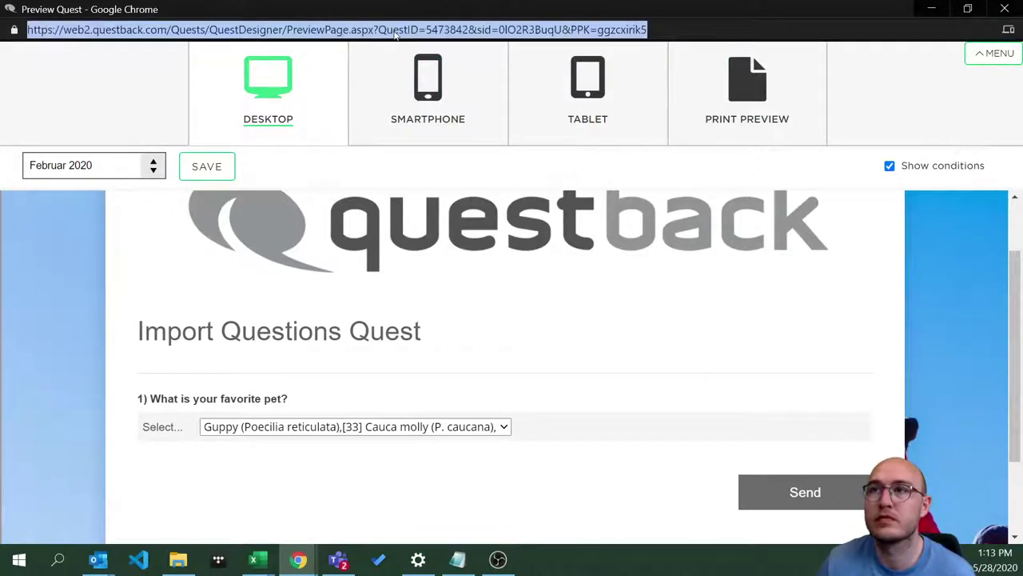
key("Escape")
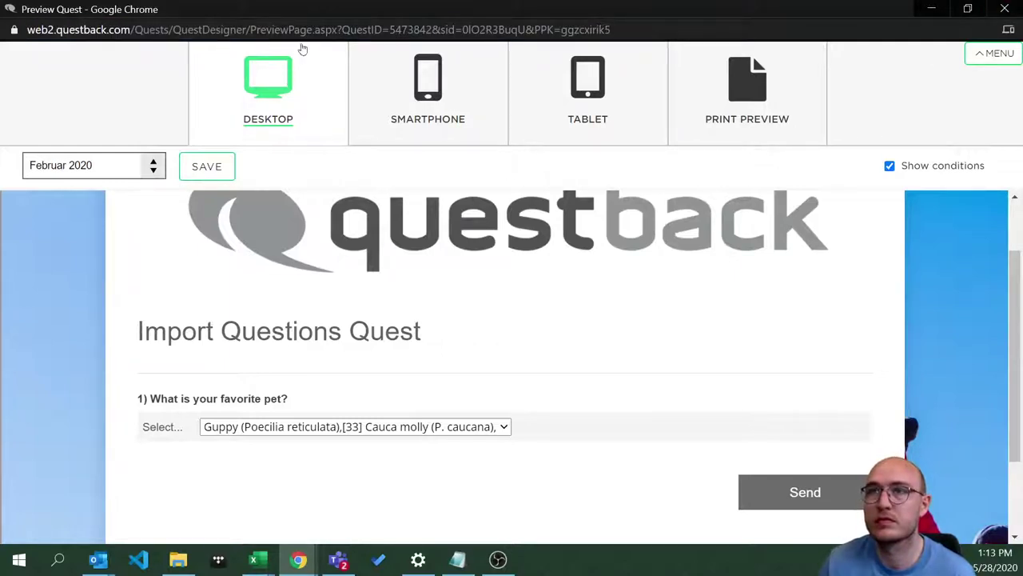
left_click(319, 30)
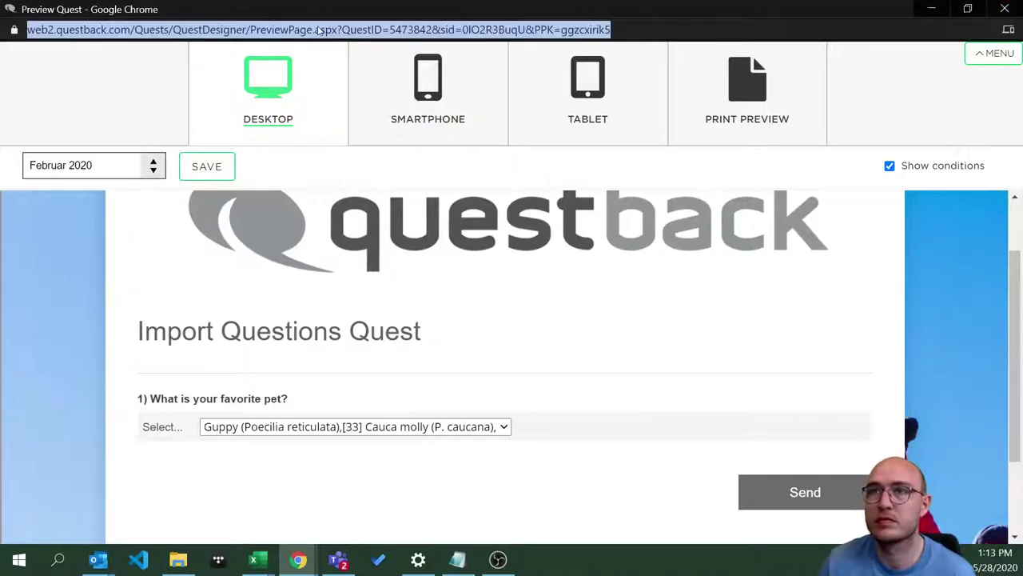
left_click(1005, 7)
- Open a fresh maximized quest preview, agree to the data processing and continue to the favorite pet question
left_click(860, 223)
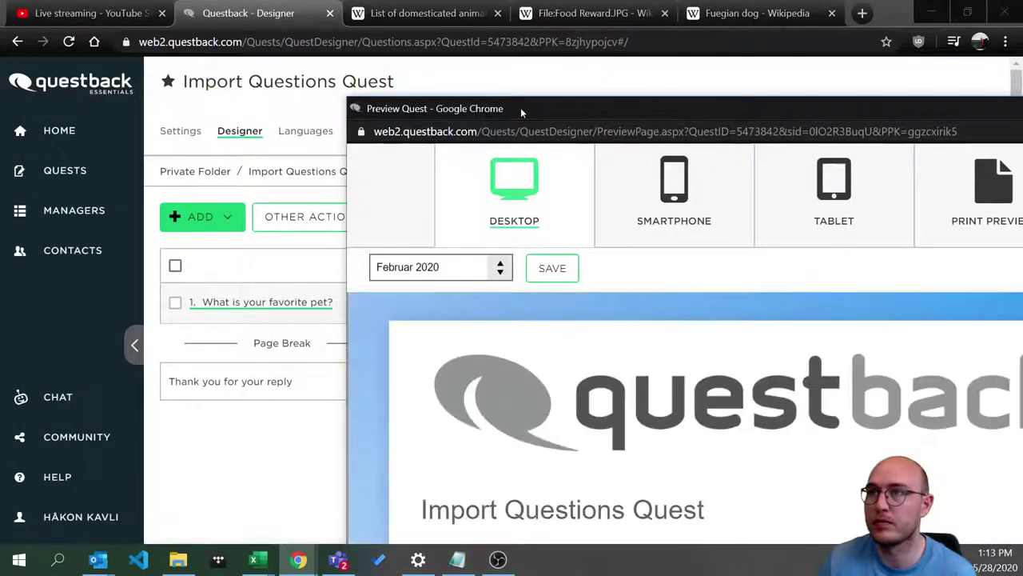
left_click_drag(521, 107, 247, 54)
left_click(831, 50)
scroll(286, 432, "down", 2)
left_click(156, 444)
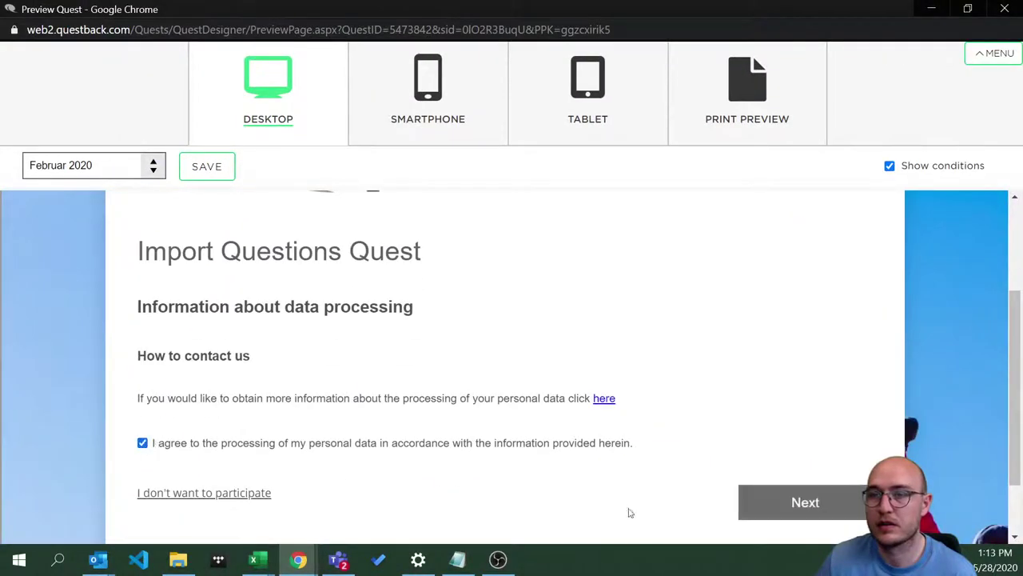
left_click(833, 498)
scroll(359, 359, "down", 1)
- Test the pet drop-down by choosing Dog, Yak, Horse, Cat and Guppy in turn, and close the preview
left_click(376, 348)
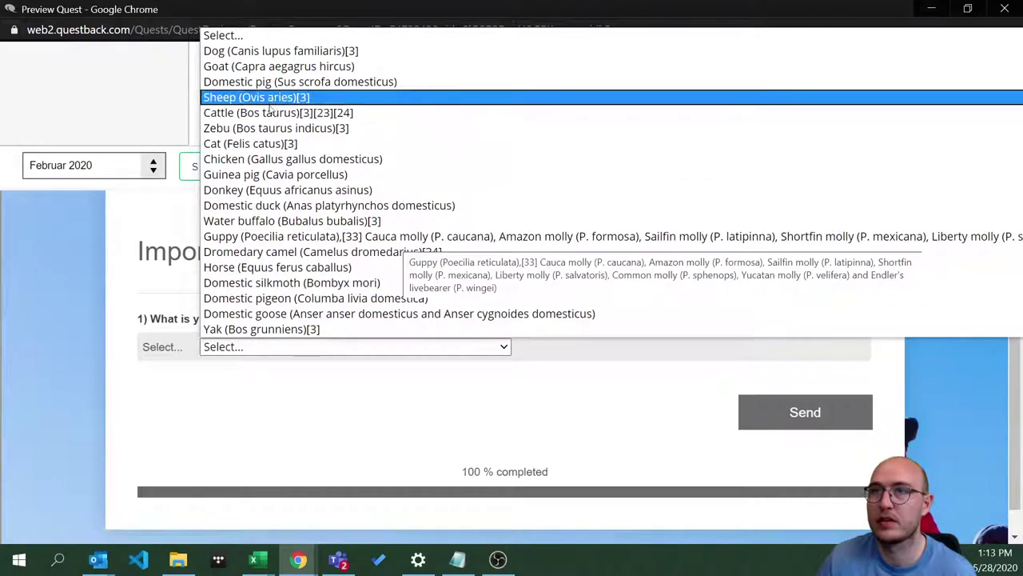
left_click(239, 53)
left_click(254, 342)
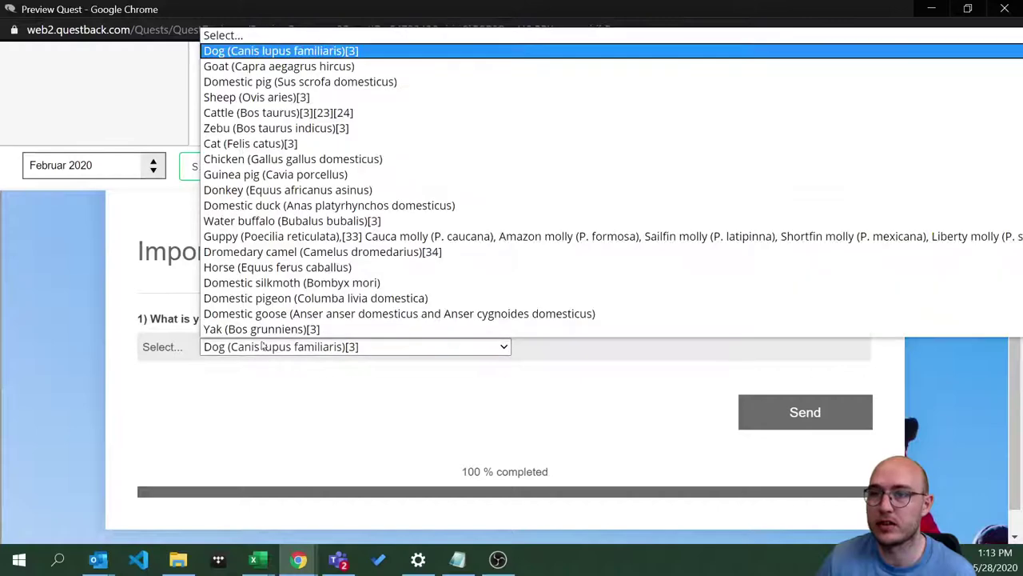
left_click(250, 329)
left_click(263, 347)
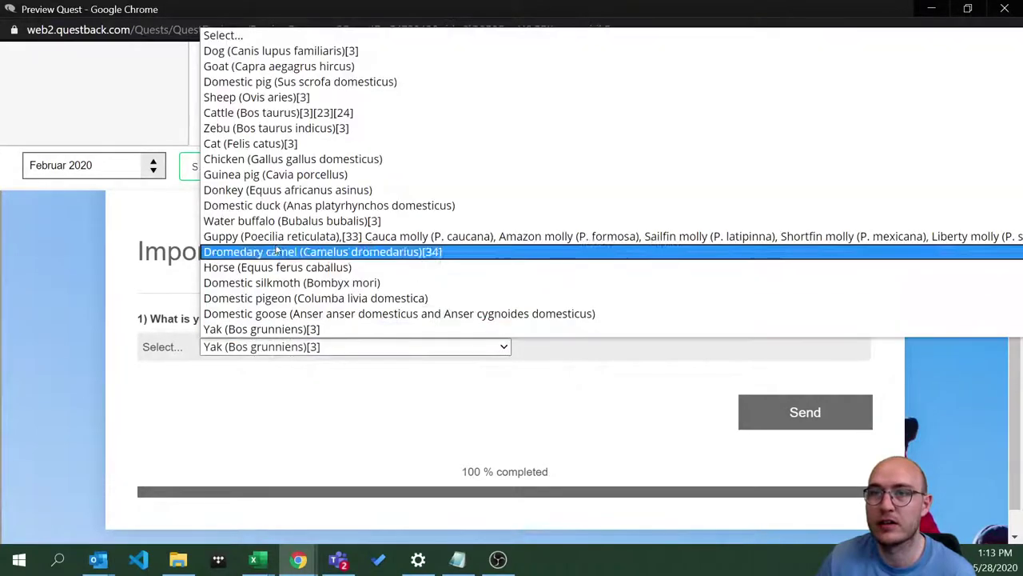
left_click(280, 267)
left_click(327, 346)
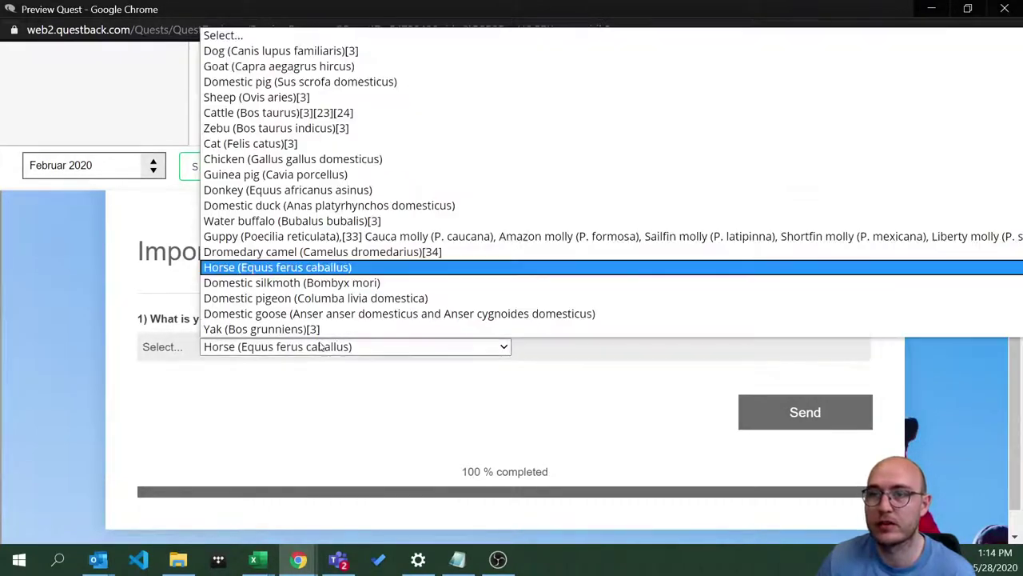
left_click(283, 142)
left_click(306, 347)
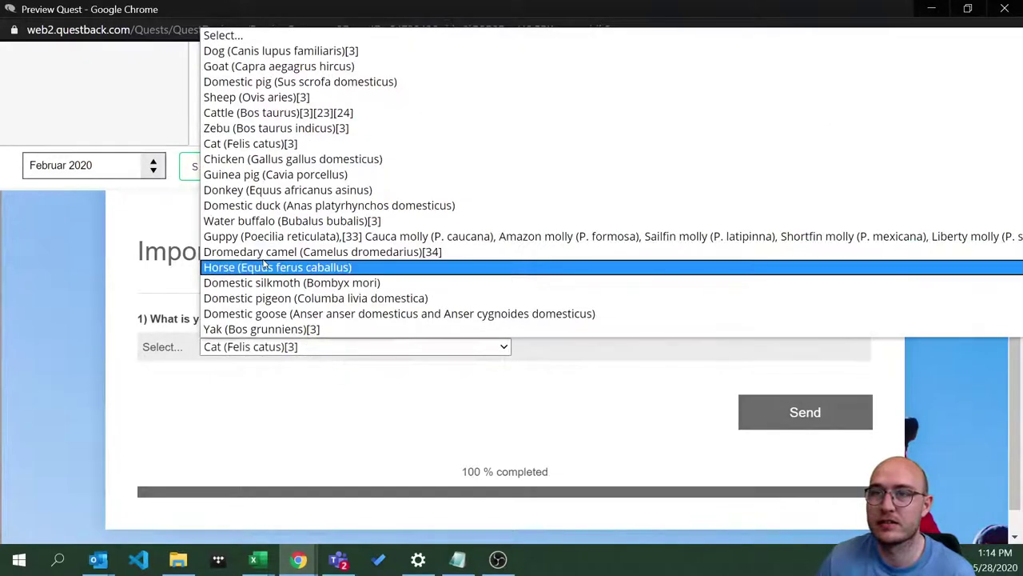
left_click(270, 237)
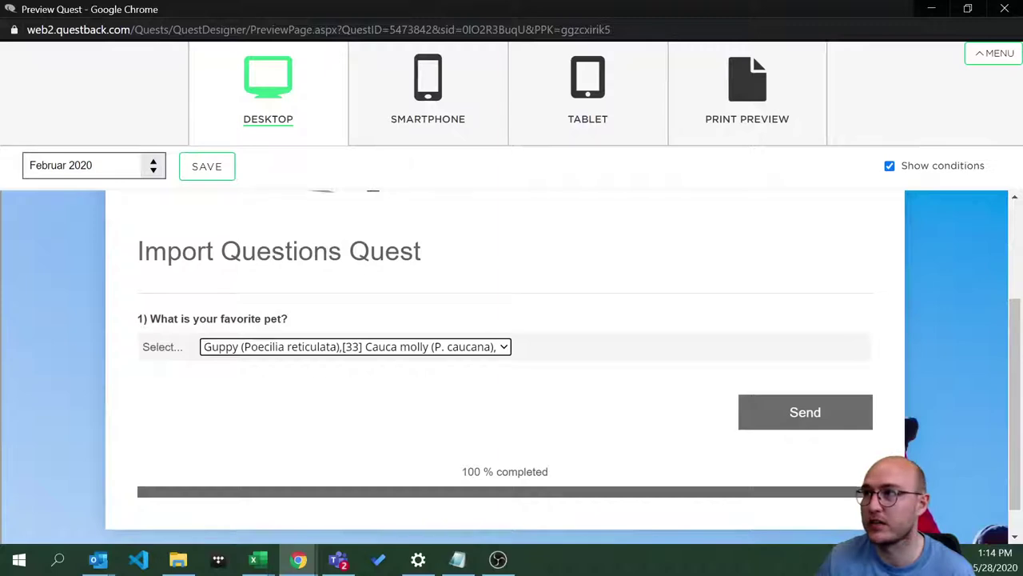
left_click(1004, 8)
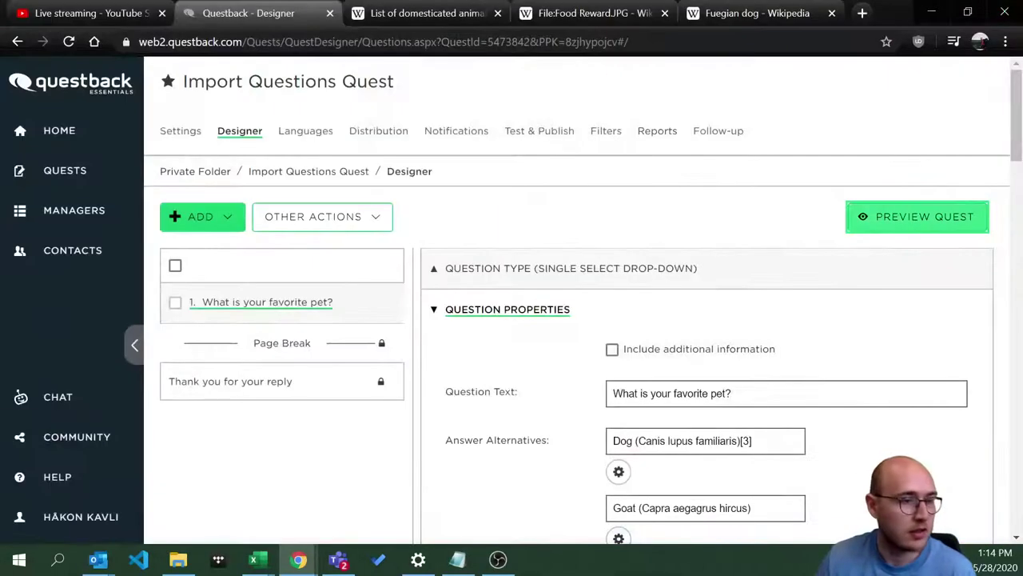
- Insert a new answer alternative "Squirrel" directly below Dog and save the question
scroll(574, 448, "down", 1)
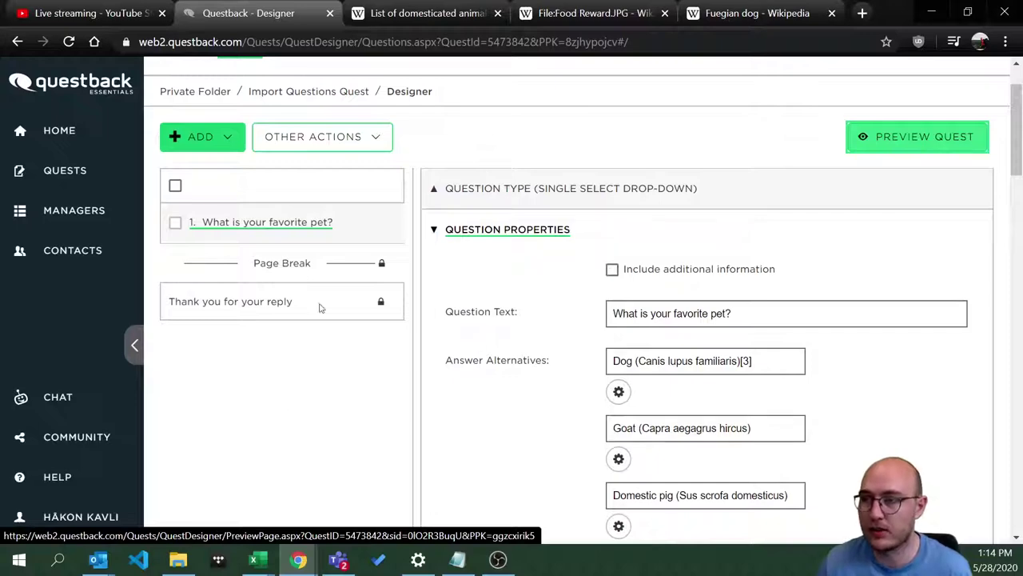
left_click(729, 393)
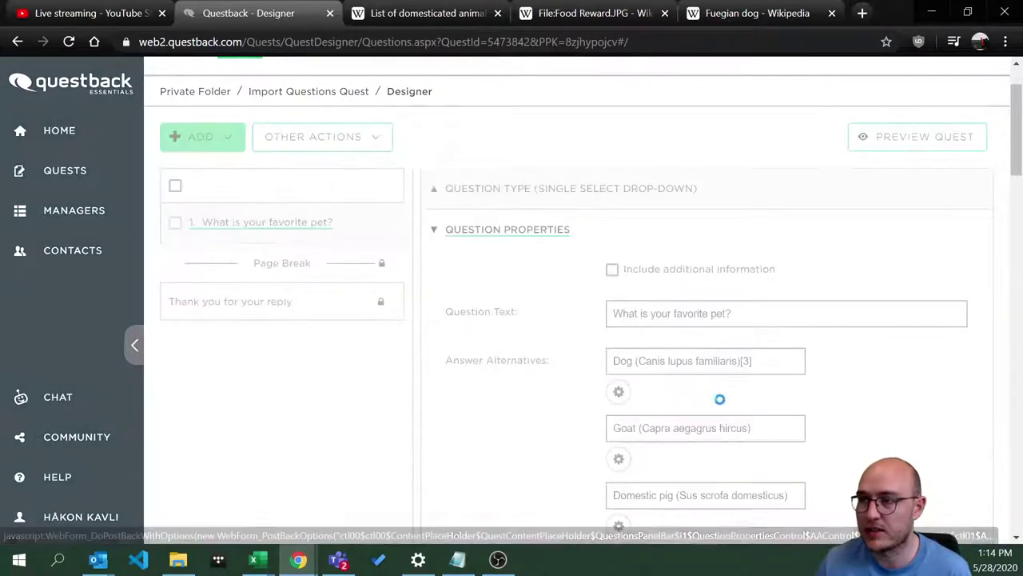
left_click(641, 429)
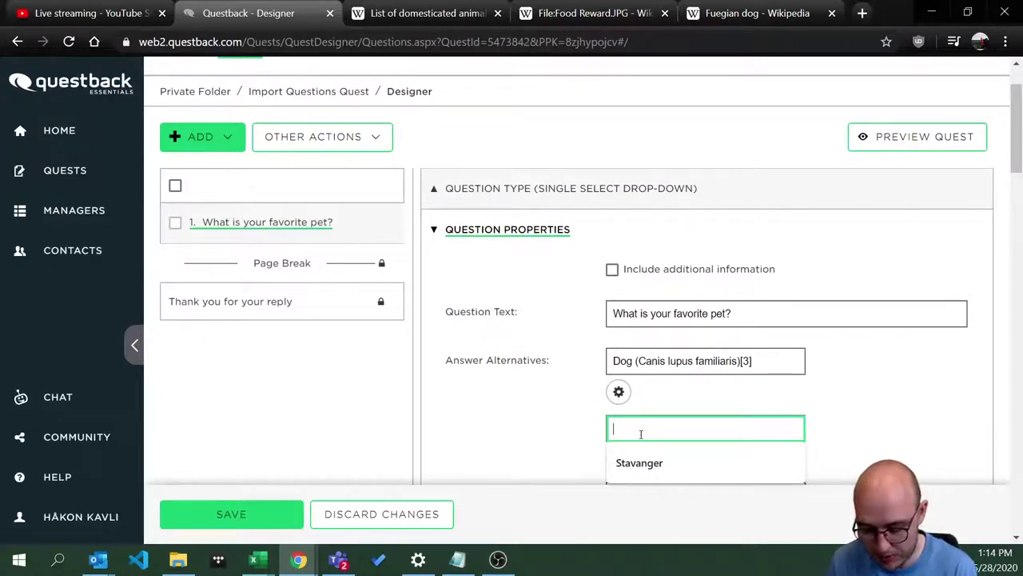
type("Squirrel")
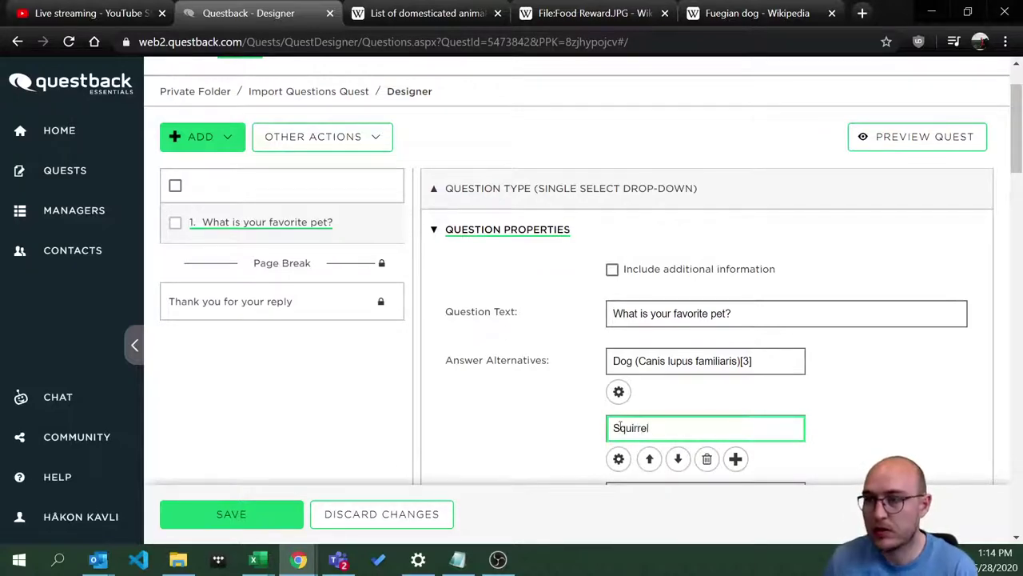
left_click(229, 512)
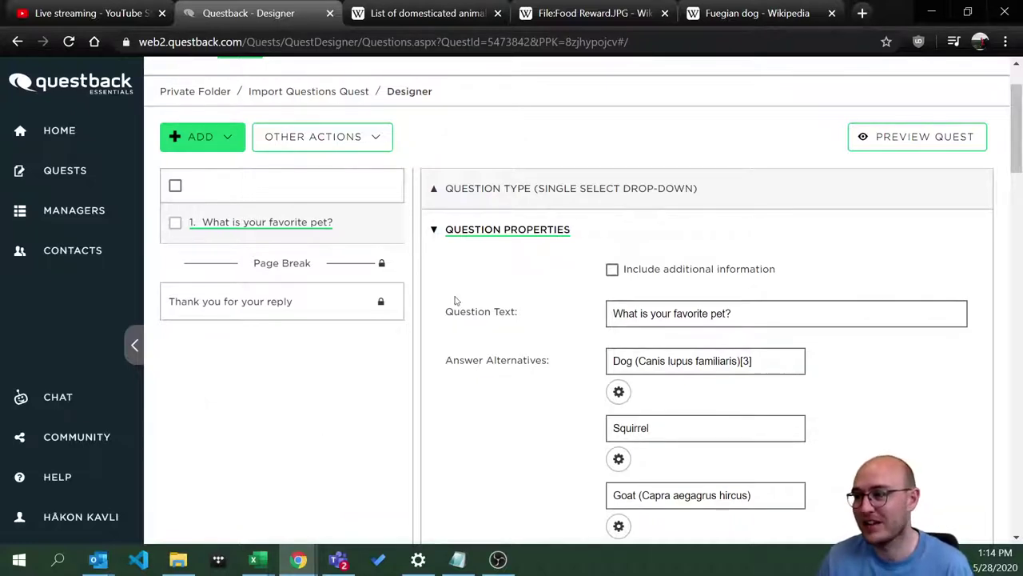
- Start importing questions, review the From file and From Quest options, and continue with From Quest
mouse_move(399, 238)
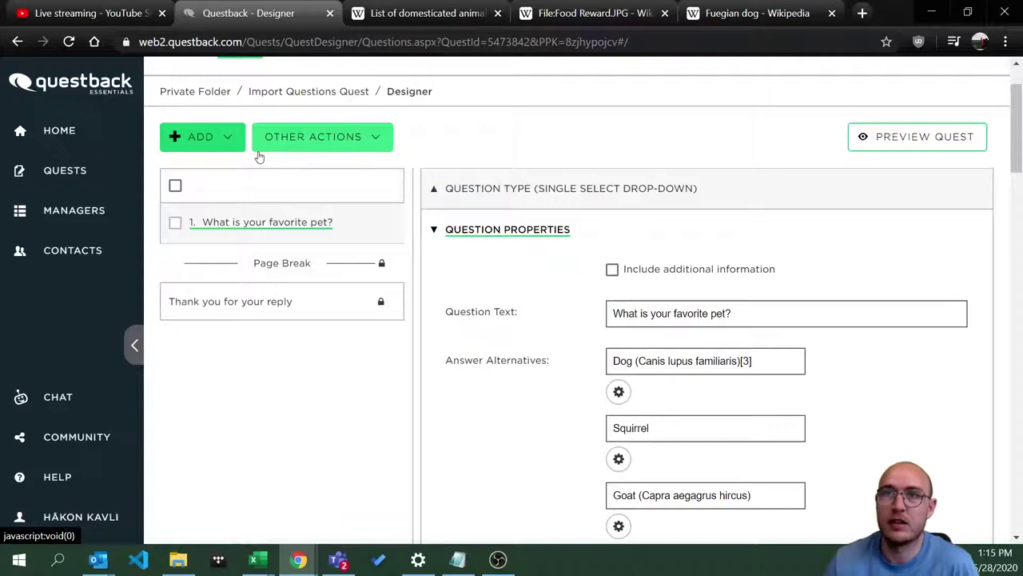
left_click(216, 148)
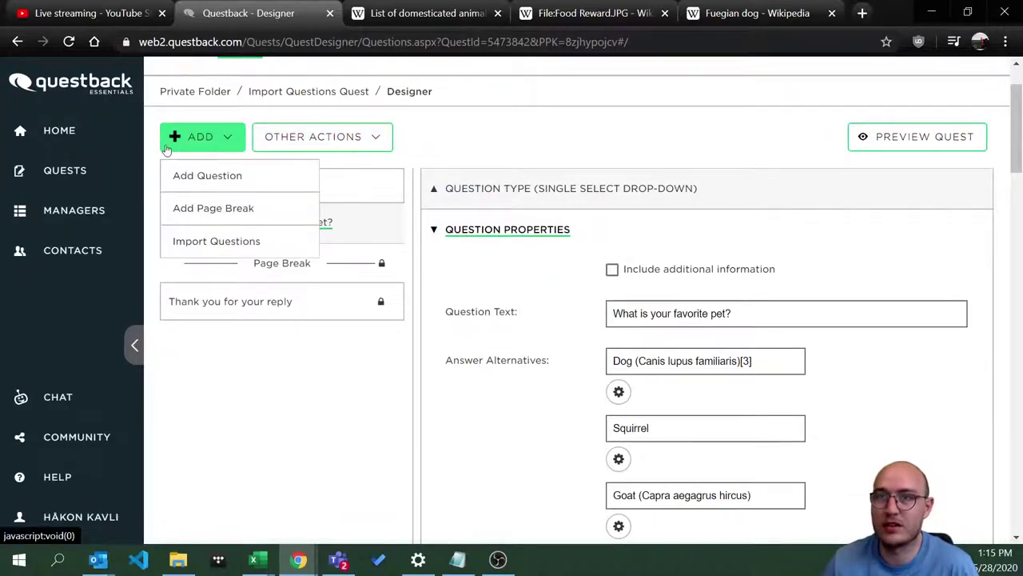
left_click(200, 242)
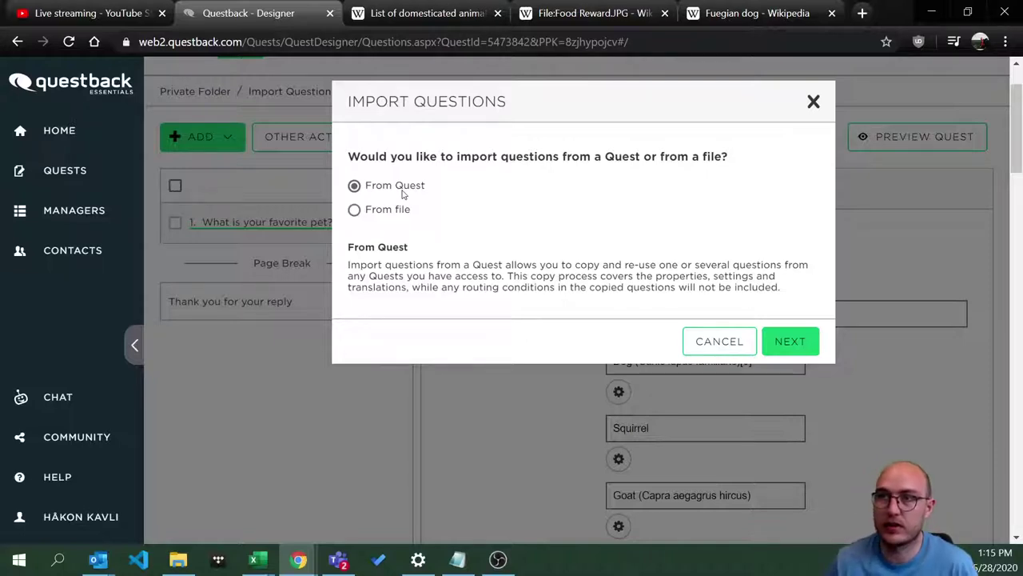
left_click(354, 210)
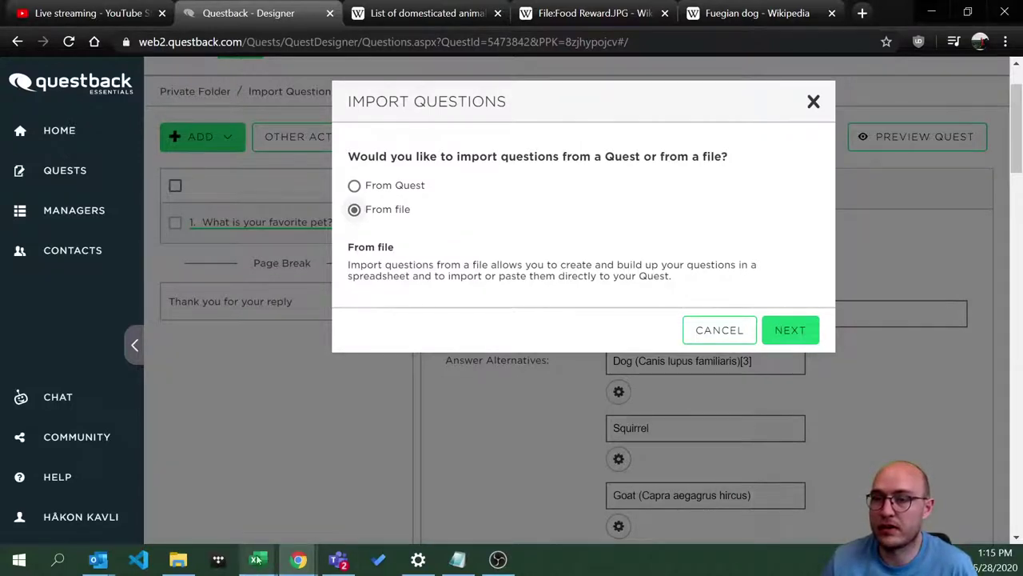
mouse_move(256, 559)
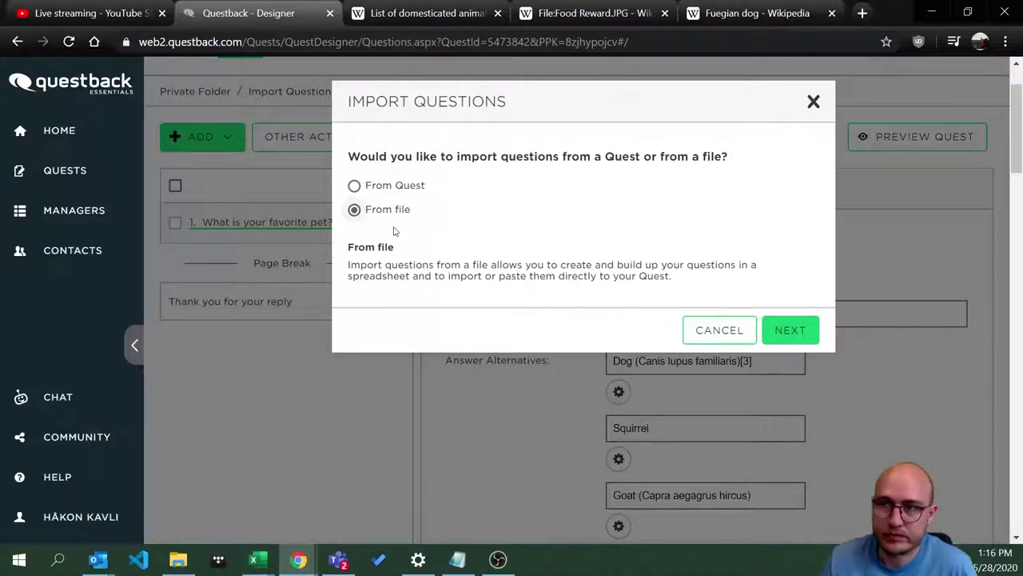
left_click(381, 187)
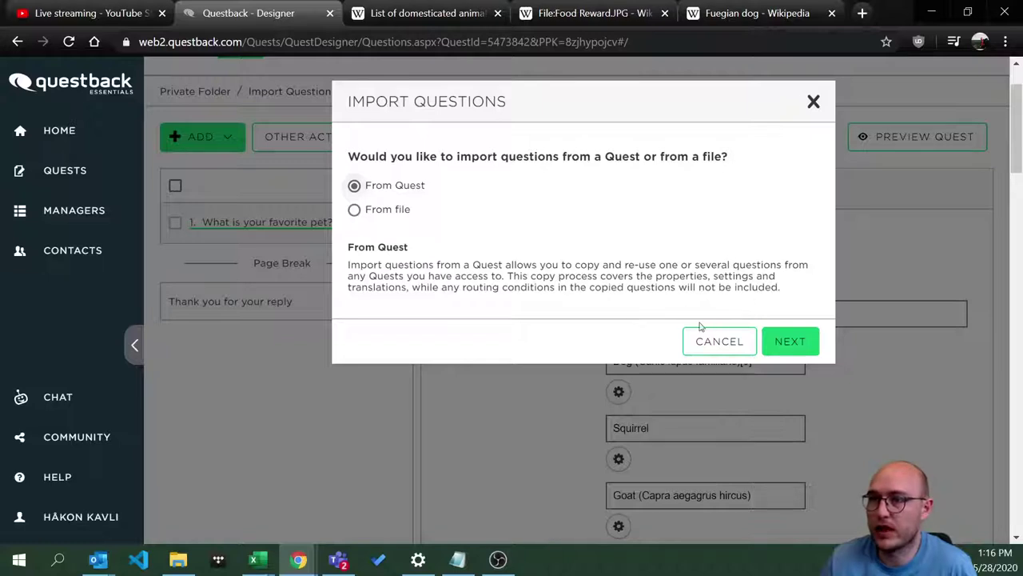
left_click_drag(502, 276, 434, 280)
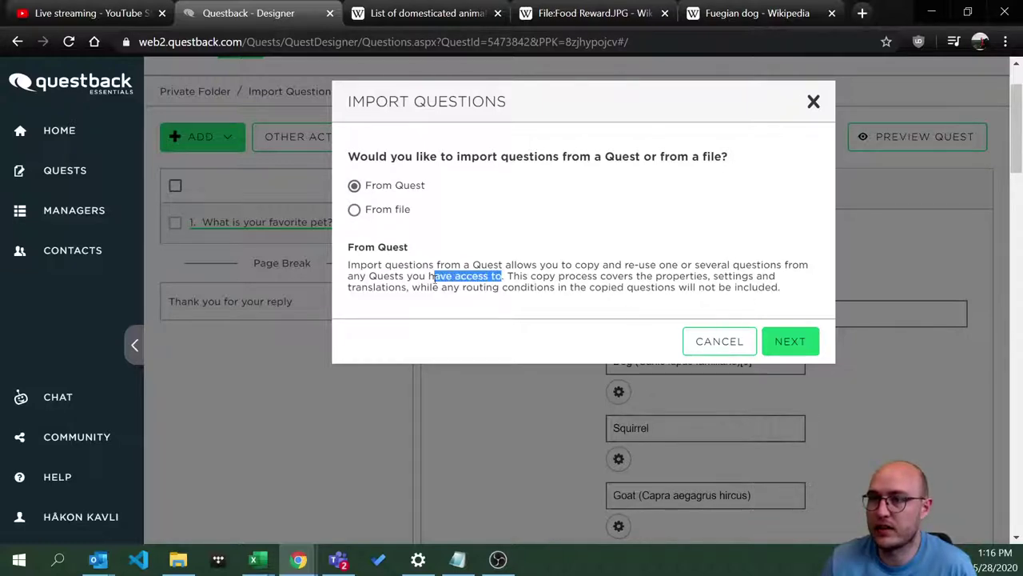
left_click(789, 341)
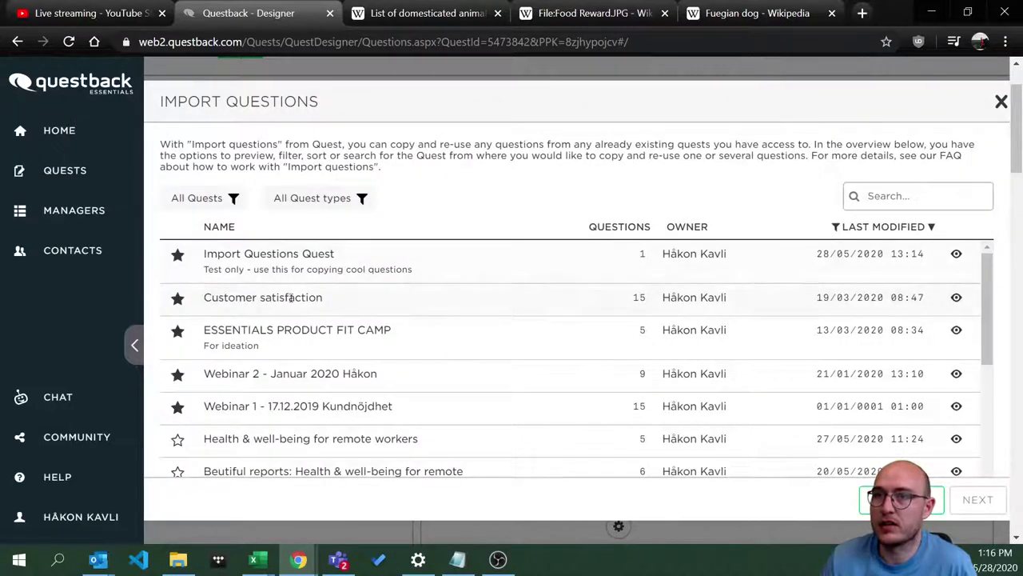
- Filter the importable quests by Owned by other users and by Shared for duplication, and leave the question import
left_click(197, 198)
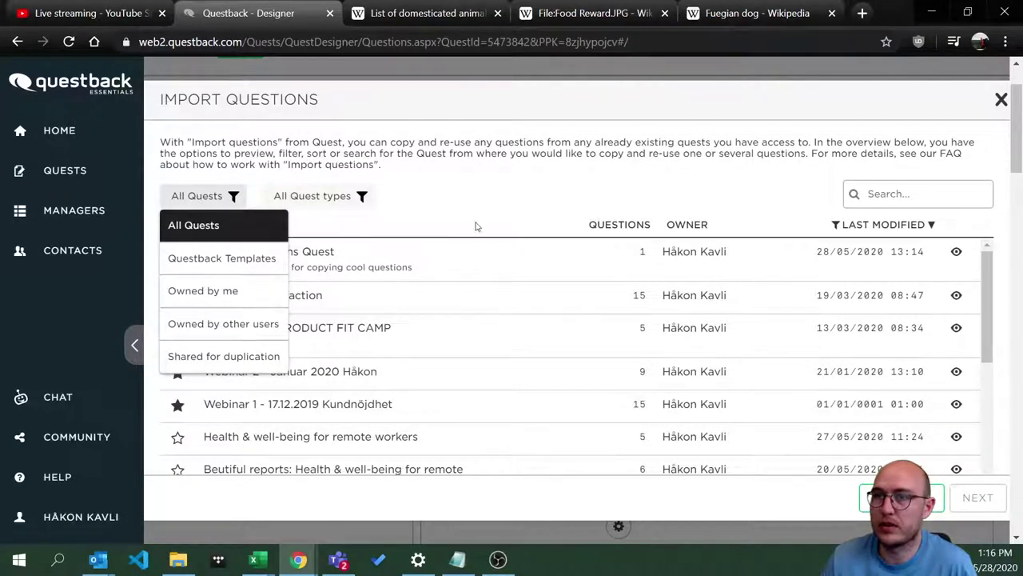
left_click(538, 201)
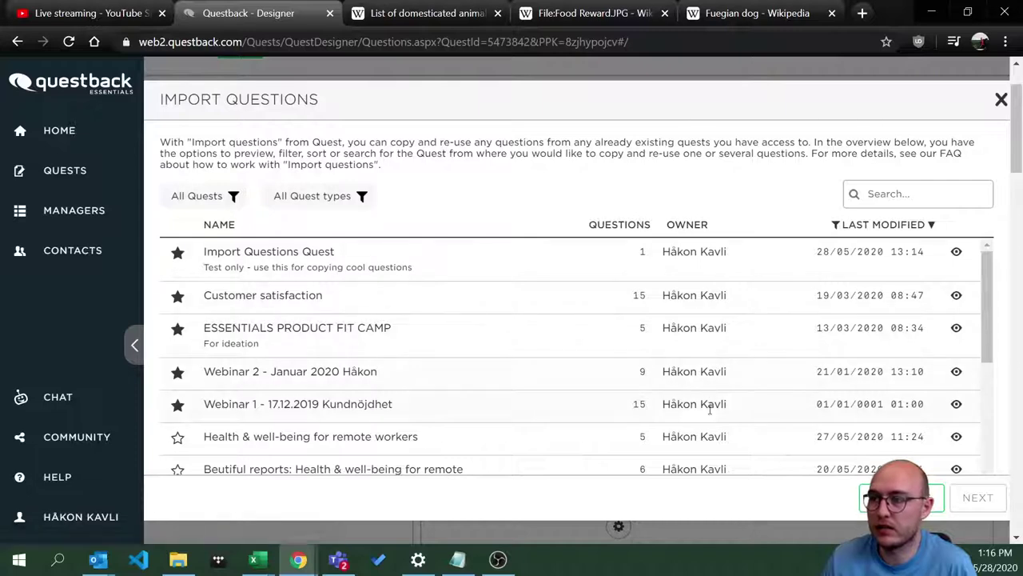
left_click(210, 197)
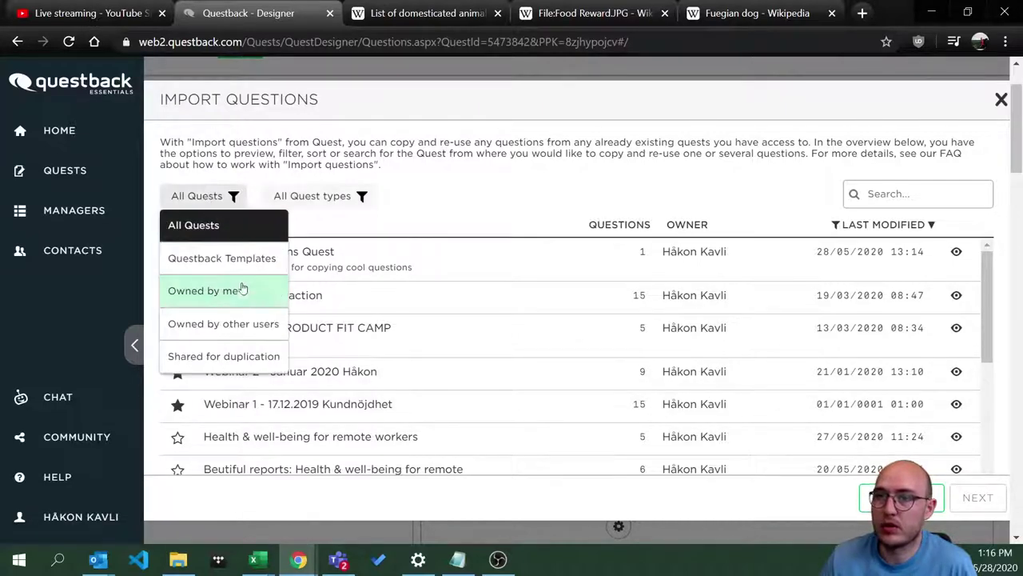
left_click(182, 326)
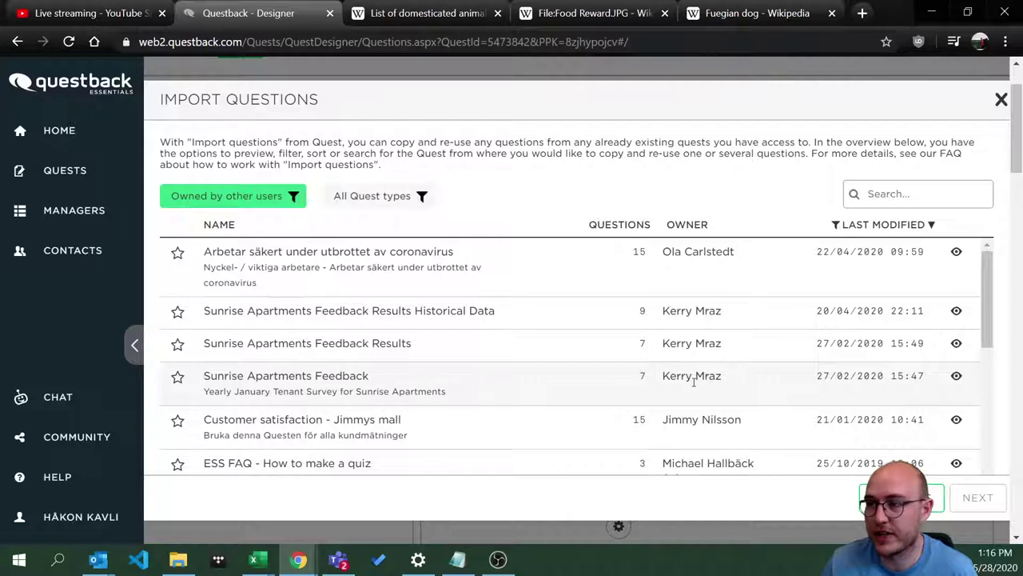
left_click(270, 200)
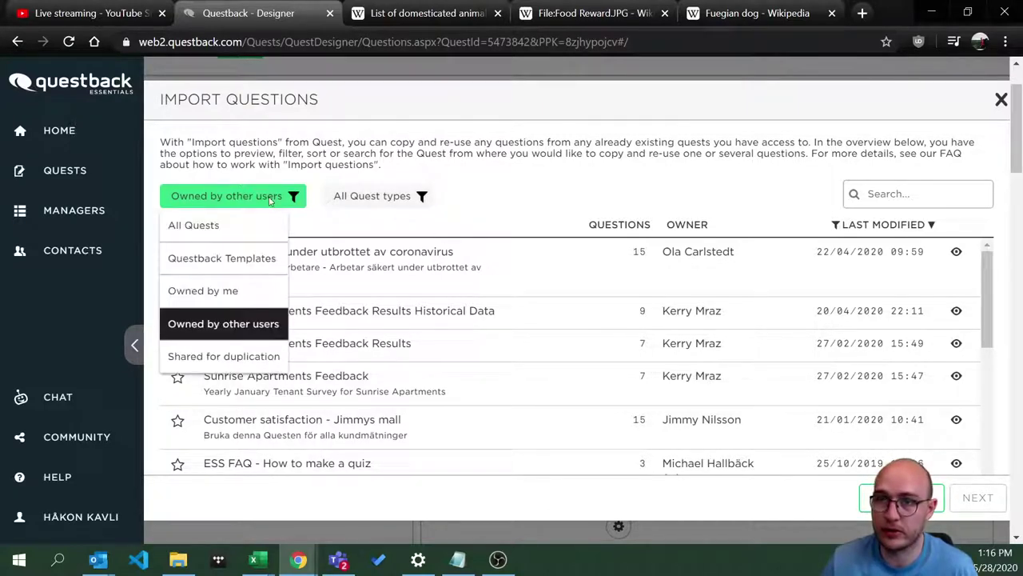
left_click(227, 359)
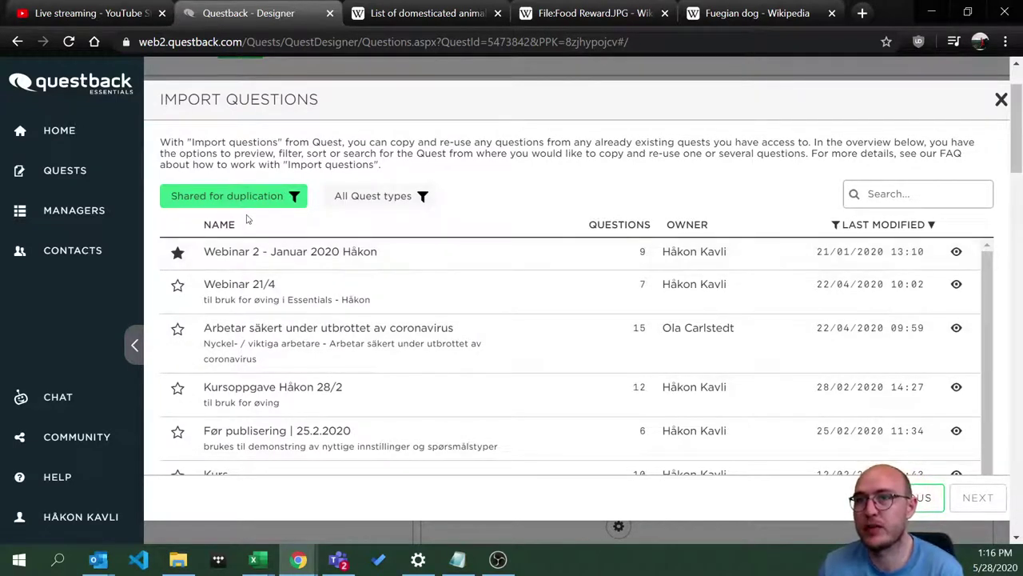
left_click(182, 197)
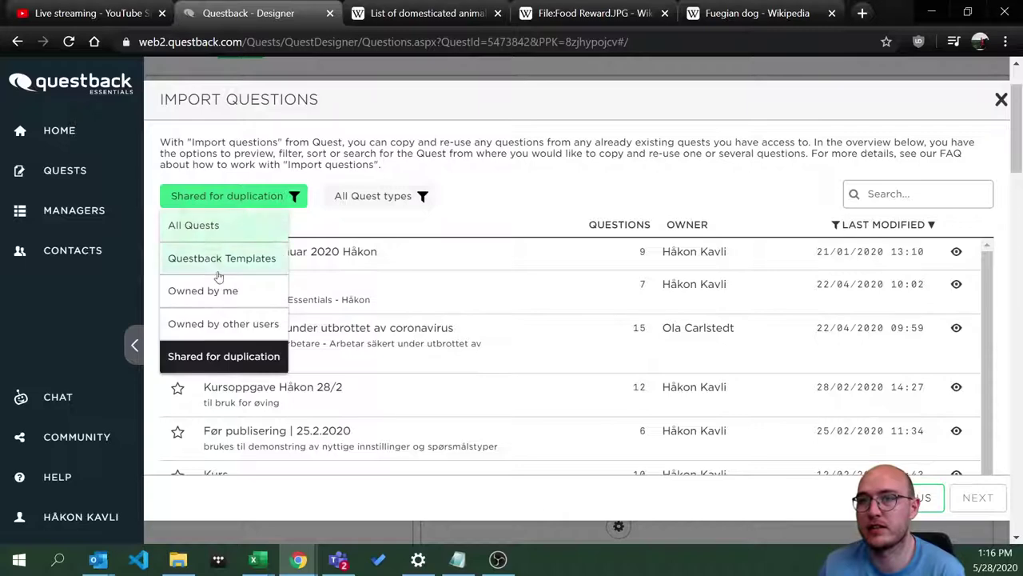
left_click(228, 323)
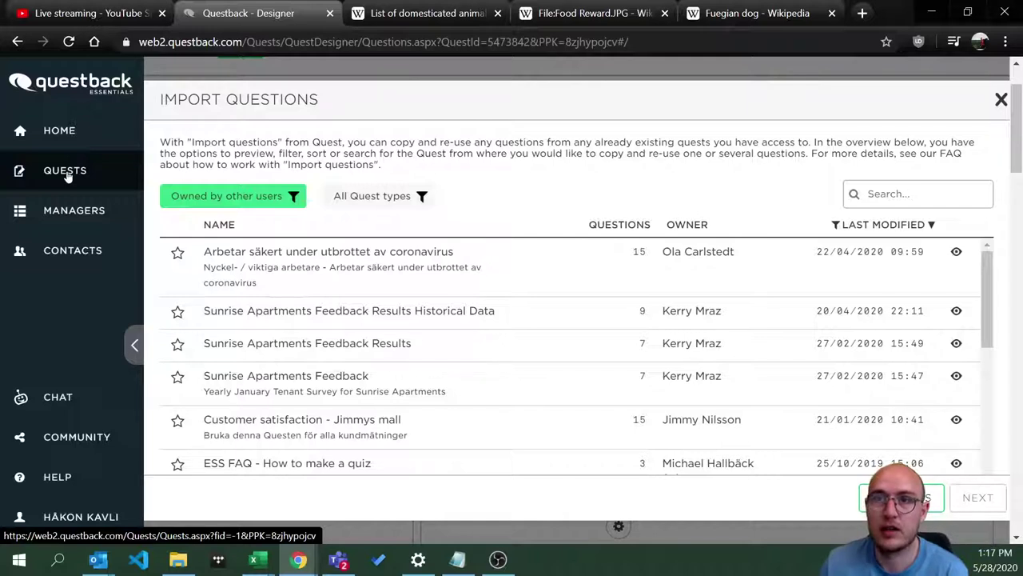
left_click(222, 195)
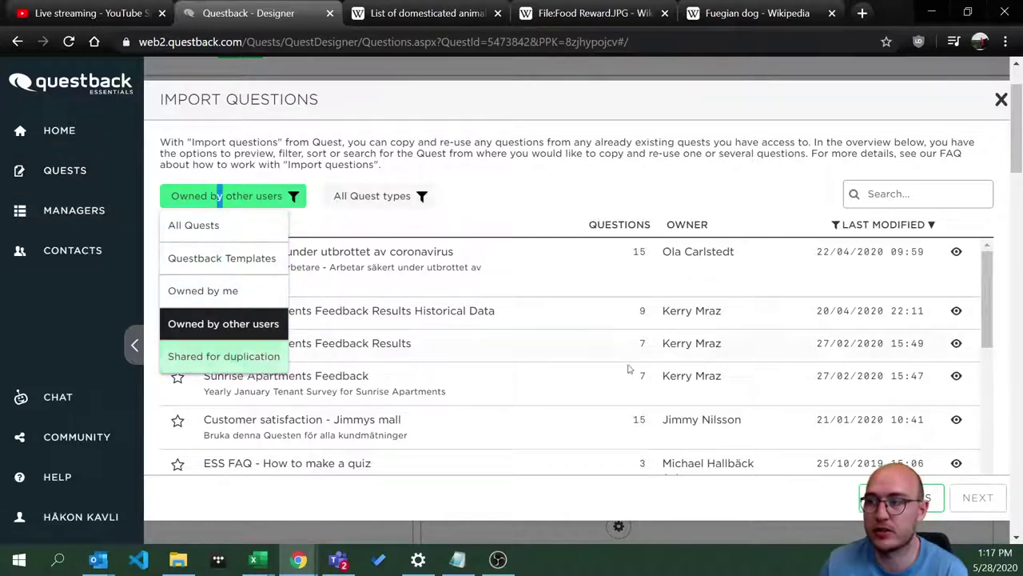
left_click(901, 497)
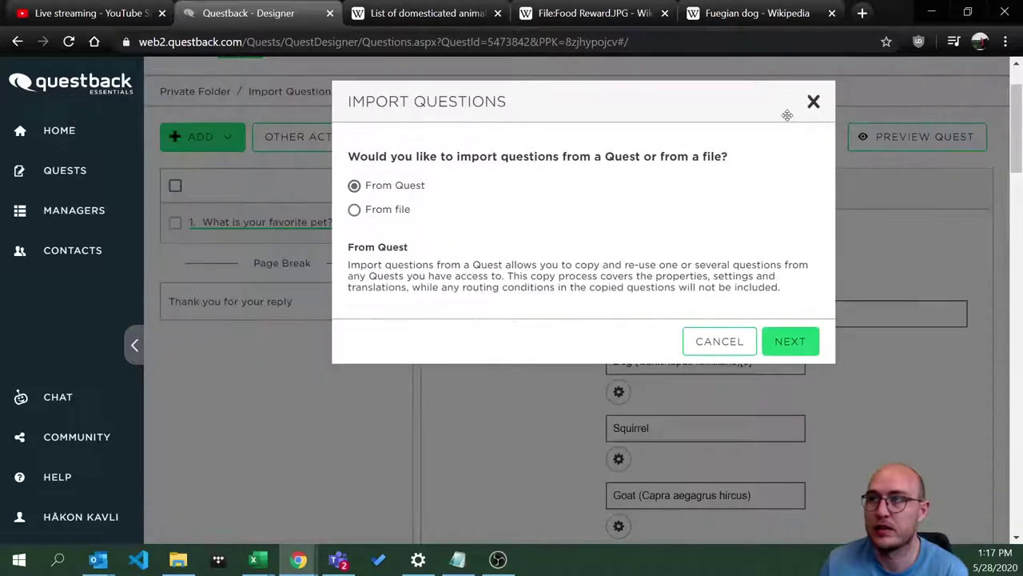
left_click(813, 103)
- Enable sharing with other users for duplication in the quest's access rights and save the settings
scroll(480, 128, "up", 1)
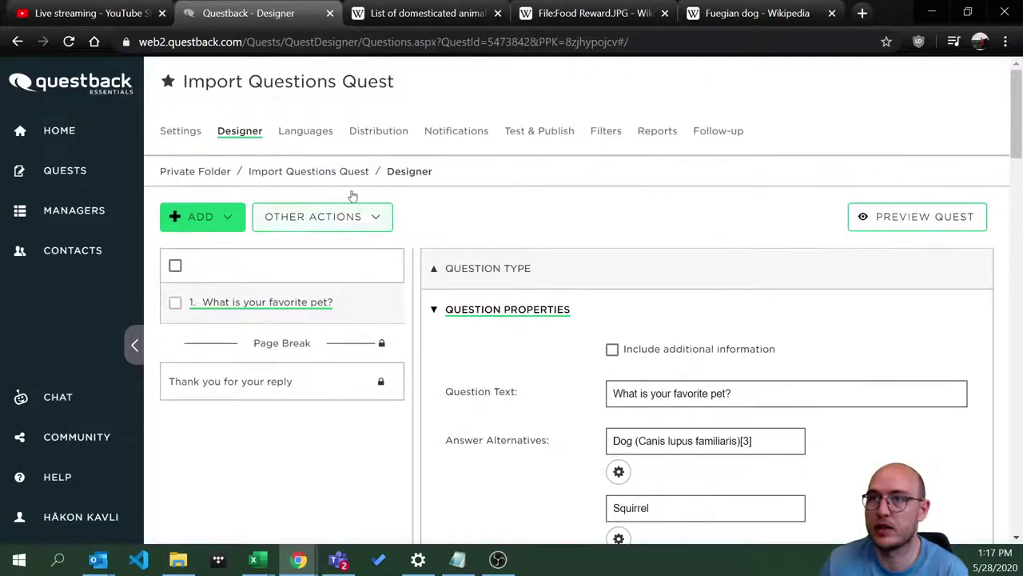
left_click(178, 133)
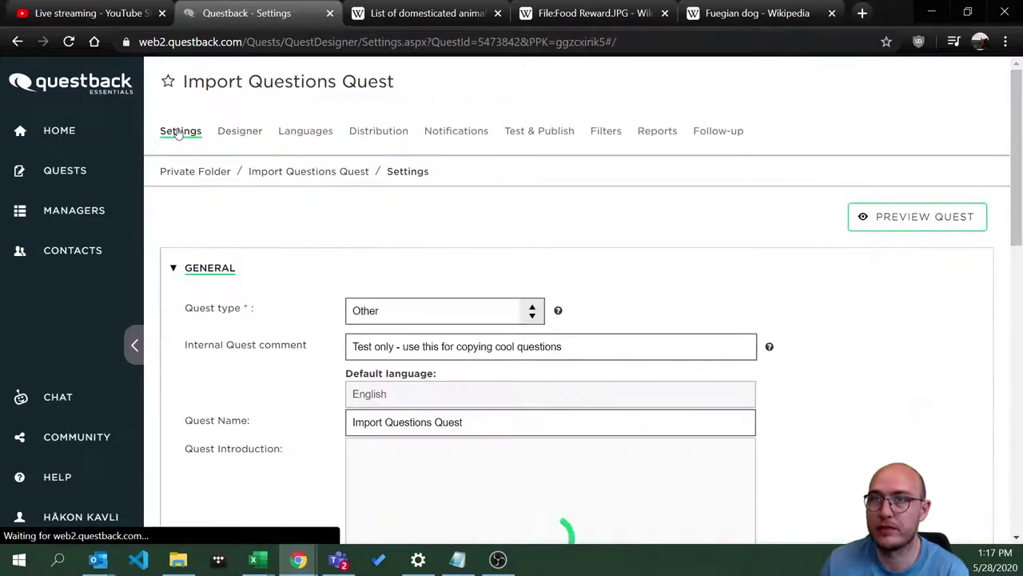
scroll(217, 255, "down", 2)
scroll(192, 155, "up", 1)
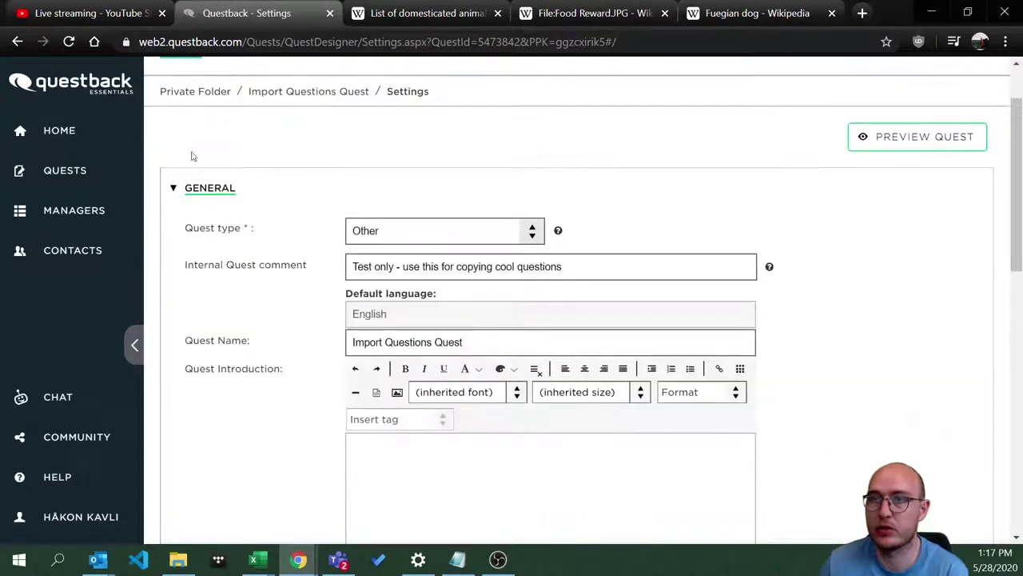
left_click(208, 189)
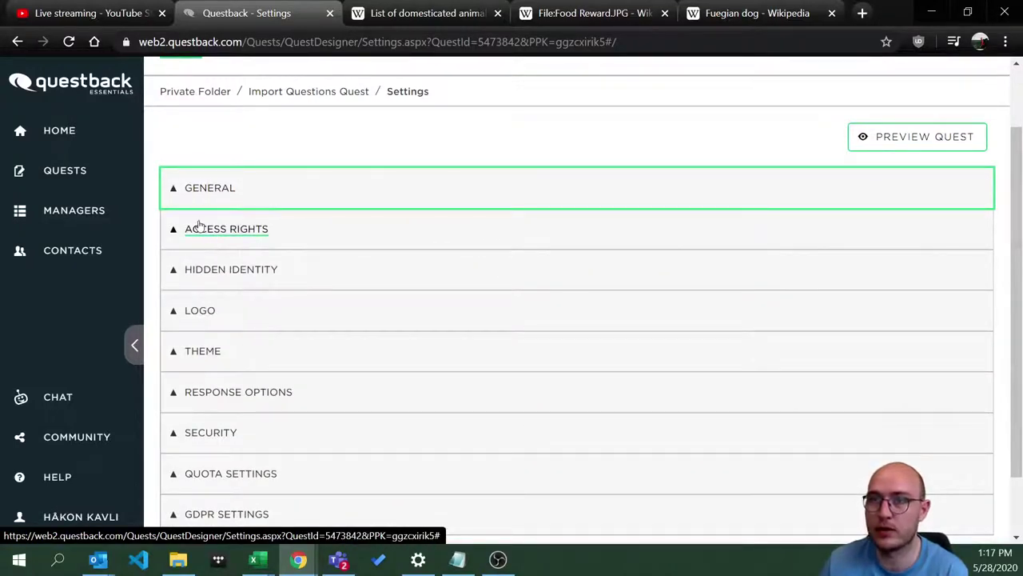
left_click(224, 232)
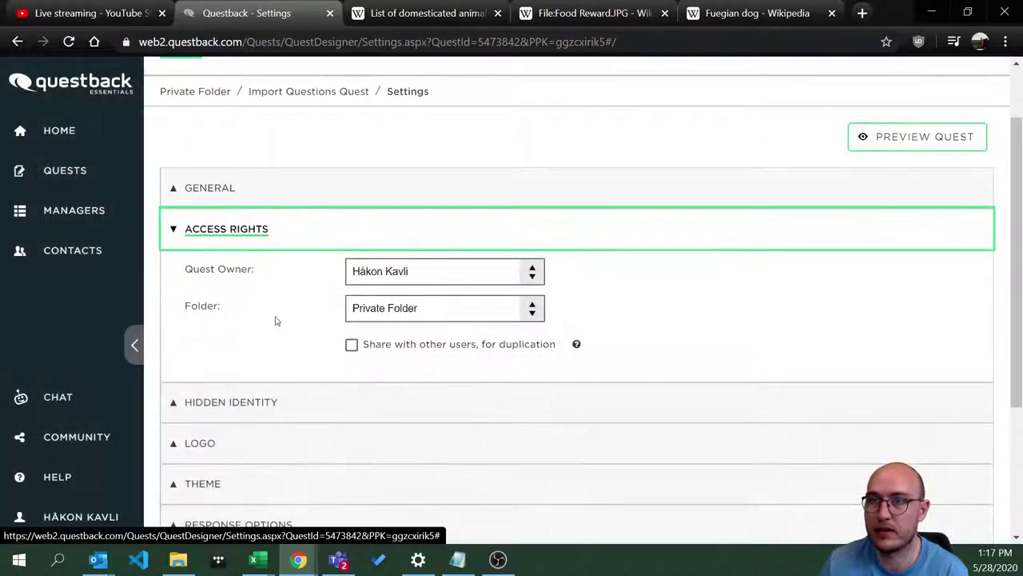
left_click(351, 346)
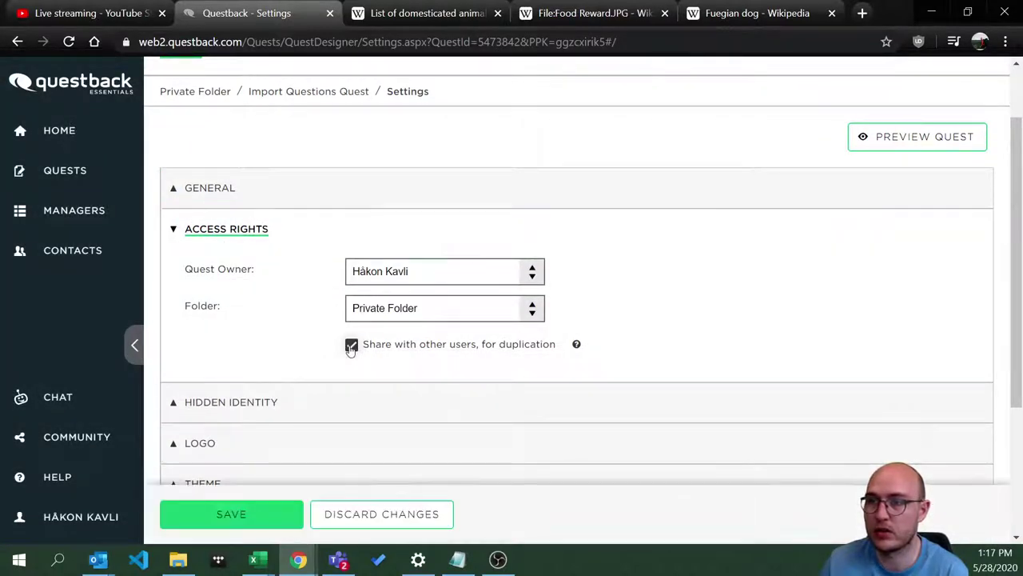
mouse_move(578, 347)
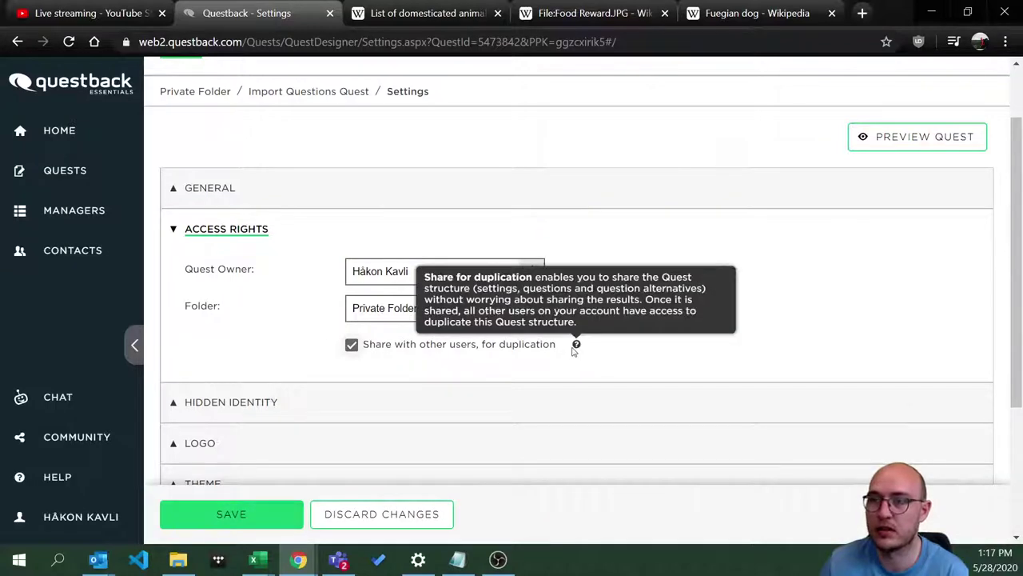
left_click(231, 520)
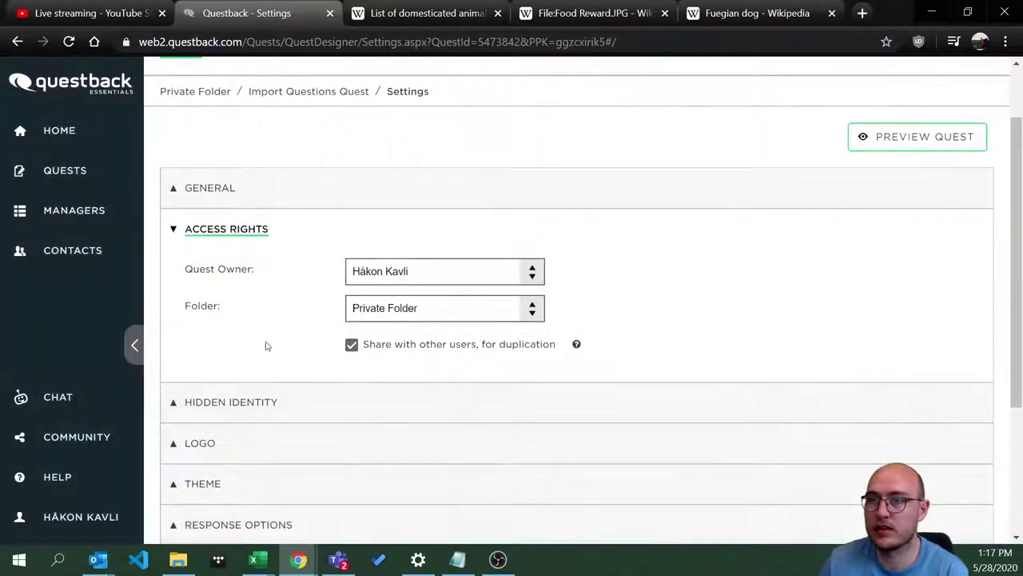
scroll(272, 255, "up", 1)
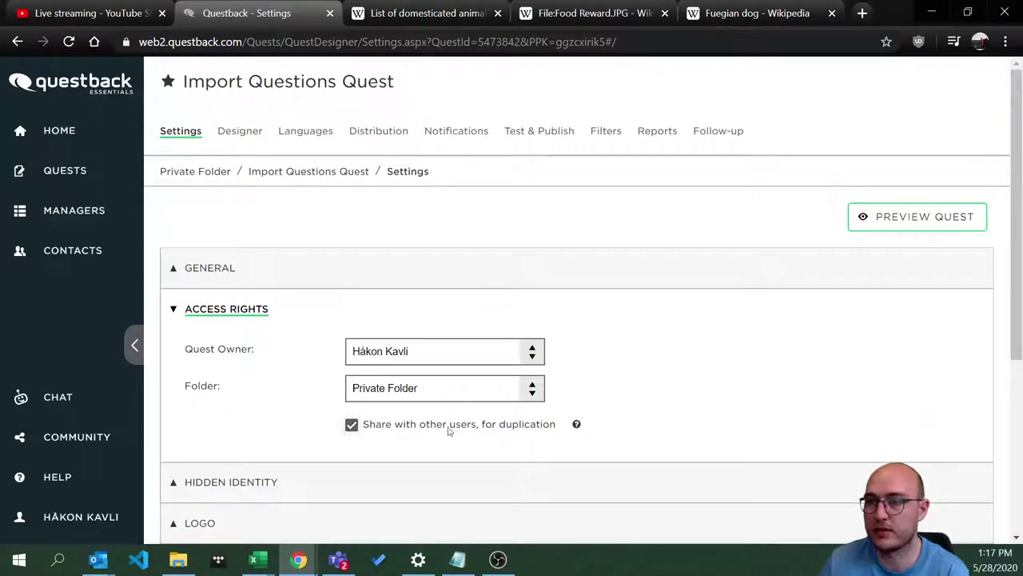
- Start creating a quest, preview the existing Import Questions Quest through to its pet drop-down, and close the preview
left_click(83, 131)
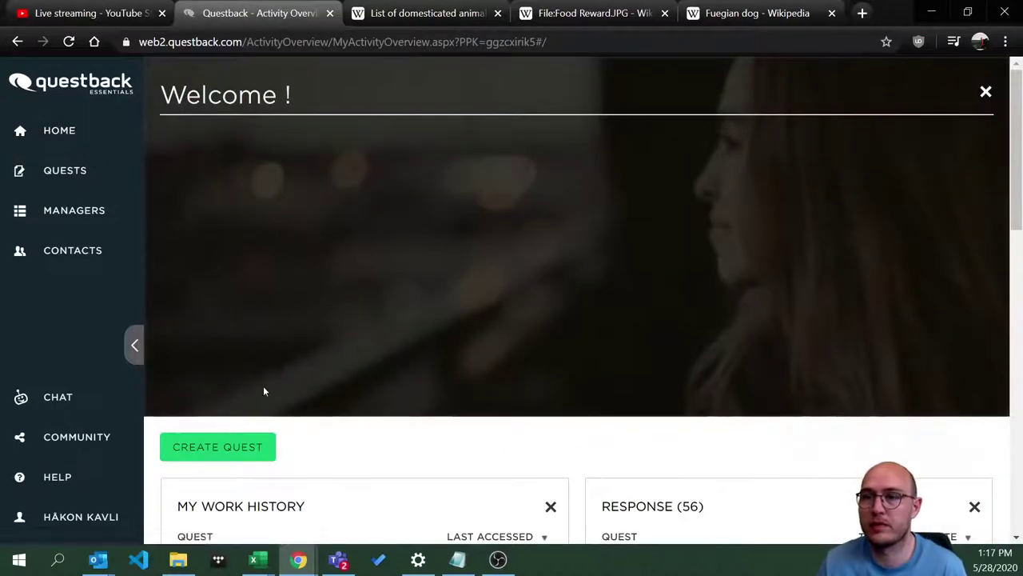
left_click(218, 447)
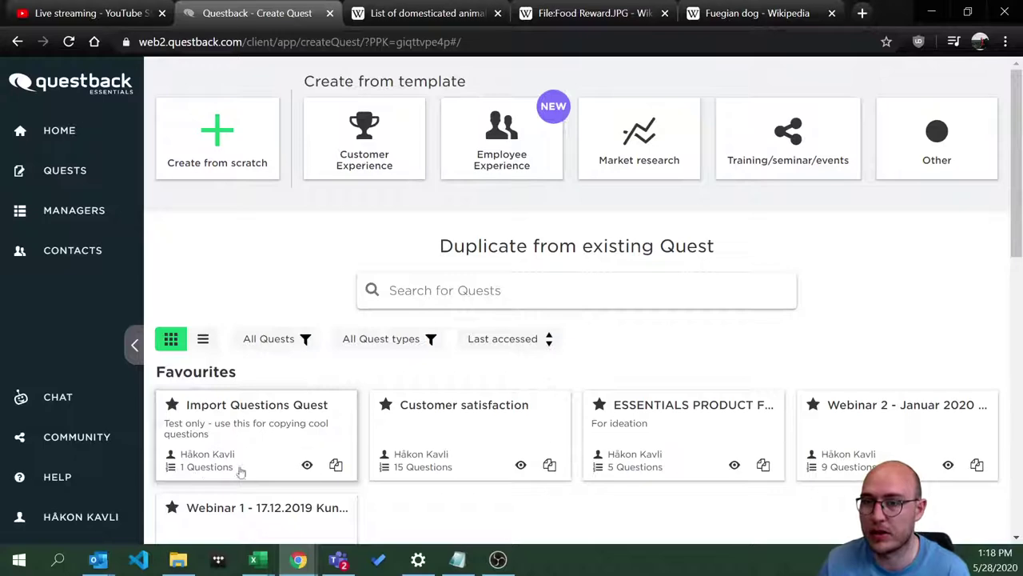
left_click(307, 465)
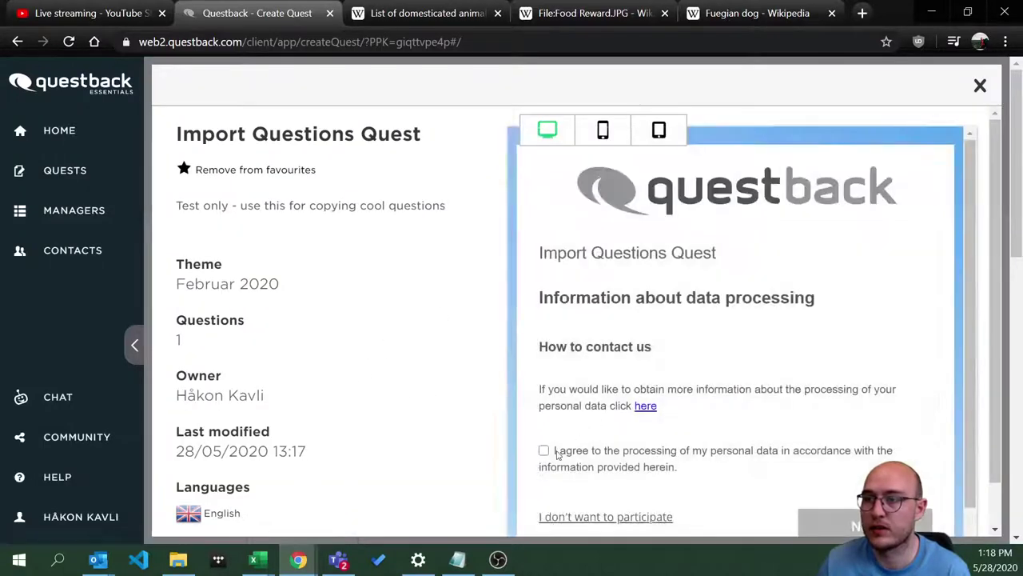
left_click(544, 451)
left_click(865, 524)
left_click(652, 341)
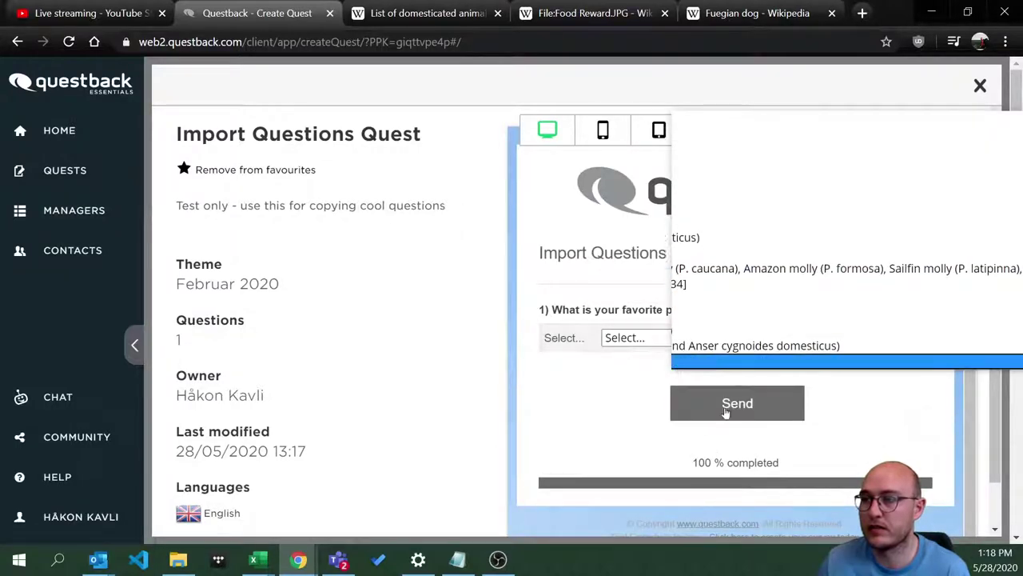
left_click(587, 453)
left_click(980, 85)
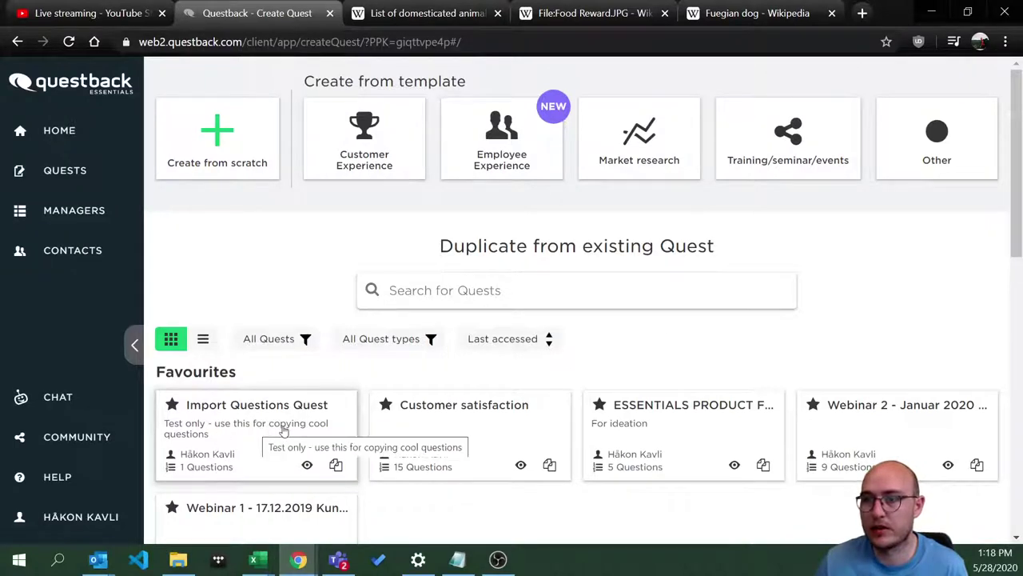
- Duplicate the existing Import Questions Quest under the title Import Questions Fun Quest
left_click(227, 432)
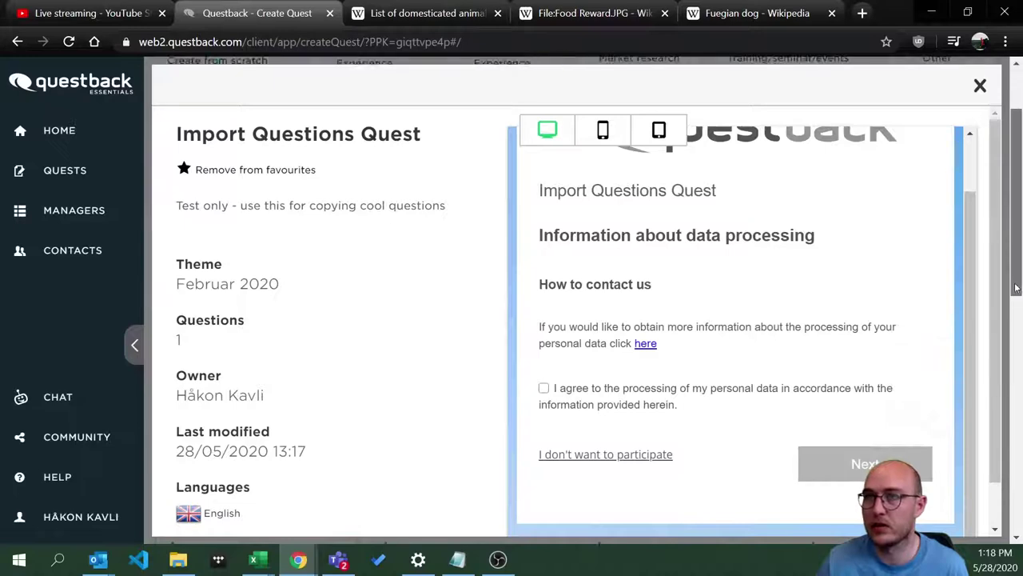
scroll(386, 477, "down", 1)
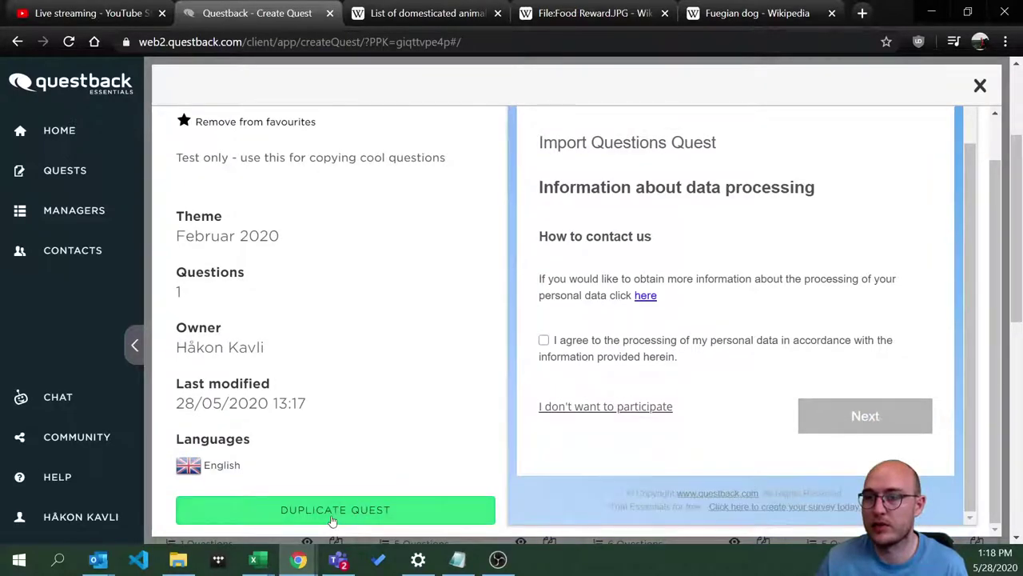
left_click(331, 517)
left_click(413, 165)
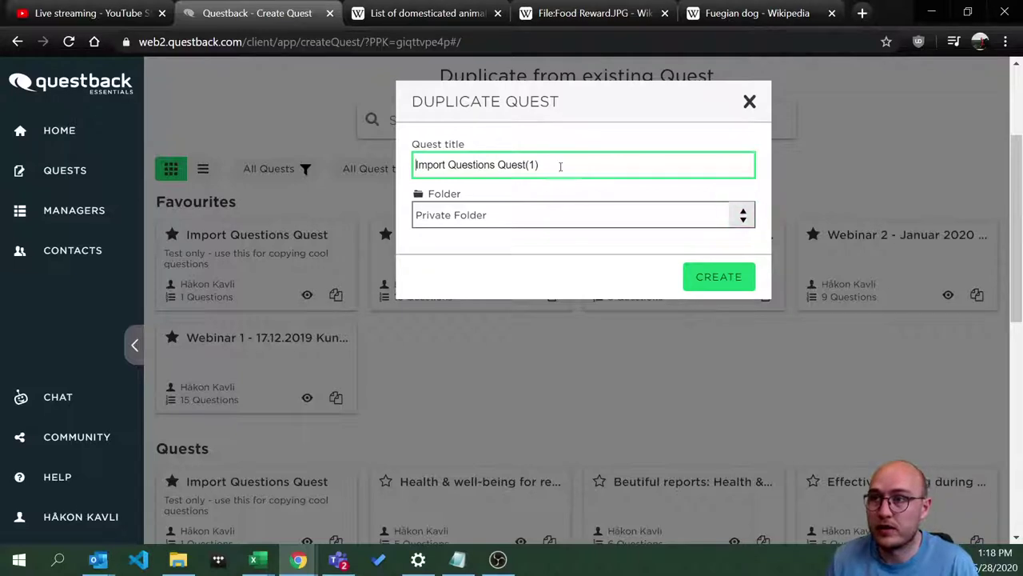
left_click_drag(556, 166, 526, 164)
key("BackSpace")
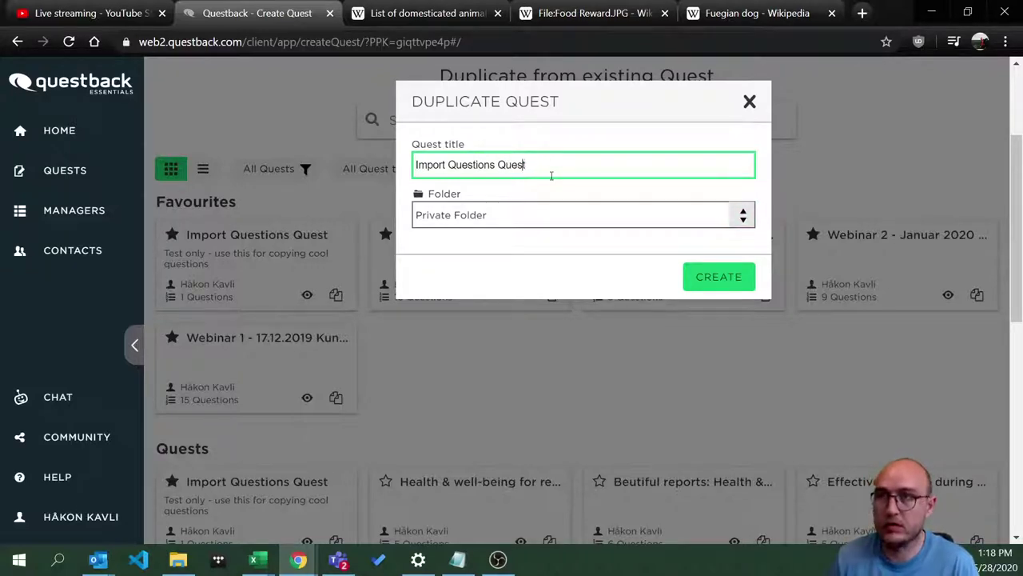
type("F1")
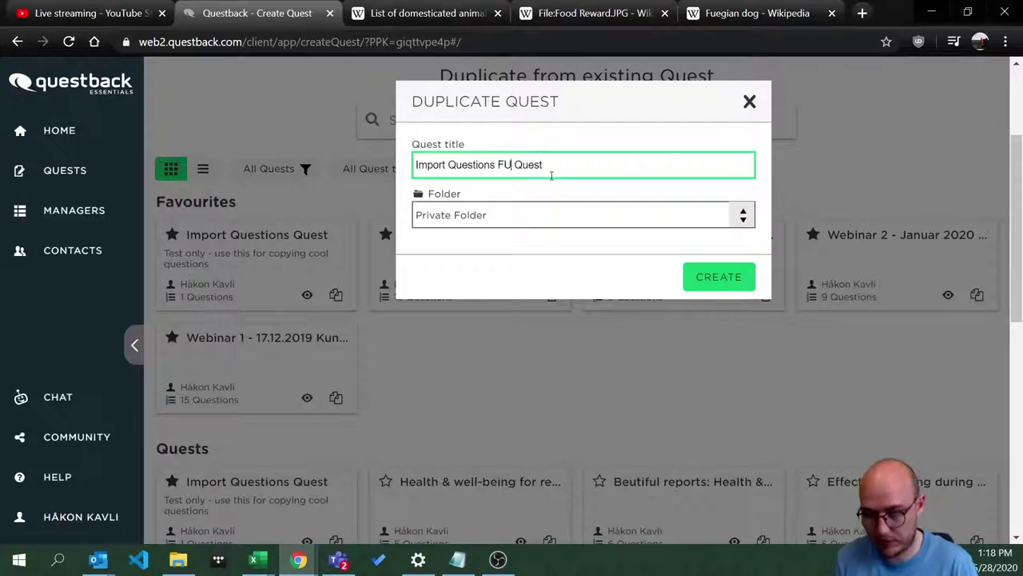
key("BackSpace")
type("un")
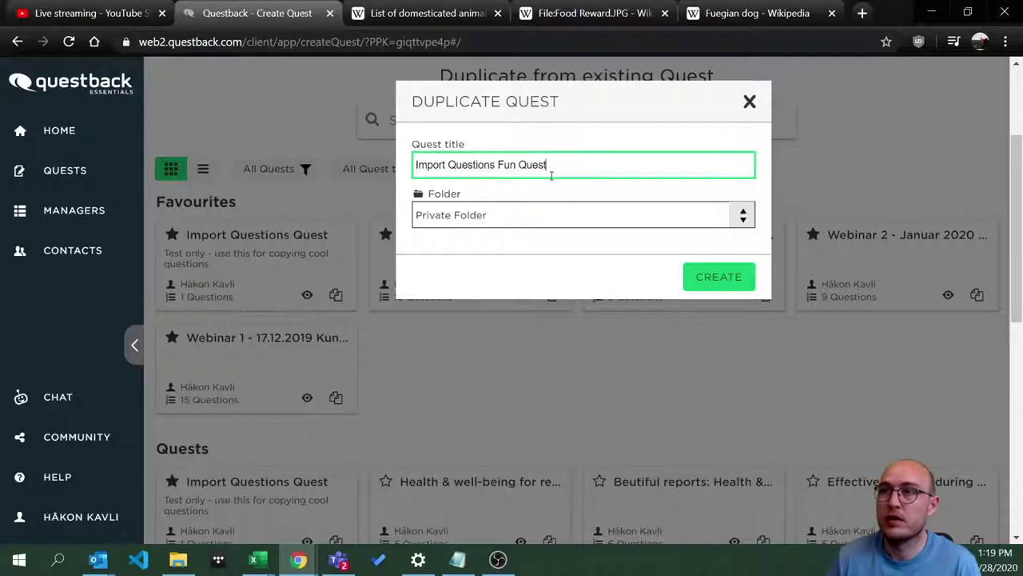
left_click(733, 277)
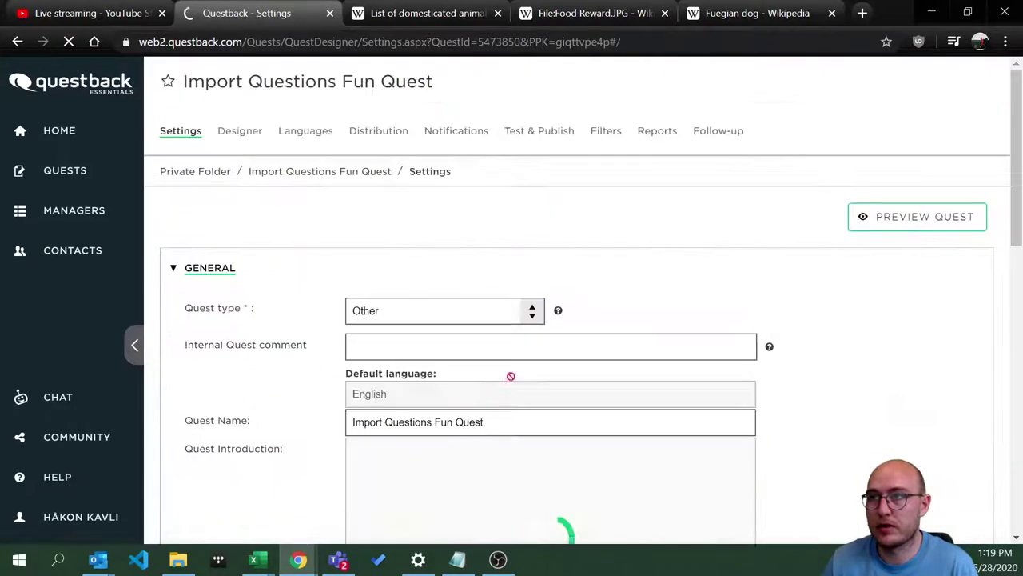
- In the quest's designer, start a question import From Quest and choose Effective working during the Coronavirus (COVID-19) pandemic as the source
left_click(231, 130)
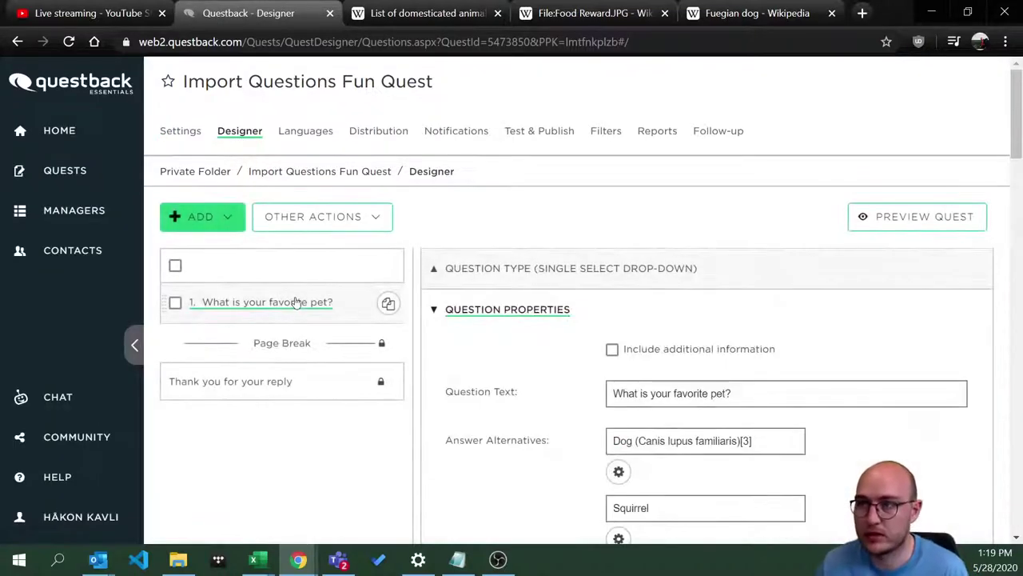
left_click(228, 217)
left_click(233, 319)
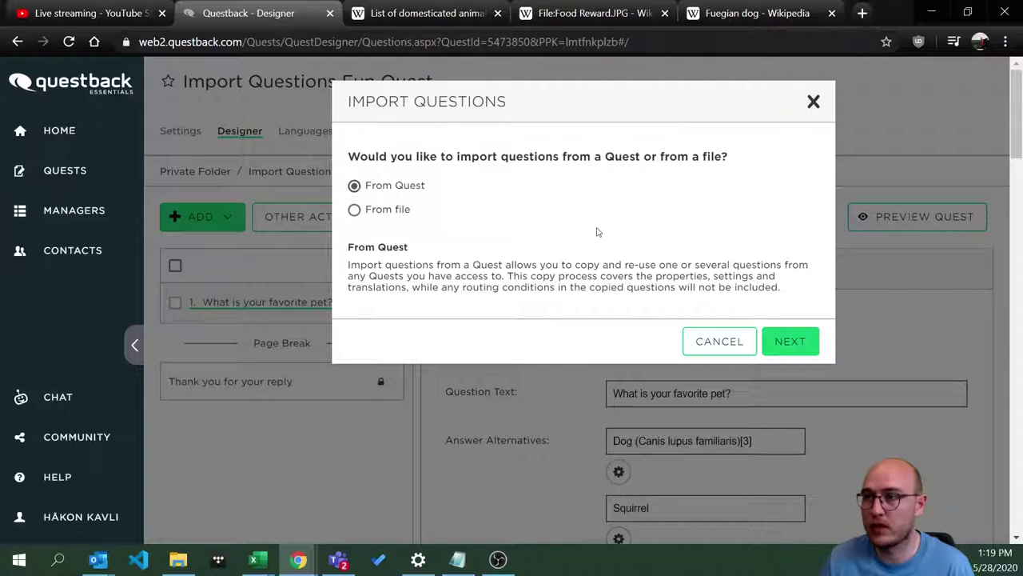
left_click(788, 344)
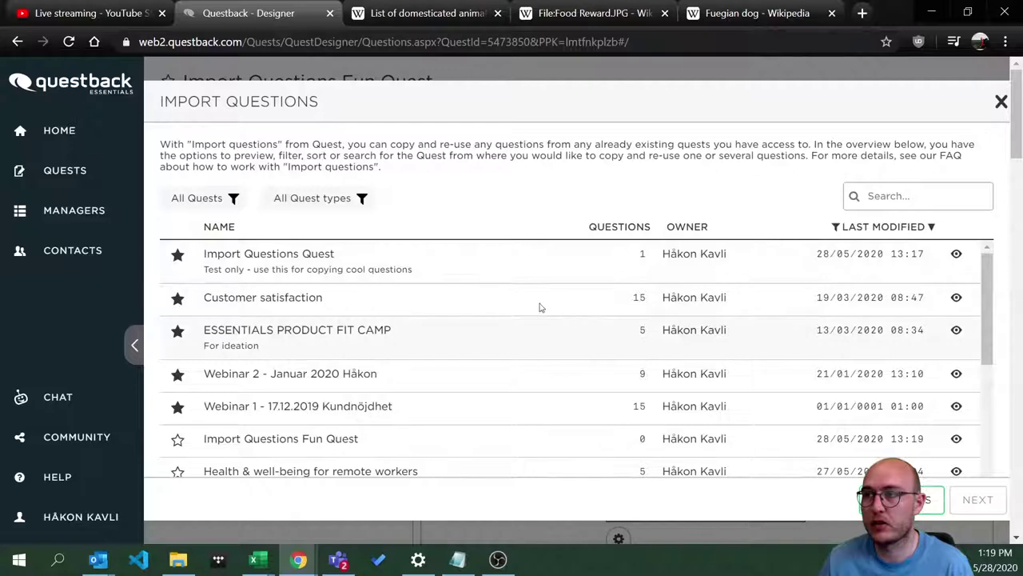
scroll(275, 336, "down", 1)
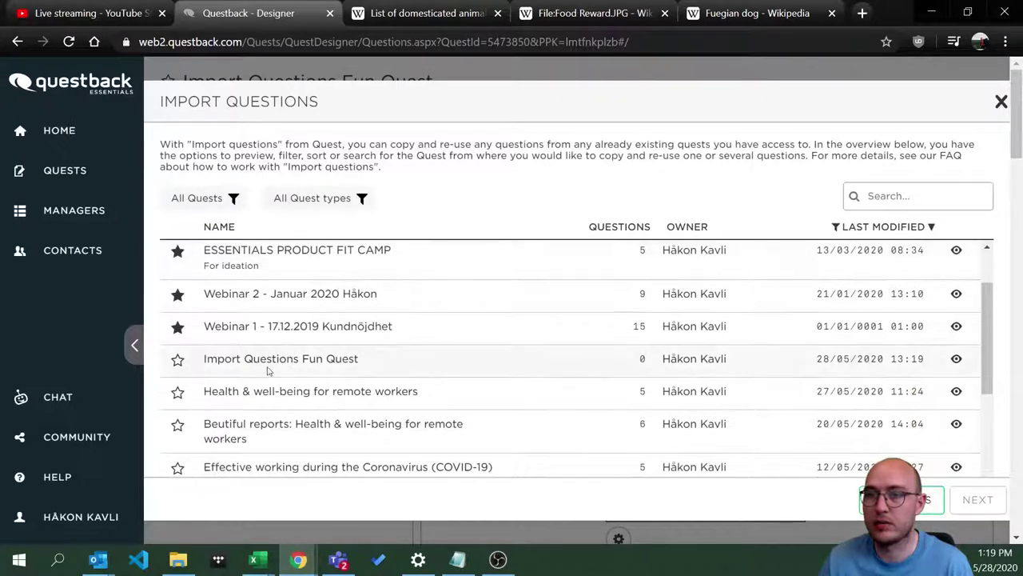
scroll(224, 369, "down", 1)
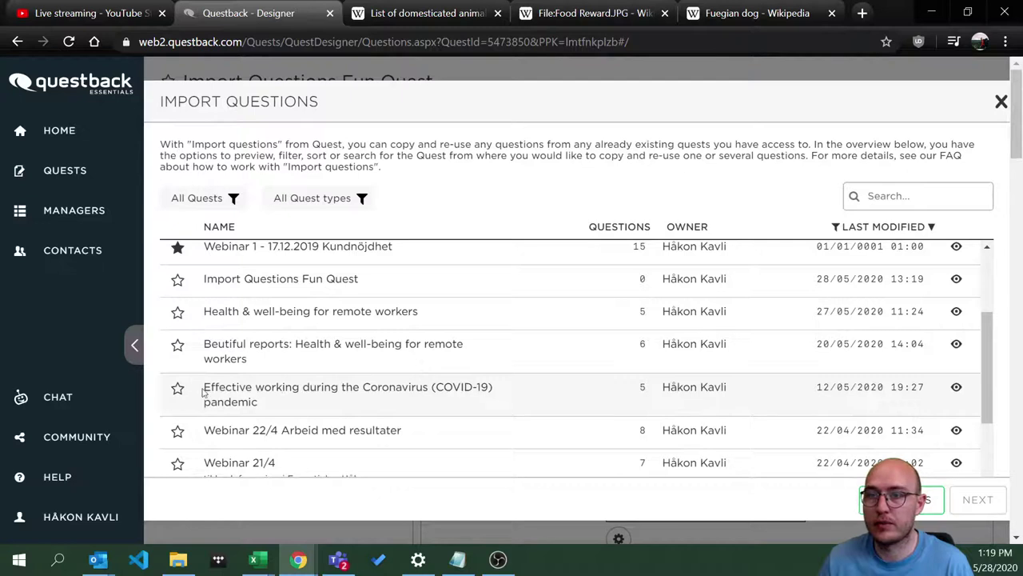
left_click_drag(203, 389, 258, 400)
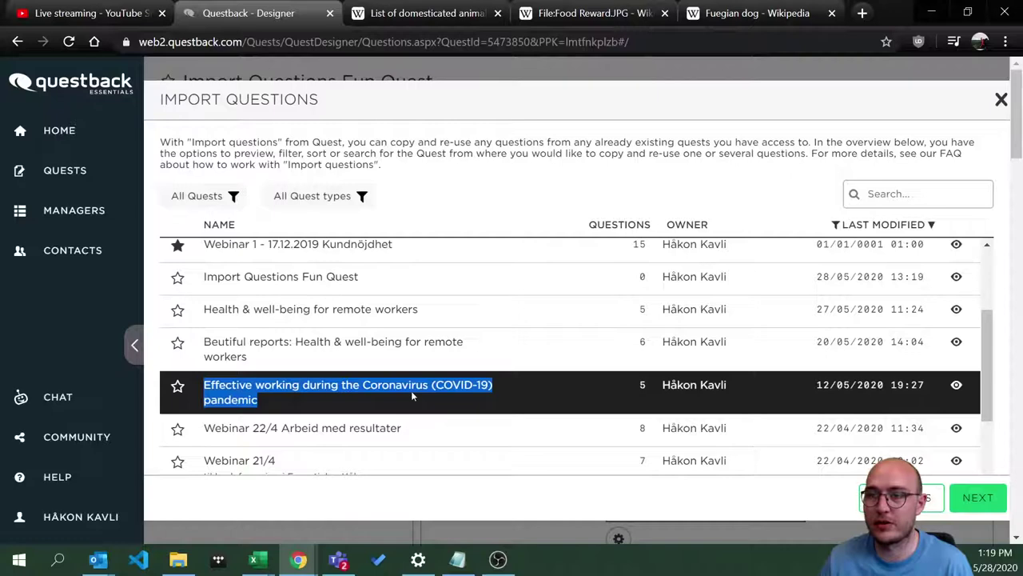
left_click(977, 498)
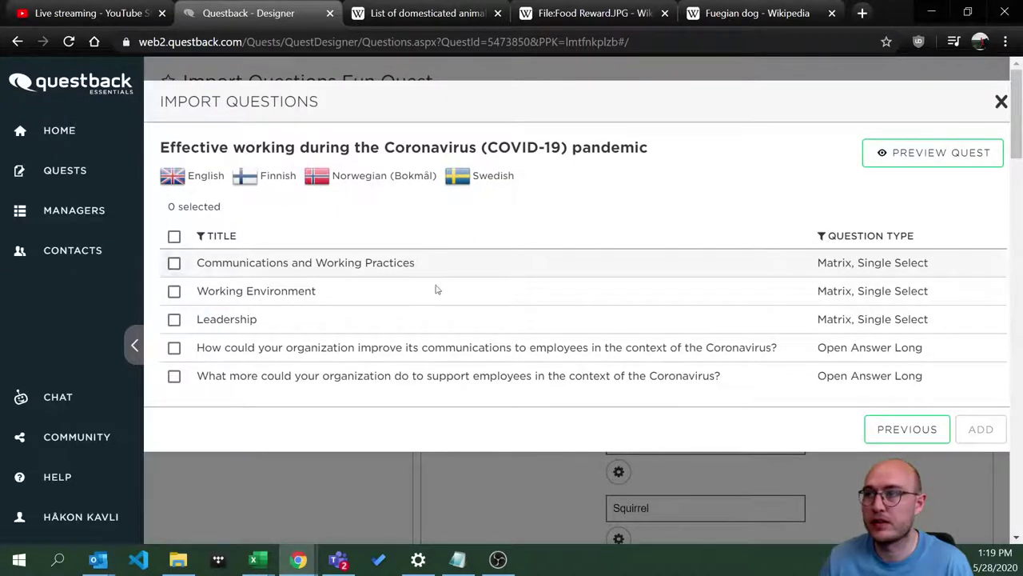
- Reduce the page zoom and select the Communications and Working Practices matrix question for import
scroll(479, 328, "down", 1)
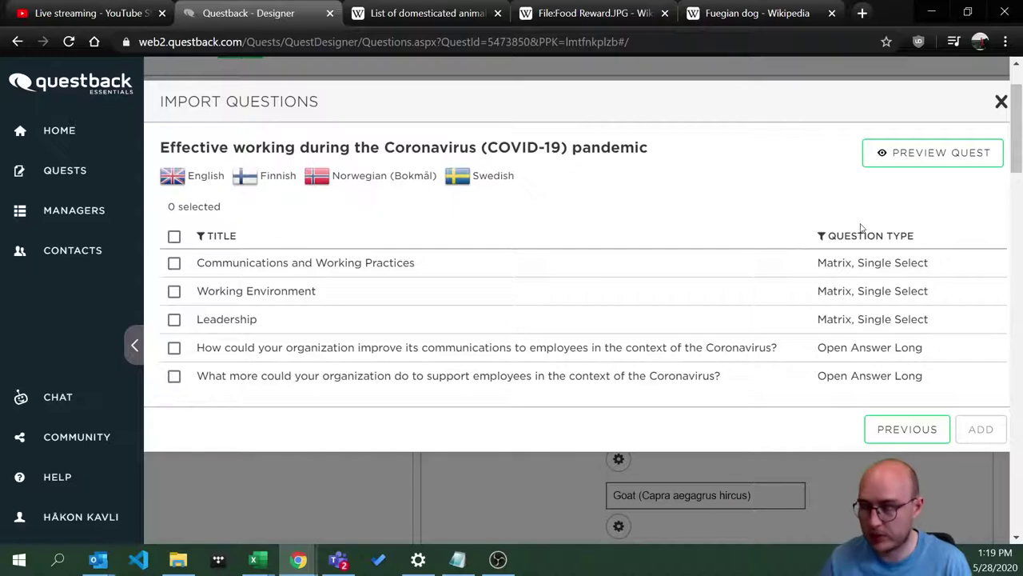
key("ctrl+minus")
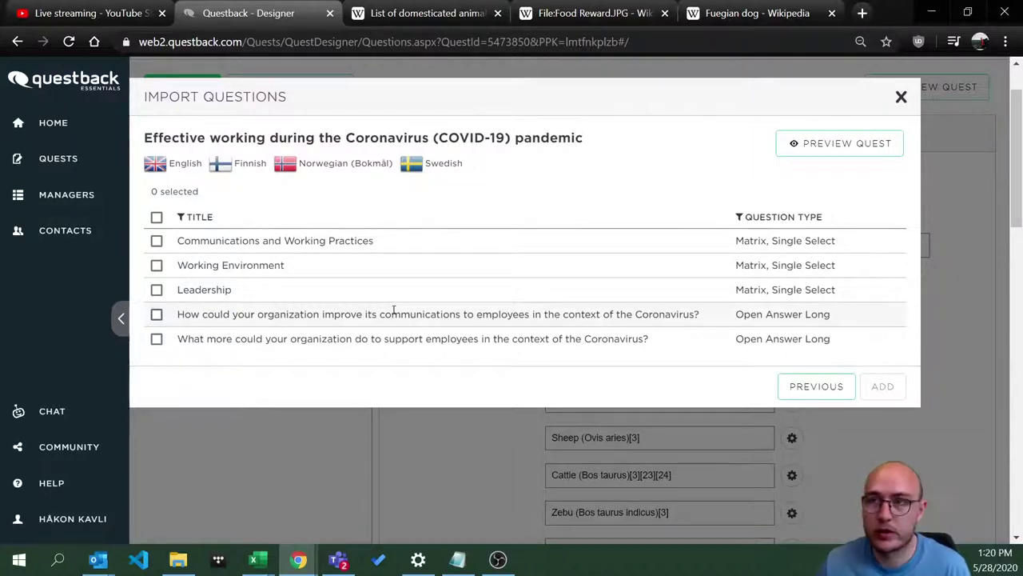
left_click(156, 241)
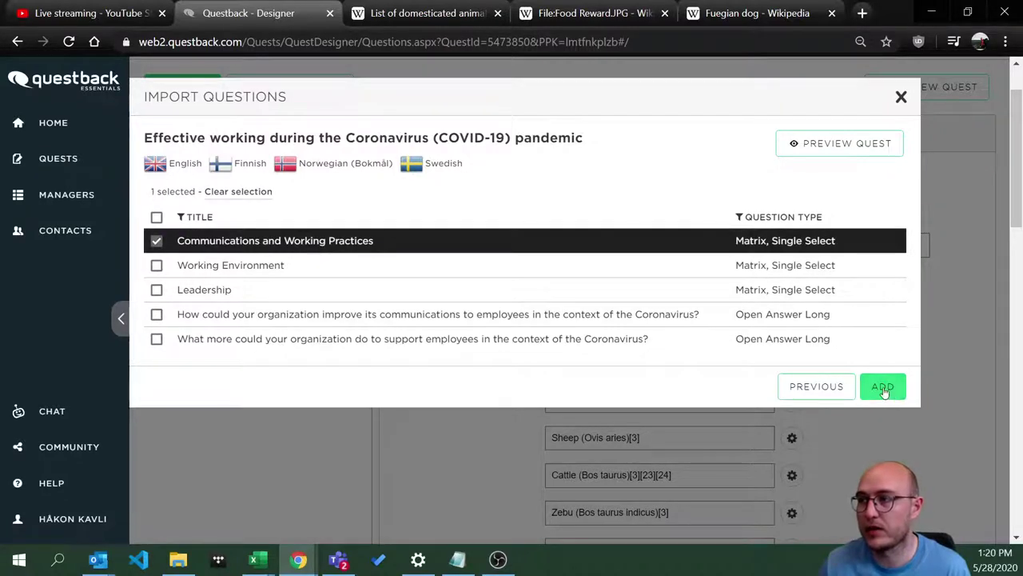
- Preview the source quest full screen, go through its pages up to the leadership statements, and close the preview
left_click(821, 142)
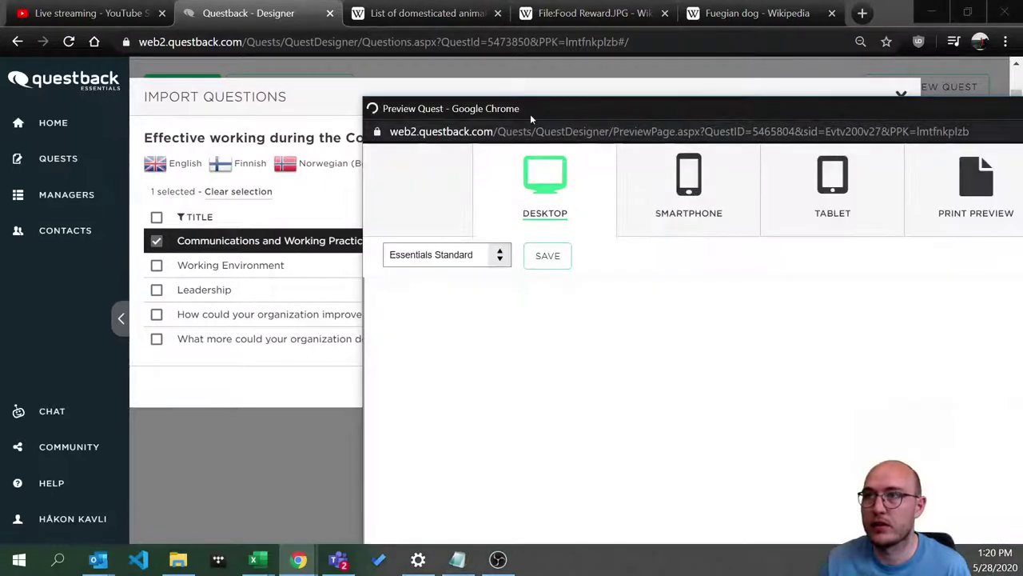
left_click_drag(534, 104, 313, 55)
left_click(853, 78)
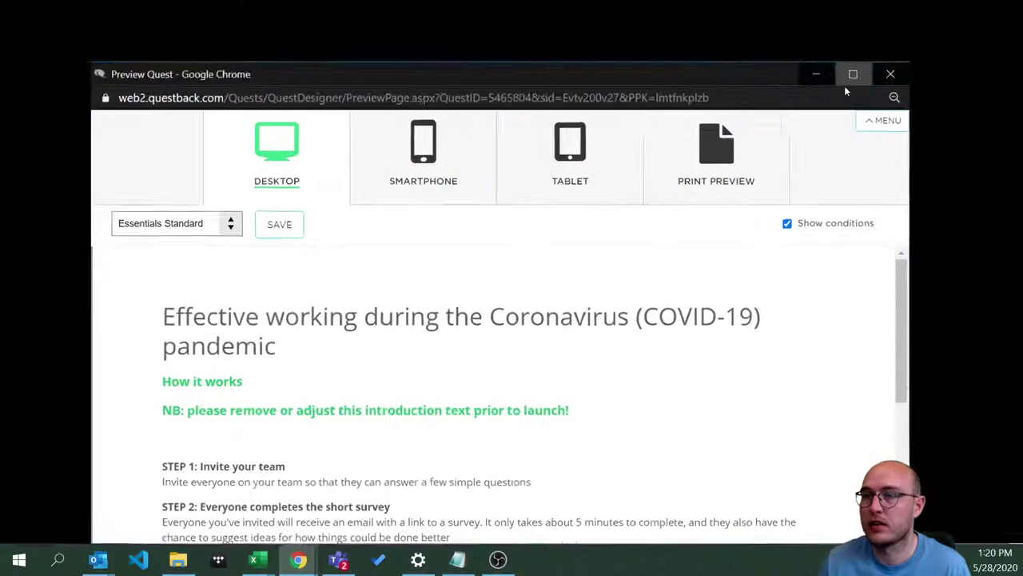
scroll(427, 381, "down", 4)
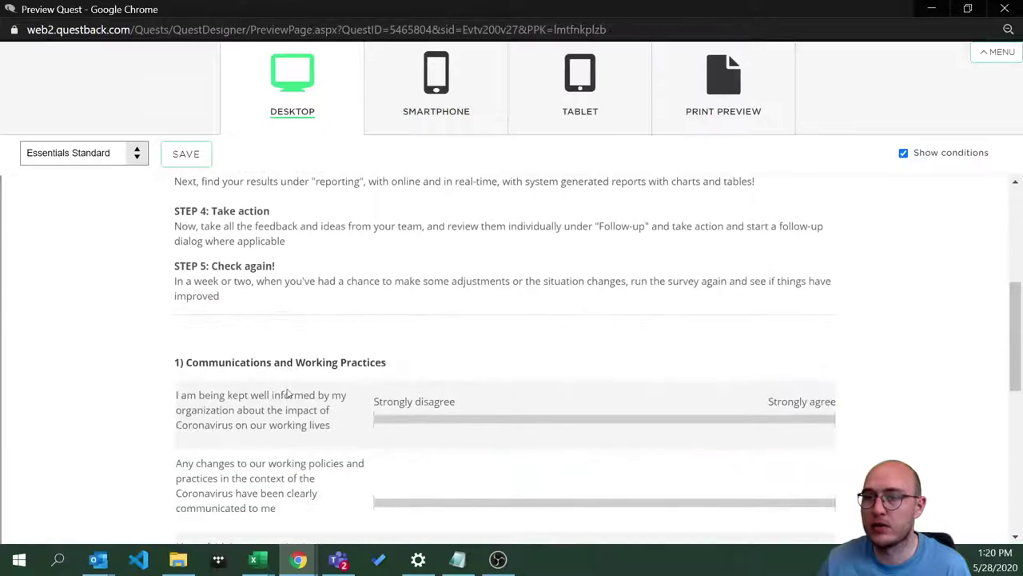
scroll(280, 382, "down", 1)
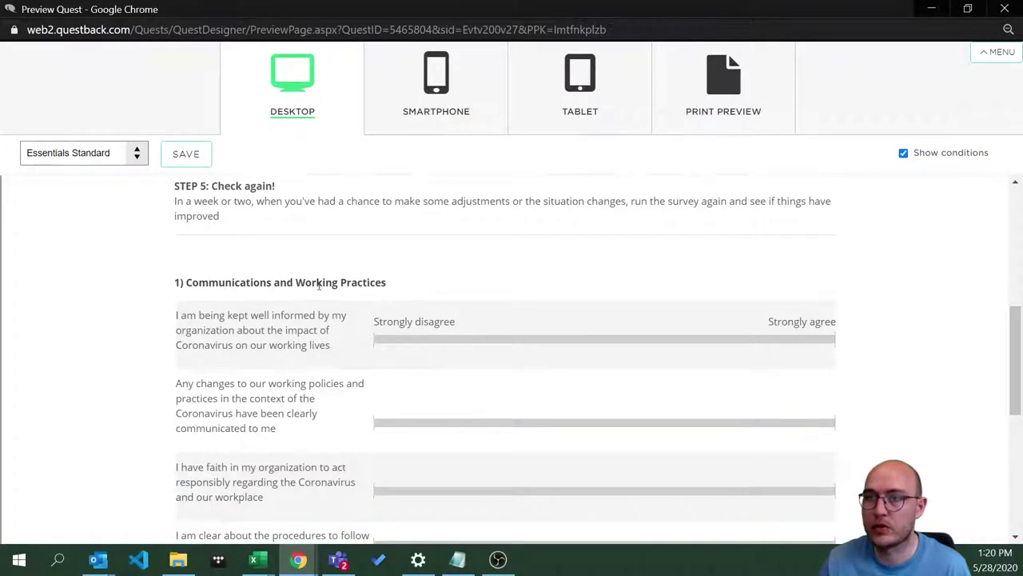
scroll(357, 374, "down", 7)
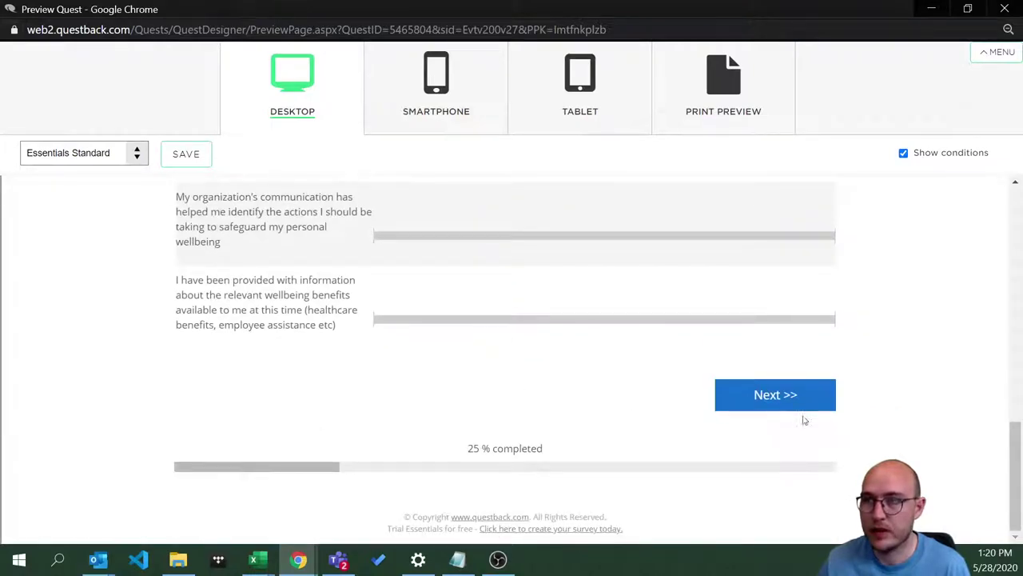
left_click(797, 407)
scroll(592, 356, "down", 3)
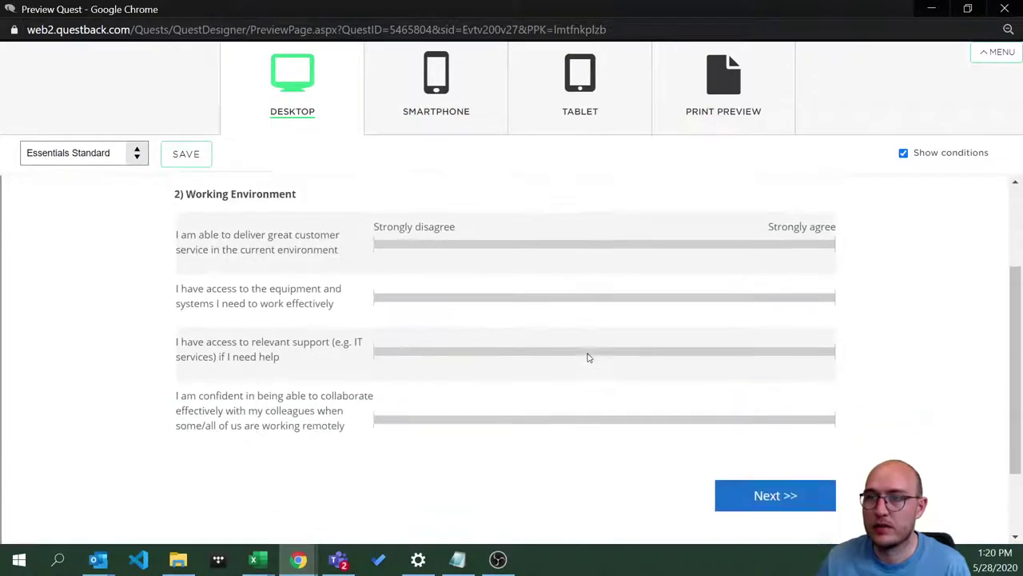
left_click(766, 475)
scroll(768, 479, "down", 5)
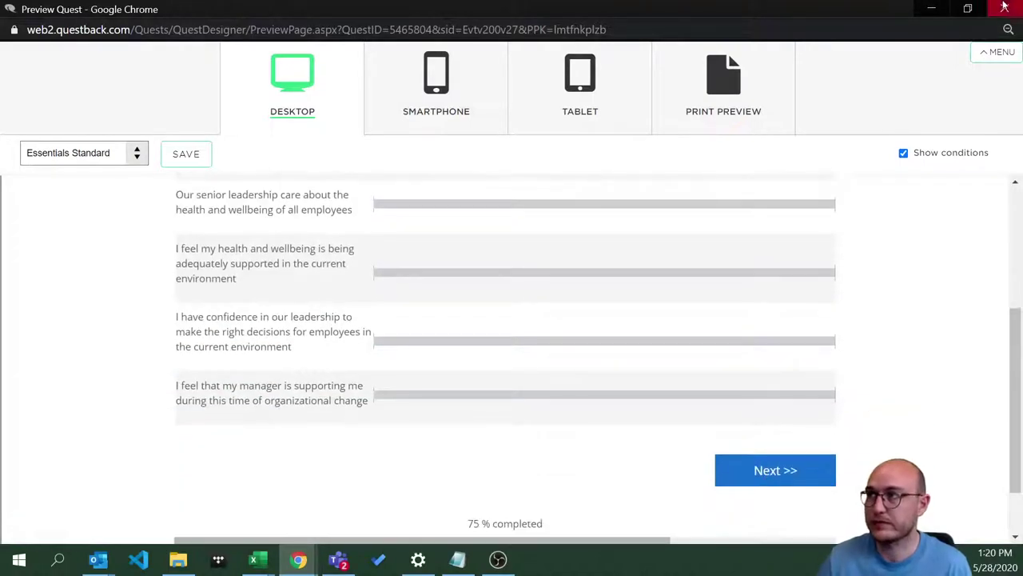
left_click(1005, 8)
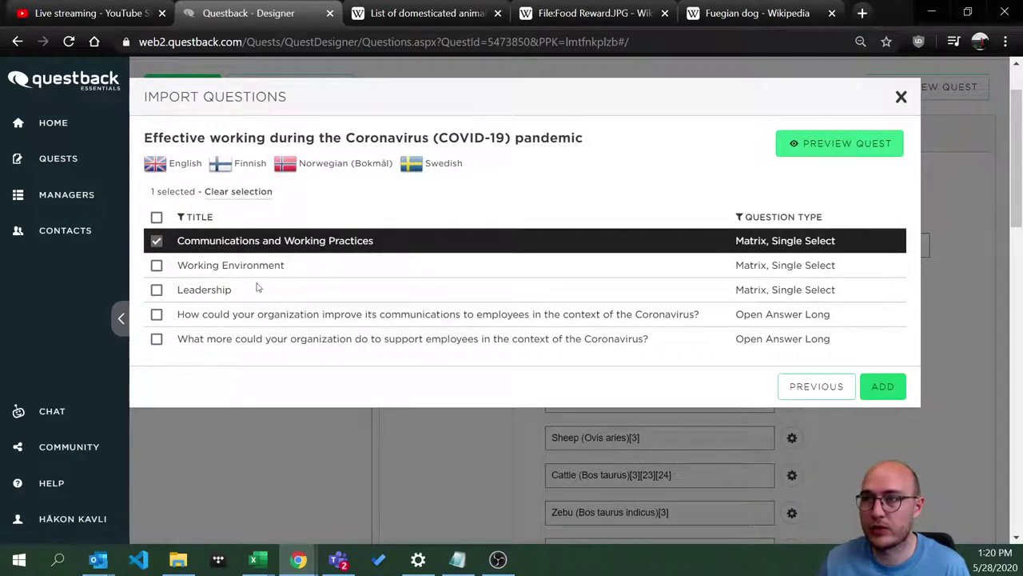
- Include Working Environment and both Open Answer Long questions in the selection and add the selected questions to the quest
left_click(156, 267)
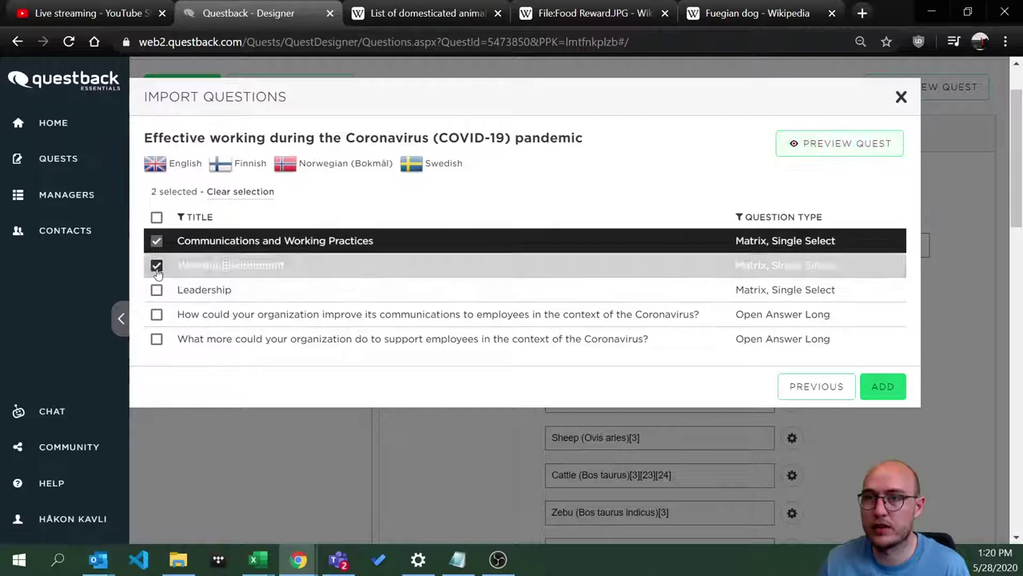
left_click(157, 315)
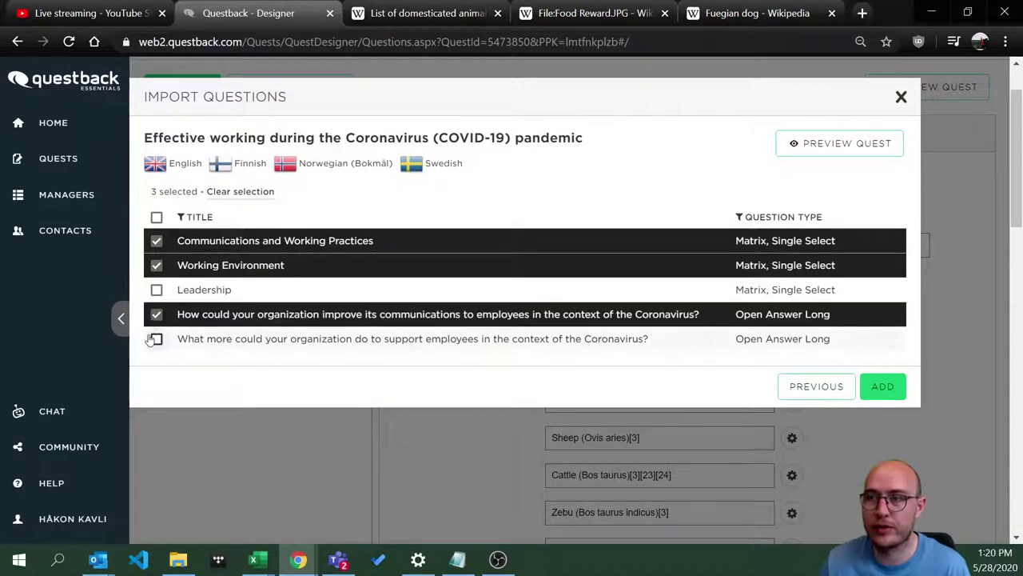
scroll(150, 342, "down", 3)
left_click(157, 339)
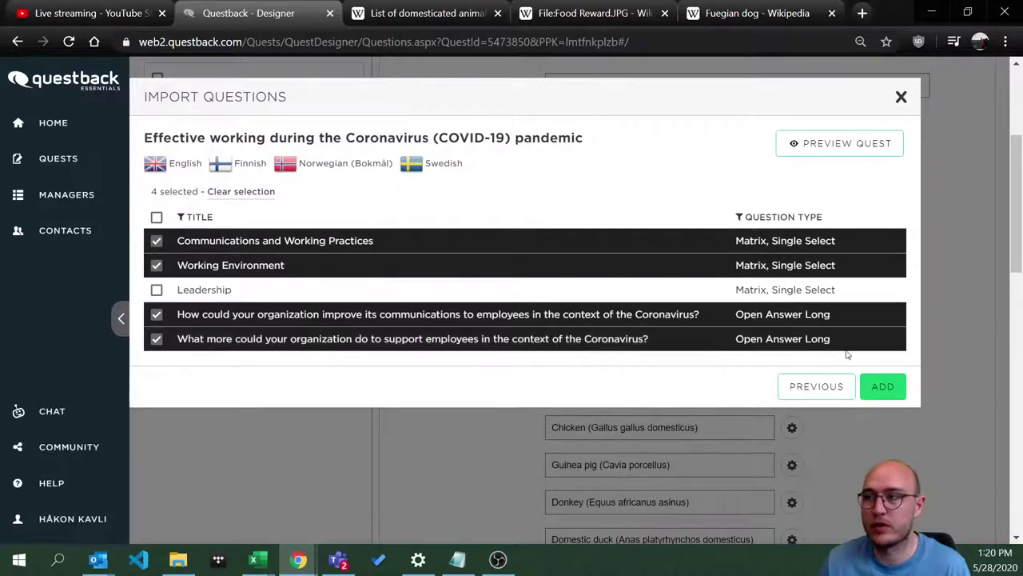
left_click(897, 390)
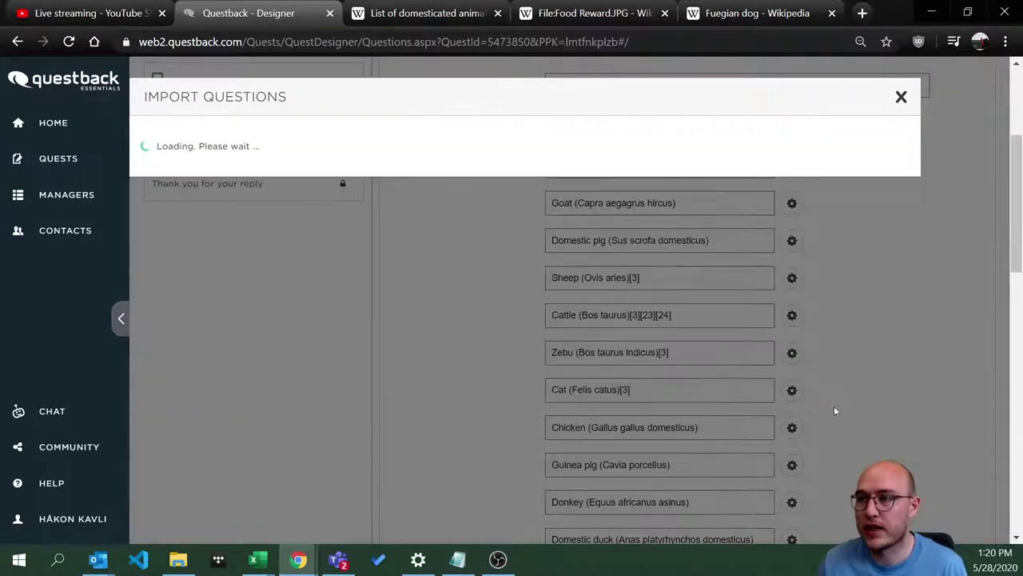
scroll(230, 372, "up", 2)
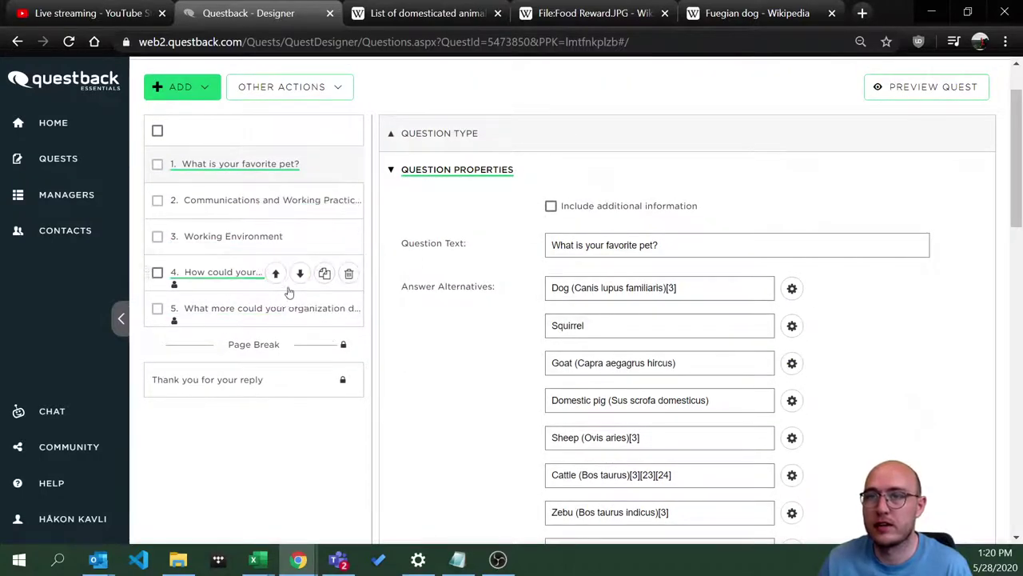
- Start another question import From Quest and look through the list of available source quests
scroll(284, 292, "up", 2)
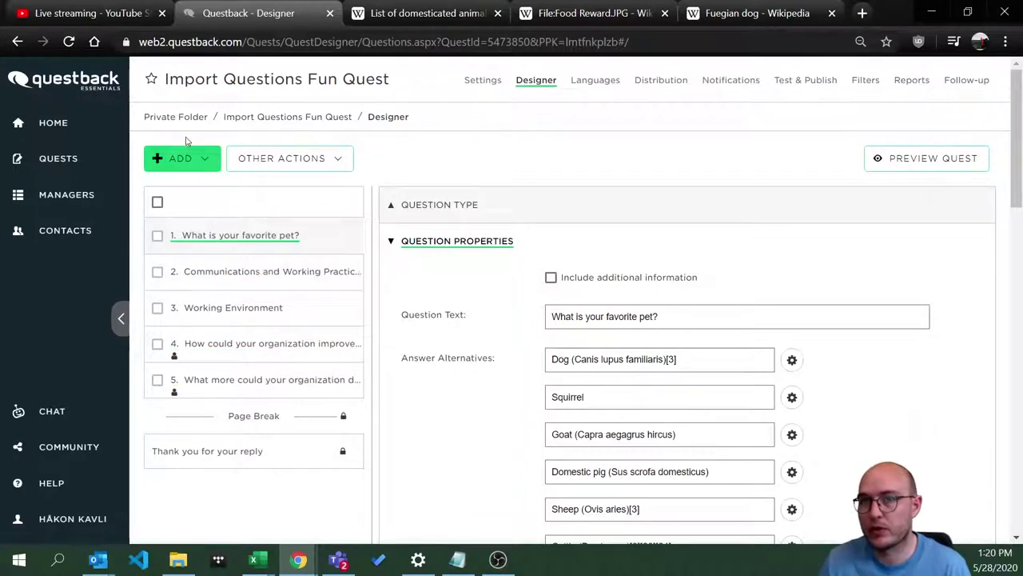
left_click(212, 158)
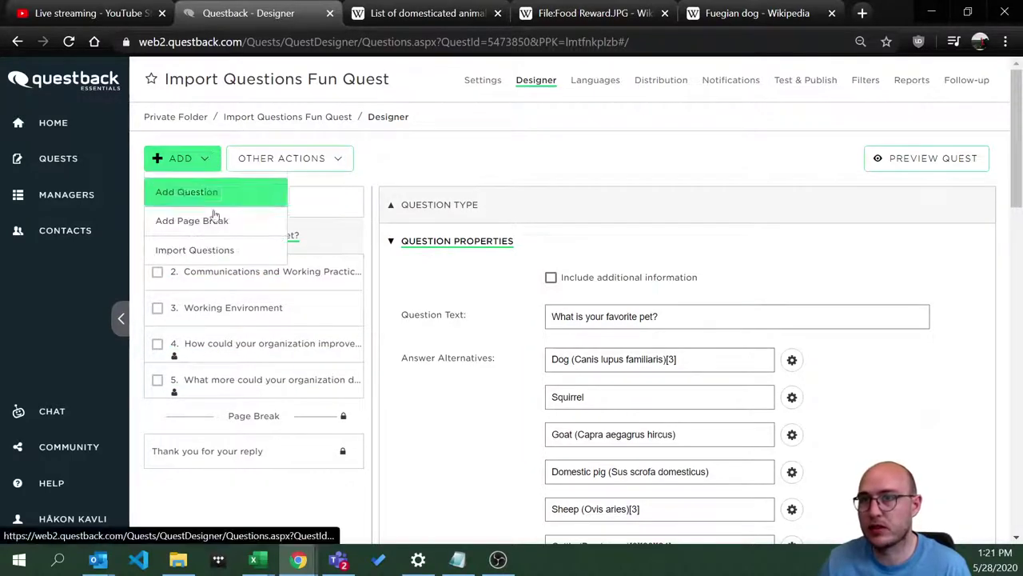
left_click(206, 253)
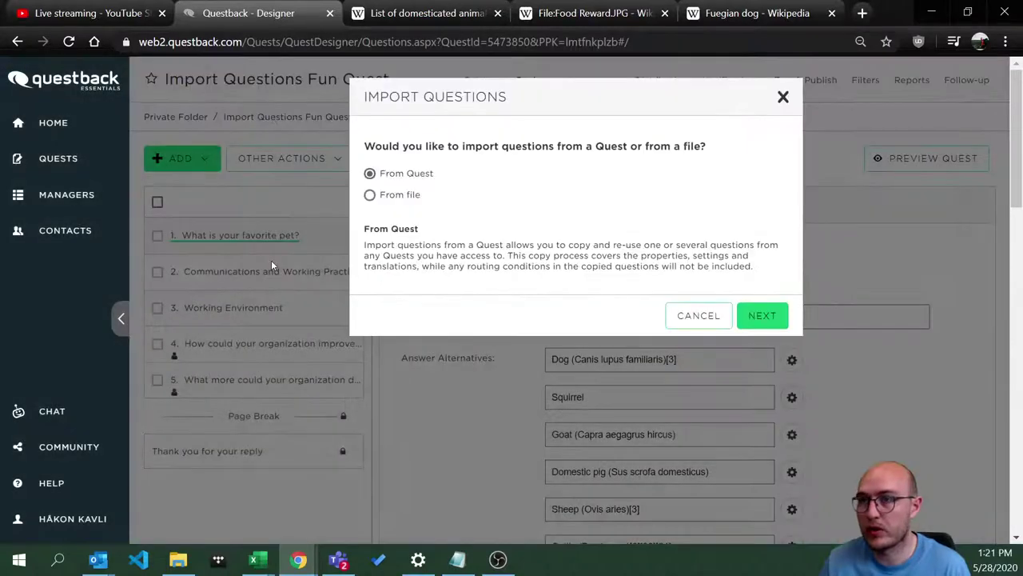
left_click(761, 315)
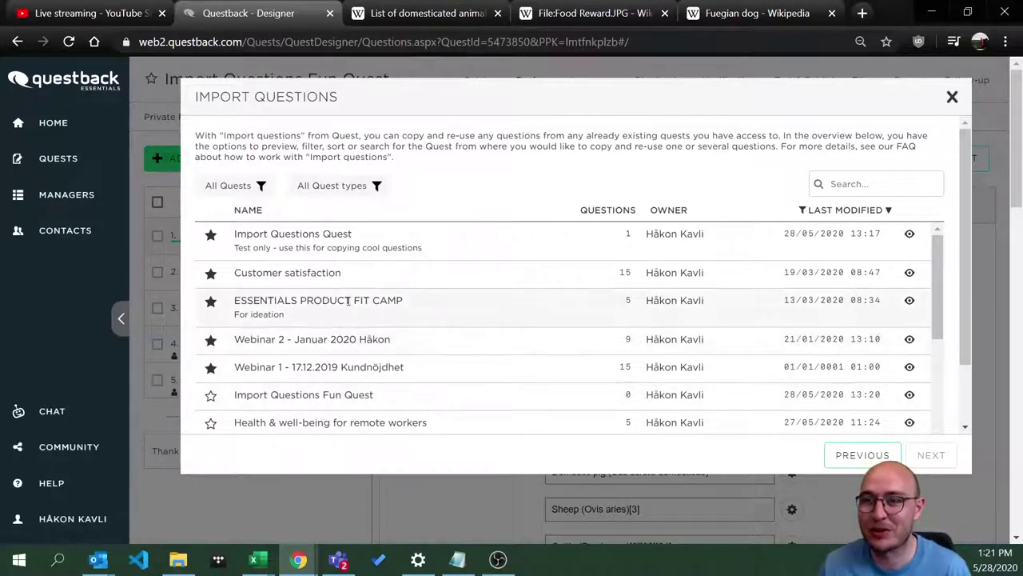
scroll(300, 311, "down", 1)
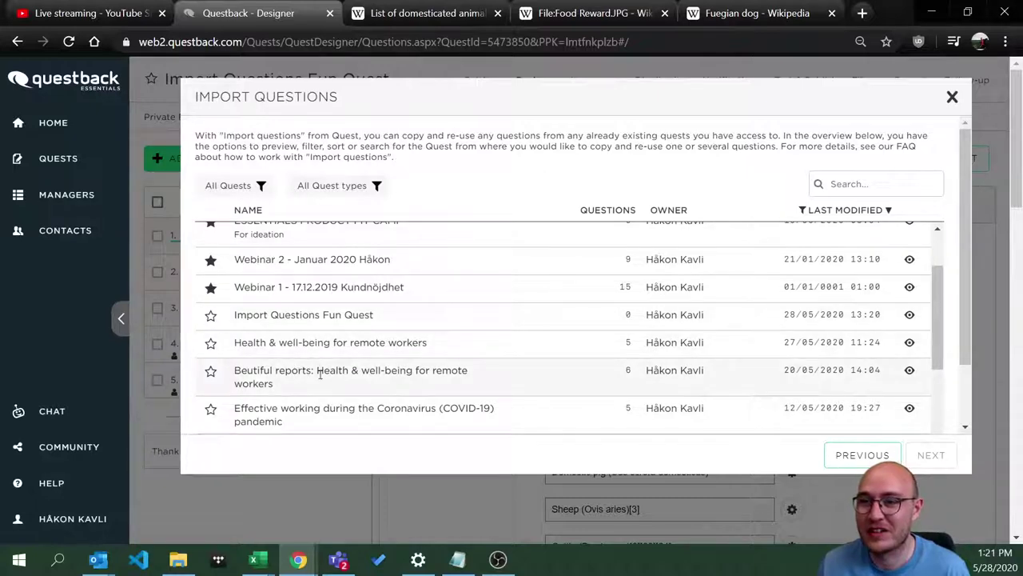
scroll(288, 352, "up", 1)
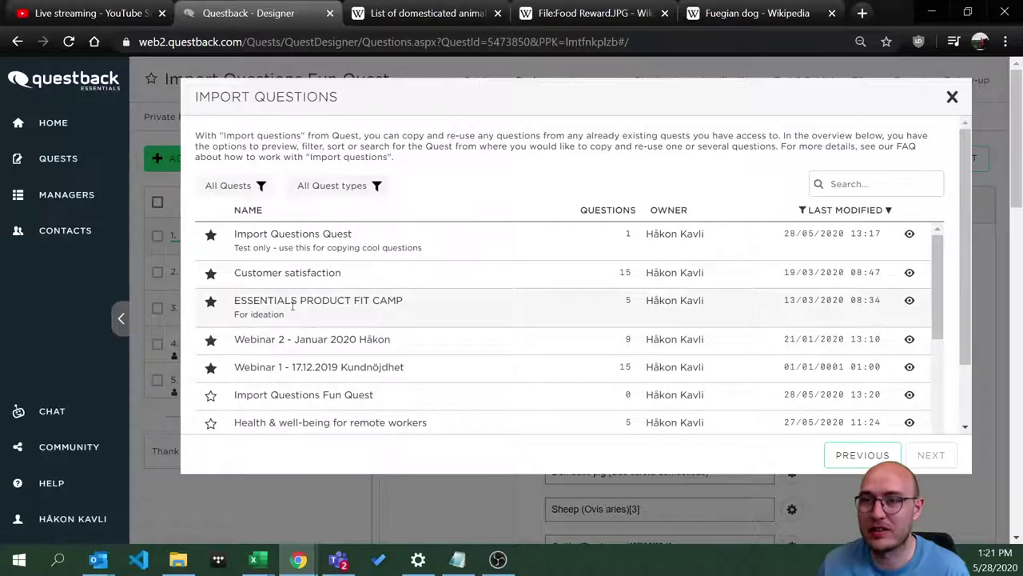
- Filter the source quests to those owned by other users and look through the list
left_click(230, 184)
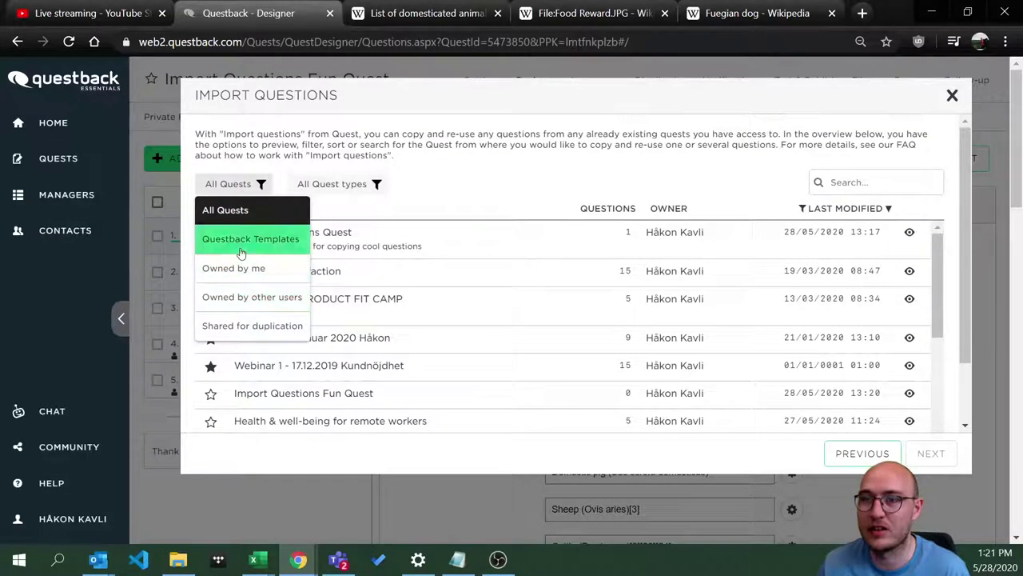
left_click(235, 297)
scroll(343, 298, "down", 5)
scroll(342, 308, "down", 2)
scroll(342, 308, "down", 4)
scroll(342, 309, "down", 5)
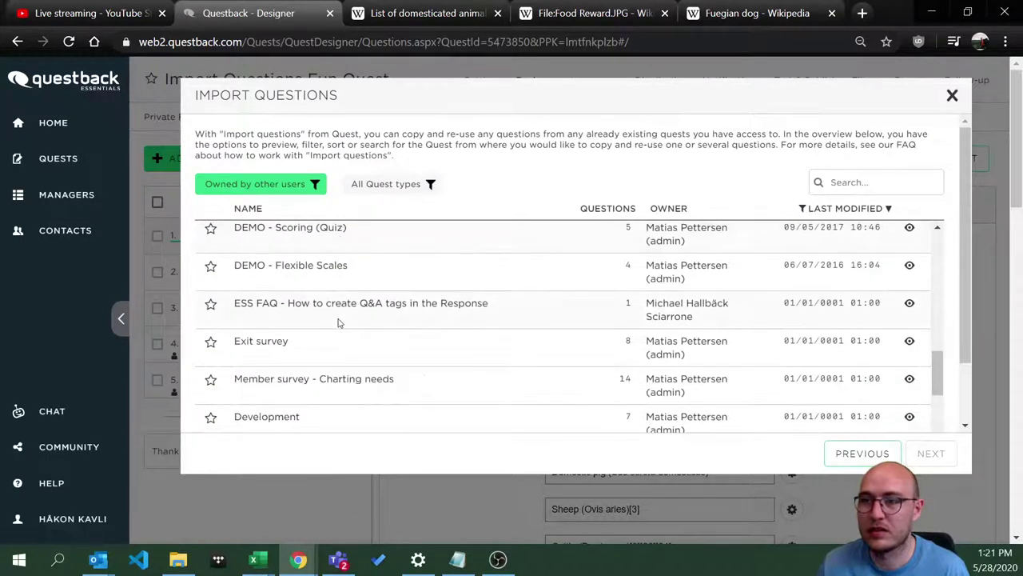
scroll(338, 322, "down", 2)
scroll(338, 322, "down", 2)
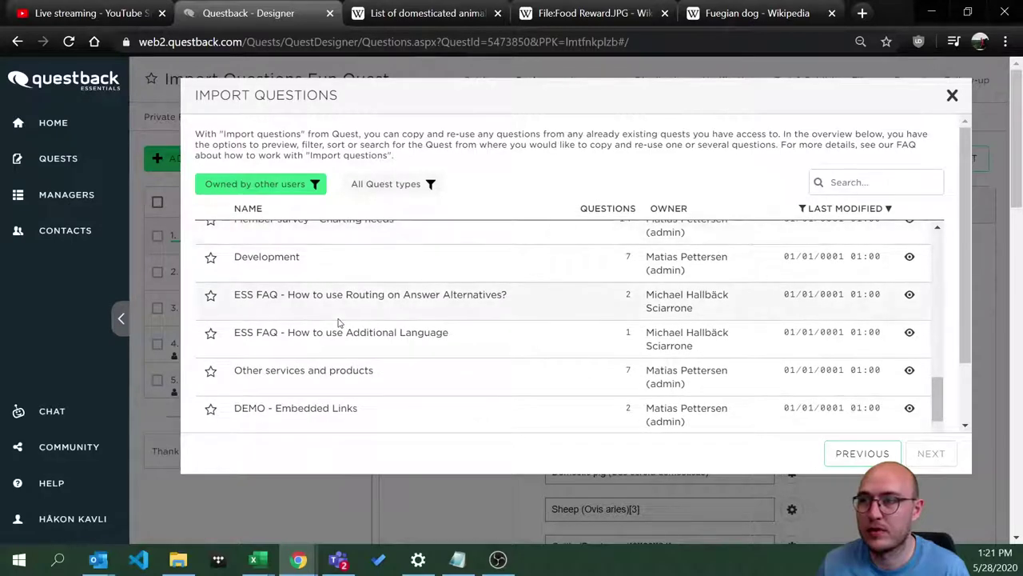
scroll(338, 322, "down", 4)
scroll(339, 319, "down", 2)
scroll(339, 319, "down", 3)
scroll(338, 324, "down", 3)
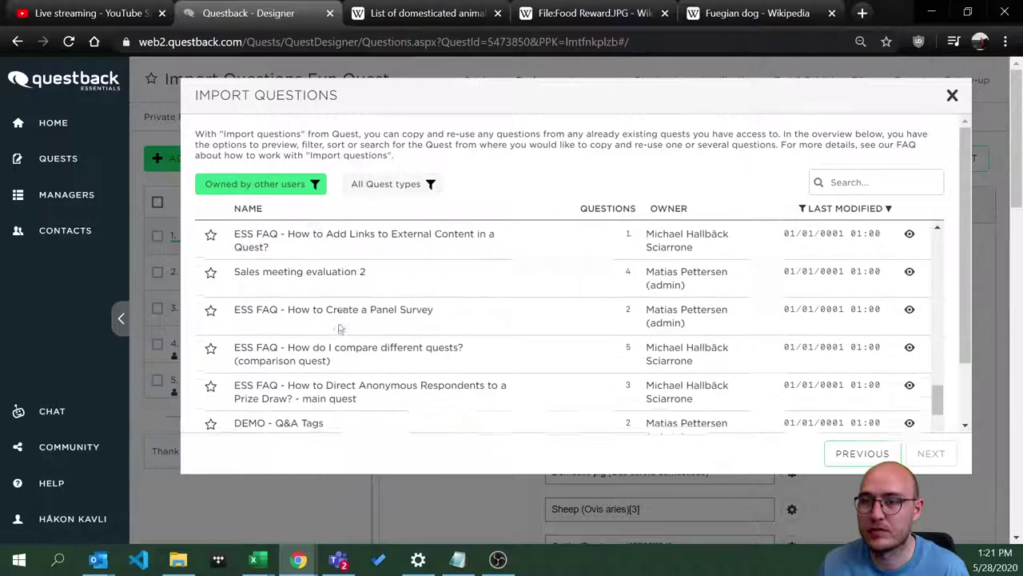
scroll(334, 340, "down", 2)
scroll(308, 340, "down", 1)
scroll(309, 341, "down", 1)
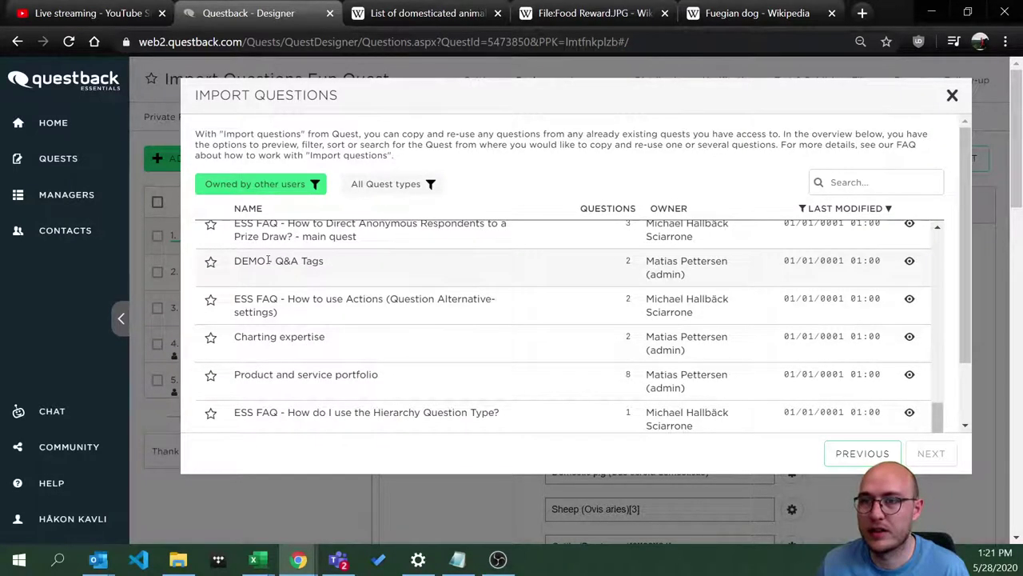
scroll(292, 343, "down", 2)
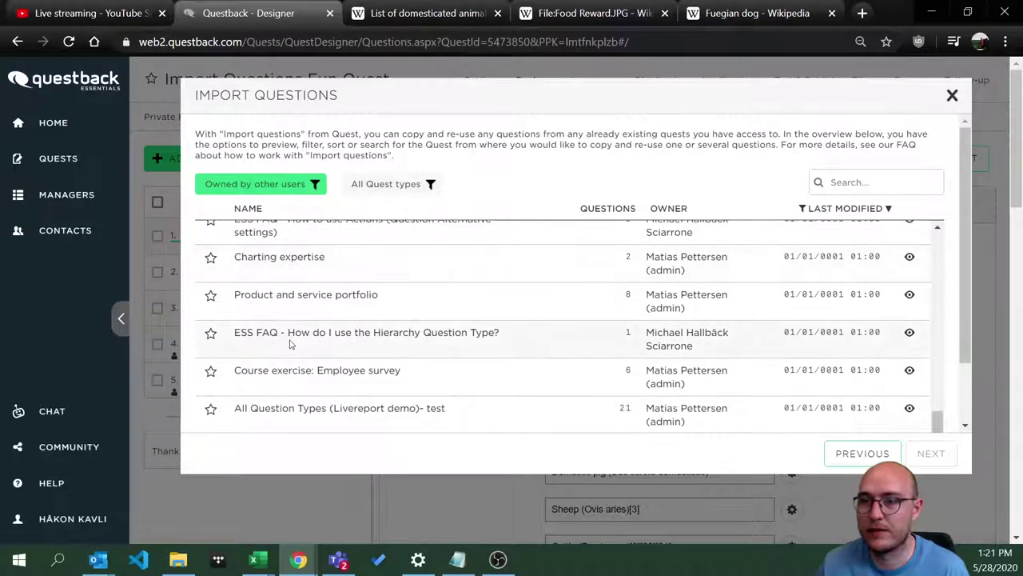
scroll(362, 347, "up", 10)
scroll(360, 336, "up", 8)
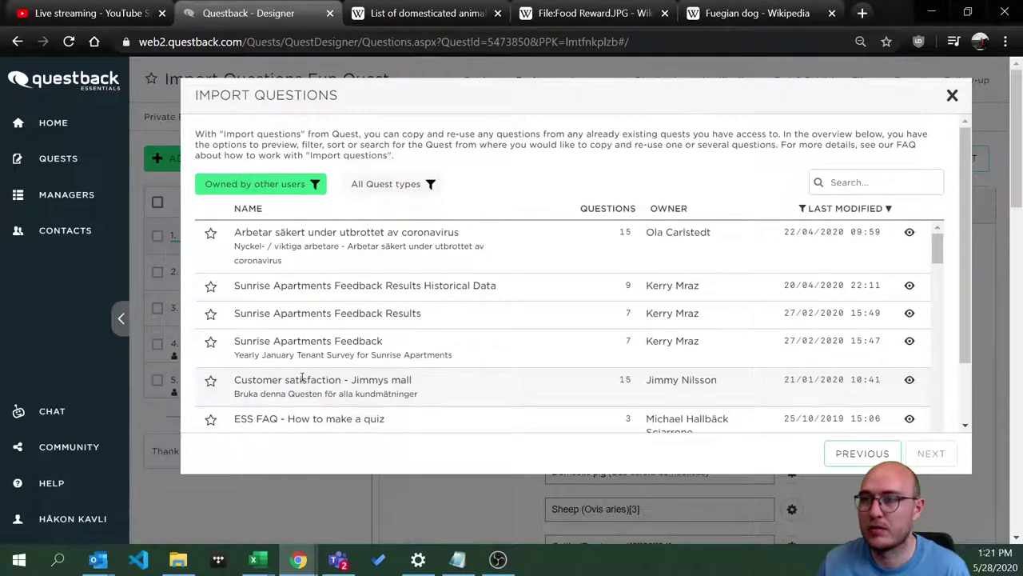
- Filter the source quests to Questback Templates and choose Employee satisfaction survey as the import source
left_click(257, 186)
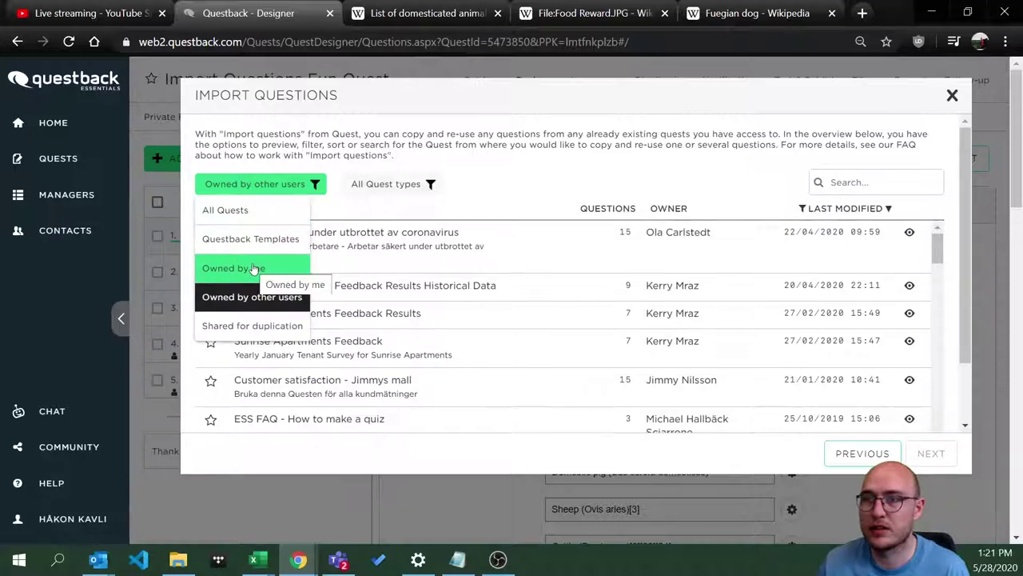
left_click(258, 240)
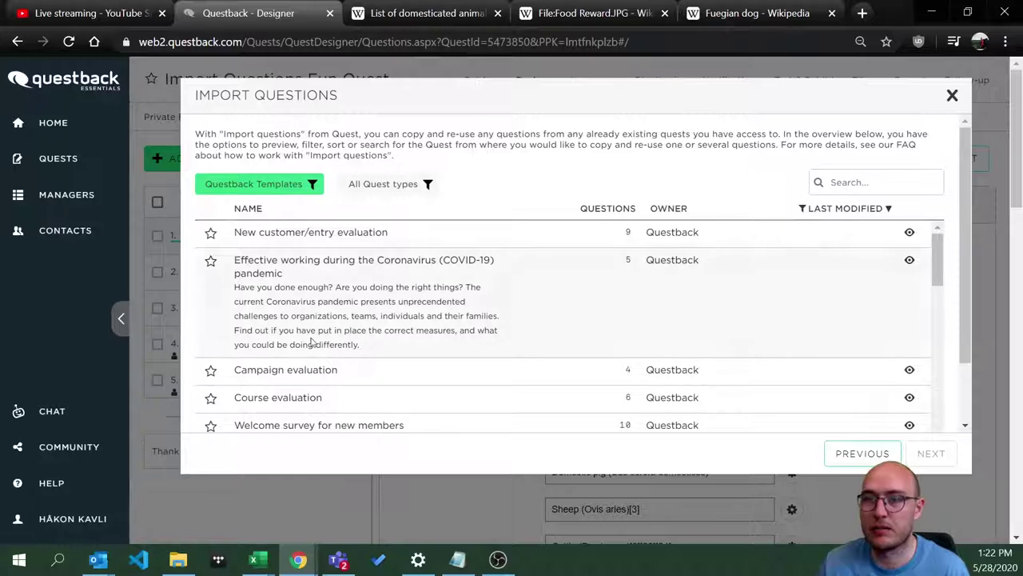
scroll(311, 342, "down", 1)
scroll(312, 351, "down", 1)
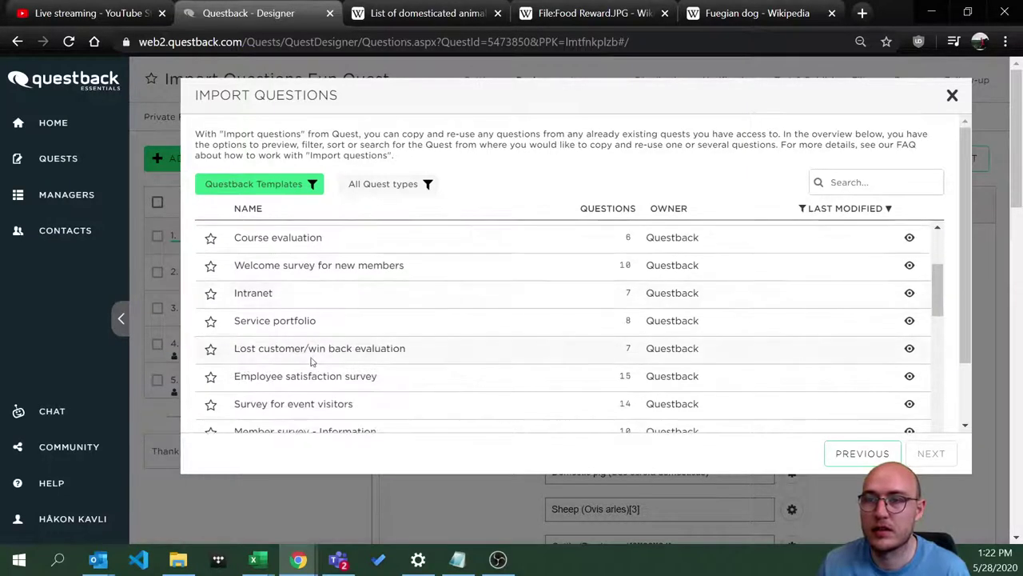
scroll(311, 365, "down", 1)
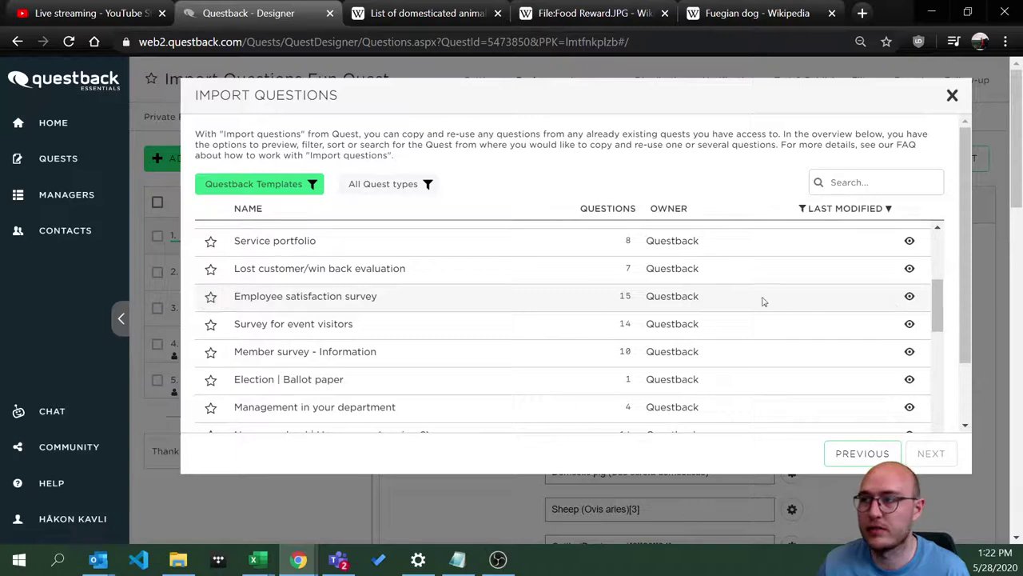
left_click(415, 301)
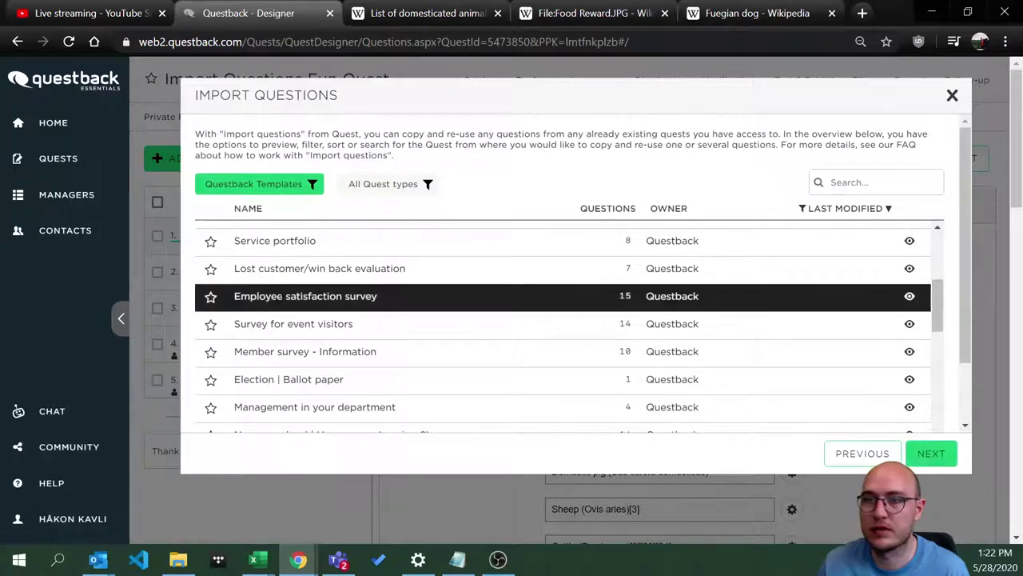
left_click(932, 452)
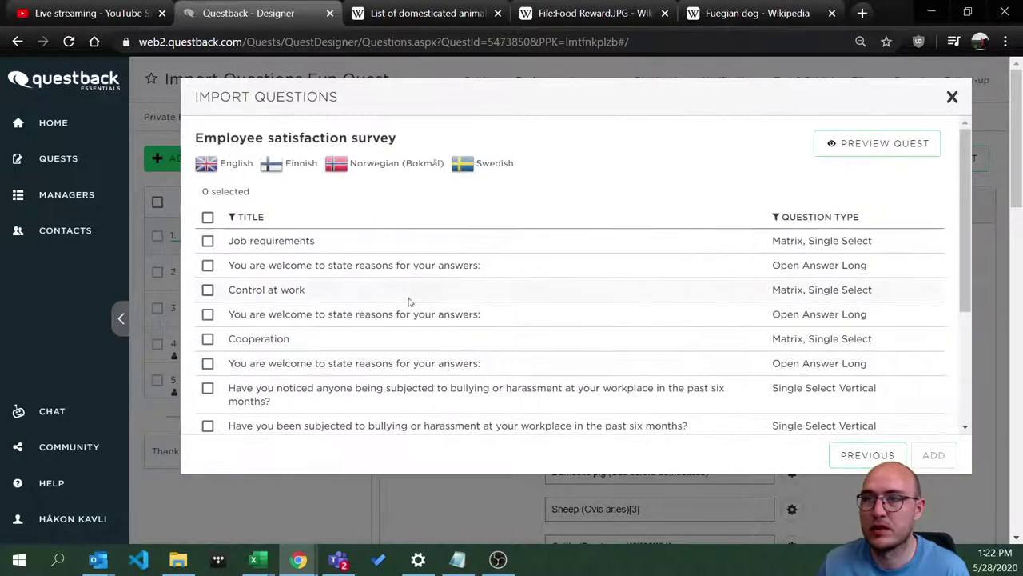
- Select the Job requirements and Cooperation matrix questions and add them to the quest
left_click(208, 241)
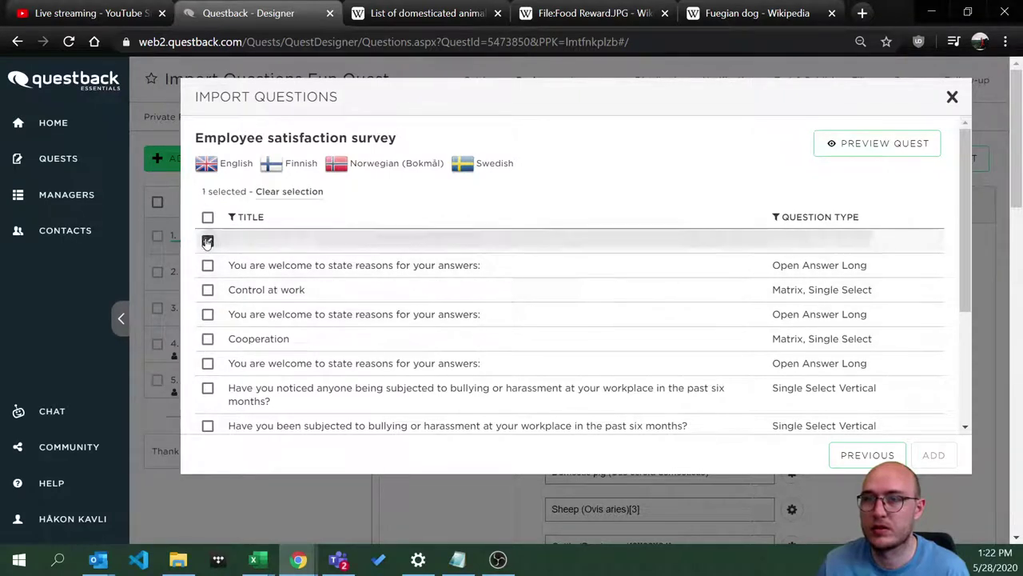
left_click(208, 338)
scroll(208, 338, "down", 2)
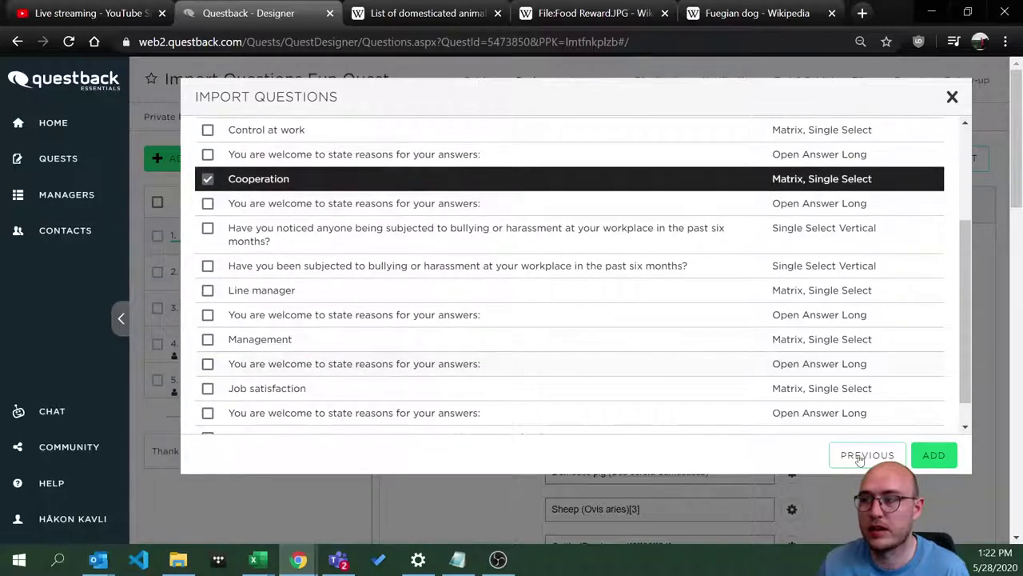
left_click(936, 454)
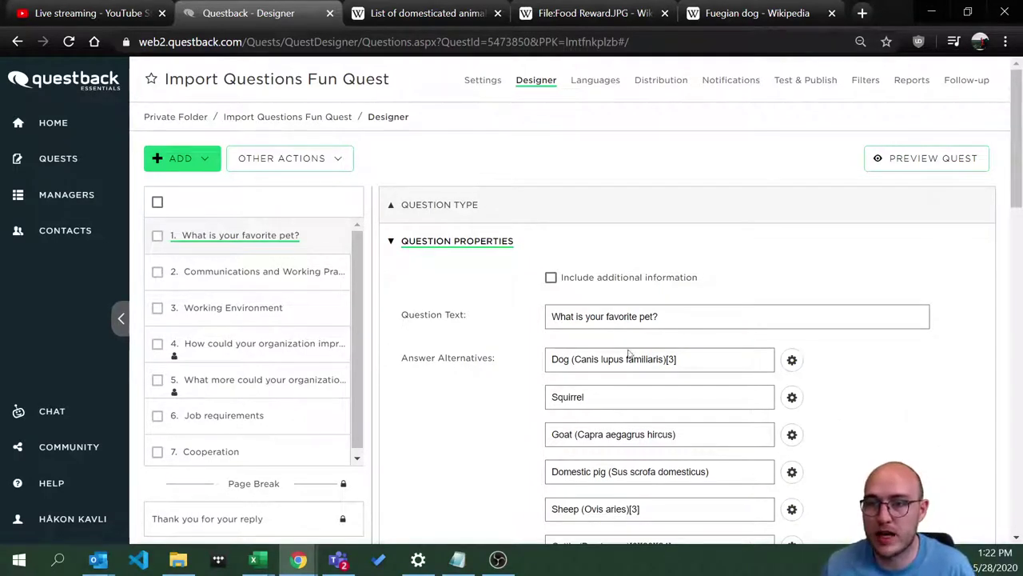
- Open the imported Job requirements question and review its matrix rows and answer alternatives
scroll(311, 399, "down", 1)
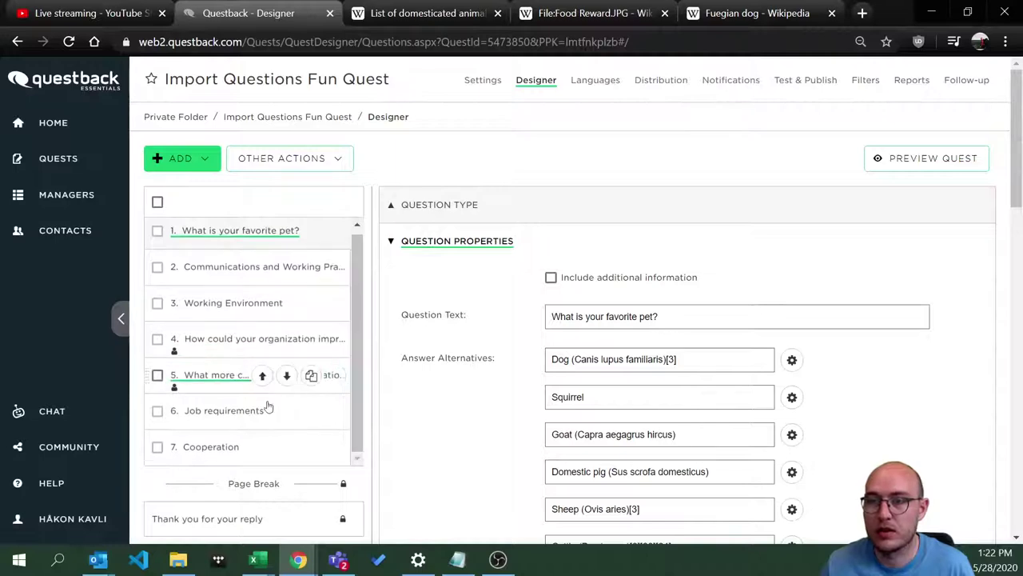
left_click(218, 411)
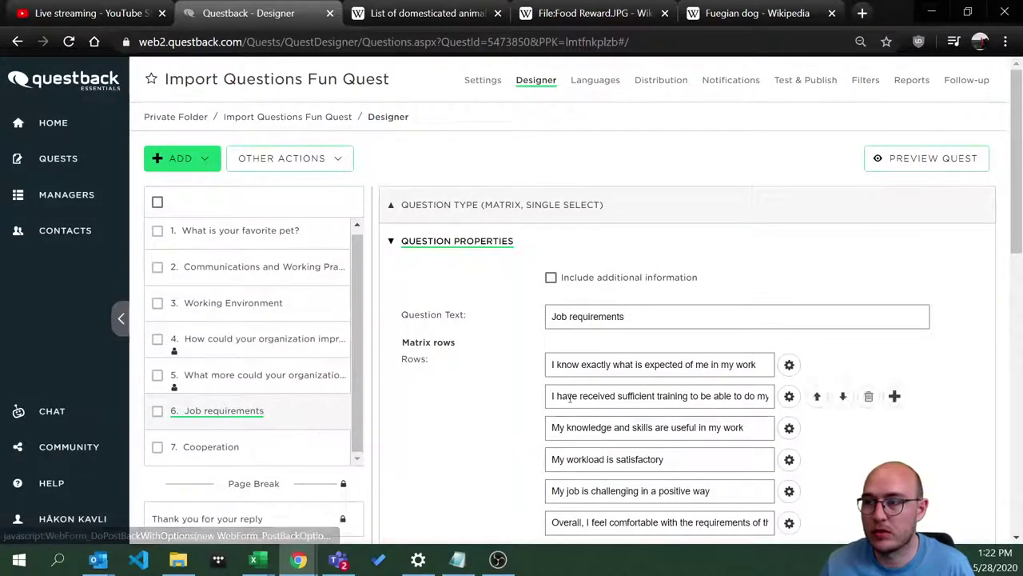
scroll(623, 399, "down", 3)
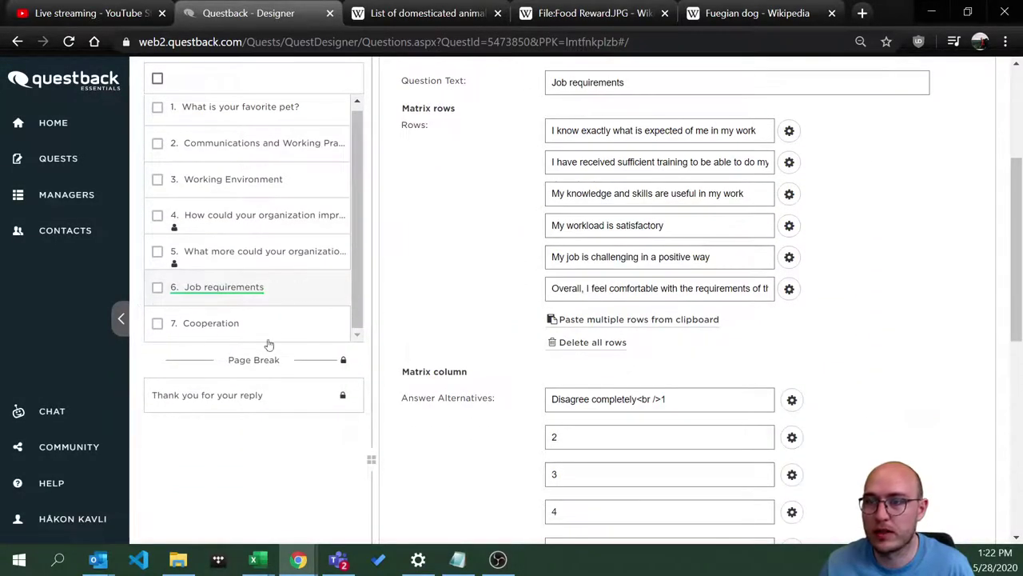
scroll(506, 374, "down", 2)
scroll(491, 370, "up", 5)
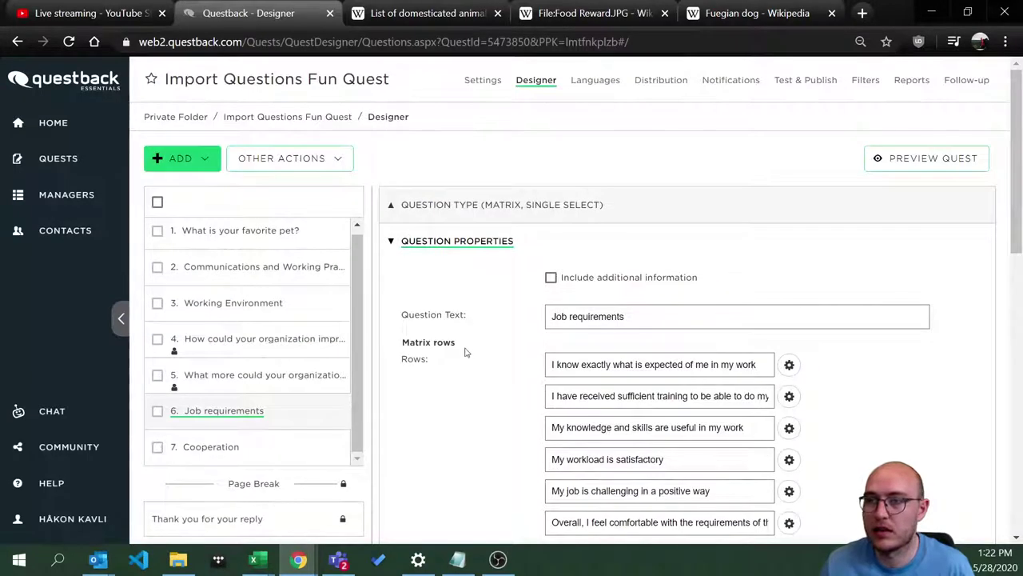
- Add a page break after the Job requirements question and duplicate it
left_click(204, 161)
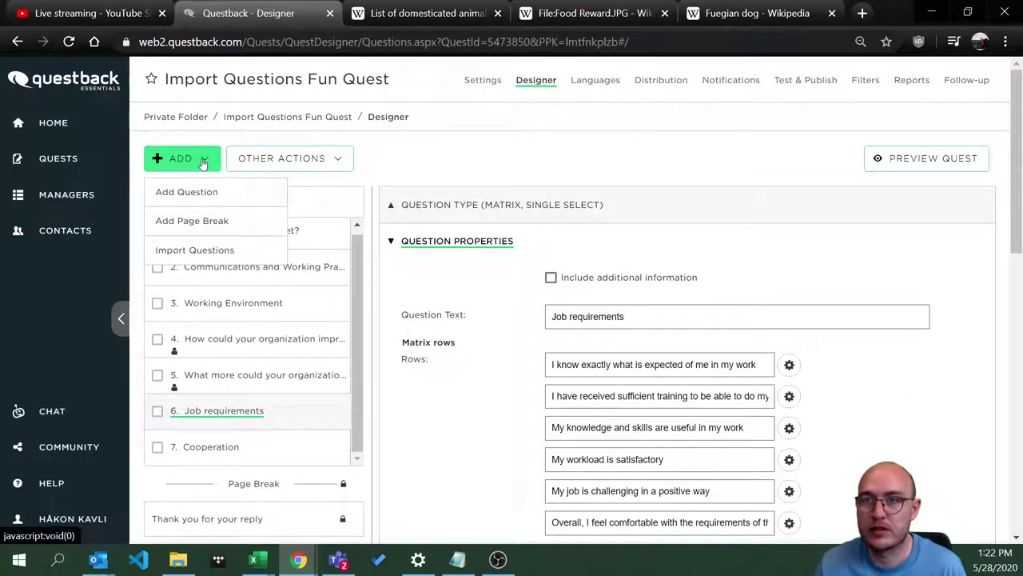
left_click(196, 221)
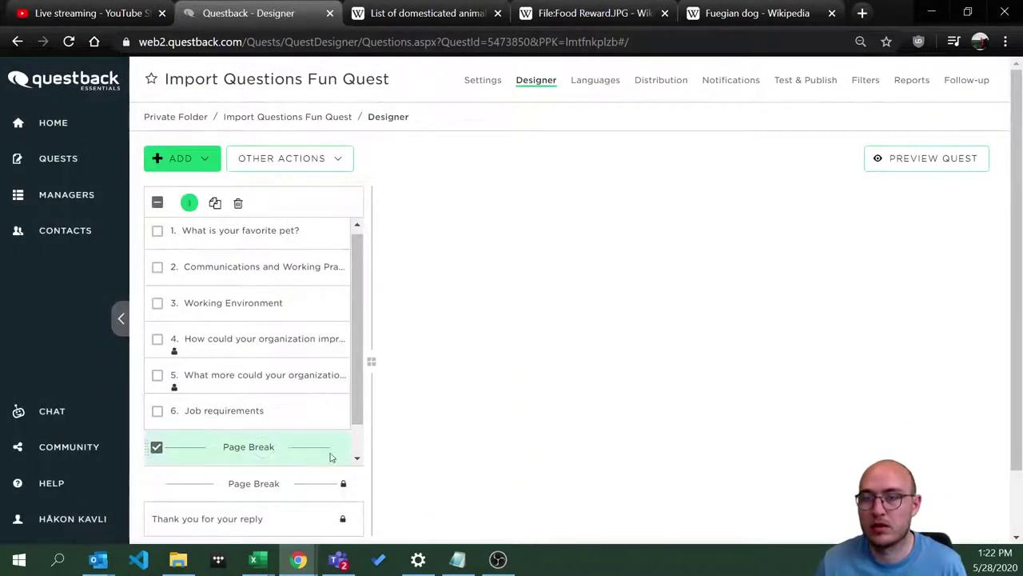
left_click(215, 202)
left_click(678, 264)
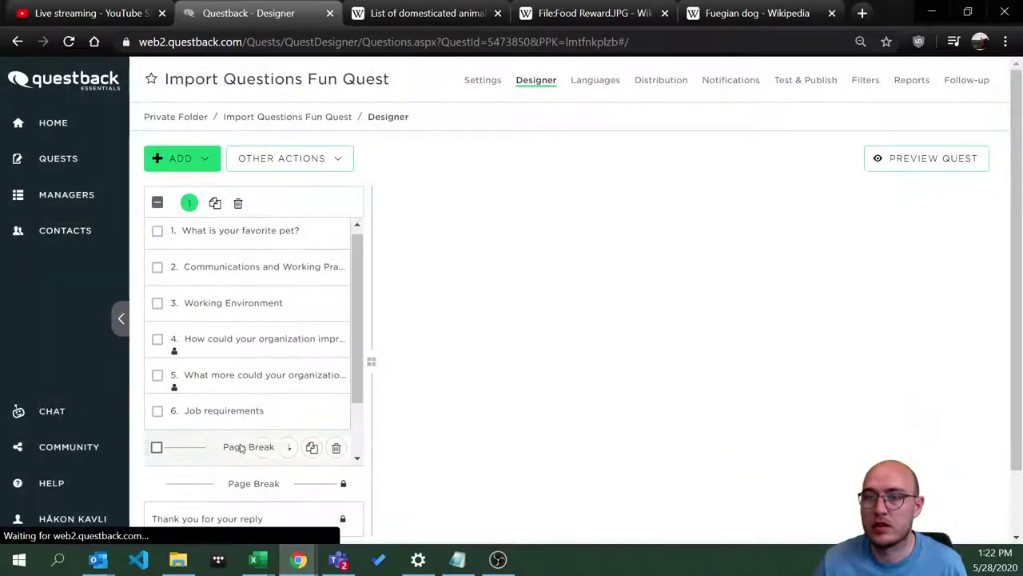
- Move one page break directly after the favorite pet question and the other directly after Working Environment
left_click(156, 446)
left_click_drag(221, 446, 222, 268)
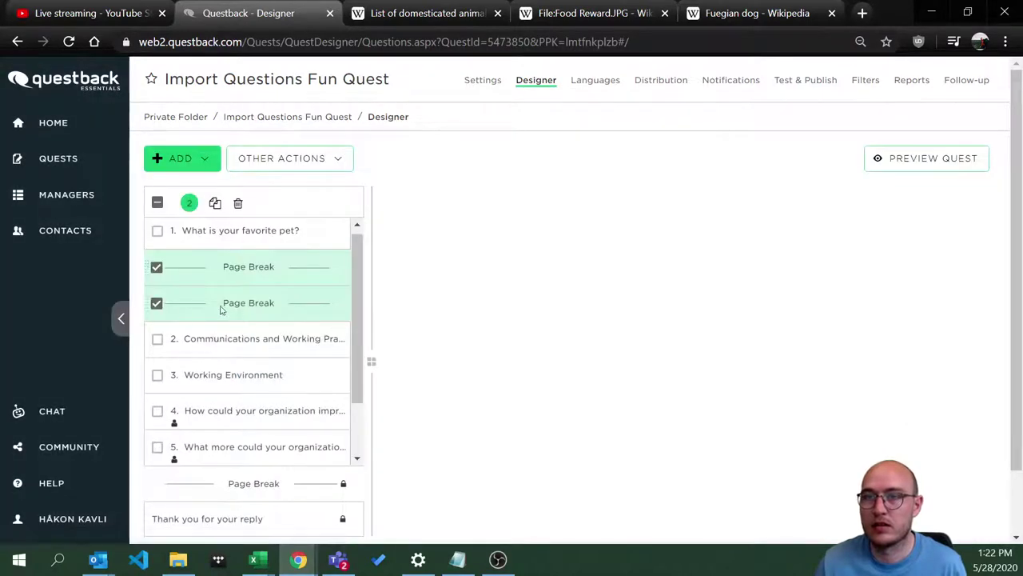
left_click(156, 267)
left_click_drag(236, 313, 240, 366)
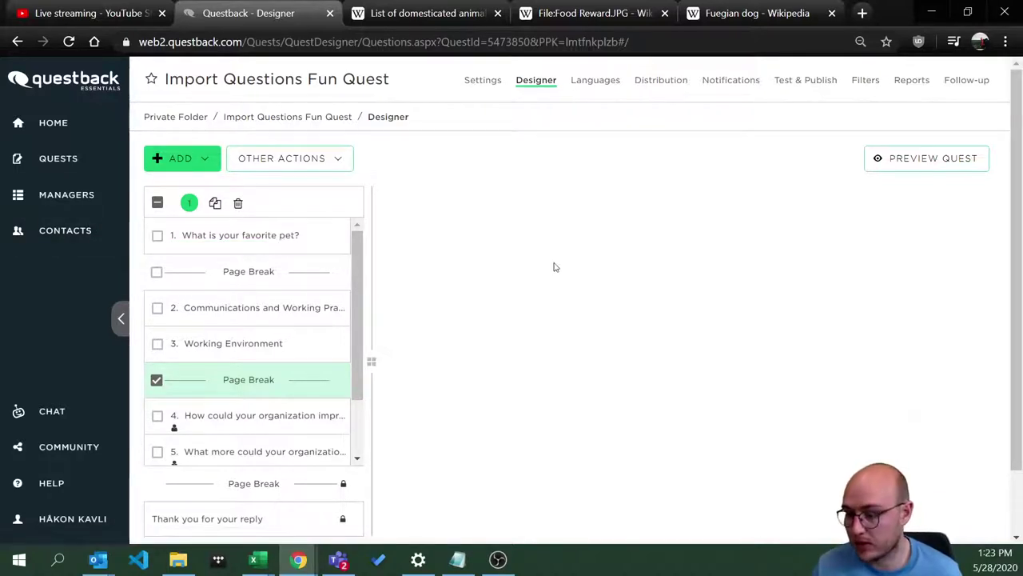
- Rename the quest to "Question Bank" in its settings, save it, and mark it as a favourite
left_click(204, 161)
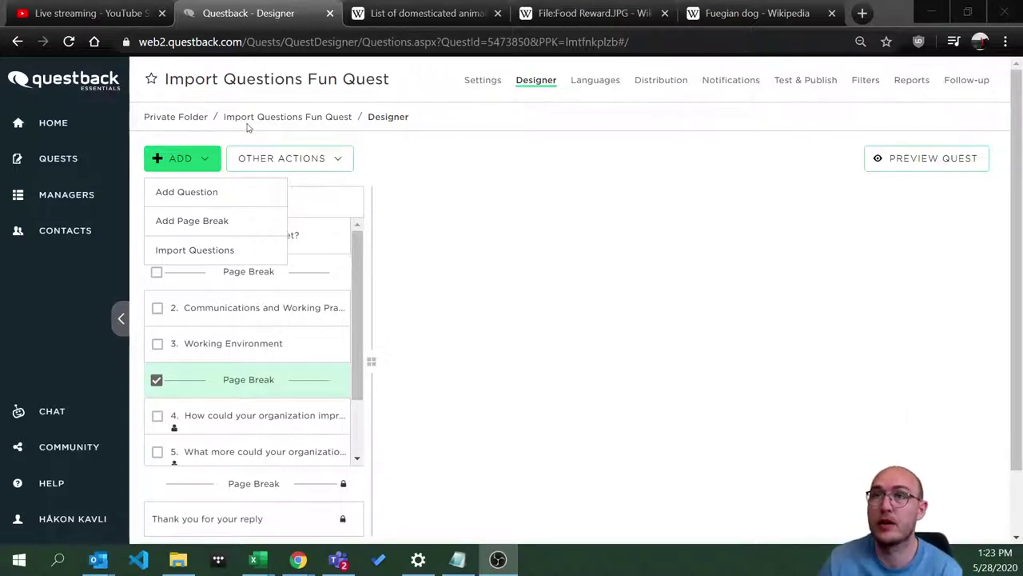
left_click(483, 83)
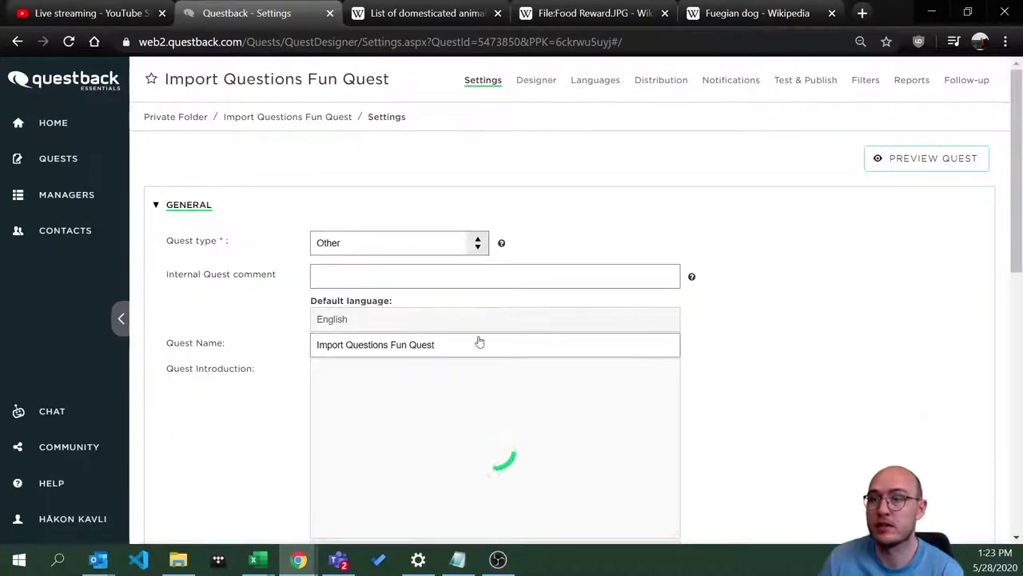
left_click(438, 344)
key("ctrl+a")
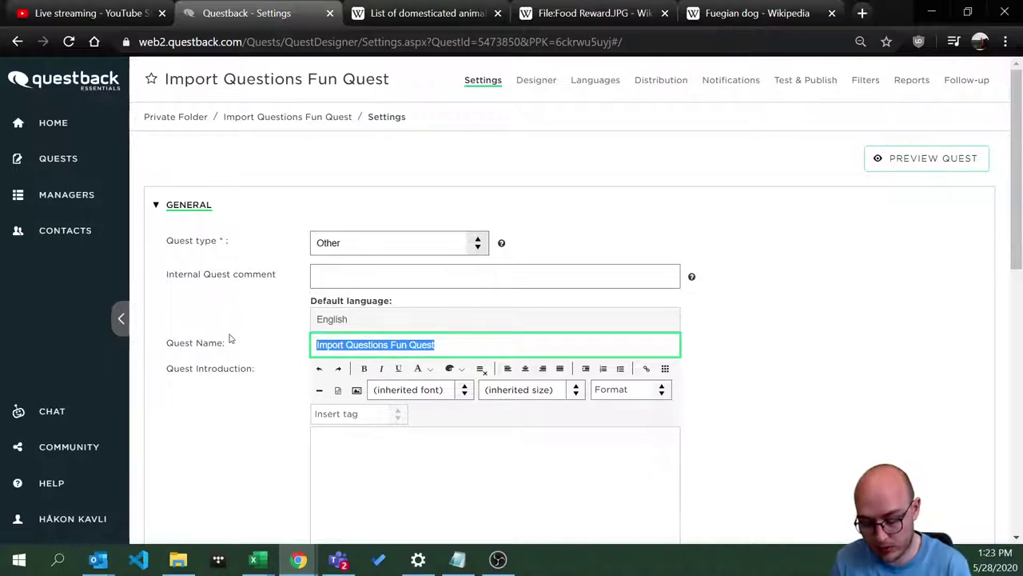
type("Question")
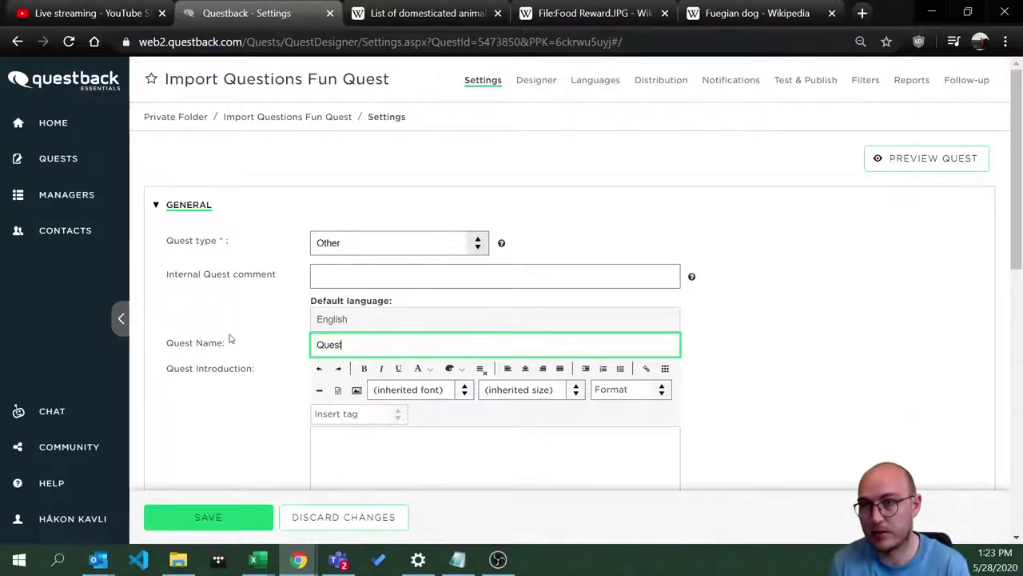
type(" Bank")
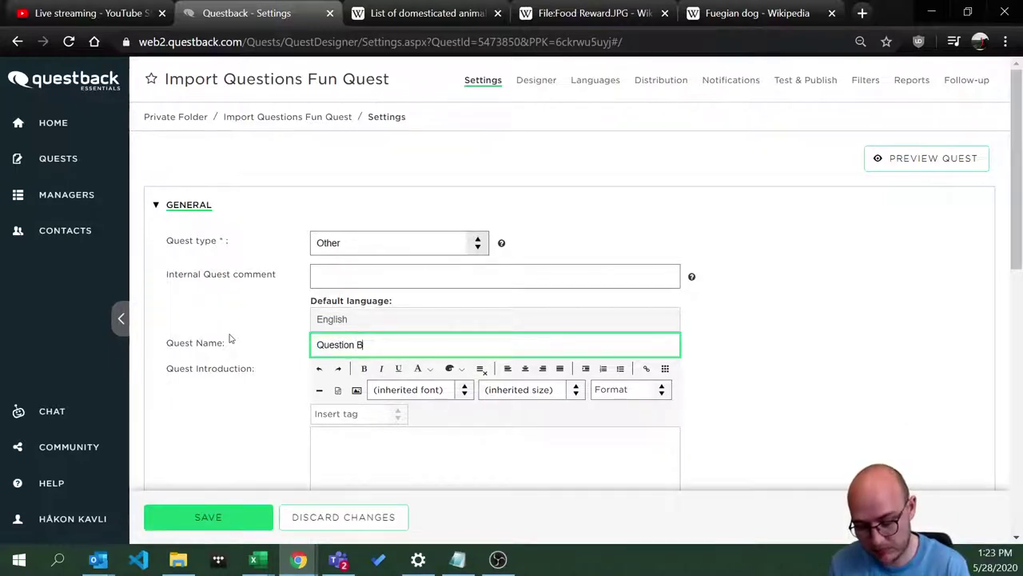
left_click(264, 525)
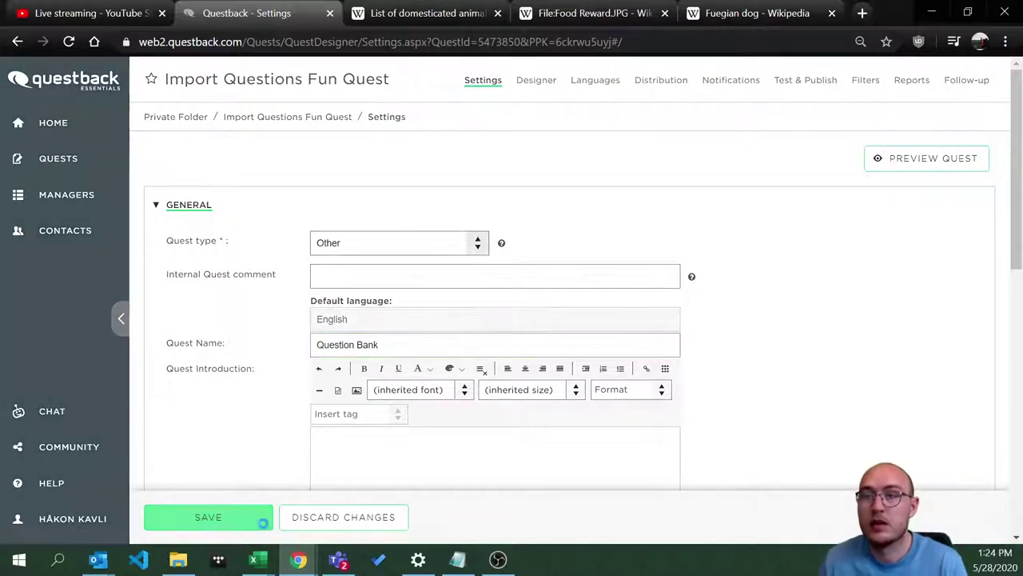
scroll(613, 398, "down", 3)
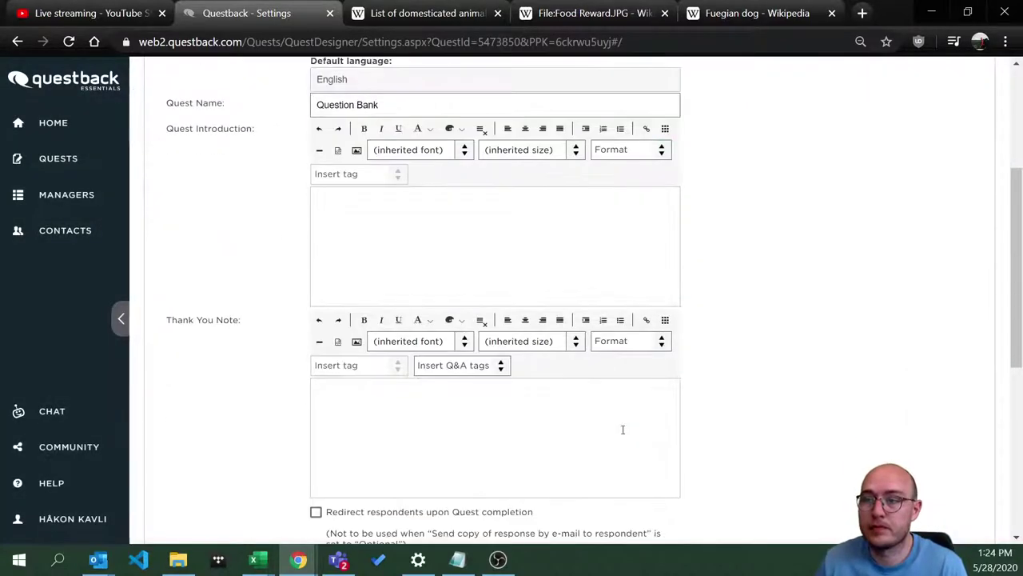
scroll(622, 427, "up", 3)
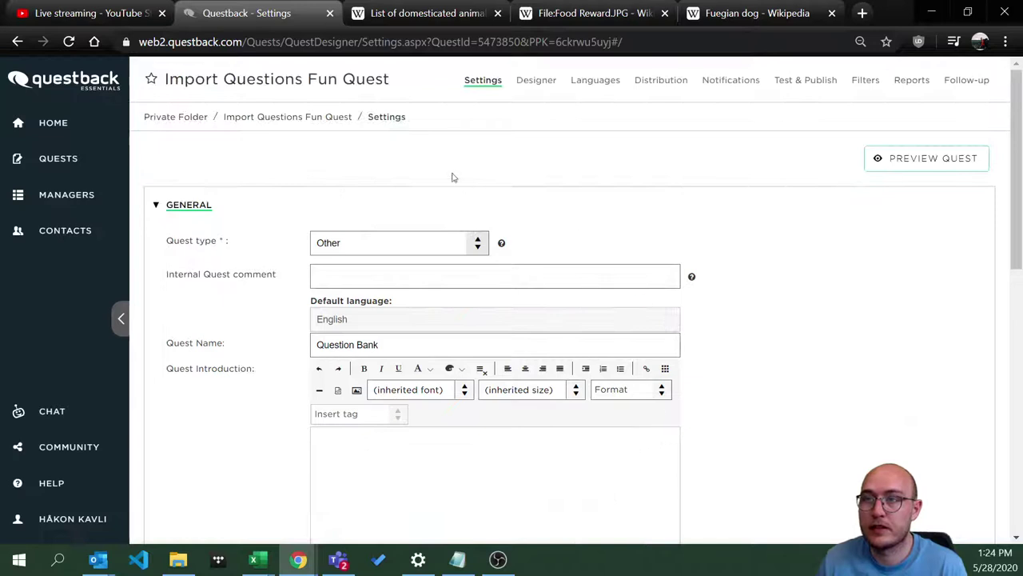
left_click(536, 81)
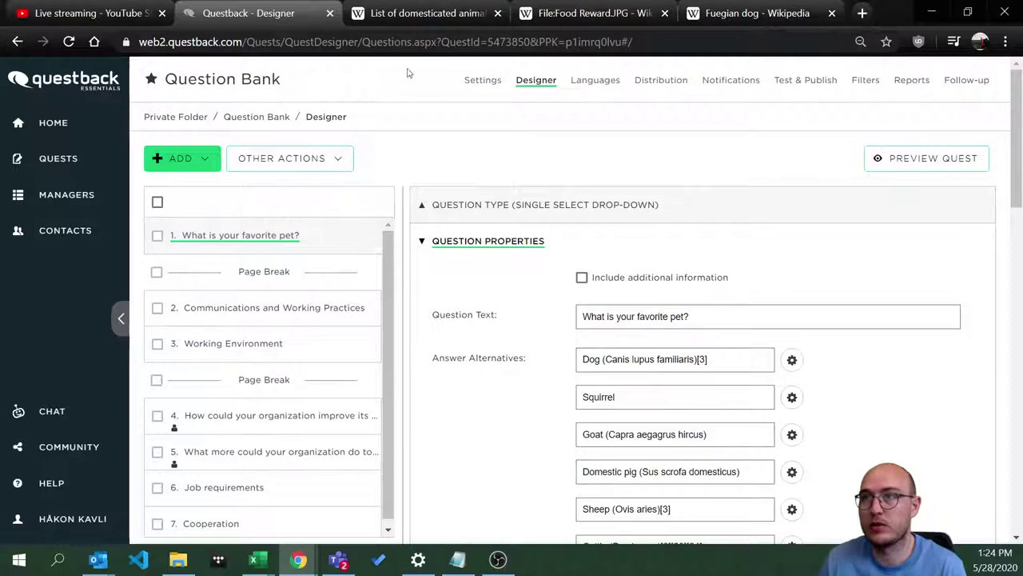
- Set the internal quest comment to "use this to reuse common questions we ask our customers/employees/other target group" and save the settings
left_click(482, 80)
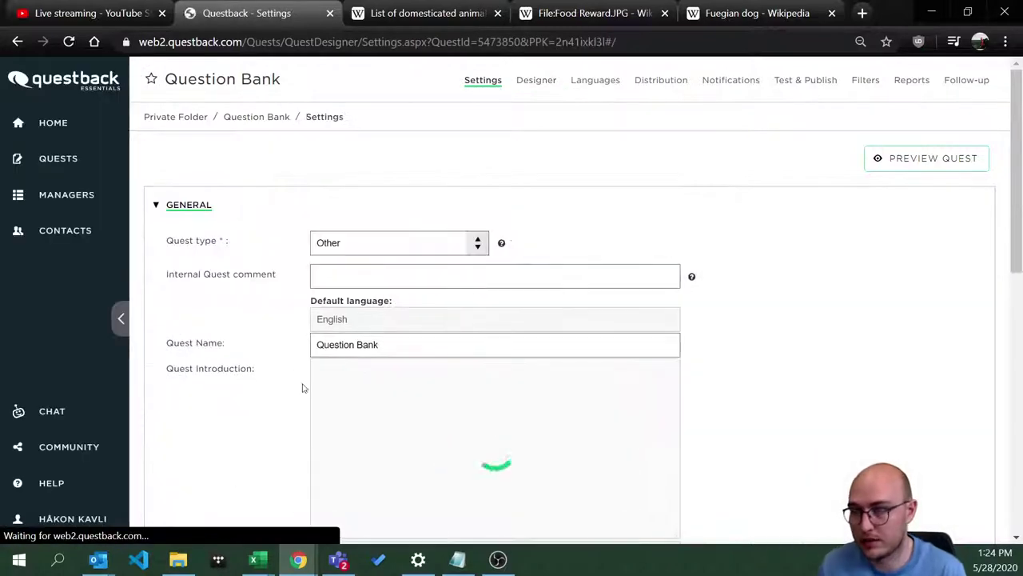
scroll(188, 206, "down", 1)
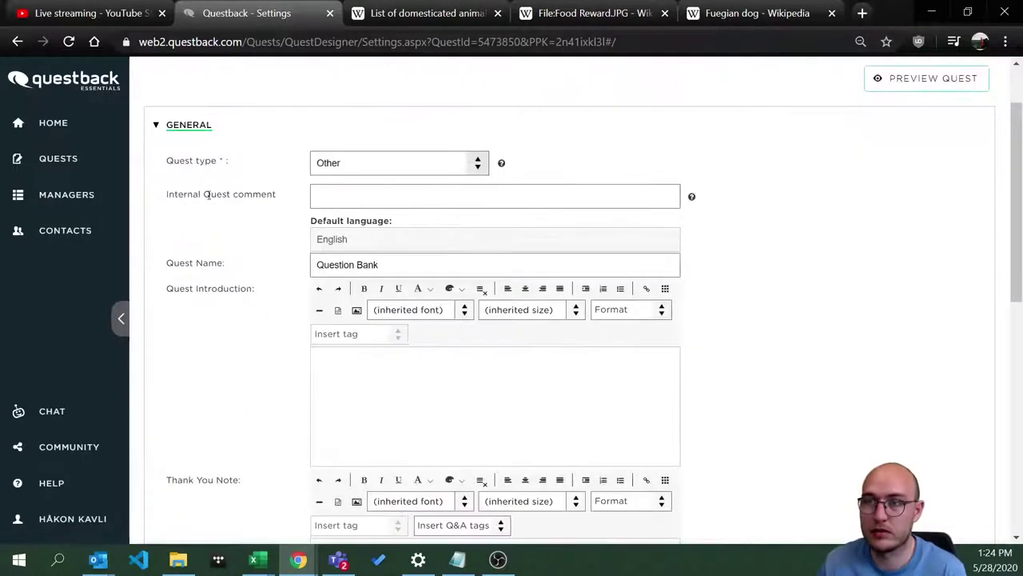
left_click(389, 201)
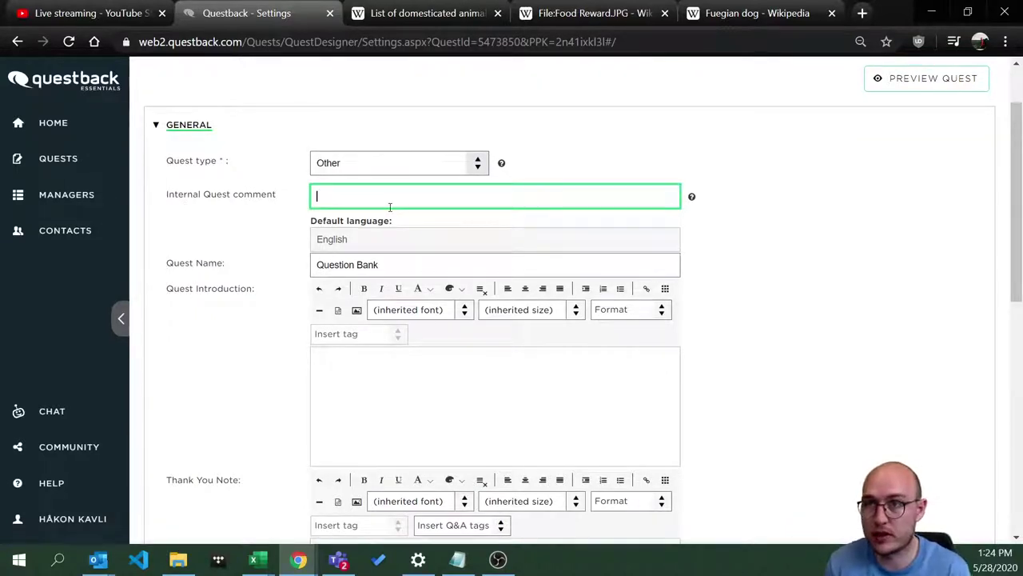
type("use")
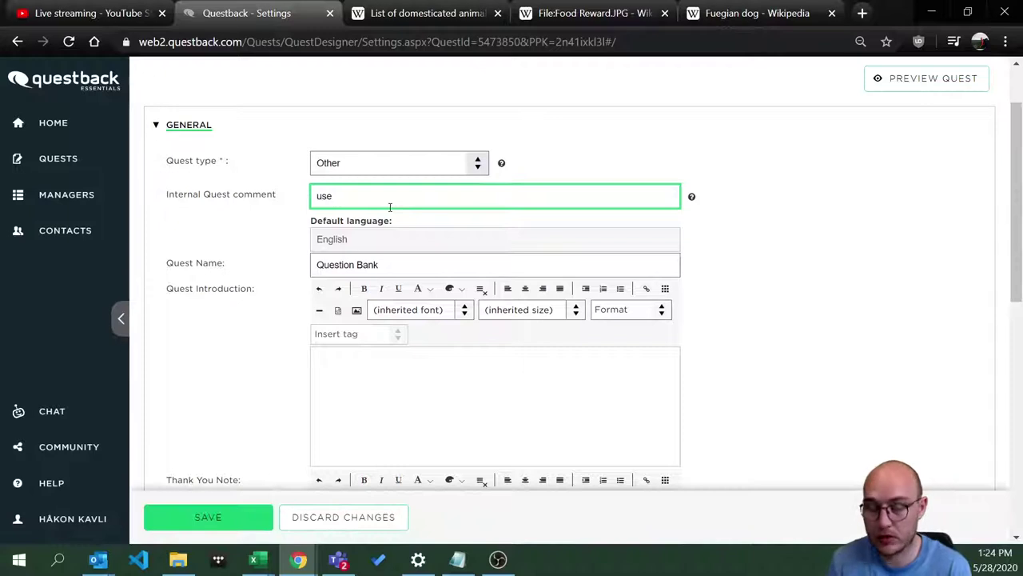
type(" this ")
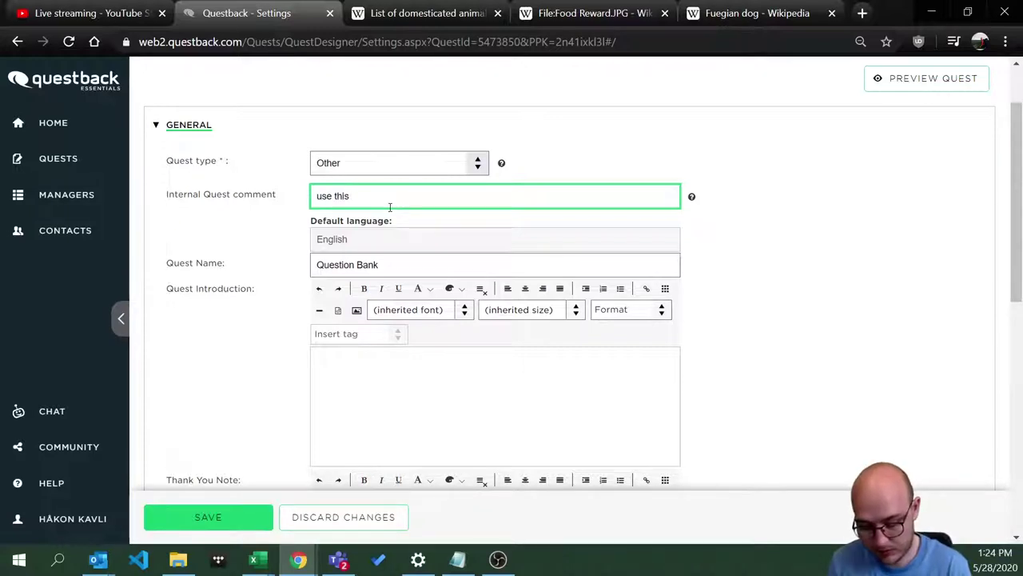
type("to reuse common questions")
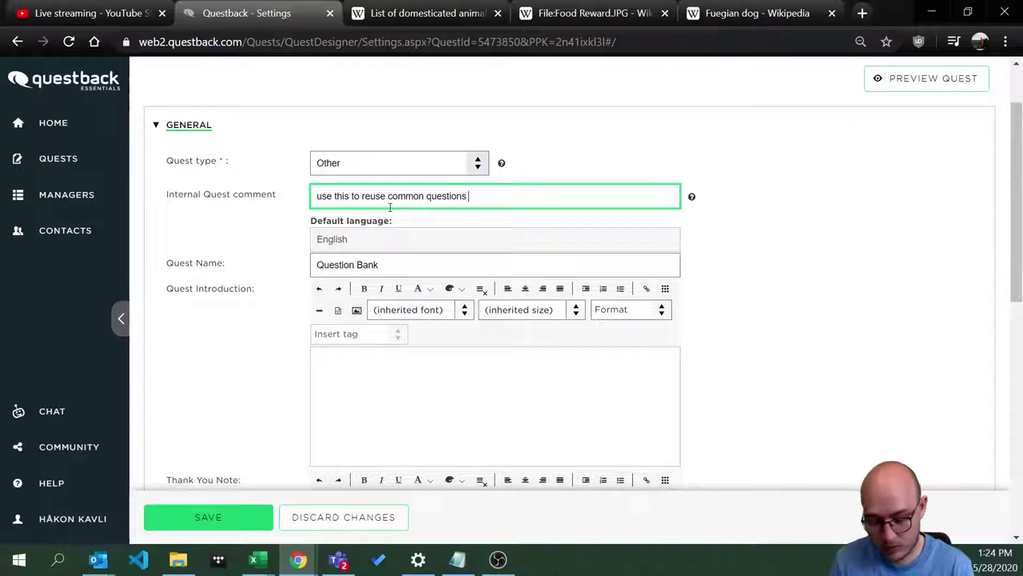
type(" we ask ou")
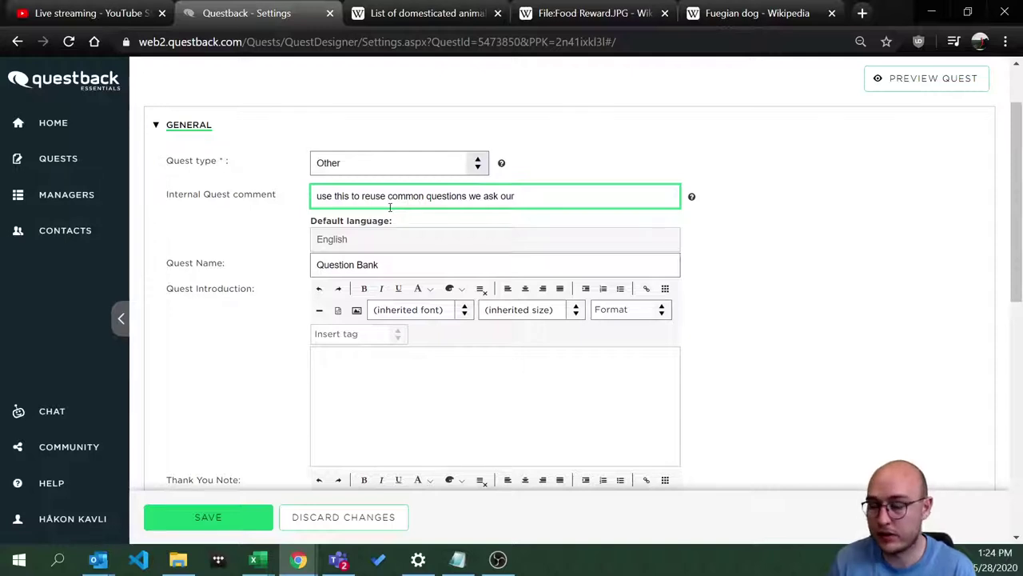
type("r")
type(" customers/empl")
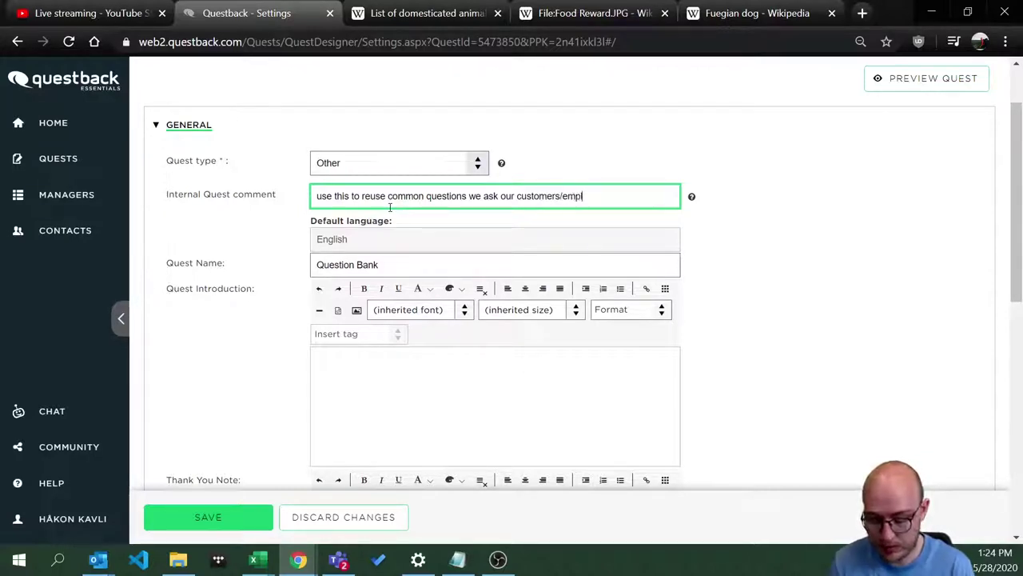
type("oyees")
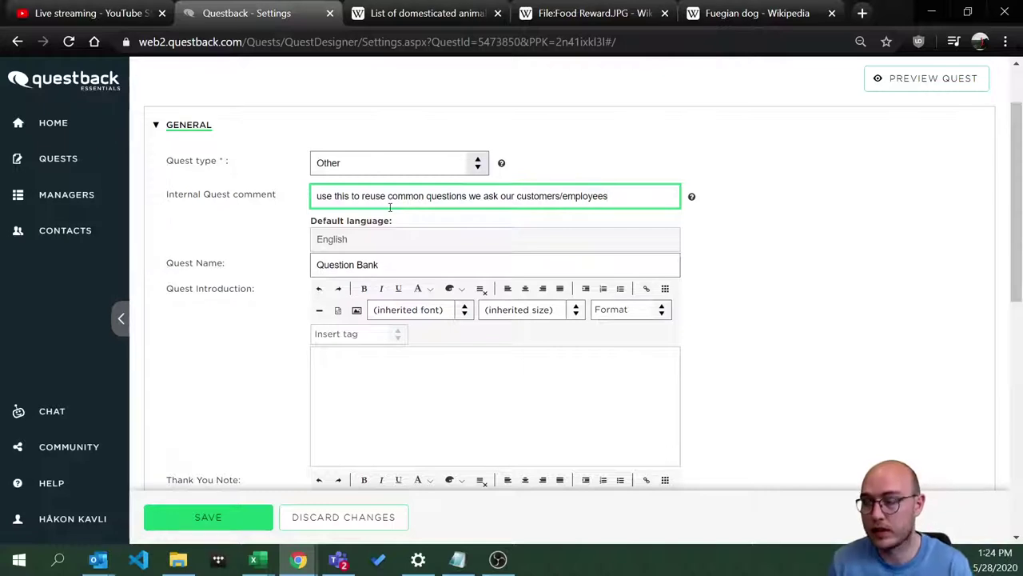
type("/other target grou")
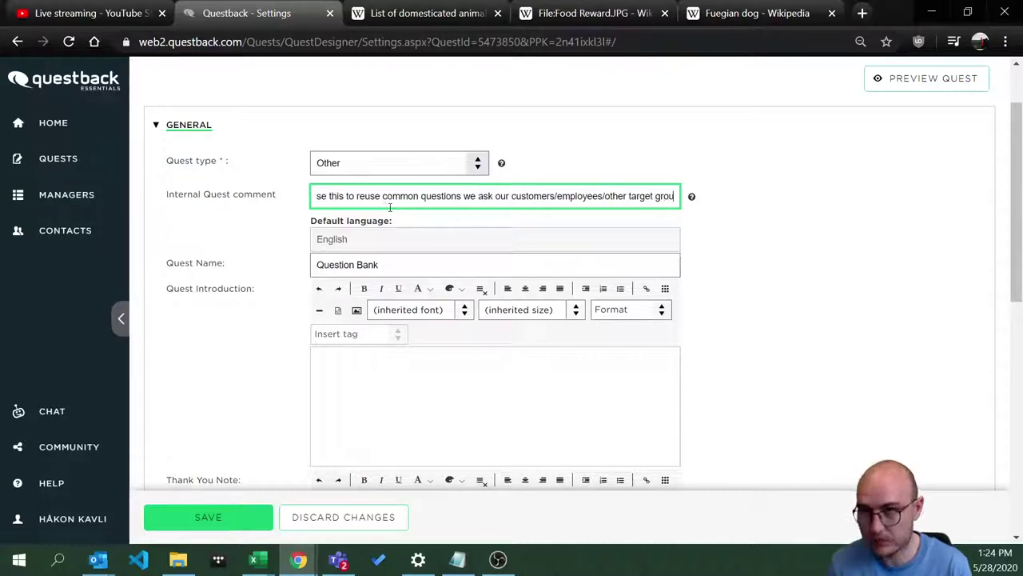
type("p")
left_click(228, 520)
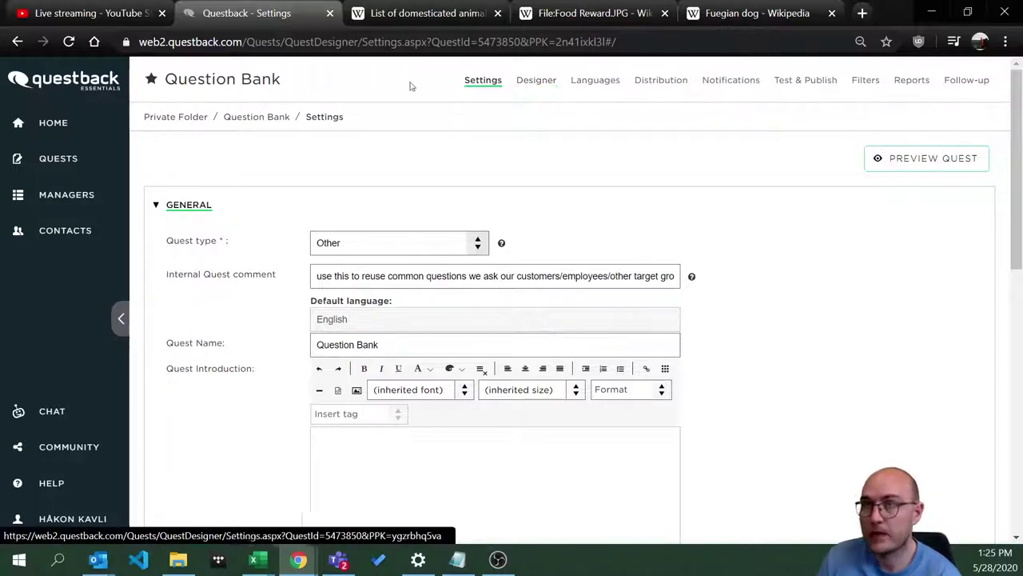
- Create a new quest from scratch titled "import questions from file" in the Private Folder
left_click(69, 133)
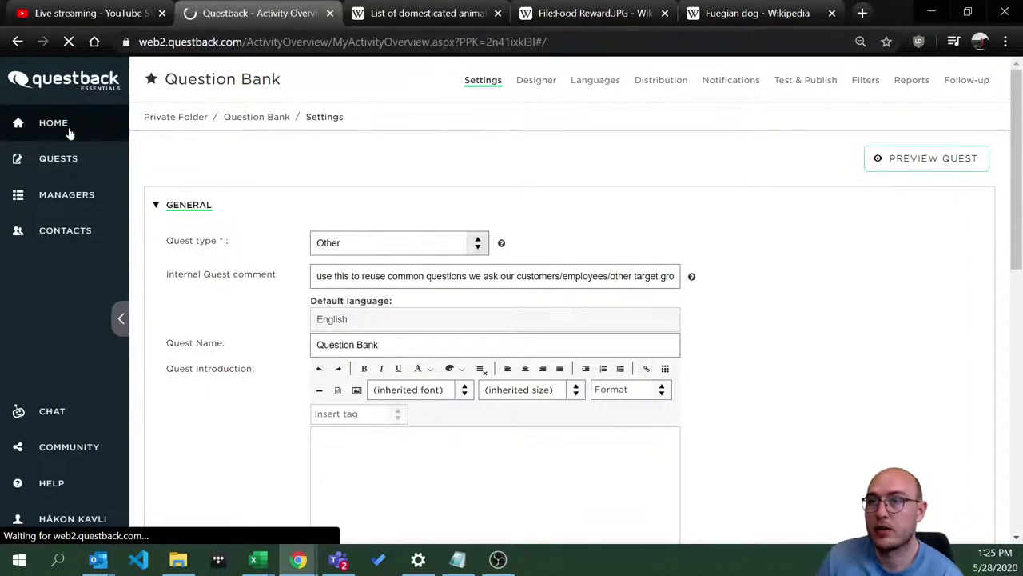
scroll(359, 352, "down", 1)
scroll(359, 353, "down", 1)
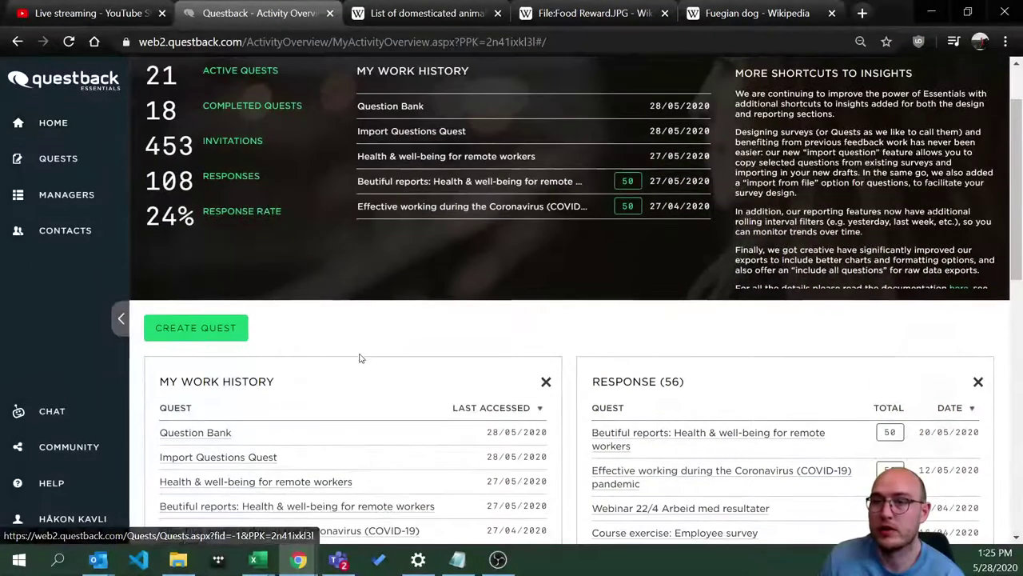
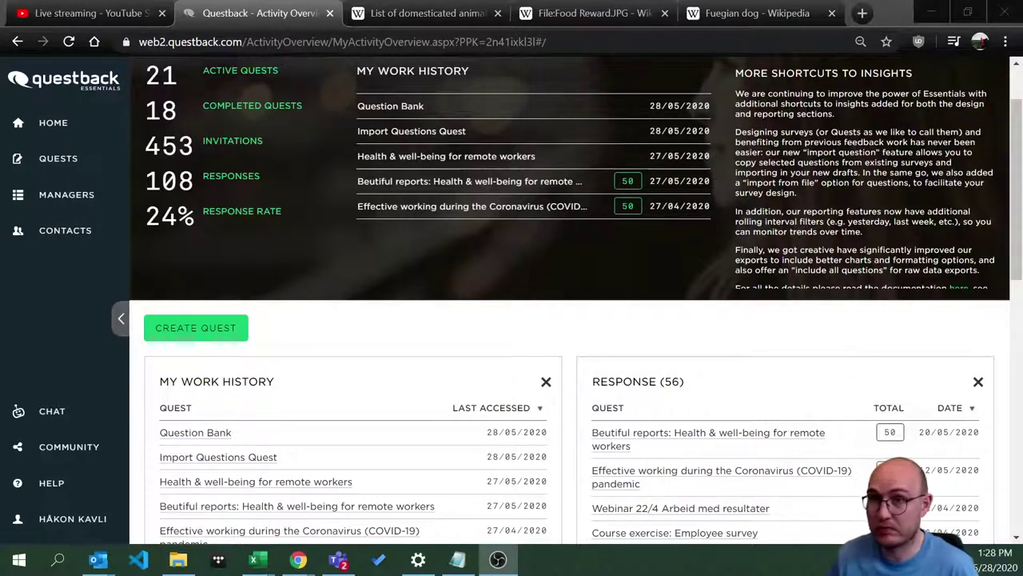
left_click(208, 334)
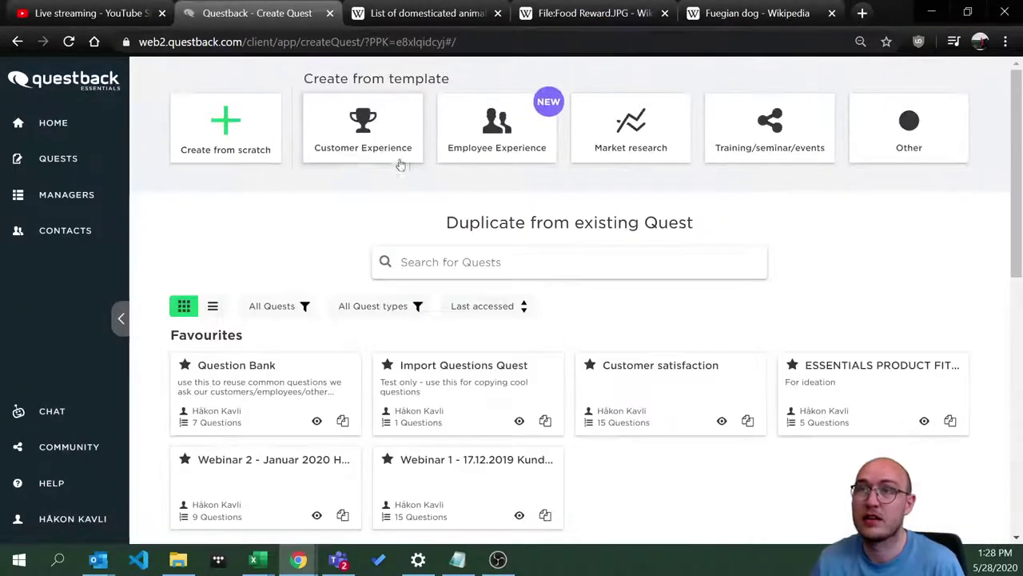
left_click(222, 149)
left_click(478, 165)
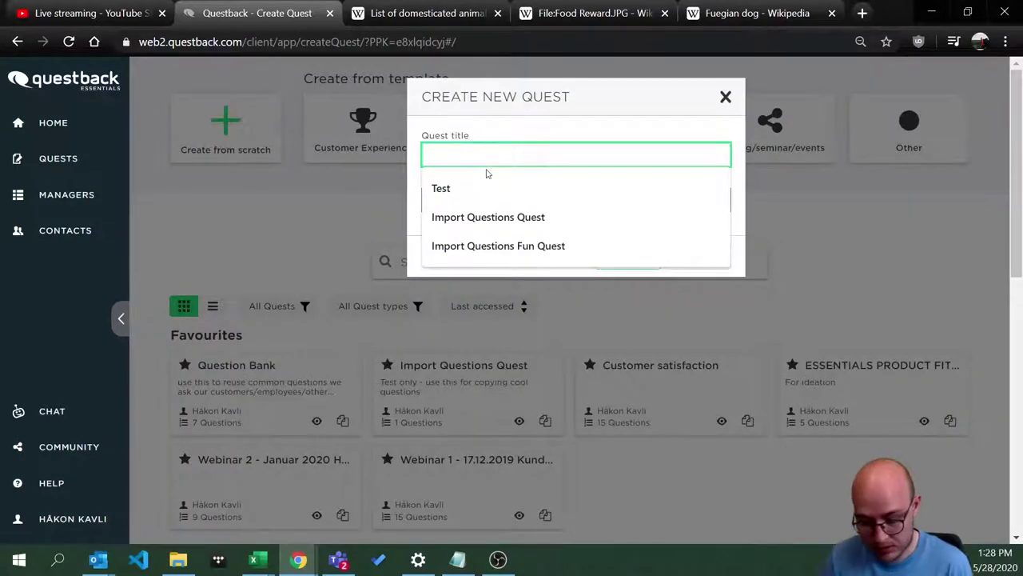
type("import questions ")
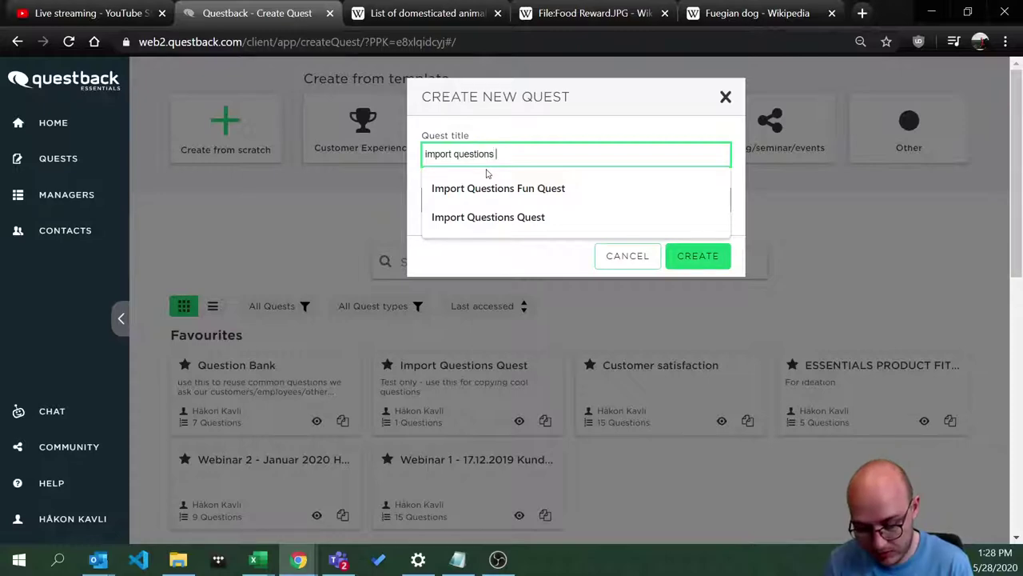
type("from file")
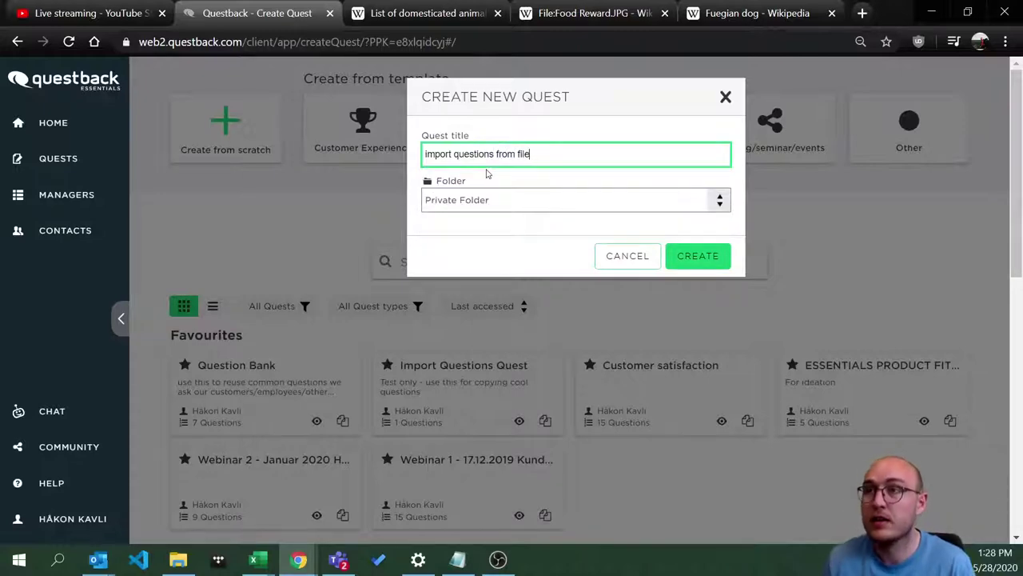
left_click(698, 256)
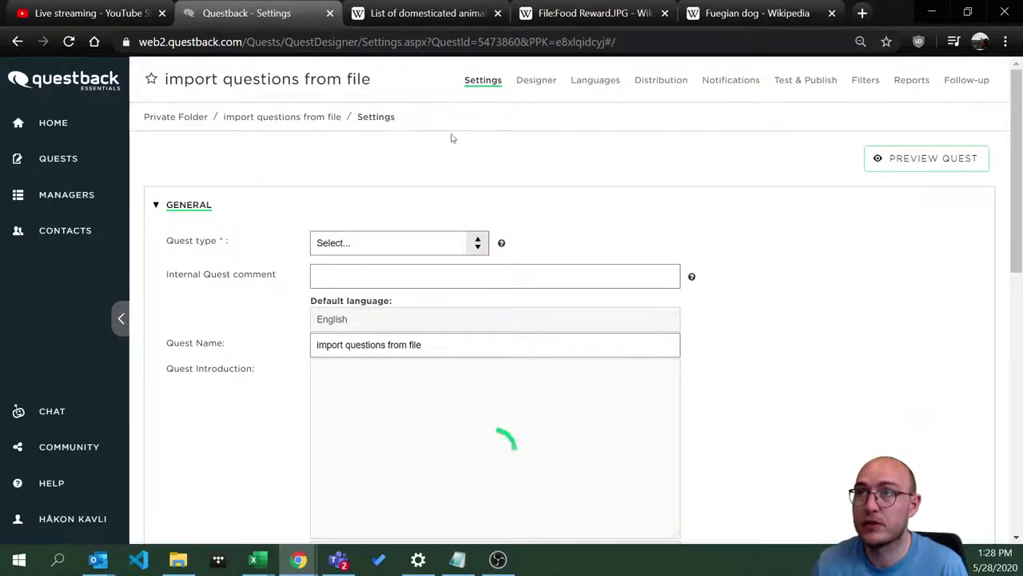
- Begin importing questions from a file in the new quest's designer and download the Excel worksheet with examples of all question types
left_click(543, 85)
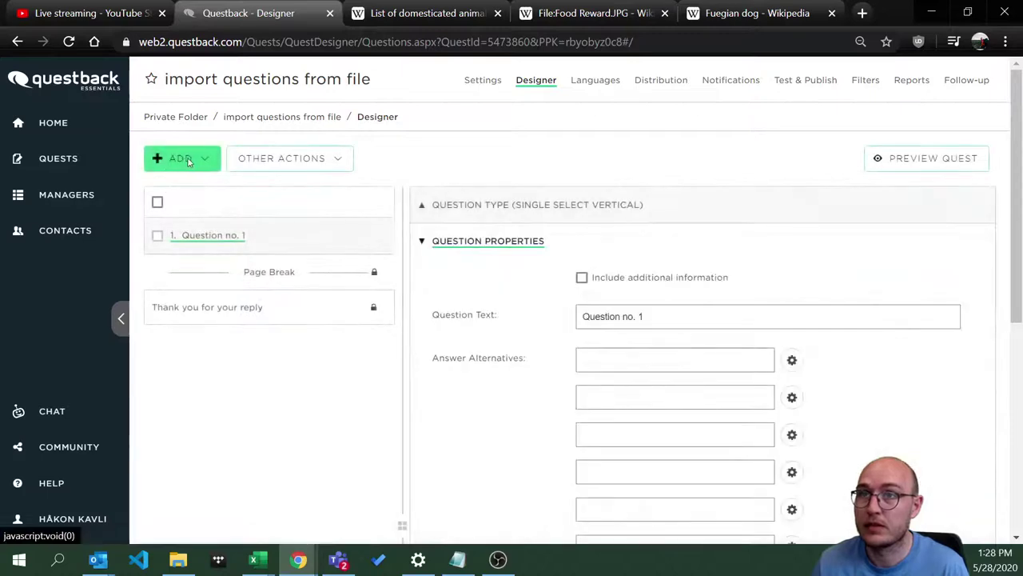
left_click(183, 159)
left_click(199, 259)
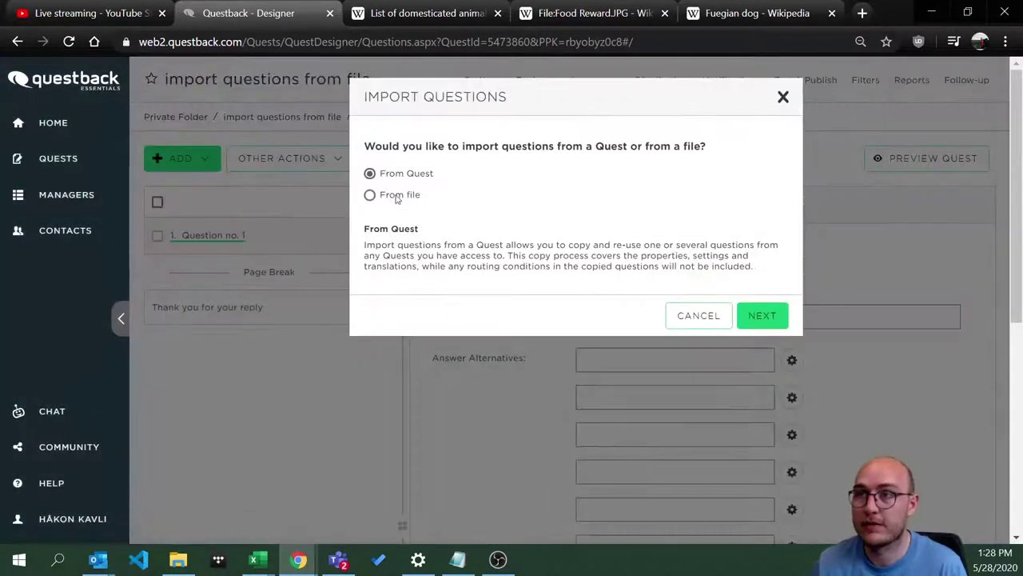
left_click(395, 197)
left_click(763, 304)
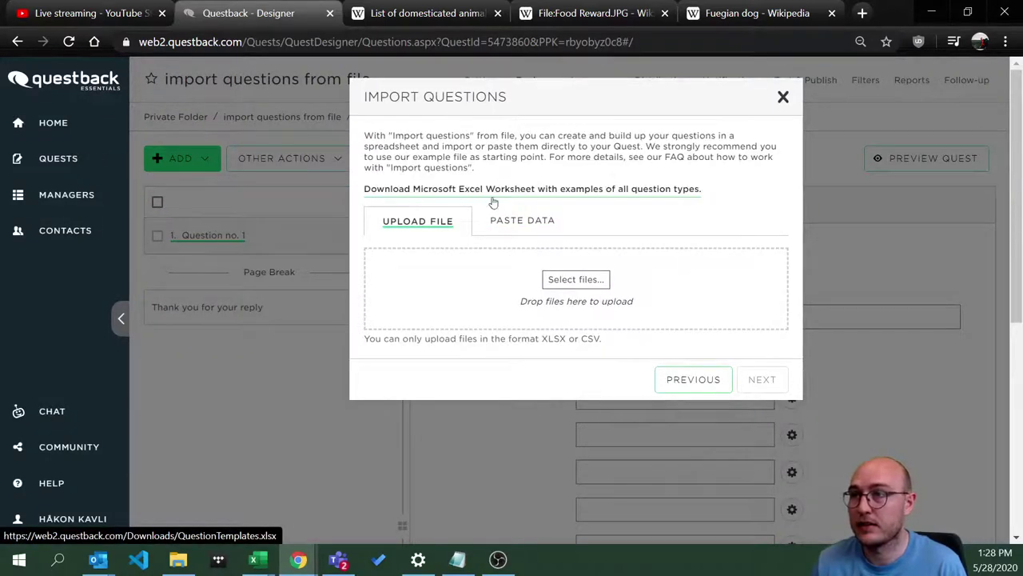
left_click(649, 193)
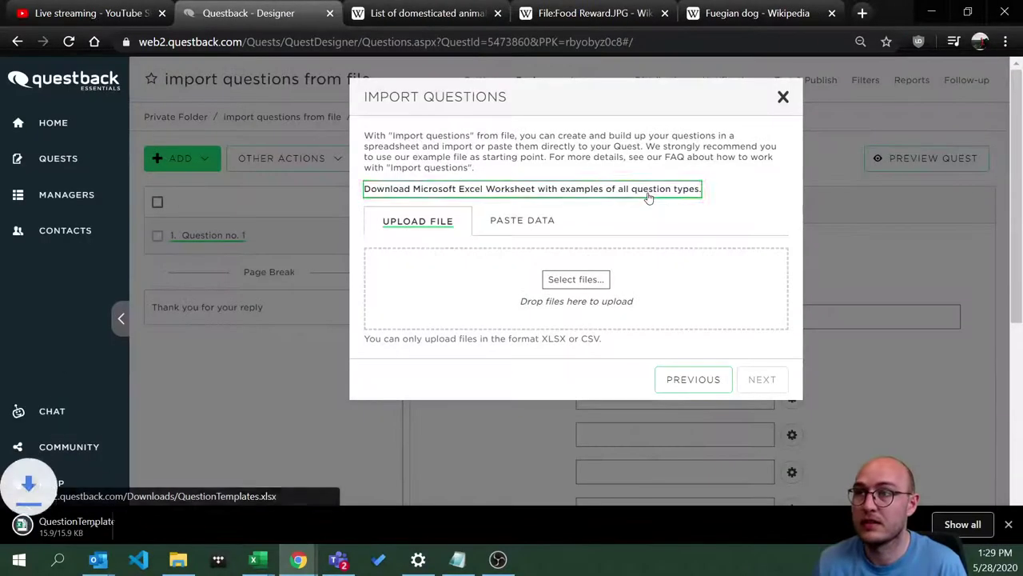
- Open the downloaded QuestionTemplates workbook in Excel, maximize its window, and enable editing
left_click(79, 526)
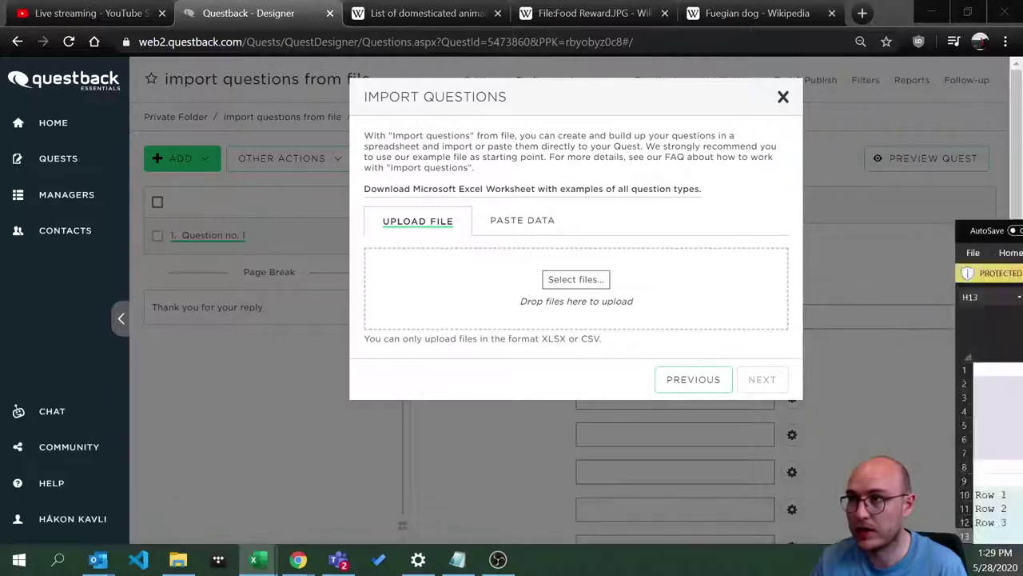
left_click_drag(799, 166, 876, 60)
left_click(851, 60)
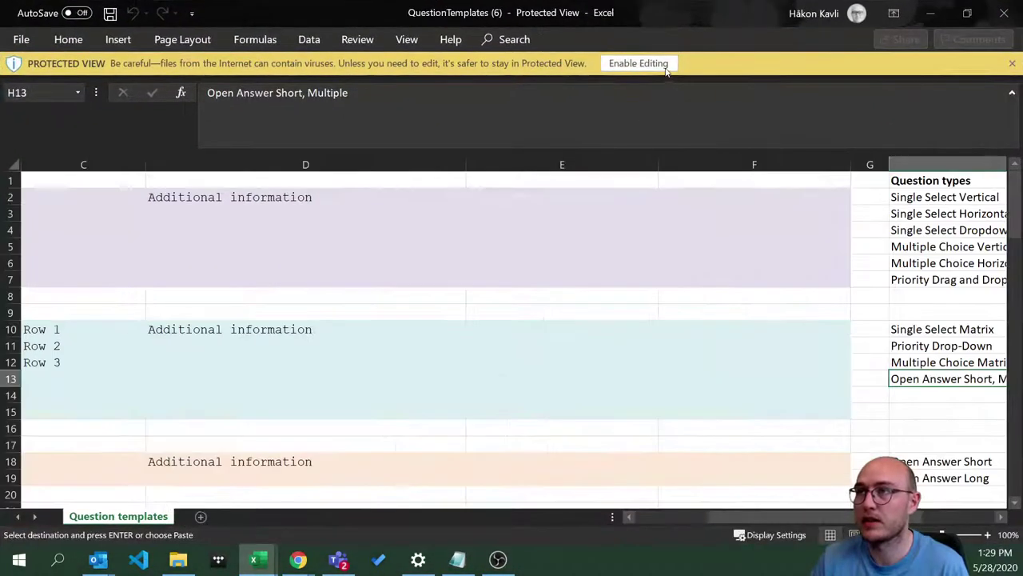
key("ctrl+c")
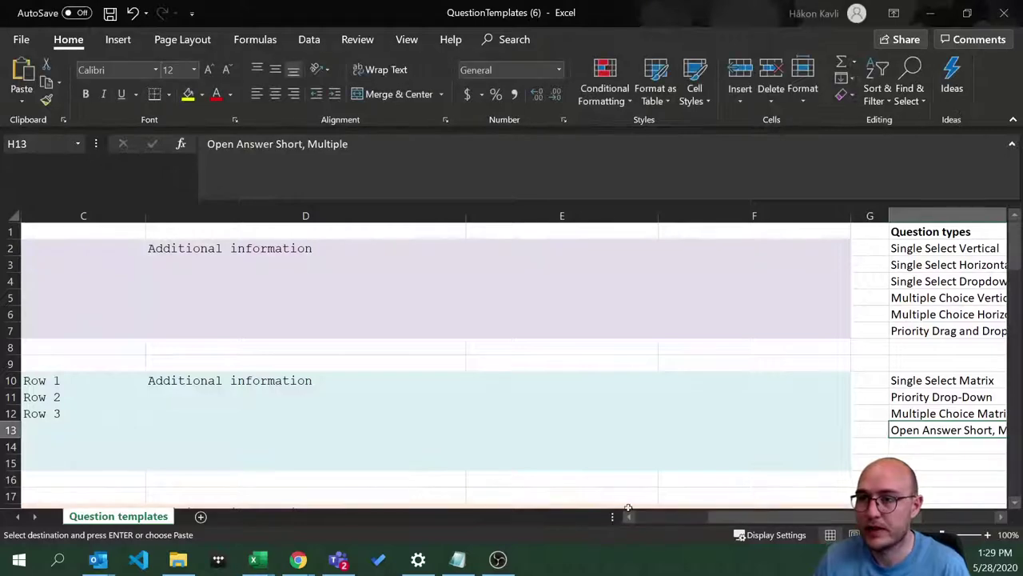
- Zoom the Question templates sheet out to 50% to view the question type examples together with their codes
left_click_drag(735, 516, 664, 516)
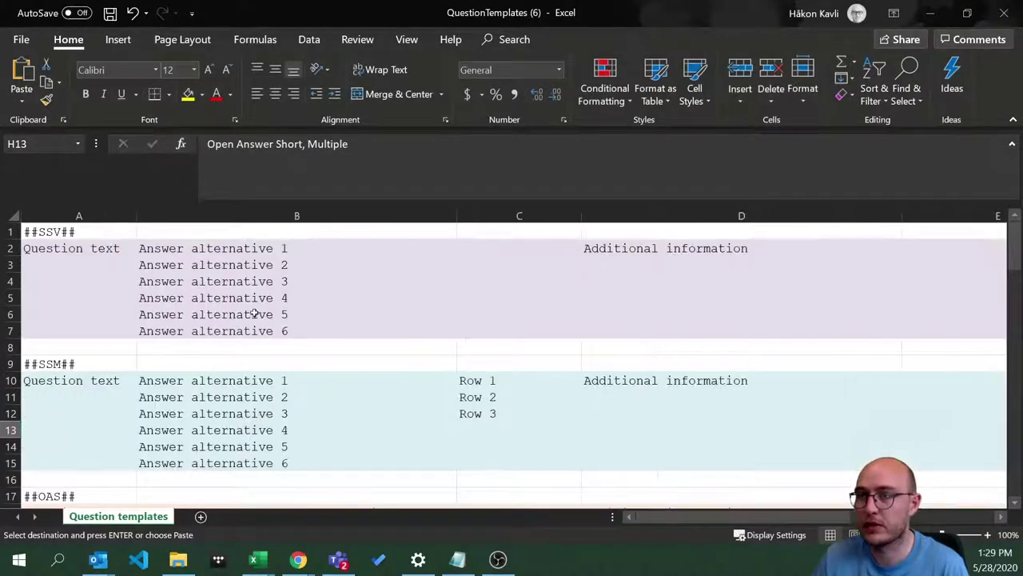
key("ctrl+minus")
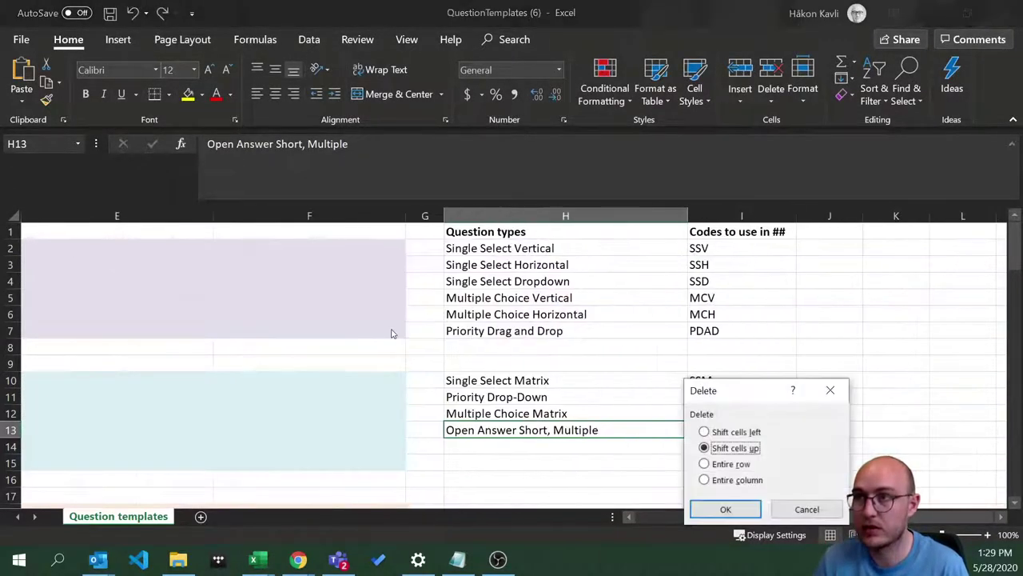
left_click(800, 508)
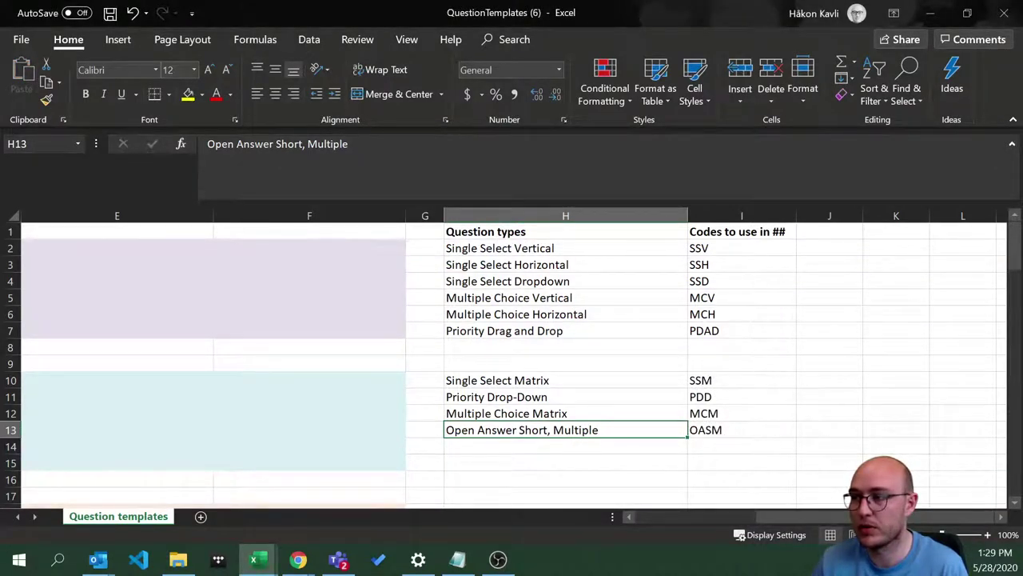
key("ctrl+alt+minus")
key("ctrl+alt+minus")
key("ctrl+alt+minus")
key("ctrl+alt+minus")
key("ctrl+alt+minus")
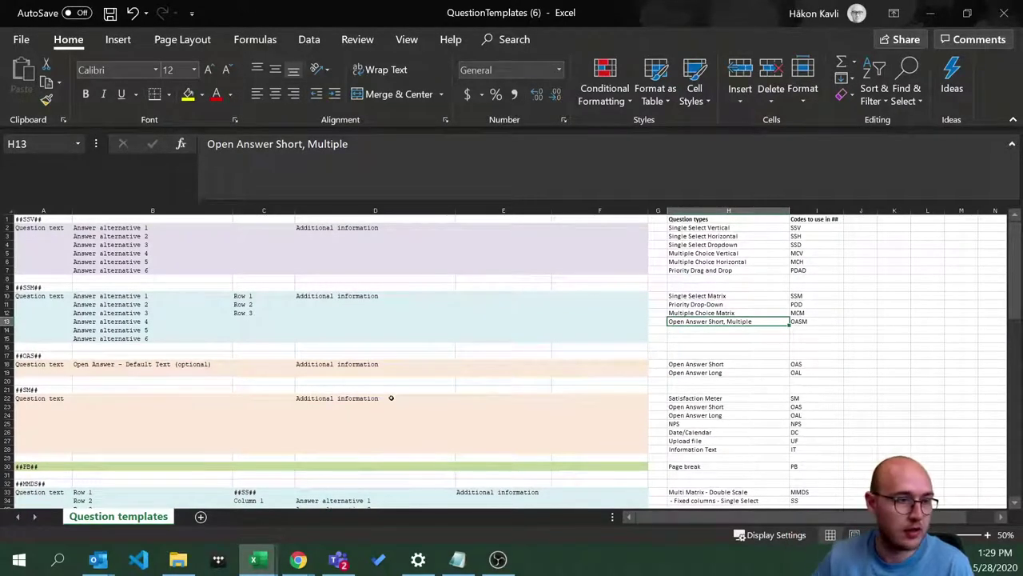
- Examine how the template blocks lay out question text, answer alternatives and additional information beneath their ## codes
left_click(142, 269)
key("Up")
key("Up")
key("Up")
key("Up")
key("Left")
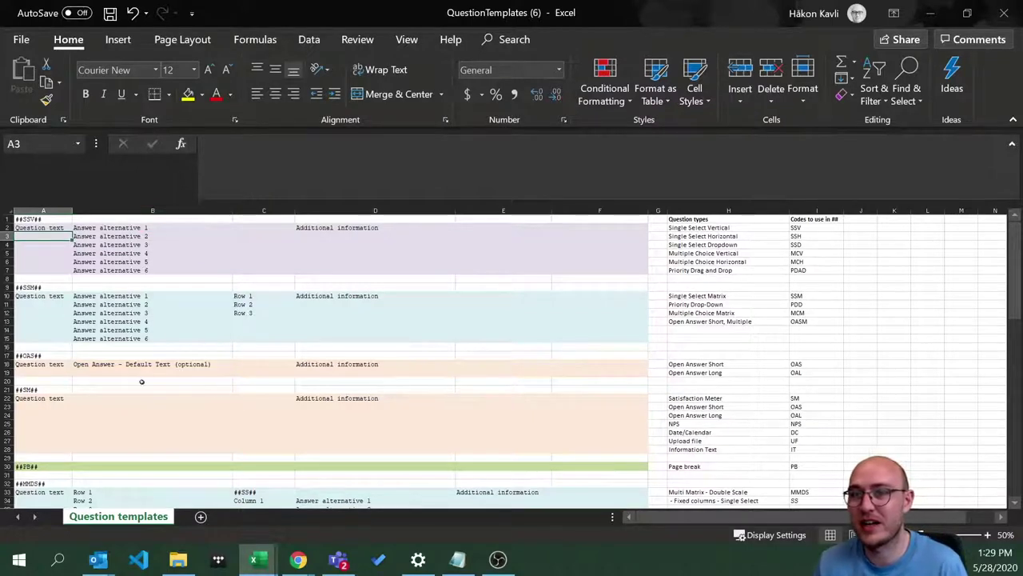
left_click(36, 365)
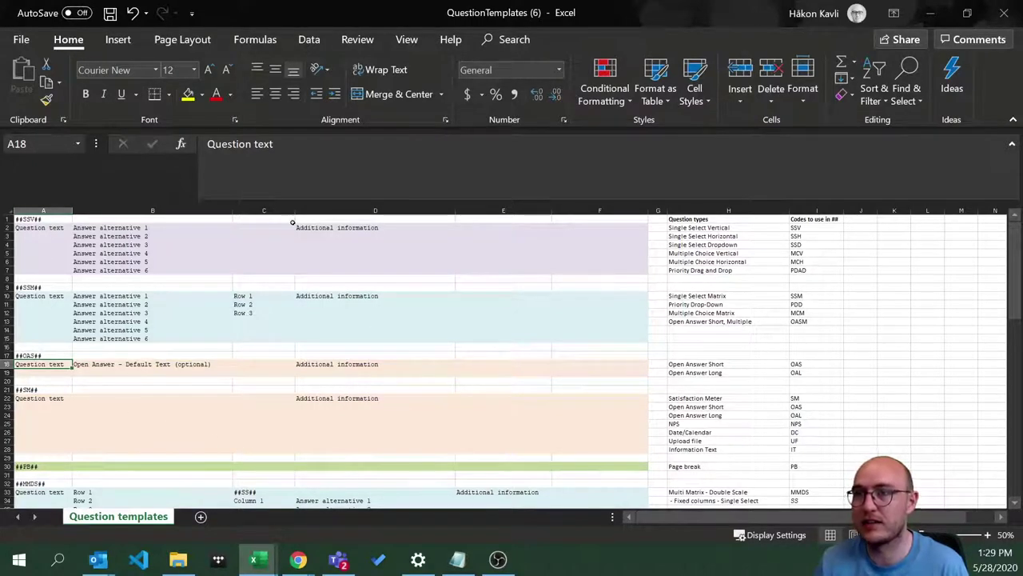
scroll(134, 344, "down", 6)
scroll(132, 384, "down", 6)
scroll(130, 392, "up", 11)
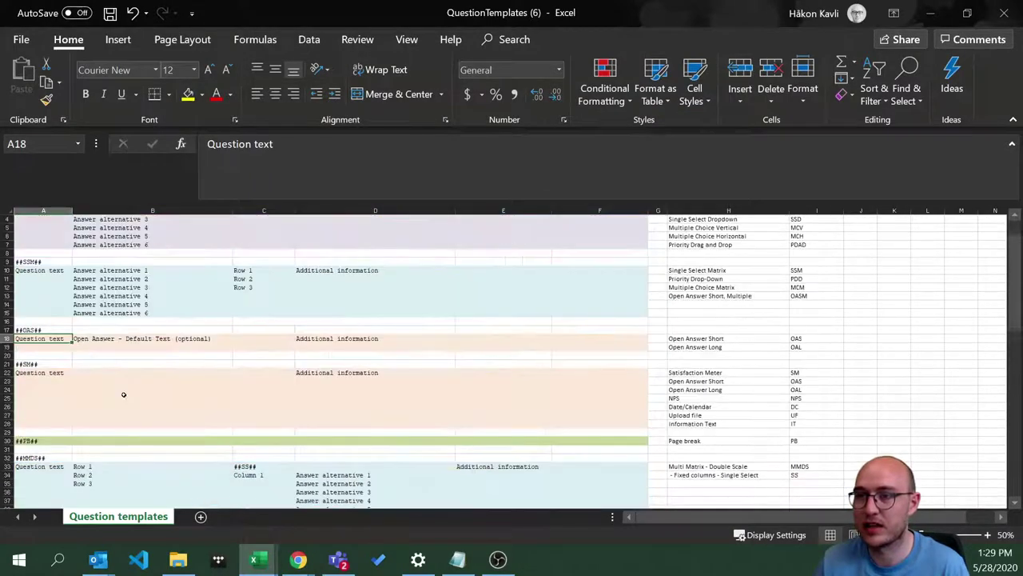
scroll(123, 392, "up", 1)
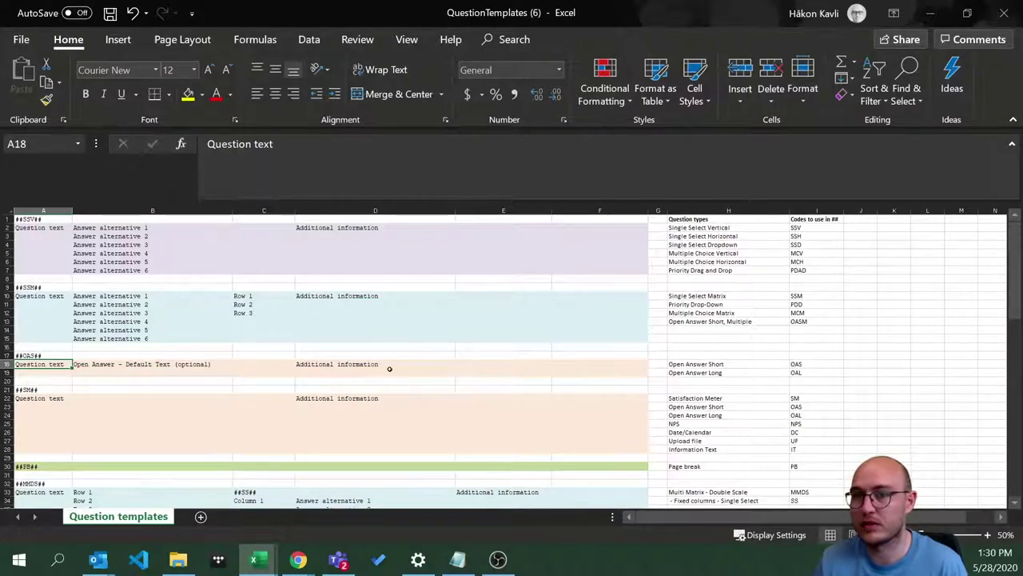
- Copy the ##OAS## open answer example in A17:D18 of the Question templates sheet
left_click_drag(405, 362, 44, 356)
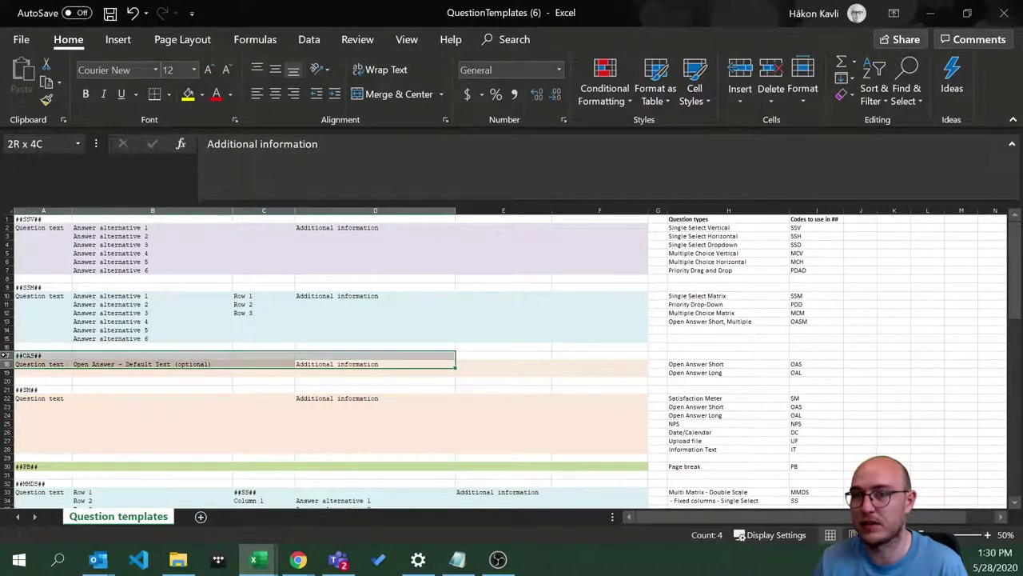
right_click(50, 361)
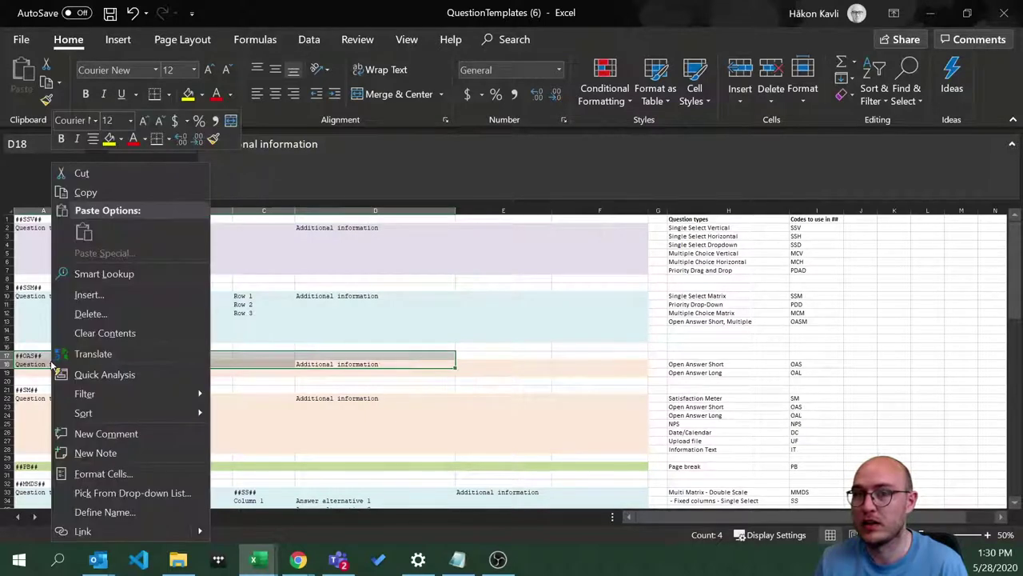
left_click(86, 193)
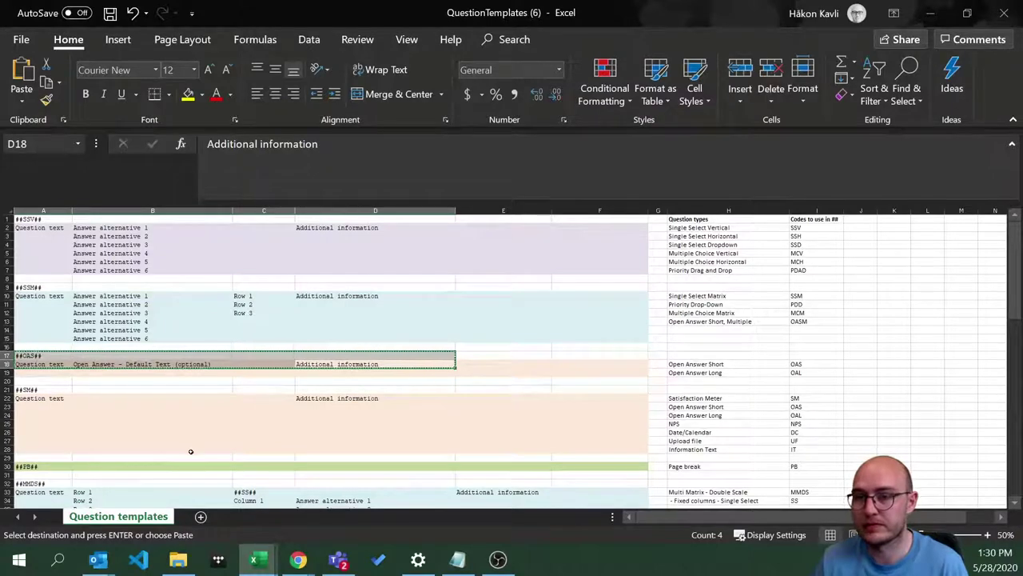
- Add a worksheet named "mtQuestions" and move it in front of the Question templates sheet
left_click(199, 516)
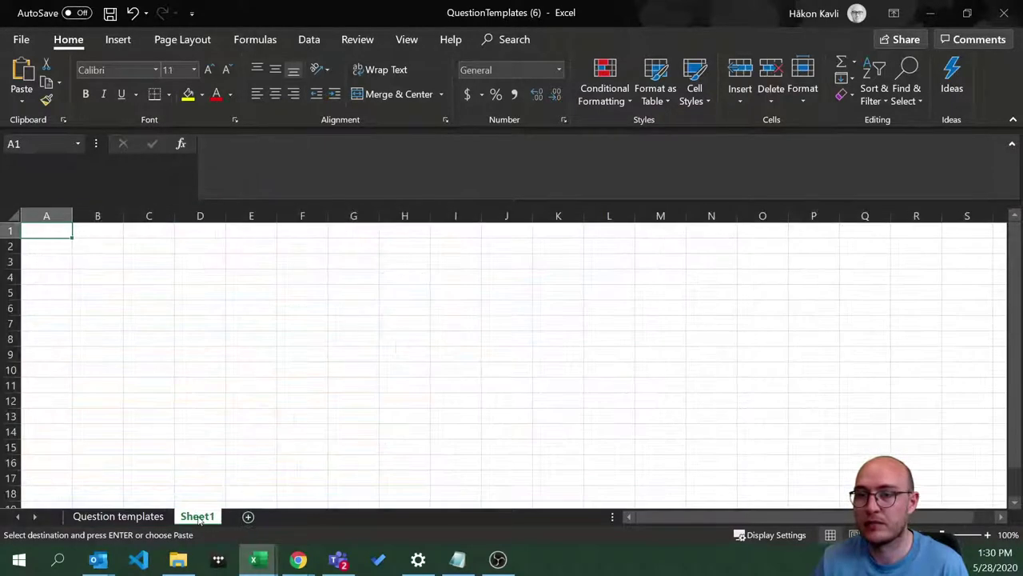
double_click(199, 516)
type("m")
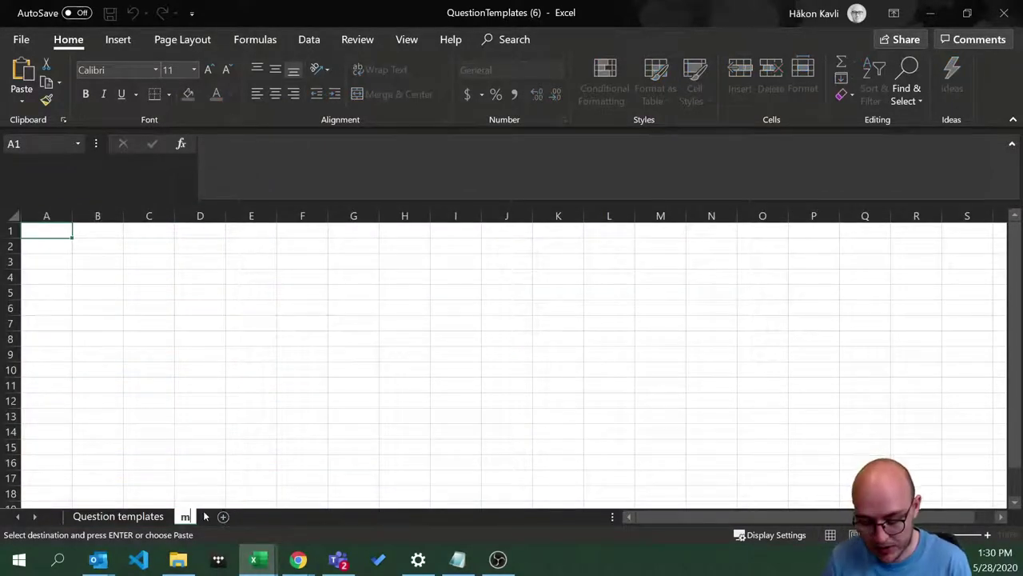
type("tQuestions")
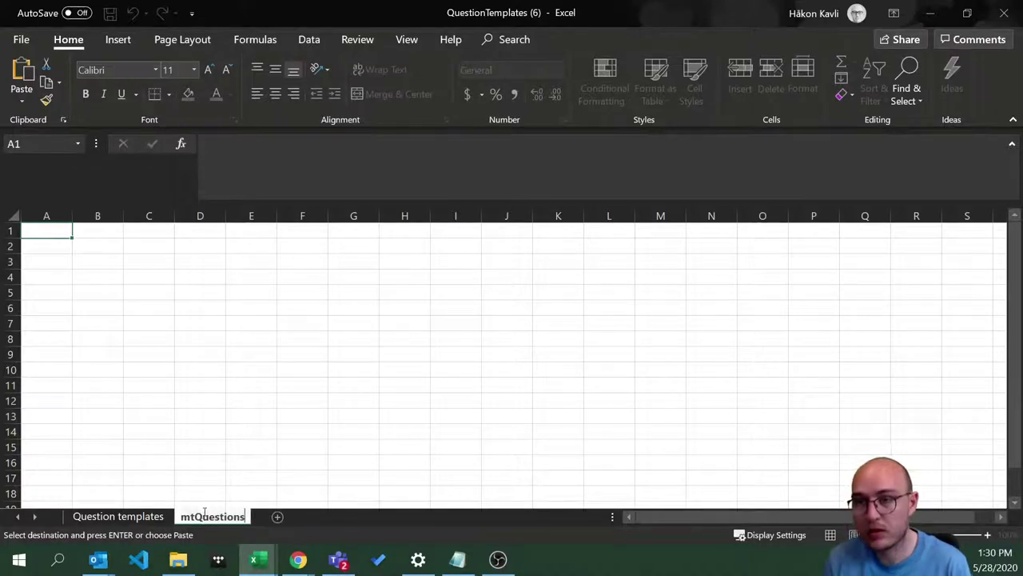
key("Return")
left_click_drag(220, 507, 80, 525)
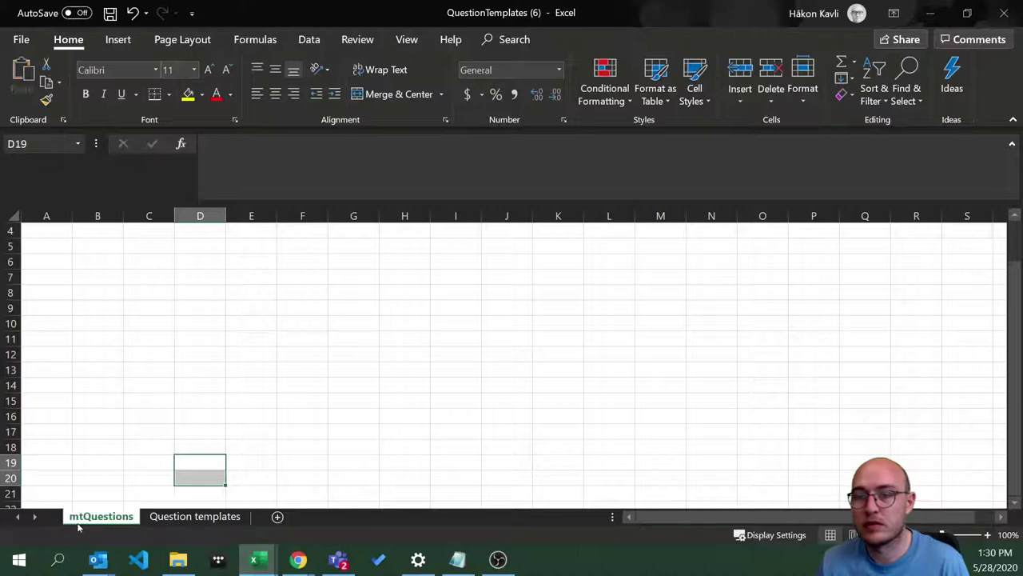
- Rename the mtQuestions worksheet as "myQuestions"
right_click(96, 521)
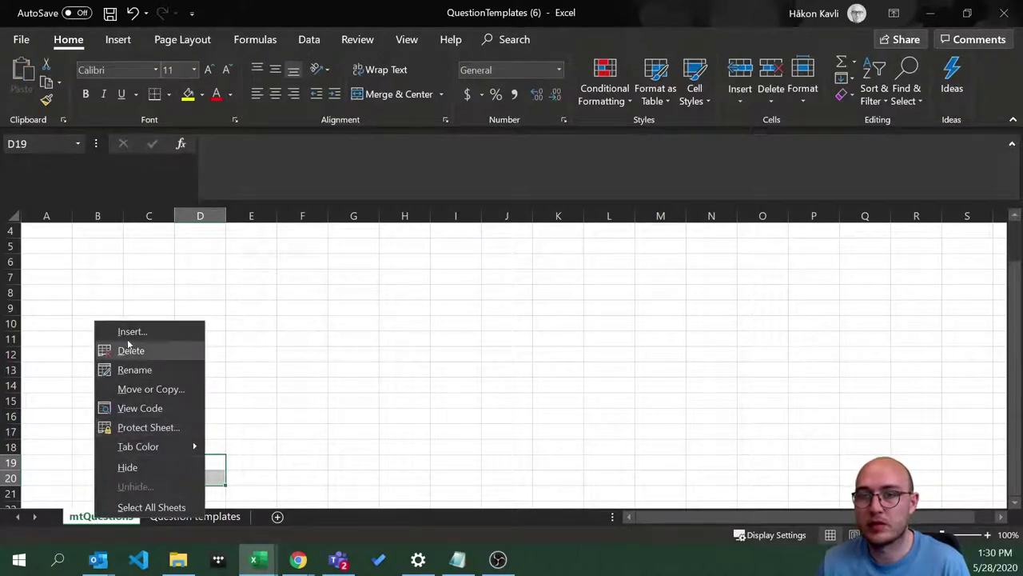
left_click(127, 369)
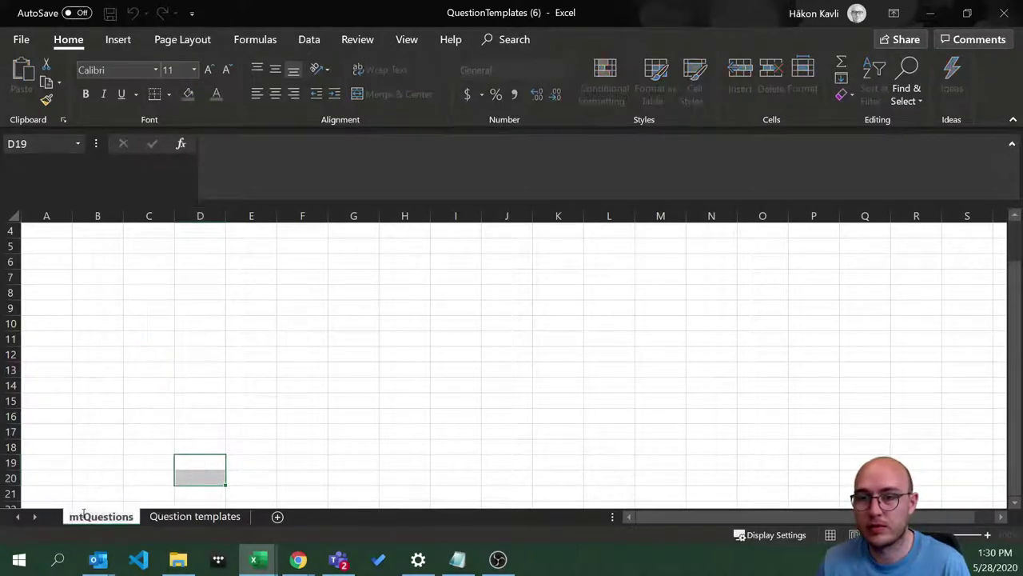
key("Delete")
type("y")
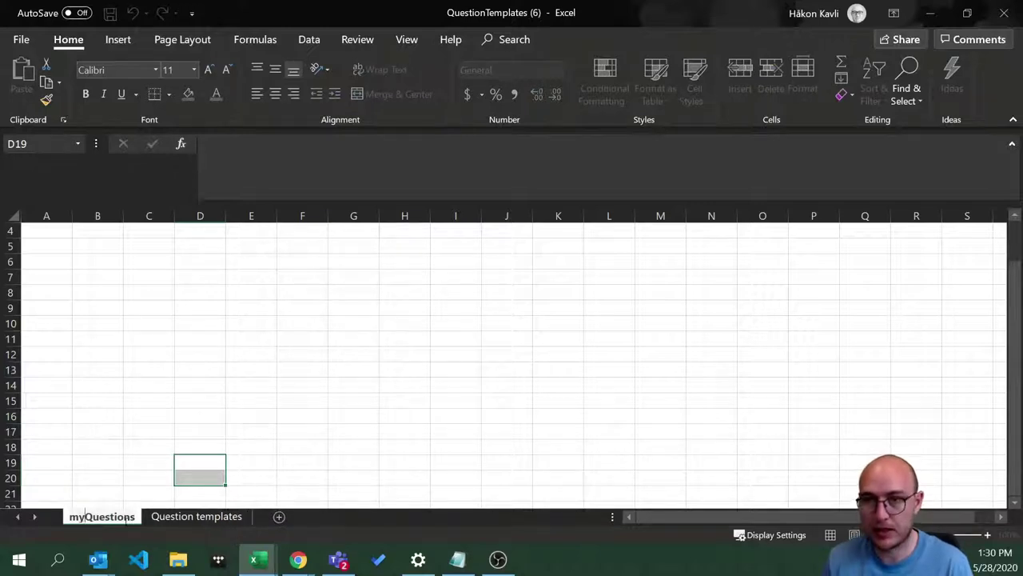
key("Return")
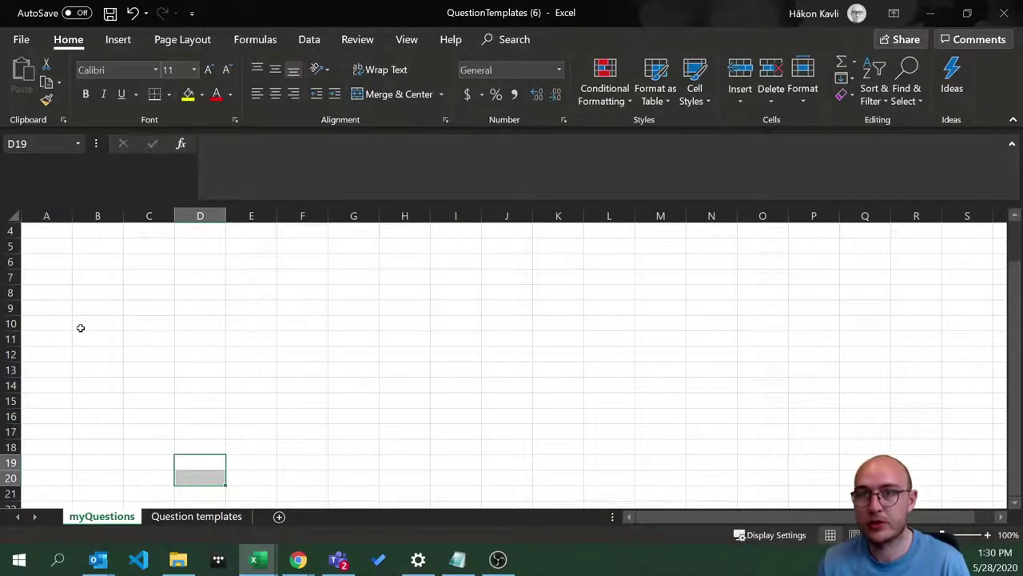
- Copy the selected ##OAS## block from Question templates into cell A1 of myQuestions and autofit column A
scroll(59, 257, "up", 1)
left_click(41, 230)
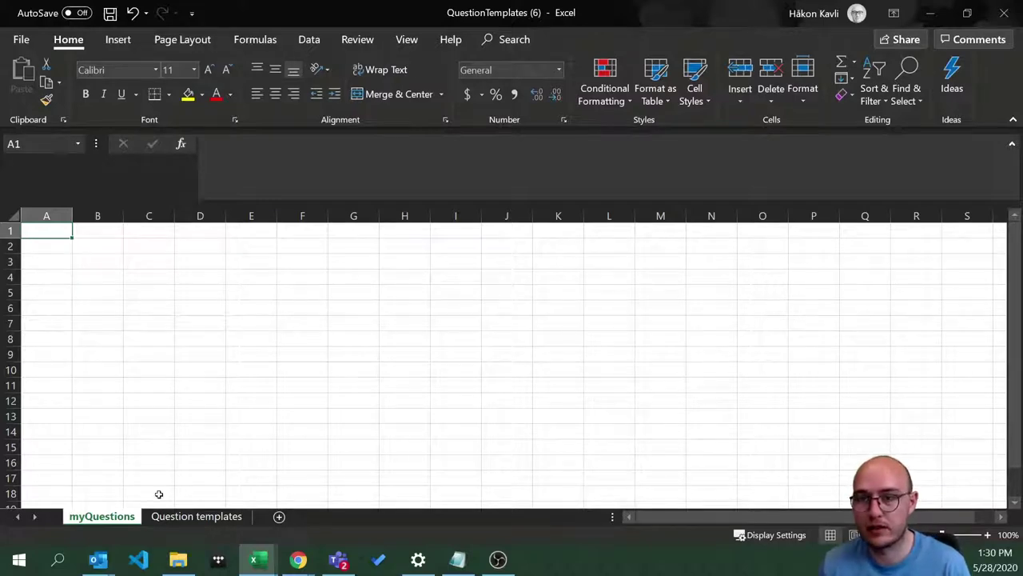
left_click(196, 517)
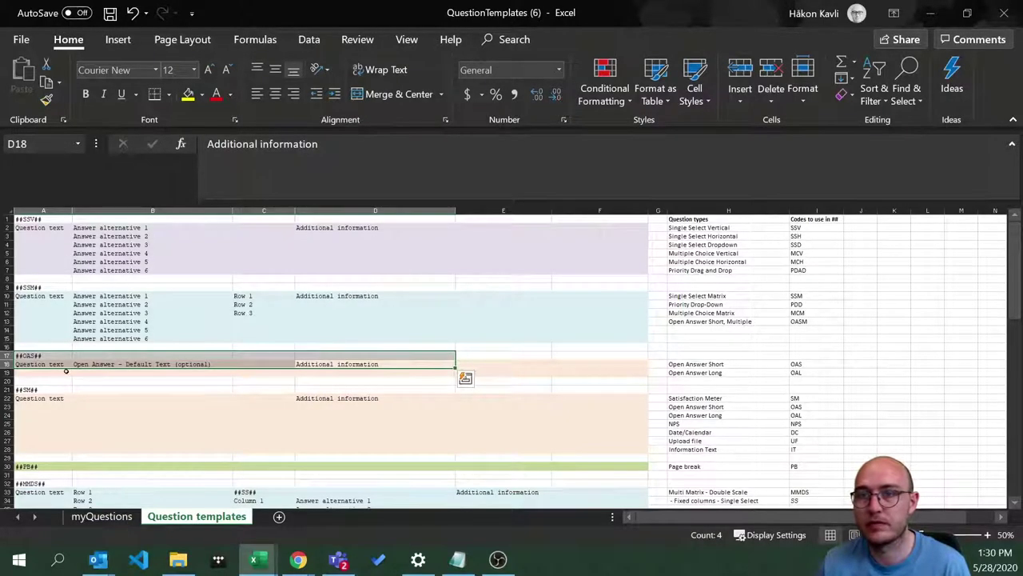
right_click(67, 360)
left_click(100, 192)
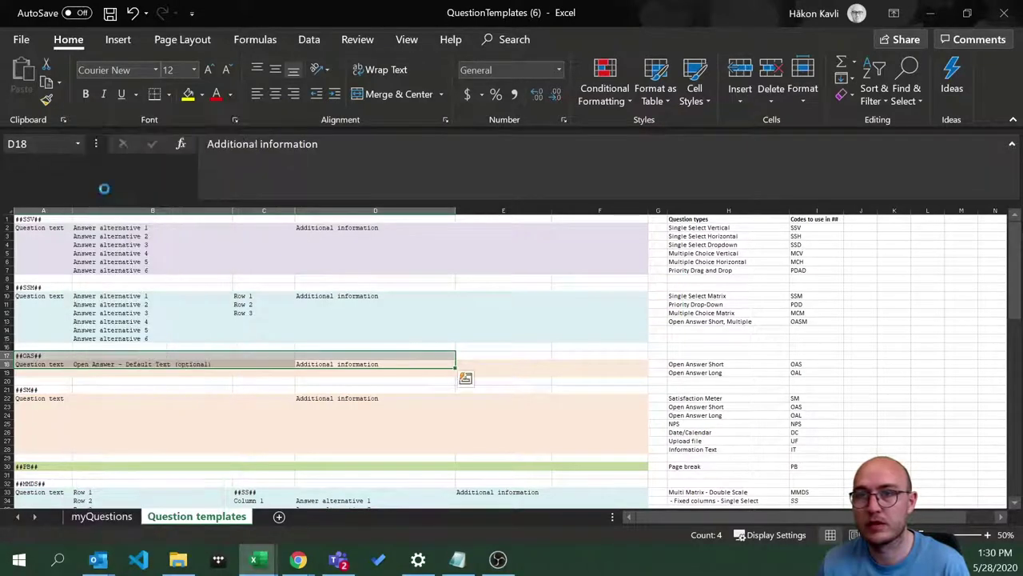
left_click(101, 517)
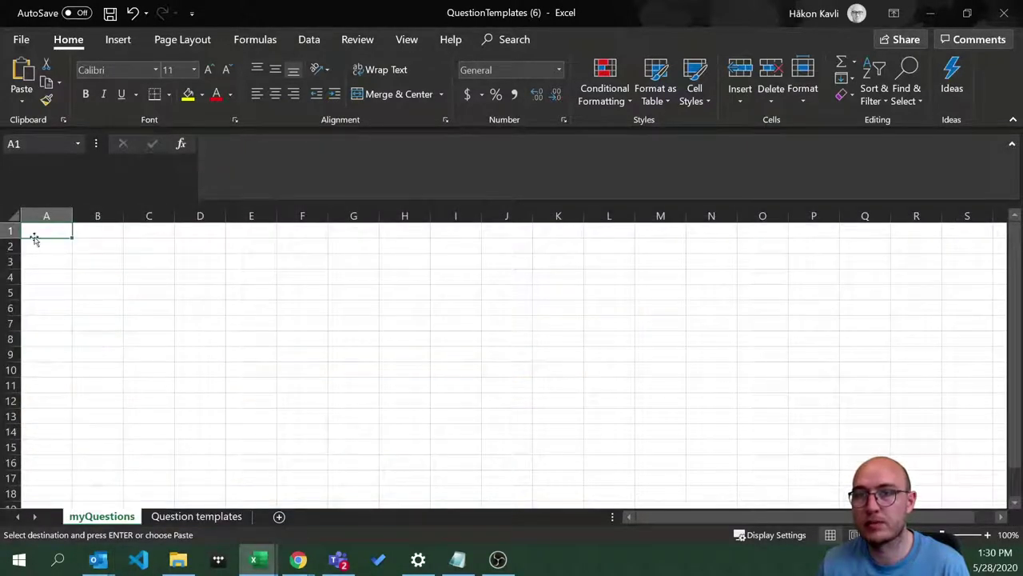
key("ctrl+v")
left_click(47, 291)
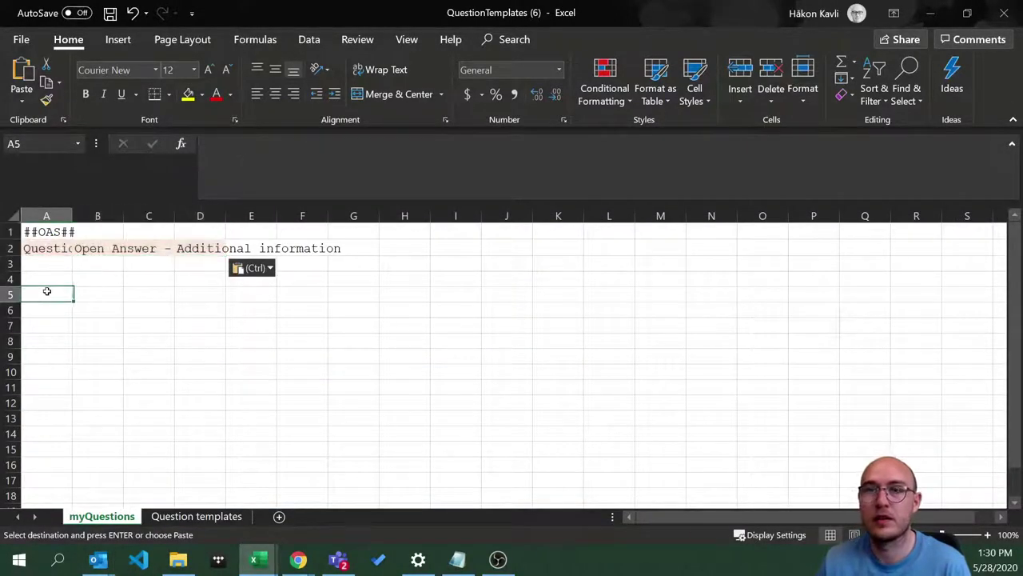
double_click(71, 210)
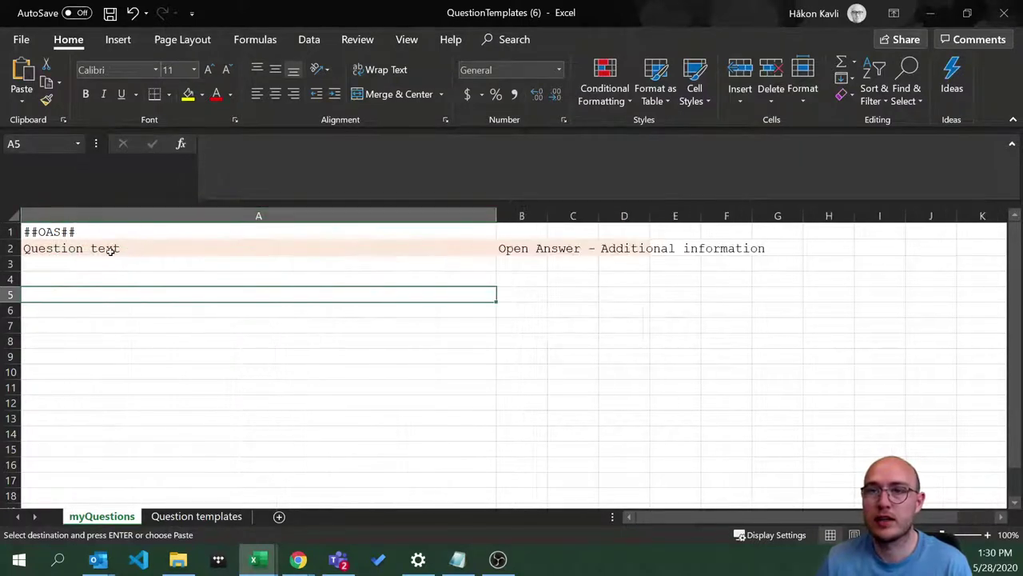
- Replace the question text in A2 of myQuestions with "Please comment:"
left_click(174, 247)
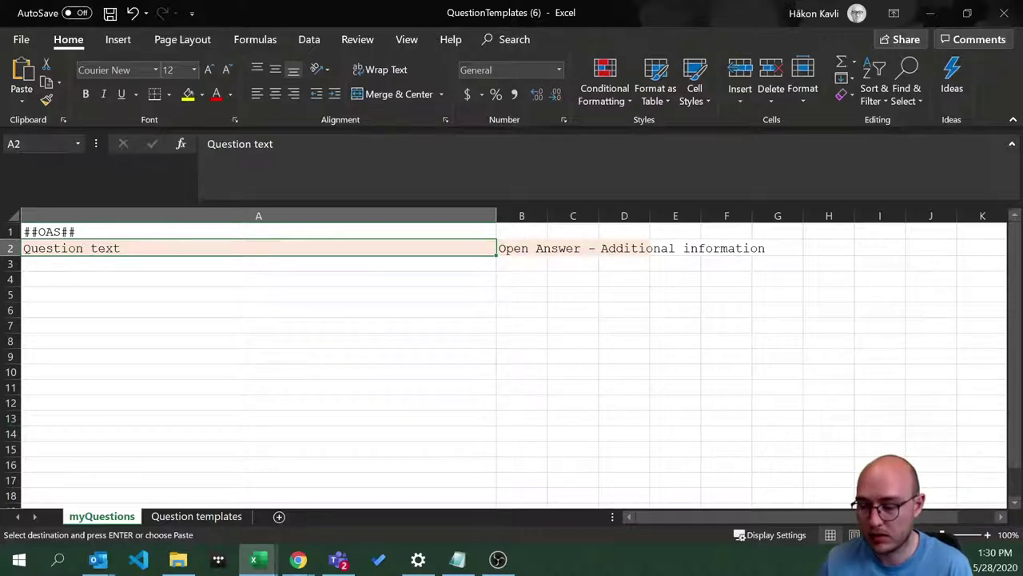
key("alt+Tab")
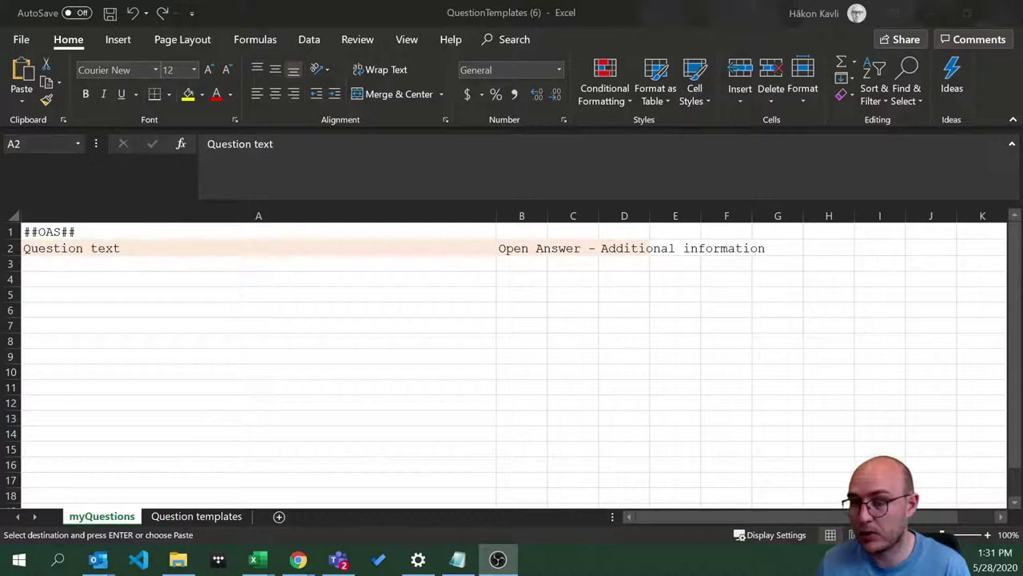
left_click(152, 241)
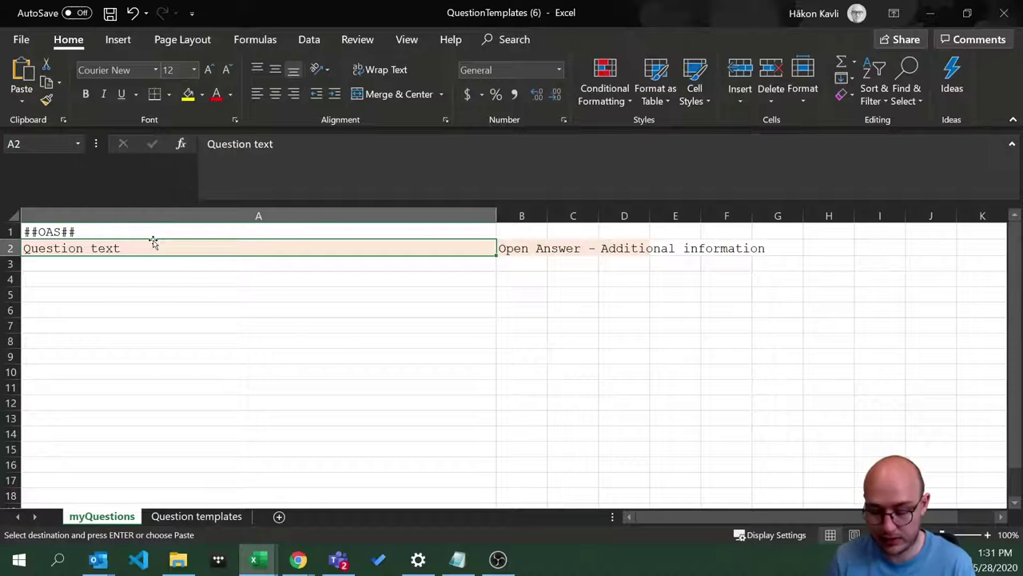
type("Plea")
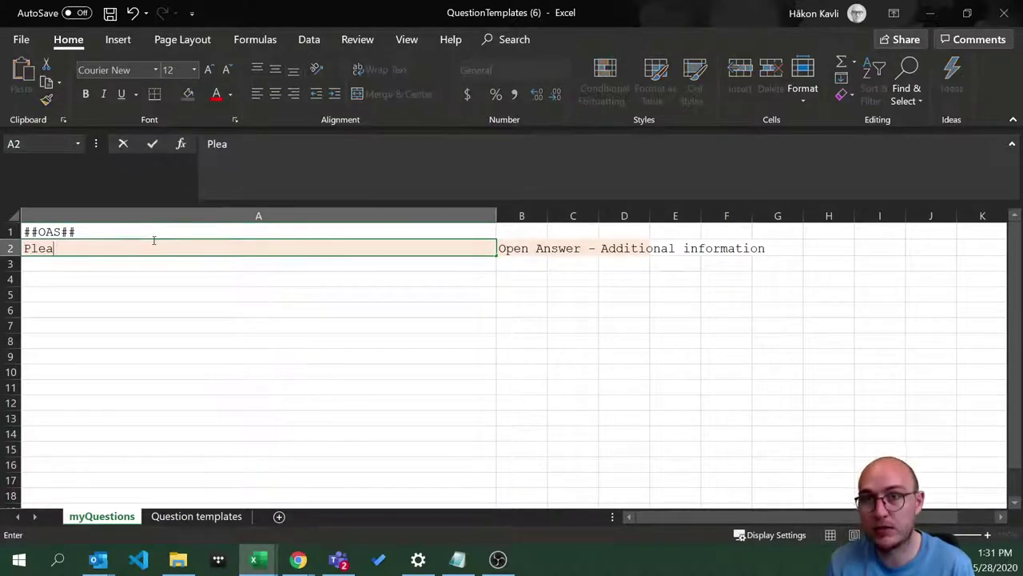
type("s")
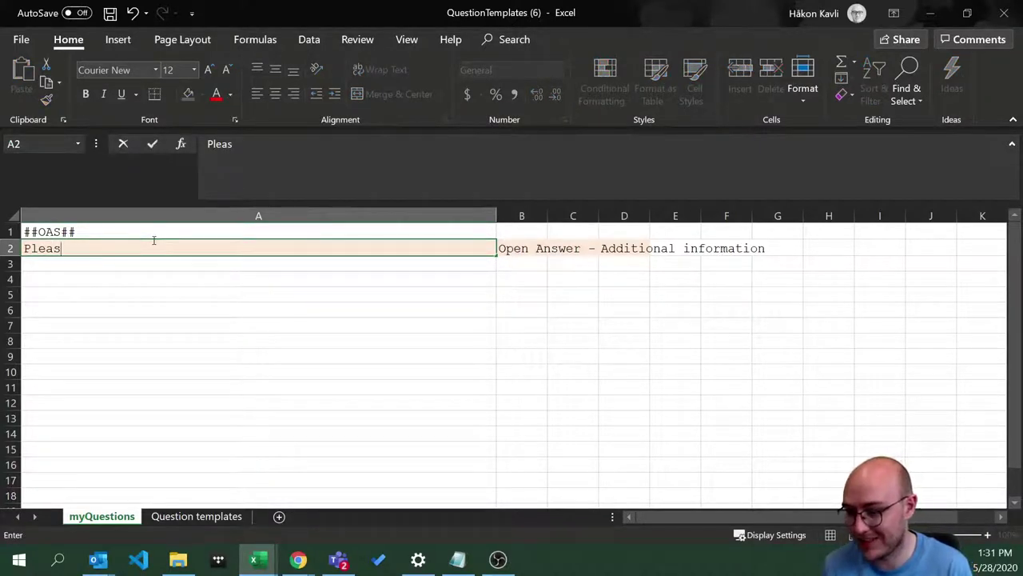
type("e comment:")
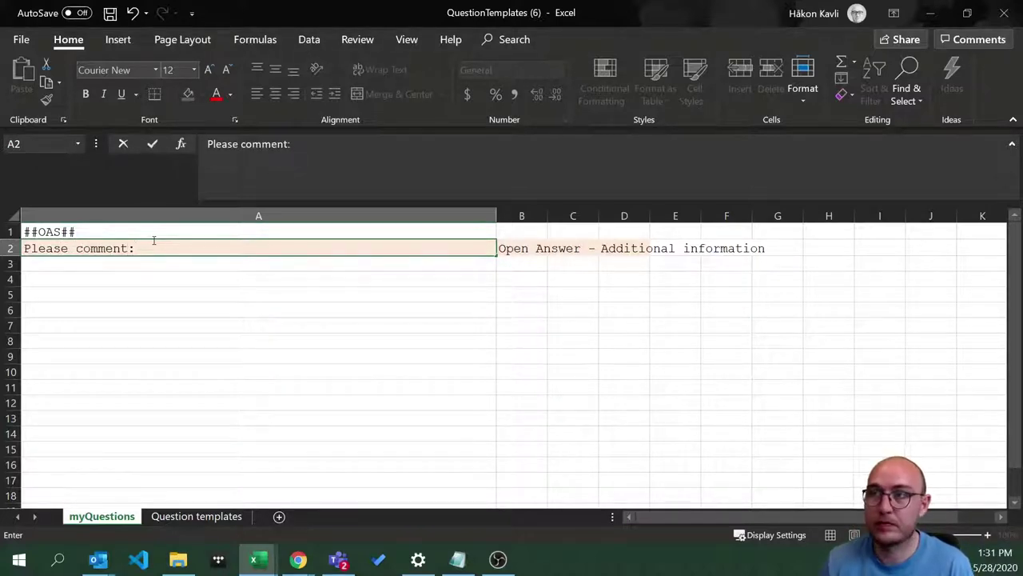
- Widen columns B and C of myQuestions so the default text in B2 can be read, and select B2
left_click(521, 215)
left_click_drag(547, 214, 739, 215)
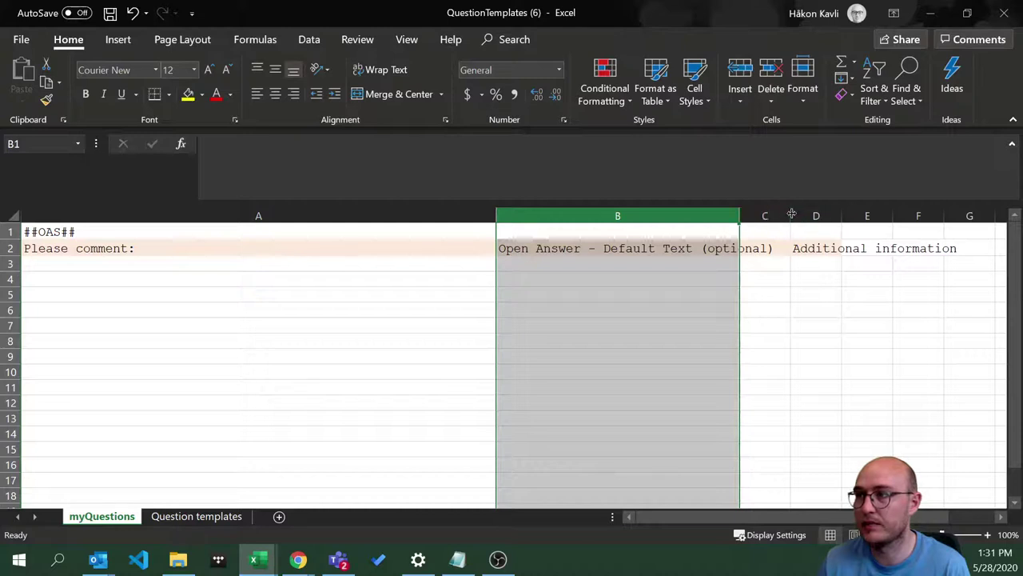
left_click_drag(791, 209, 921, 213)
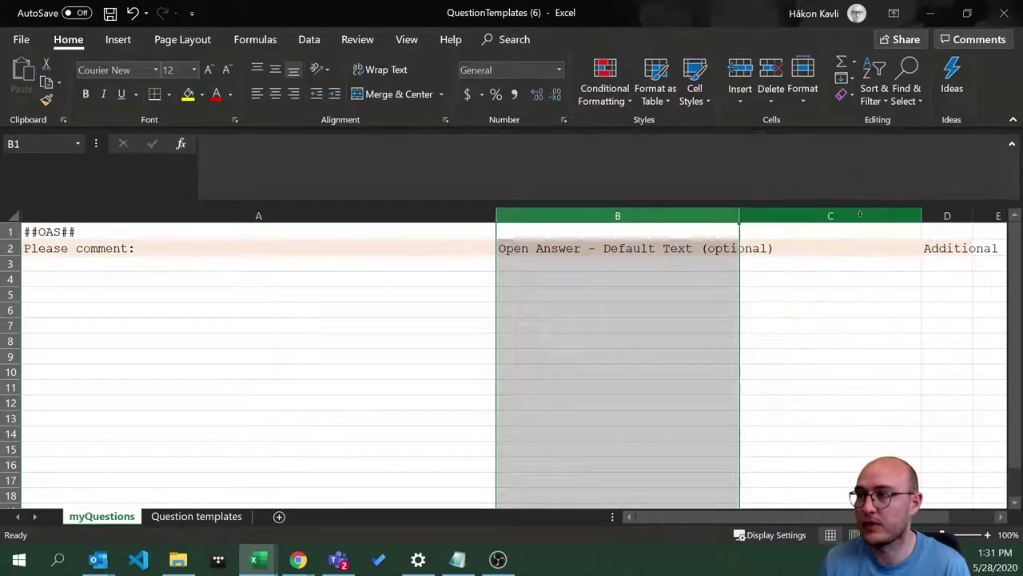
left_click(676, 250)
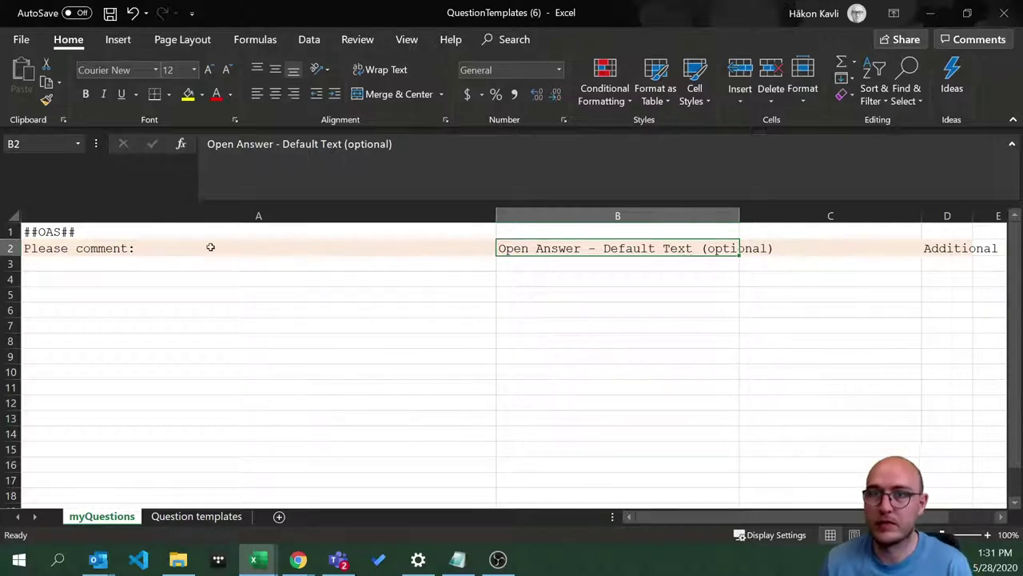
- Change the question text in A2 of myQuestions to "Please explain your choice of favorite pet:"
double_click(105, 247)
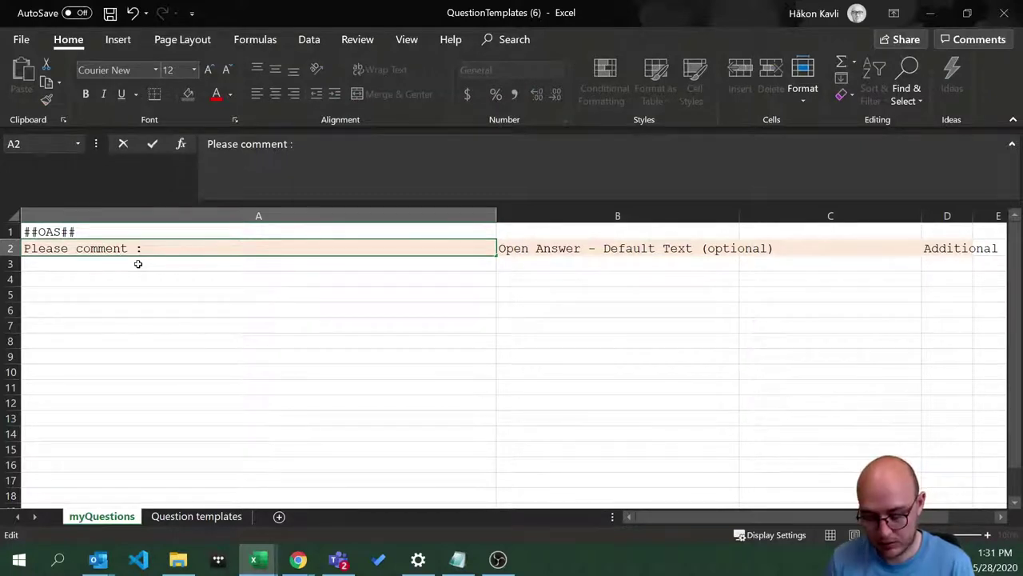
key("BackSpace")
key("BackSpace")
key("BackSpace")
key("BackSpace")
key("BackSpace")
key("BackSpace")
key("BackSpace")
type("e")
type("xplain ")
type("why th")
key("BackSpace")
key("BackSpace")
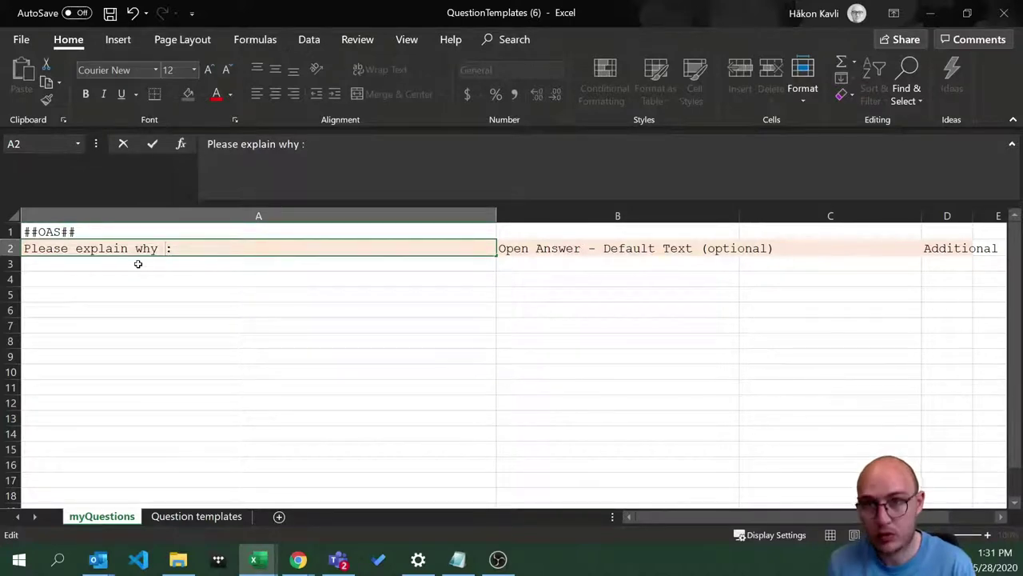
key("BackSpace")
key("BackSpace")
key("BackSpace")
key("BackSpace")
type("your ")
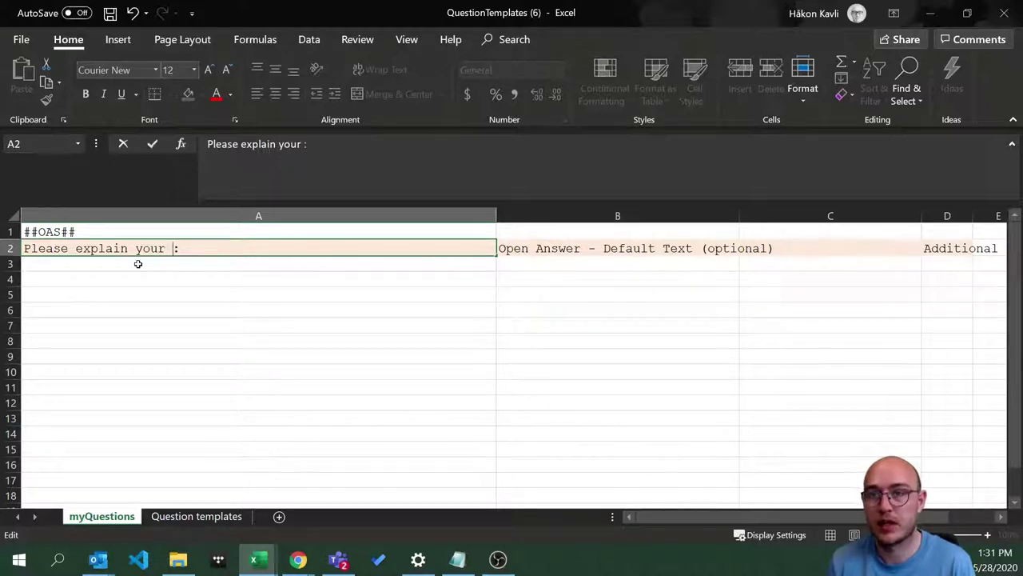
type("cho")
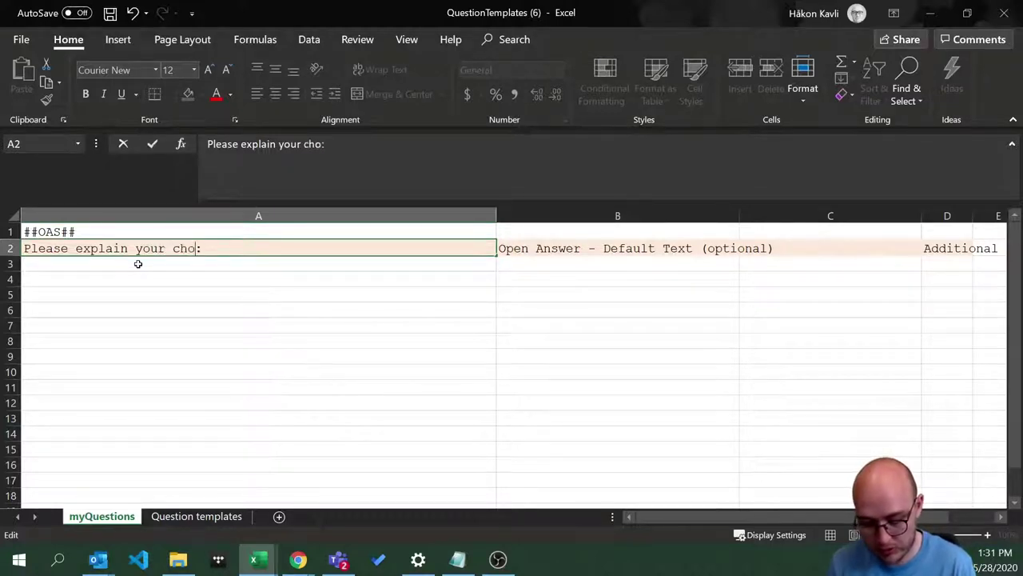
type("ice ")
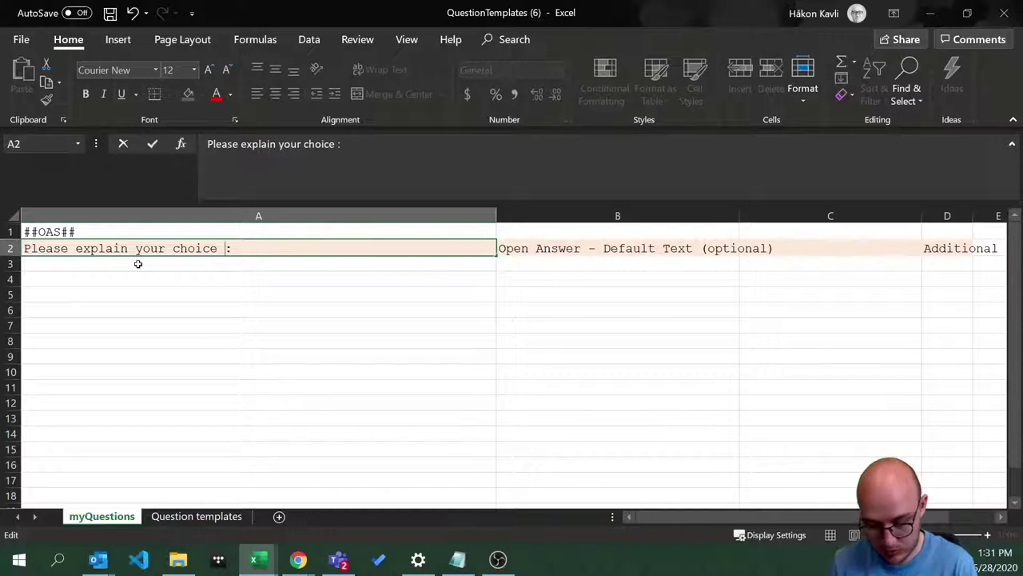
type("of fac")
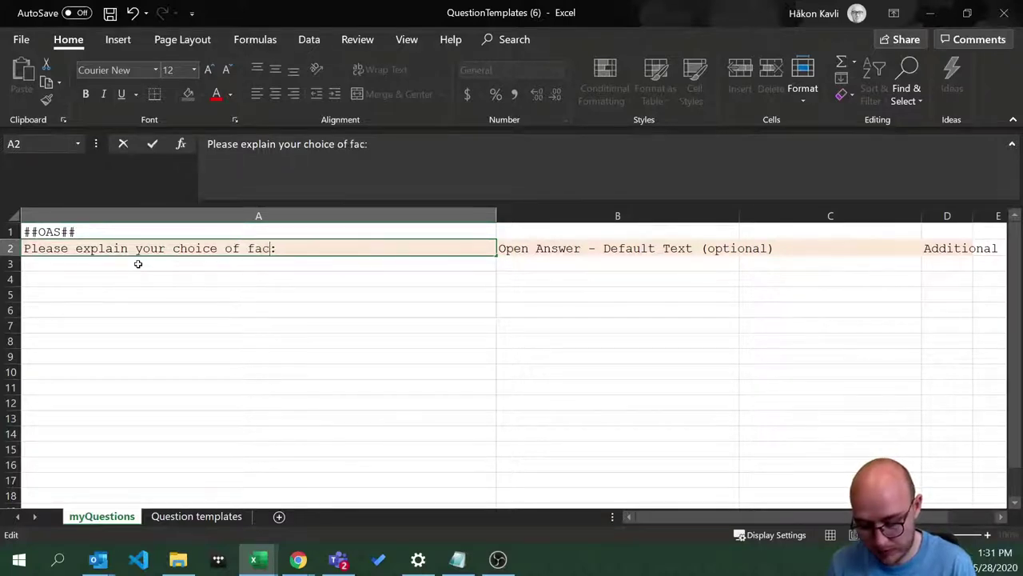
key("BackSpace")
type("vori")
key("BackSpace")
type("ite pet")
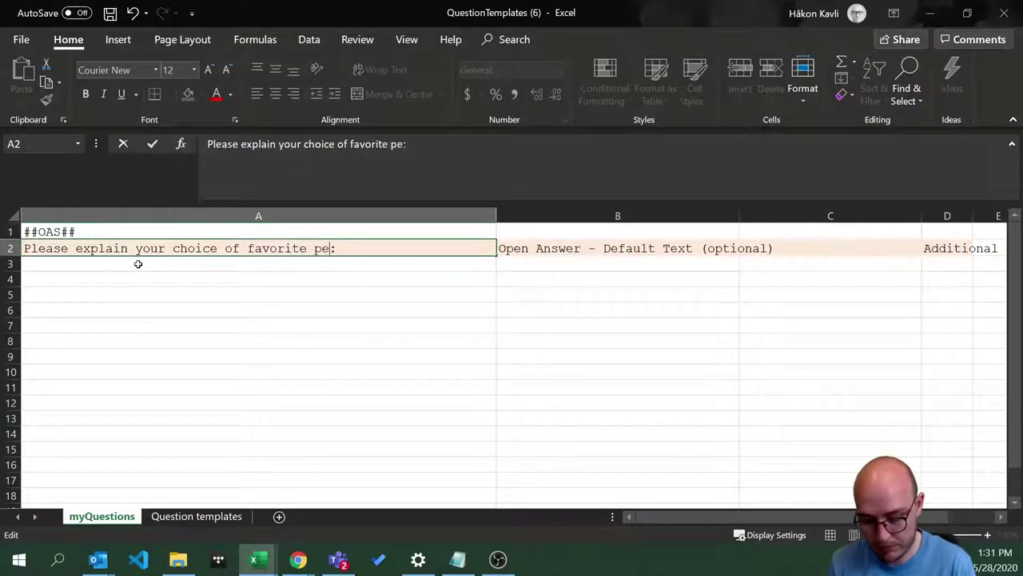
left_click(540, 249)
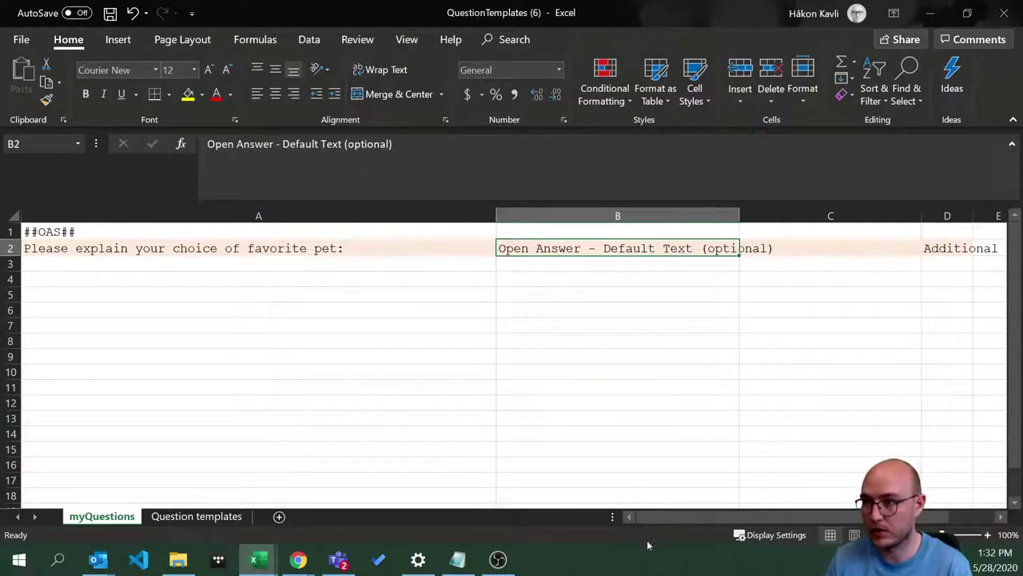
- Clear the placeholder texts in B2:D2 and enter an empty pair of double quotes in B2
left_click_drag(661, 521, 703, 517)
left_click_drag(480, 248, 165, 246)
key("Delete")
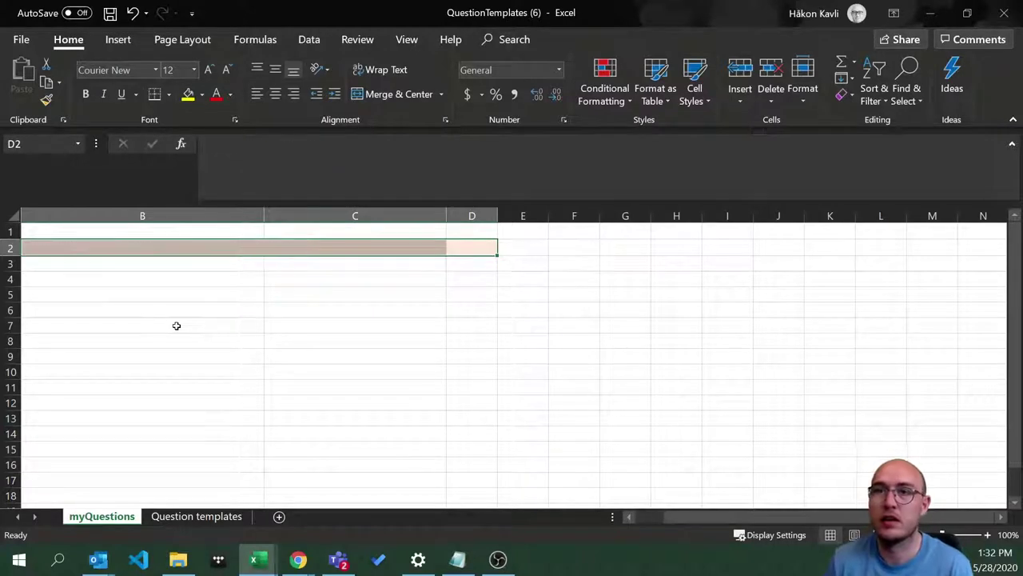
key("Left")
key("Left")
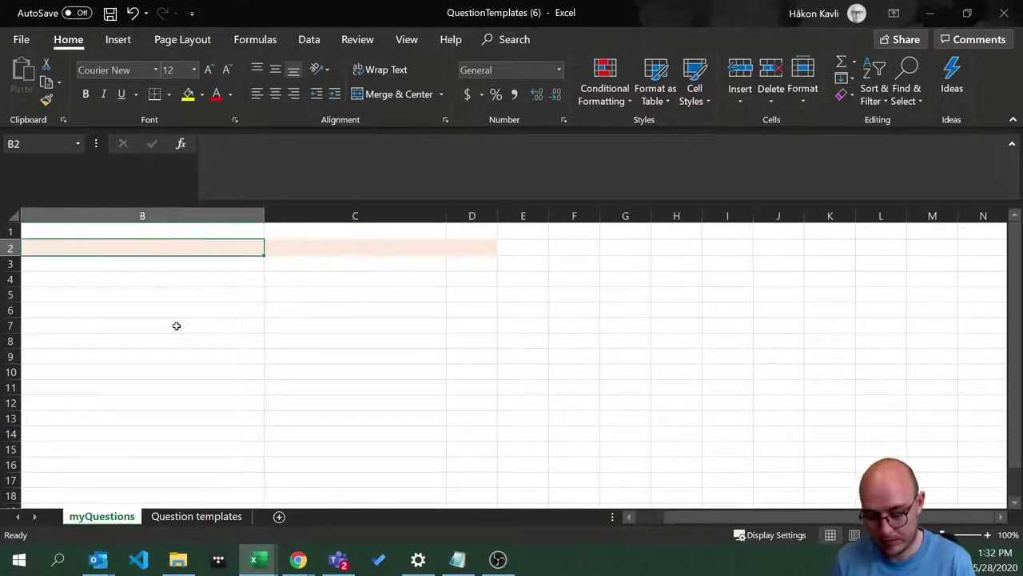
type("\"\"")
key("Left")
type("I")
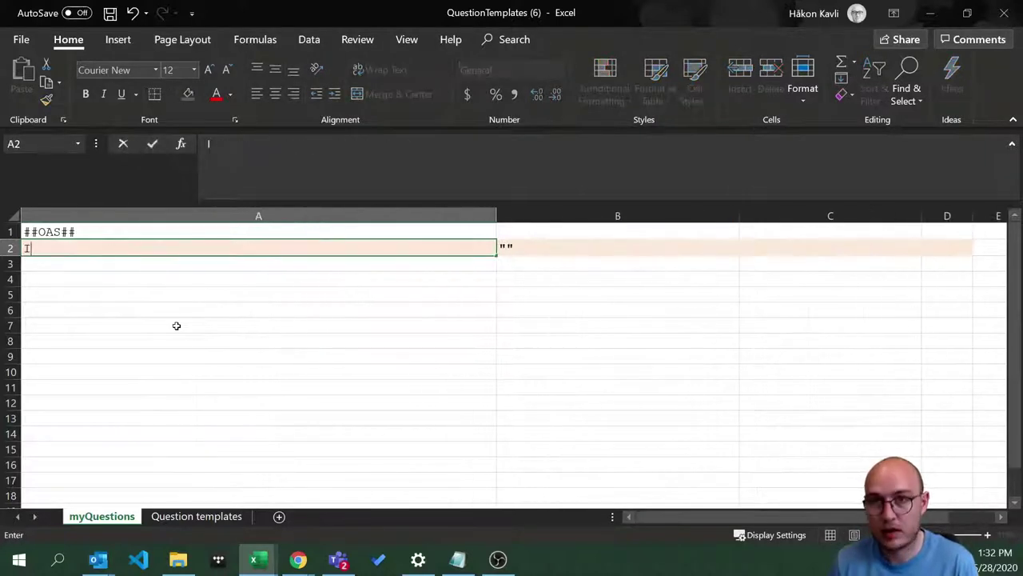
type(" lie")
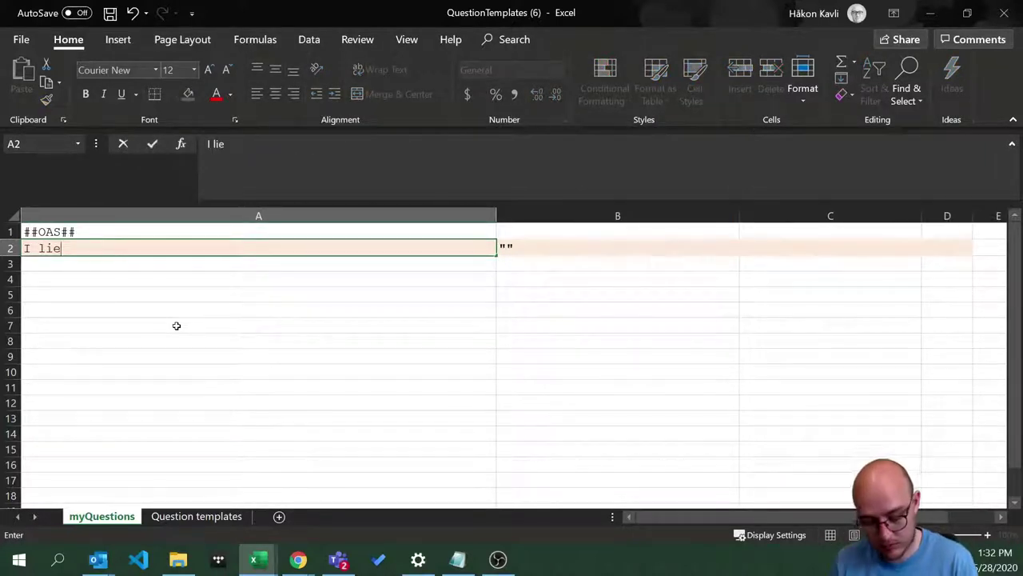
key("ctrl+z")
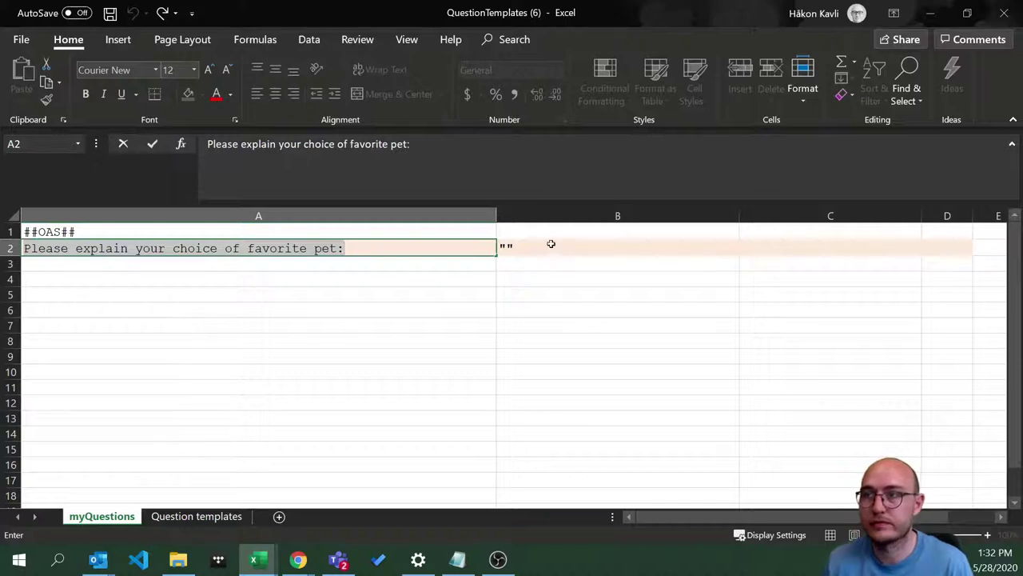
- Fill in the quoted default answer in B2 so it reads "I like dogs because of their fluffyness", including the quotation marks
left_click(512, 248)
double_click(514, 248)
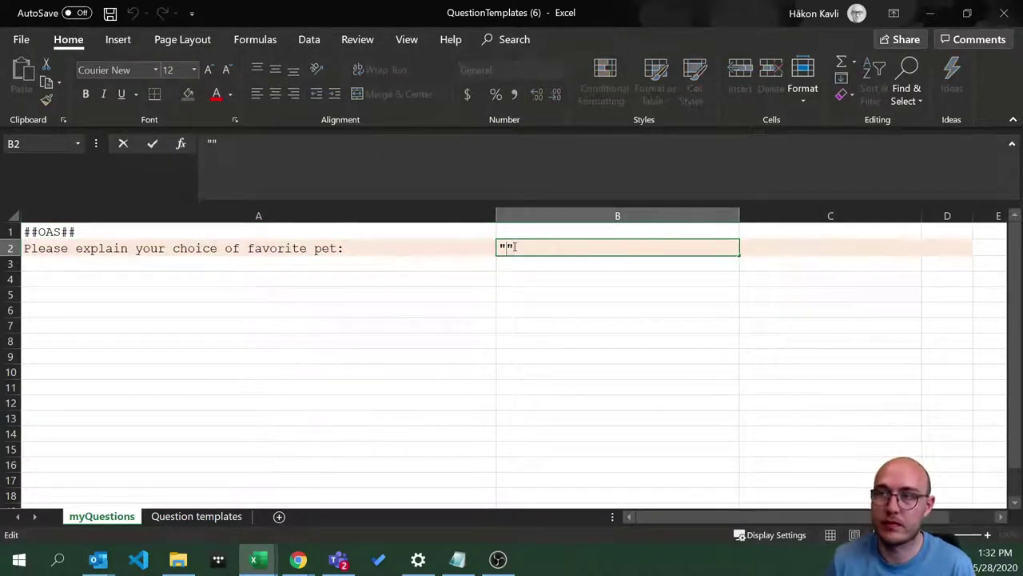
type("I like")
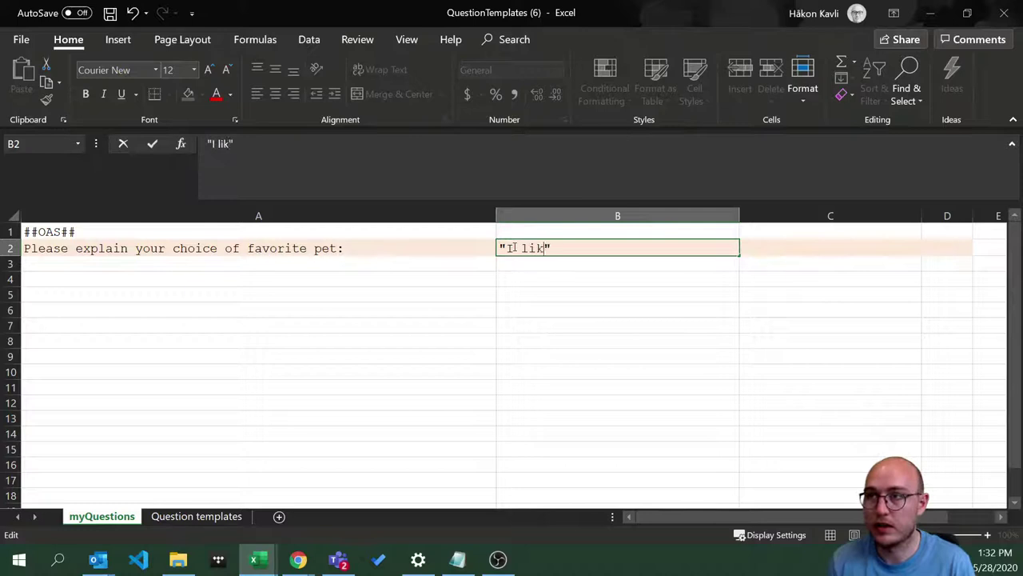
type(" dogs becau")
key("BackSpace")
type("uce")
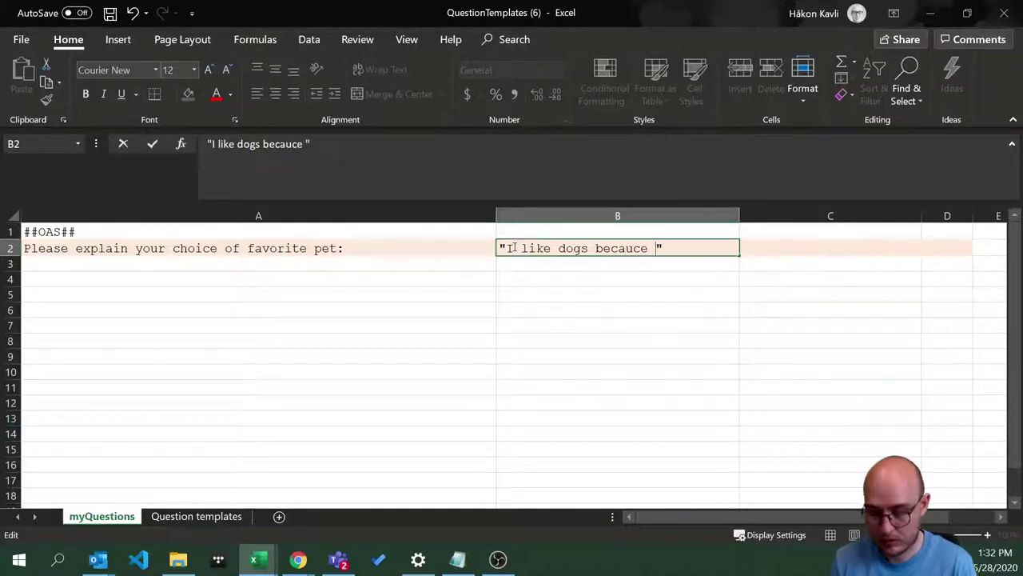
key("BackSpace")
key("BackSpace")
type("se ")
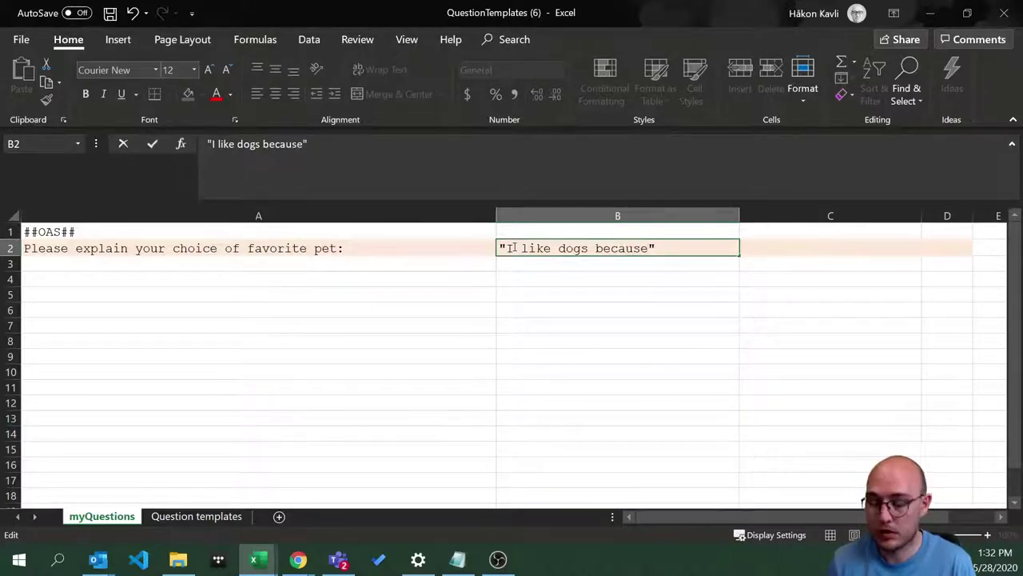
type("of their ")
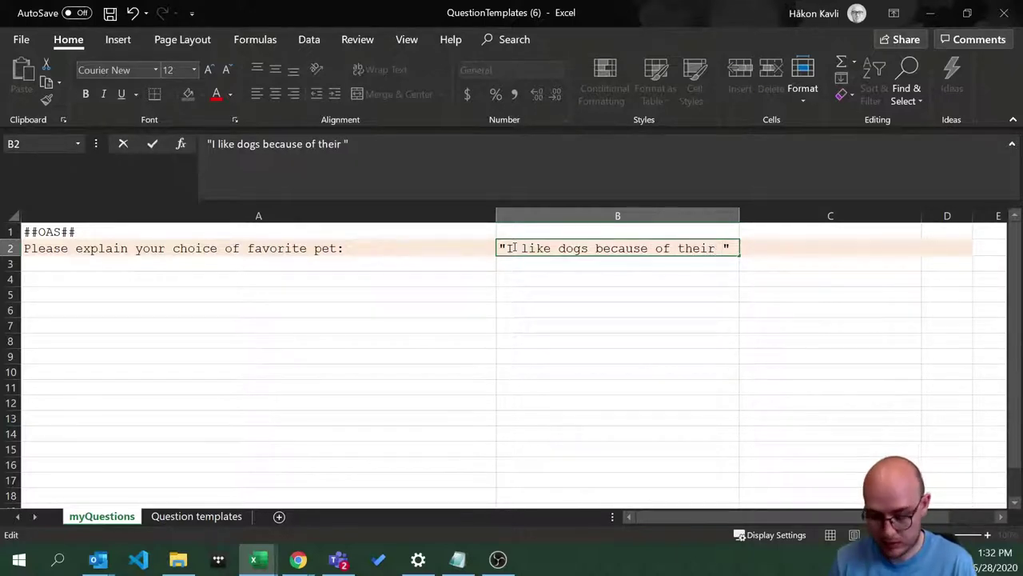
type("fluff")
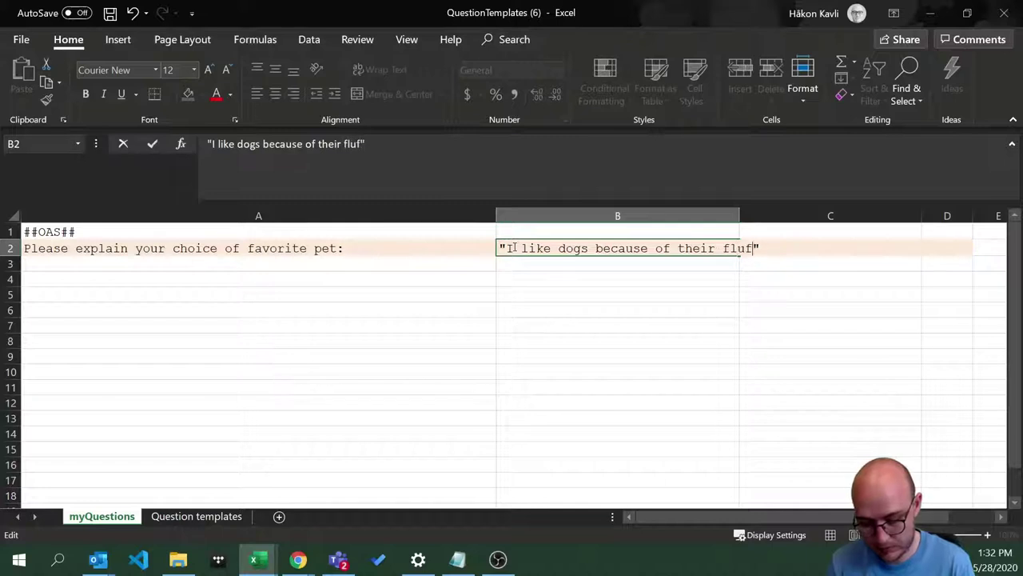
type("yness")
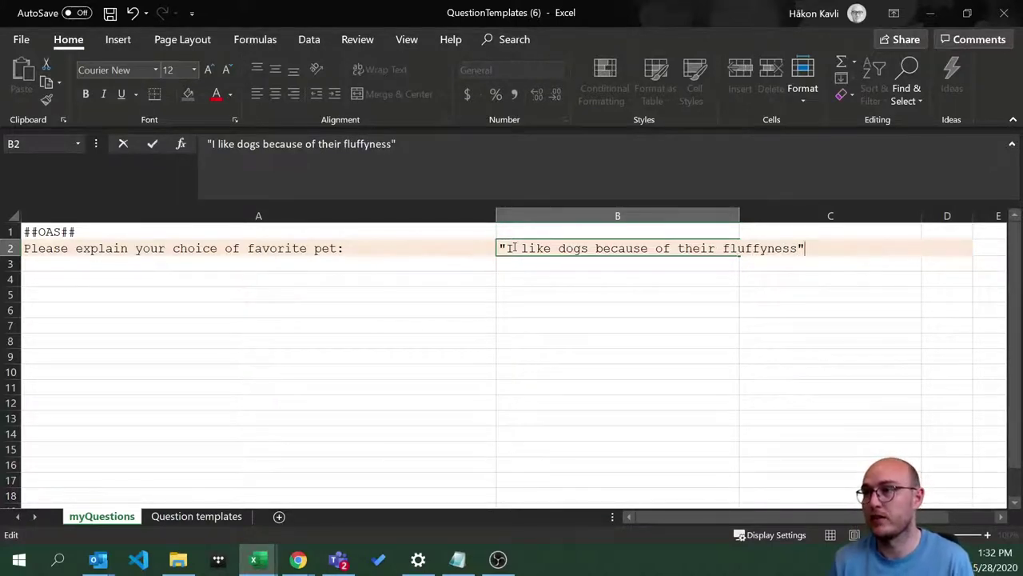
left_click(835, 234)
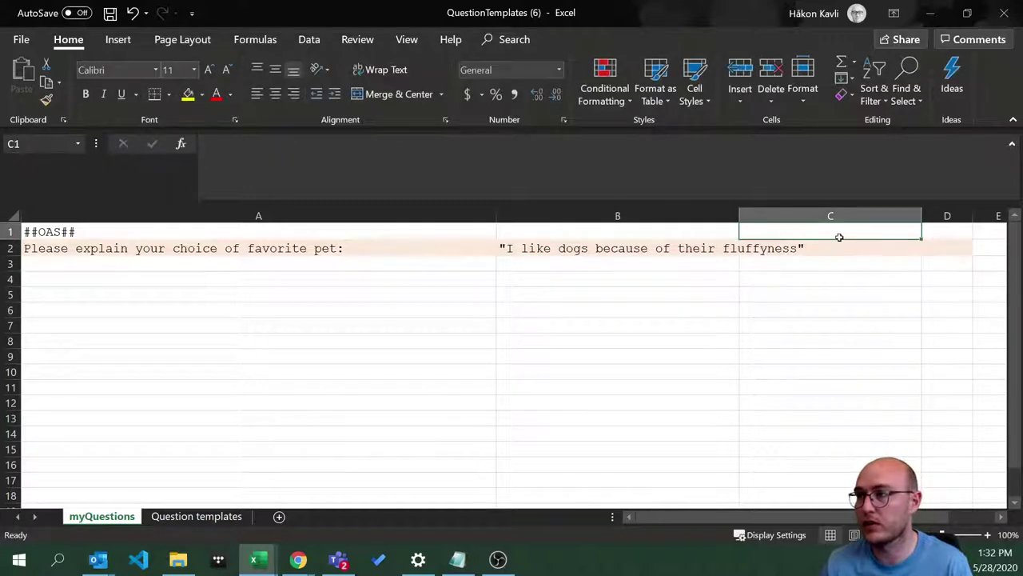
- Copy the finished open-answer question block A1:B2 of myQuestions to the clipboard
left_click(531, 248)
left_click_drag(532, 256, 610, 250)
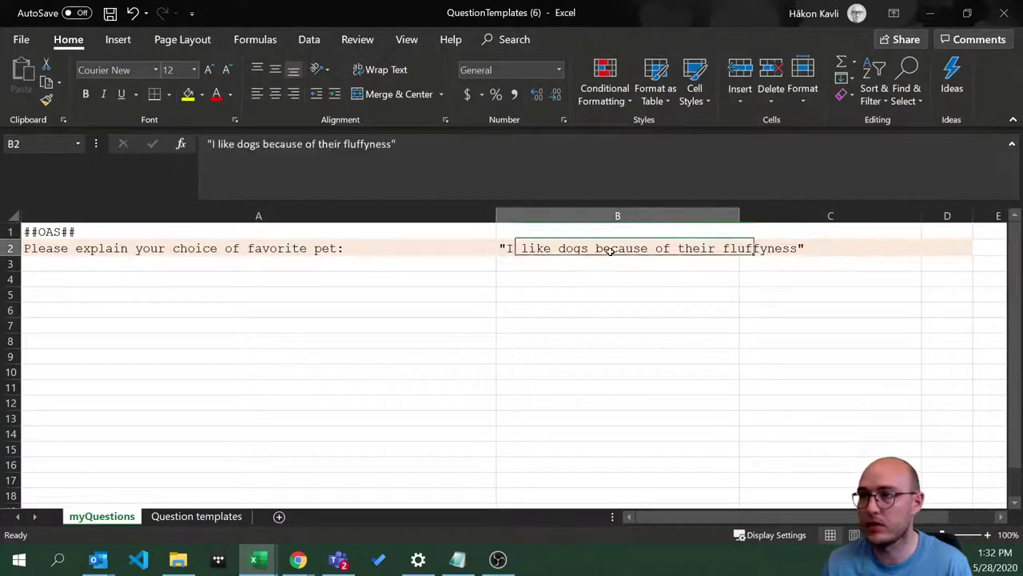
left_click_drag(60, 232, 623, 246)
right_click(611, 248)
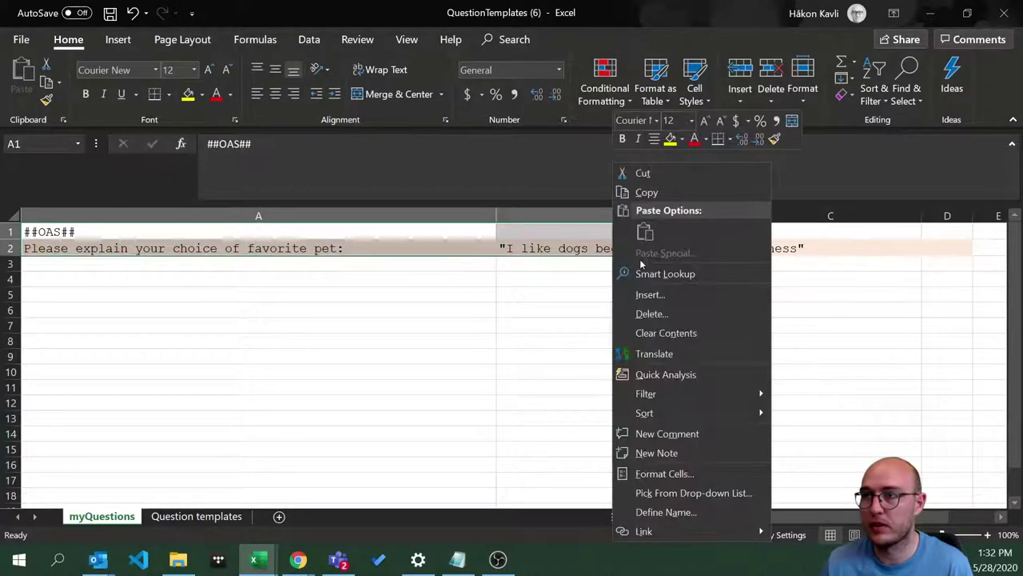
left_click(647, 193)
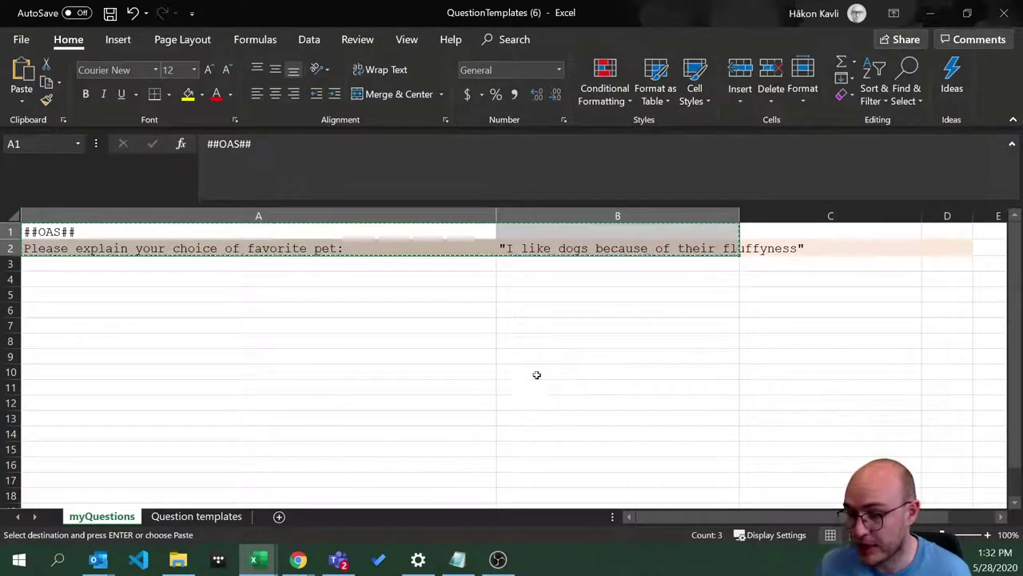
key("ctrl+v")
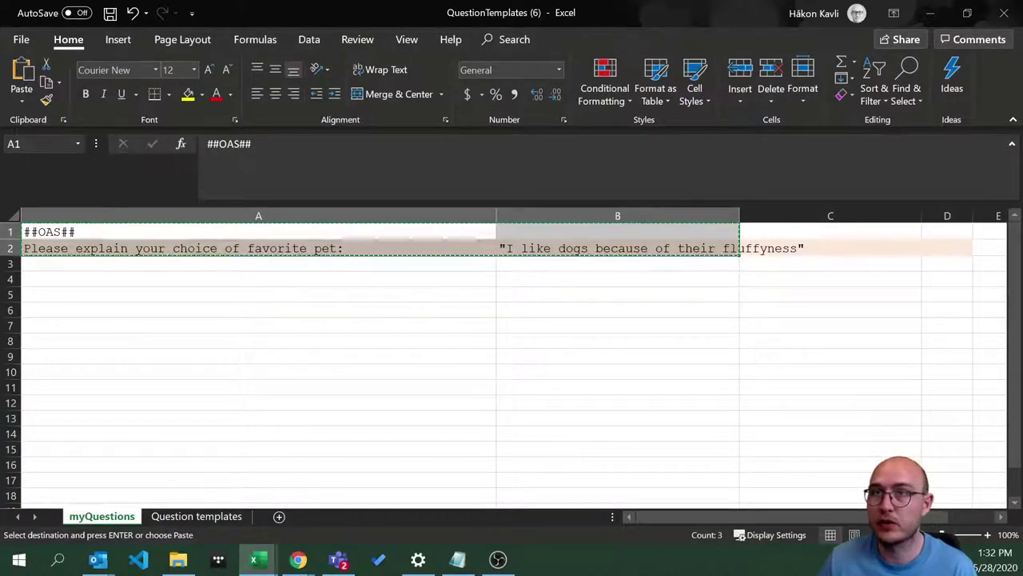
- Save a copy of the workbook in the Downloads folder as "importFile" in Excel Workbook (*.xlsx) format
left_click(29, 42)
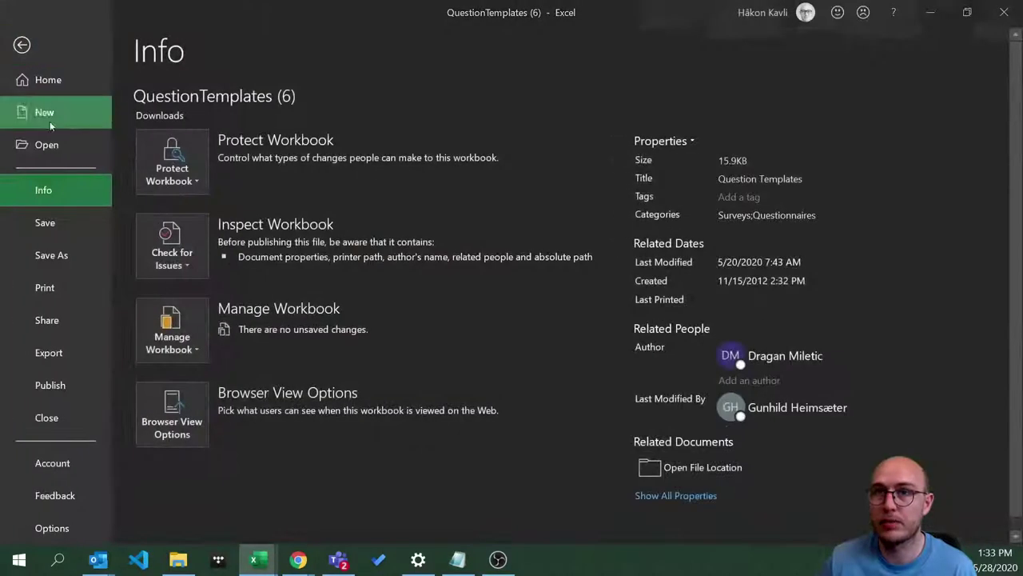
left_click(53, 253)
left_click(297, 202)
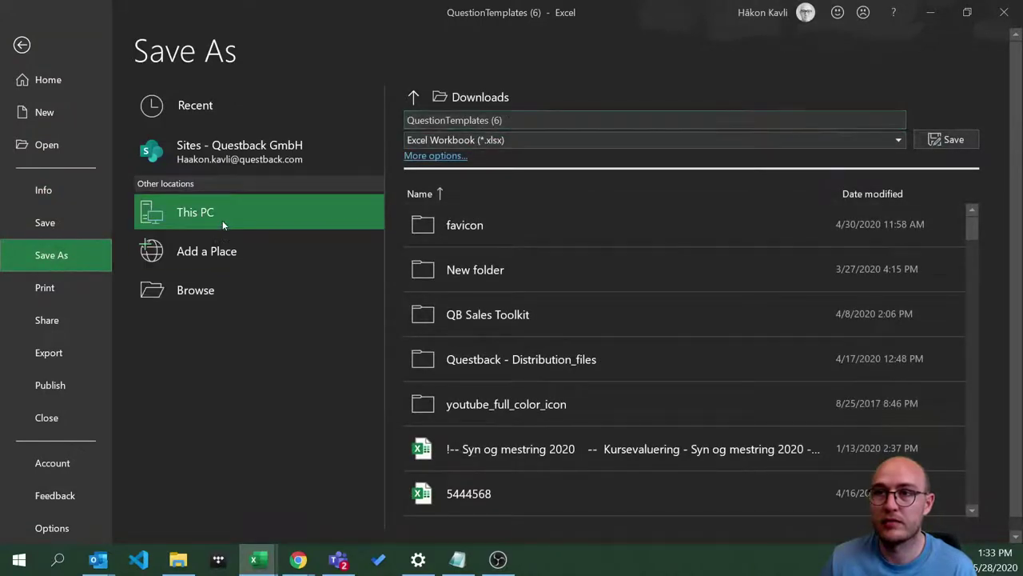
left_click(538, 120)
type("importFile")
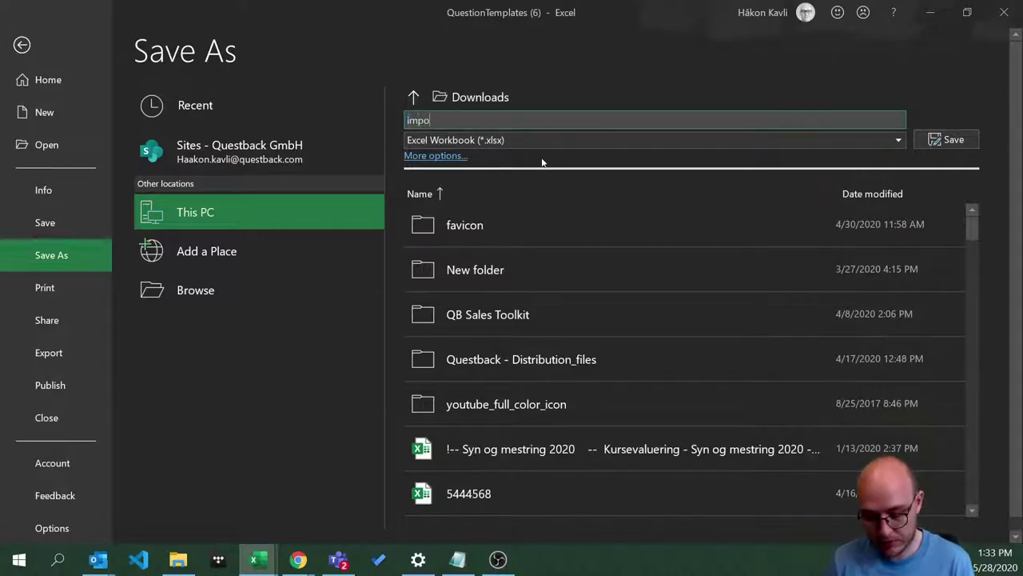
left_click(820, 138)
left_click(820, 137)
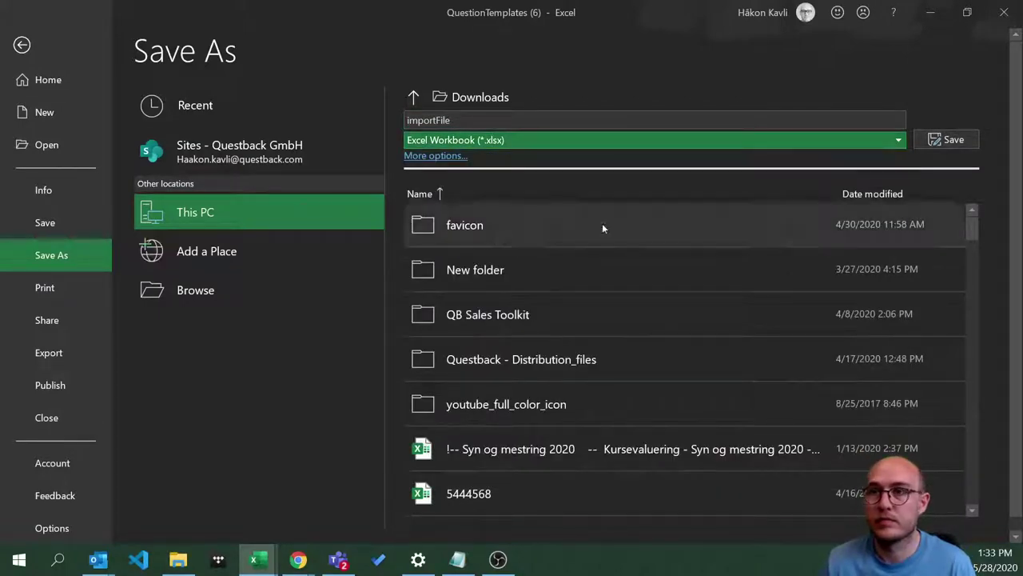
left_click(947, 140)
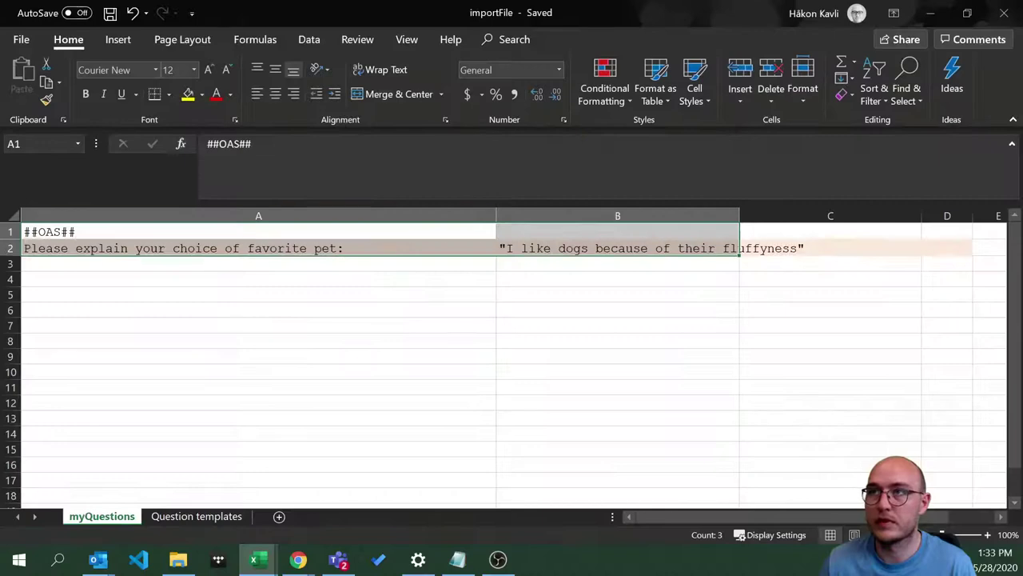
- View the full Save As dialog for importFile in the Downloads folder and close it without saving
left_click(21, 39)
left_click(70, 249)
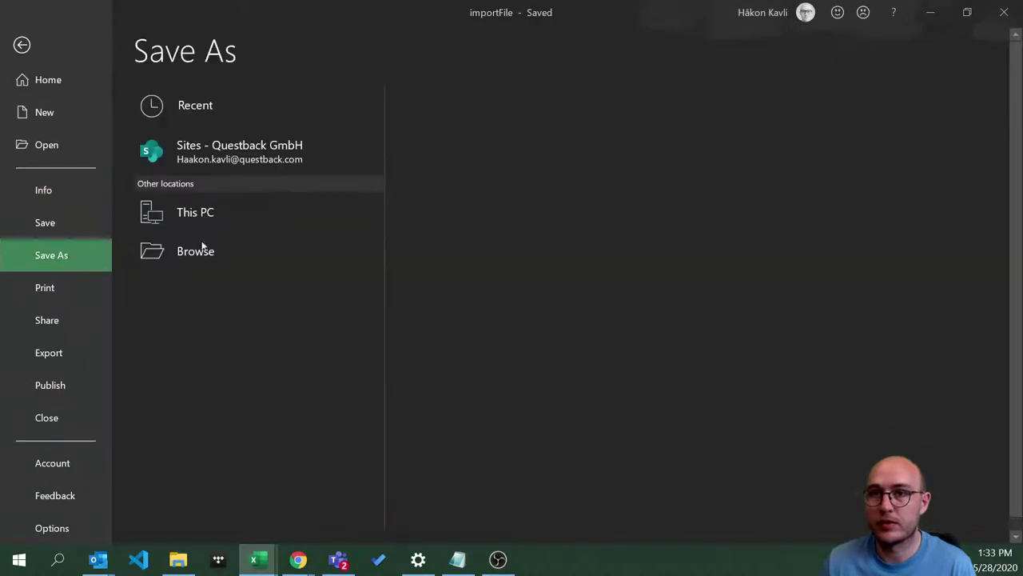
left_click(232, 224)
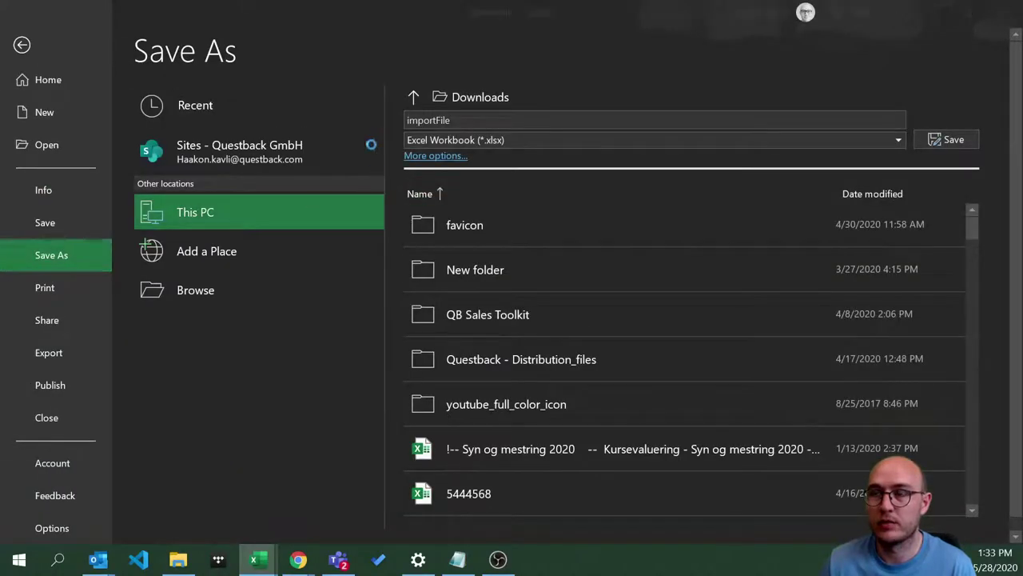
left_click(436, 155)
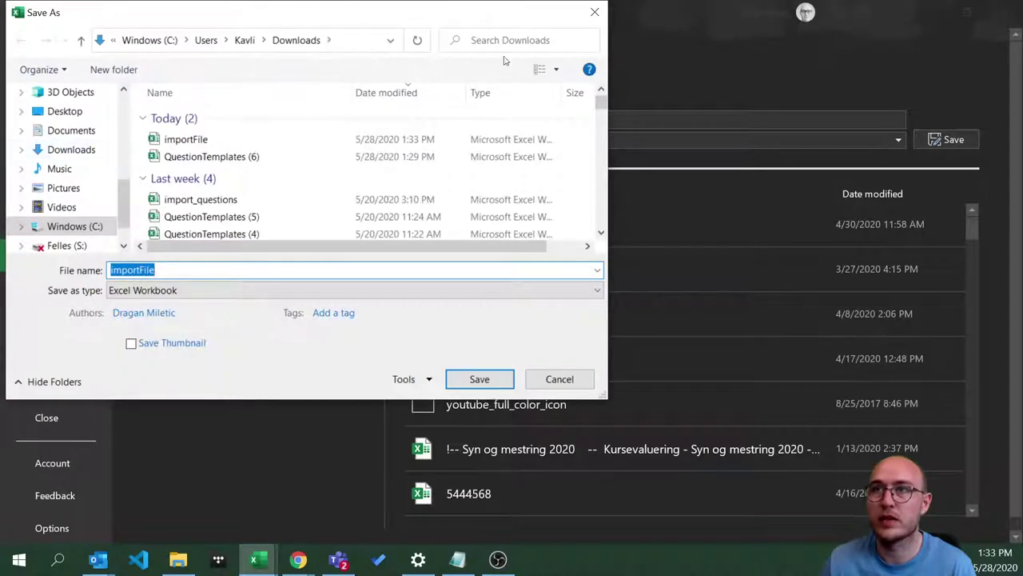
left_click(593, 12)
- Switch to the Questback Designer window in Chrome, where the Import Questions dialog is open
mouse_move(297, 560)
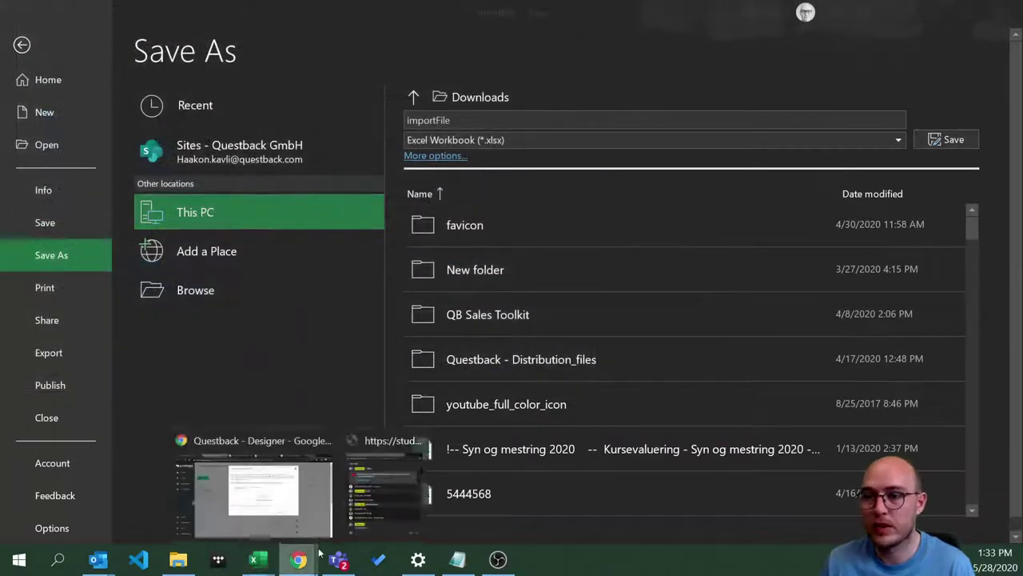
left_click(268, 498)
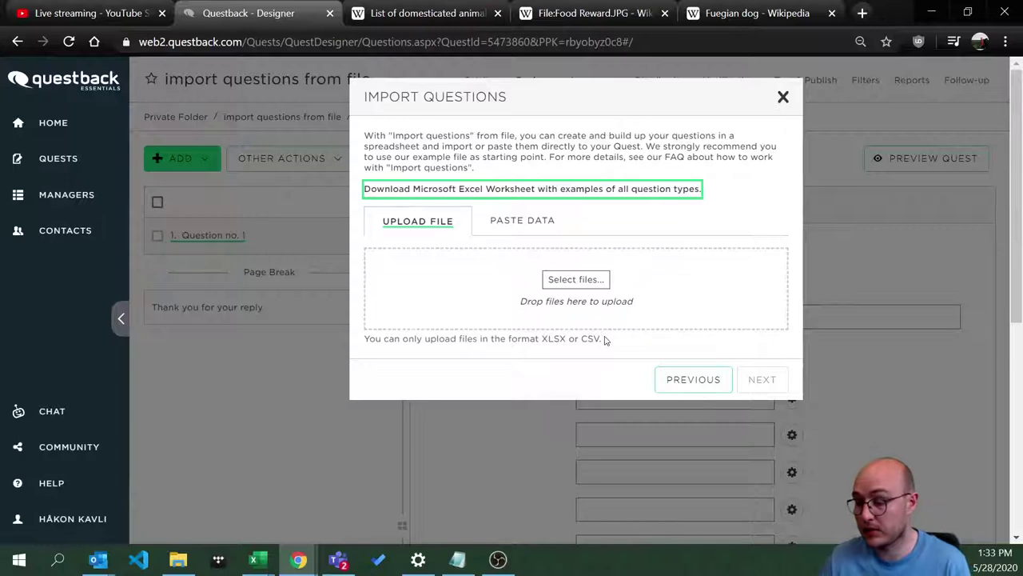
- Try to import importFile from the Downloads folder and look through the resulting question preview
left_click(565, 285)
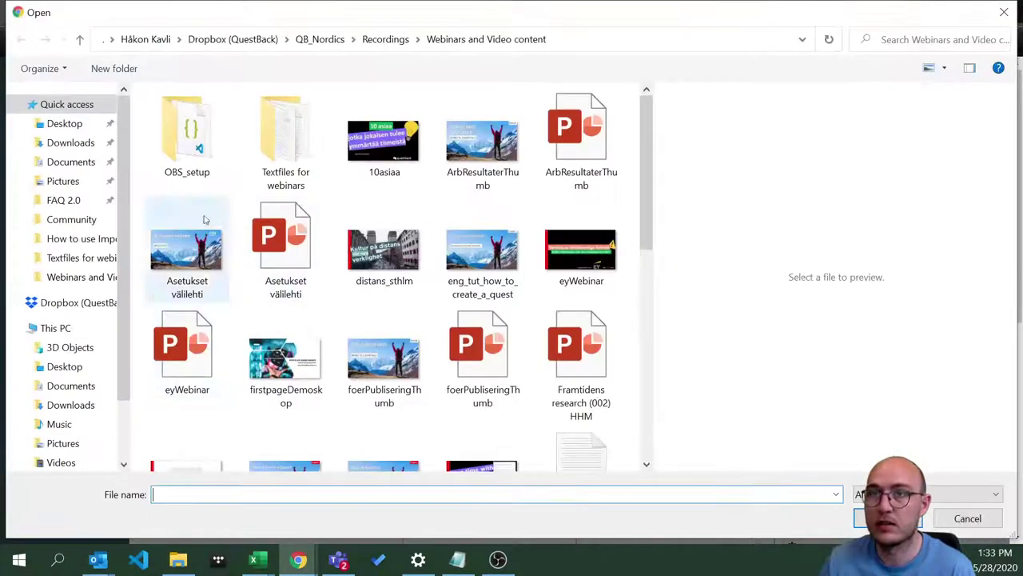
left_click(70, 143)
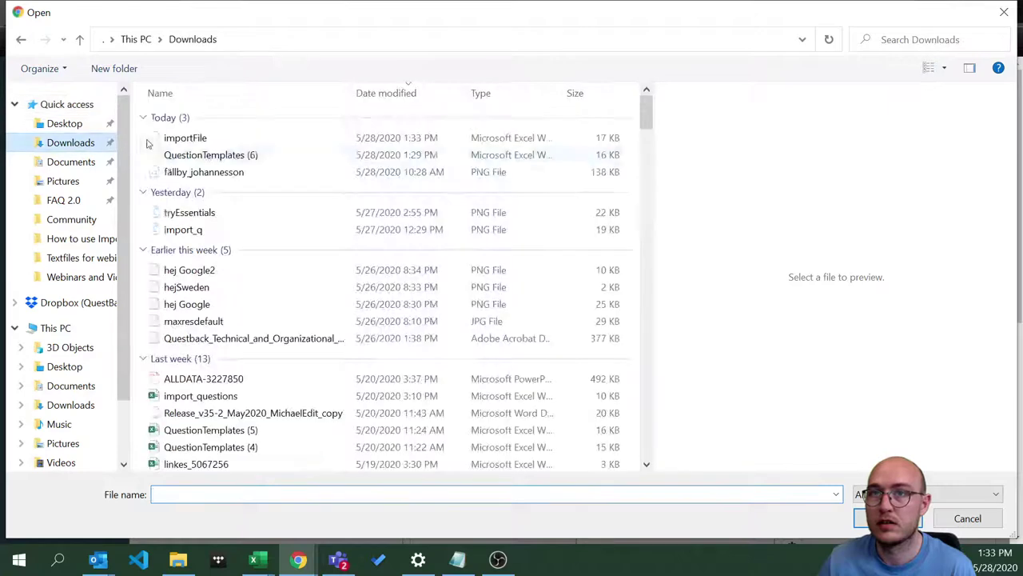
left_click(211, 141)
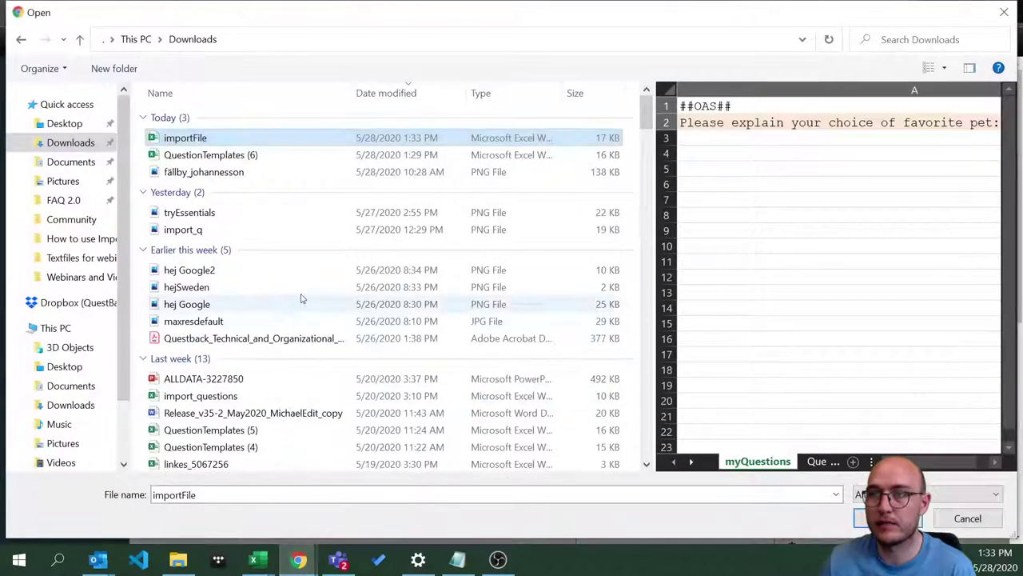
left_click(254, 479)
left_click(887, 518)
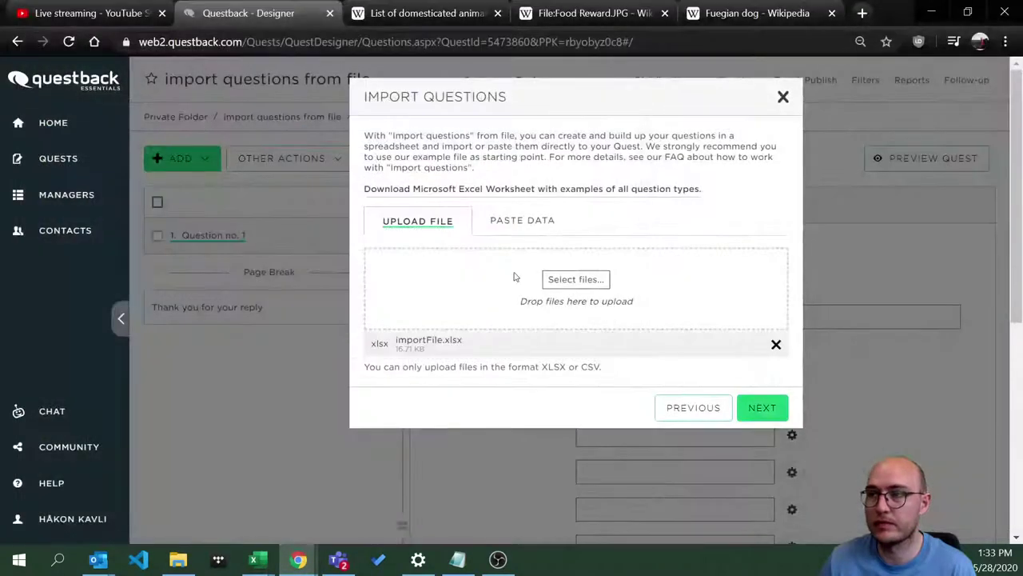
left_click(765, 408)
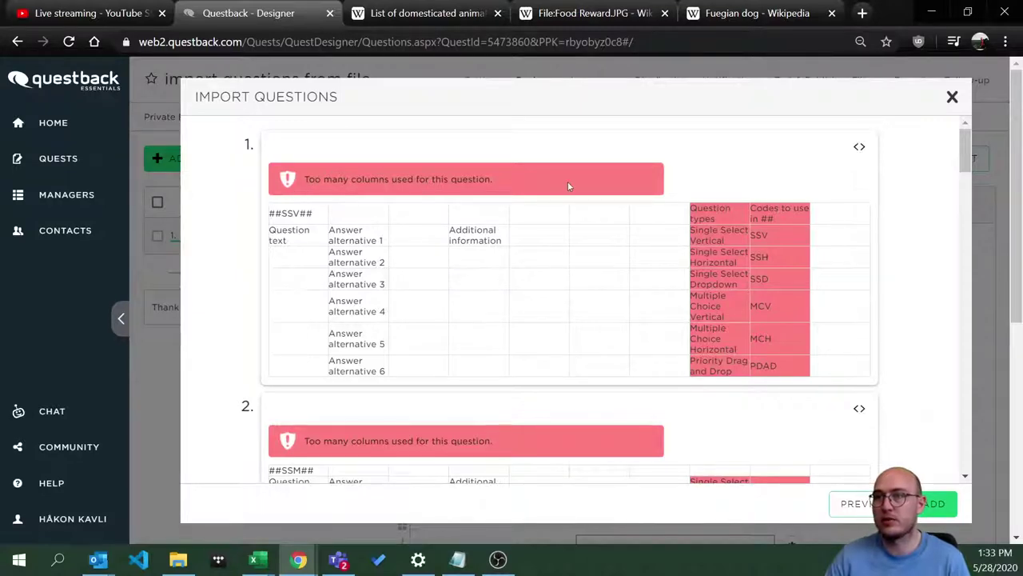
scroll(535, 234, "down", 1)
scroll(534, 234, "down", 2)
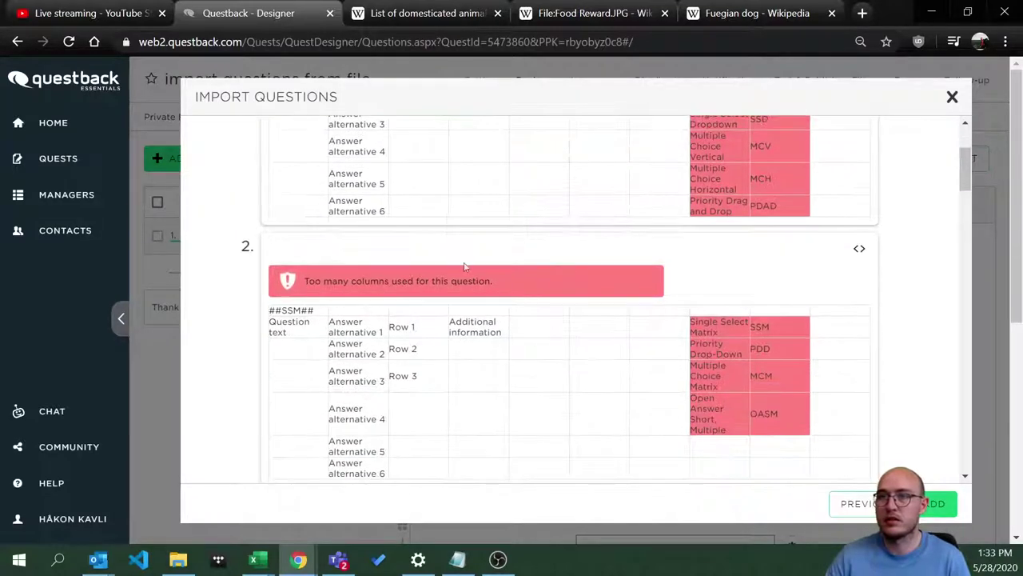
scroll(322, 294, "down", 6)
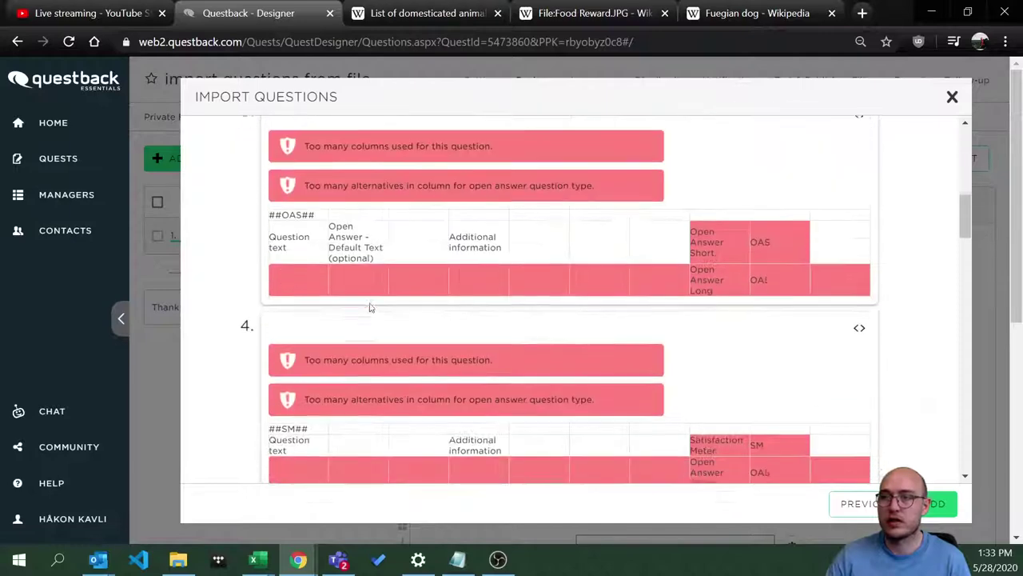
- Switch to the importFile workbook in Excel and check its Question templates sheet, returning to myQuestions
mouse_move(260, 559)
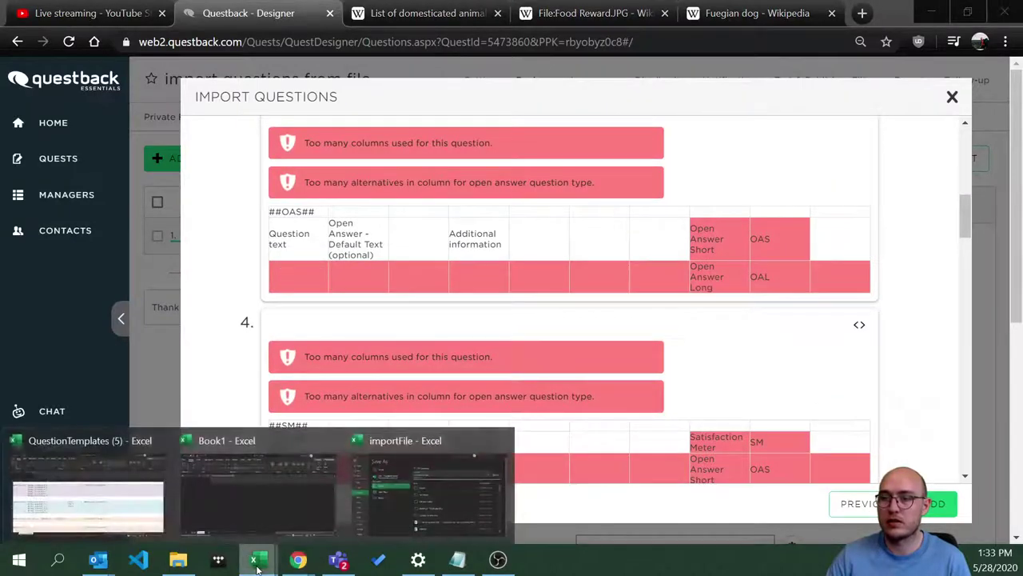
mouse_move(248, 495)
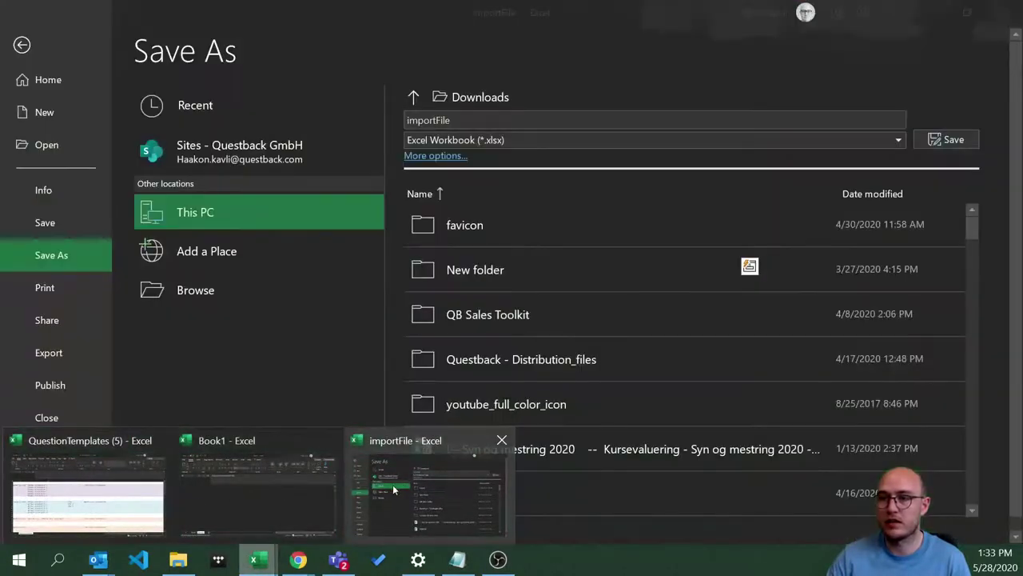
left_click(394, 489)
left_click(21, 45)
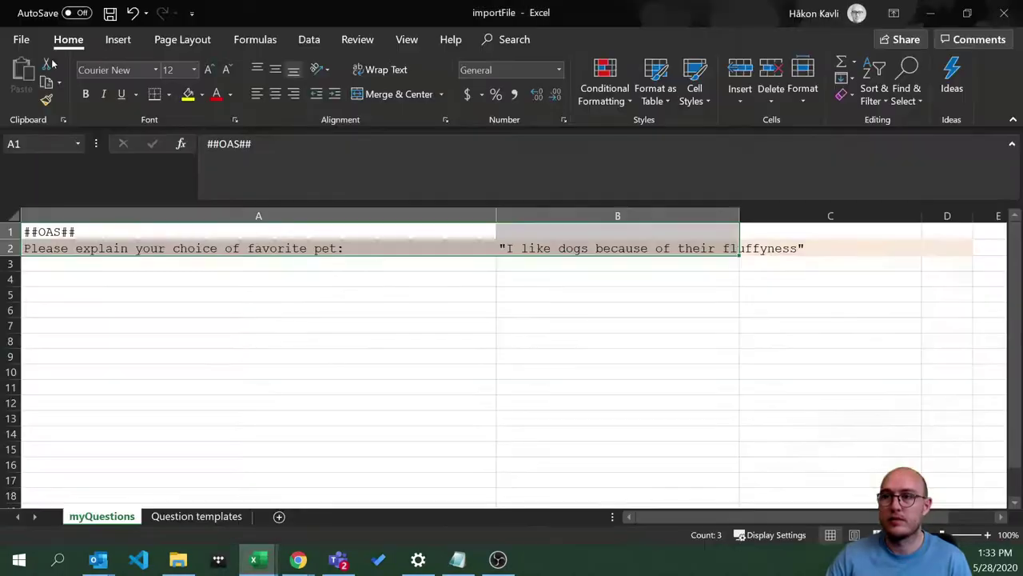
left_click(196, 516)
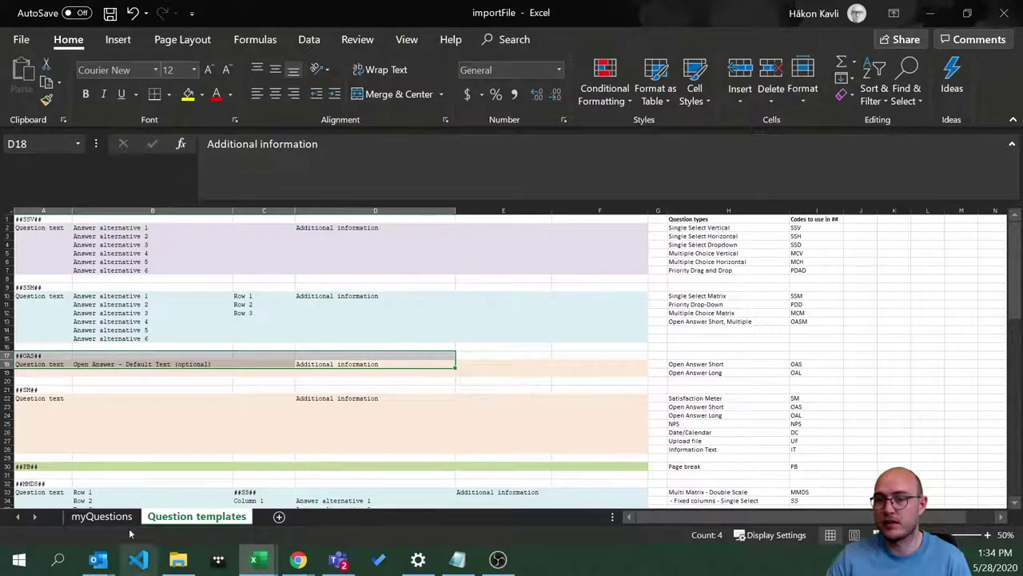
left_click(101, 516)
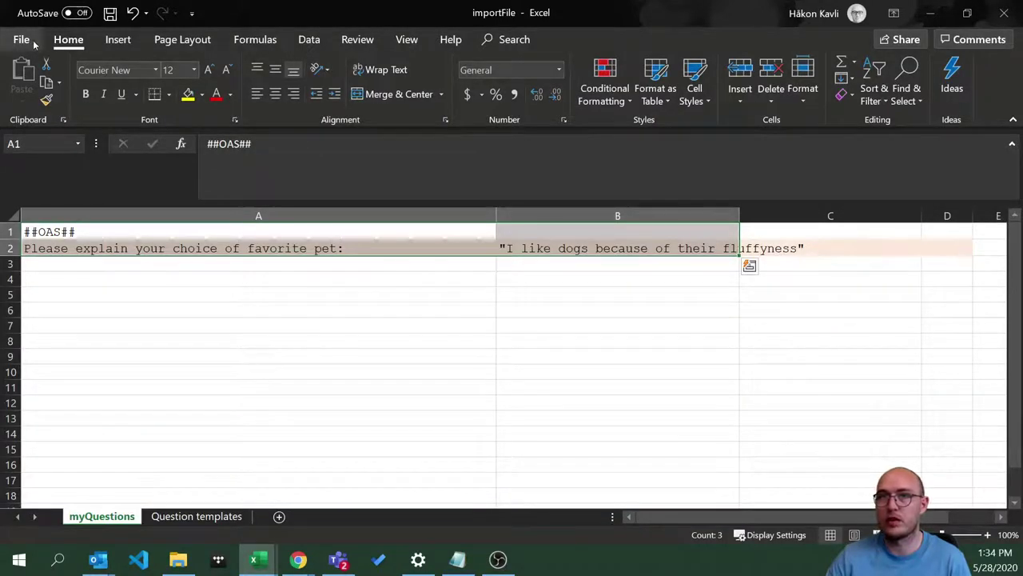
- Create a new blank workbook
left_click(24, 40)
left_click(47, 114)
left_click(224, 269)
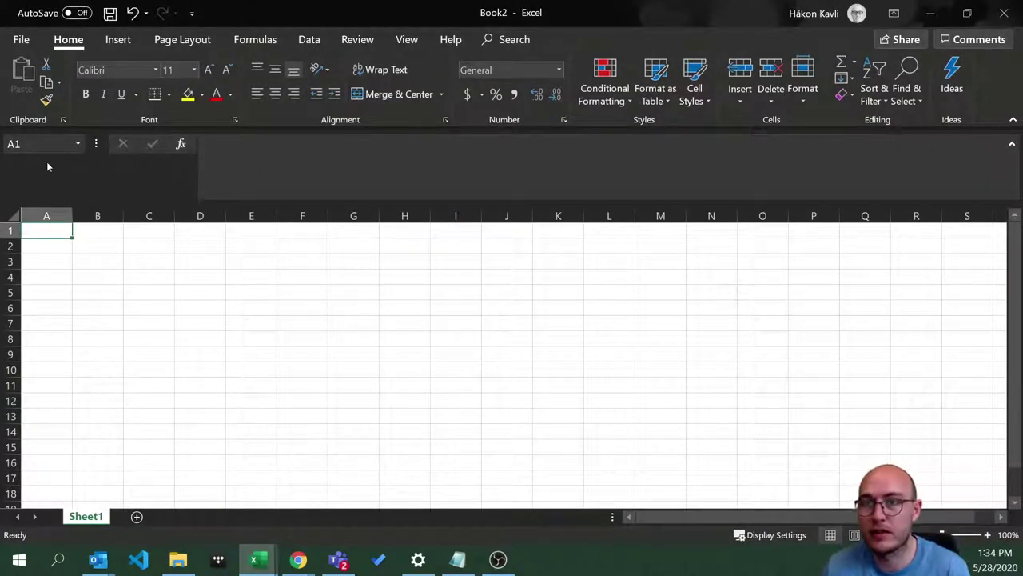
- Copy A1:B3 from importFile's myQuestions sheet and paste it into the new workbook at cell A1
left_click(258, 559)
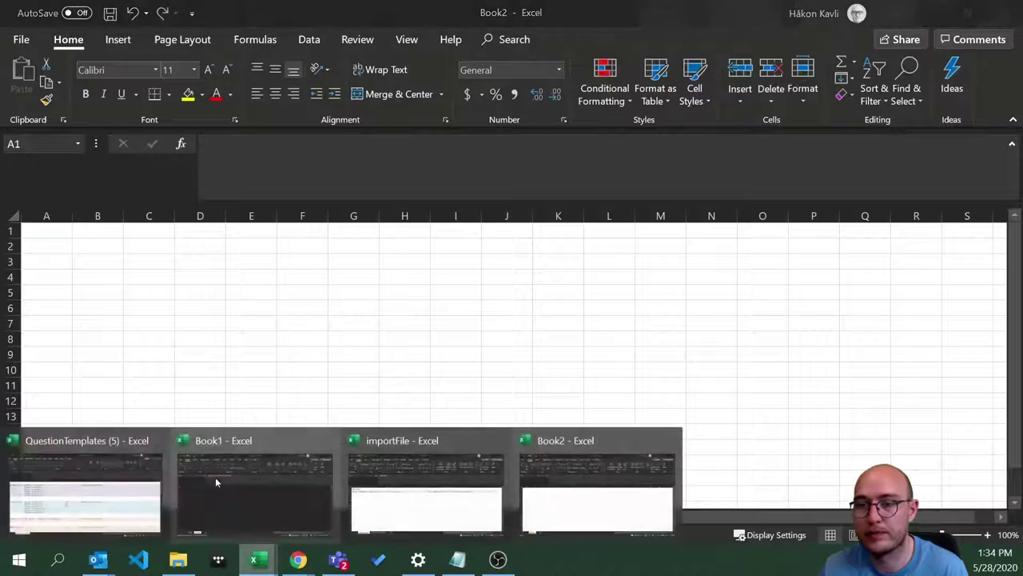
left_click(416, 494)
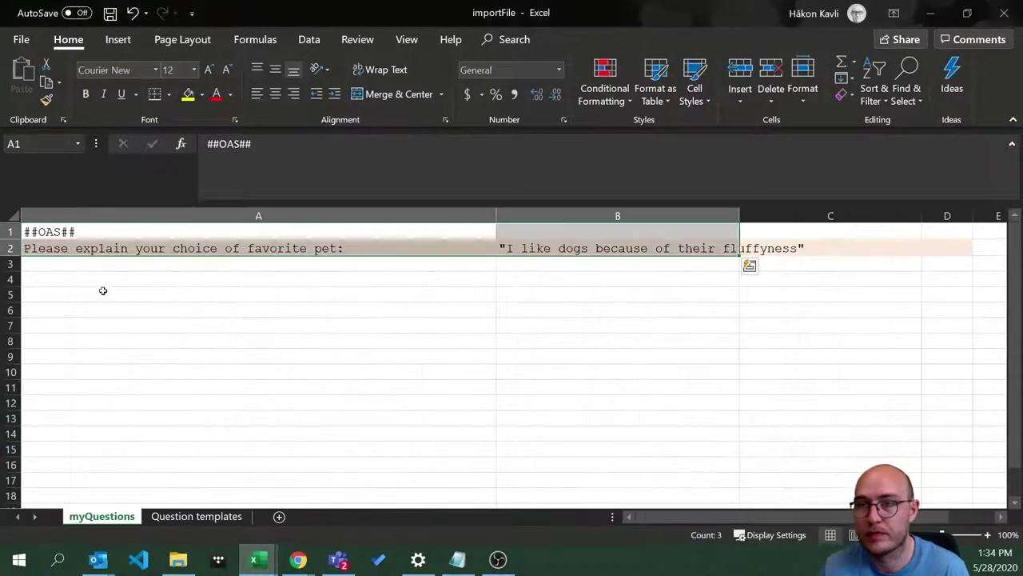
left_click(120, 324)
left_click_drag(50, 234, 598, 260)
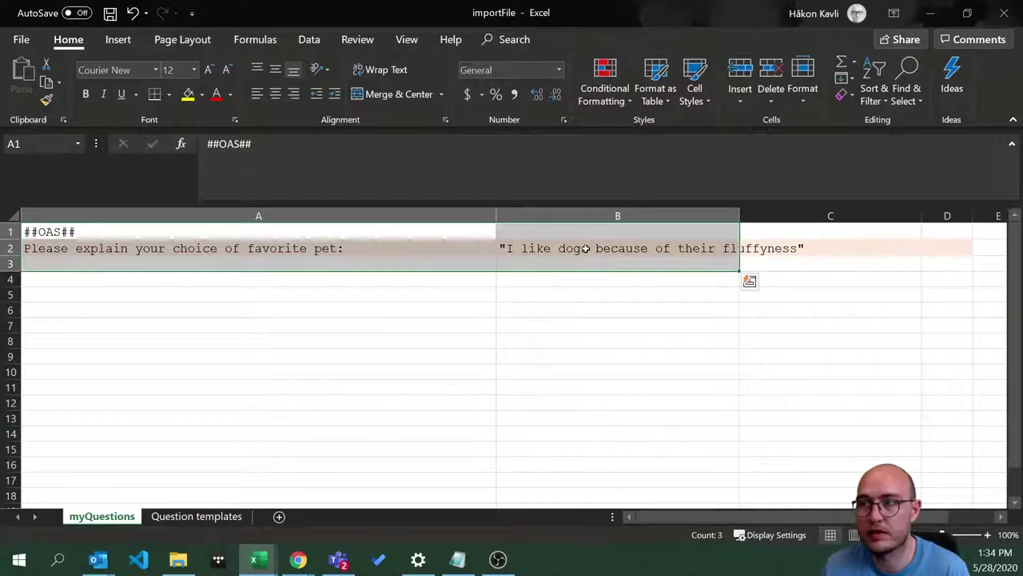
right_click(593, 248)
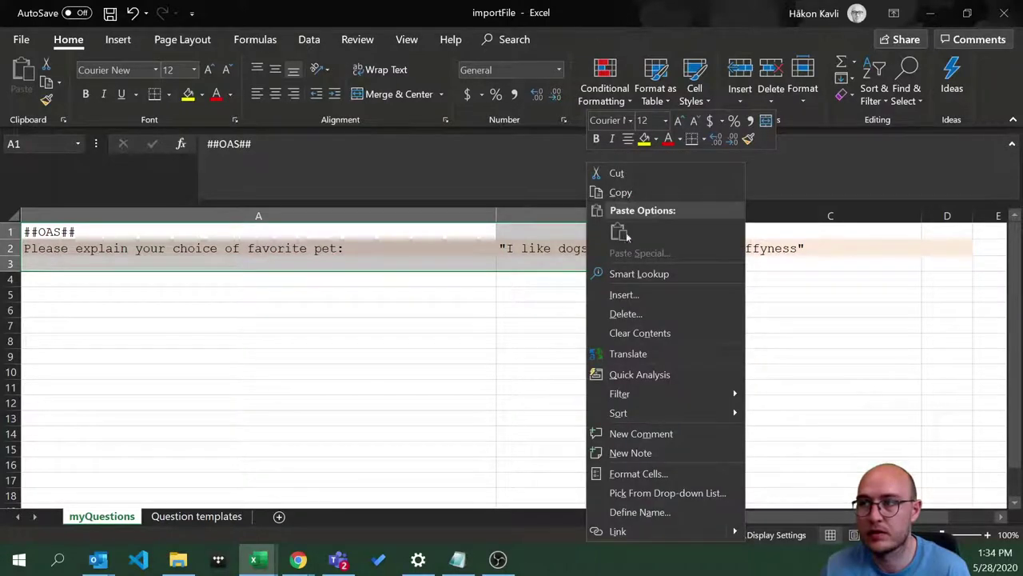
left_click(620, 192)
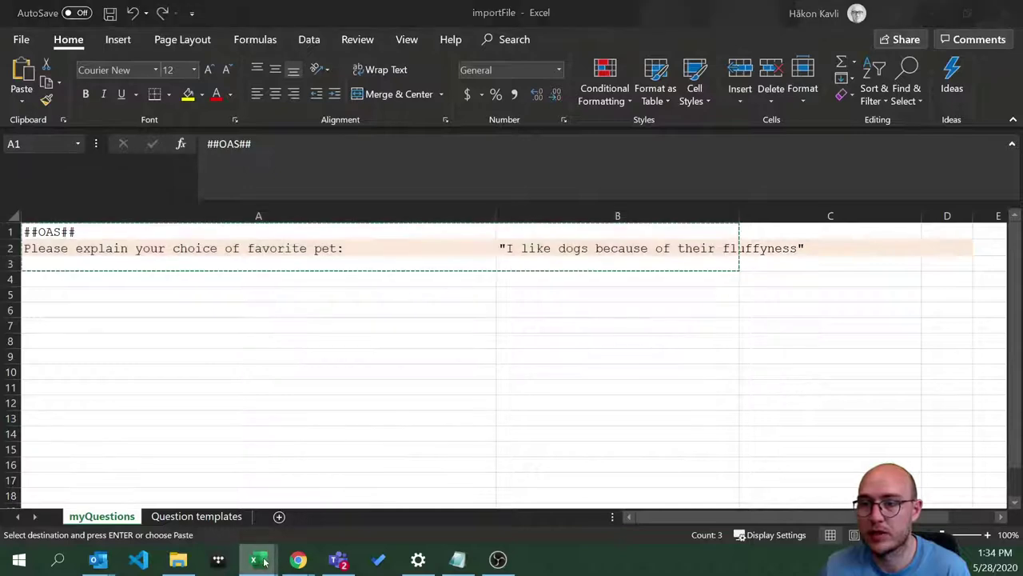
mouse_move(254, 558)
left_click(598, 479)
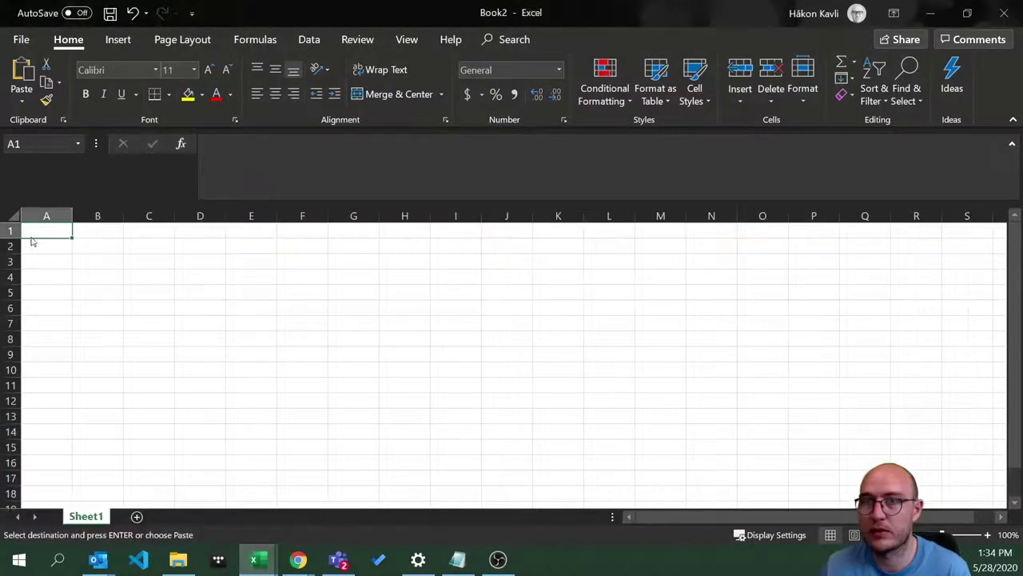
key("ctrl+v")
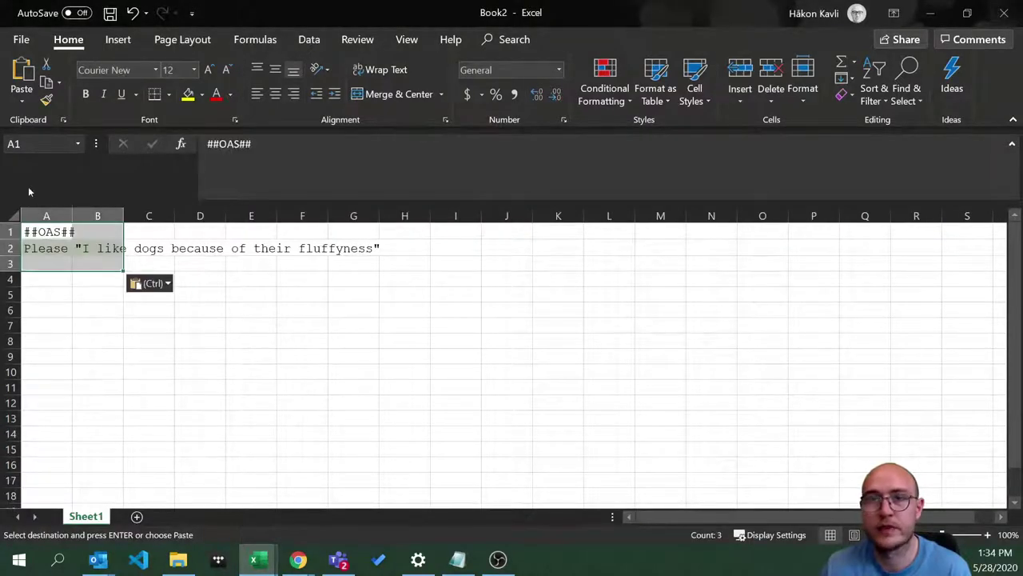
- Save the new workbook in the Downloads folder as "importFile2" in Excel Workbook (*.xlsx) format
left_click(20, 39)
left_click(70, 253)
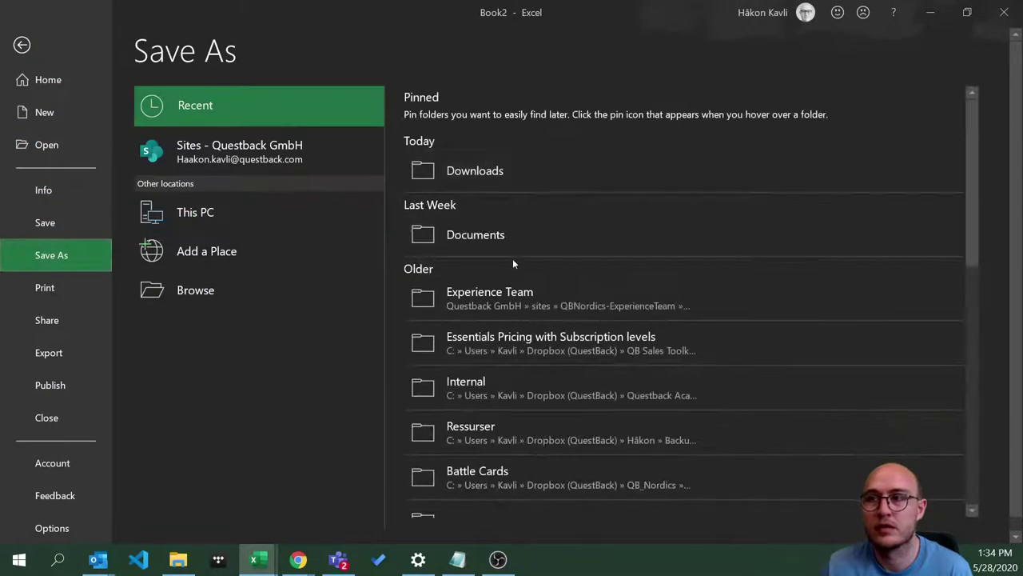
left_click(505, 183)
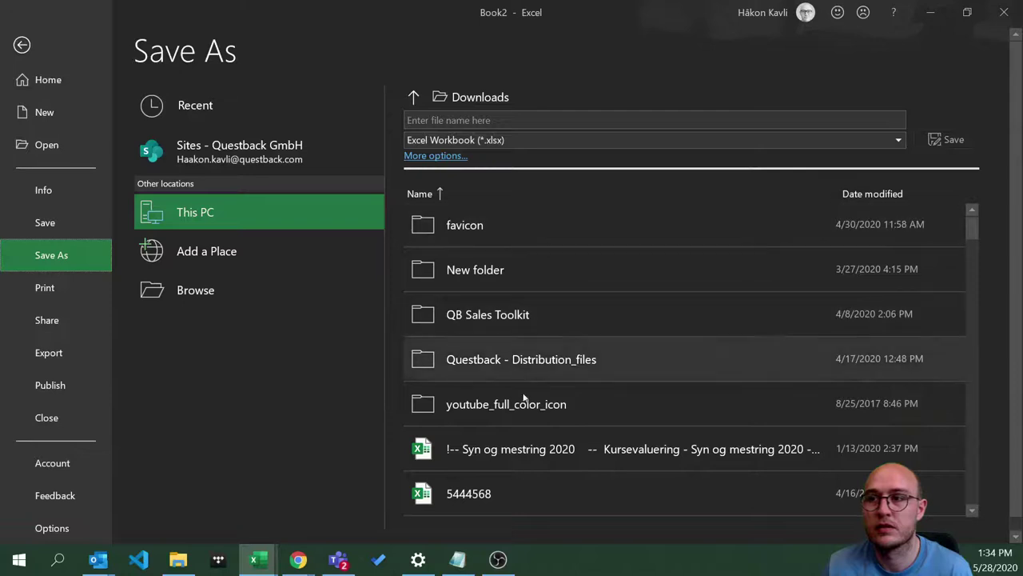
left_click(473, 120)
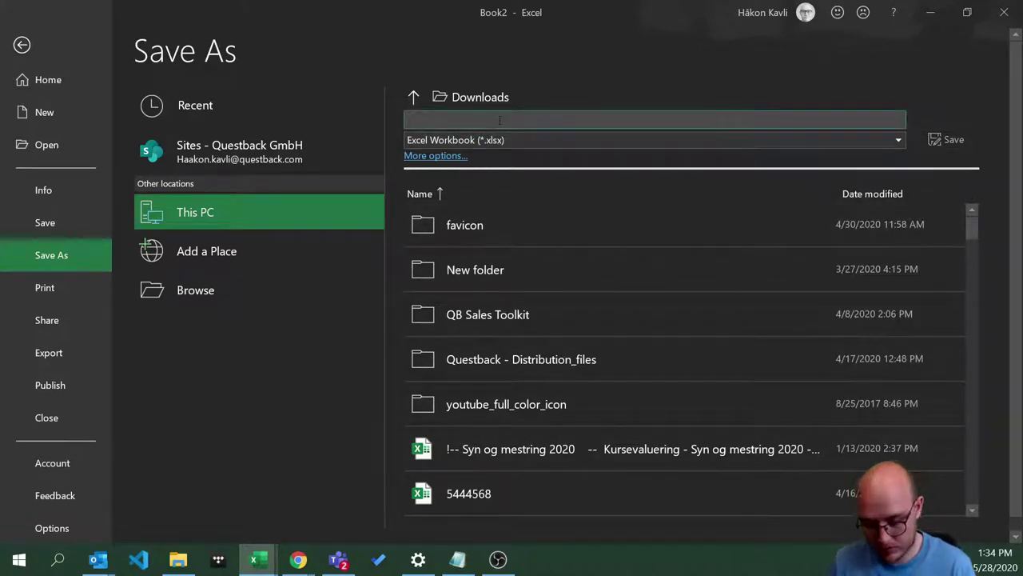
type("imp")
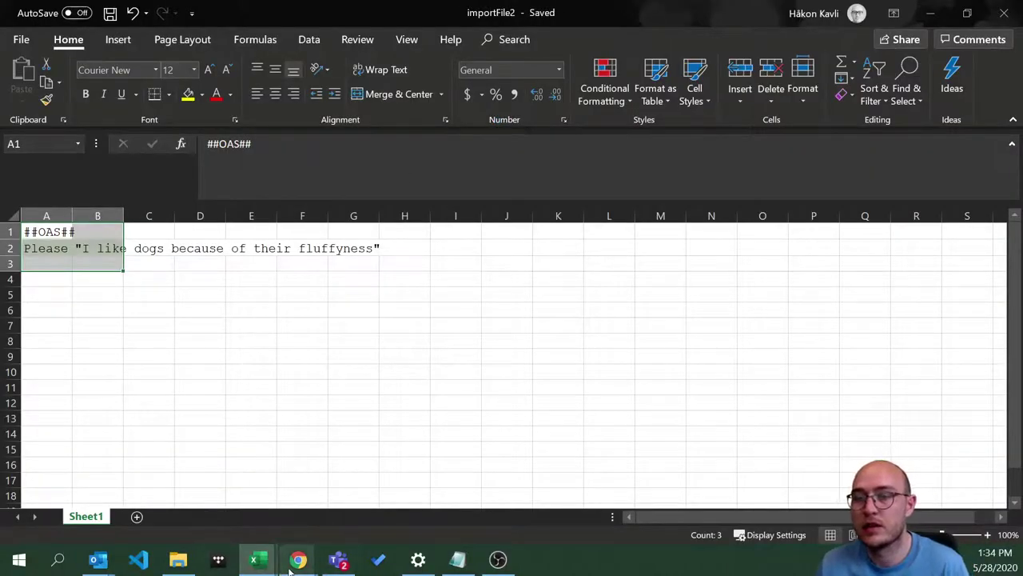
- Switch to Questback Designer in Chrome and review the errors in importFile's question preview
left_click(297, 560)
left_click(254, 516)
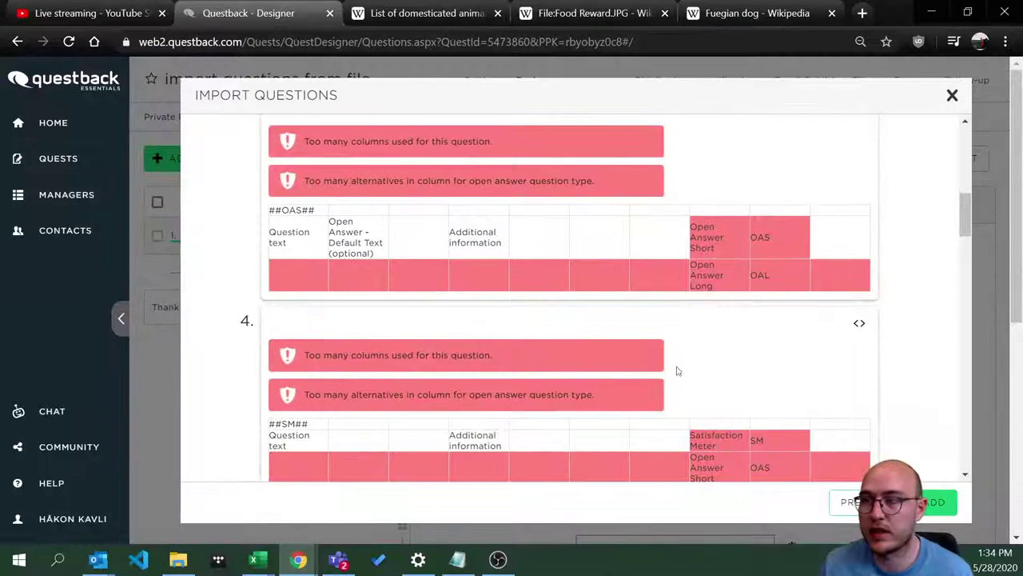
scroll(663, 370, "down", 5)
scroll(724, 376, "down", 5)
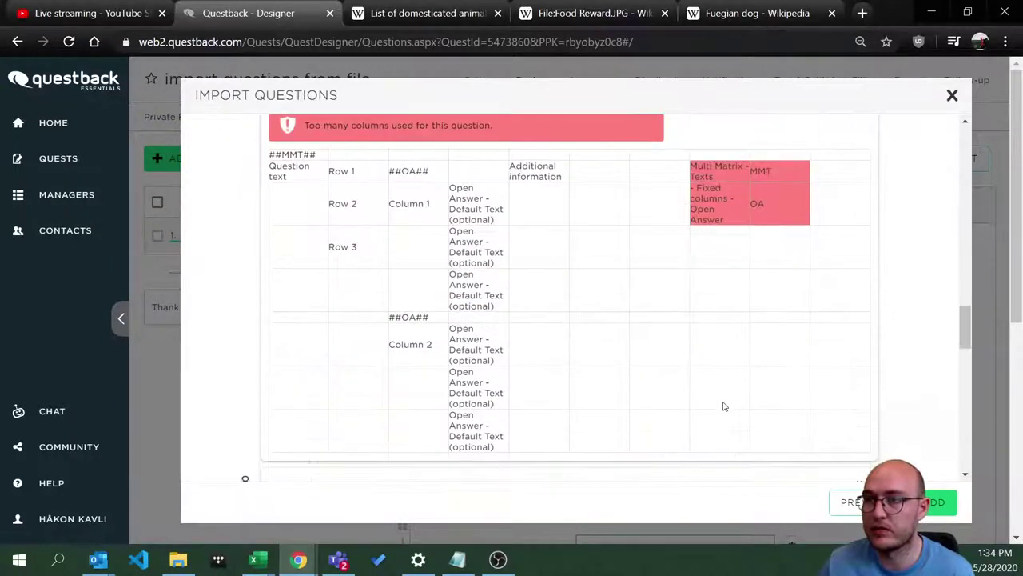
scroll(721, 406, "up", 10)
scroll(680, 336, "up", 3)
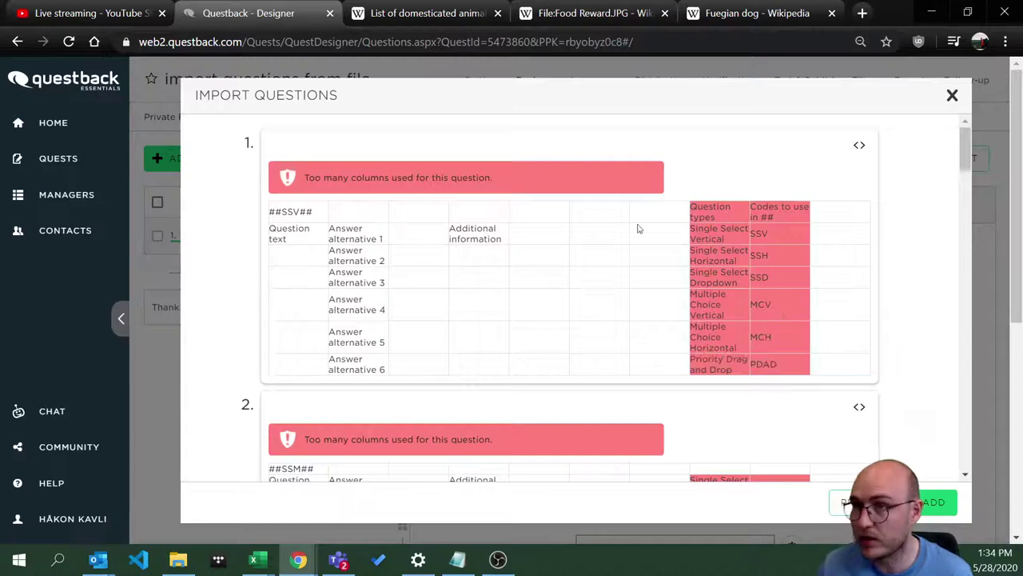
- Return to the file upload stage, upload importFile2 from Downloads instead and proceed to its question preview
left_click(849, 502)
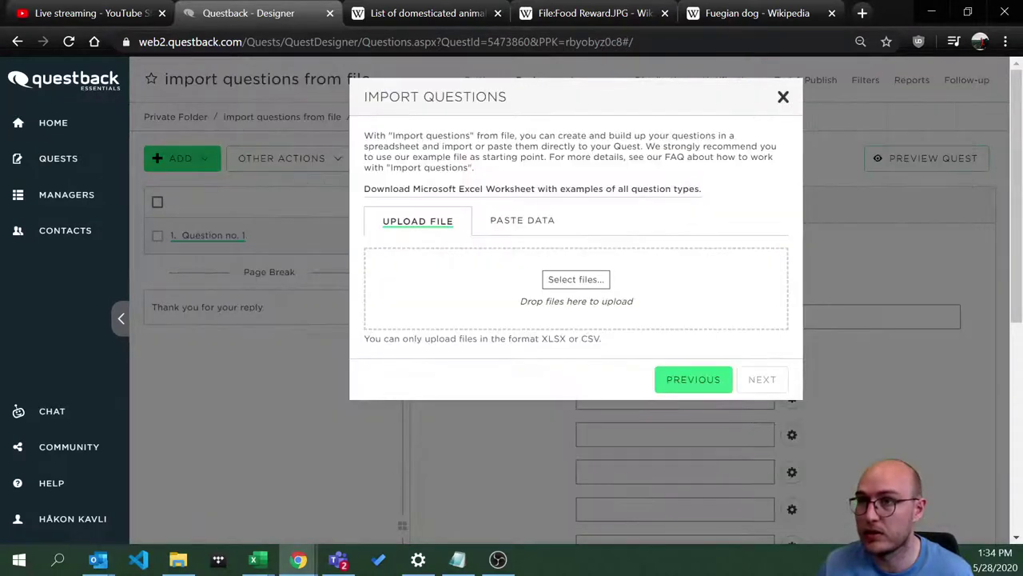
left_click(576, 280)
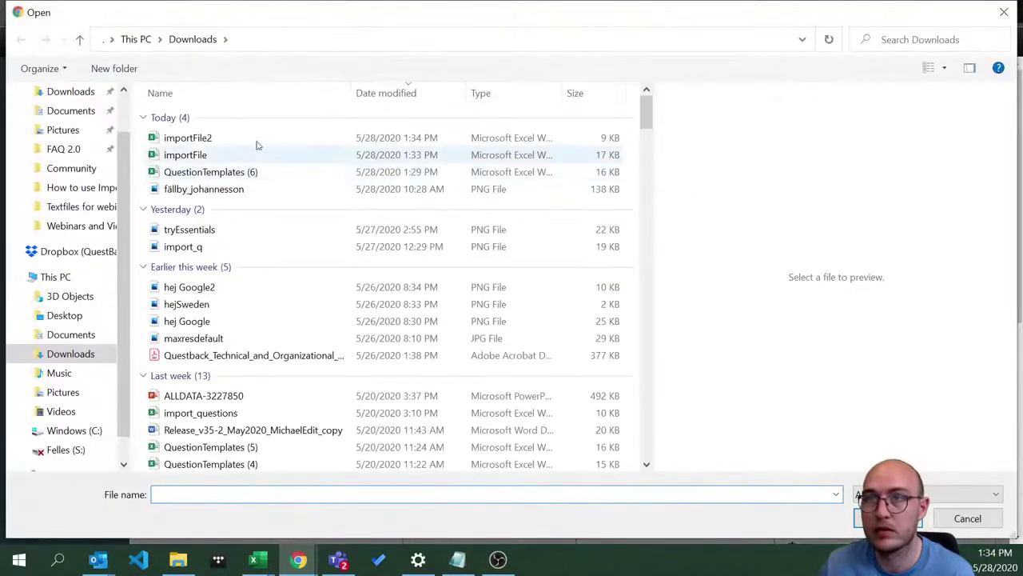
left_click(200, 138)
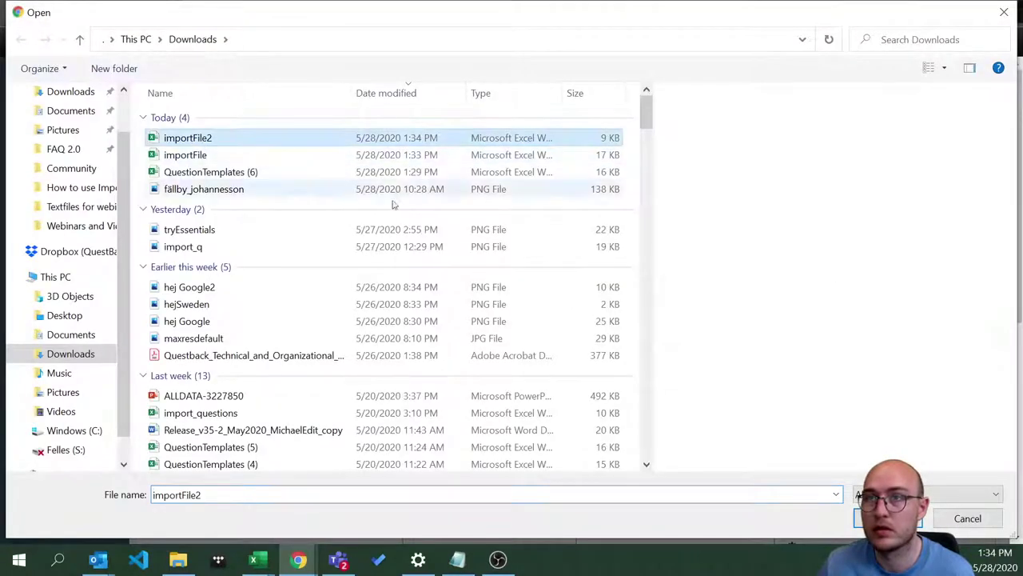
key("alt+Tab")
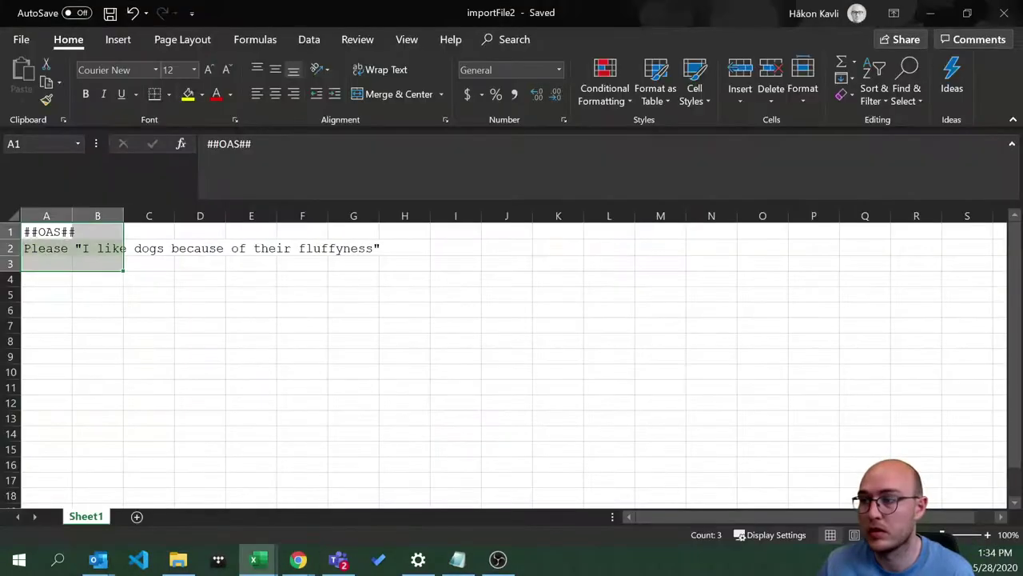
left_click(297, 560)
left_click(248, 457)
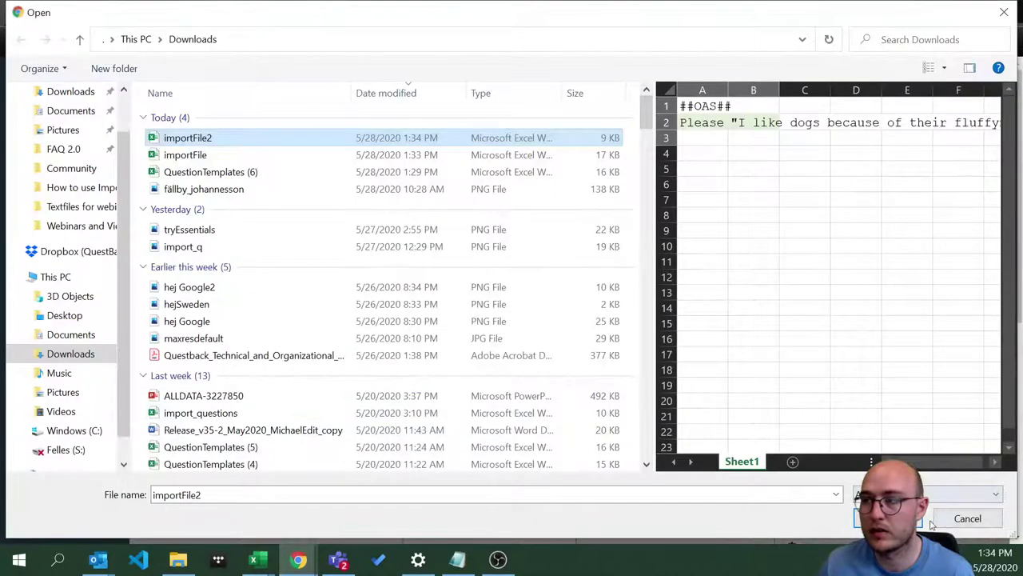
left_click(886, 517)
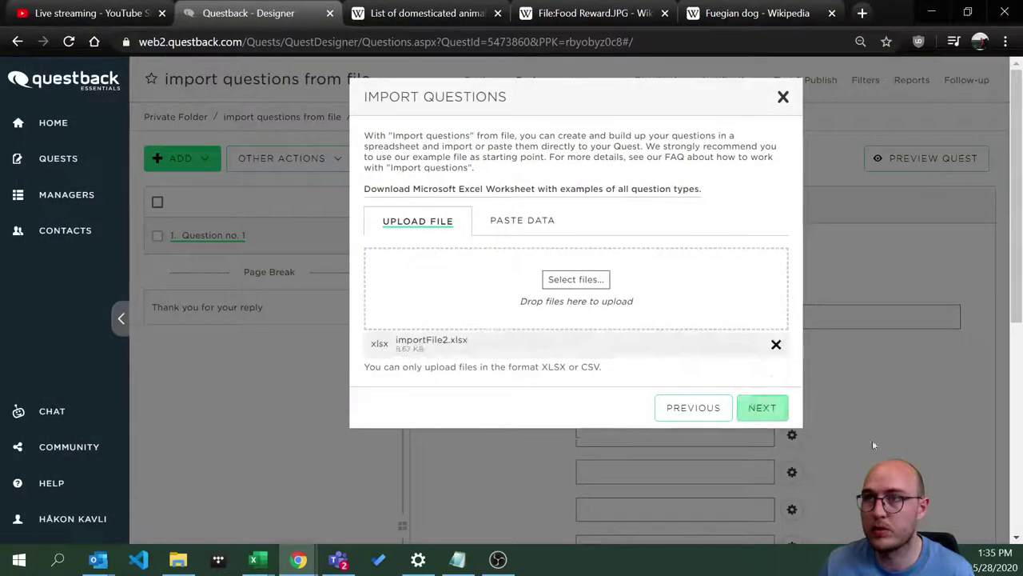
left_click(757, 407)
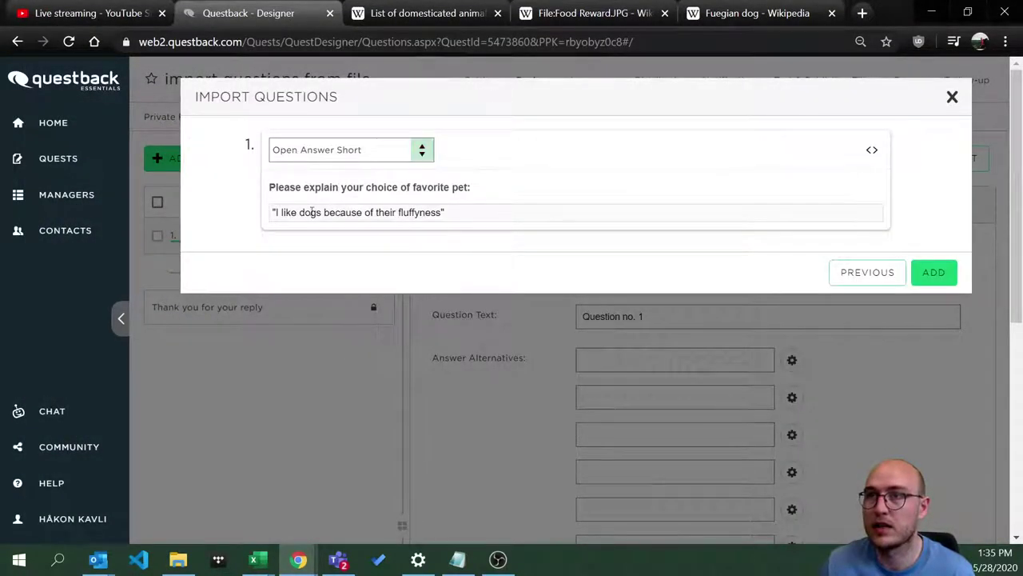
- Change the imported question's type to Open Answer Long, add it to the quest and open its properties
left_click(392, 149)
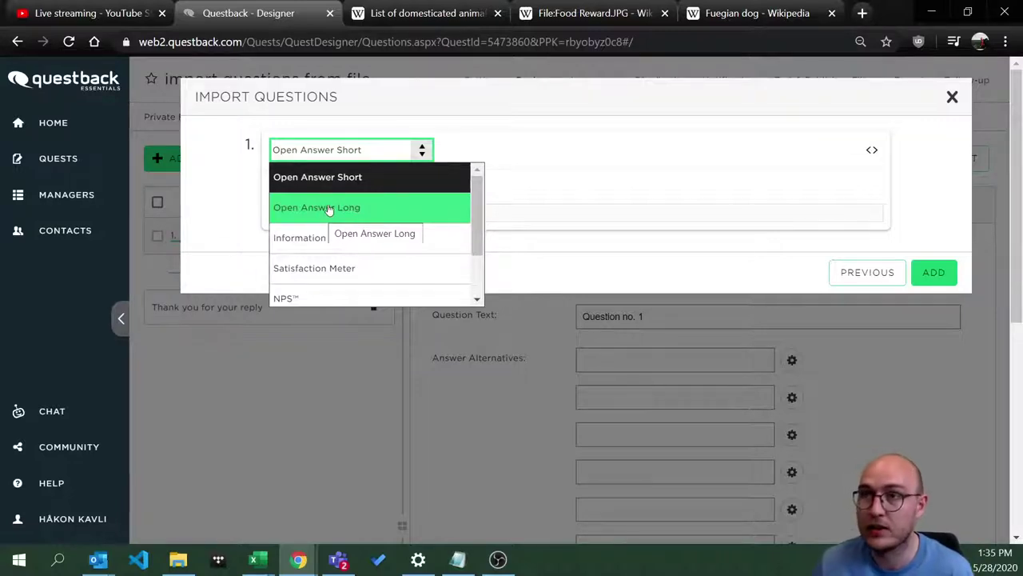
left_click(329, 208)
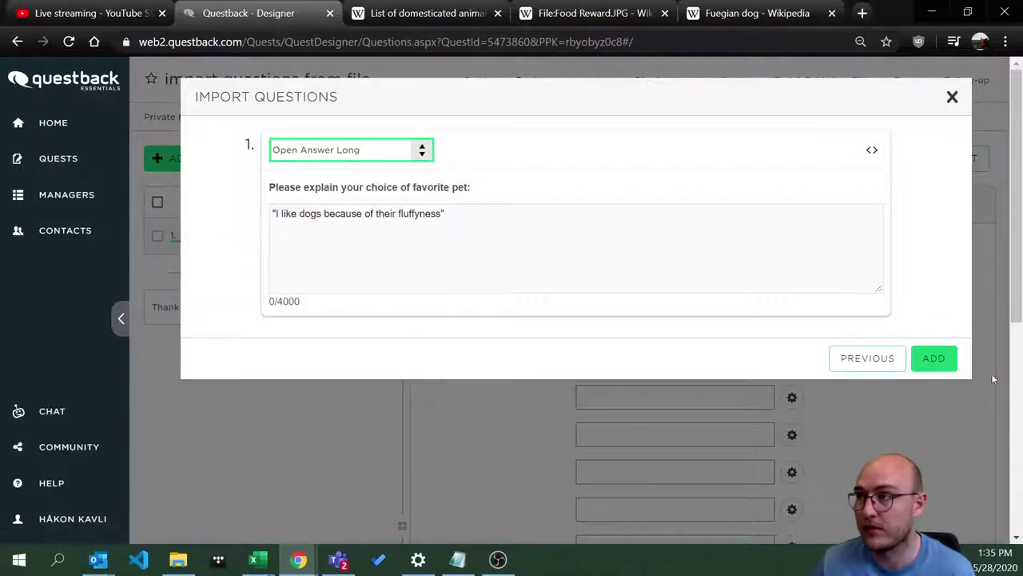
left_click(934, 358)
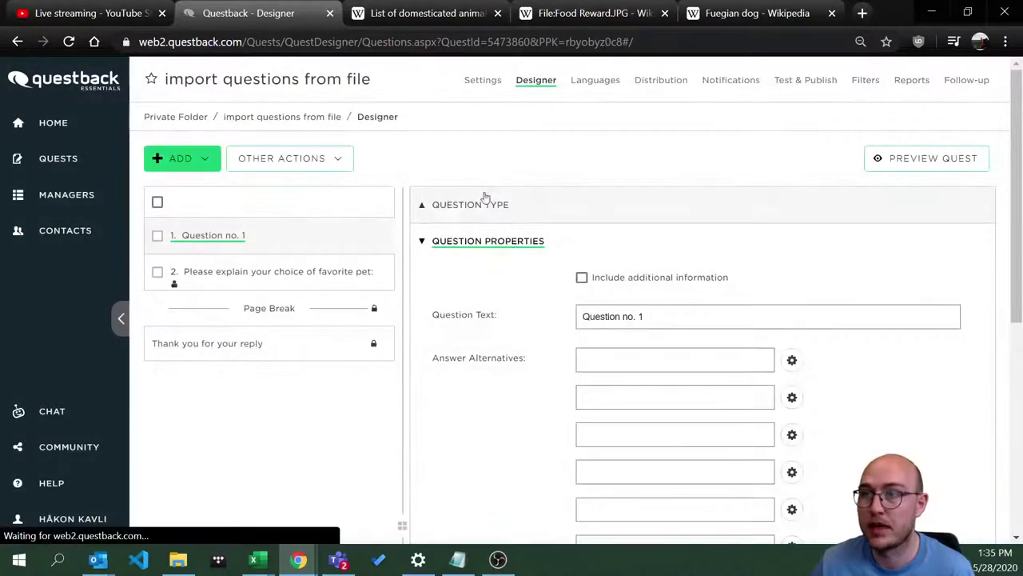
left_click(206, 272)
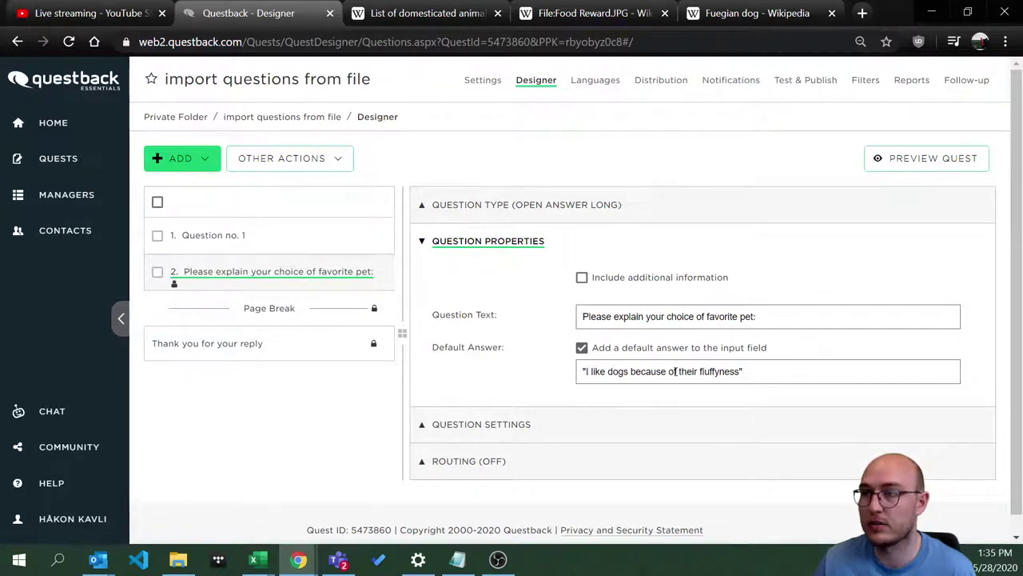
mouse_move(186, 268)
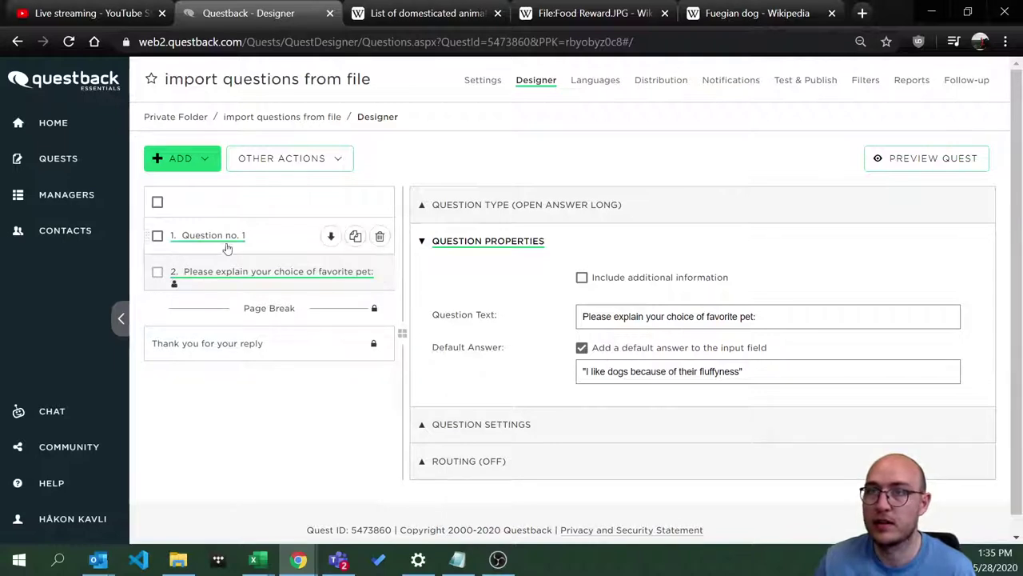
- Import "What is your favorite pet?" from the existing Import Questions Quest and move it to first place in the question list
left_click(203, 160)
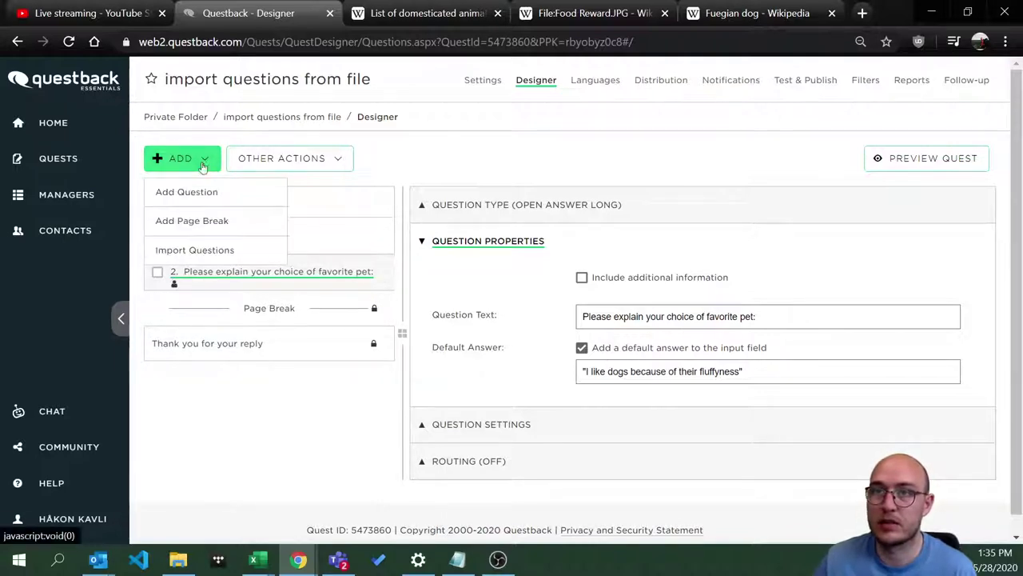
left_click(201, 254)
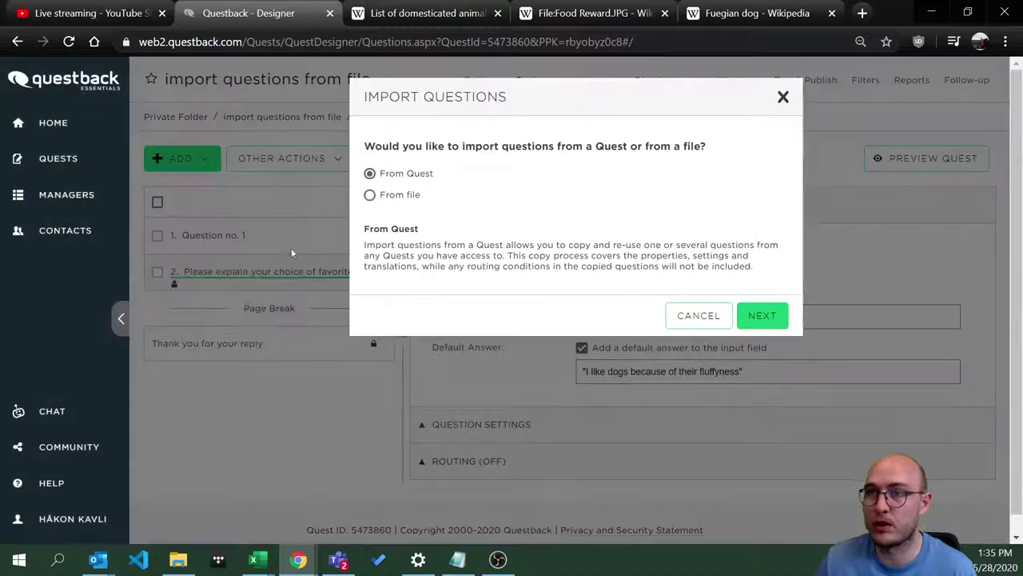
left_click(763, 316)
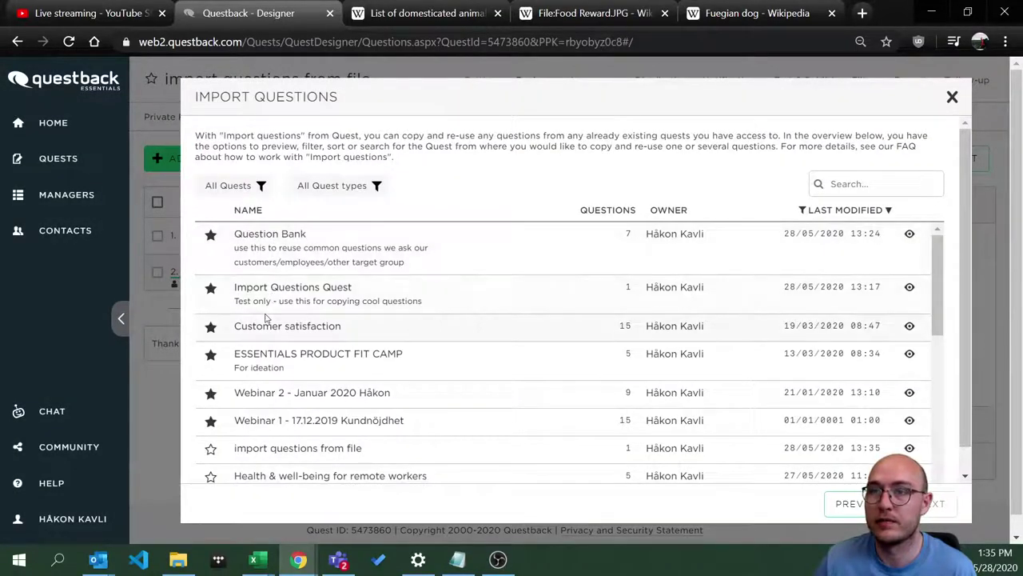
left_click(271, 289)
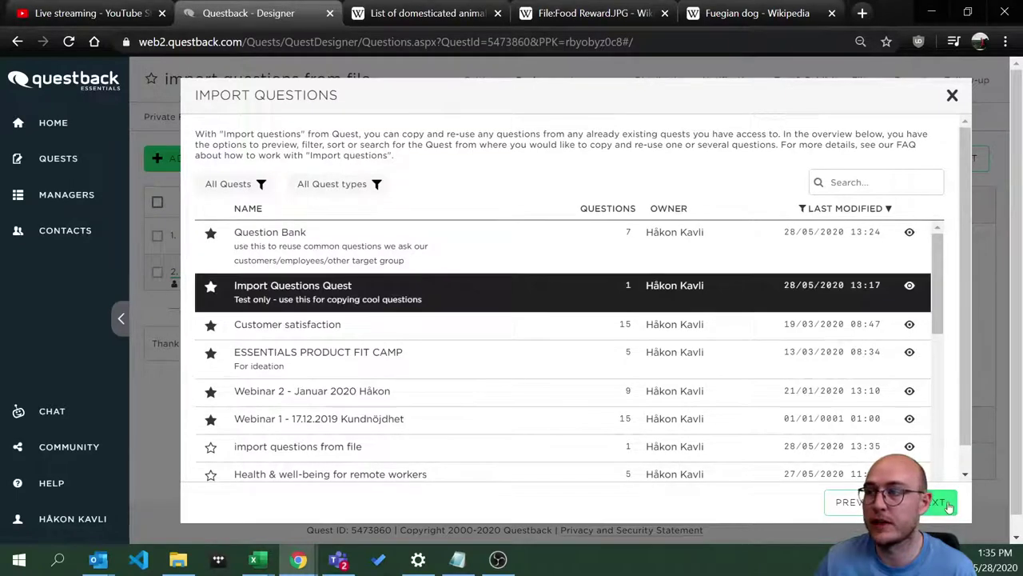
left_click(947, 503)
left_click(225, 242)
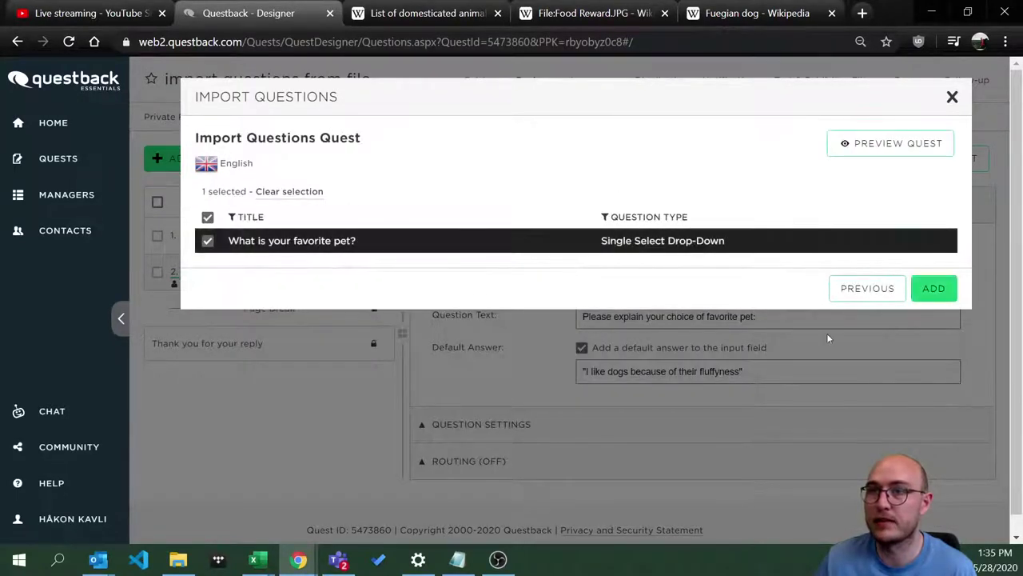
left_click(933, 288)
left_click_drag(247, 294, 238, 257)
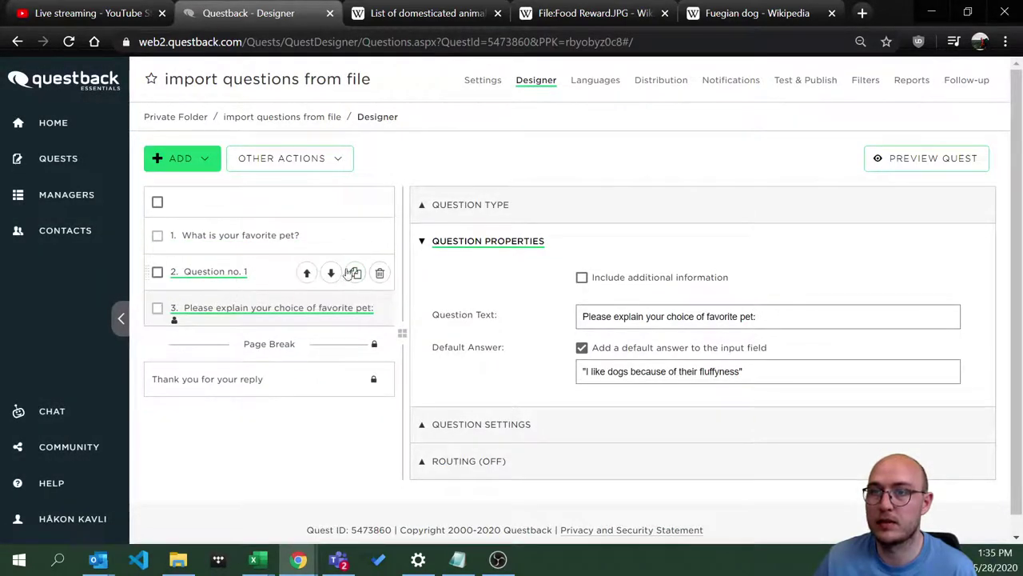
- Delete the "Question no. 1" entry and insert a page break between the favorite pet question and the explanation question
left_click(380, 273)
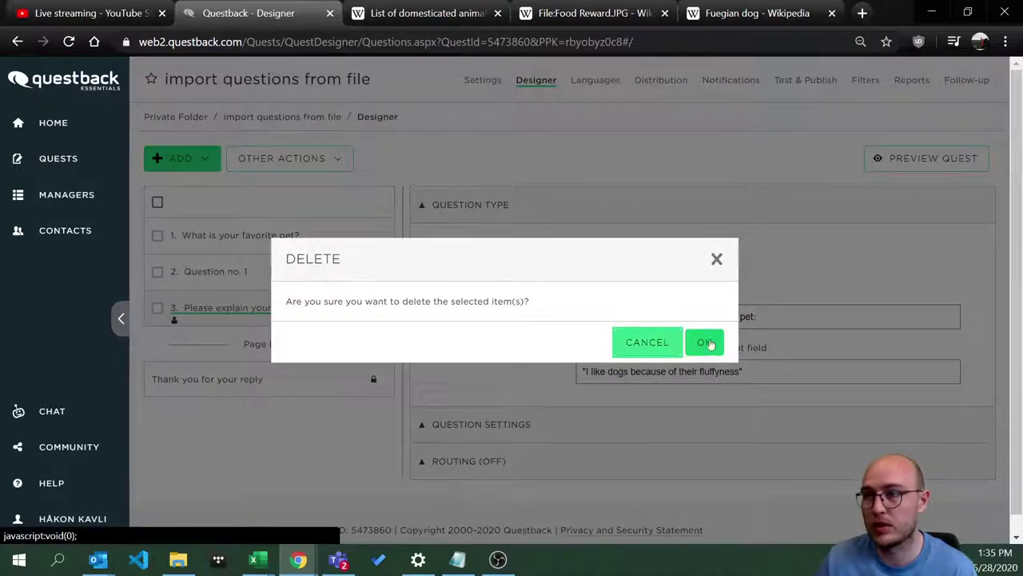
left_click(703, 342)
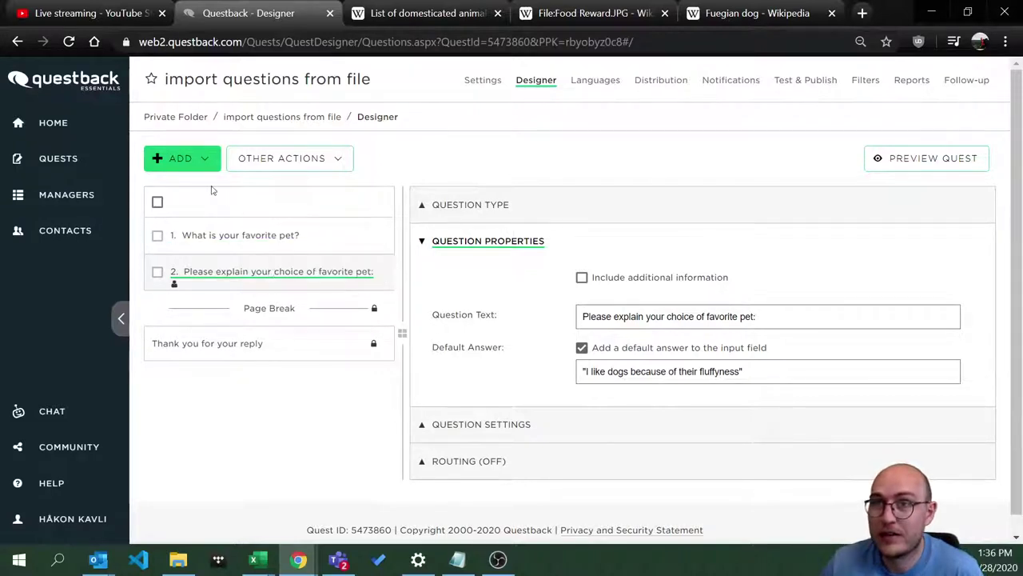
left_click(204, 158)
left_click(209, 221)
left_click_drag(255, 313, 255, 271)
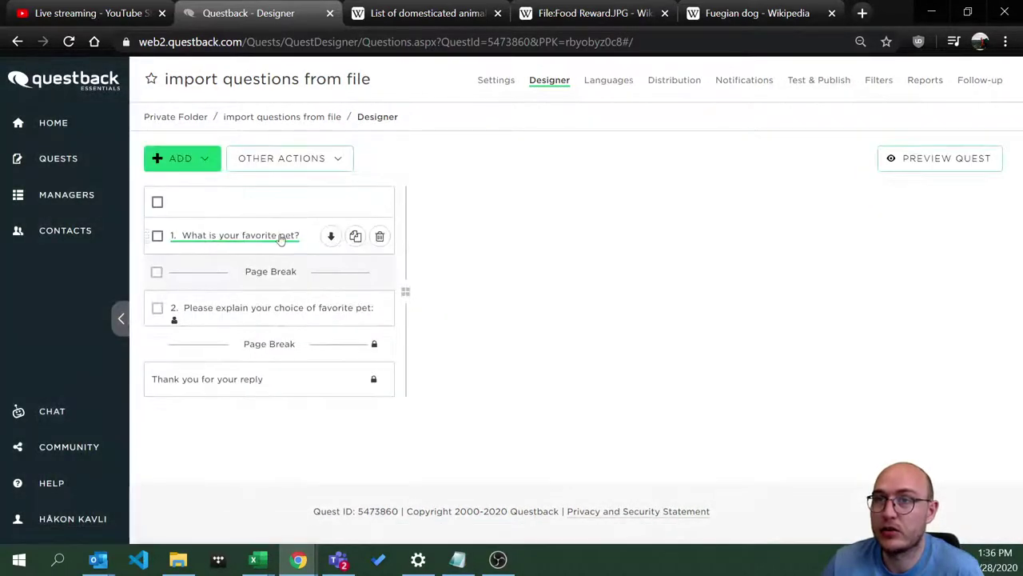
- Try to insert a Q&A tag for the favorite pet question into the explanation question's additional information
left_click(226, 316)
double_click(610, 371)
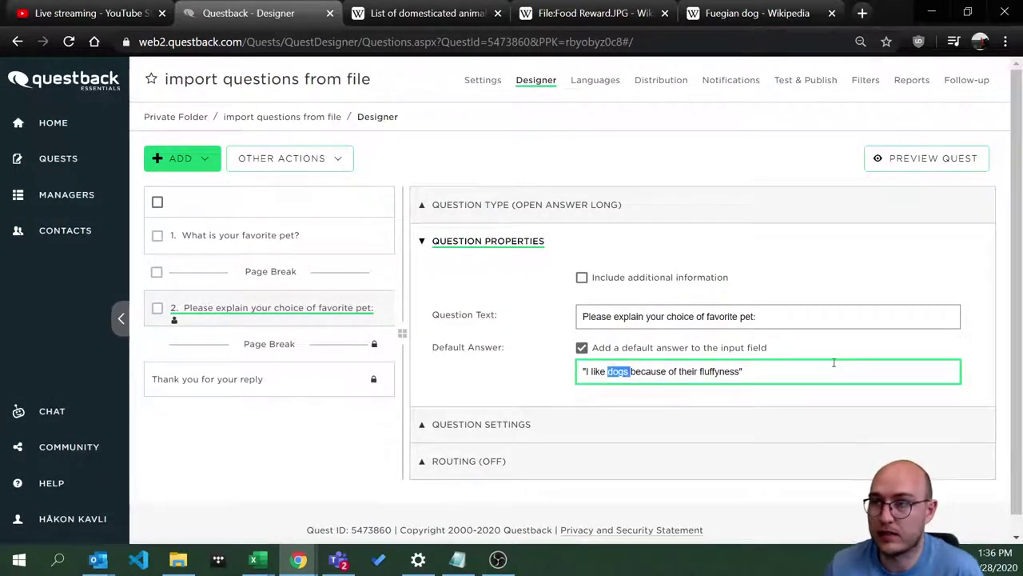
left_click(582, 277)
scroll(653, 319, "down", 1)
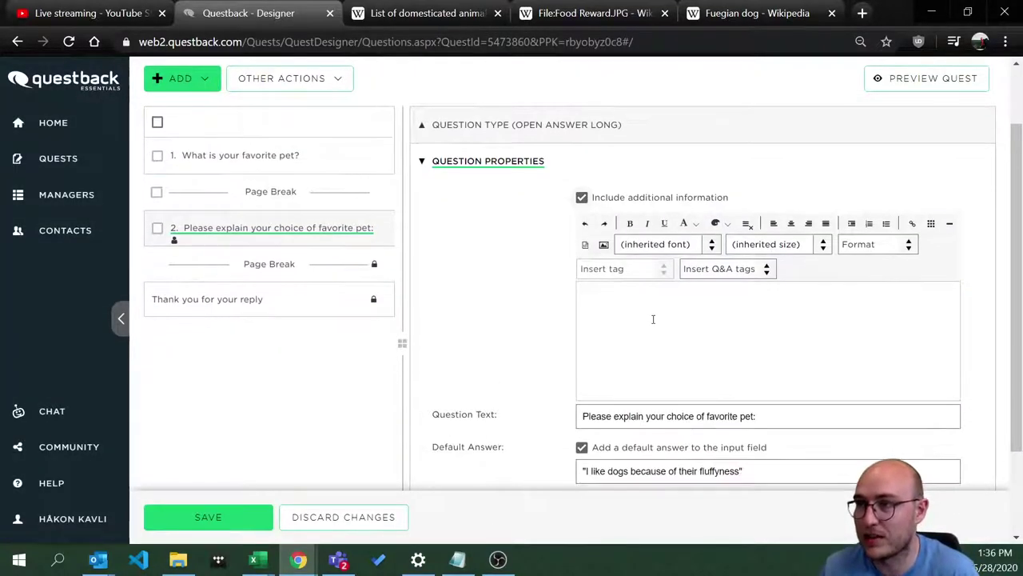
left_click(768, 270)
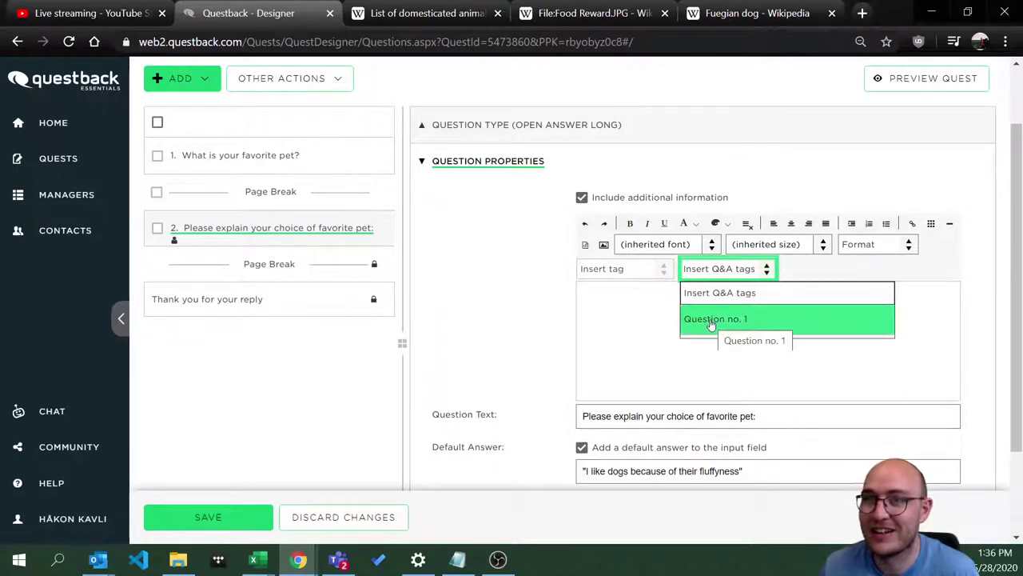
left_click(608, 304)
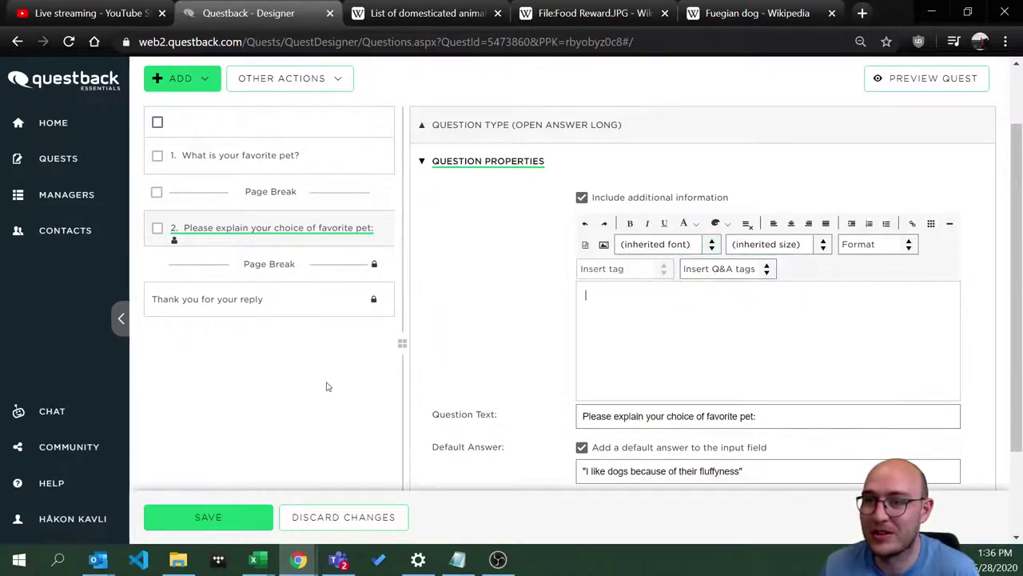
left_click(227, 524)
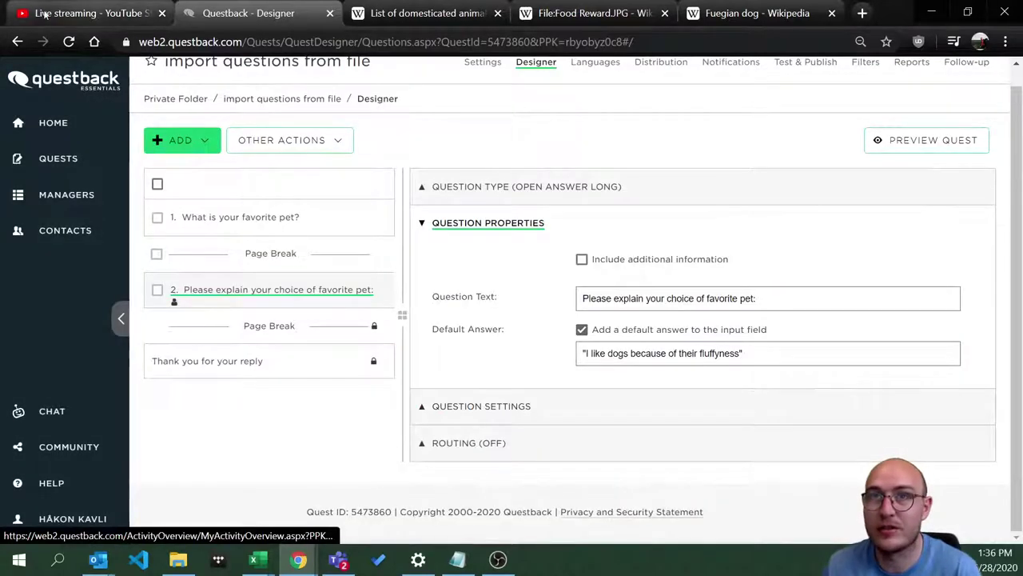
- Reload the designer and insert the favorite pet question's Q&A tag into the explanation question's additional information
left_click(71, 42)
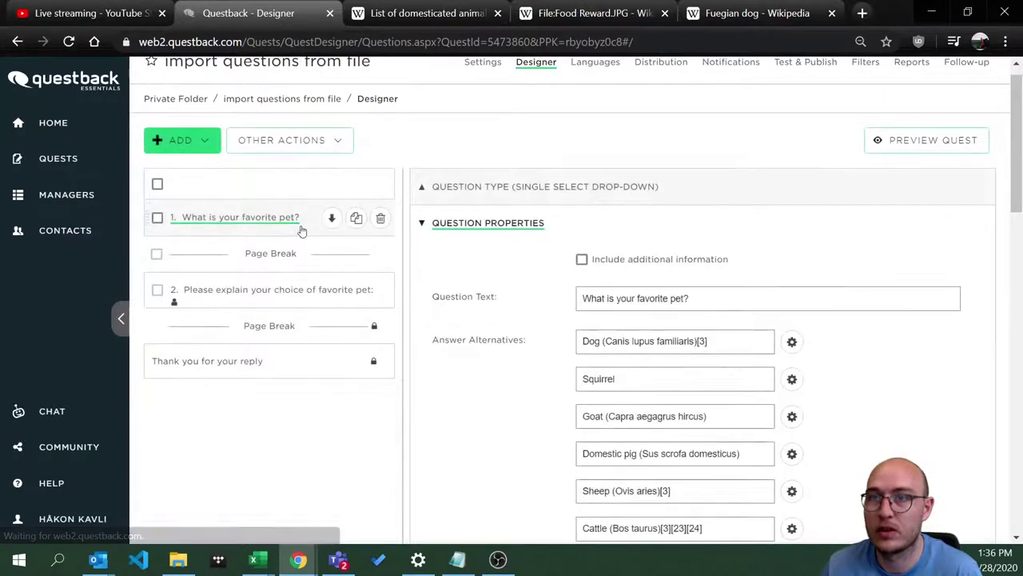
left_click(227, 293)
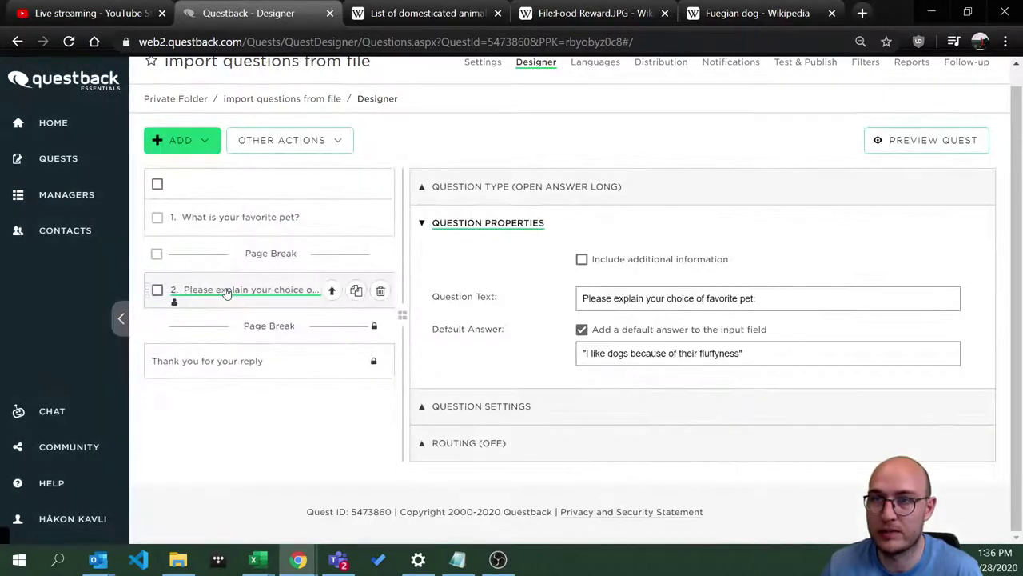
left_click(233, 291)
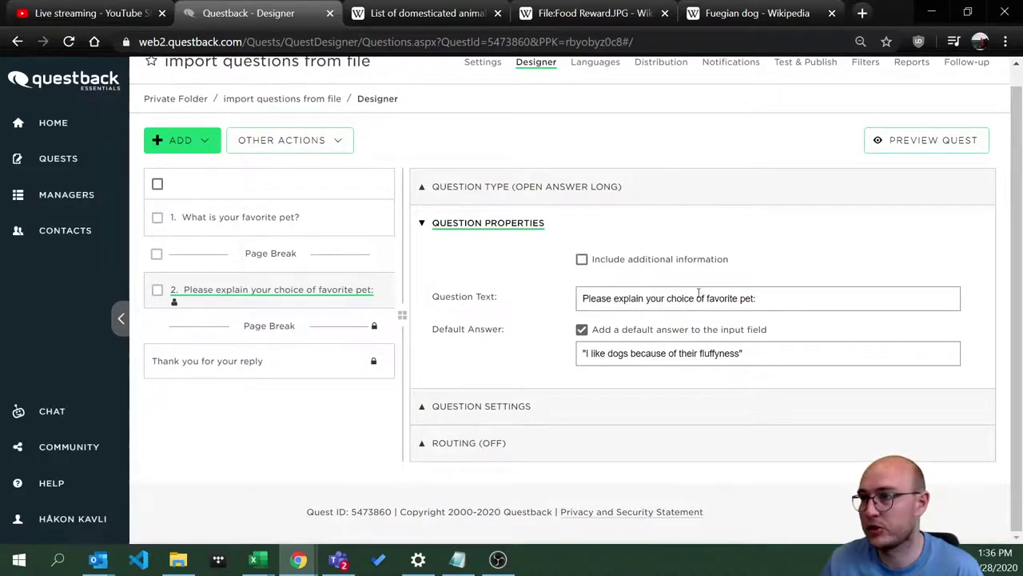
left_click(581, 259)
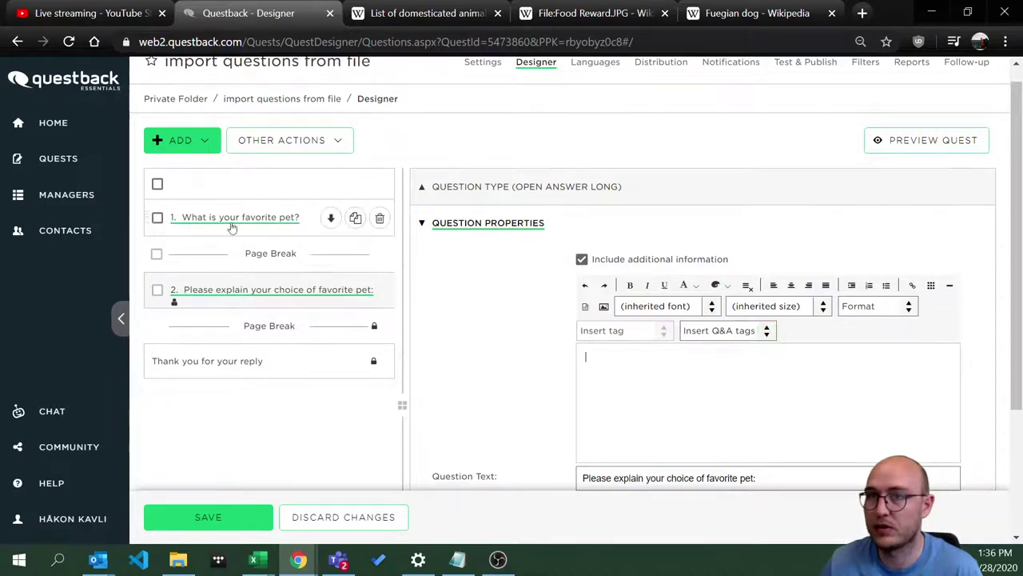
left_click(767, 330)
left_click(753, 388)
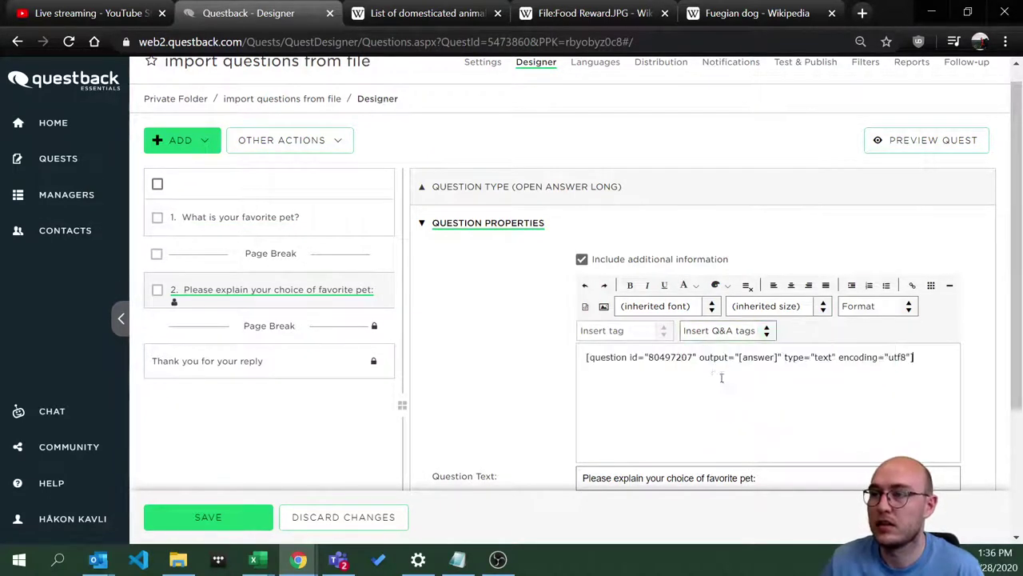
- Copy the inserted Q&A tag and remove it from the additional information text
left_click_drag(586, 359, 921, 361)
right_click(869, 353)
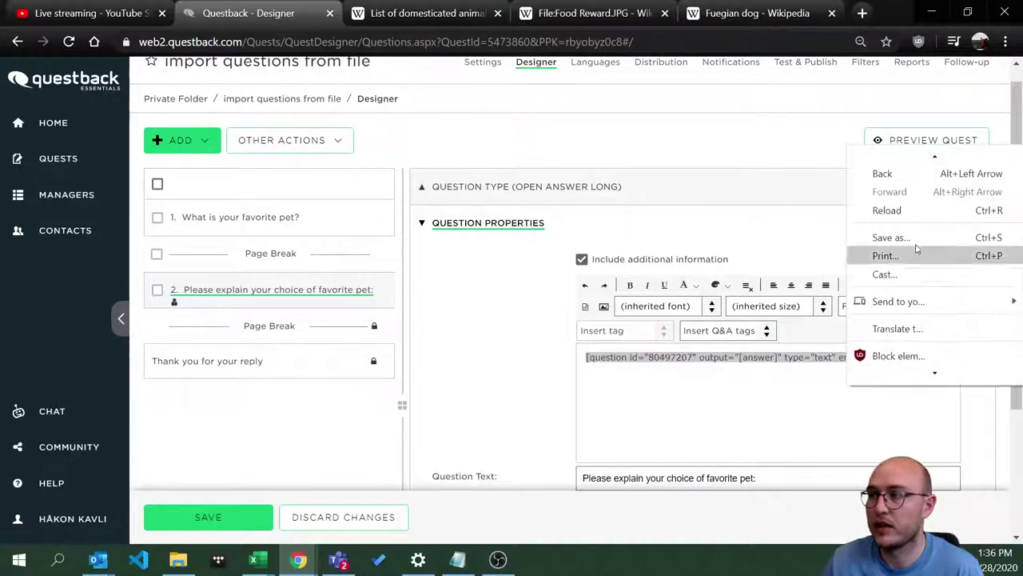
right_click(660, 357)
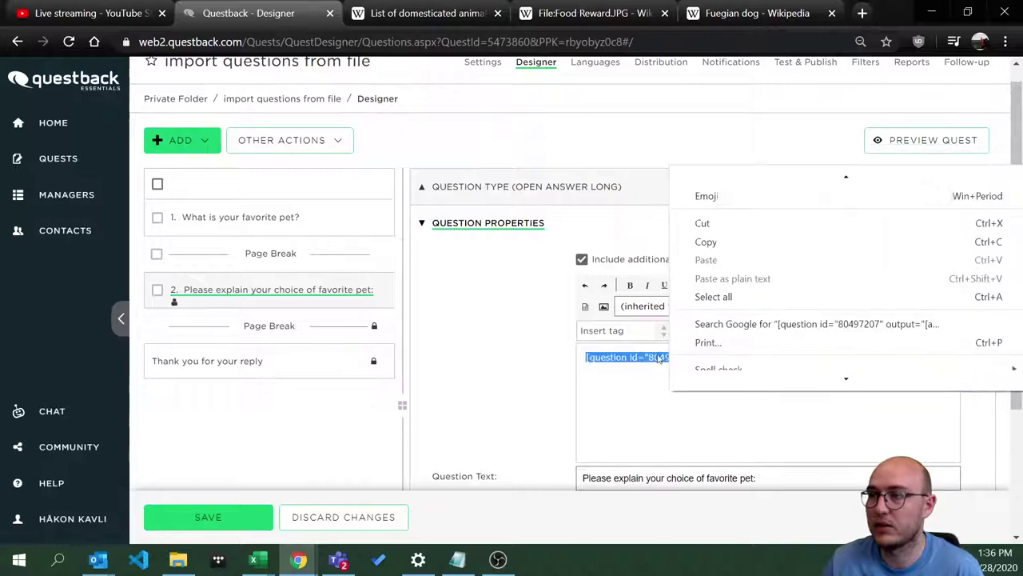
left_click(734, 249)
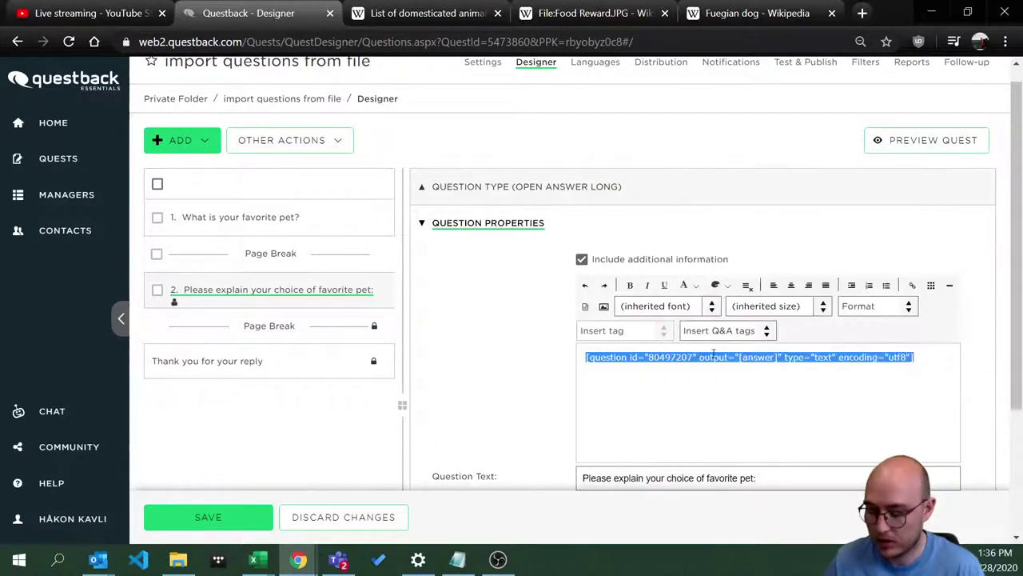
key("Delete")
- Replace "dogs" in the default answer with the copied Q&A tag and save the question
scroll(623, 412, "down", 1)
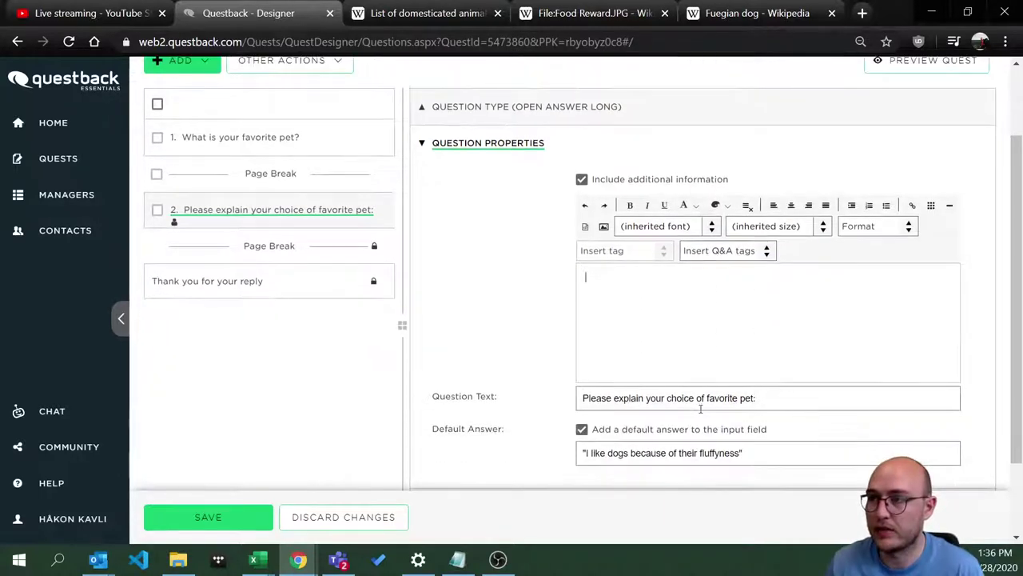
double_click(616, 453)
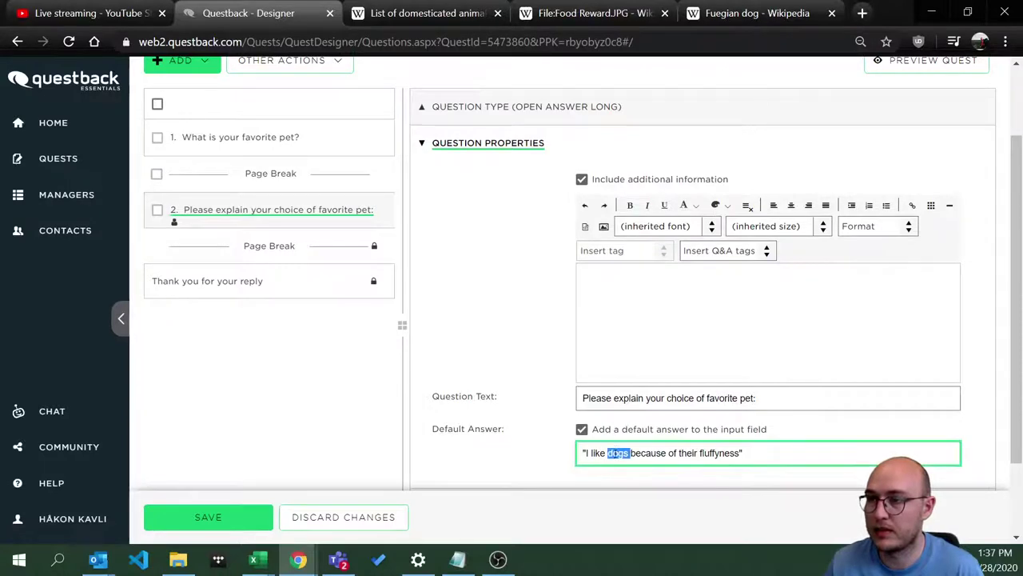
key("ctrl+v")
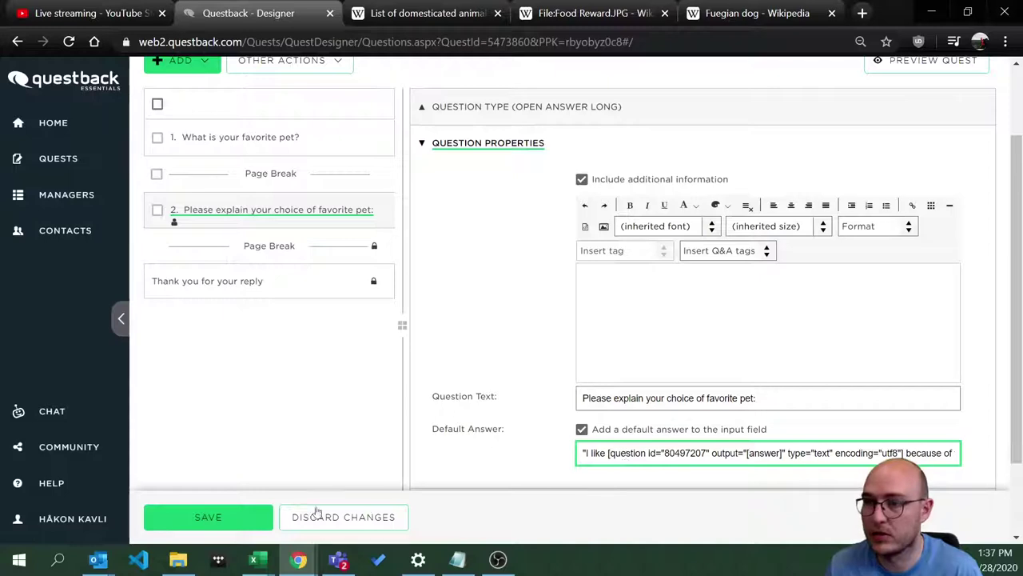
left_click(256, 520)
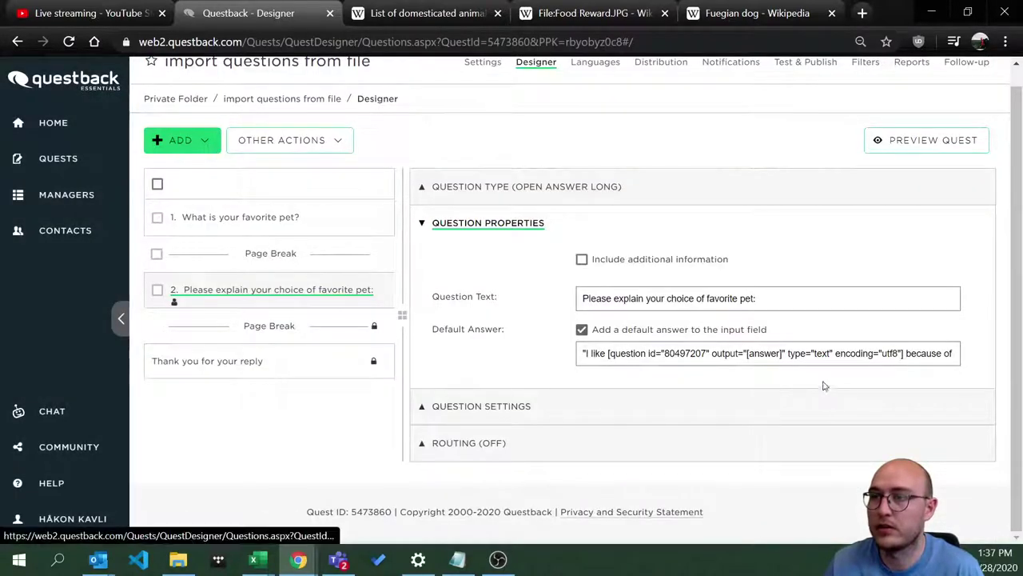
- Start a test run of the quest and maximize its window
scroll(825, 386, "up", 1)
left_click(797, 81)
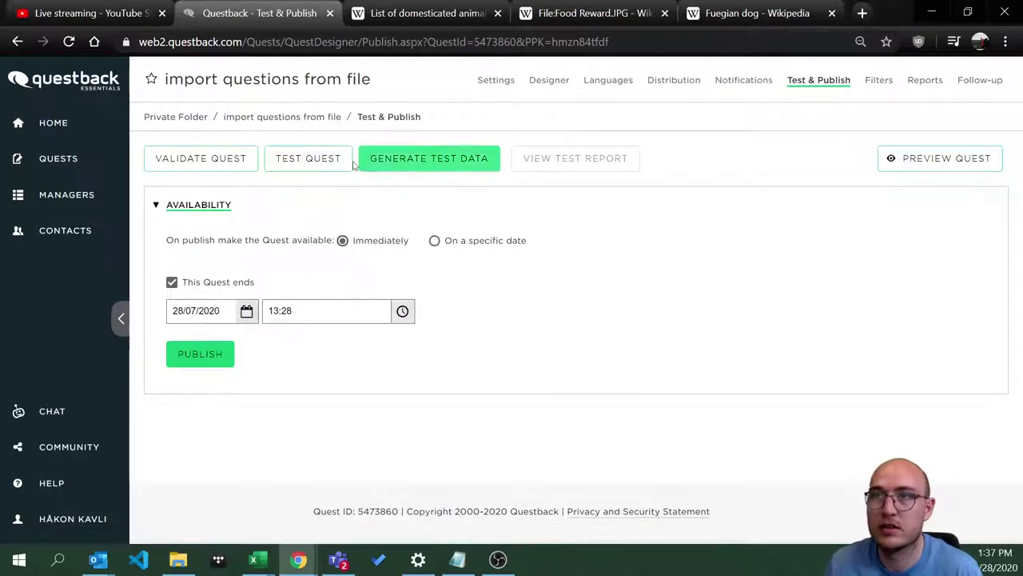
left_click(324, 160)
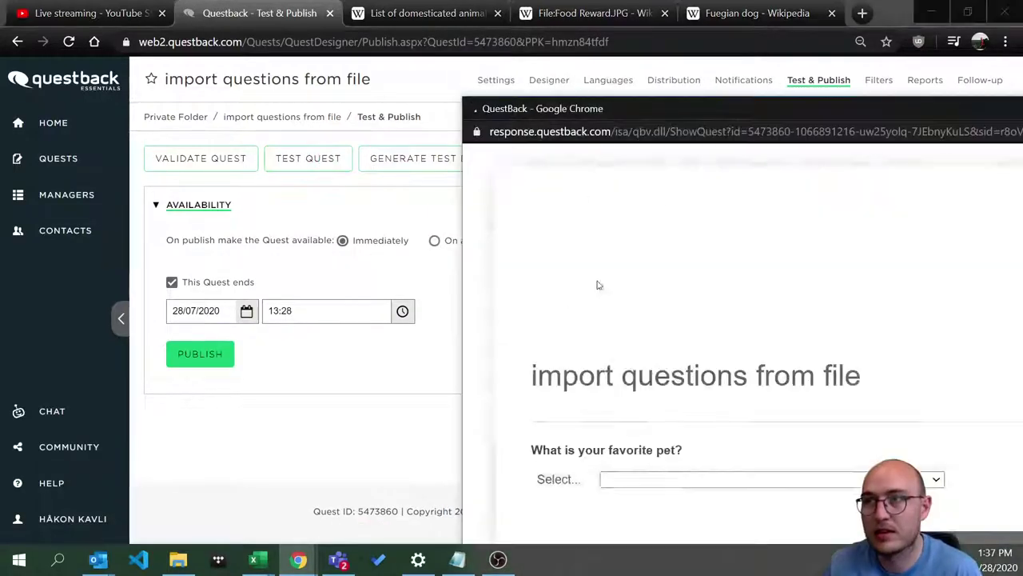
left_click_drag(776, 102, 411, 109)
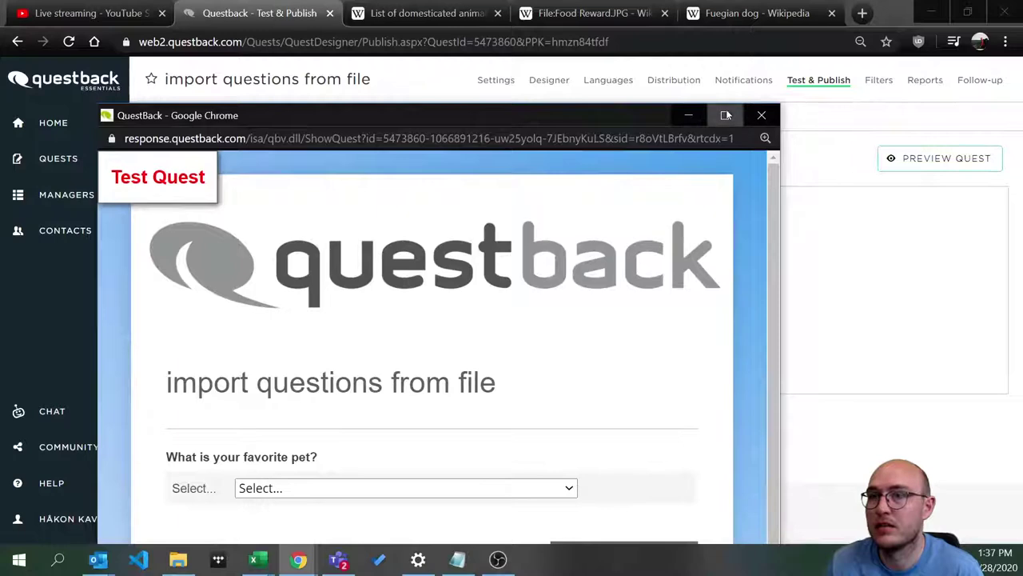
left_click(726, 115)
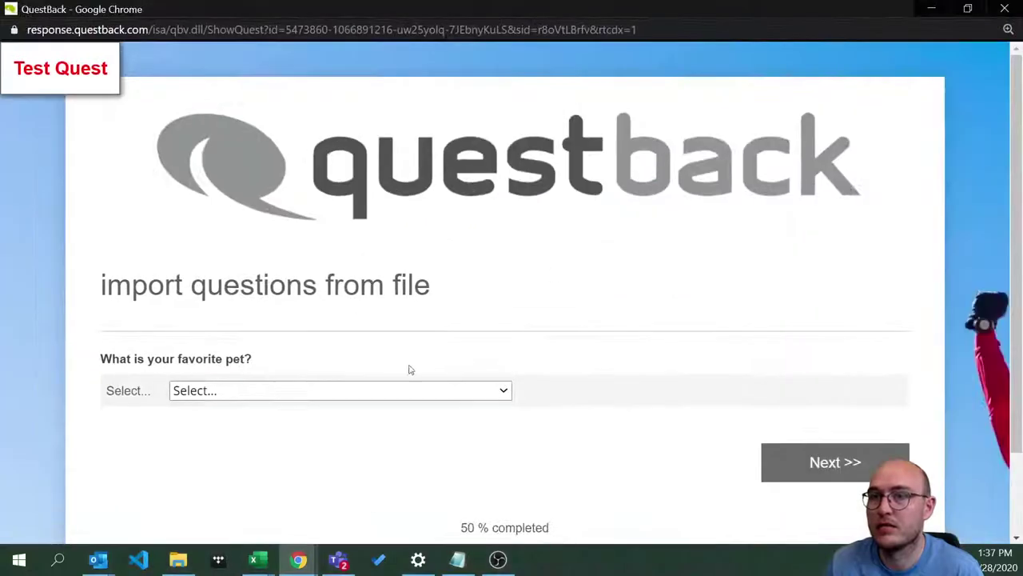
- Choose "Horse (Equus ferus caballus)" as the favorite pet, continue, and check the prefilled explanation on the following page
left_click(291, 391)
scroll(314, 375, "down", 1)
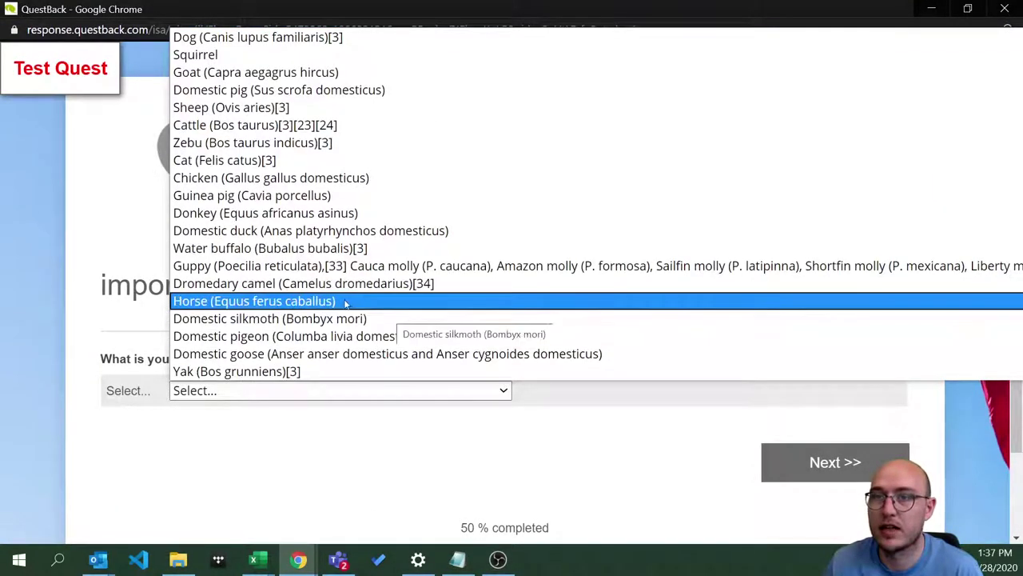
scroll(275, 240, "up", 1)
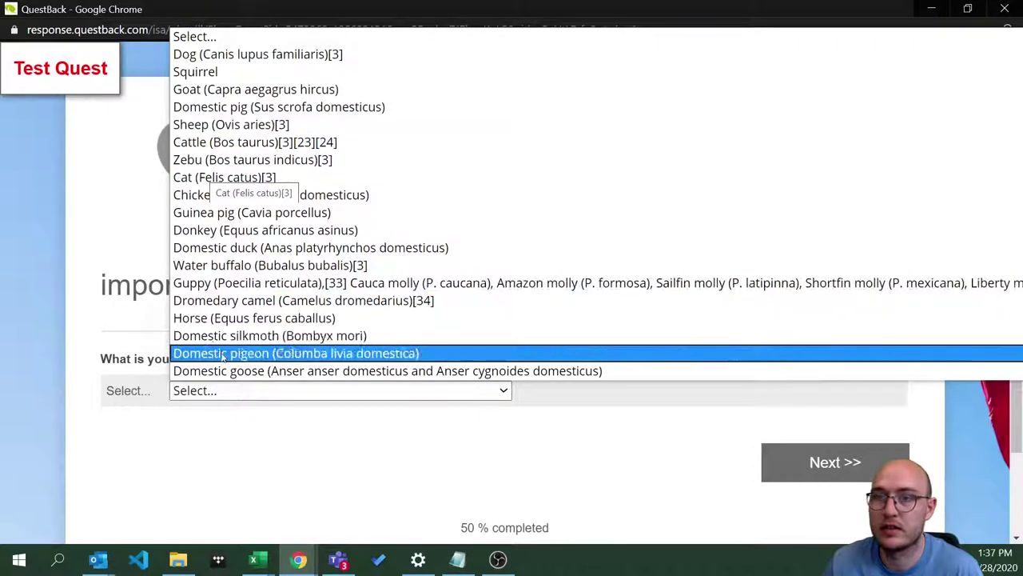
left_click(210, 321)
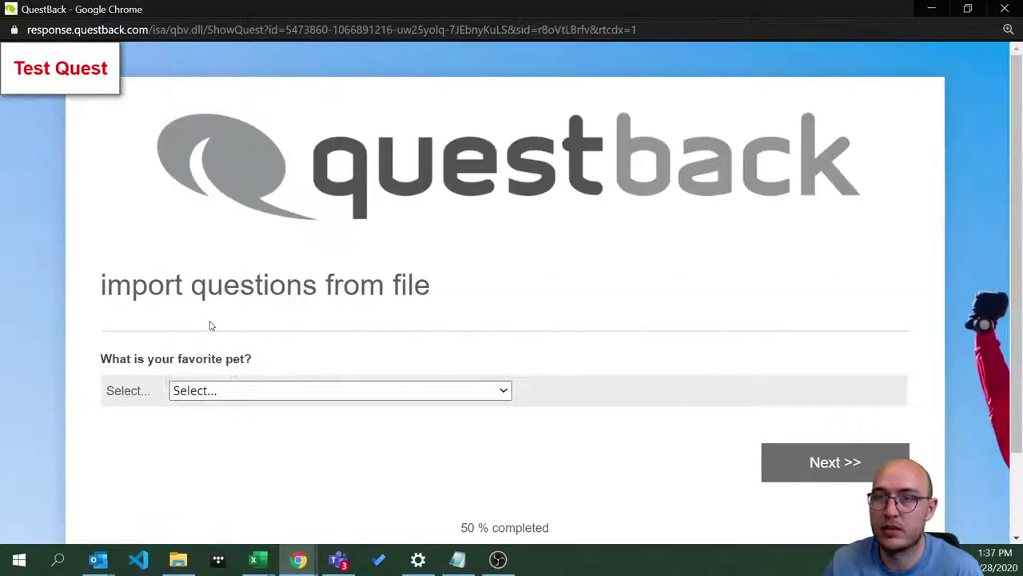
left_click(817, 468)
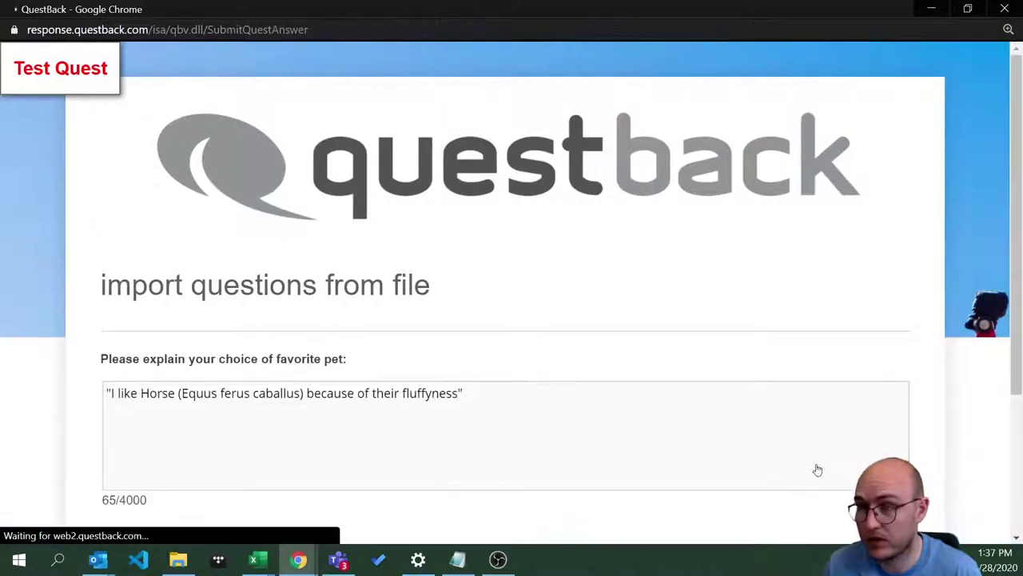
left_click_drag(107, 393, 478, 398)
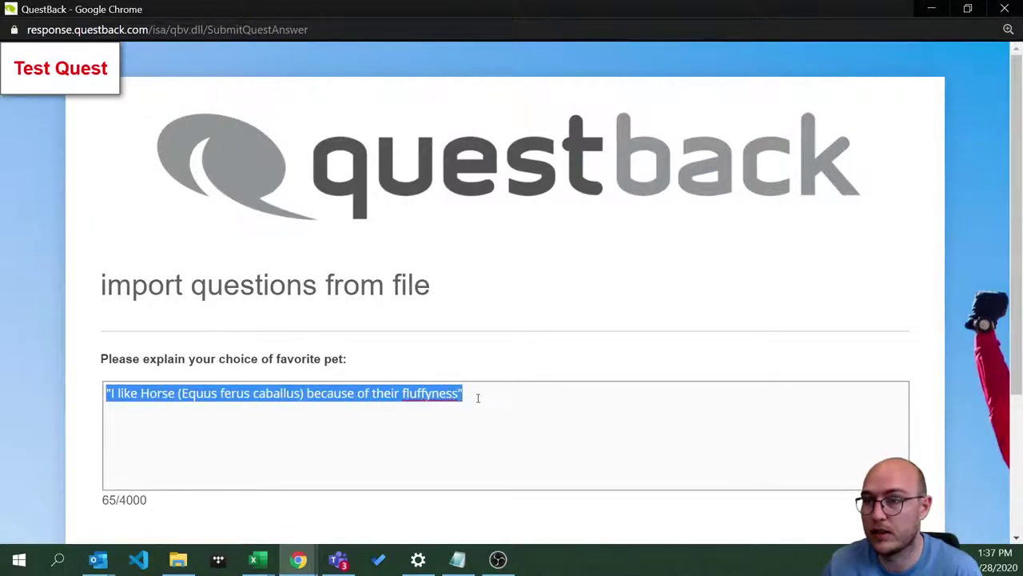
- Go back to the favorite pet question, change the answer to "Squirrel", and continue to check the prefilled explanation
right_click(551, 242)
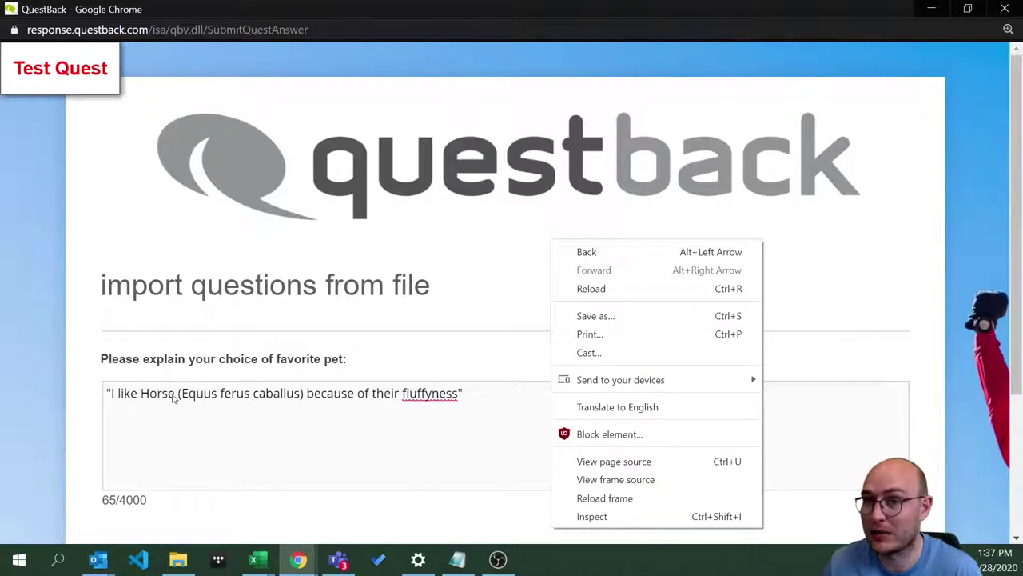
left_click(649, 254)
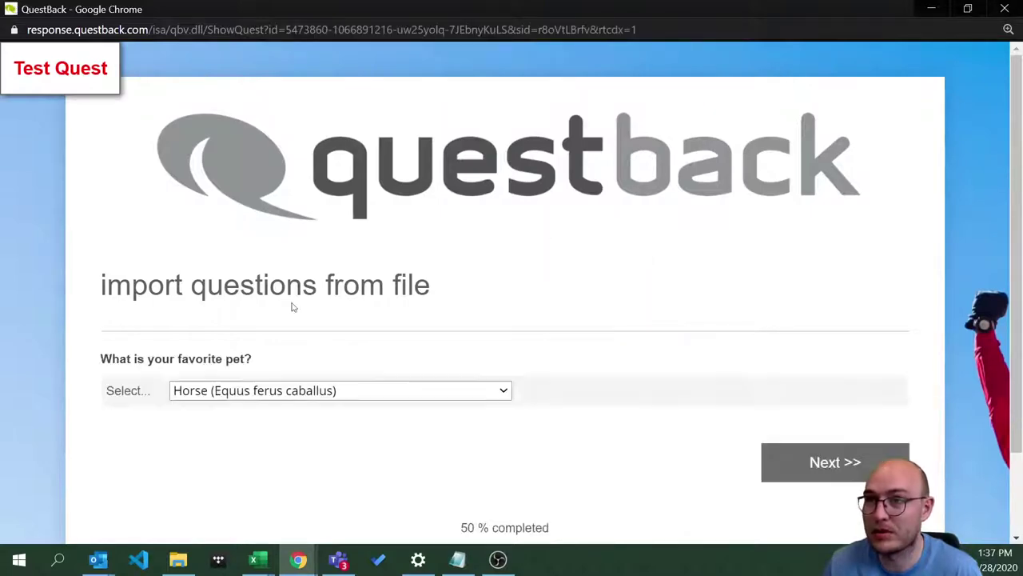
left_click(260, 395)
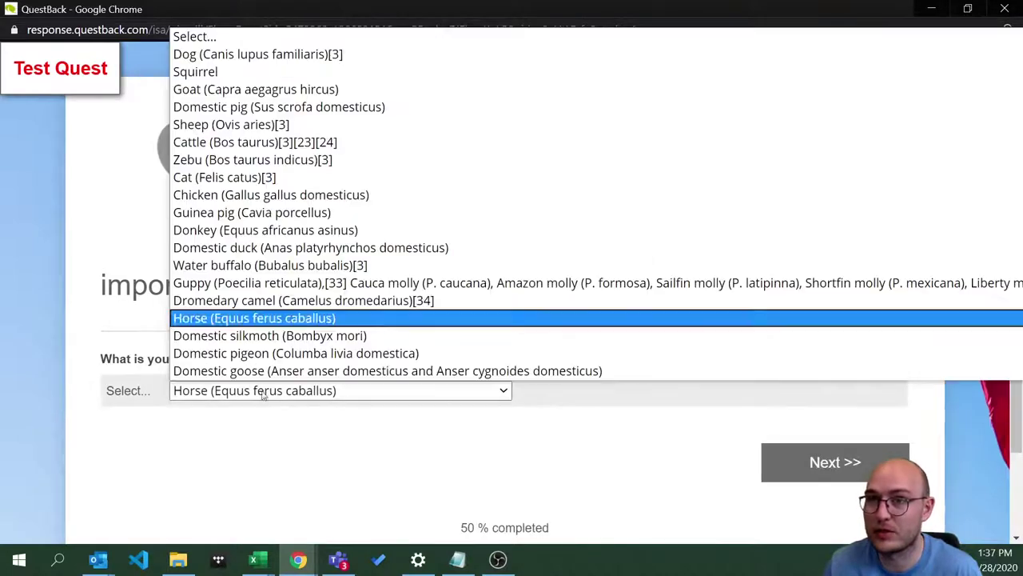
left_click(229, 73)
left_click(787, 470)
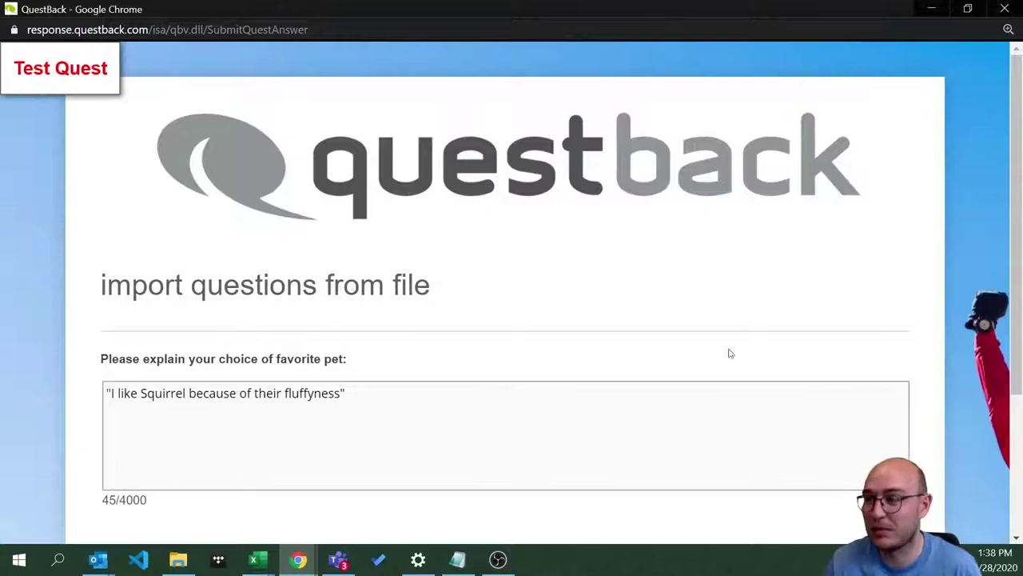
- Close the test run window and return to the quest's Designer page
left_click(1004, 10)
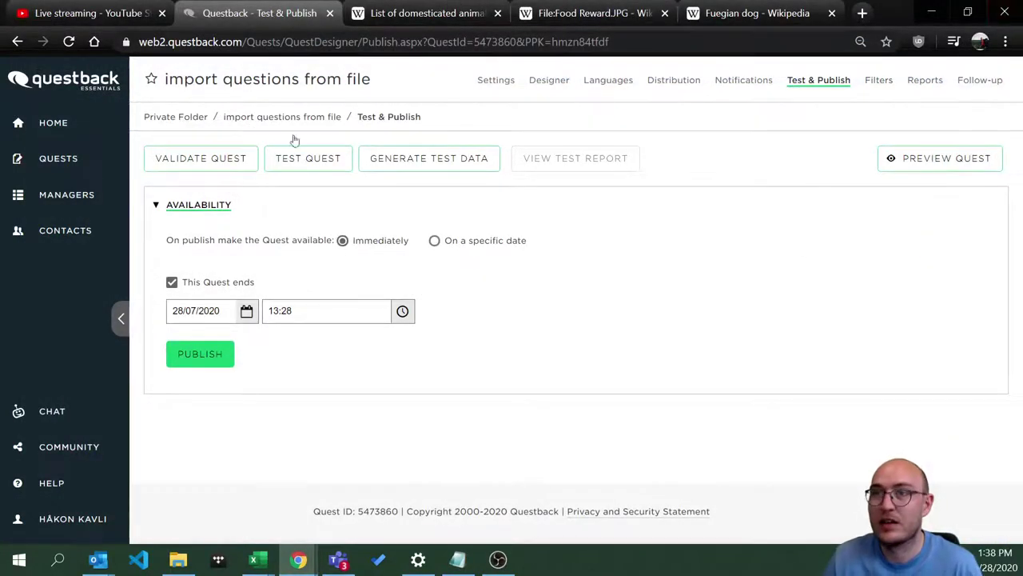
left_click(534, 81)
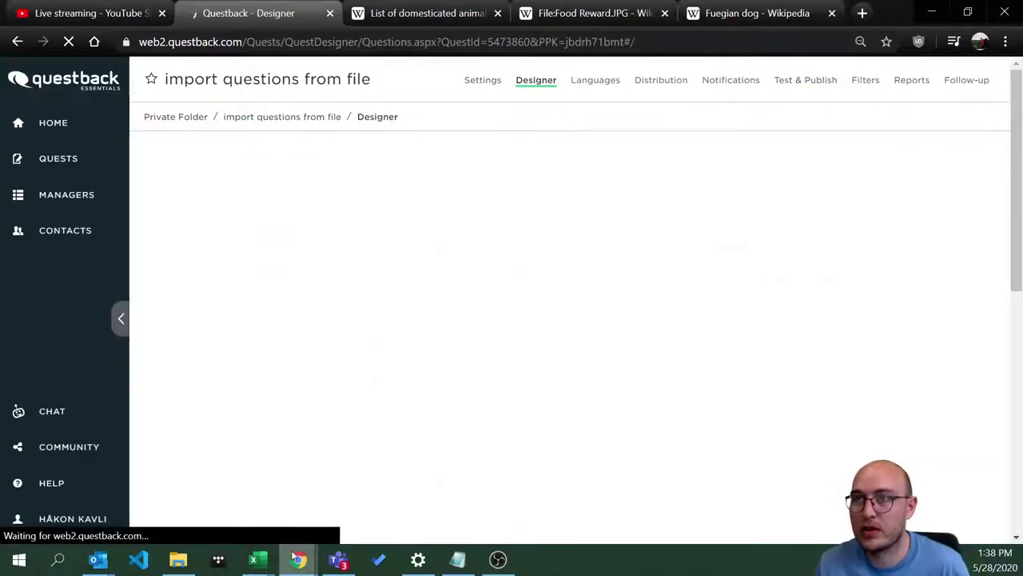
- Switch to the importFile workbook in Excel and show its Question templates sheet
mouse_move(296, 557)
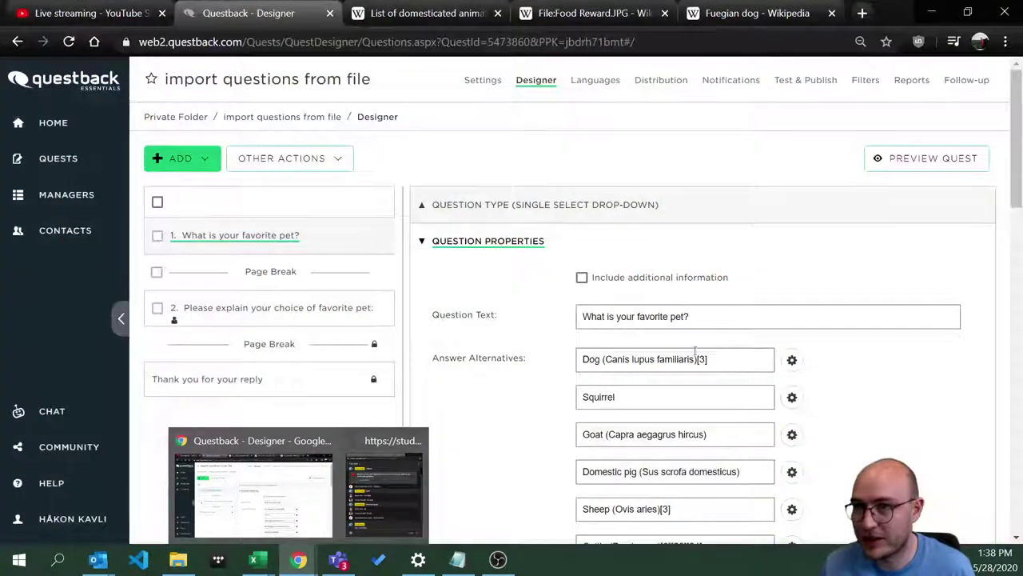
left_click(324, 523)
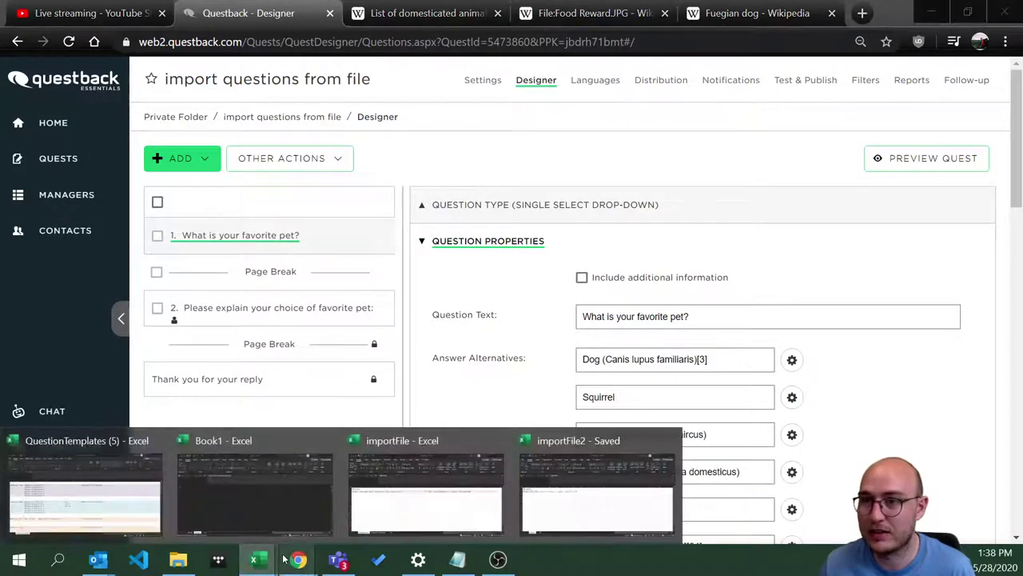
mouse_move(558, 520)
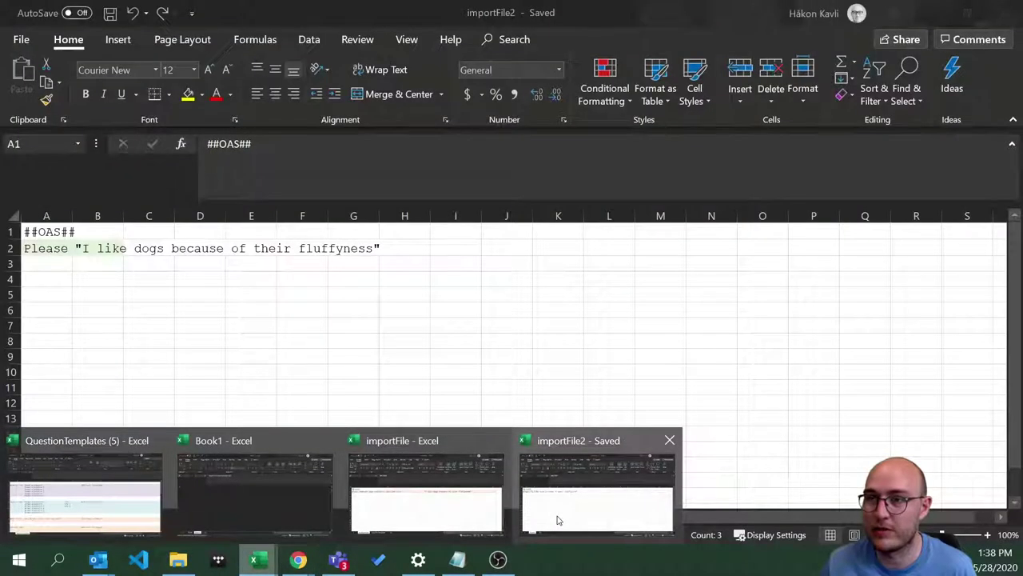
mouse_move(414, 520)
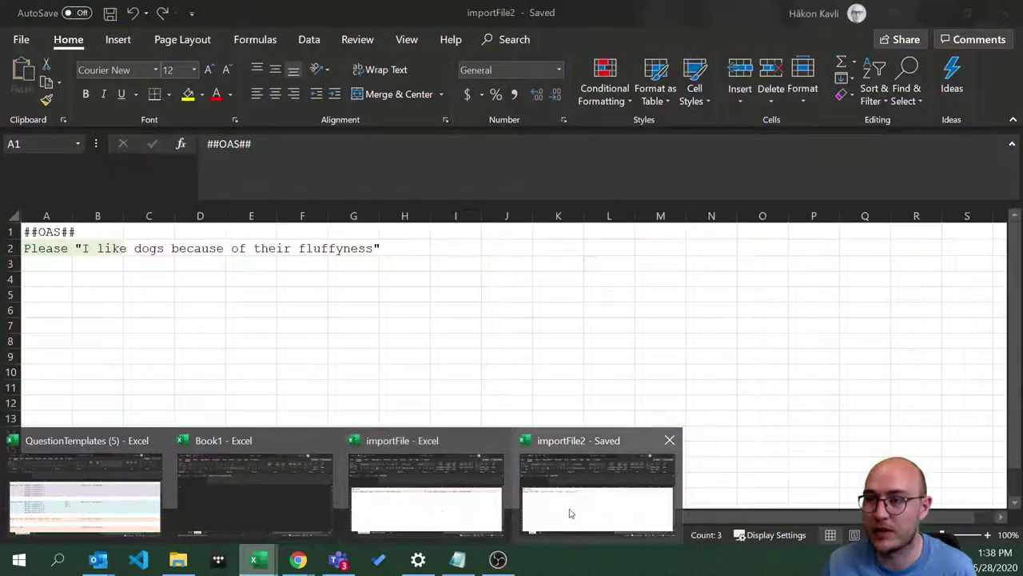
left_click(424, 516)
left_click(217, 517)
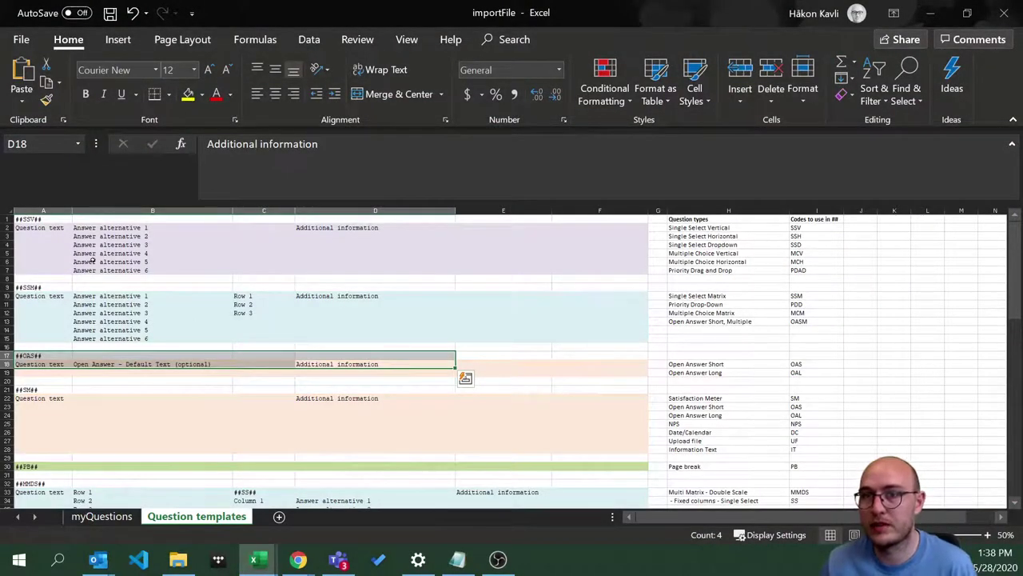
- Replace the question text in the ##SSV## template with "In which department do you work?"
left_click(43, 227)
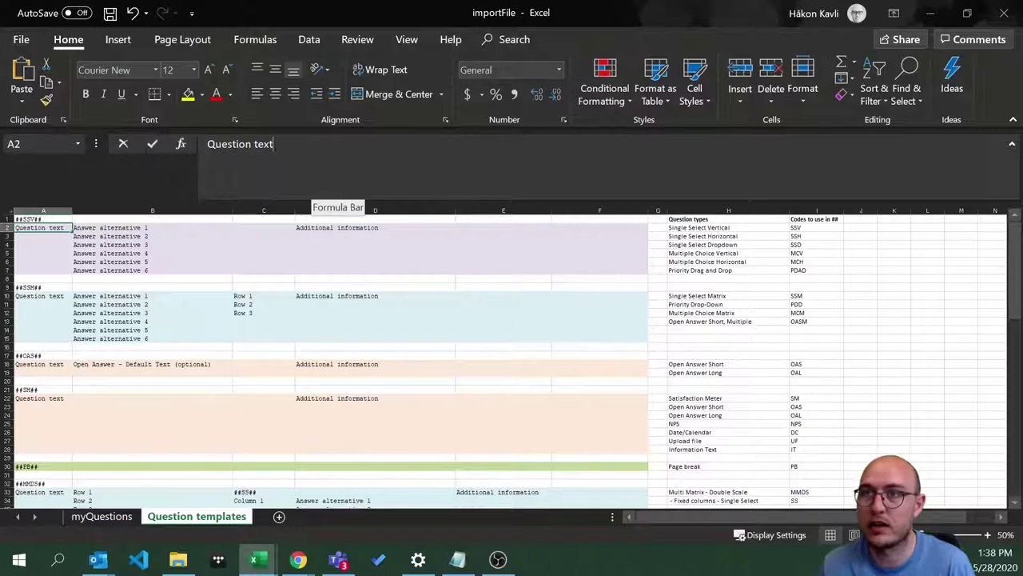
left_click(318, 161)
type("In whic")
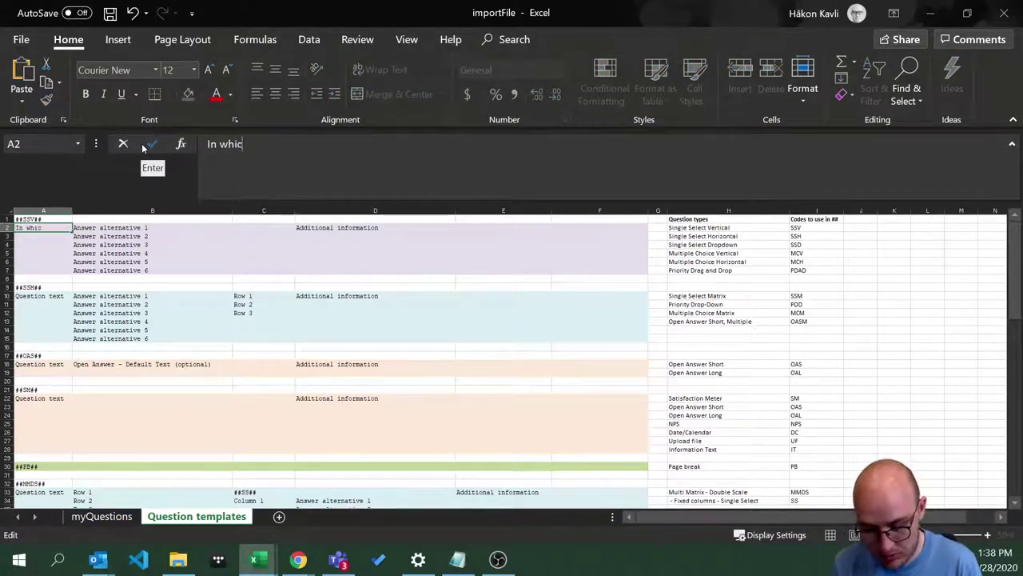
type("h department ")
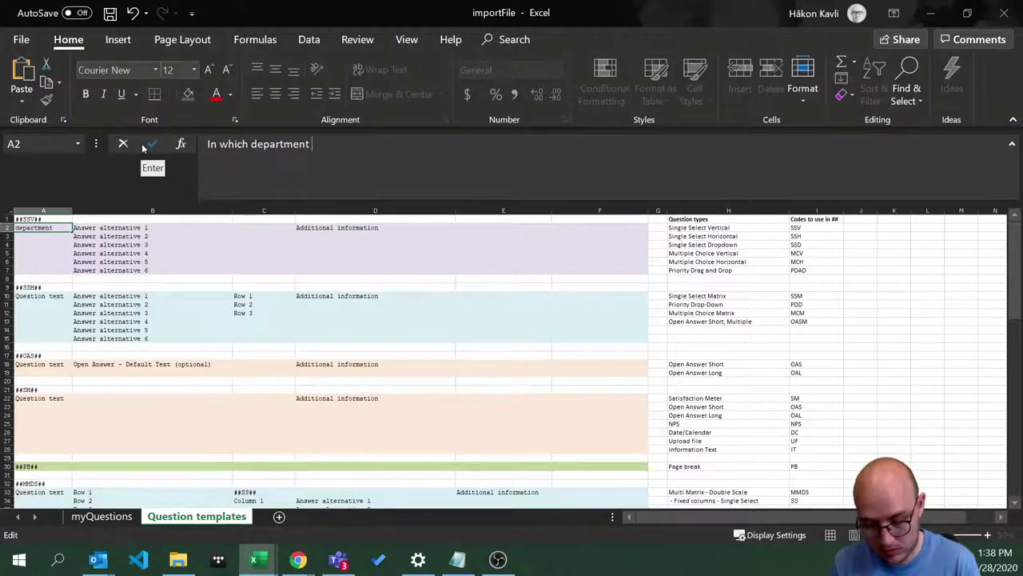
type("do you work?")
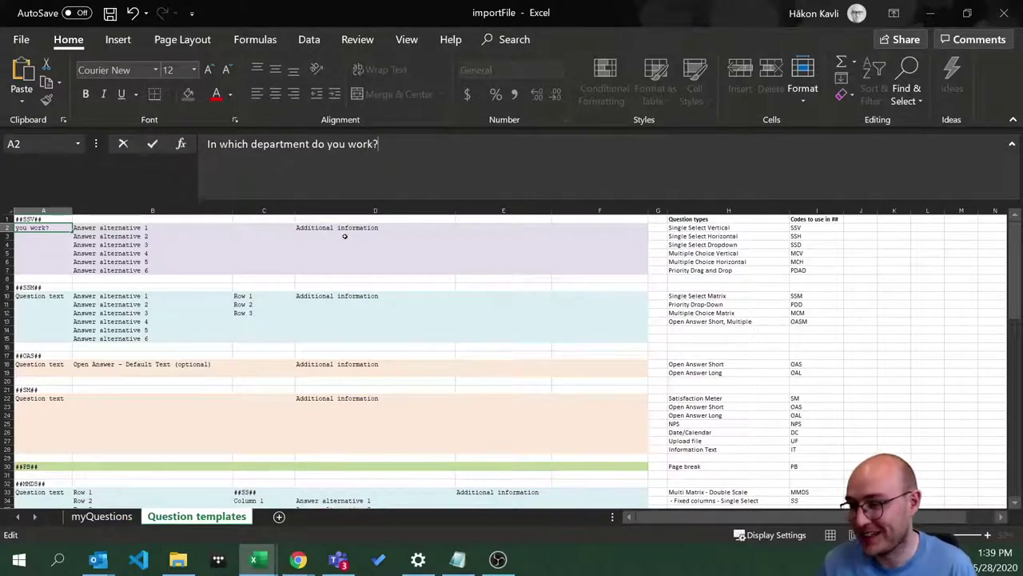
- Replace the question's first four answer alternatives with Finance, Support, Sales and R&D
left_click(115, 231)
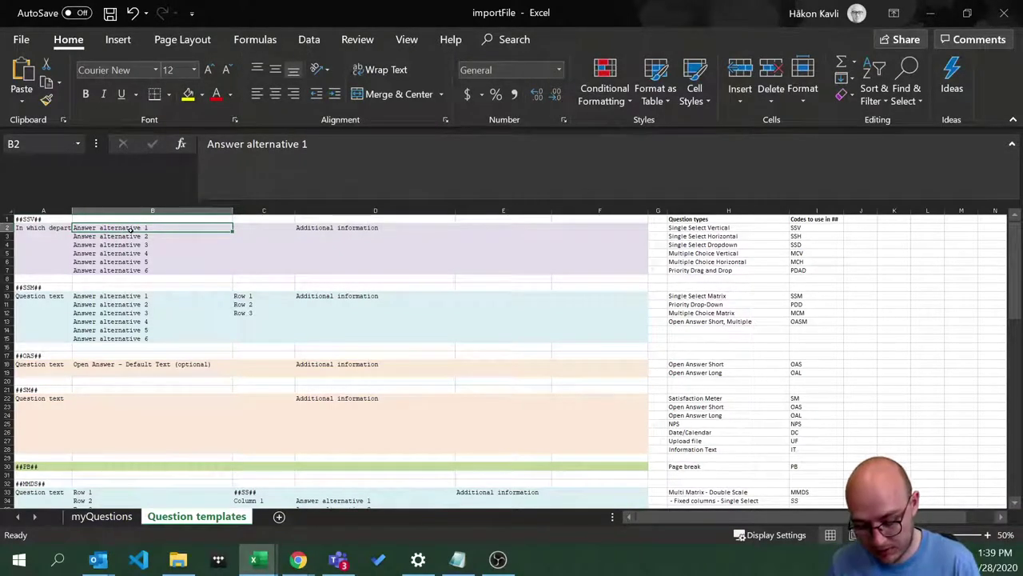
type("Finan")
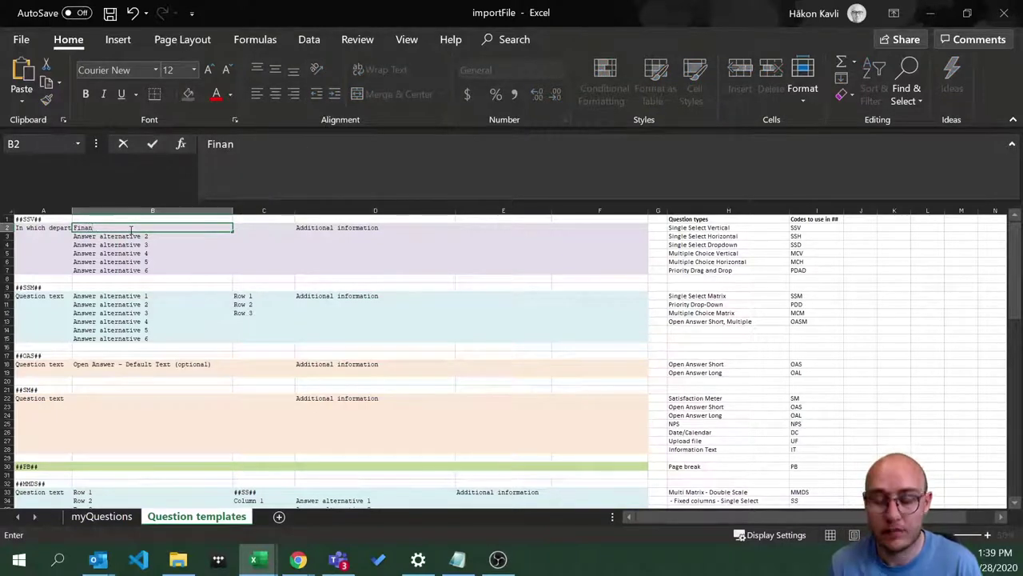
type("vce")
key("Return")
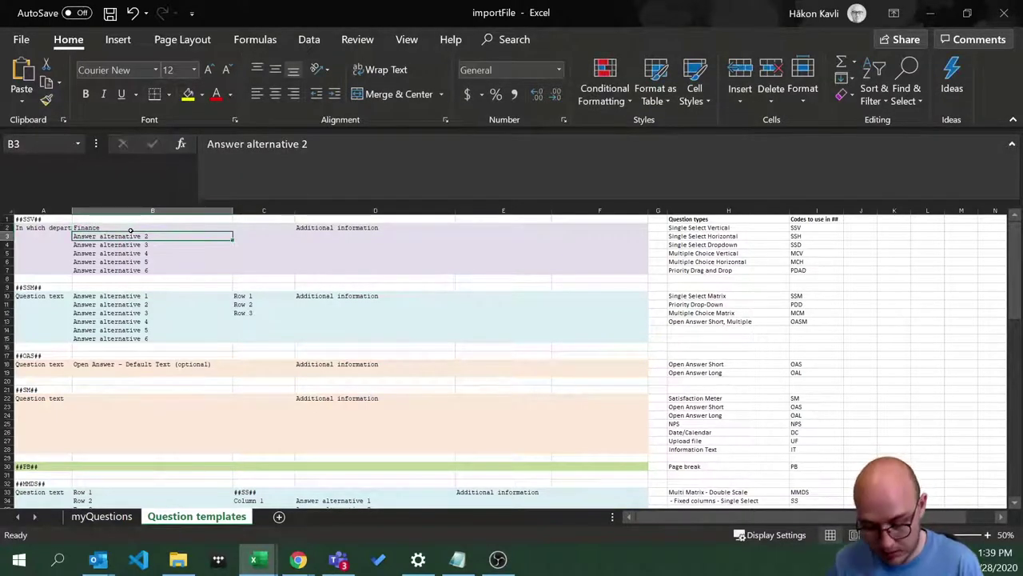
type("Su")
type("ort")
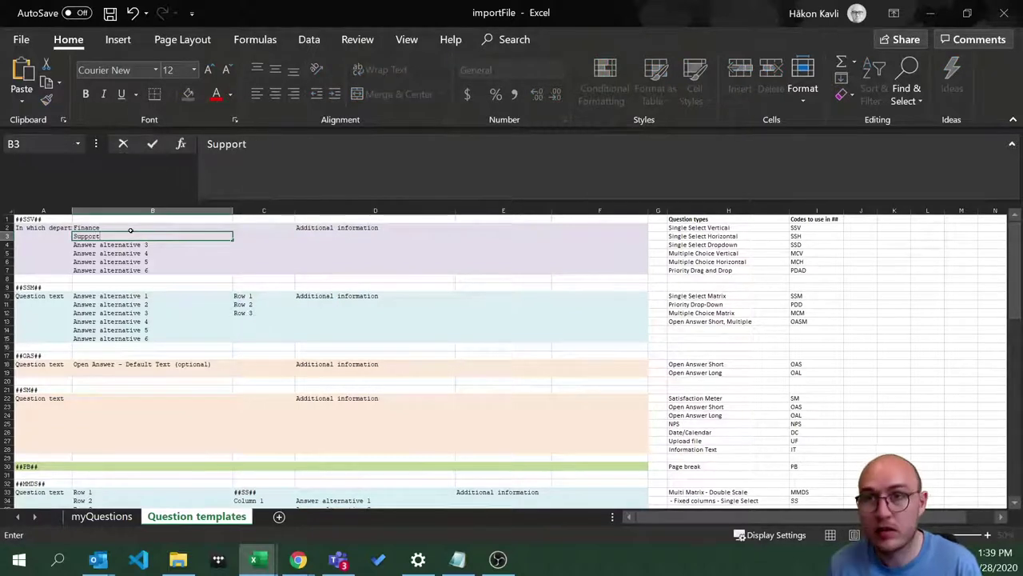
key("Return")
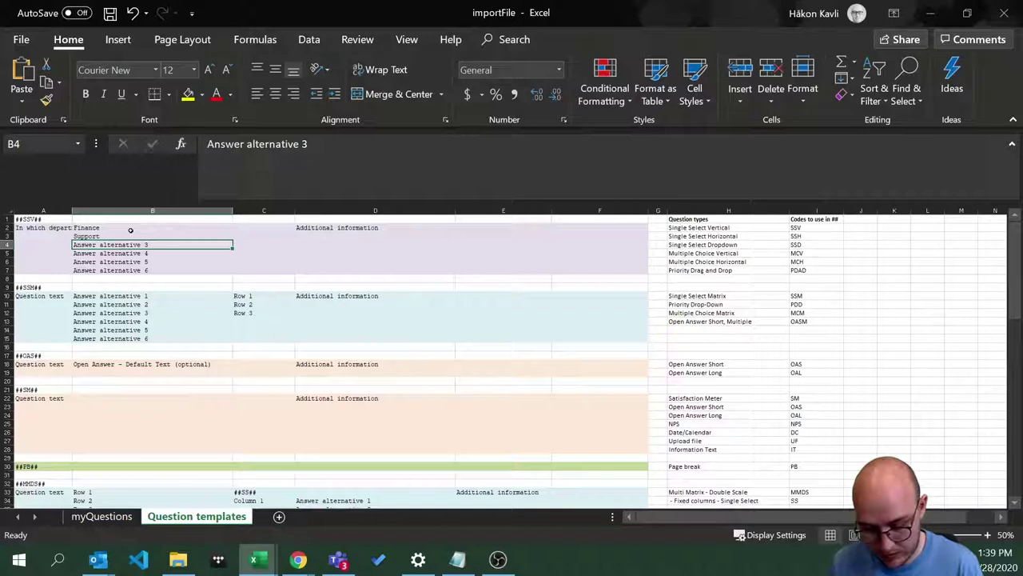
type("p")
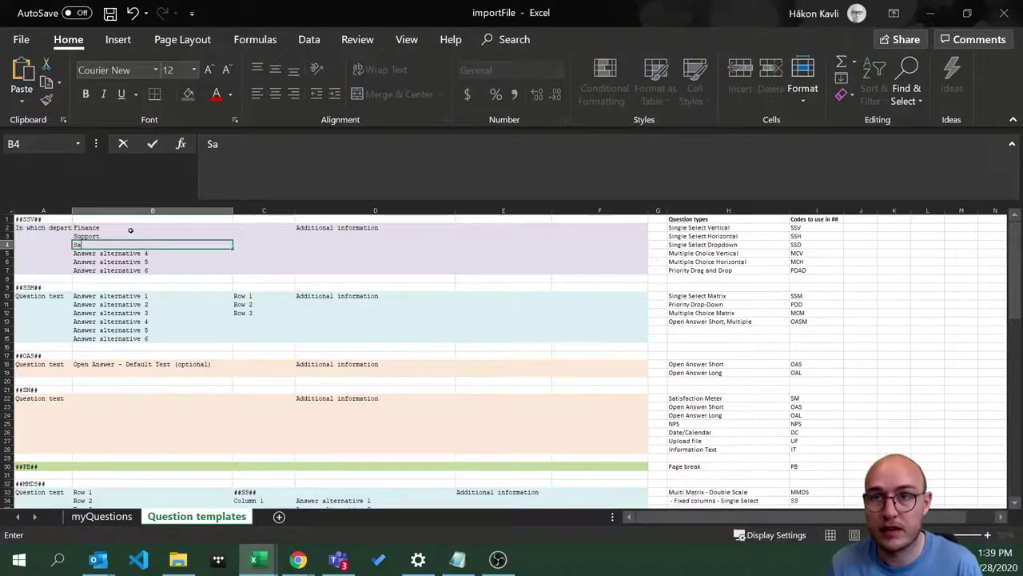
key("Return")
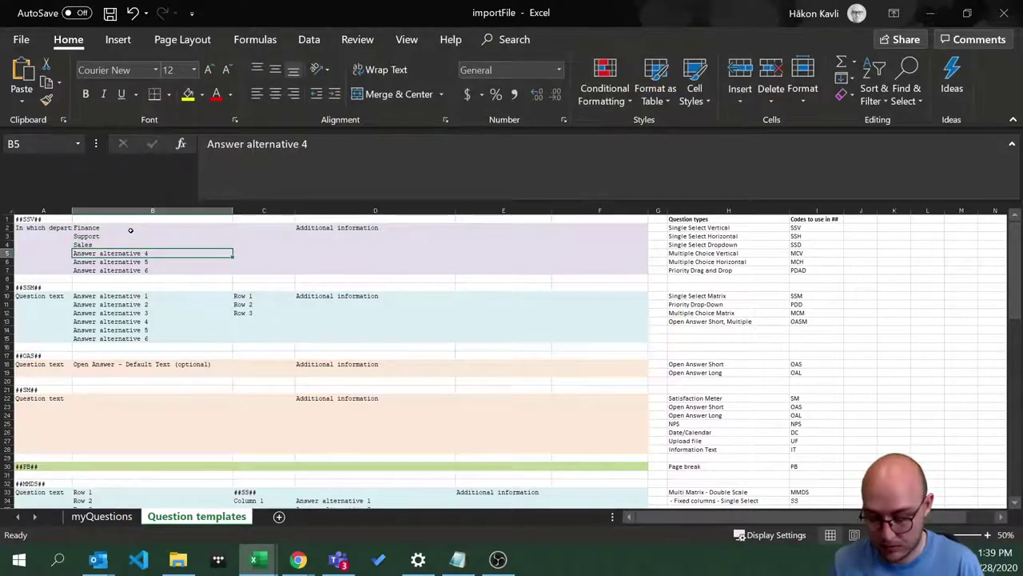
key("Delete")
type("R&")
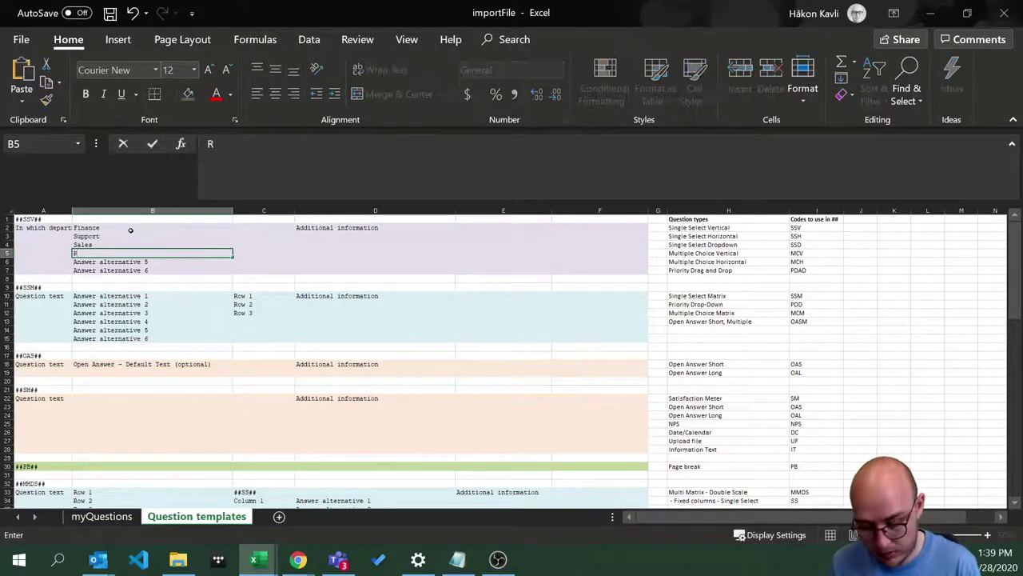
key("Return")
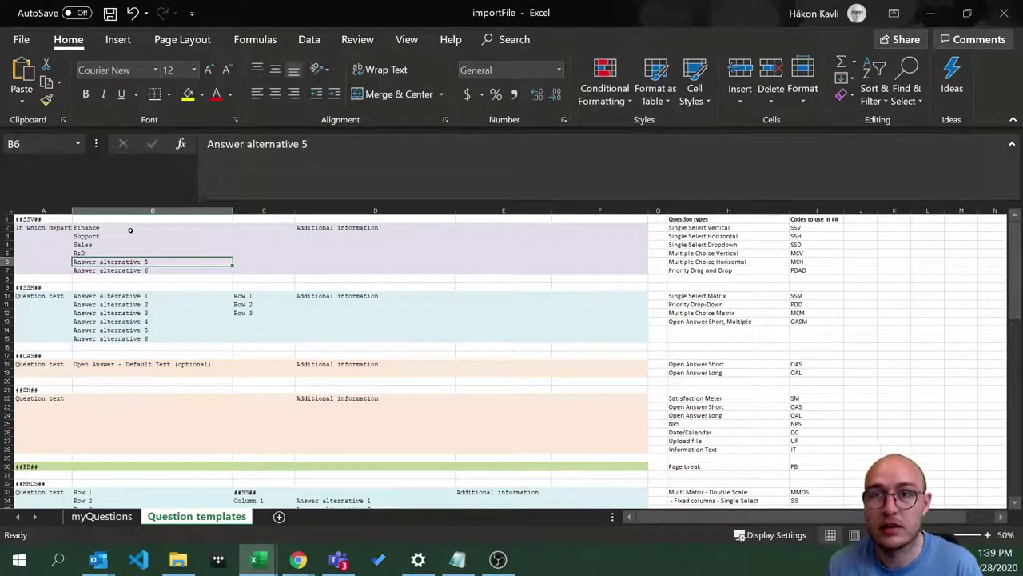
- Clear the fifth and sixth answer alternatives and enter Marketing as the fifth one
key("Delete")
key("Return")
key("Delete")
key("Up")
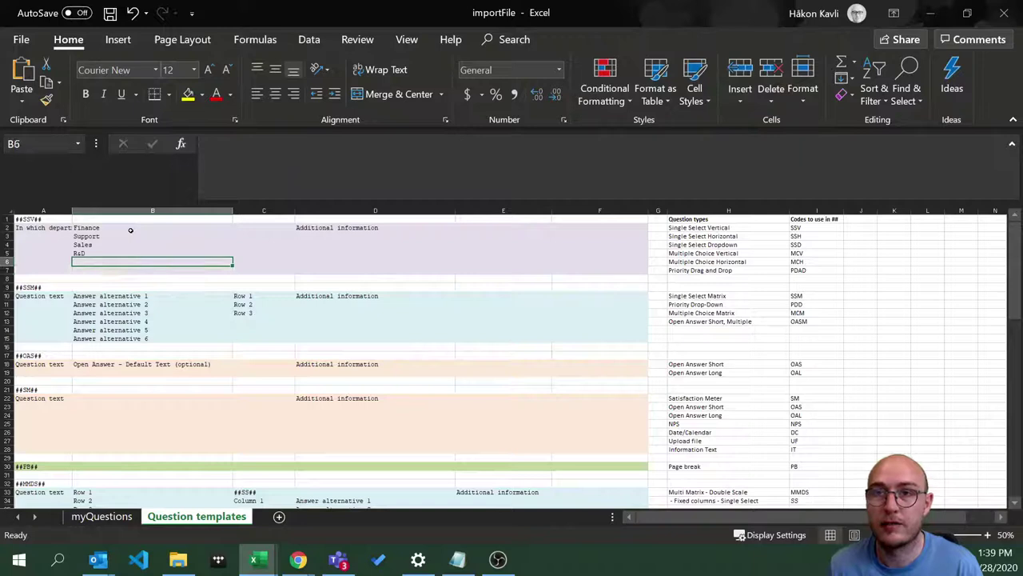
type("Market")
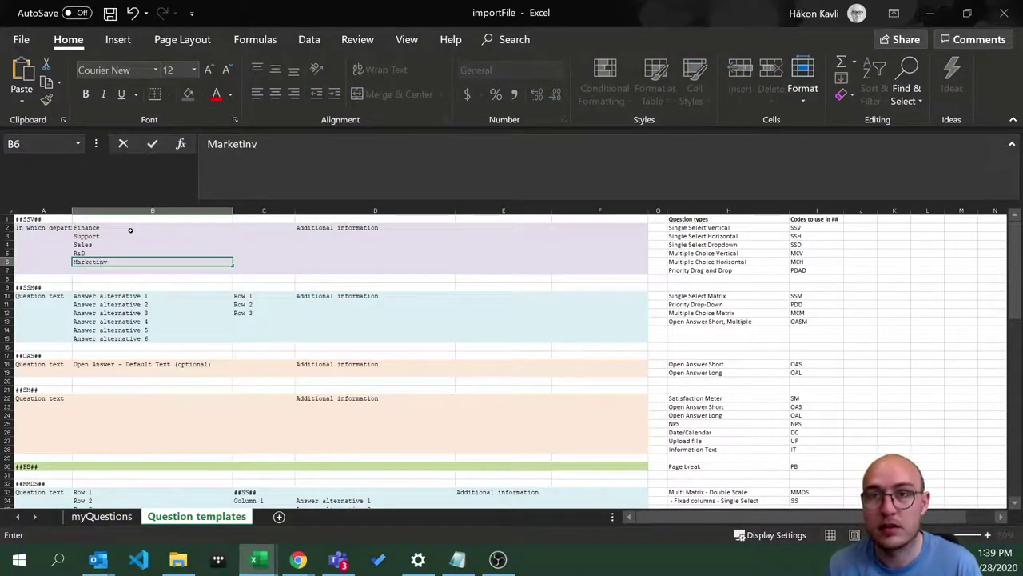
type("ing")
key("Return")
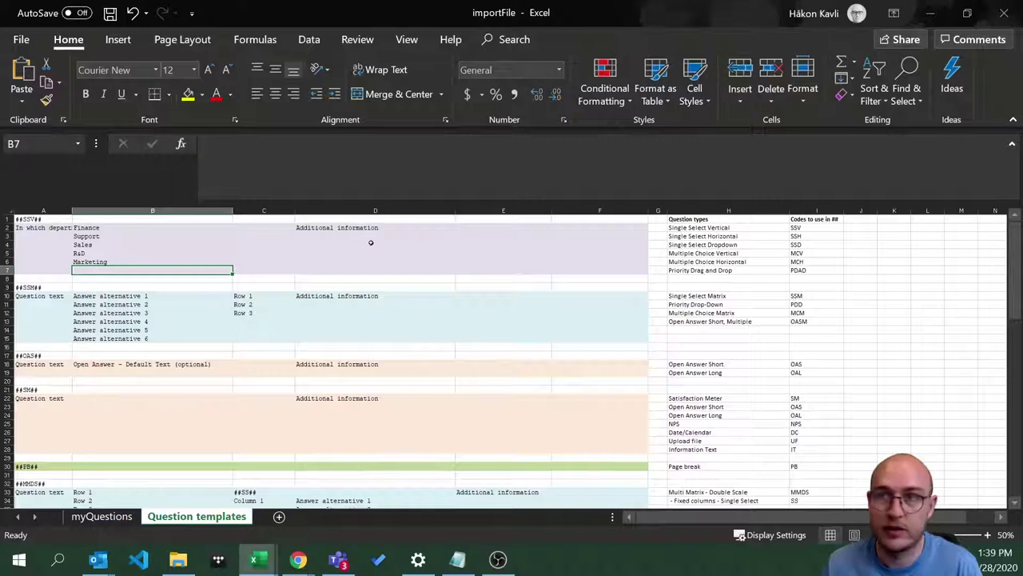
- Clear the department question's additional information in D2 and copy the question block A1:B6
left_click(334, 228)
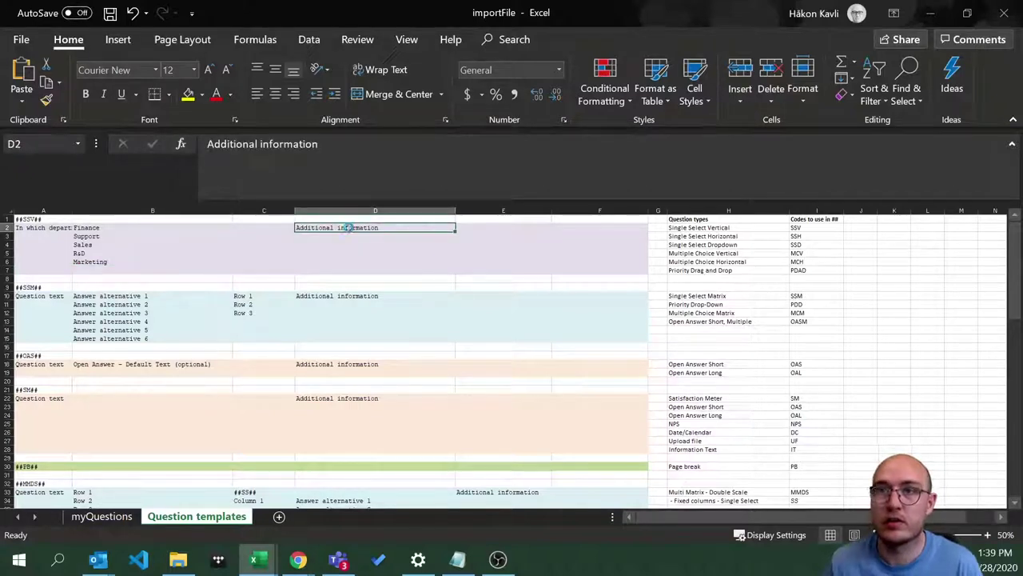
key("Delete")
left_click_drag(26, 220, 140, 264)
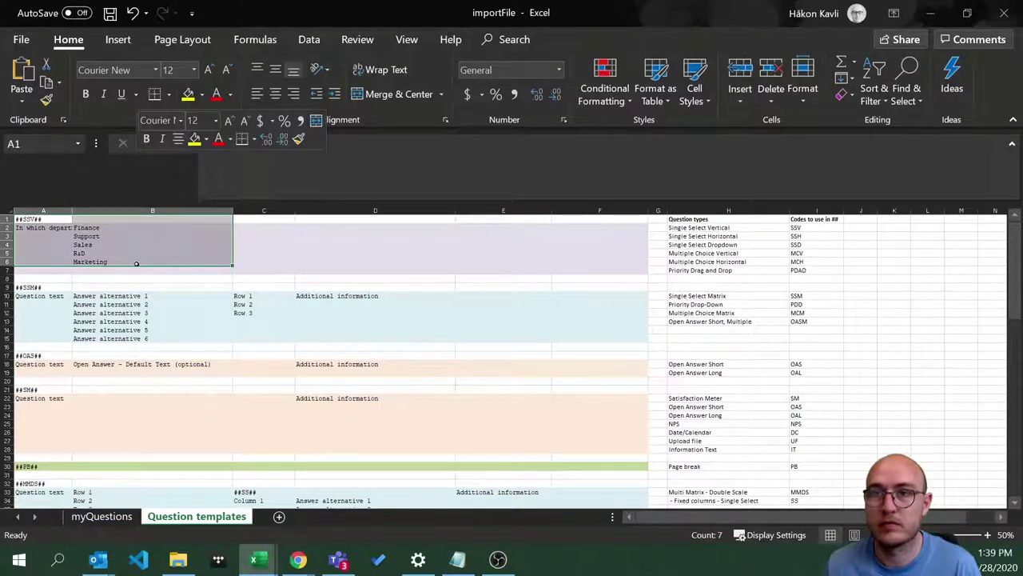
right_click(140, 264)
left_click(170, 193)
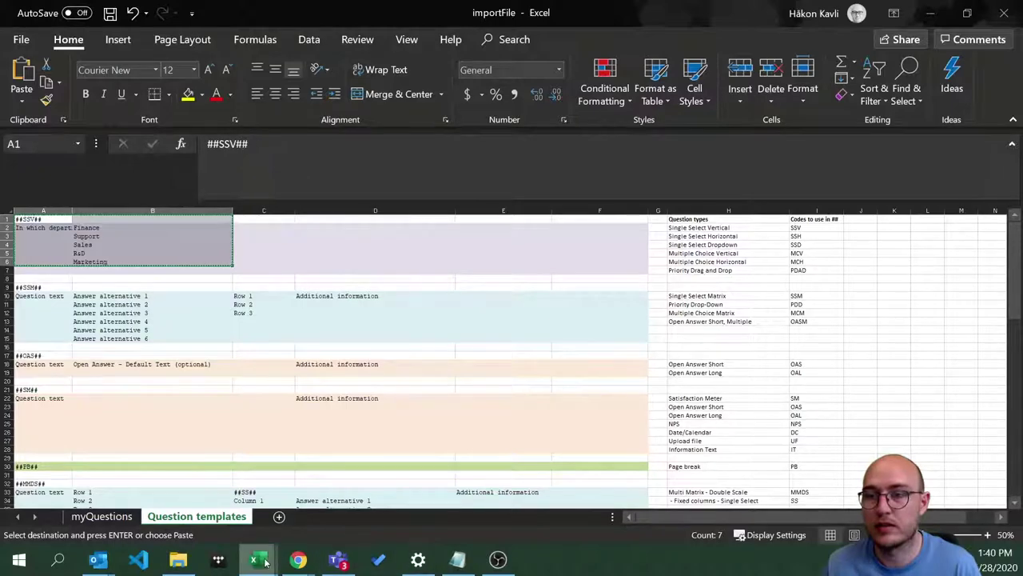
- Paste the question block into the importFile2 workbook starting at A4, and widen columns A and B to show their text
mouse_move(254, 560)
left_click(589, 477)
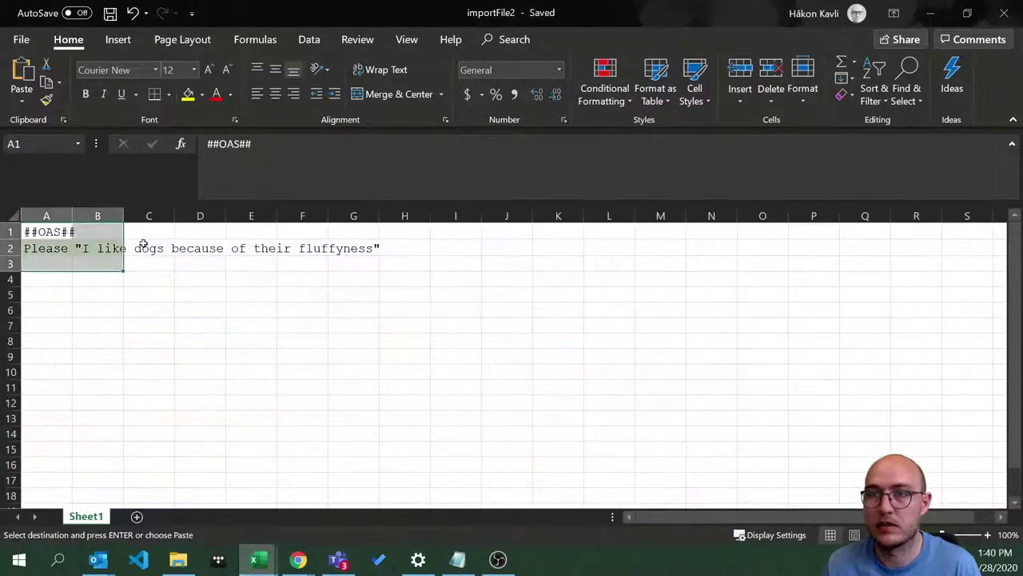
left_click(37, 277)
key("ctrl+v")
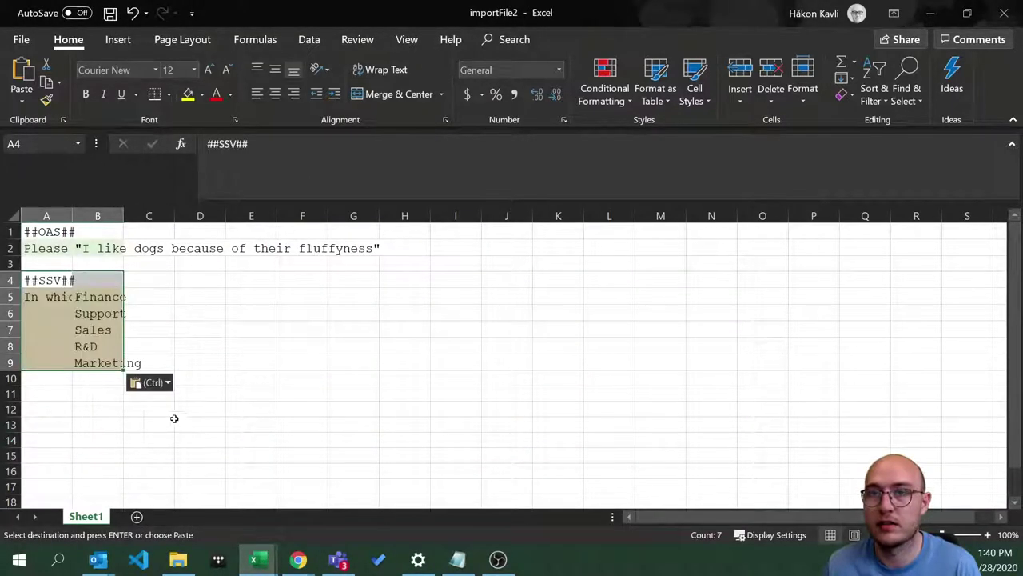
left_click_drag(123, 216, 476, 215)
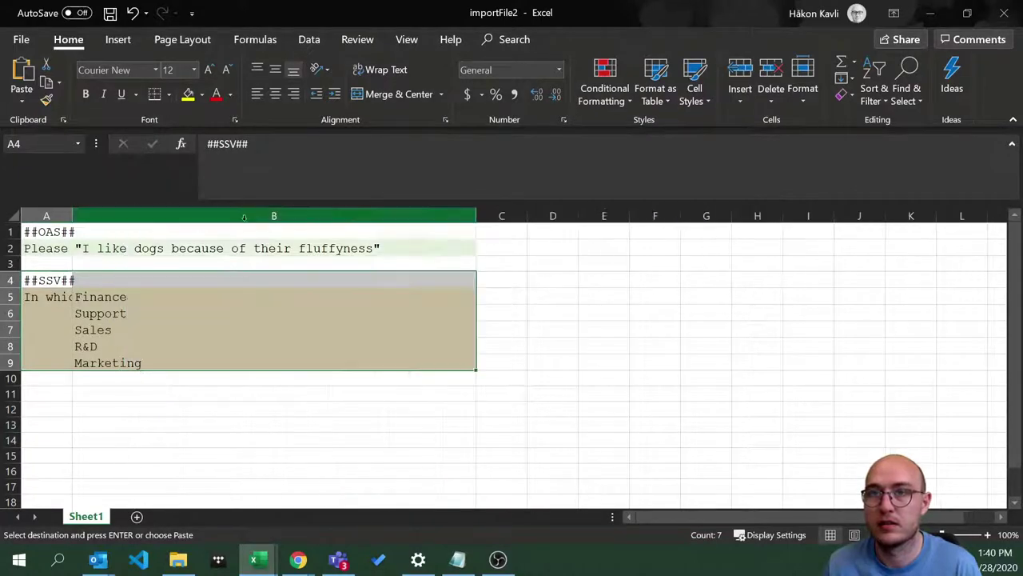
left_click_drag(72, 216, 270, 215)
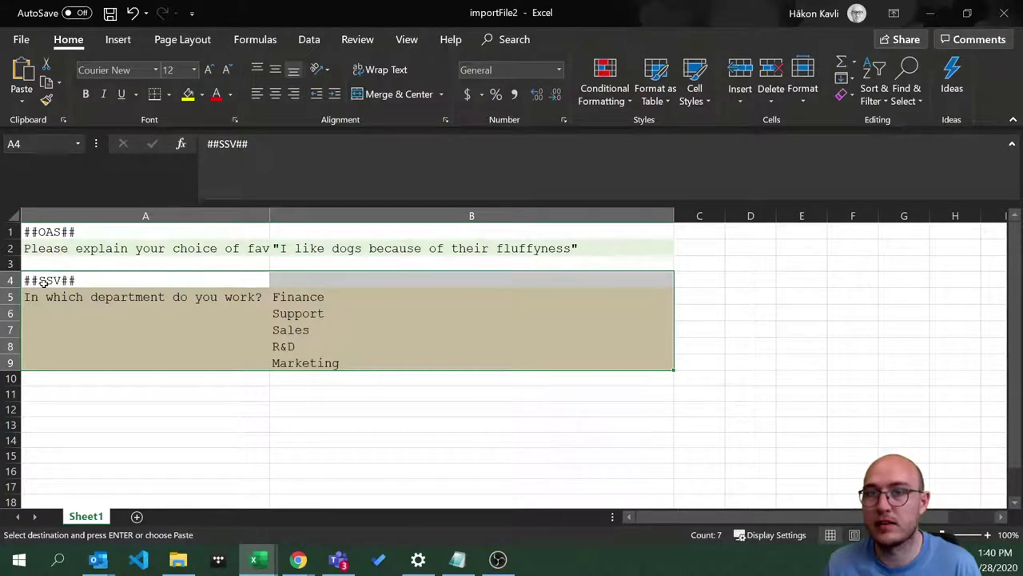
- Copy the Single Select Dropdown code SSD from the question type list in importFile's Question templates sheet
left_click(257, 560)
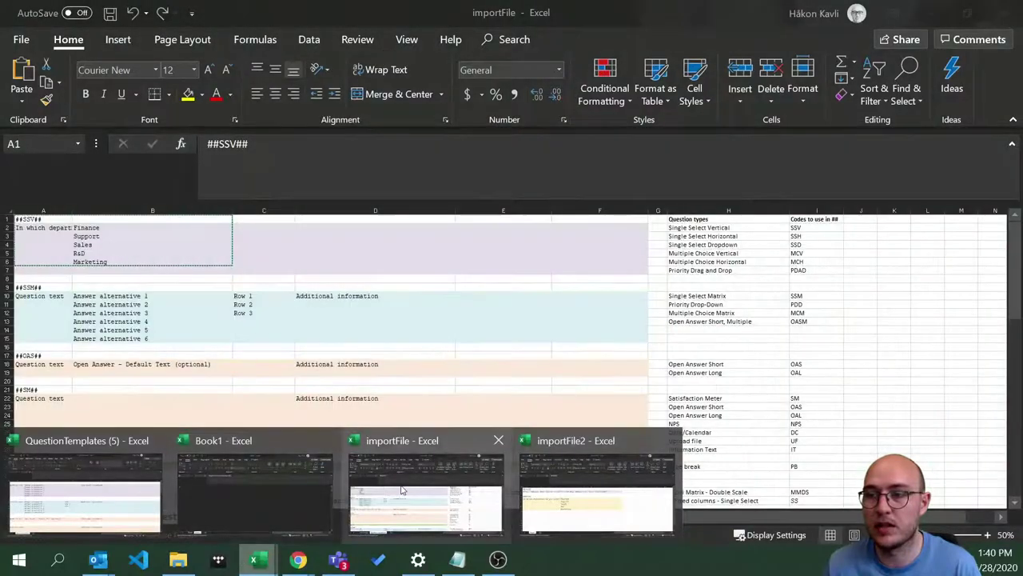
left_click(426, 490)
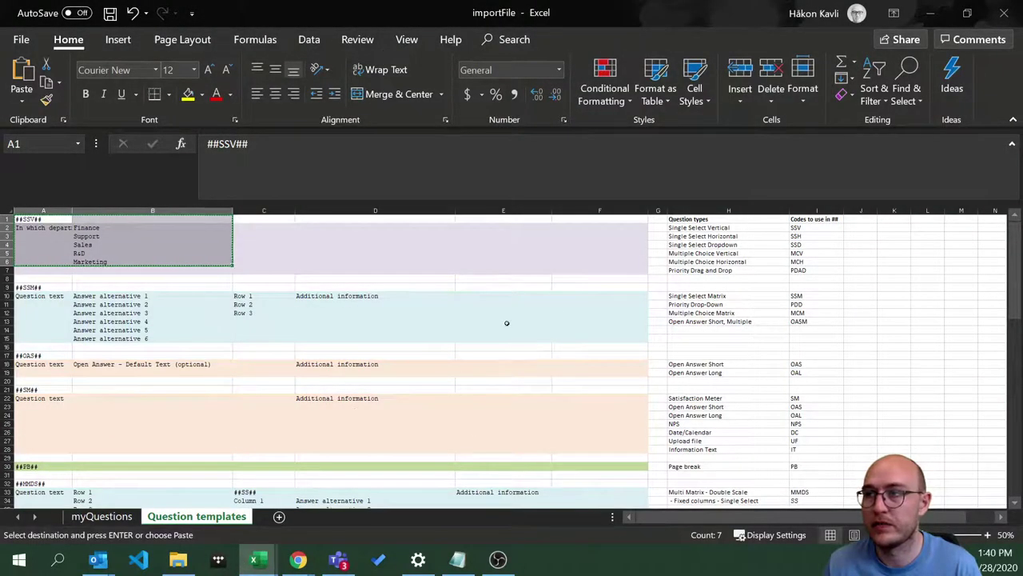
left_click(688, 227)
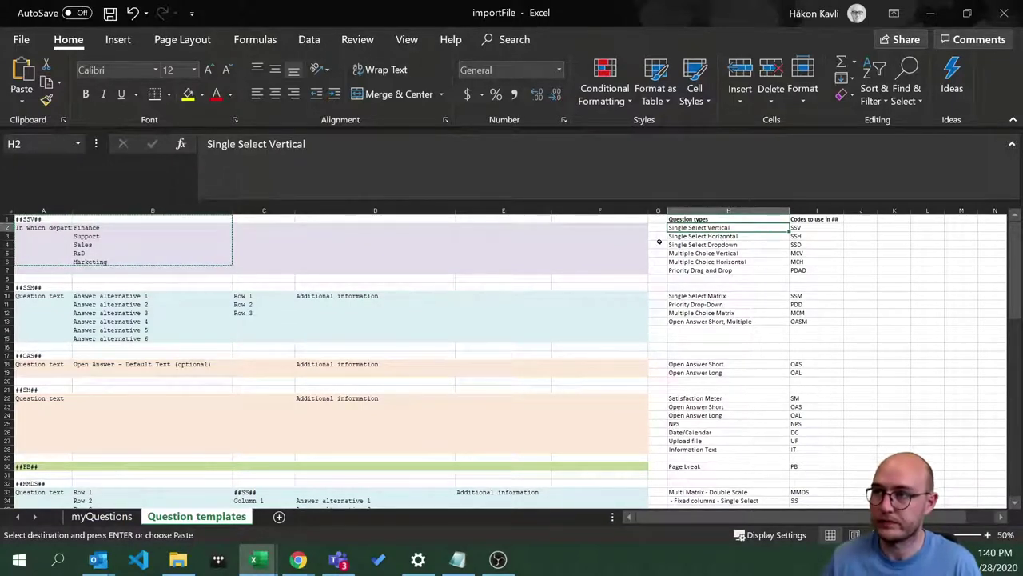
left_click(740, 245)
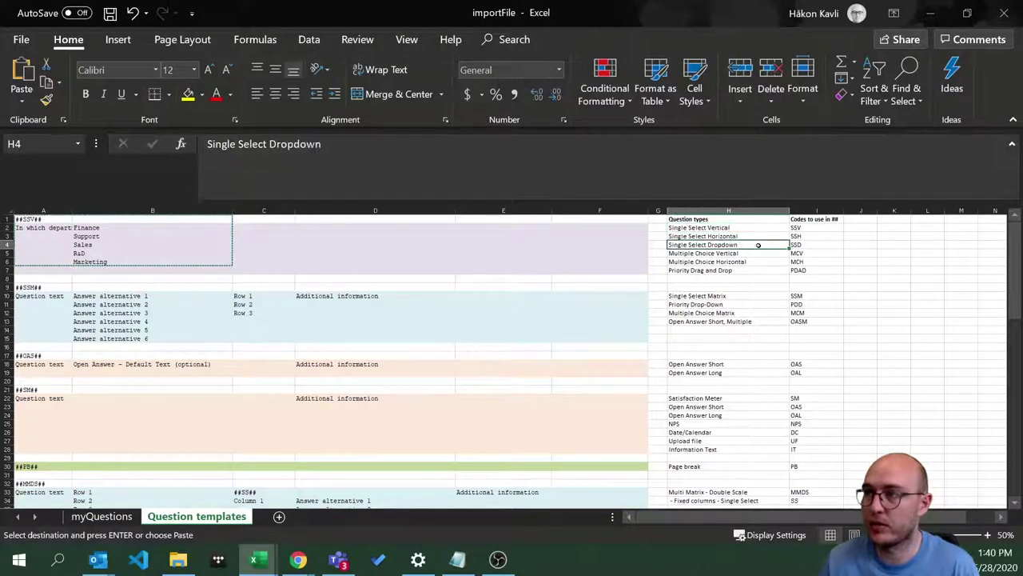
left_click(804, 246)
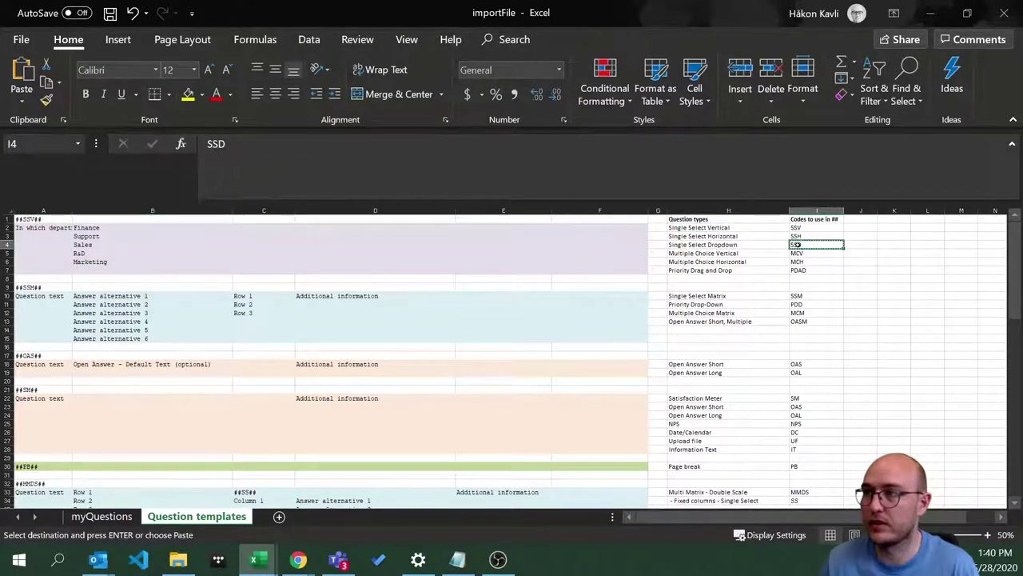
left_click(116, 517)
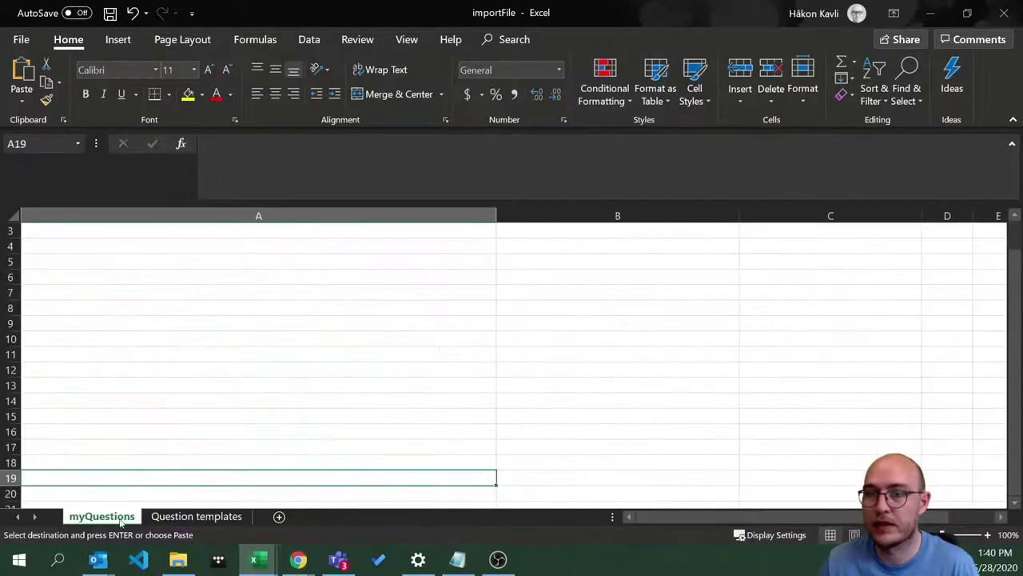
left_click(232, 518)
mouse_move(258, 560)
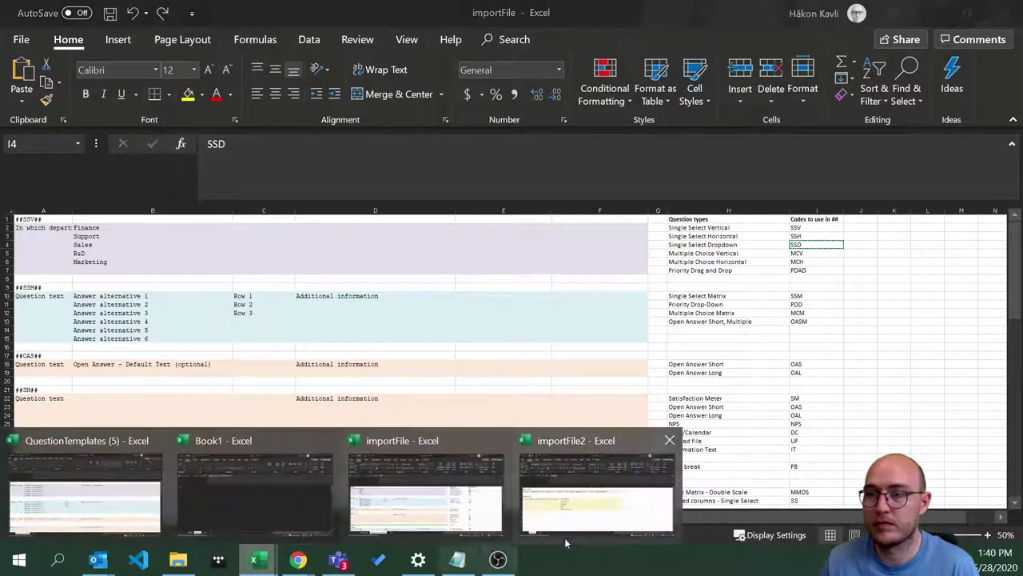
- Change the department question's type code in A4 of importFile2 to ##SSH## and save the workbook
left_click(596, 497)
left_click(56, 282)
double_click(56, 282)
left_click_drag(60, 280, 40, 278)
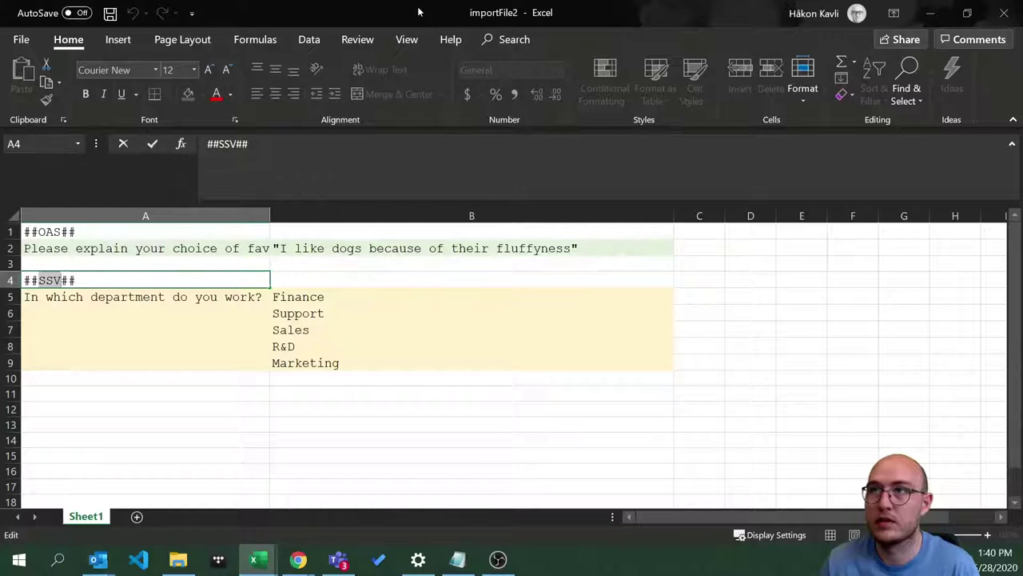
left_click_drag(419, 14, 486, 112)
left_click(134, 372)
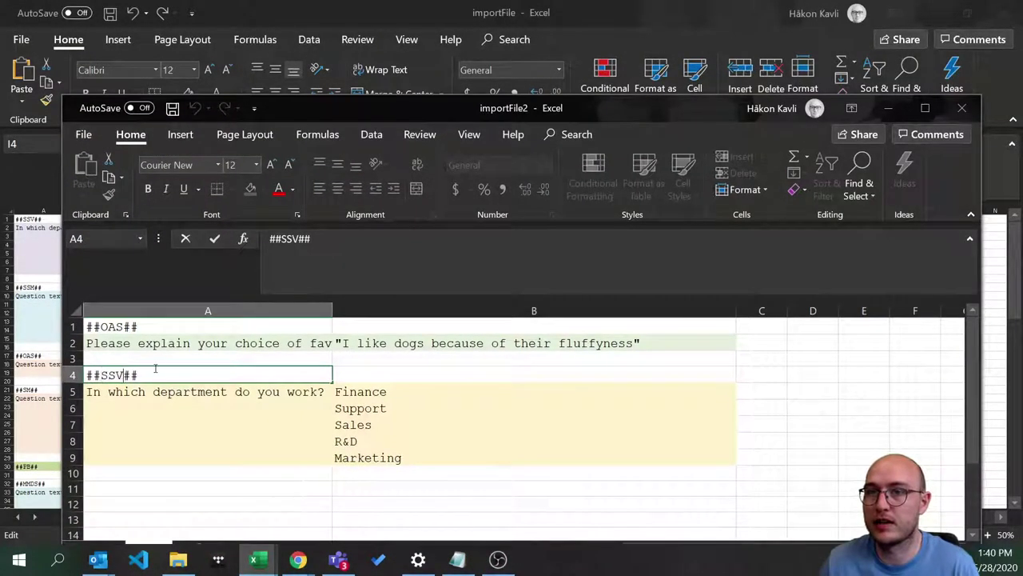
key("BackSpace")
type("H")
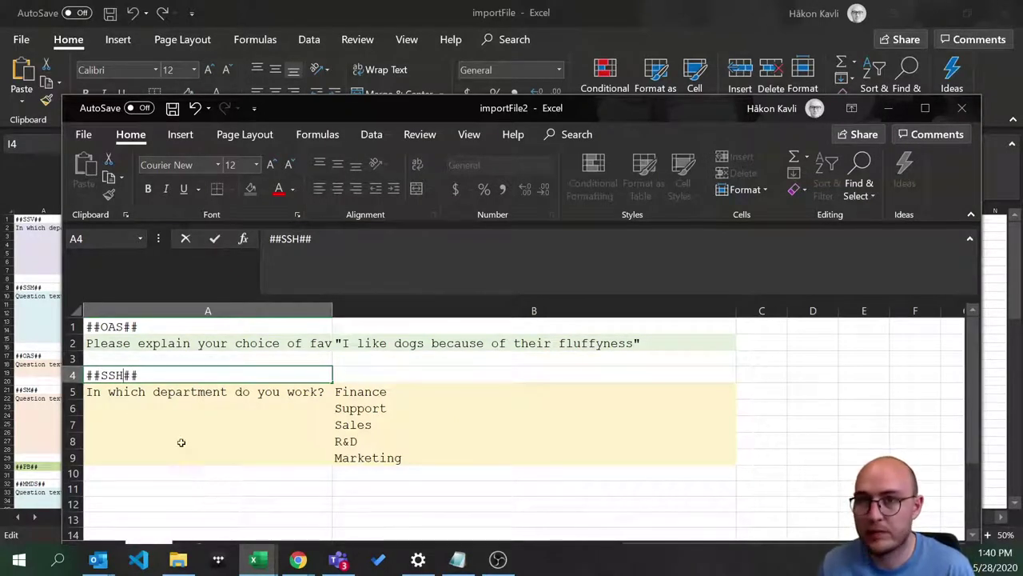
left_click(172, 108)
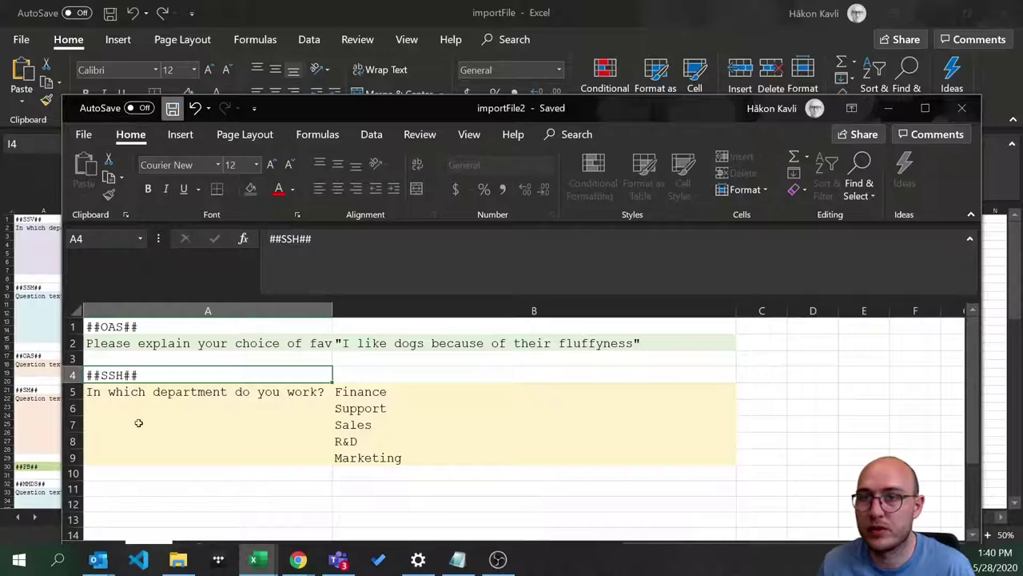
- Switch to the Questback Designer in the browser and start importing questions from a file into the quest
left_click(43, 454)
mouse_move(296, 562)
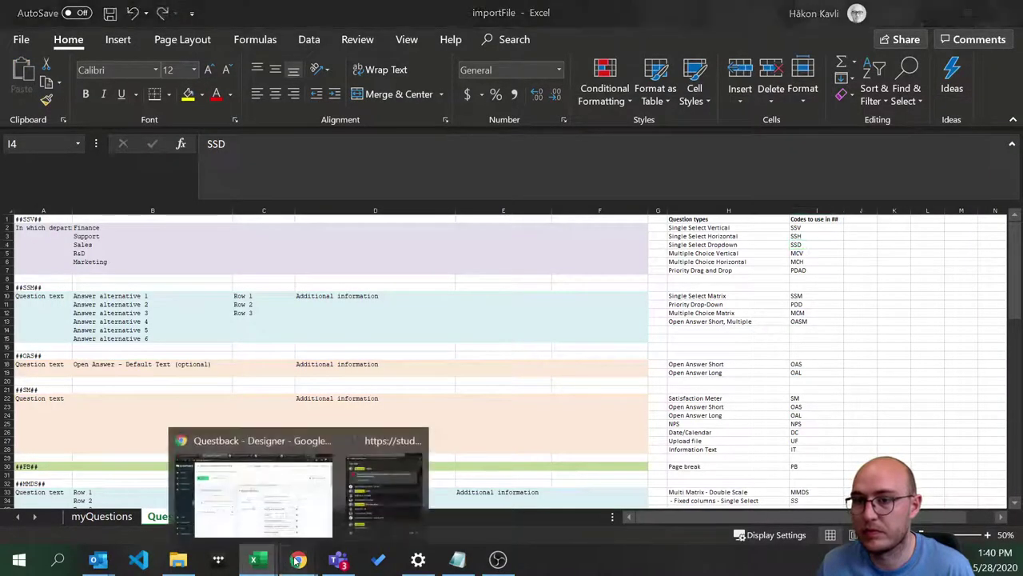
left_click(273, 499)
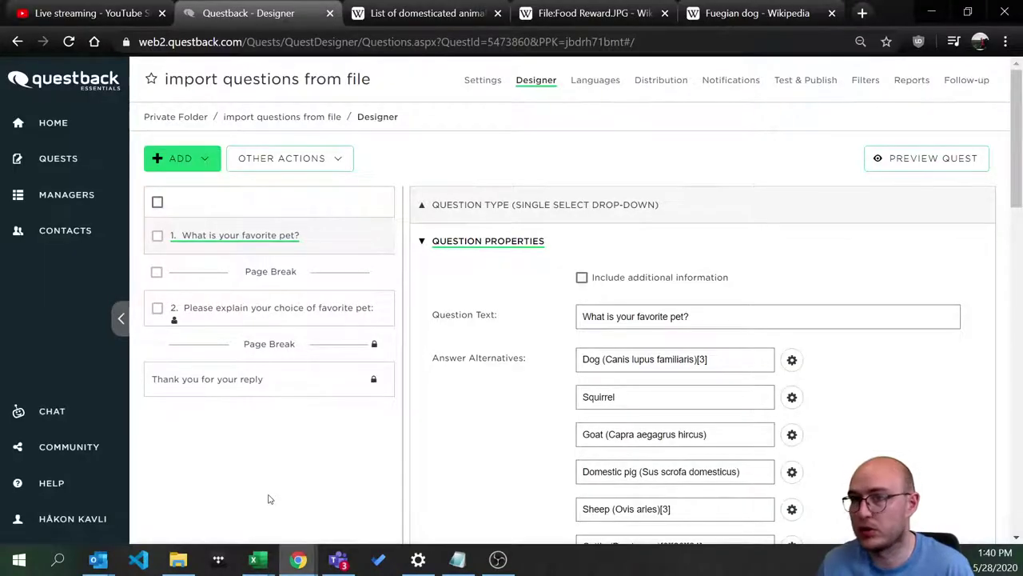
left_click(208, 159)
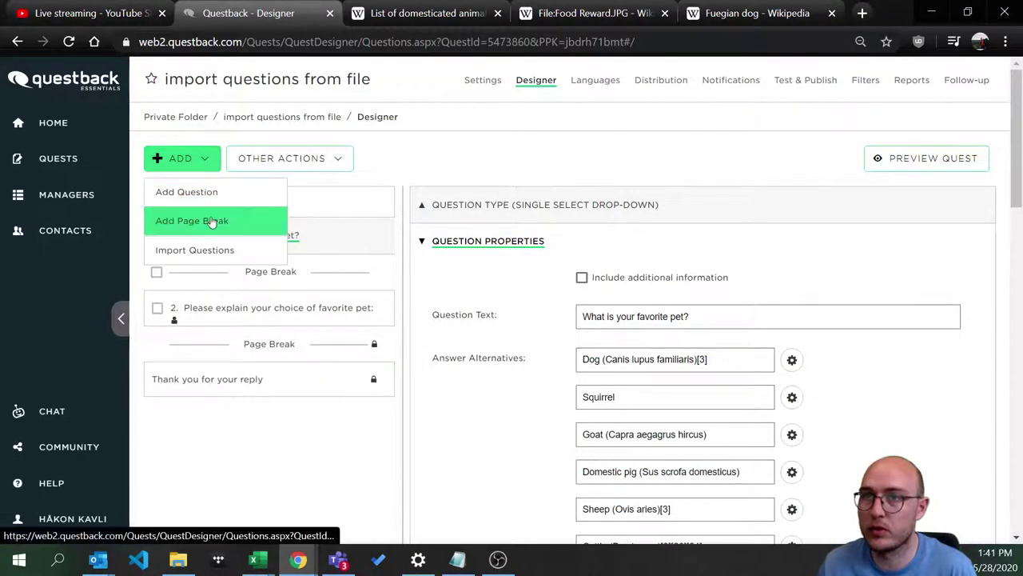
left_click(197, 250)
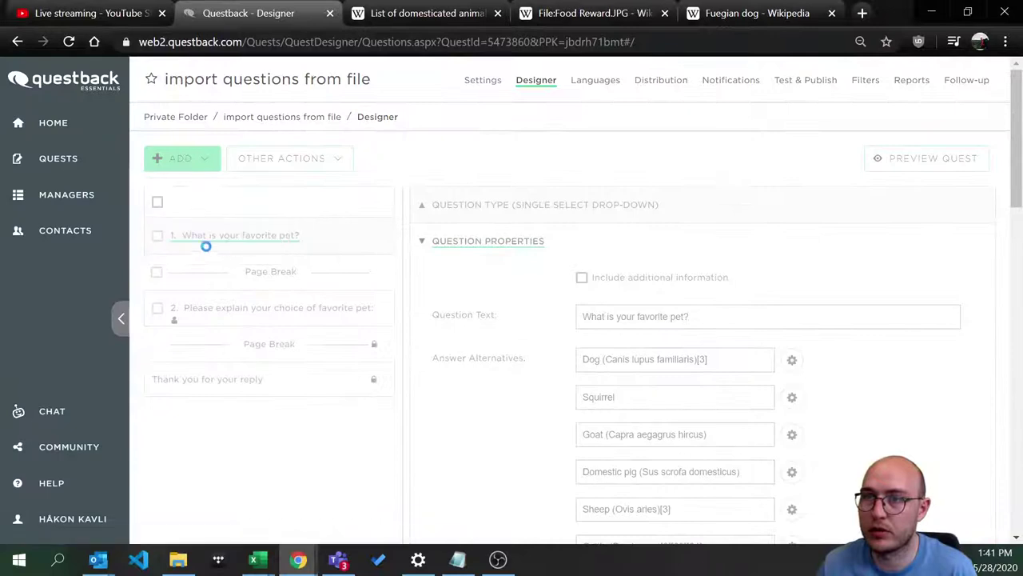
left_click(369, 194)
left_click(761, 311)
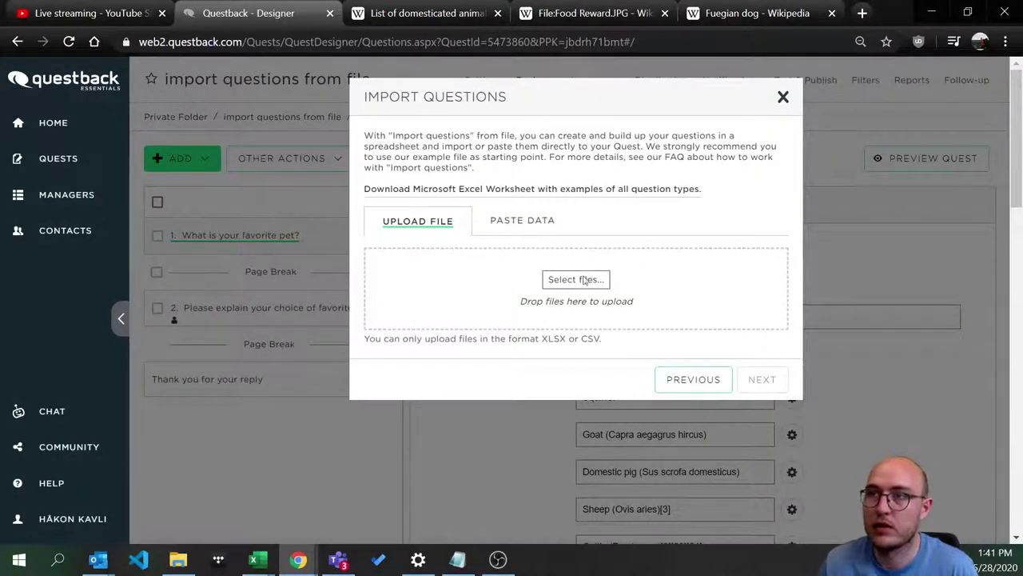
- Upload importFile2 from the Downloads folder and continue to the preview of its questions
left_click(378, 205)
left_click(220, 139)
key("alt+Tab")
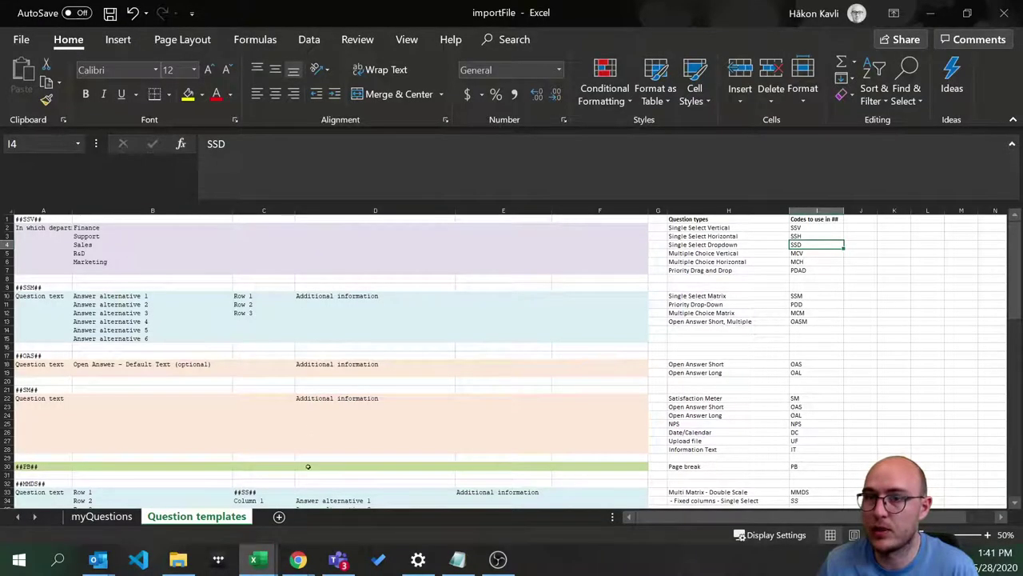
mouse_move(298, 559)
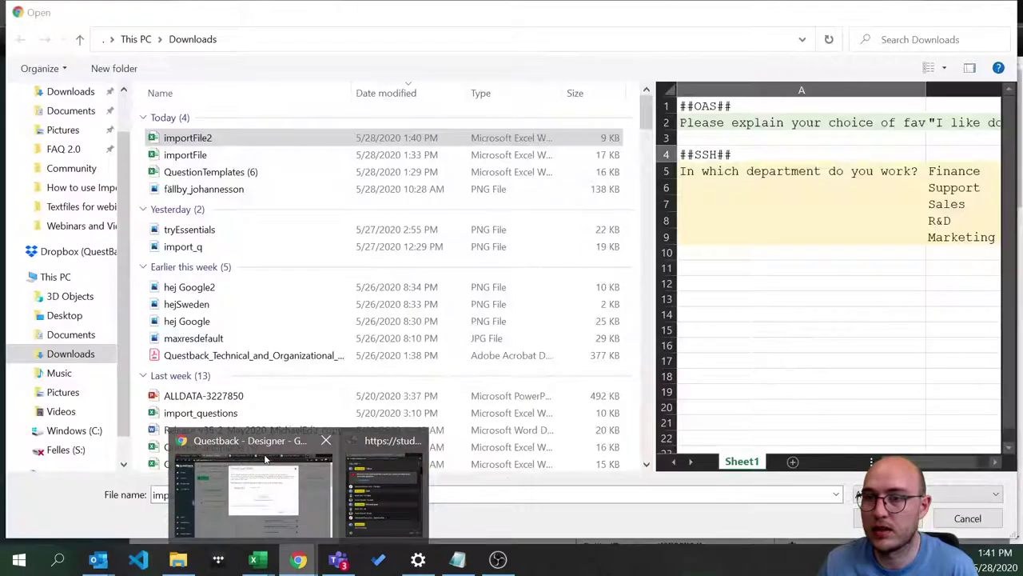
left_click(265, 458)
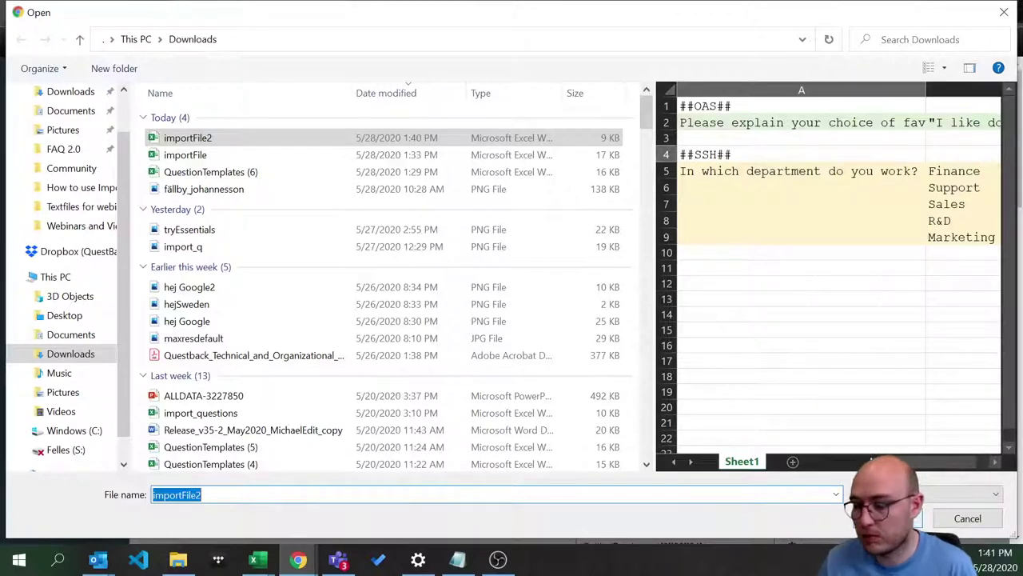
key("Return")
left_click(770, 411)
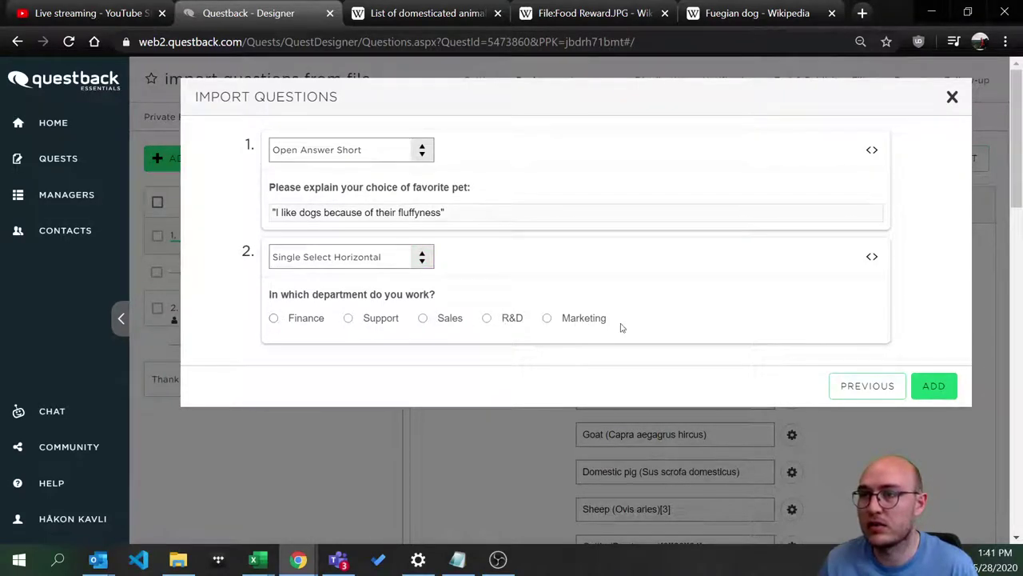
- Try the department question as Single Select Vertical in the import preview and return it to Single Select Horizontal
left_click(417, 267)
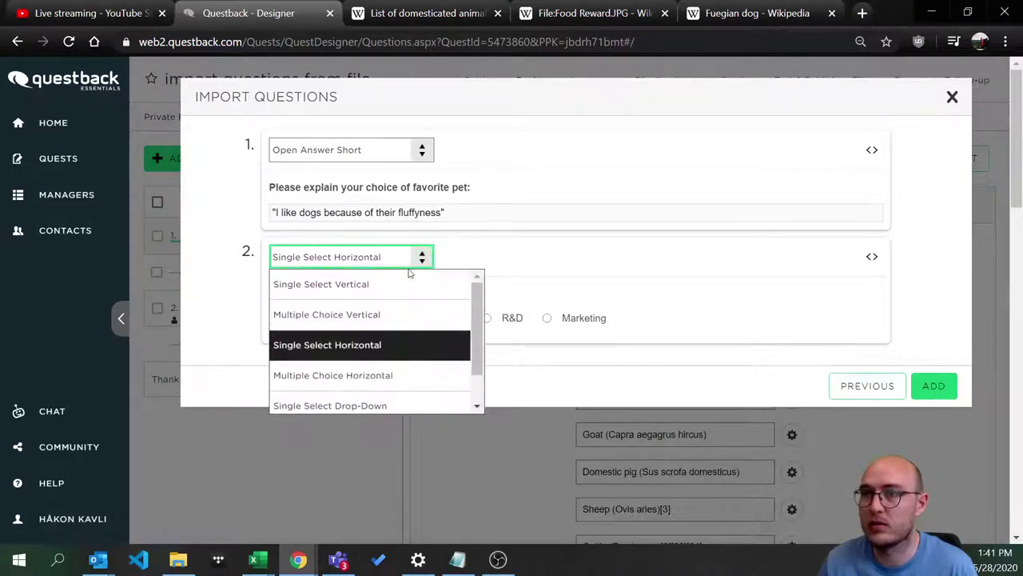
left_click(397, 277)
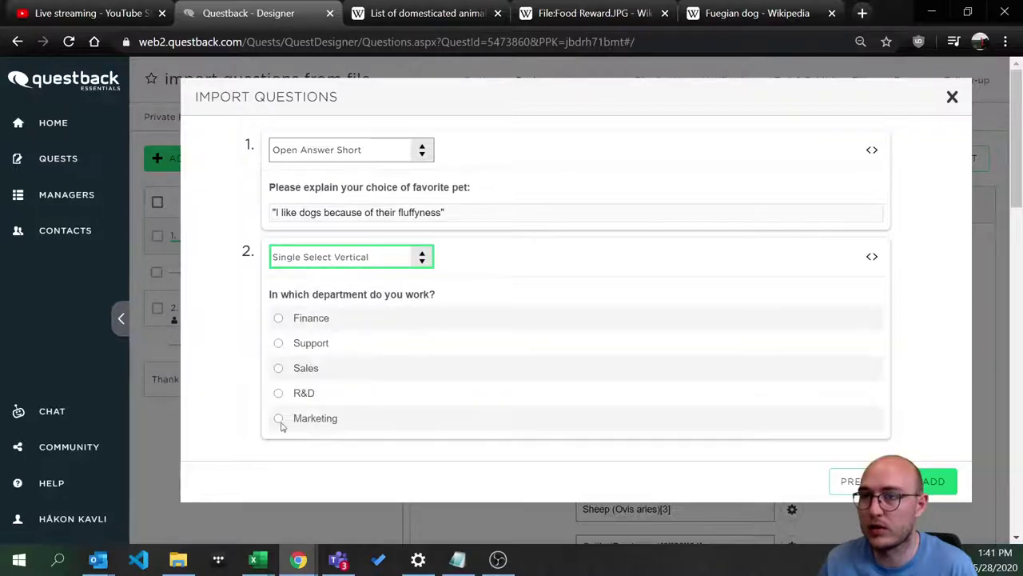
left_click(389, 267)
left_click(344, 344)
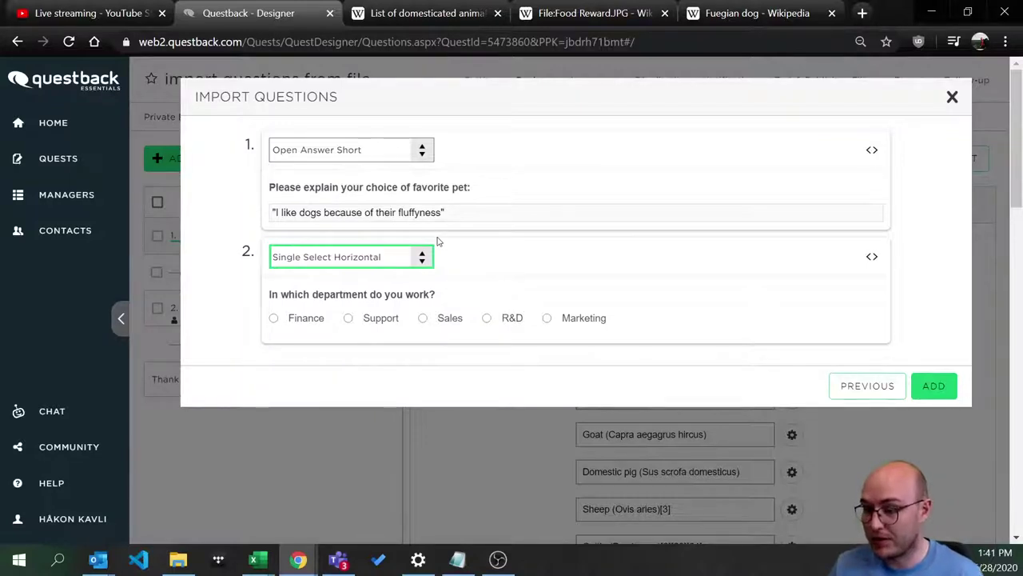
- Set the department question's type to Single Select Drop-Down and look through its answer list
left_click(419, 257)
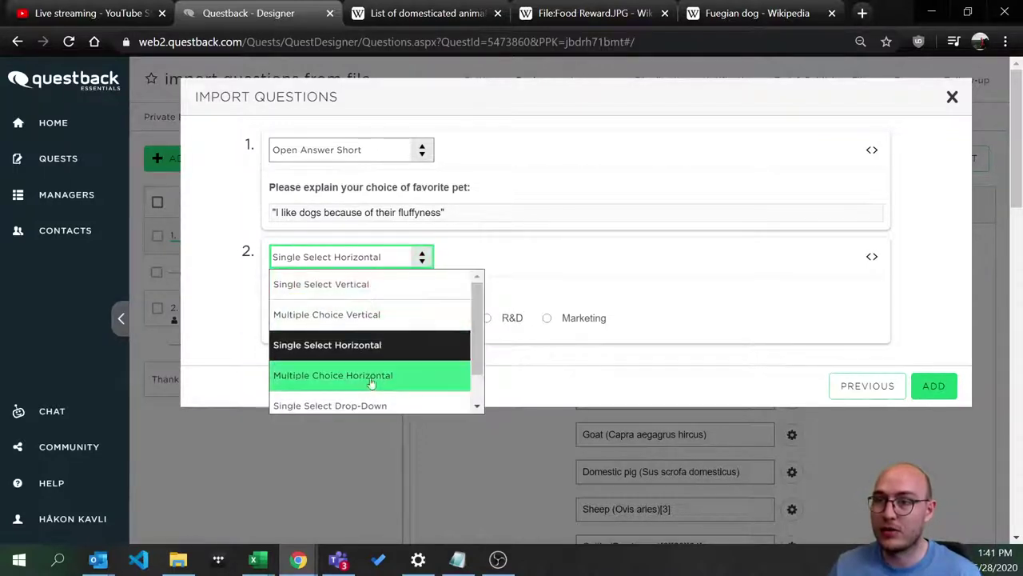
left_click(363, 405)
left_click(337, 317)
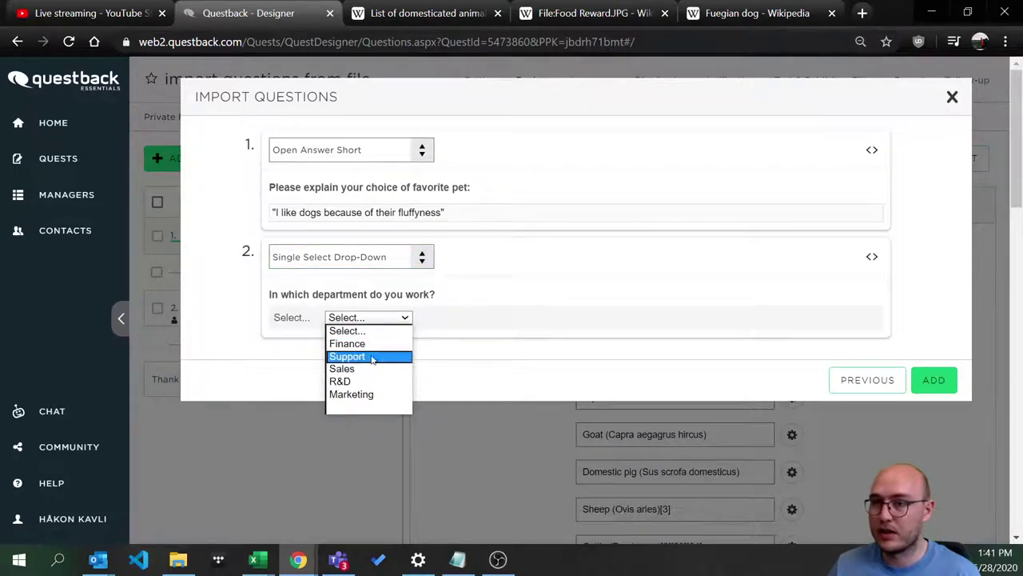
left_click(517, 349)
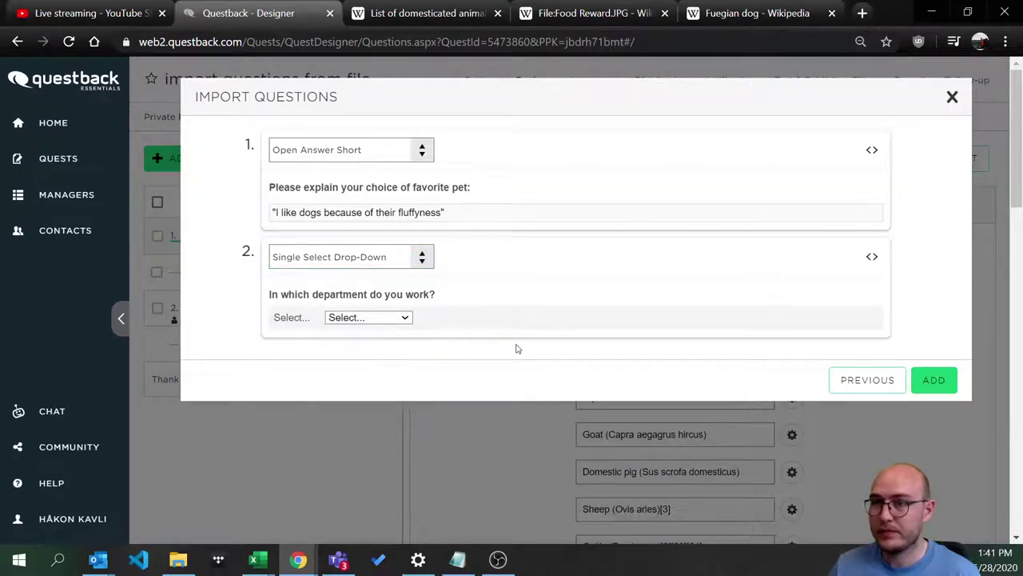
- Try the department question as Multiple Choice Vertical, Single Select Horizontal and Single Select Vertical, and return it to Single Select Drop-Down
left_click(422, 257)
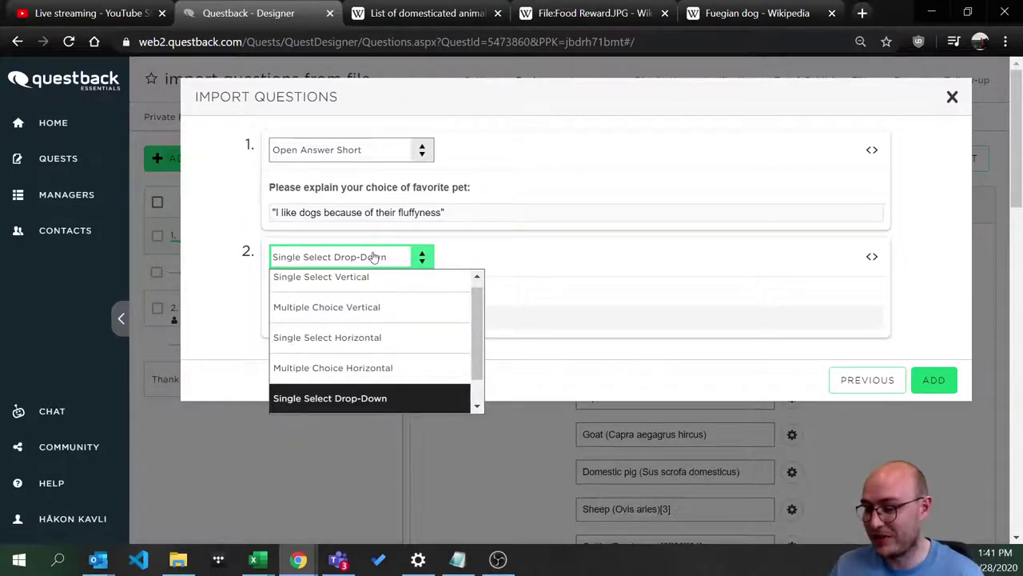
left_click(373, 316)
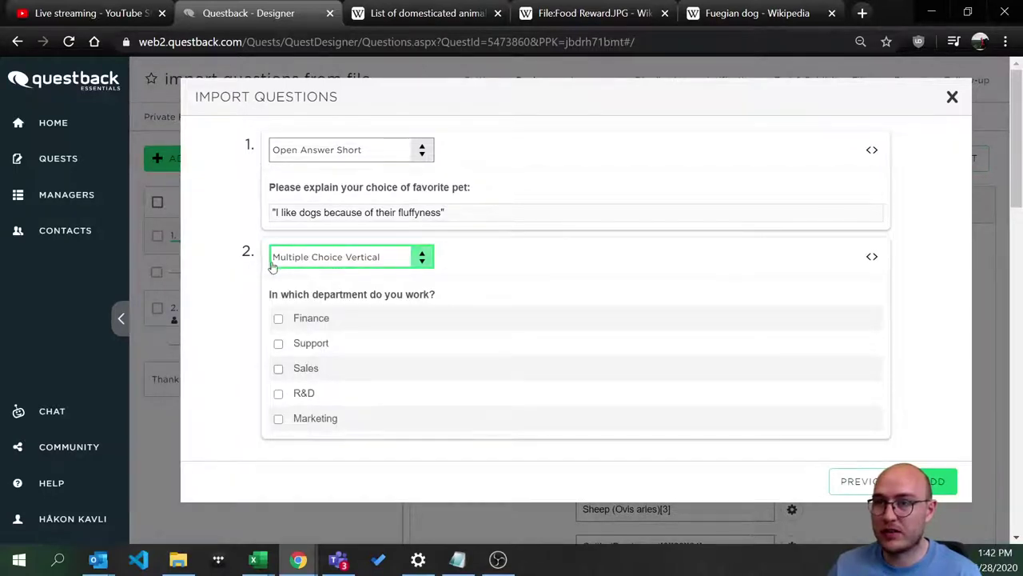
left_click(356, 260)
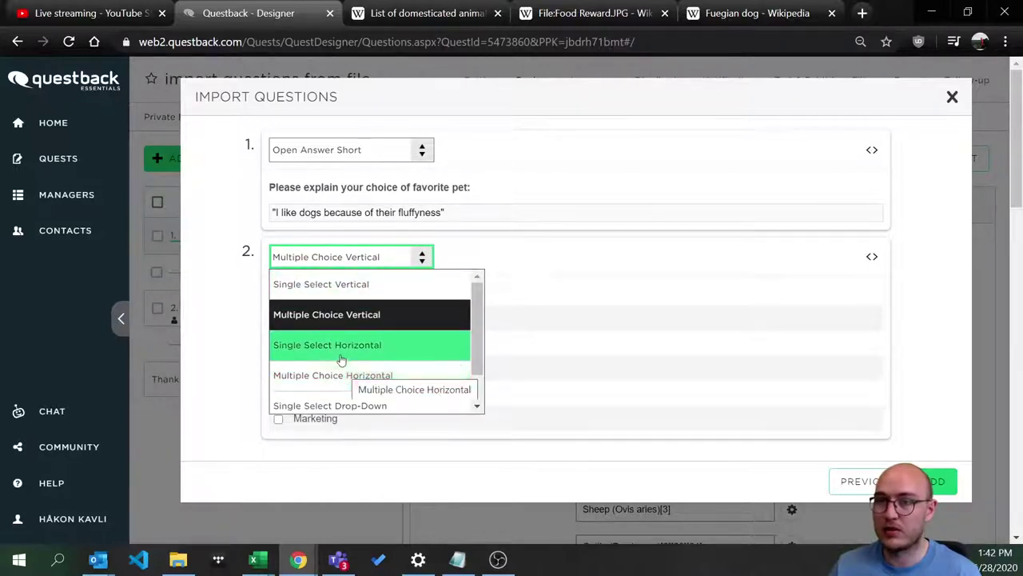
left_click(339, 355)
left_click(292, 262)
left_click(301, 288)
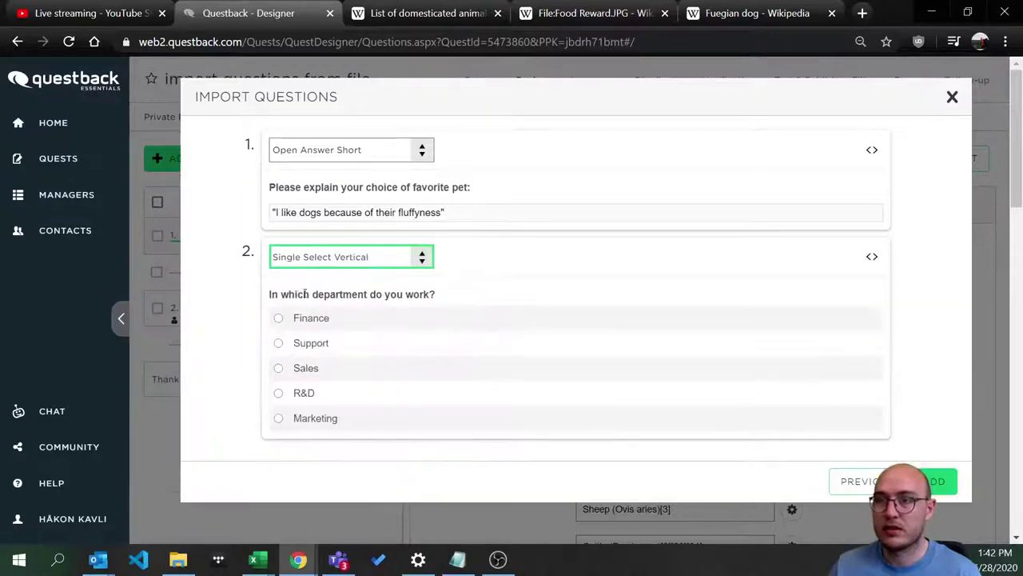
left_click(370, 260)
left_click(322, 406)
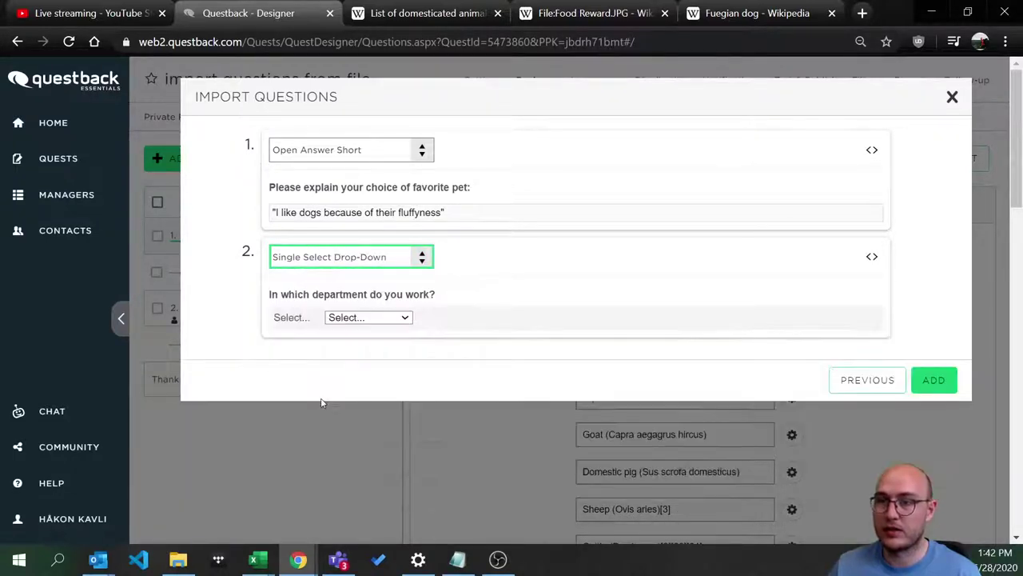
left_click(370, 319)
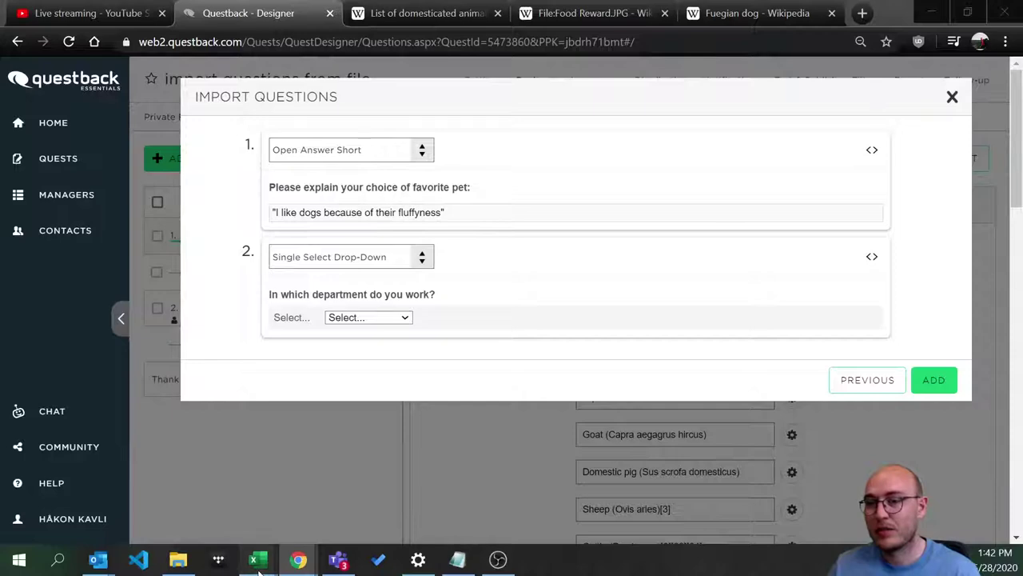
- Switch to the importFile2 workbook and duplicate the department question block A4:B9 starting at A11
mouse_move(257, 560)
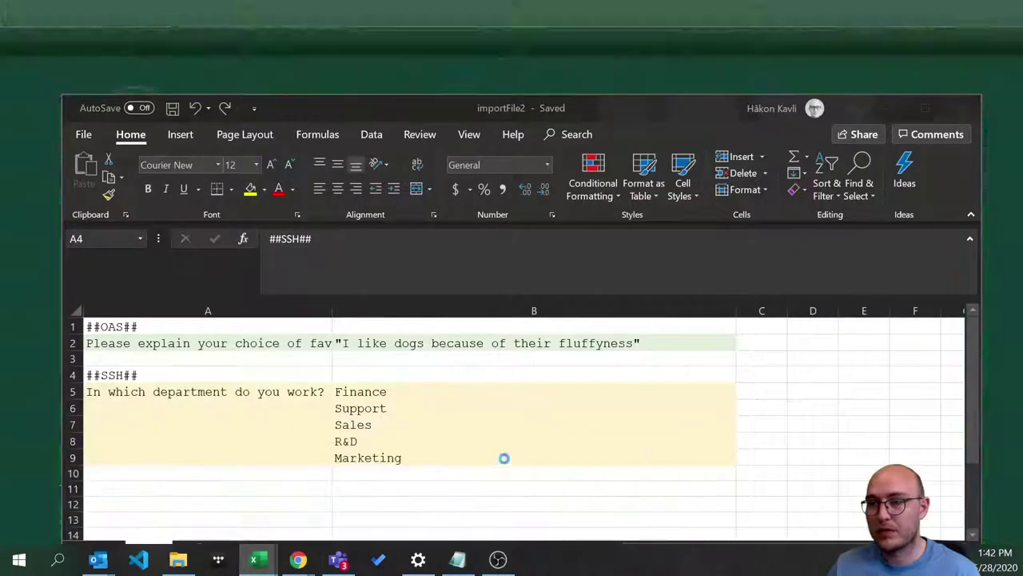
left_click(539, 471)
left_click_drag(104, 368, 448, 448)
key("ctrl+c")
scroll(408, 434, "down", 2)
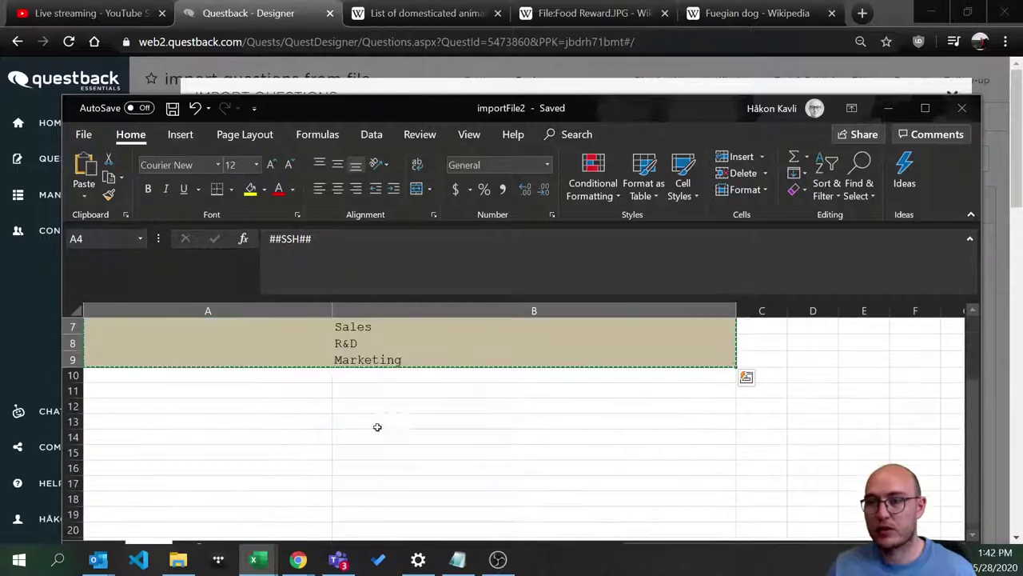
left_click(149, 391)
key("ctrl+v")
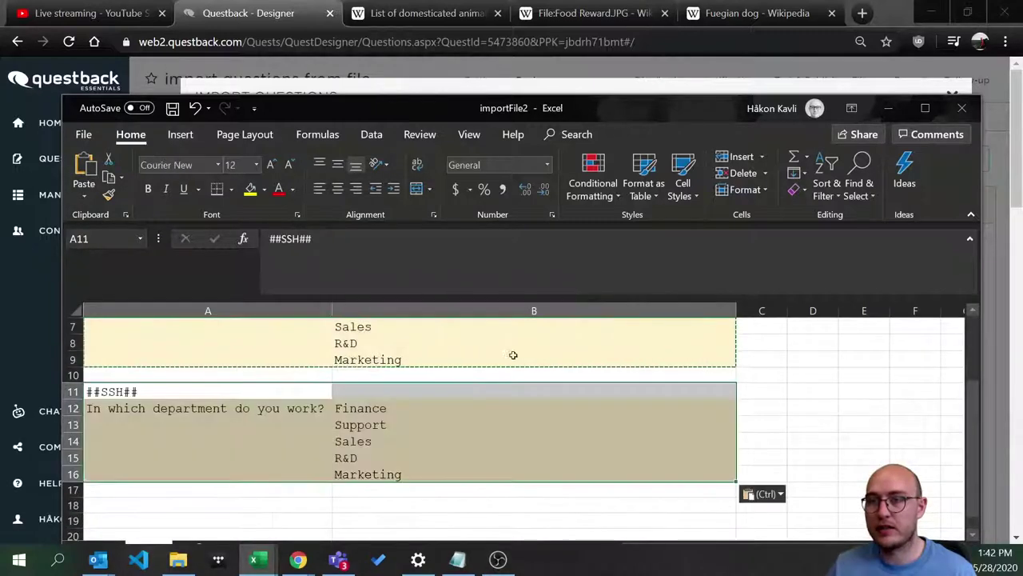
left_click(925, 107)
scroll(292, 397, "up", 2)
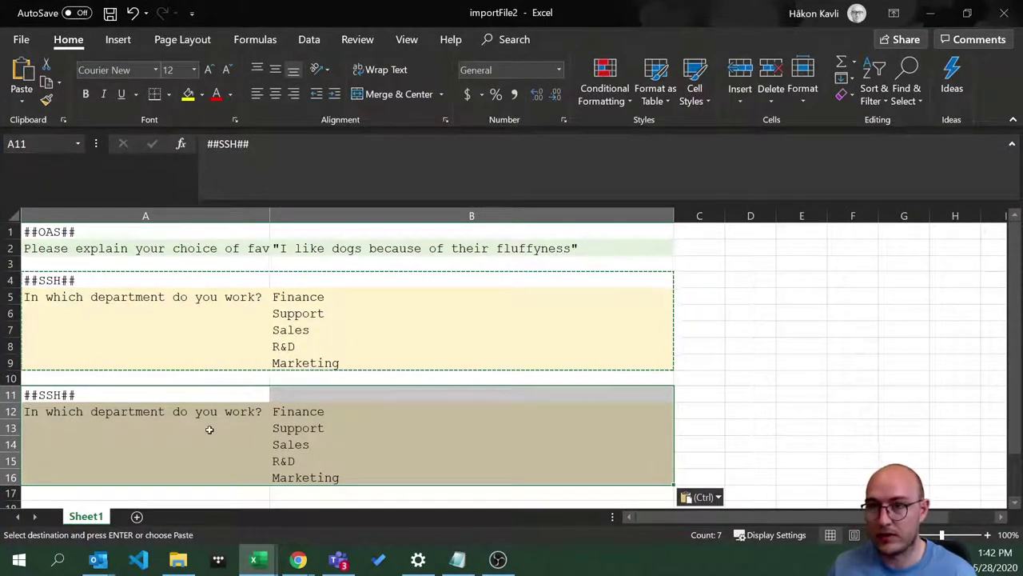
- Shorten the copied question in A12 to "Which department do you work?"
left_click(100, 411)
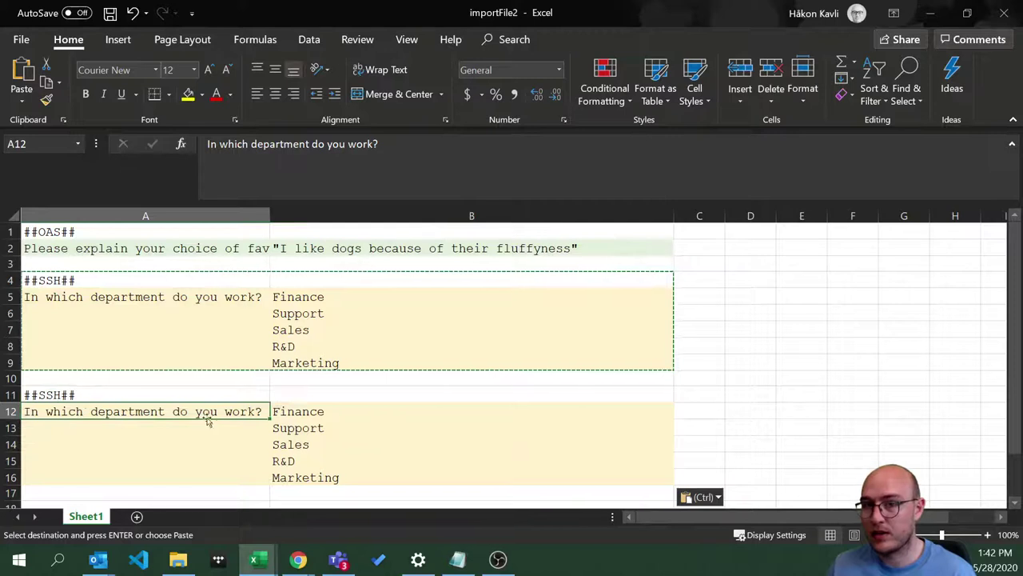
double_click(104, 412)
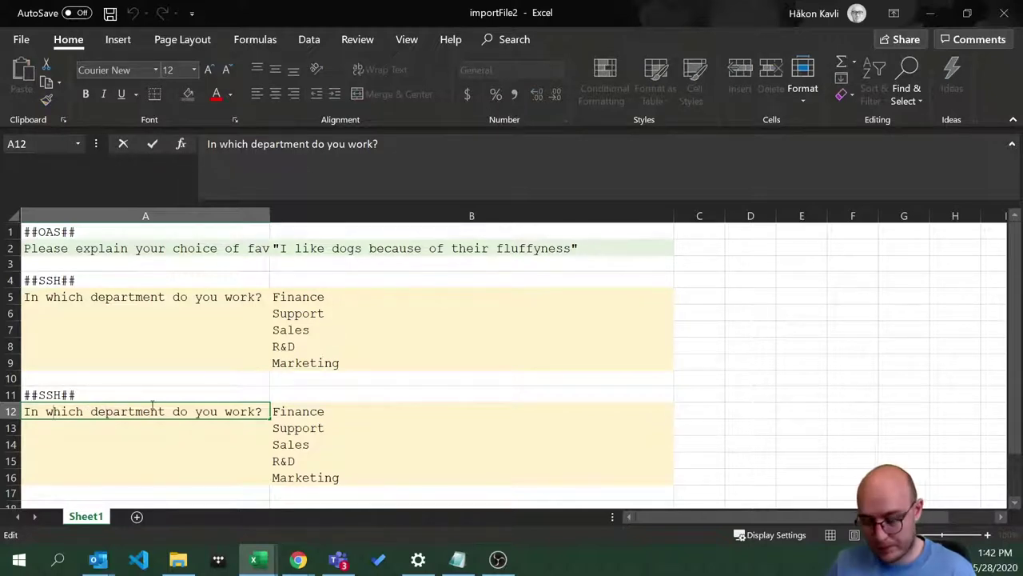
key("BackSpace")
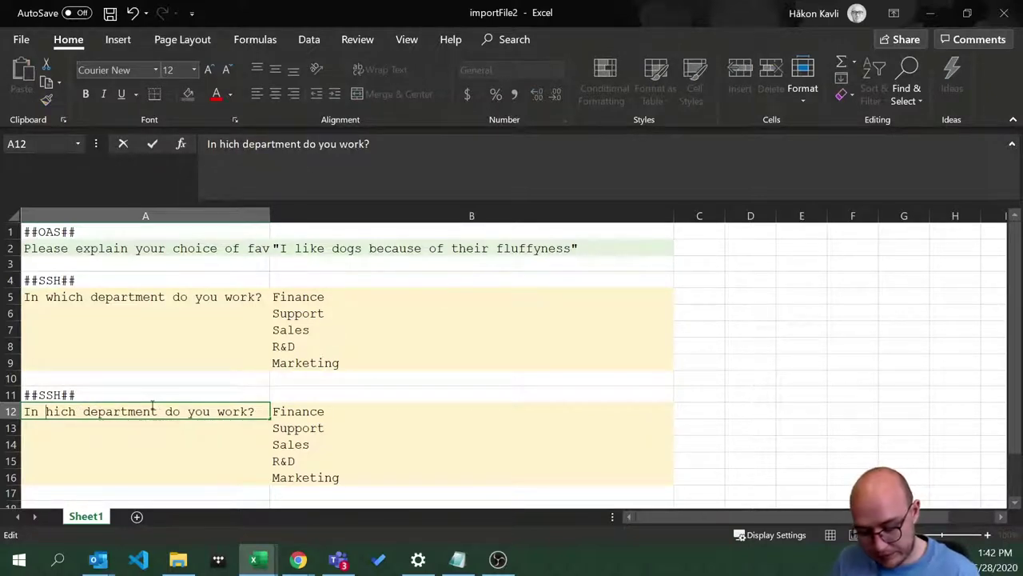
type("W")
key("BackSpace")
key("BackSpace")
key("BackSpace")
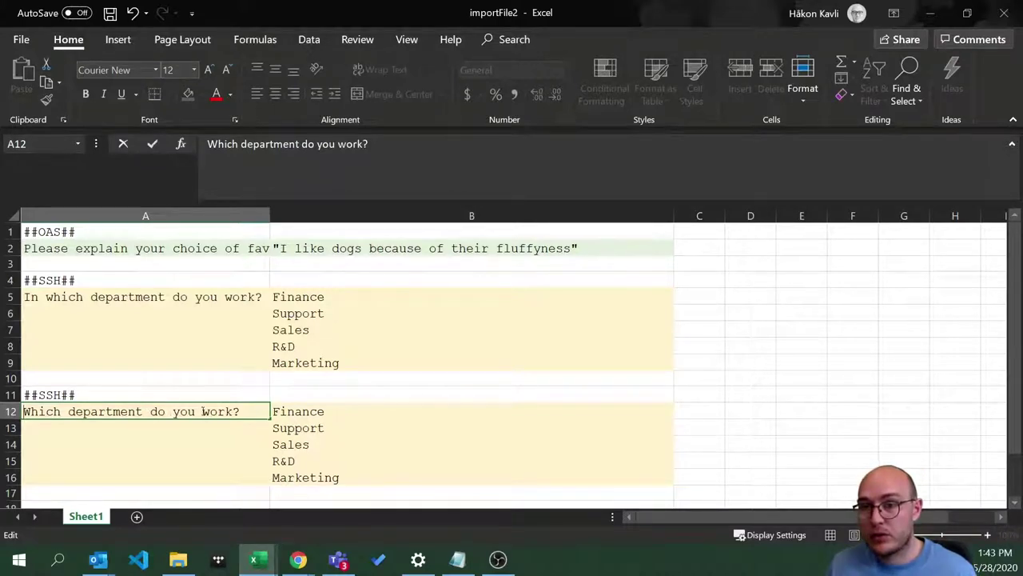
- Reword the copied question in A12 to "Which department do collborate with the most?"
double_click(176, 412)
type("coll")
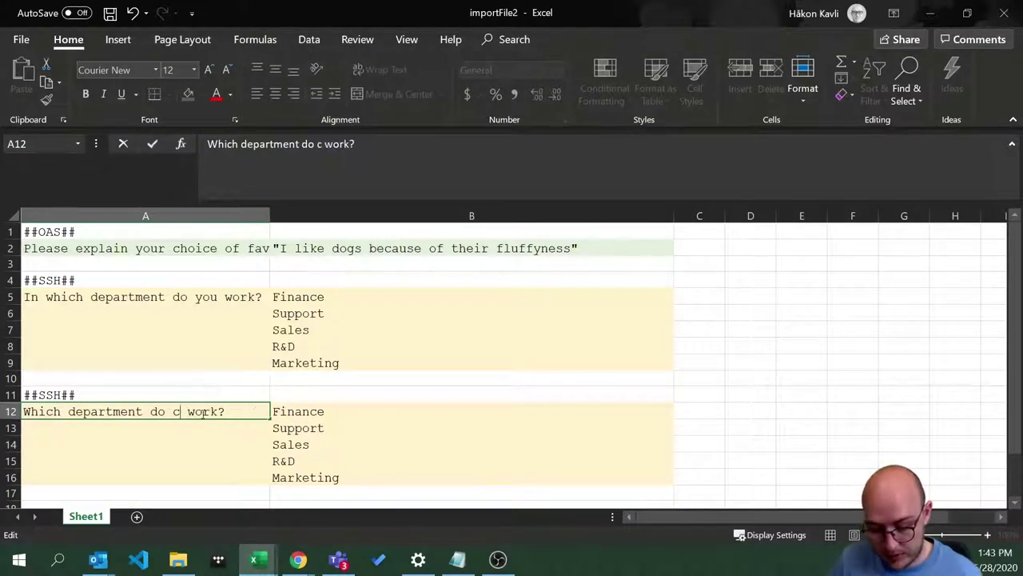
type("a")
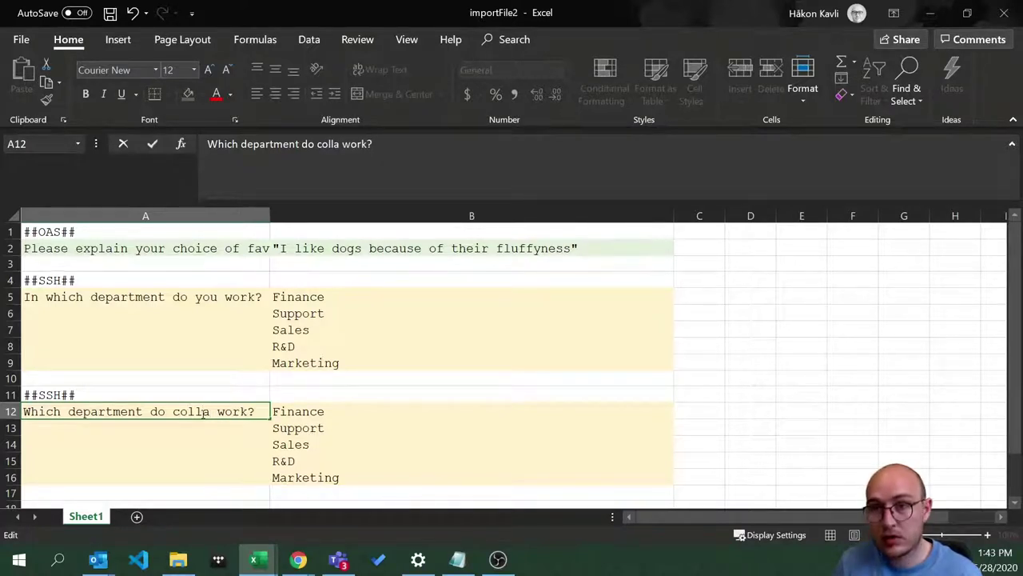
type("v")
key("BackSpace")
key("BackSpace")
type("borate")
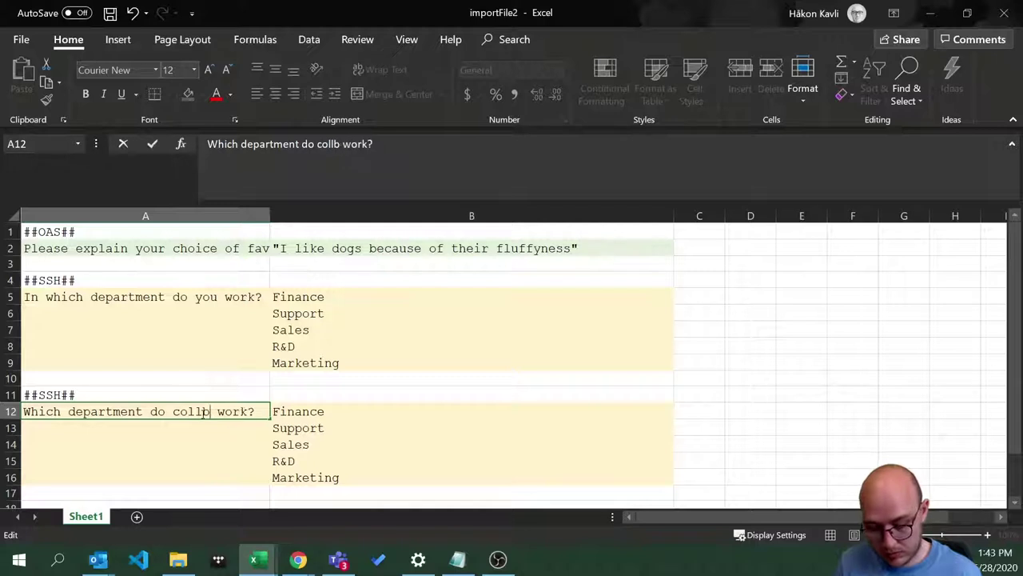
type(" with ")
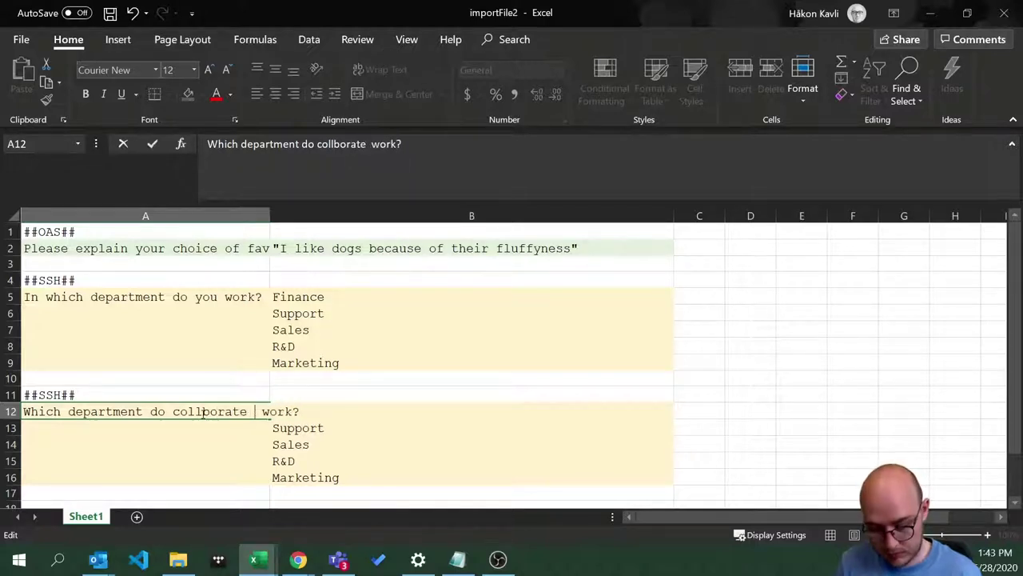
type("the ")
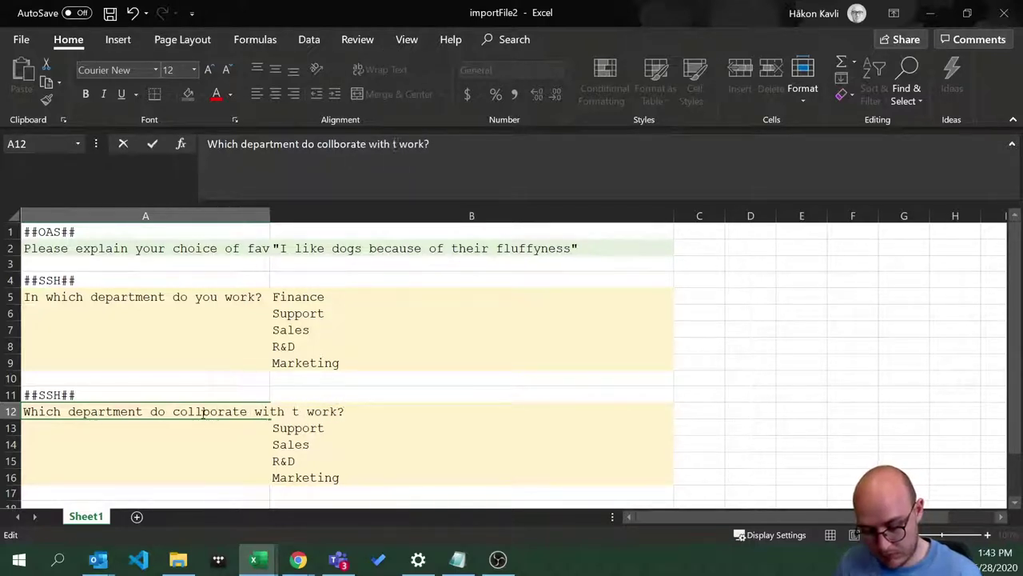
type("most")
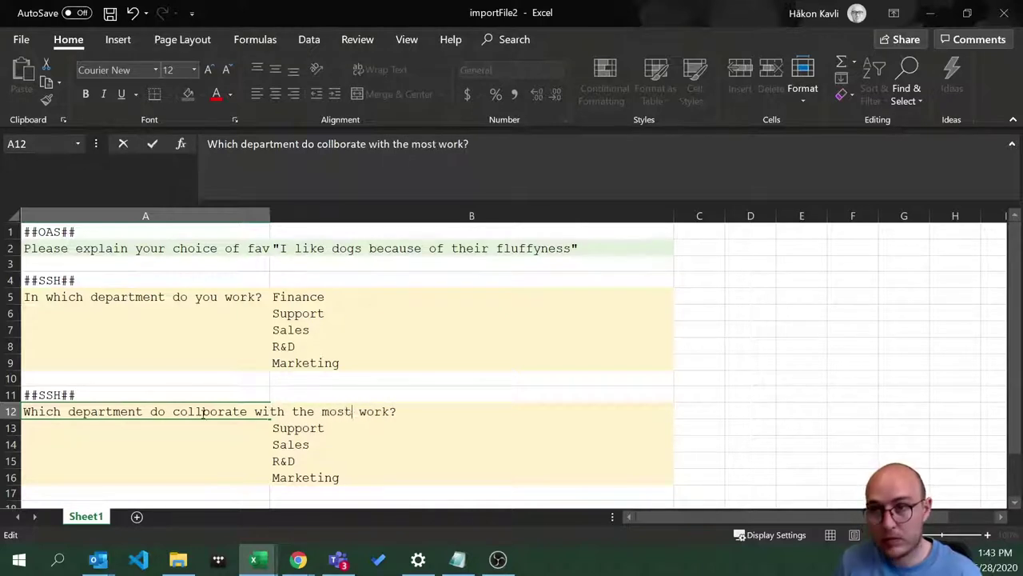
key("Delete")
key("Delete")
key("Delete")
key("Delete")
key("Delete")
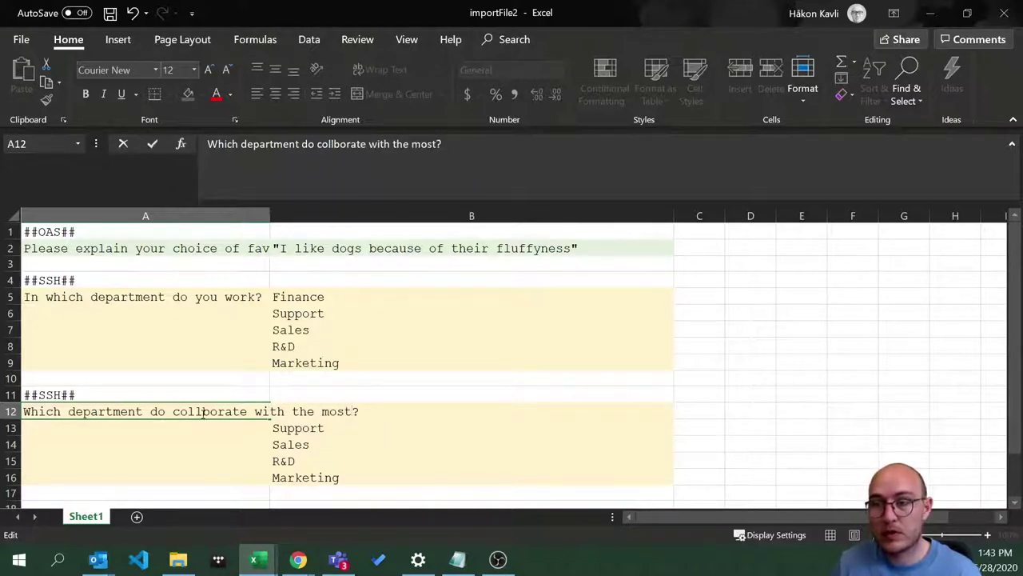
left_click(344, 449)
- Copy the second department question block, A11:B16, including its ##SSH## tag and answer options
left_click(100, 407)
left_click_drag(61, 386, 340, 474)
key("ctrl+c")
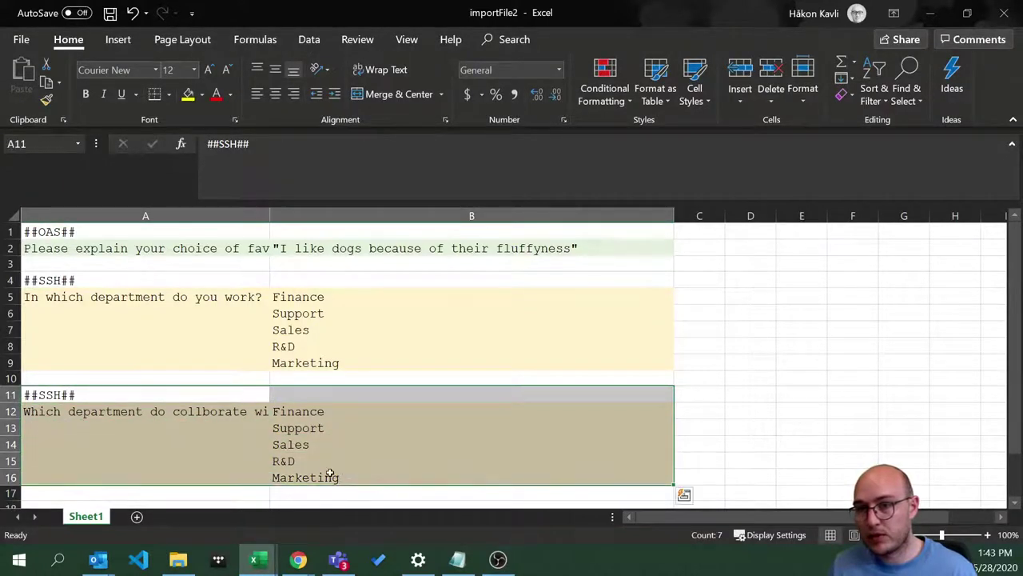
right_click(308, 450)
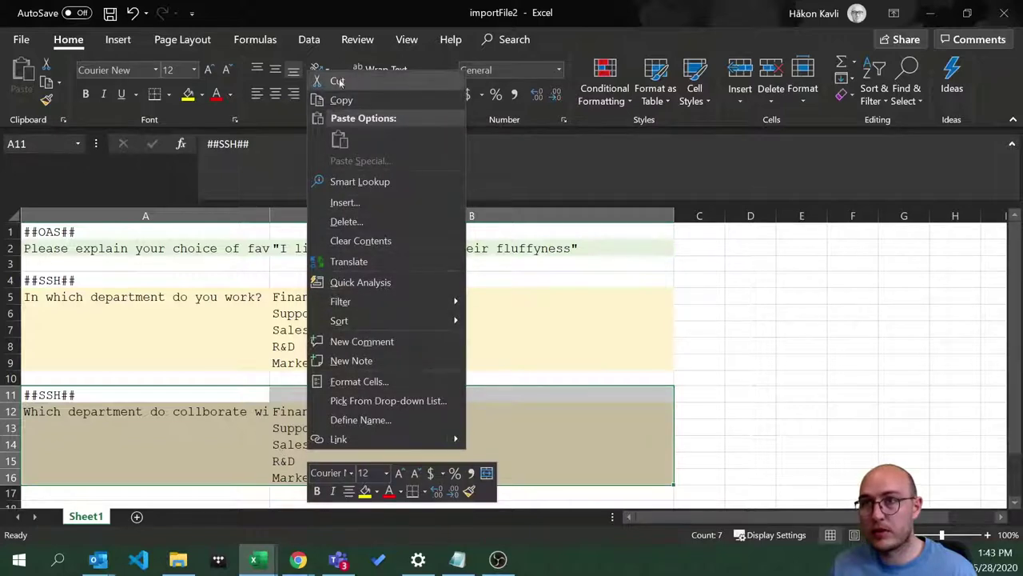
left_click(339, 101)
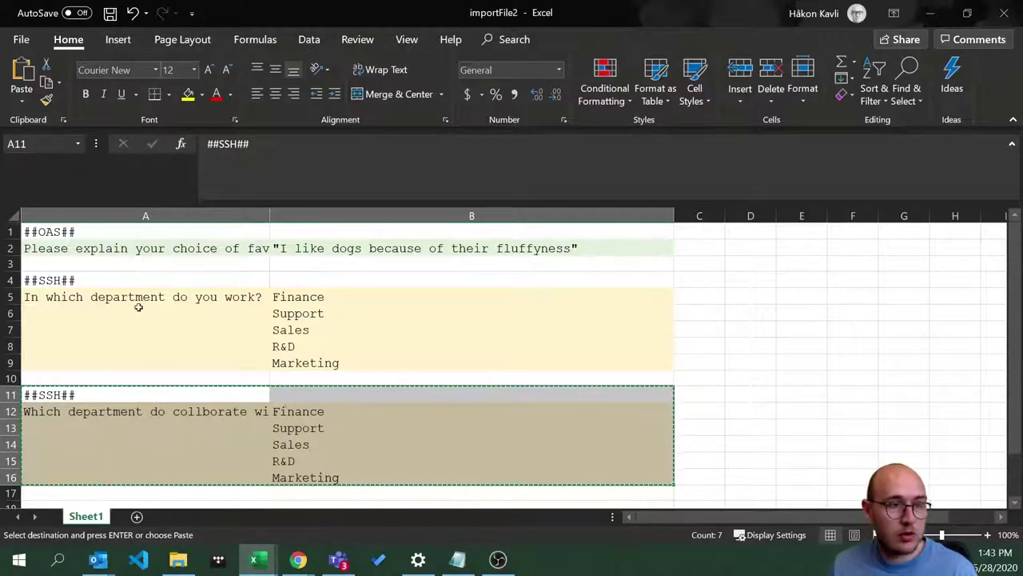
- Switch to the Questback Designer in Chrome and close the open question import without adding its questions
left_click(298, 559)
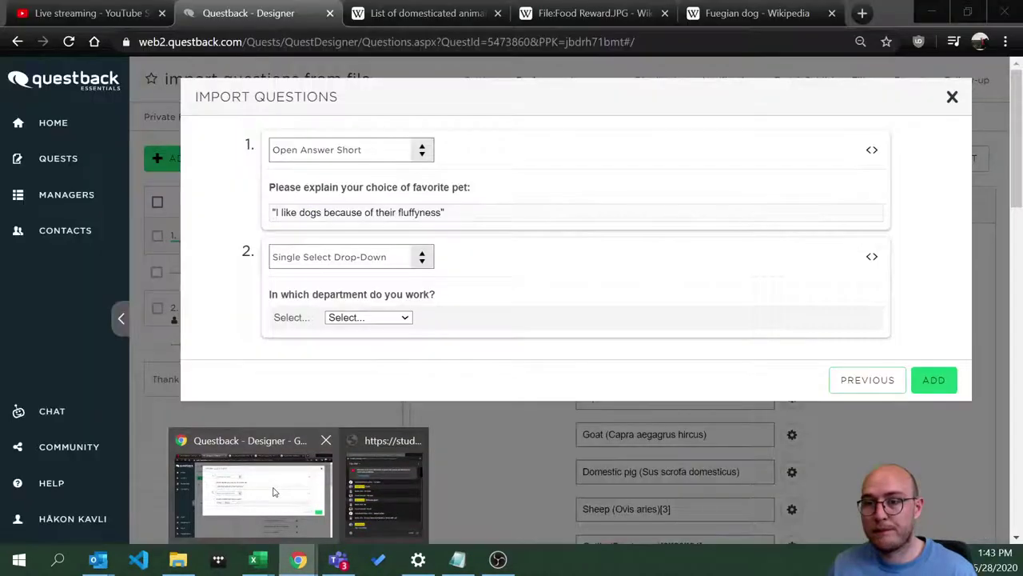
left_click(251, 484)
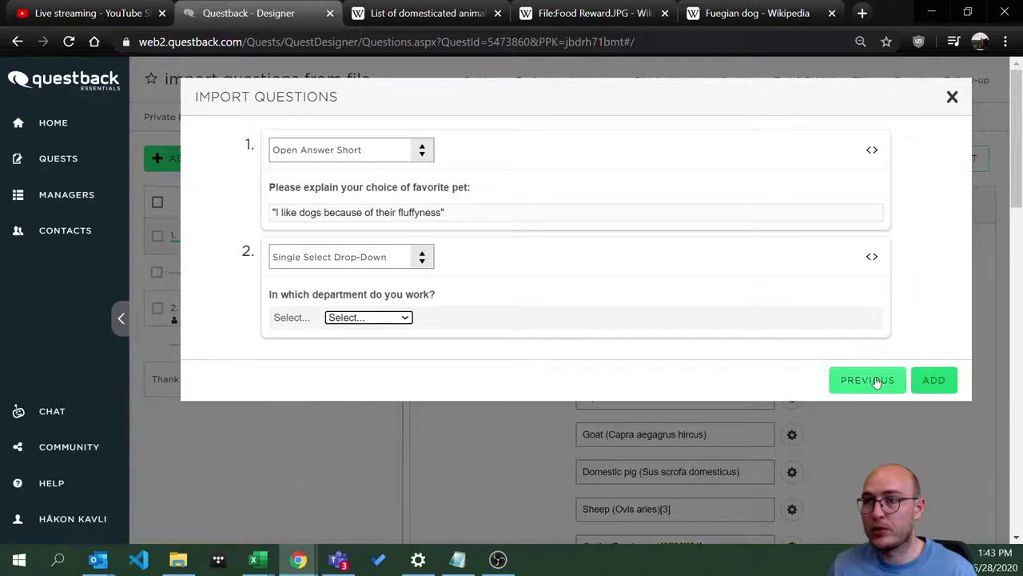
left_click(952, 97)
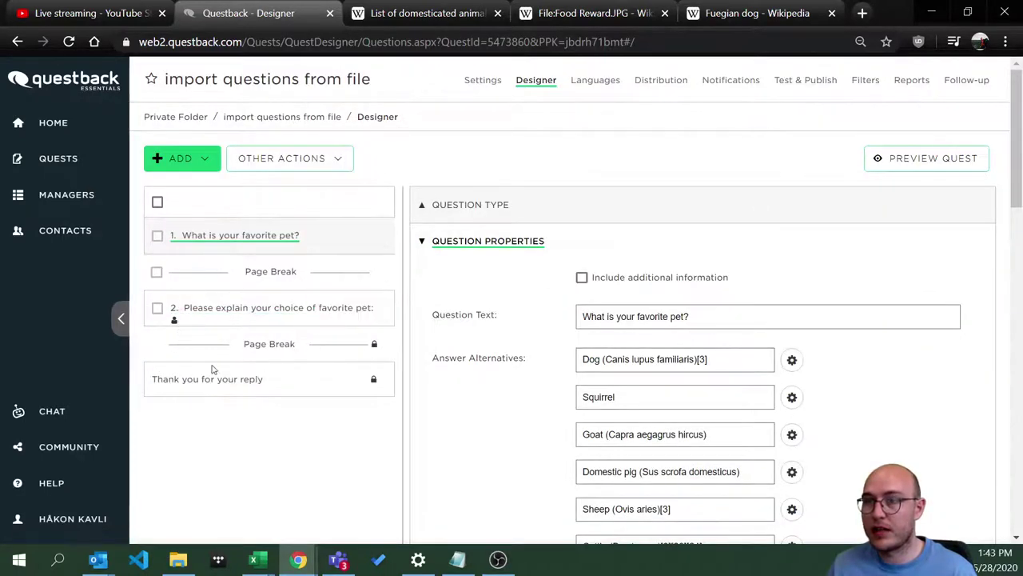
- Start a new question import from file, paste the copied block as data and proceed to the question preview
left_click(198, 160)
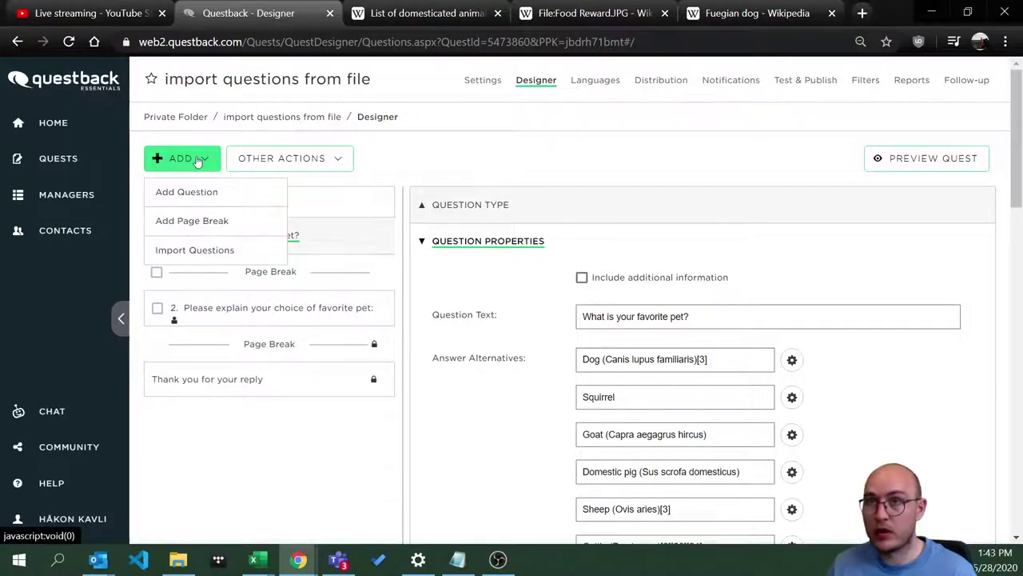
left_click(206, 250)
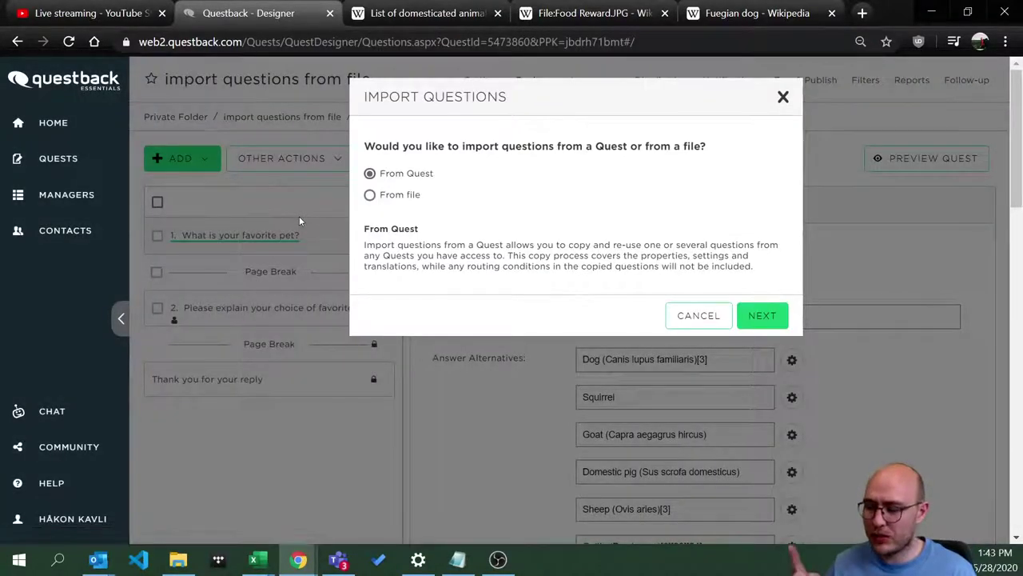
left_click(400, 196)
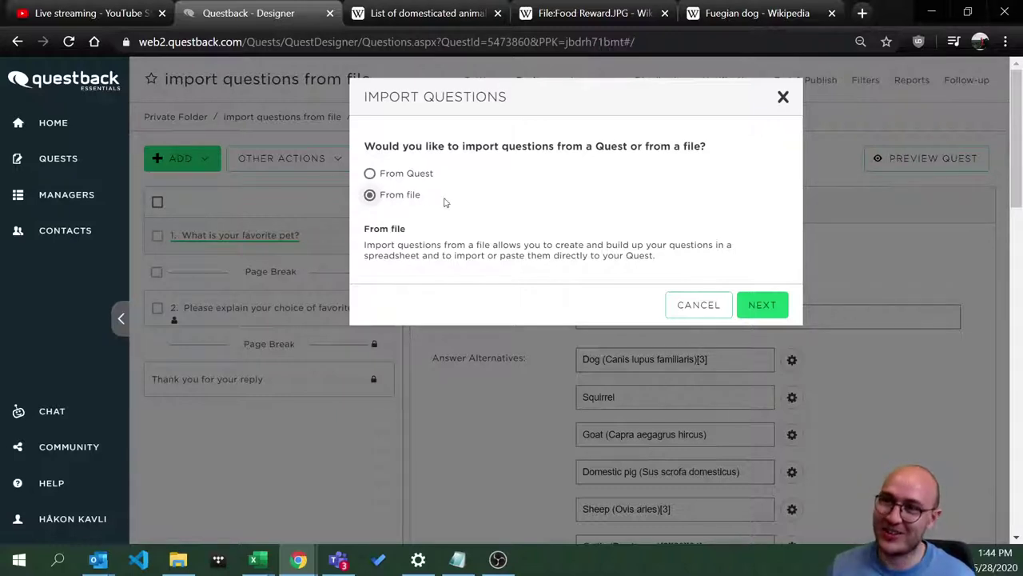
left_click(755, 302)
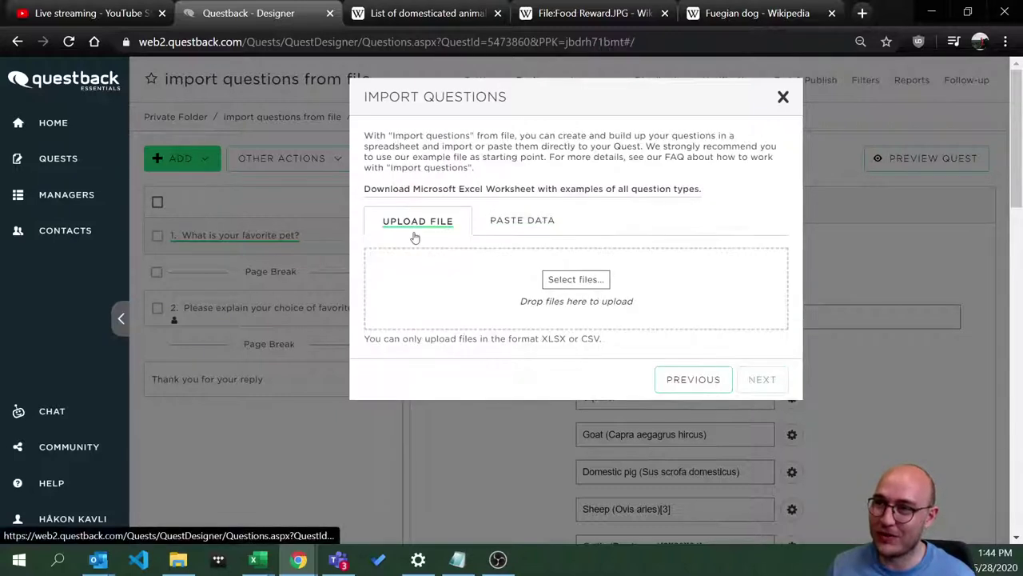
left_click(537, 228)
left_click(472, 299)
key("ctrl+v")
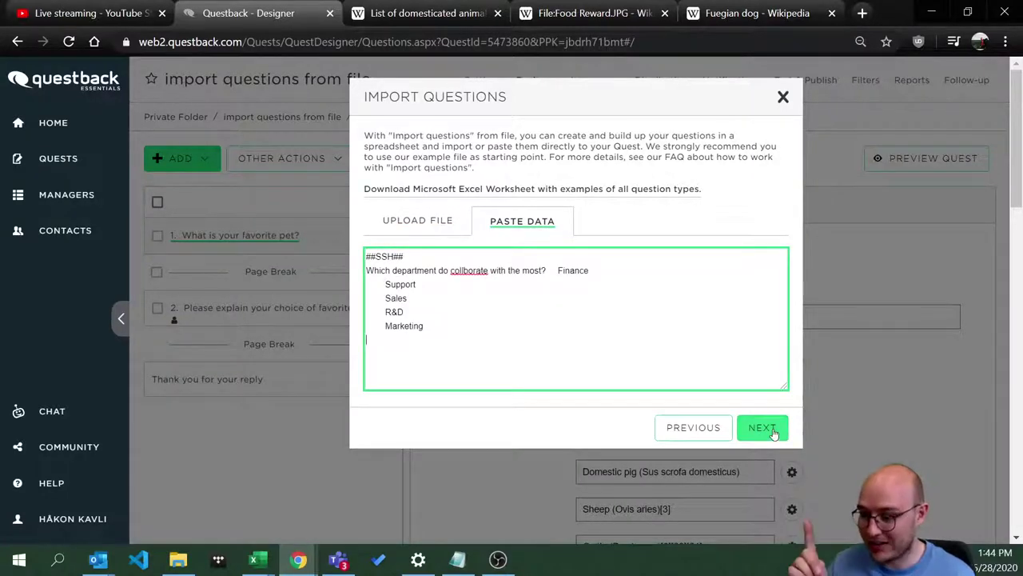
left_click(772, 430)
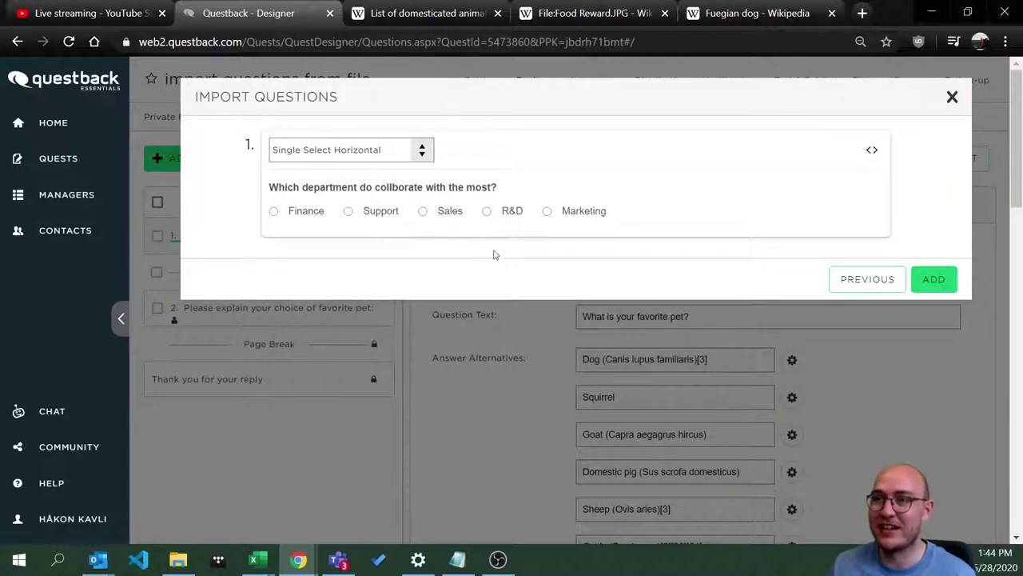
- Set the collaboration question's type to Single Select Vertical and add it to the quest
left_click(421, 157)
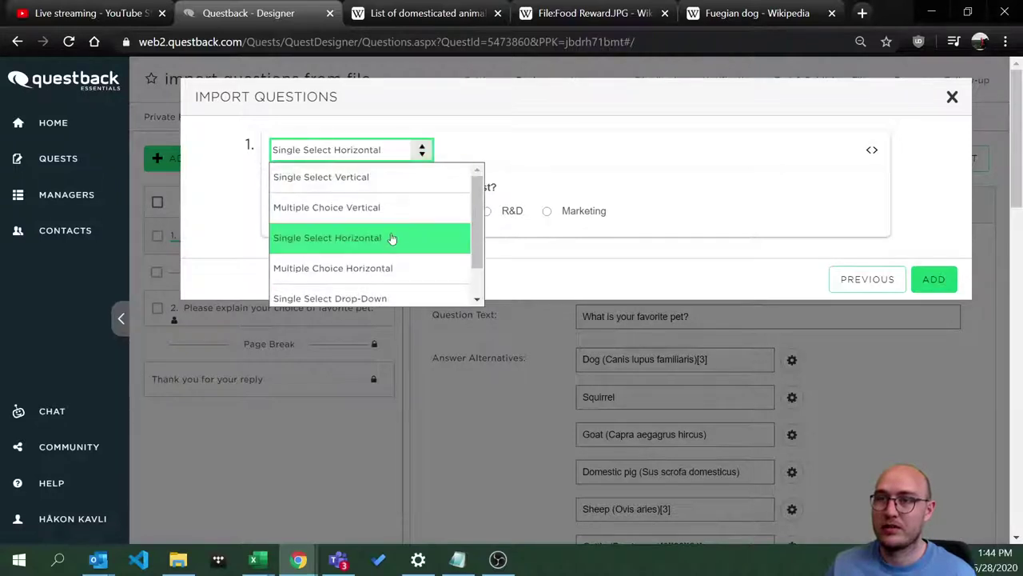
left_click(383, 175)
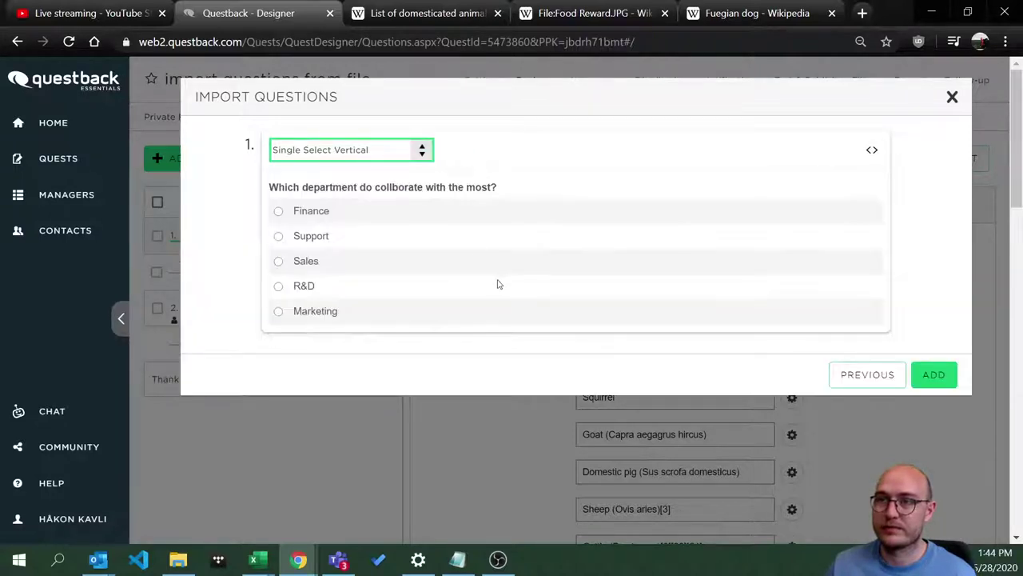
left_click(933, 374)
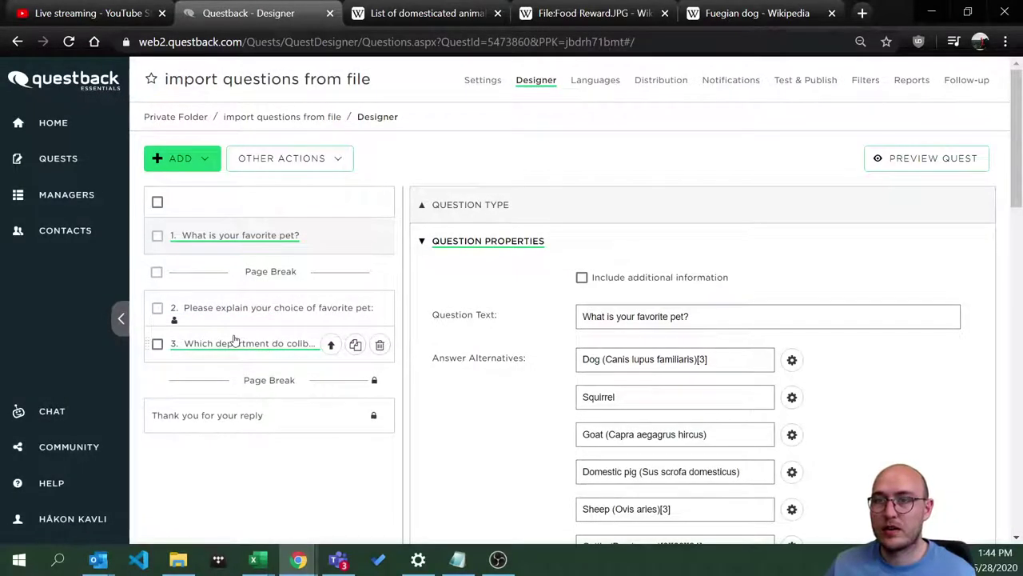
- Switch to the importFile2 workbook in Excel and copy the first department question block, A4:B9
left_click(272, 560)
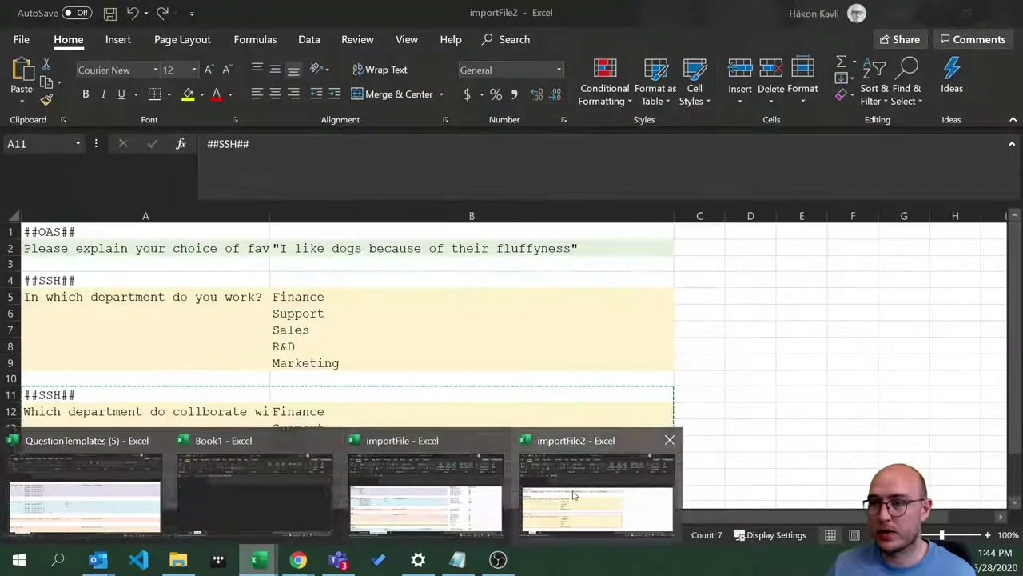
left_click(542, 499)
left_click_drag(69, 277, 372, 347)
right_click(372, 347)
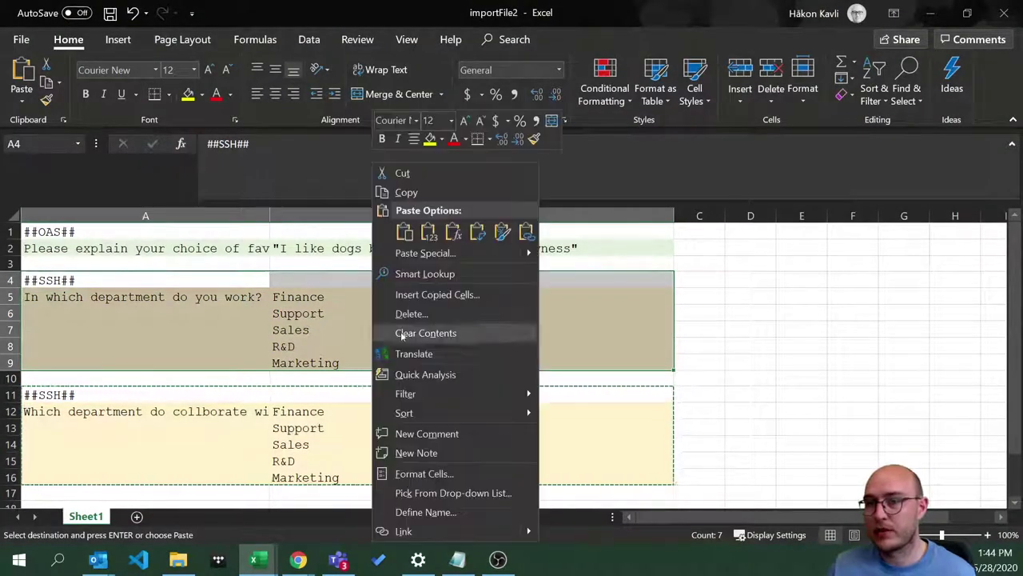
left_click(404, 192)
- Return to the Questback Designer, start another question import from file and paste the copied "In which department do you work?" block as data
left_click(297, 559)
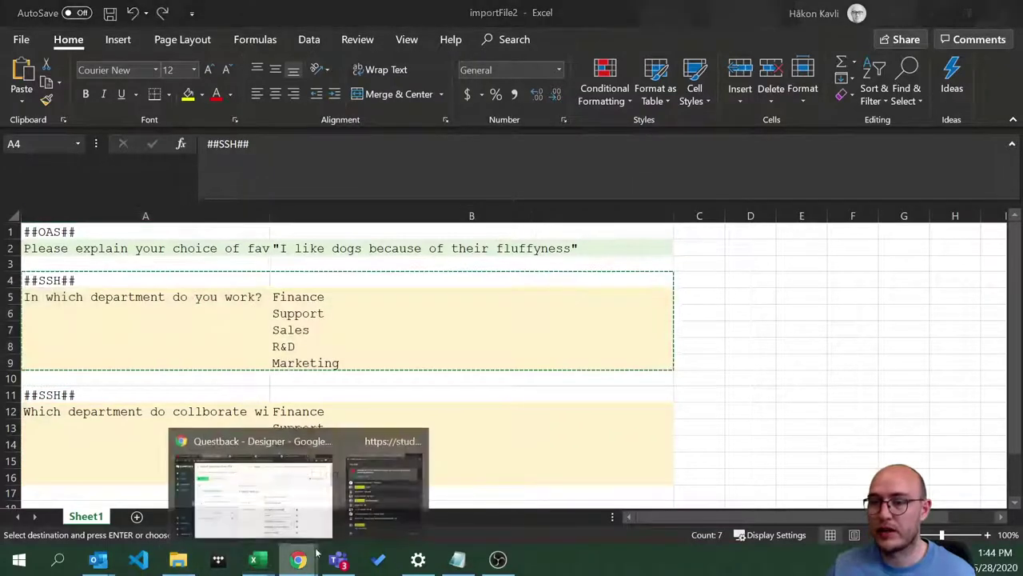
left_click(289, 479)
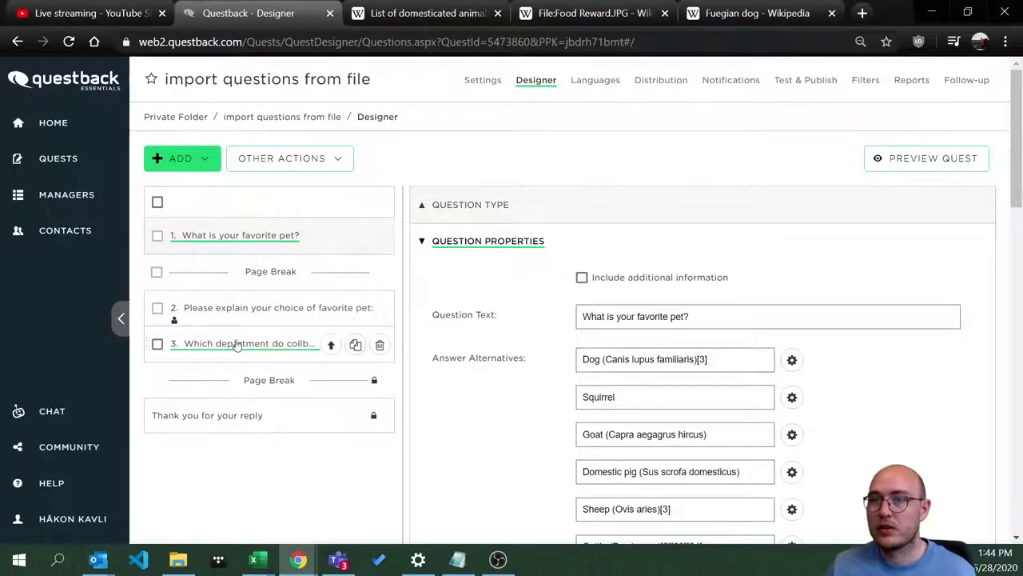
left_click(201, 158)
left_click(221, 253)
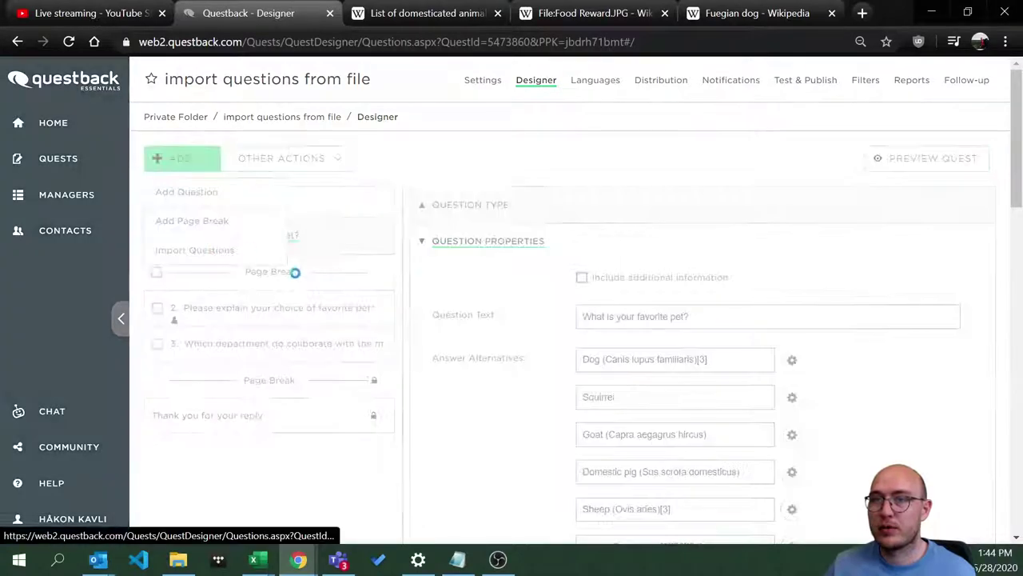
left_click(386, 195)
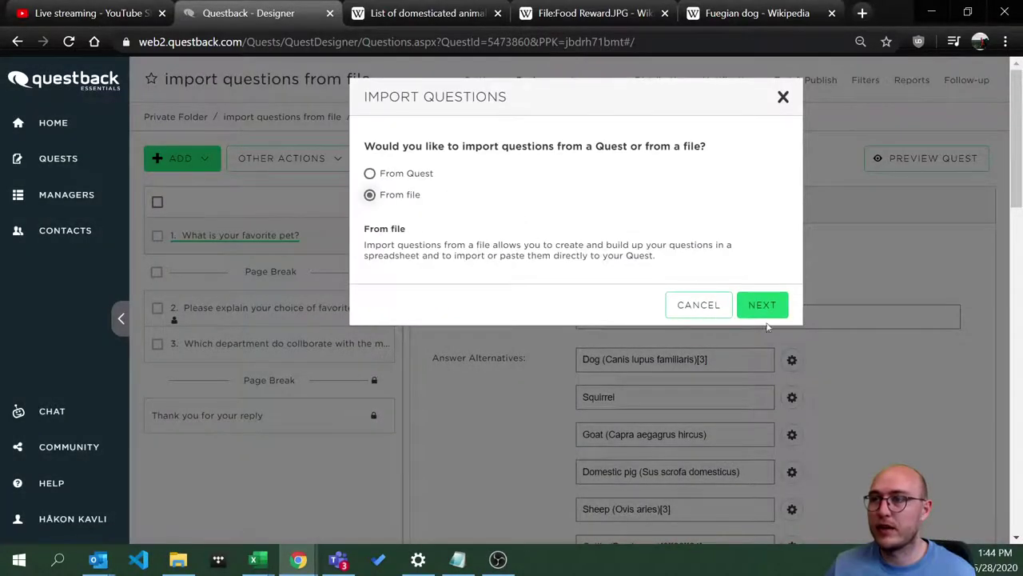
left_click(764, 306)
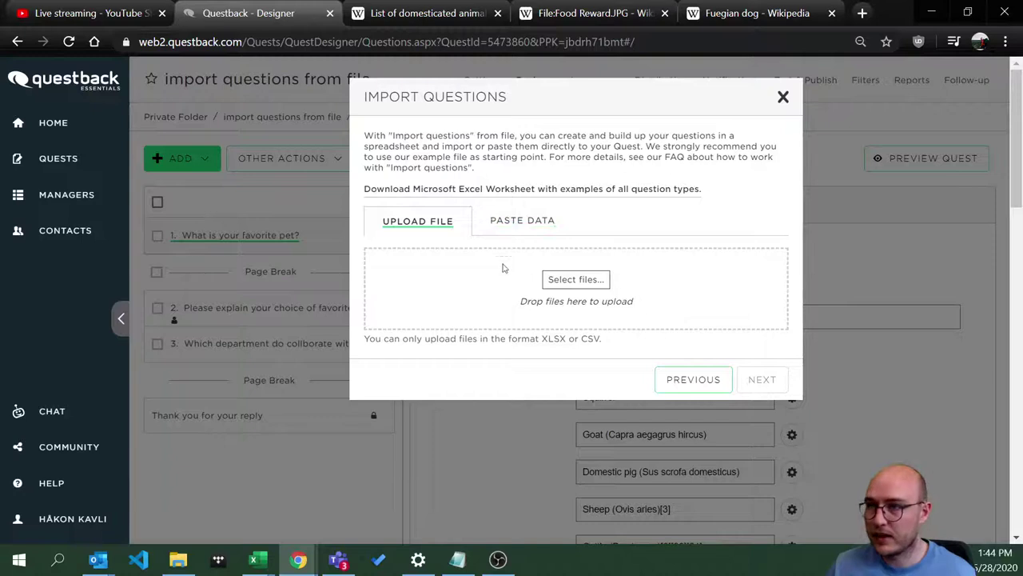
left_click(507, 221)
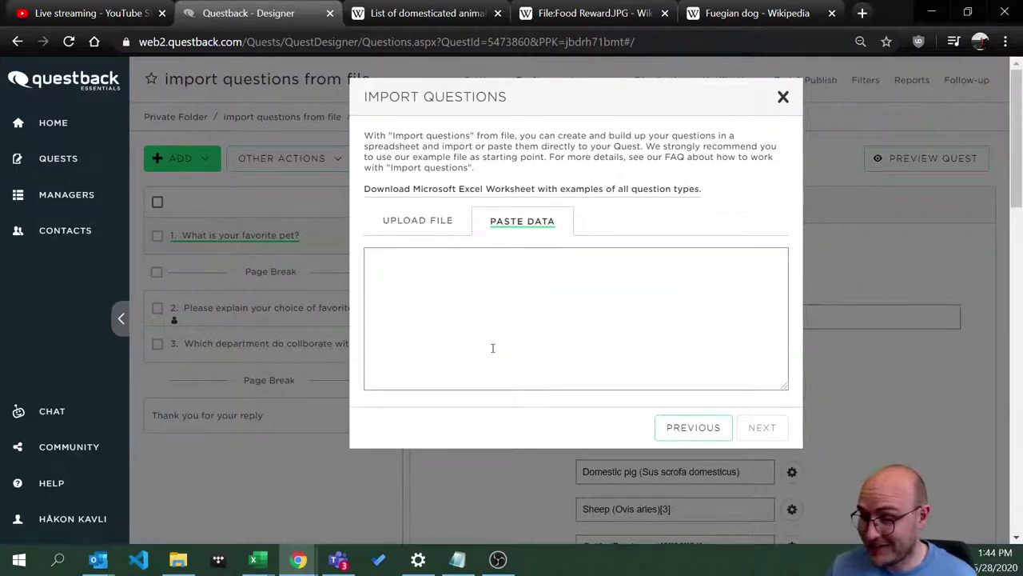
left_click(456, 266)
key("ctrl+v")
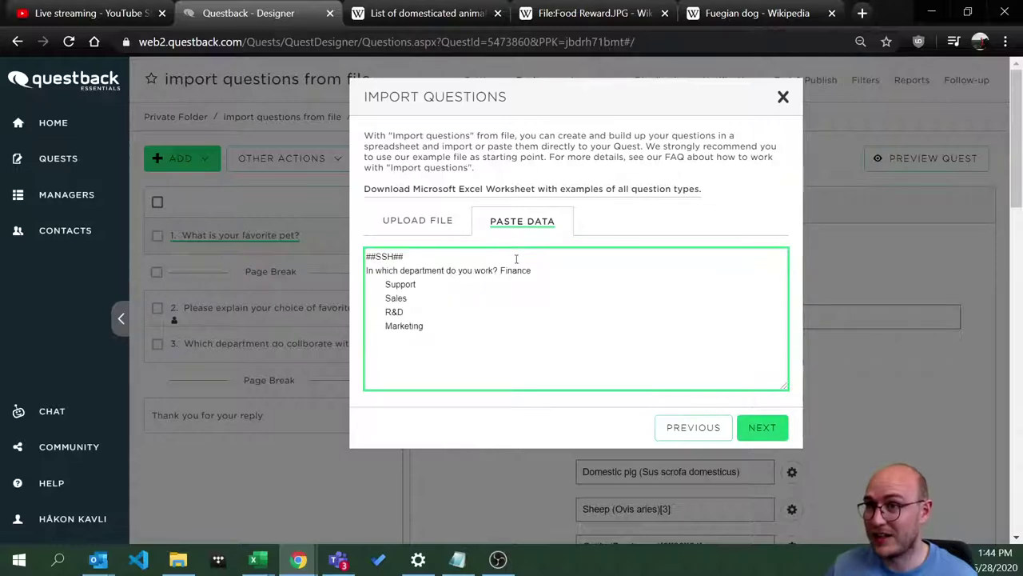
- Switch to the importFile2 workbook, select all cells of Sheet1 and return to the Questback import dialog
mouse_move(256, 562)
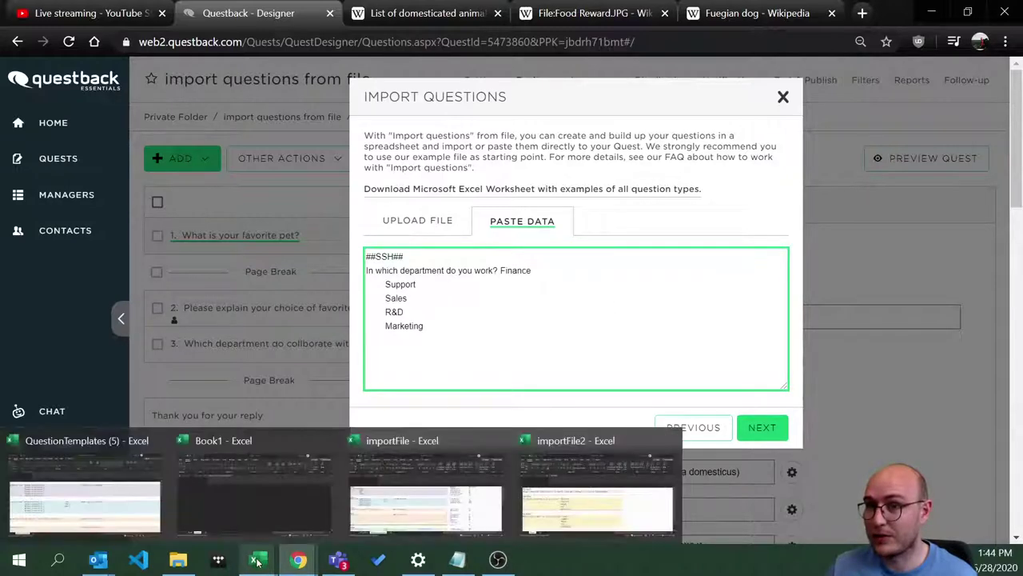
left_click(587, 464)
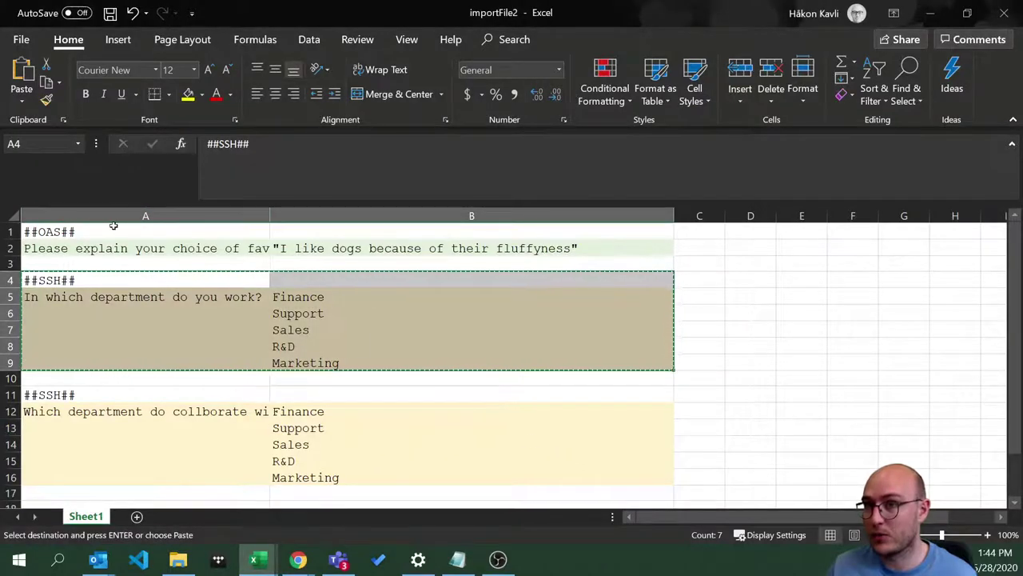
left_click(6, 214)
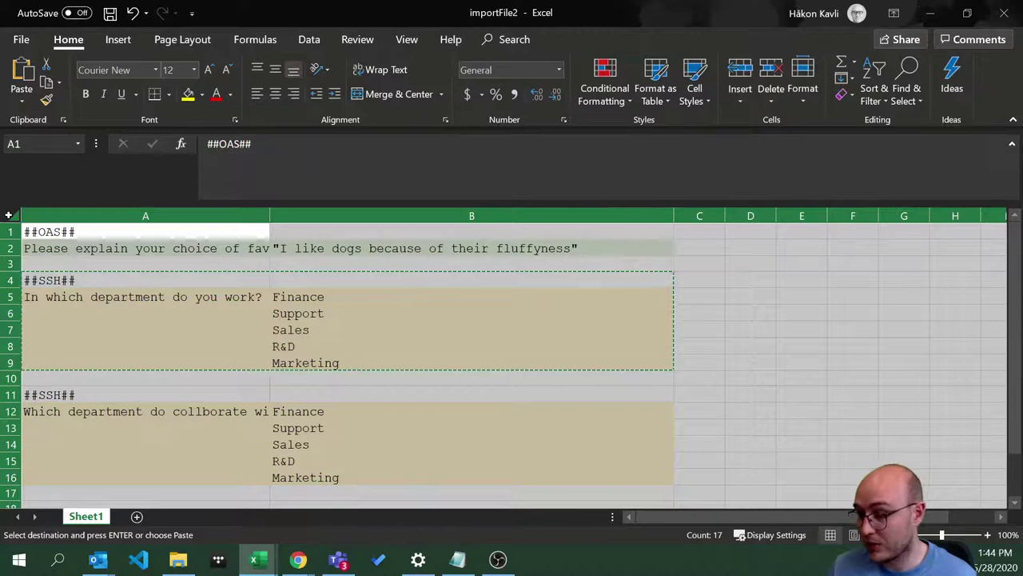
left_click(934, 13)
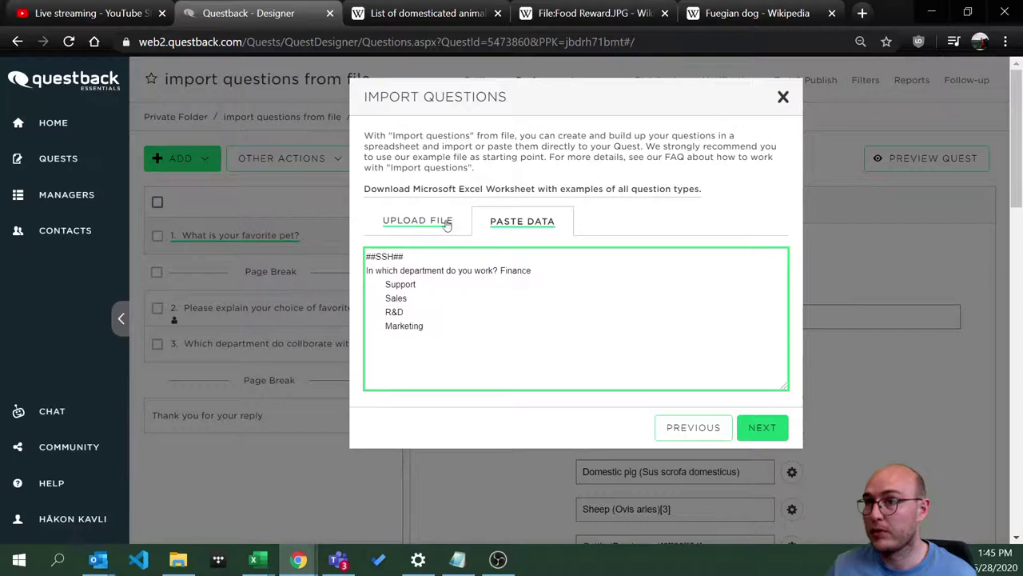
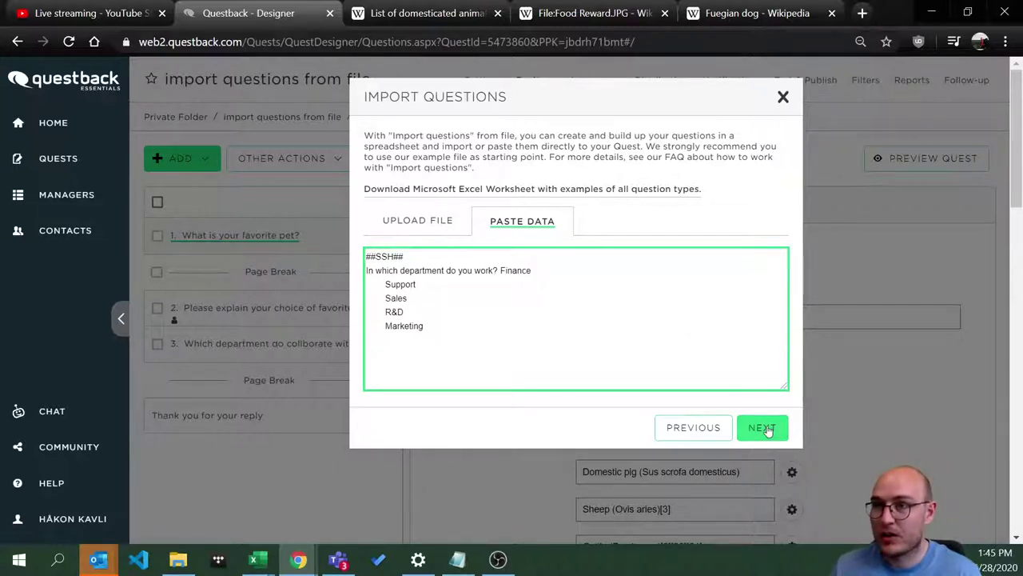
- Import the pasted "In which department do you work?" data and add it to the quest as a Single Select Horizontal question
left_click_drag(496, 338, 266, 258)
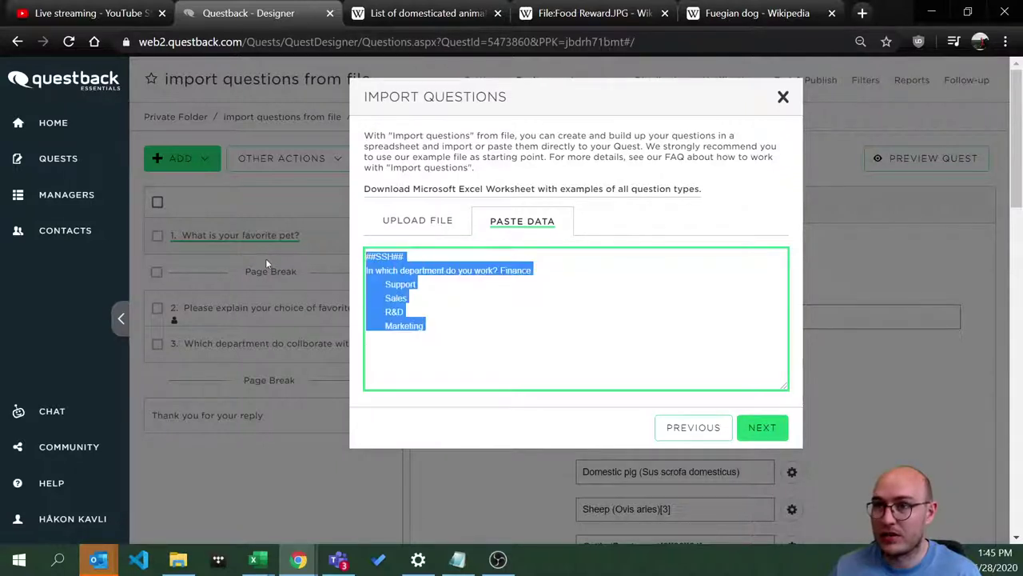
left_click(762, 427)
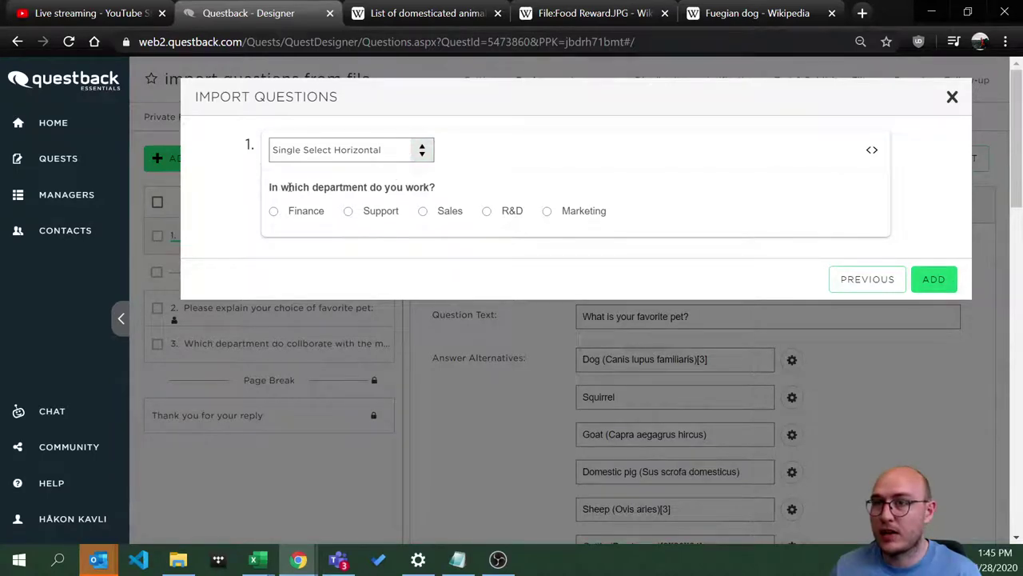
left_click(919, 282)
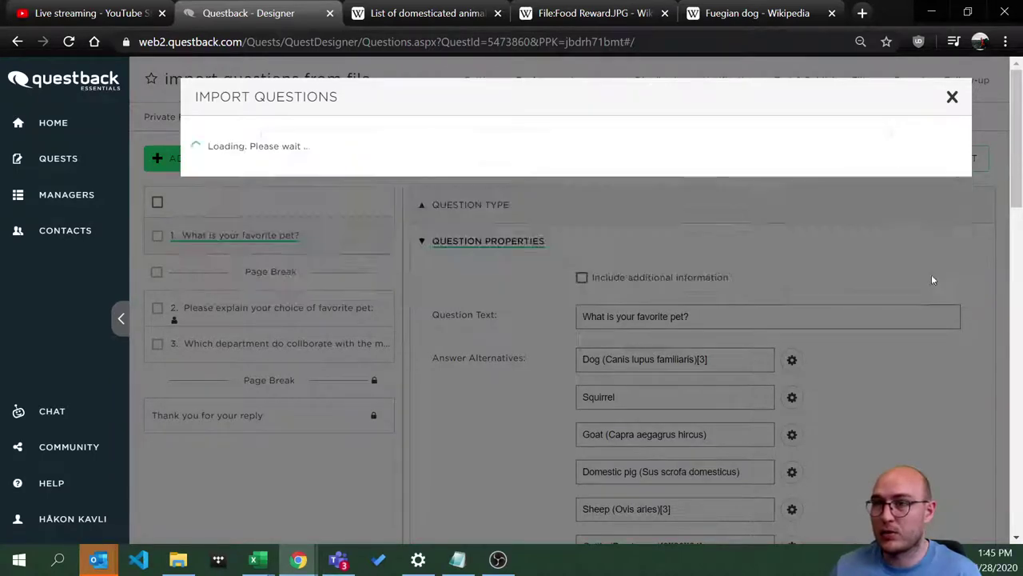
- Move the department question above the collaboration question and place a copy of the page break between the two
left_click_drag(233, 391, 231, 337)
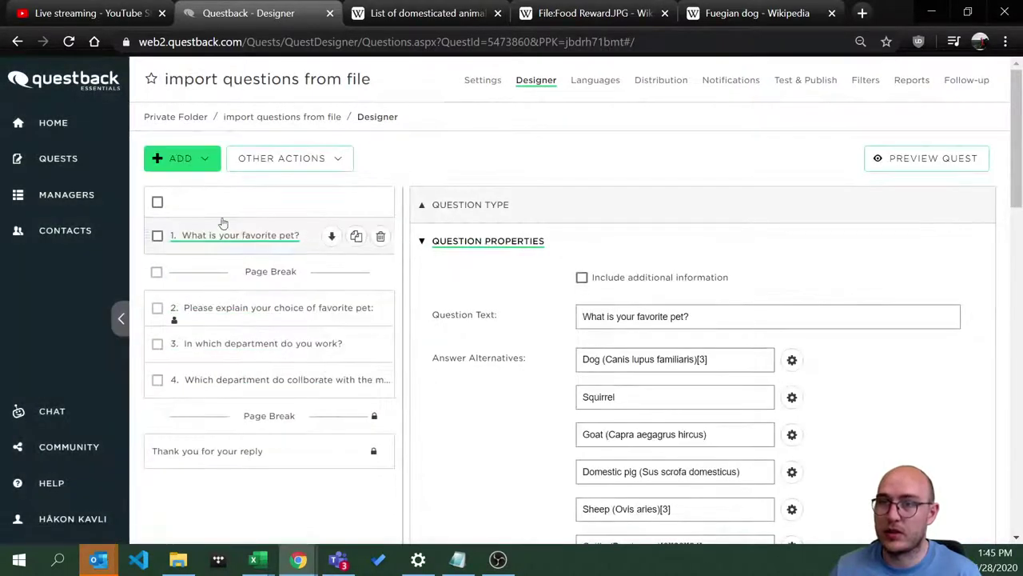
left_click(355, 272)
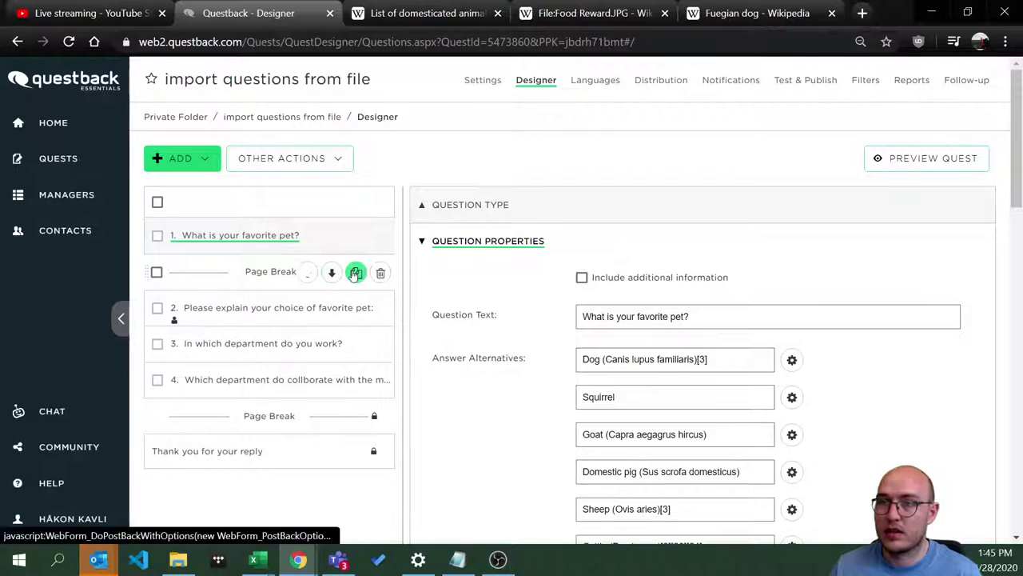
left_click_drag(270, 312, 265, 382)
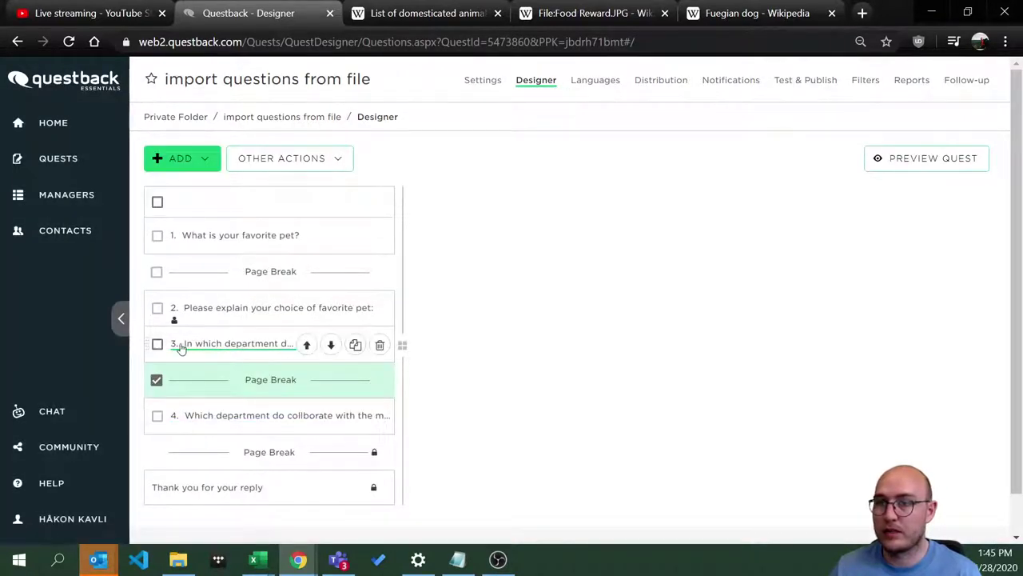
- Add routing to the collaboration question's Finance alternative with the condition question 3 is none of Finance
left_click(201, 415)
mouse_move(794, 363)
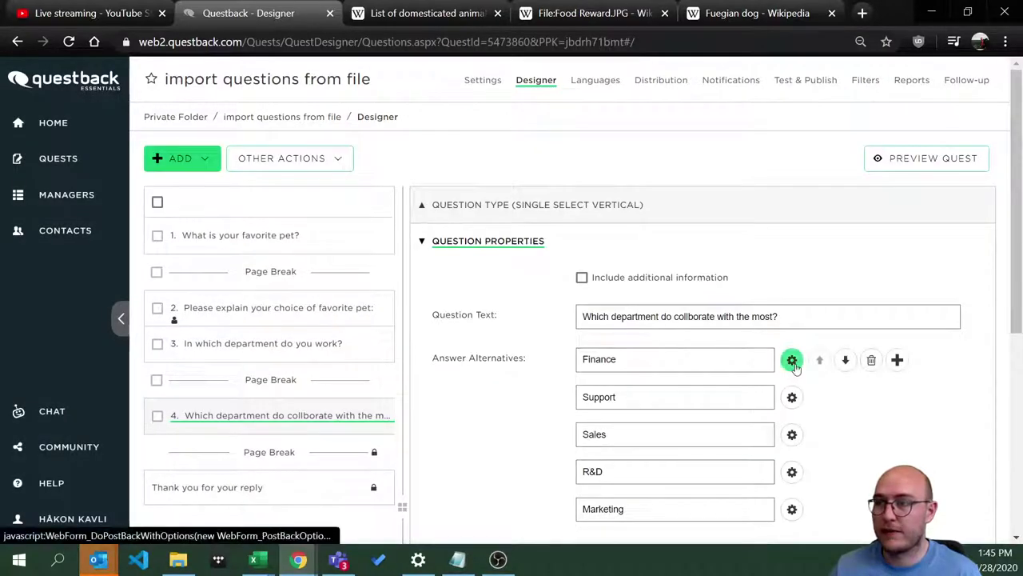
left_click(792, 360)
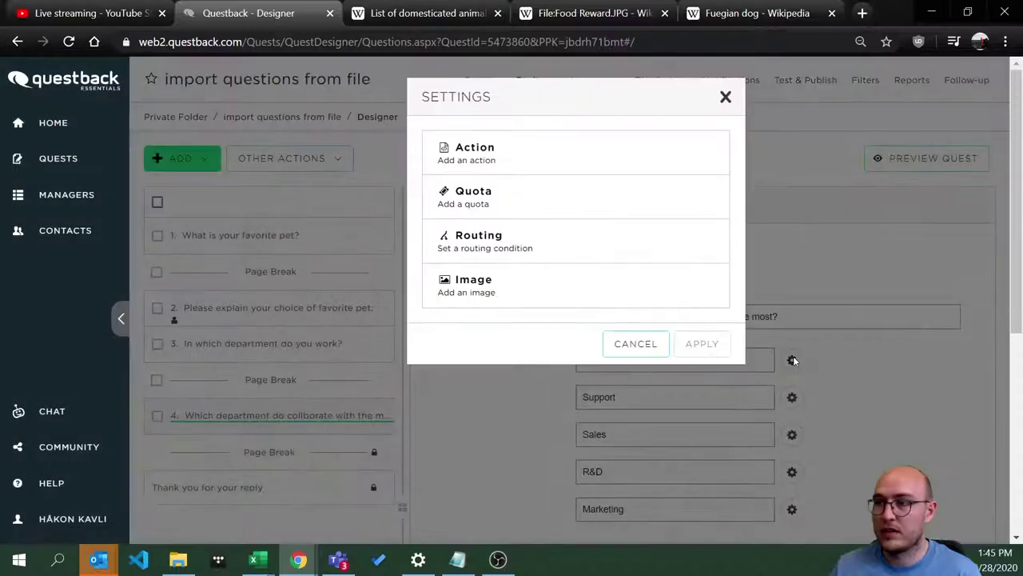
left_click(537, 247)
left_click(411, 239)
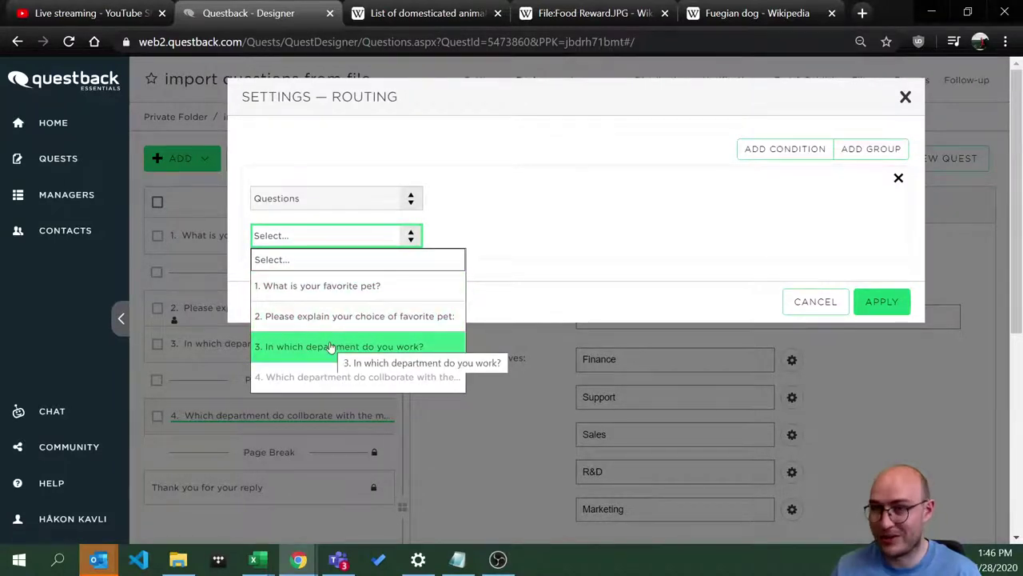
left_click(331, 346)
left_click(555, 205)
left_click(502, 268)
left_click(591, 197)
left_click(879, 313)
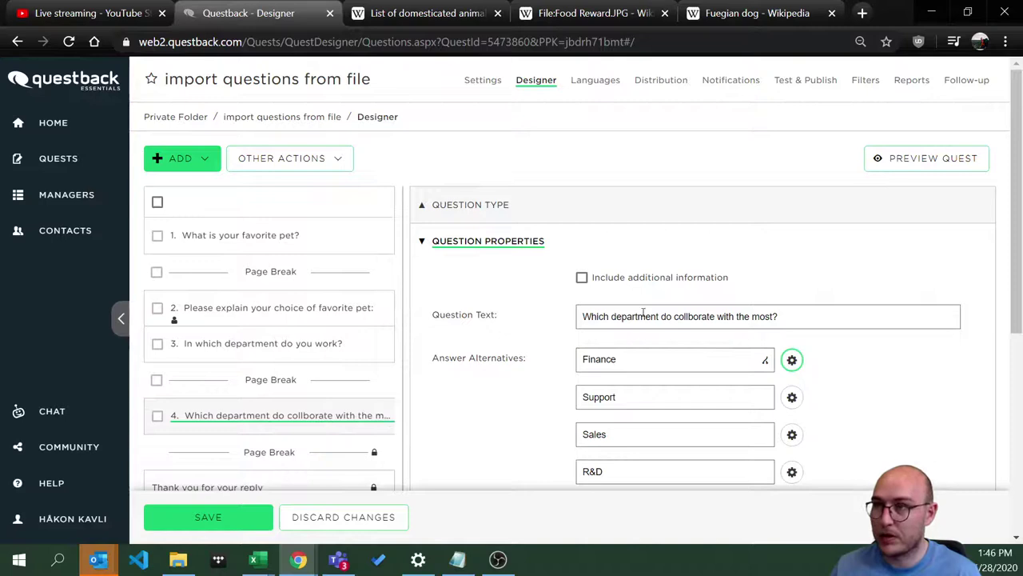
- Insert "other" before "department" in the collaboration question's text and save the question
left_click(613, 318)
type("other")
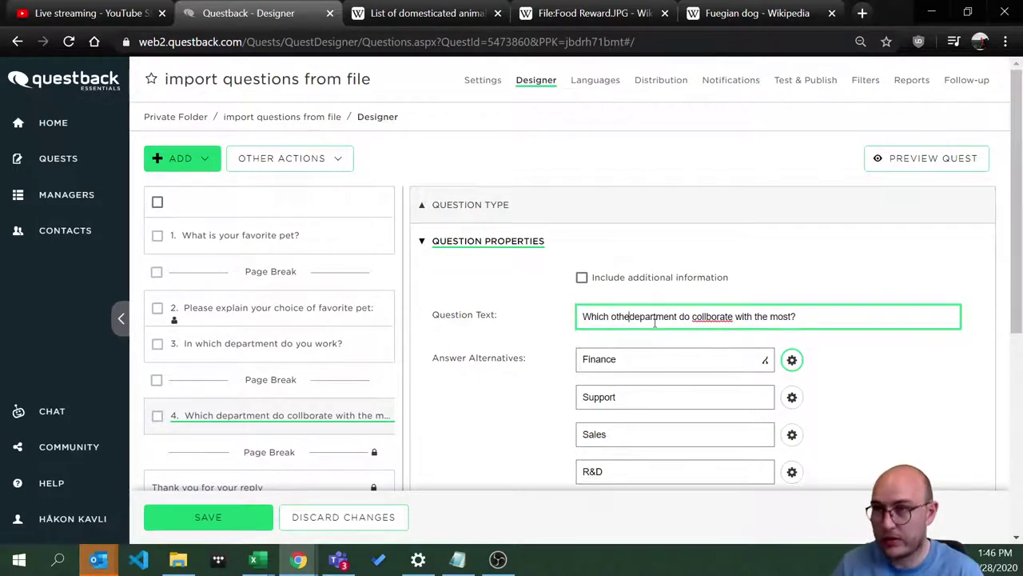
left_click(201, 521)
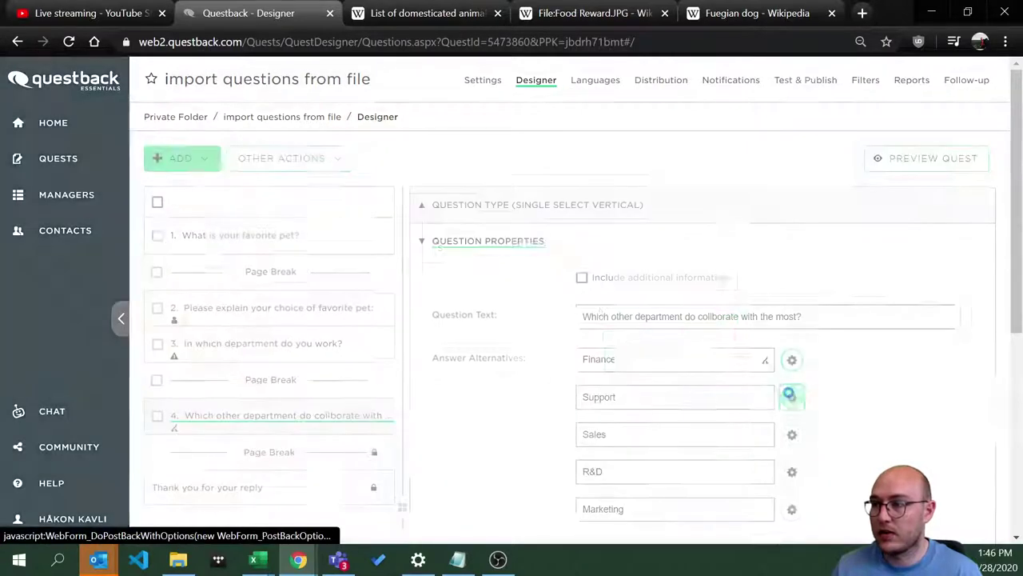
- Add routing to the collaboration question's Support alternative with the condition question 3 is none of Support, and save the question
left_click(790, 395)
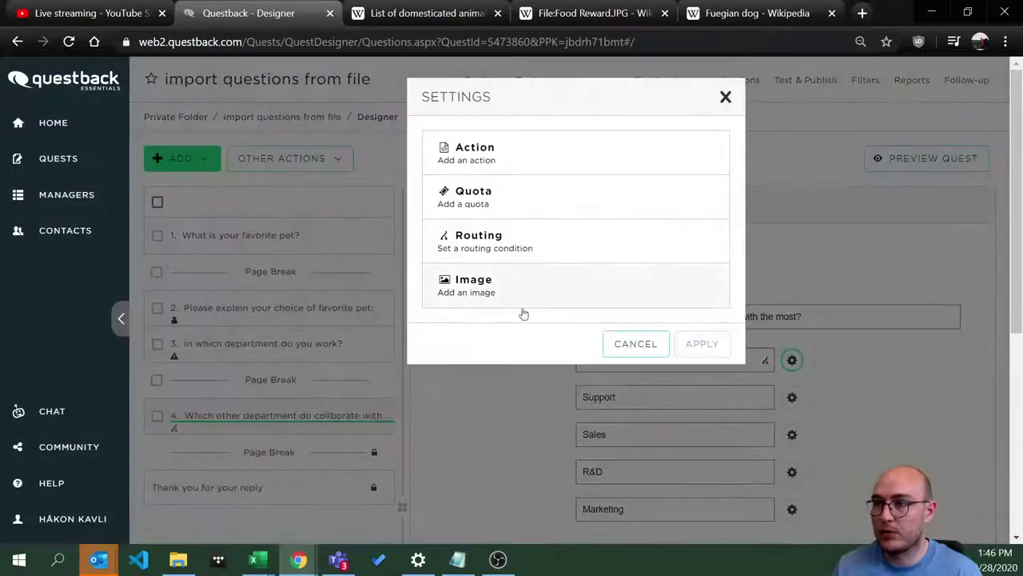
left_click(506, 250)
left_click(315, 235)
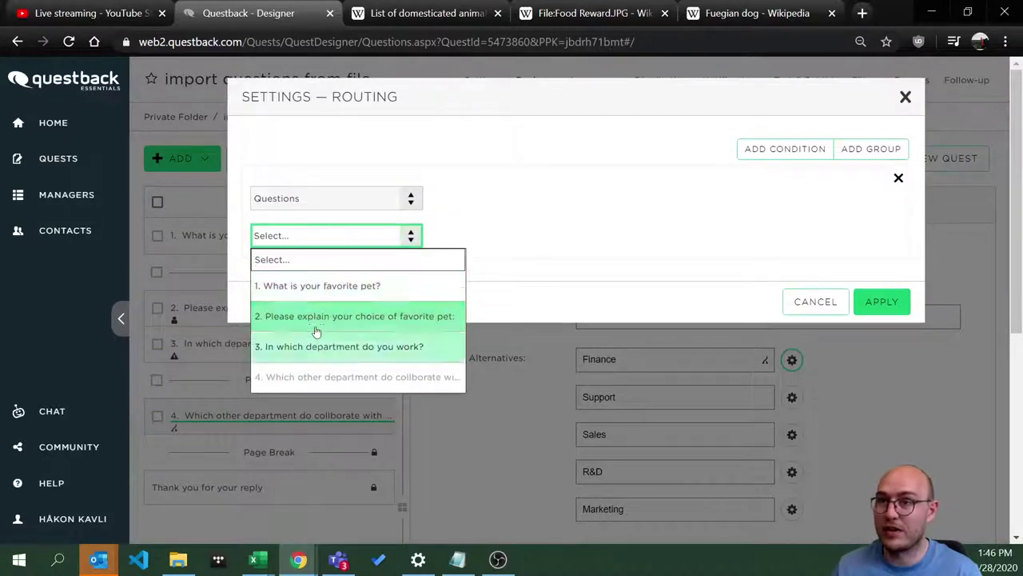
left_click(320, 352)
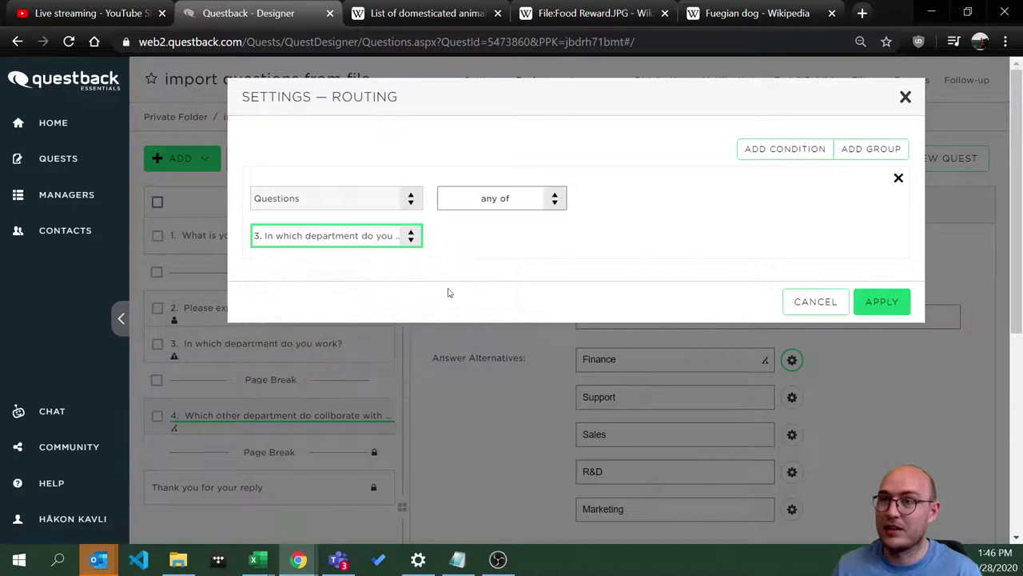
left_click(551, 198)
left_click(483, 255)
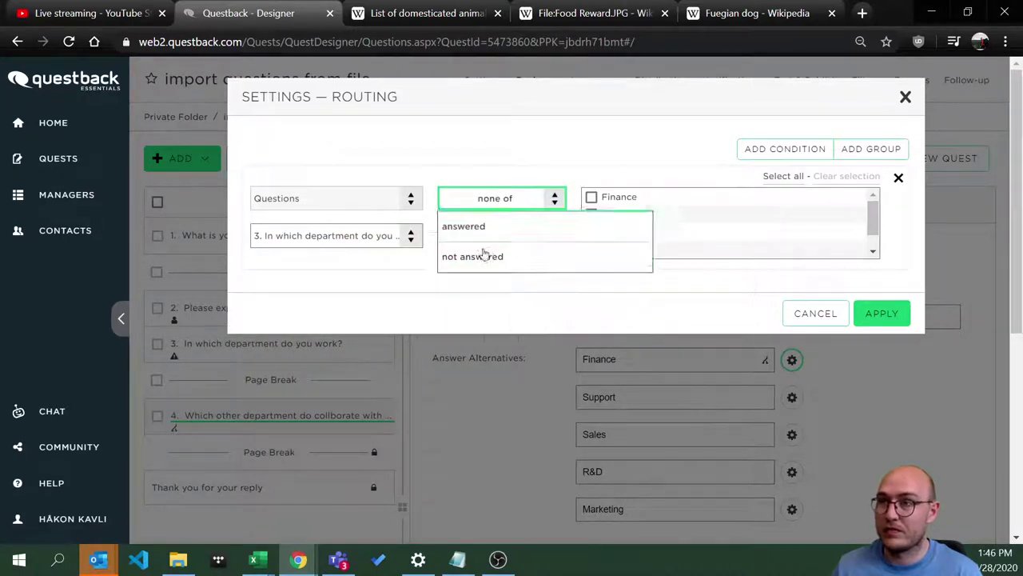
left_click(592, 214)
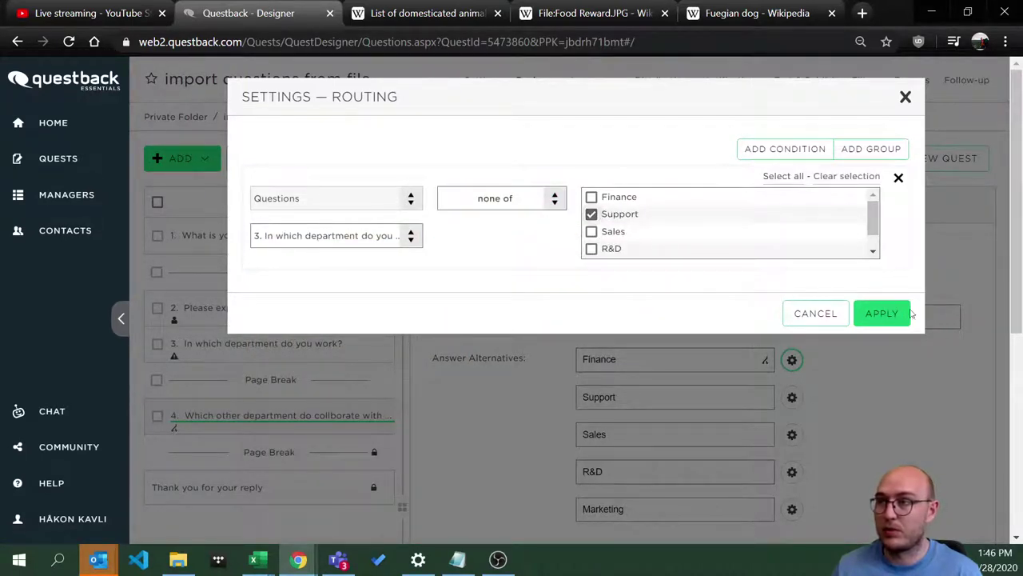
left_click(880, 310)
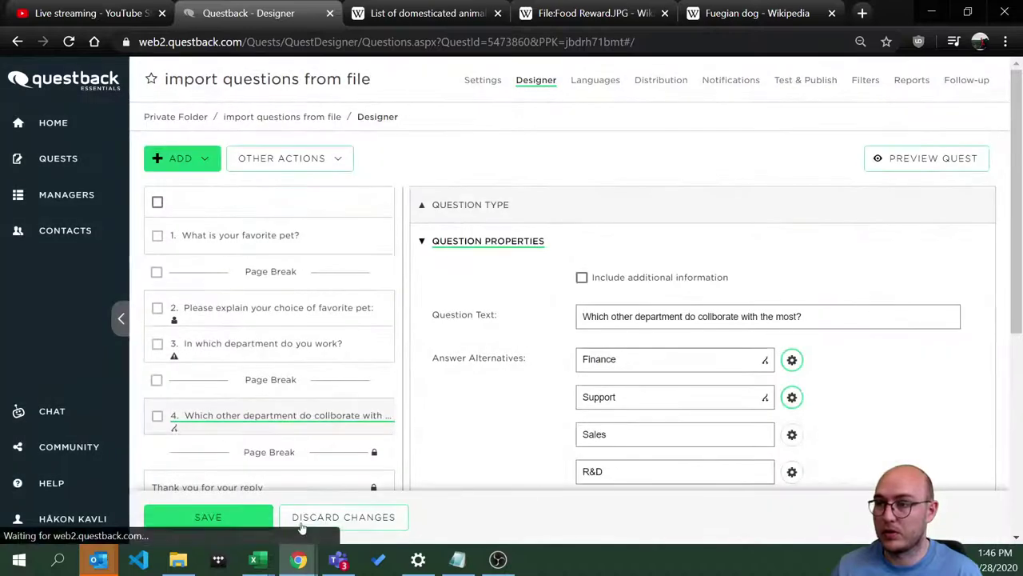
left_click(239, 518)
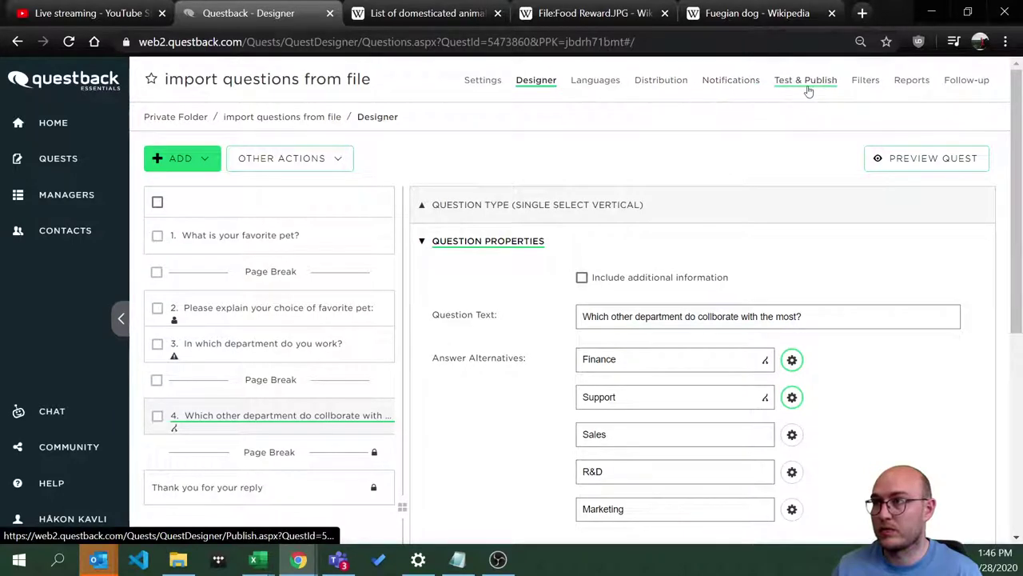
- Test the quest in a maximized window, answering Finance as the department and continuing to the collaboration question's alternatives
left_click(809, 87)
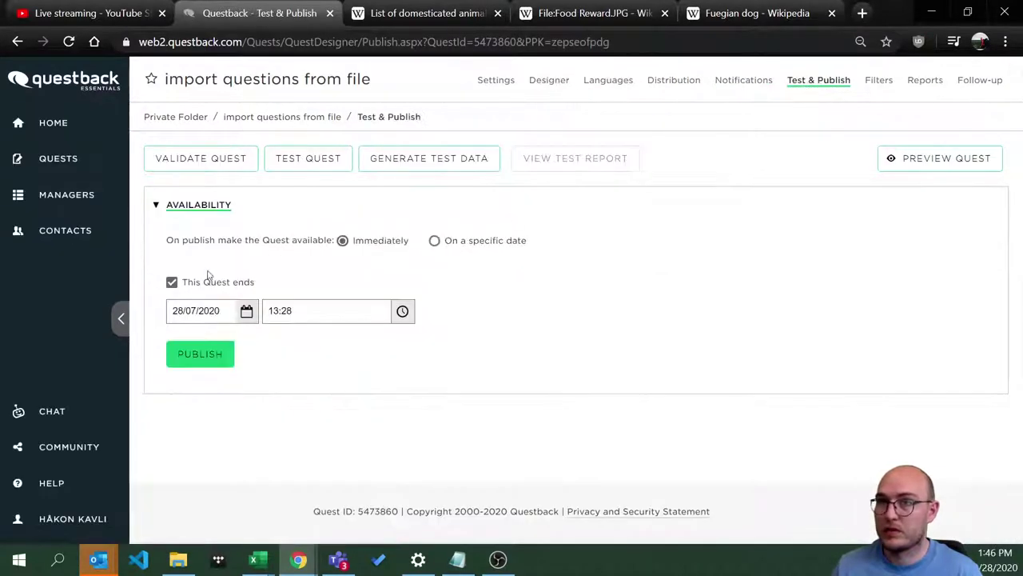
left_click(330, 162)
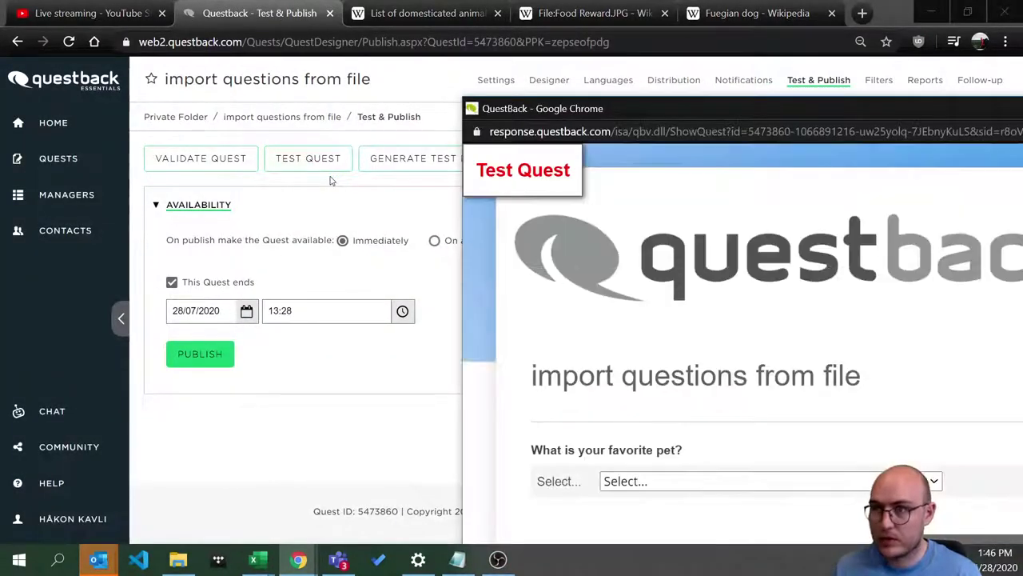
left_click_drag(769, 114, 445, 107)
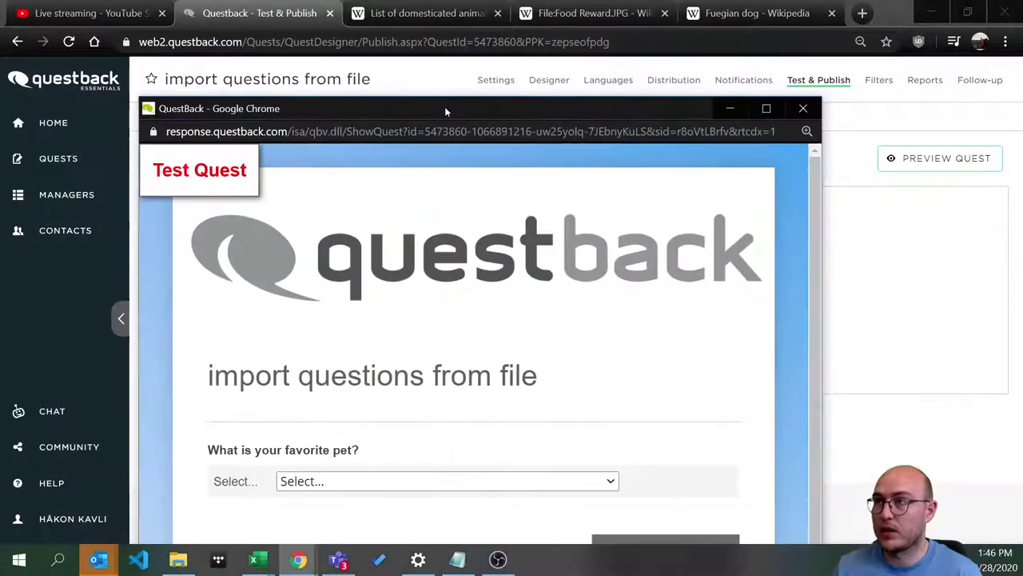
left_click(766, 108)
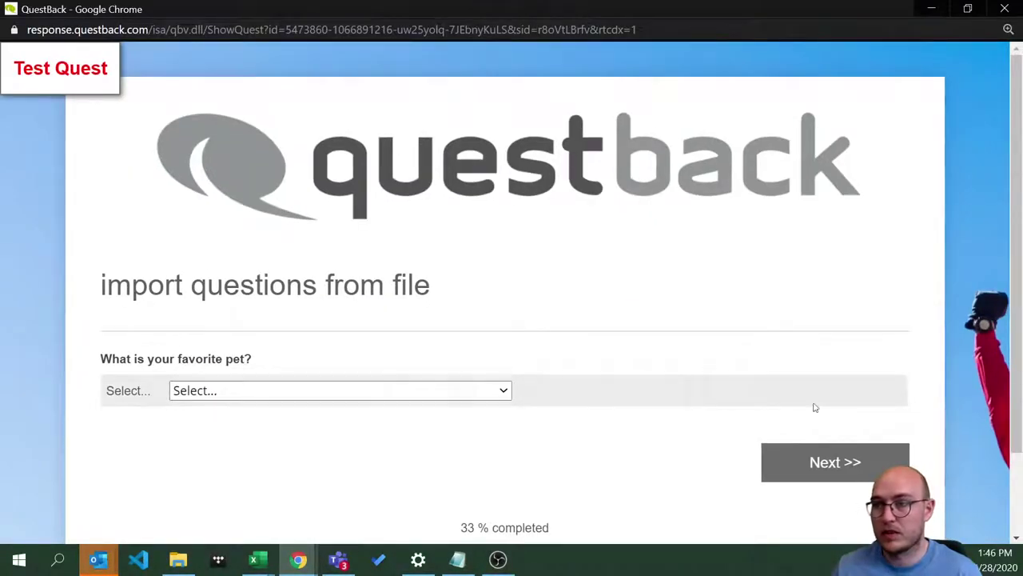
left_click(833, 467)
scroll(287, 390, "down", 3)
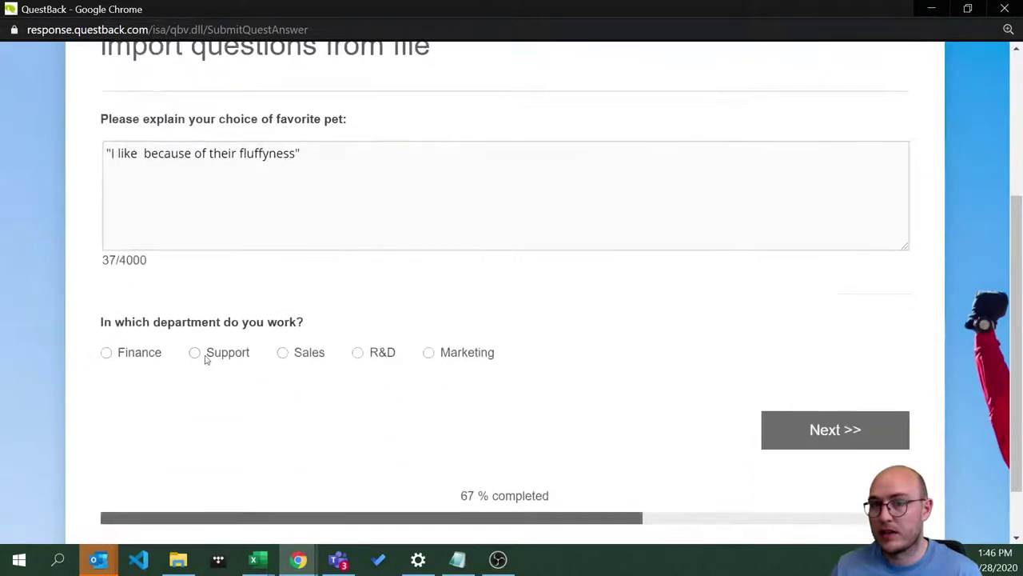
left_click(828, 430)
scroll(191, 422, "down", 1)
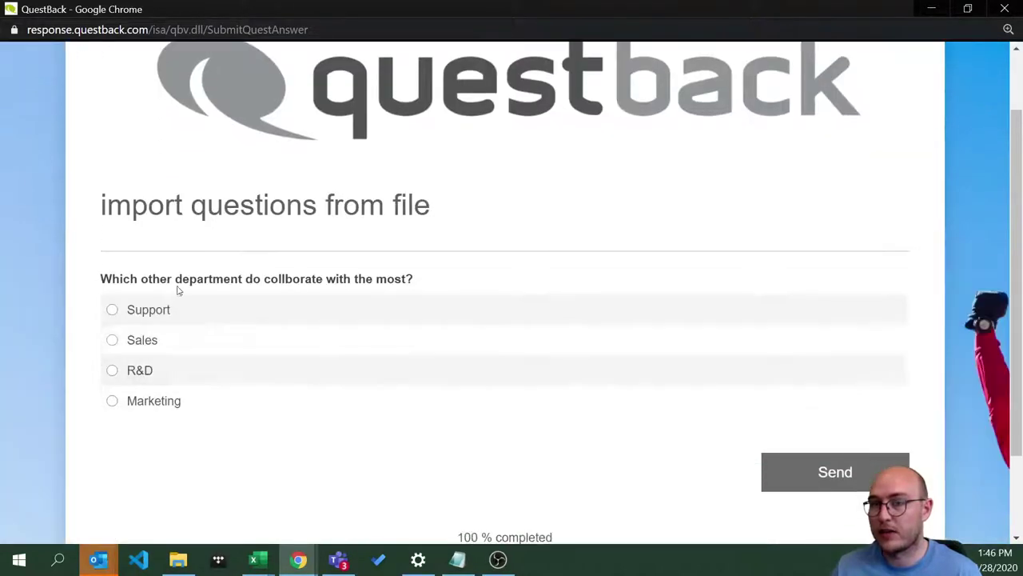
- Go back in the test quest, answer Support as the department, check the collaboration question's alternatives and close the test
right_click(217, 446)
left_click(268, 206)
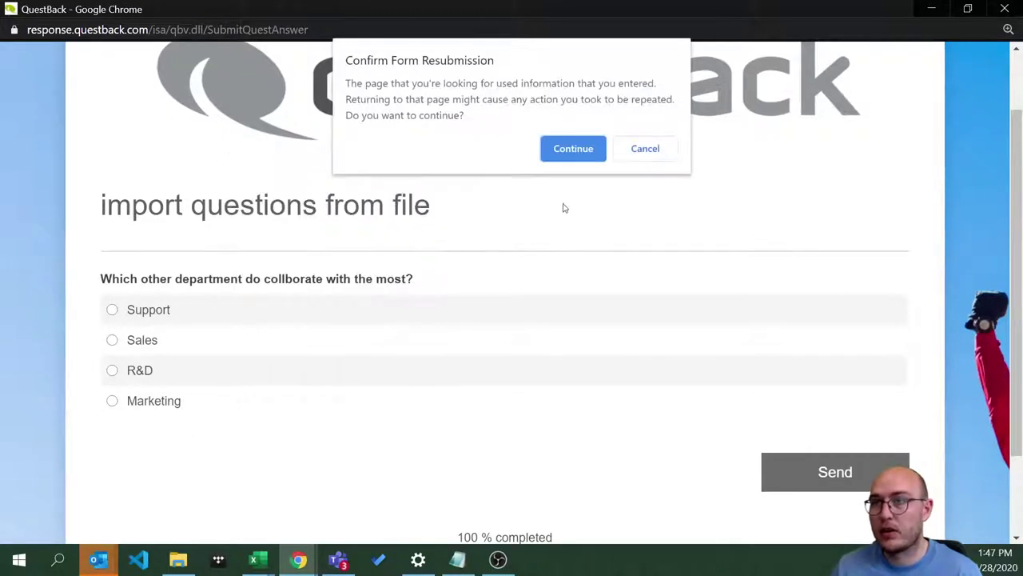
left_click(572, 148)
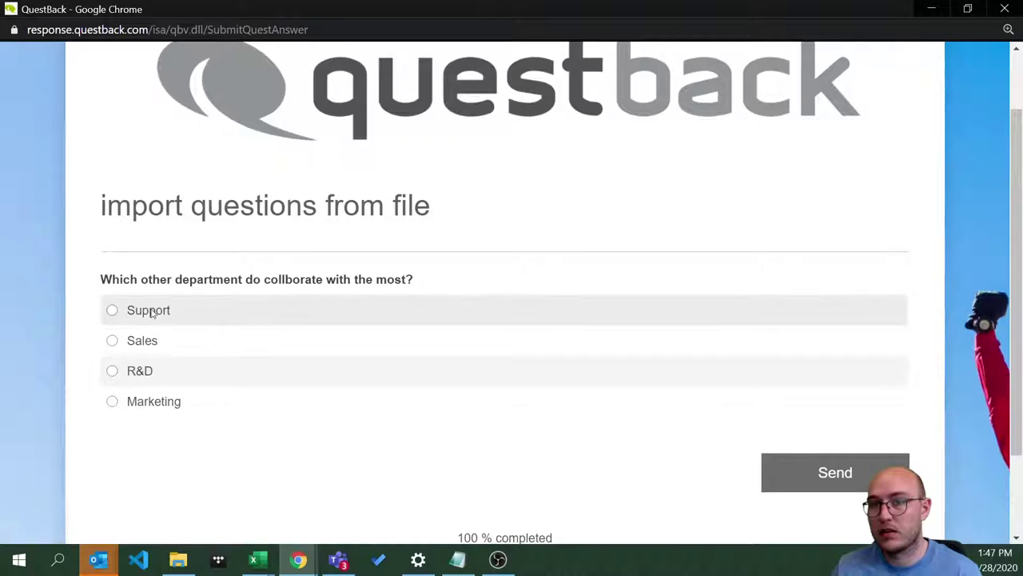
right_click(251, 167)
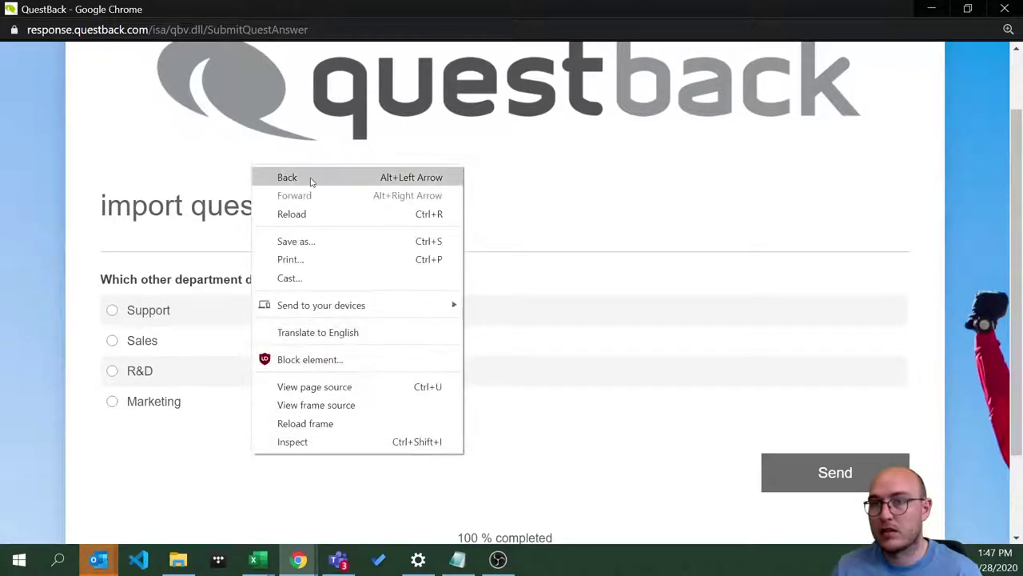
left_click(308, 176)
left_click(212, 364)
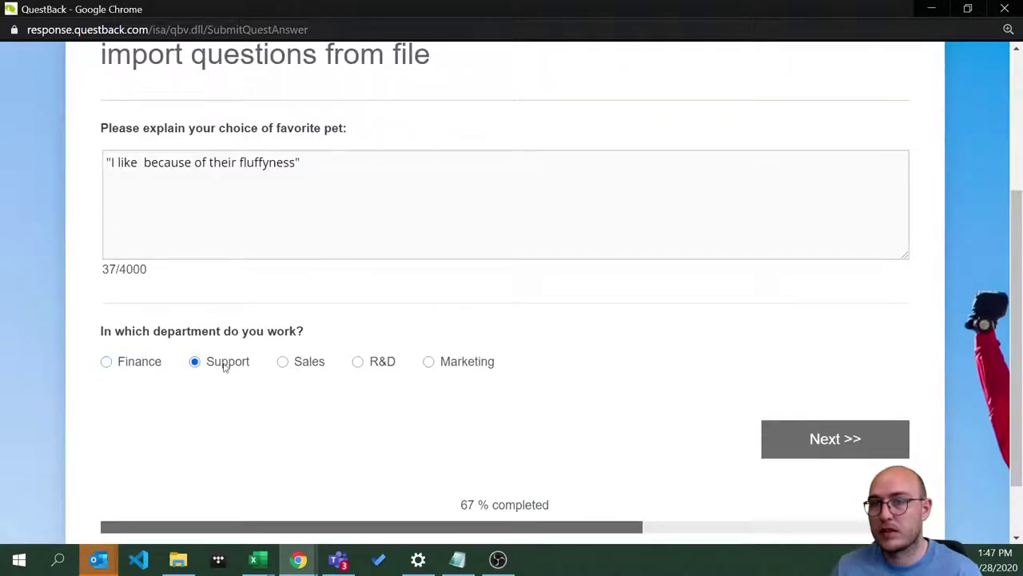
left_click(815, 438)
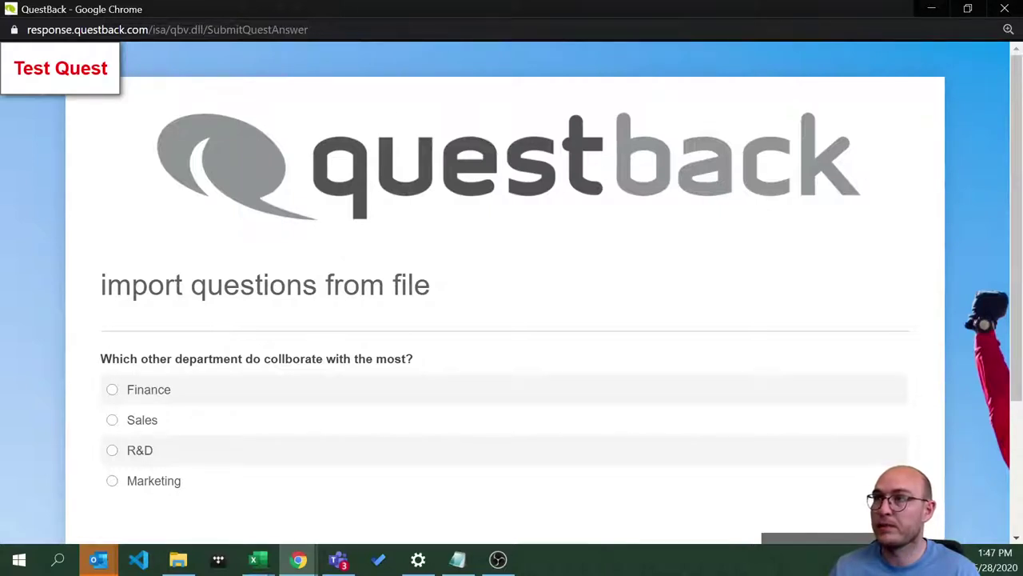
left_click(1005, 9)
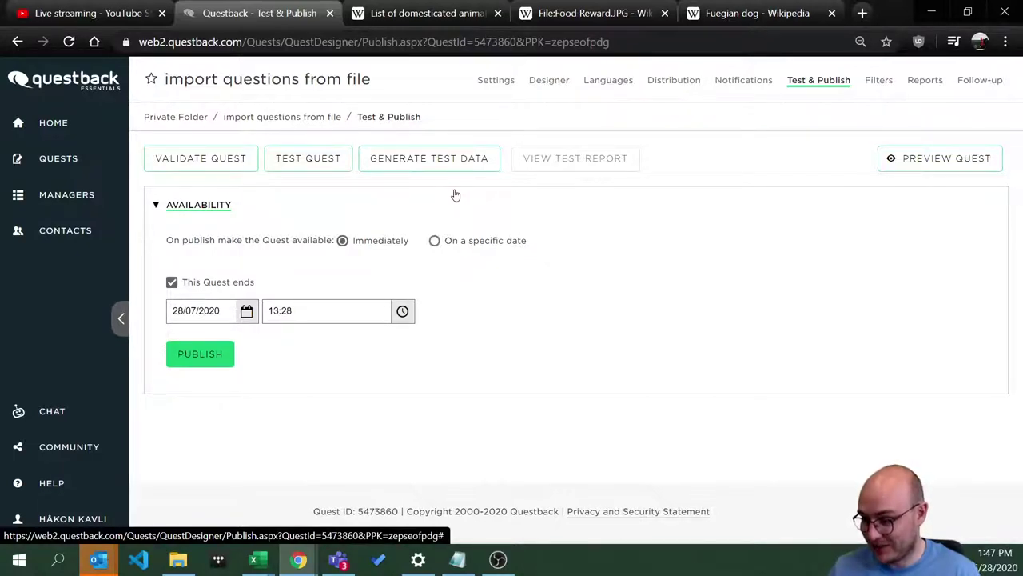
- Open question import from file in the quest's Designer and examine the upload page with its example worksheet download
left_click(544, 86)
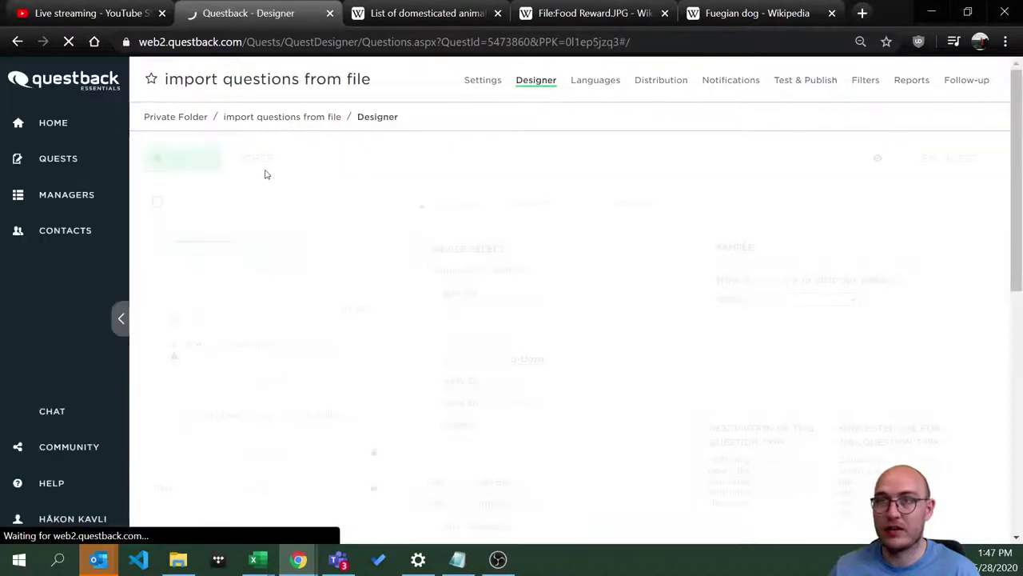
left_click(211, 160)
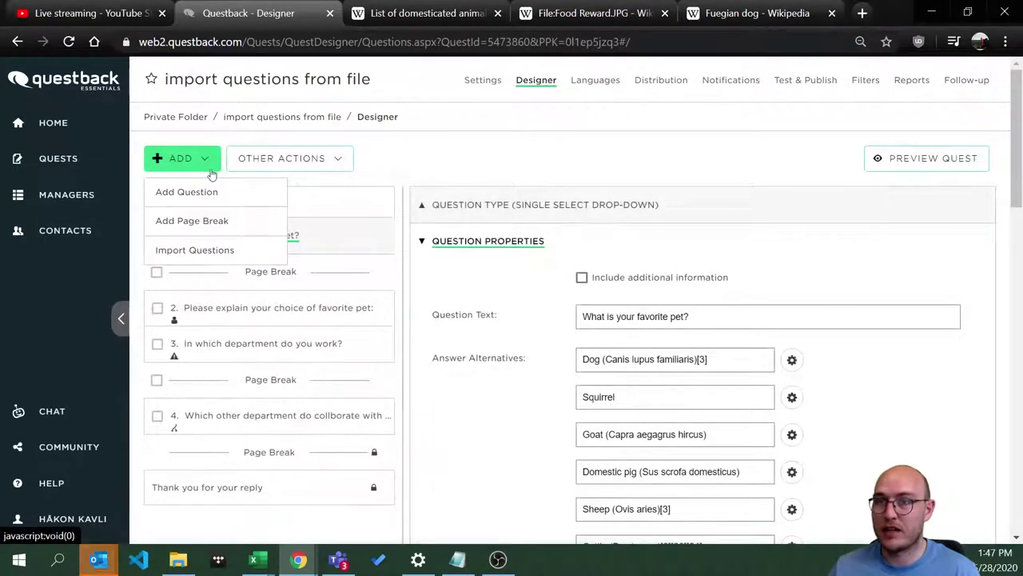
left_click(210, 251)
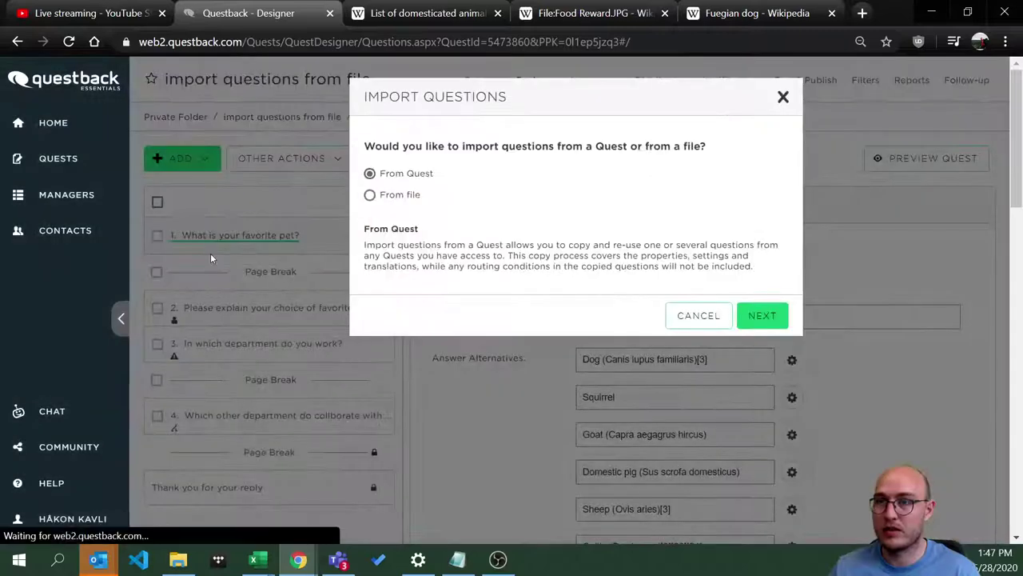
left_click(371, 197)
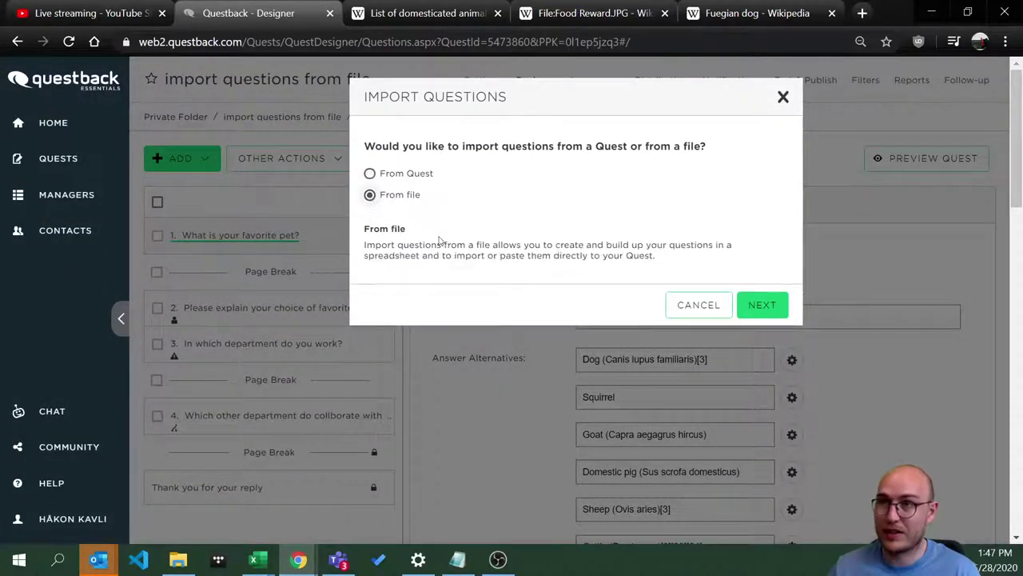
left_click(763, 306)
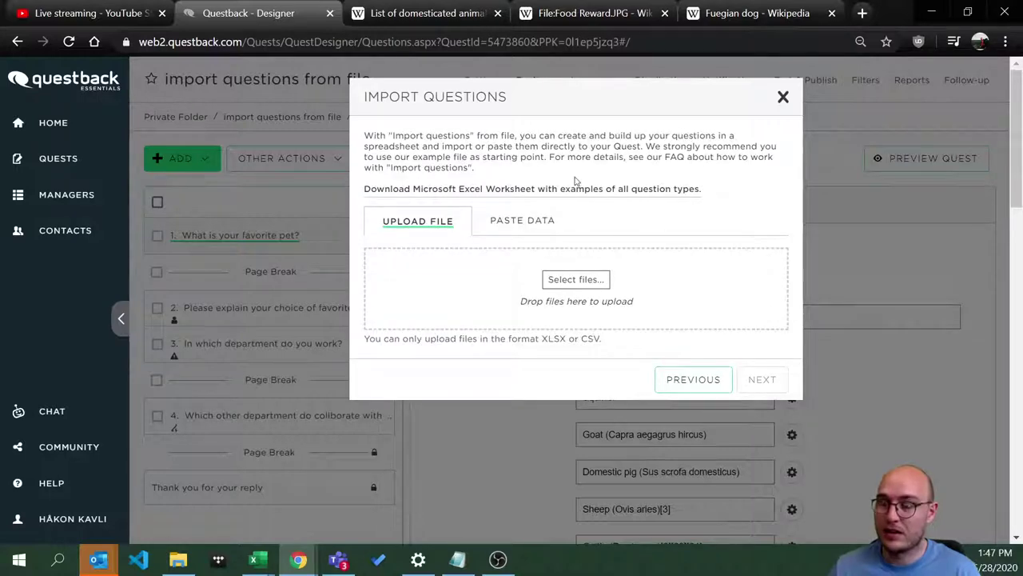
key("ctrl+plus")
key("ctrl+plus")
key("ctrl+plus")
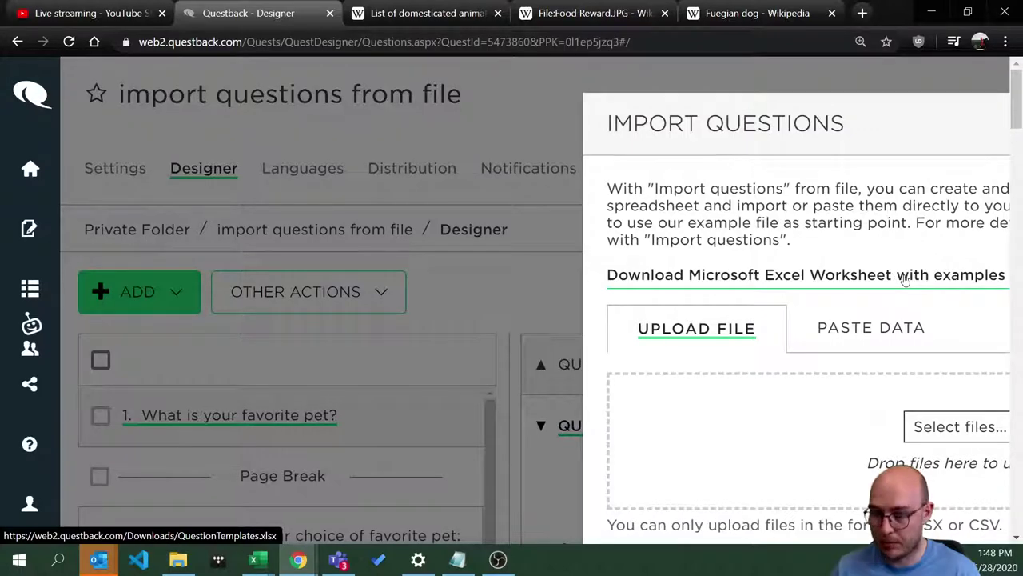
key("ctrl+minus")
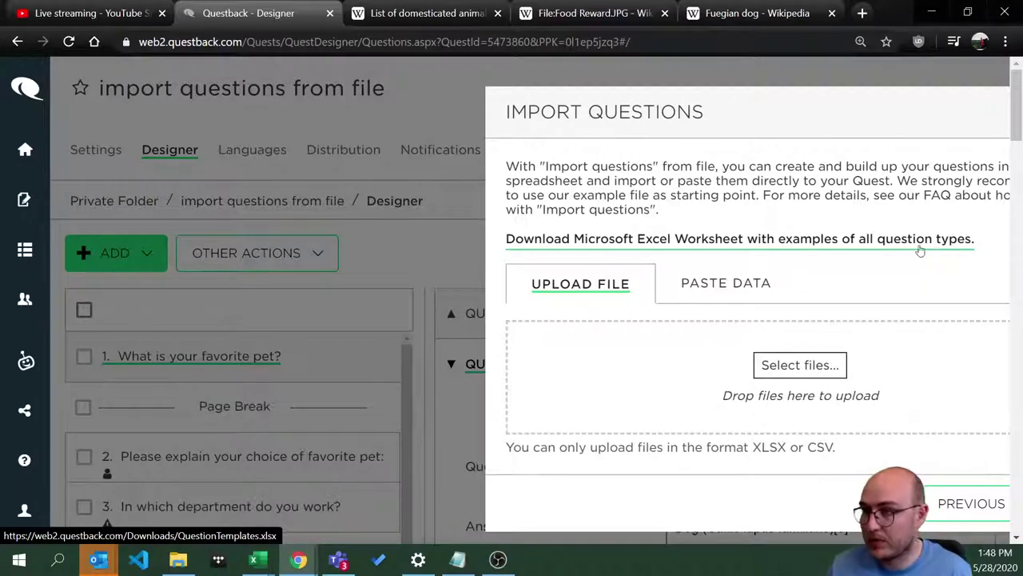
- Switch to Excel and look over the importFile2 workbook and the question templates in the importFile workbook
left_click(254, 560)
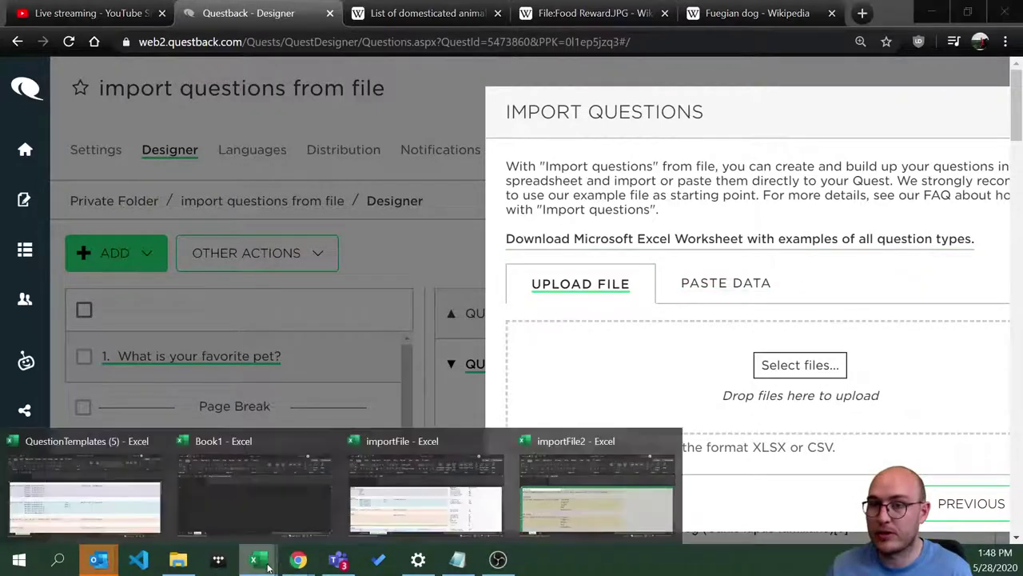
mouse_move(438, 500)
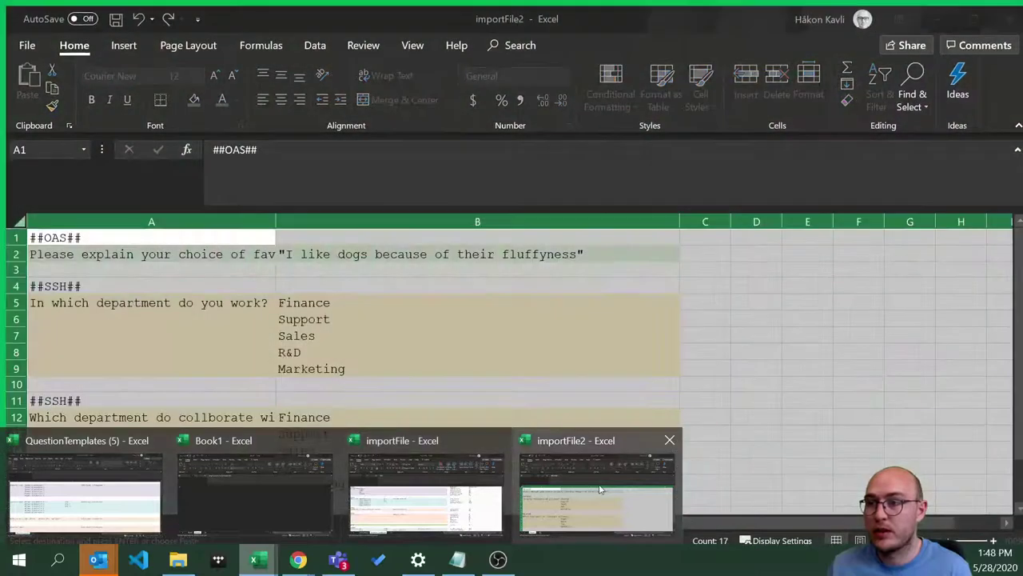
left_click(597, 499)
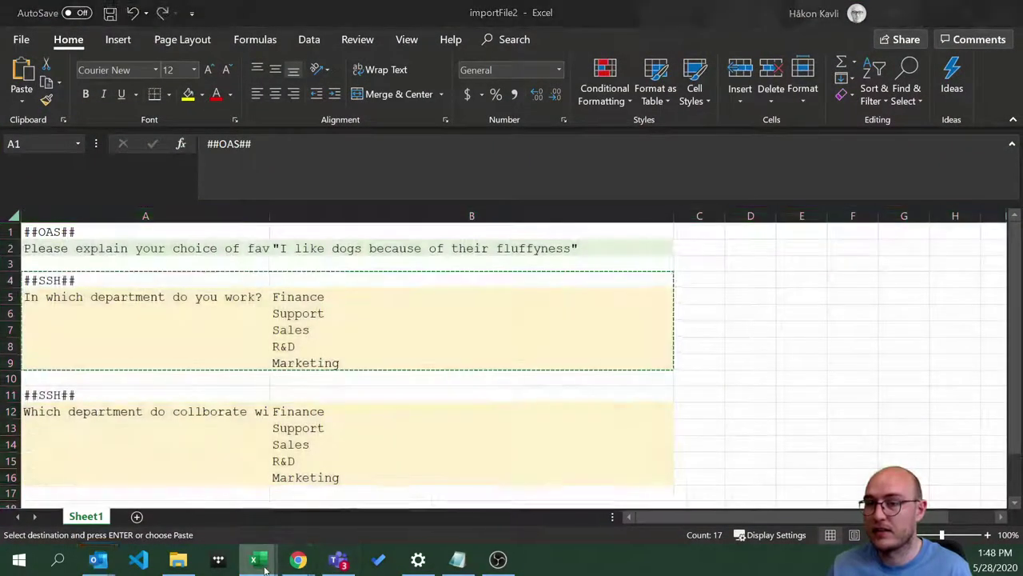
mouse_move(255, 560)
left_click(442, 480)
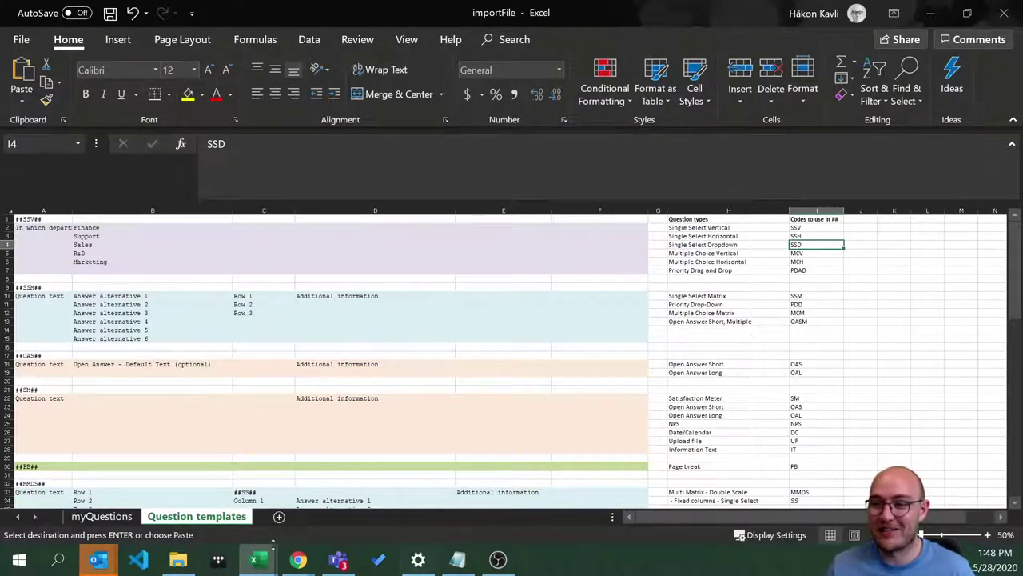
mouse_move(259, 557)
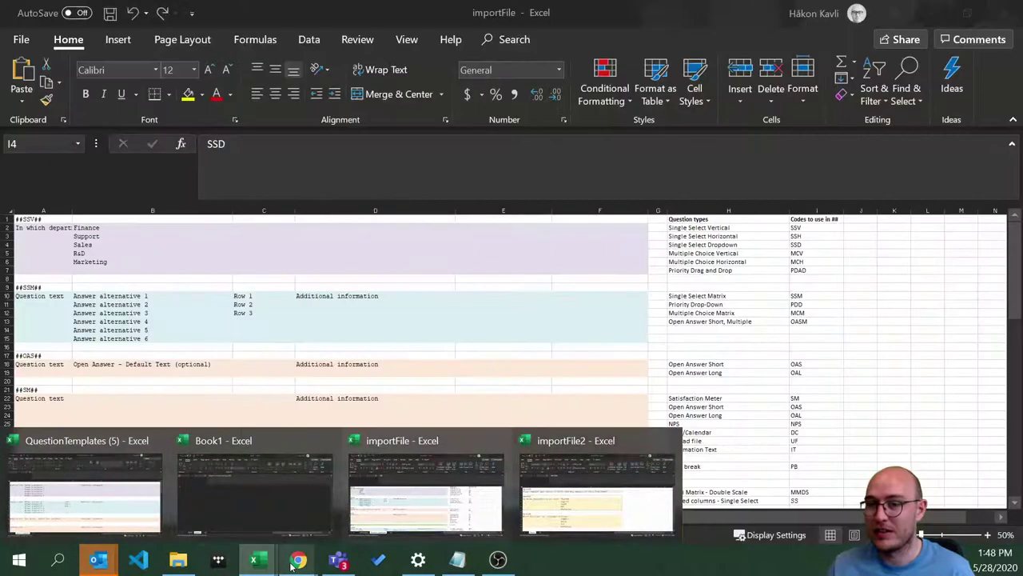
- Return to the Questback Designer in the browser and close the question import dialog without uploading a file
mouse_move(299, 559)
left_click(240, 524)
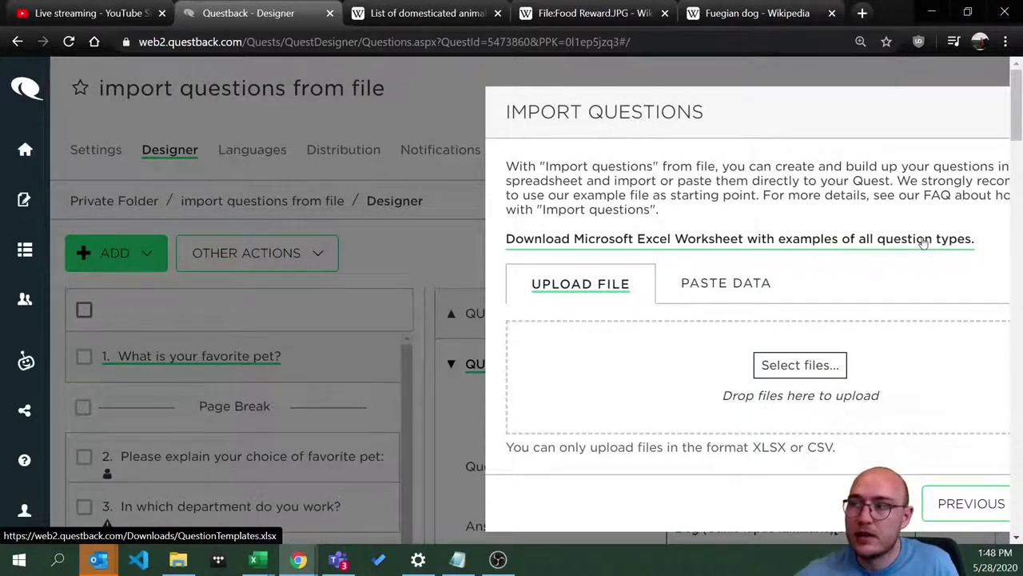
left_click(968, 12)
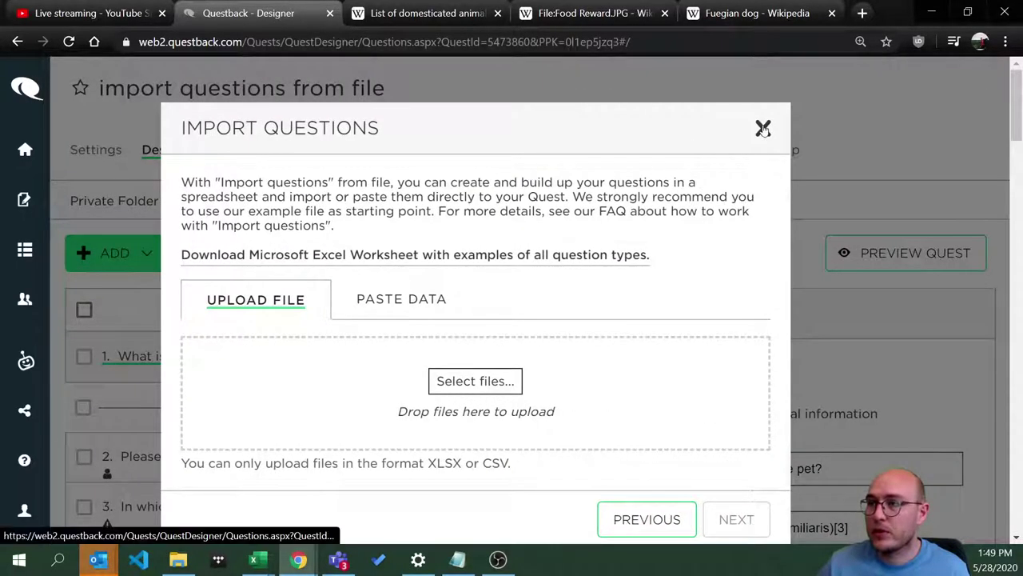
left_click(762, 128)
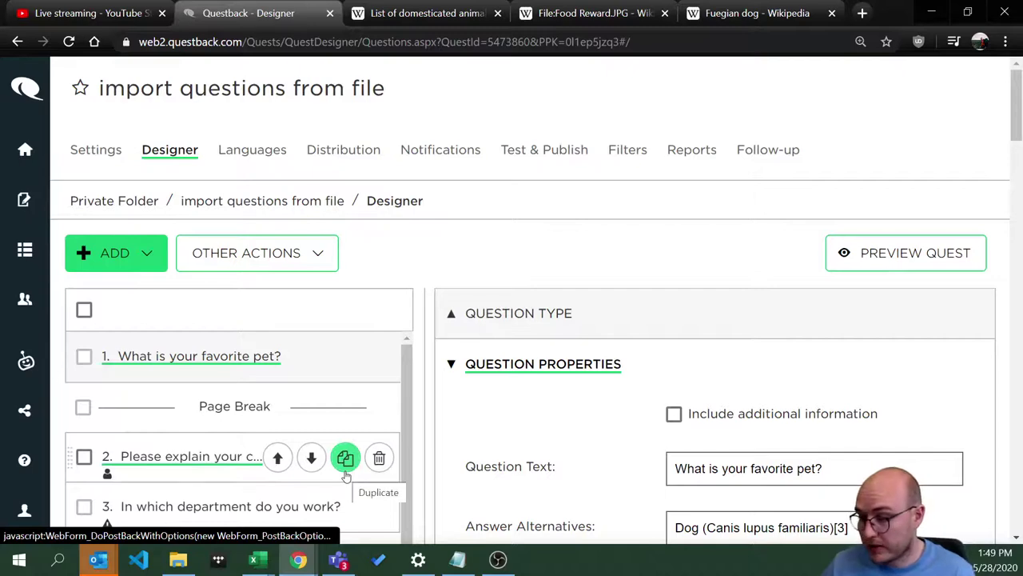
- Switch to Excel, check importFile2, and select the SSM template's question text in cell A10 of importFile's Question templates sheet
mouse_move(255, 560)
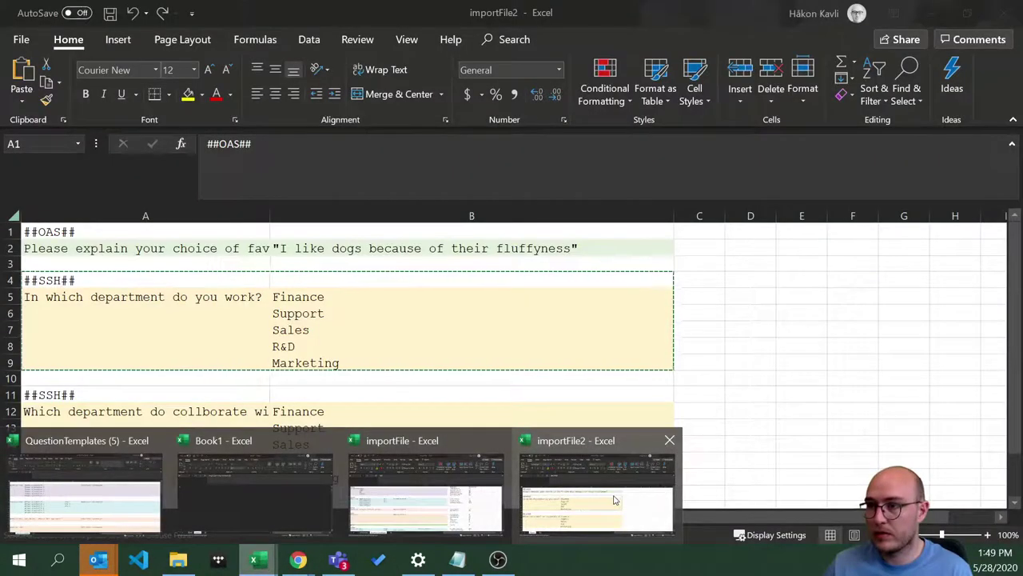
left_click(613, 497)
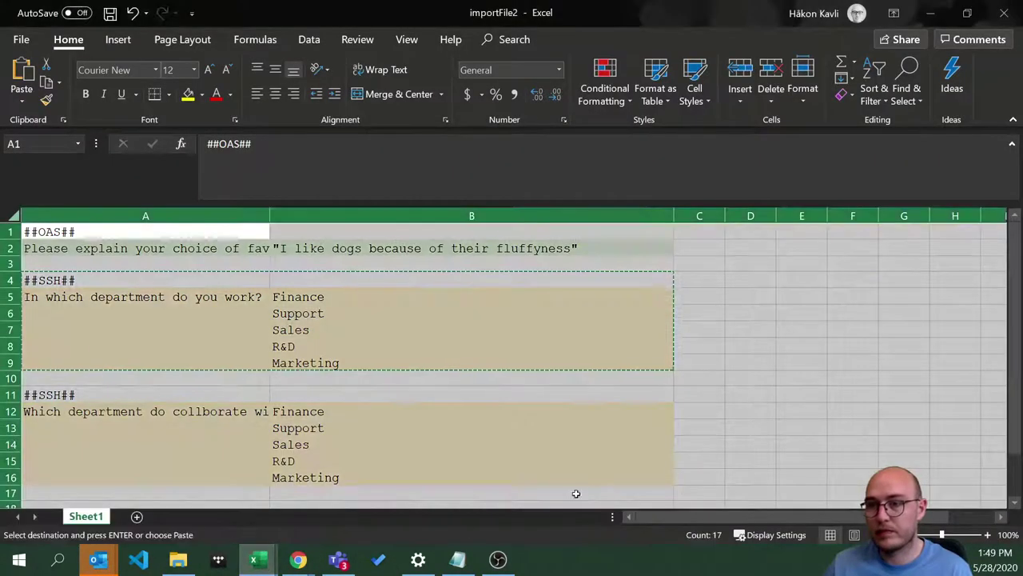
scroll(336, 445, "down", 2)
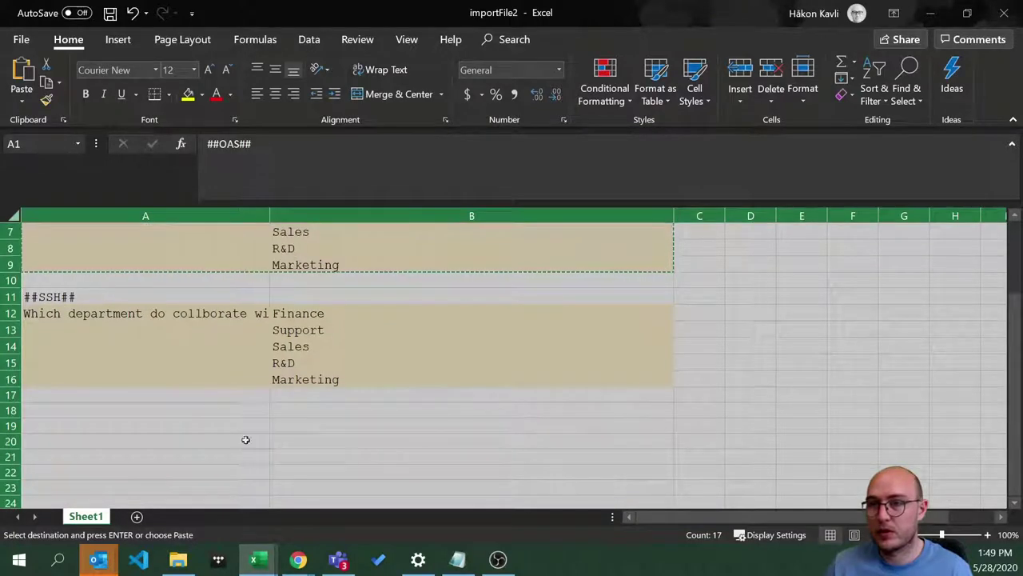
mouse_move(292, 562)
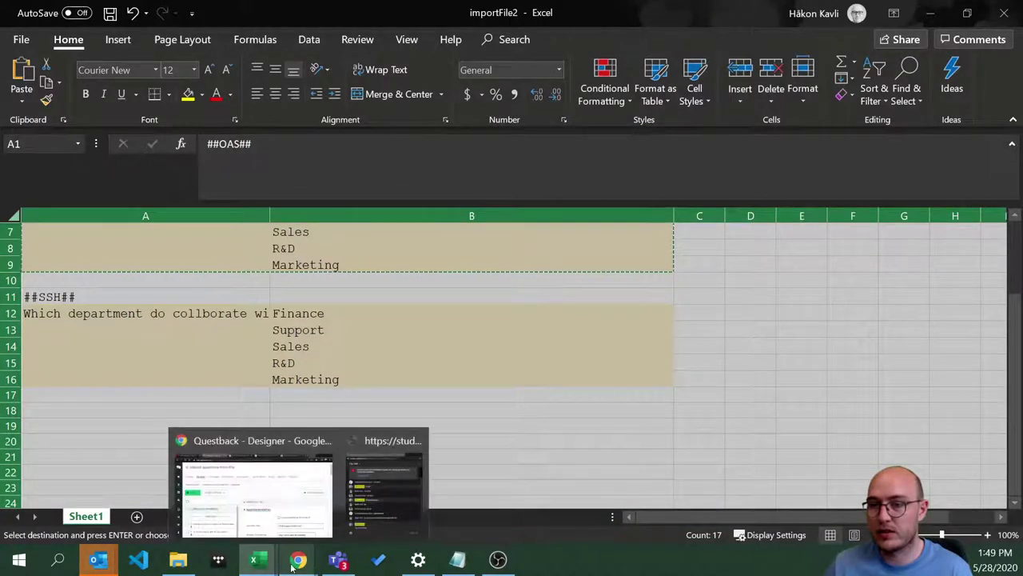
mouse_move(256, 559)
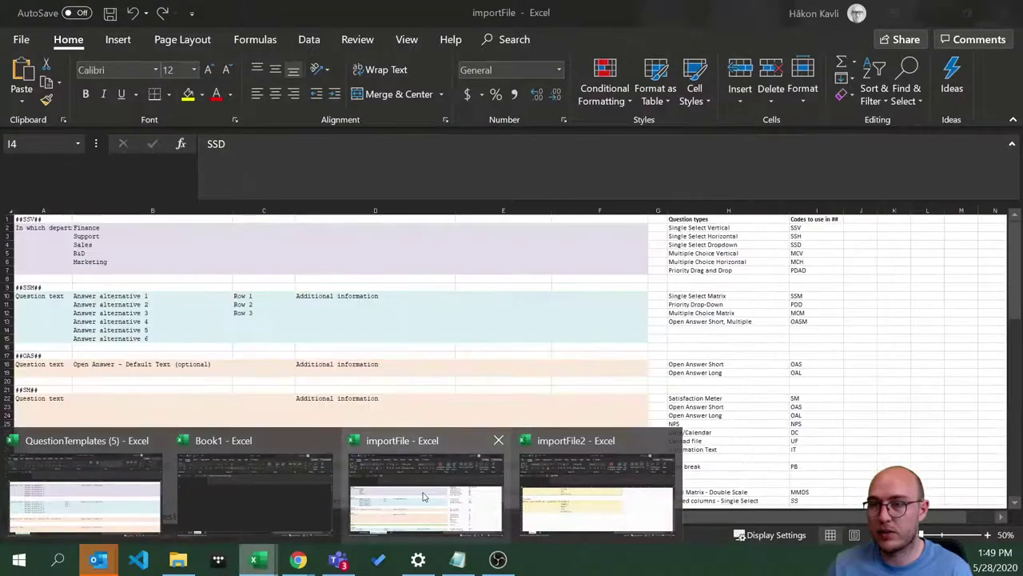
left_click(424, 497)
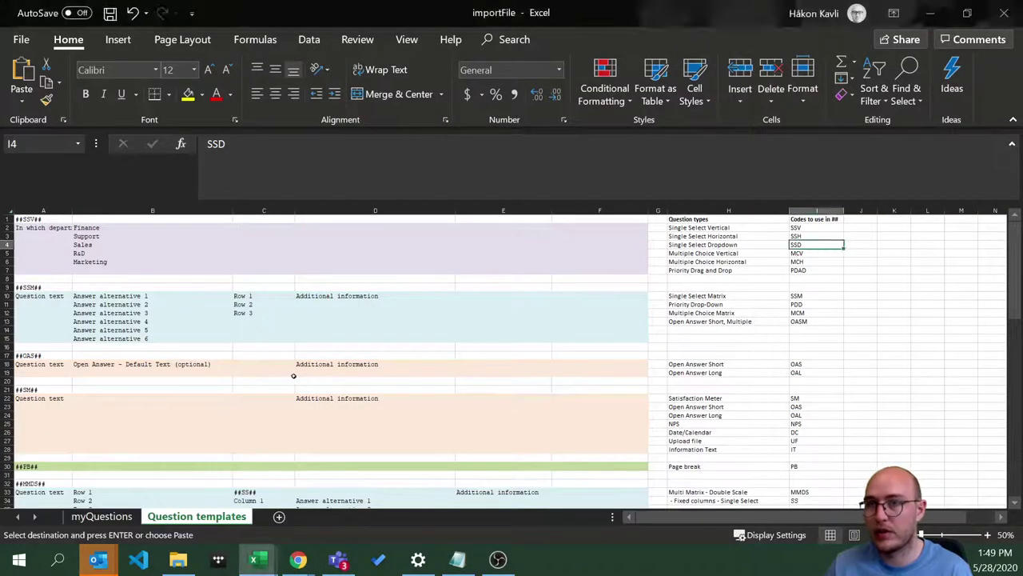
scroll(218, 370, "down", 1)
scroll(393, 360, "up", 1)
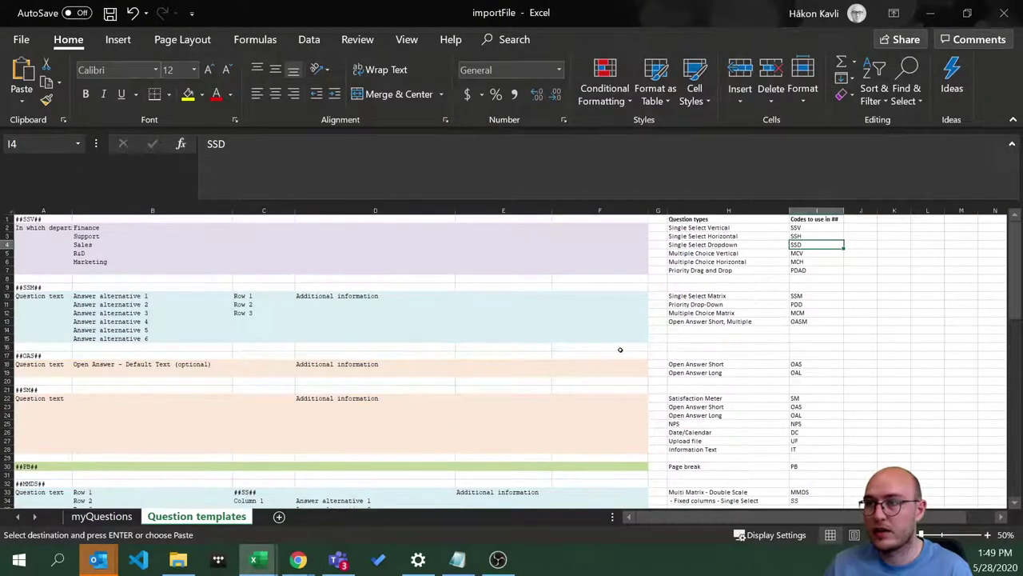
left_click(45, 297)
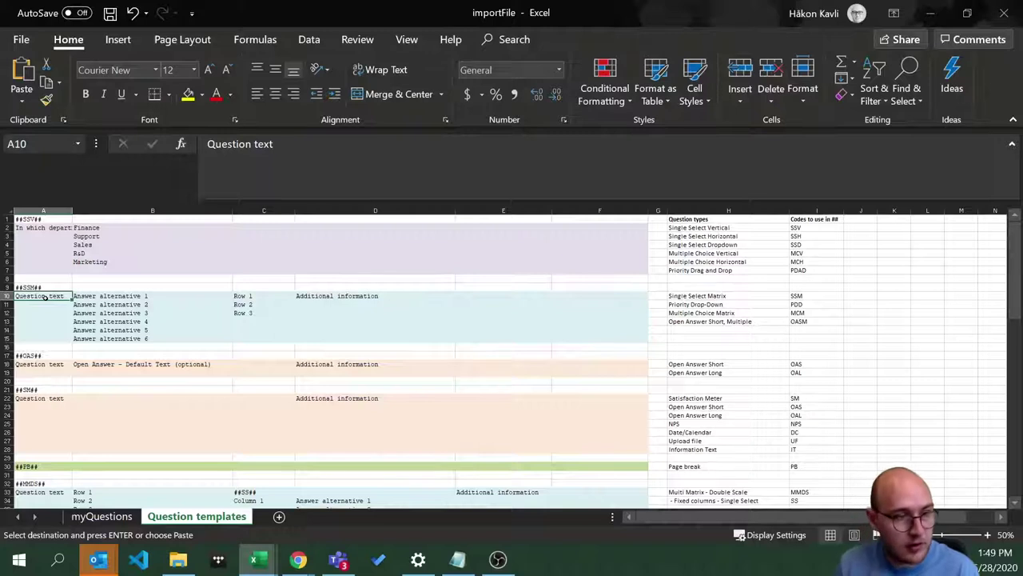
type("Star")
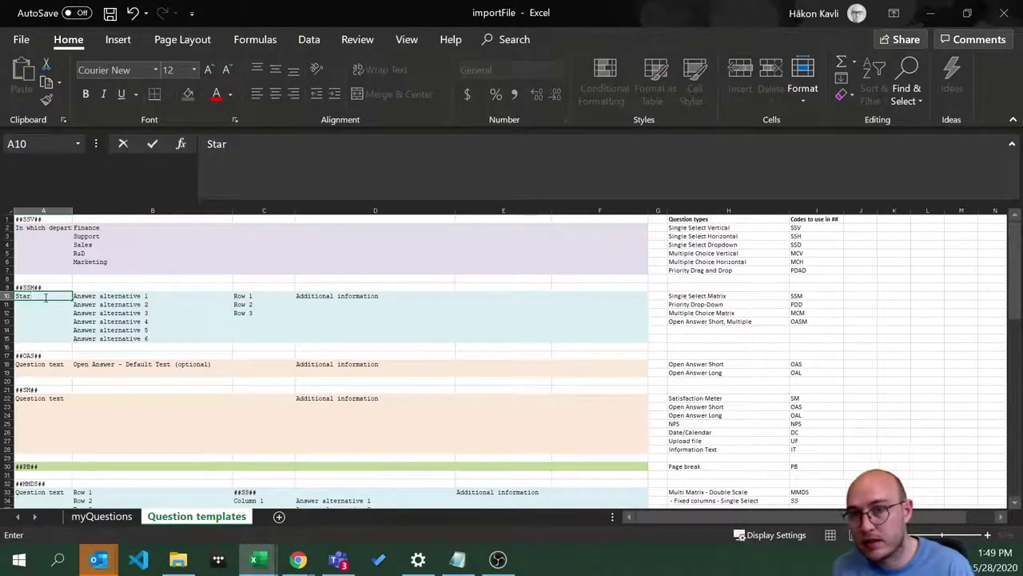
key("BackSpace")
type("te")
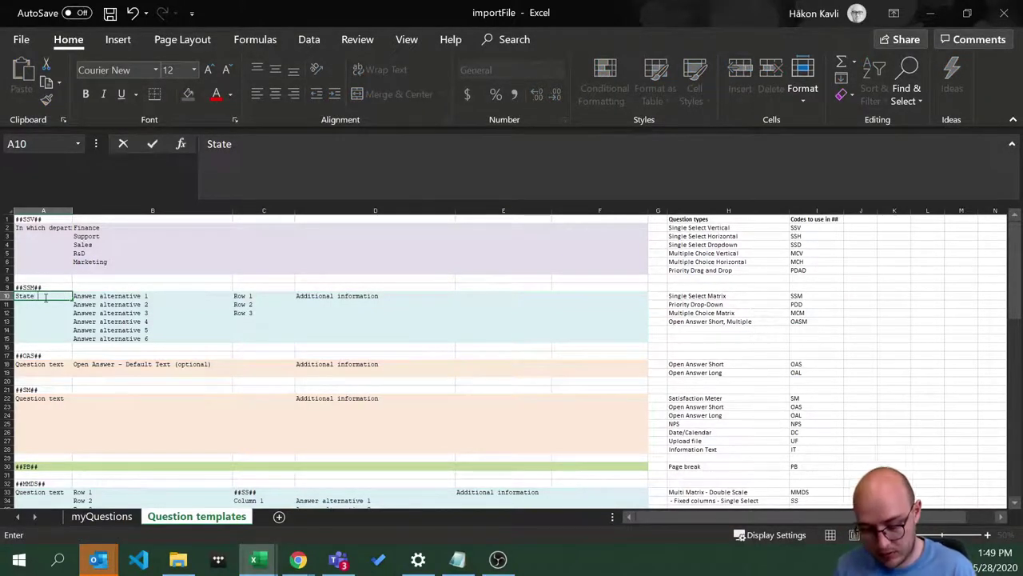
key("BackSpace")
key("BackSpace")
key("BackSpace")
key("BackSpace")
key("BackSpace")
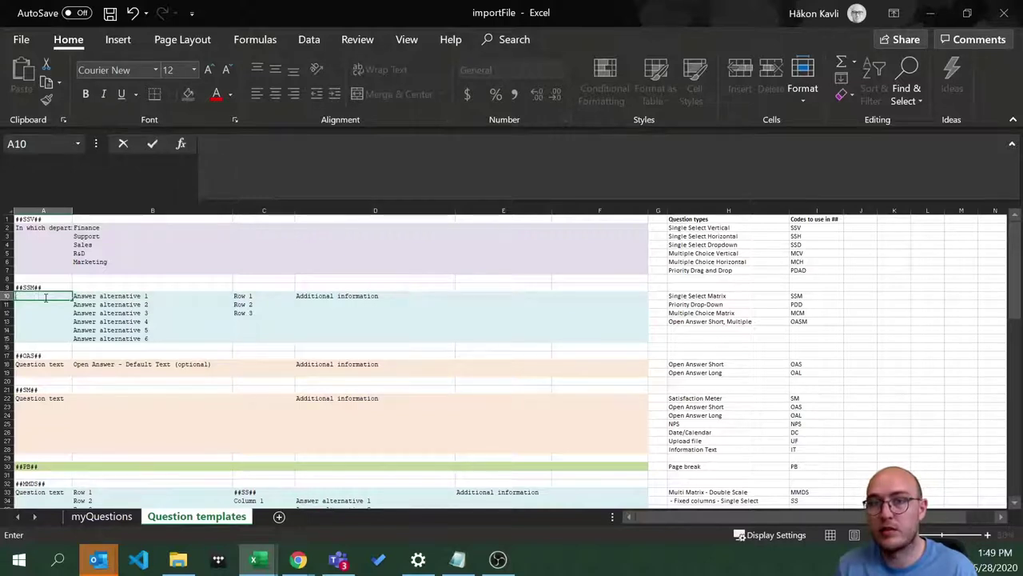
- Enter "How satisfied are you with the following:" as the SSM matrix question's text in cell A10
type("How satis")
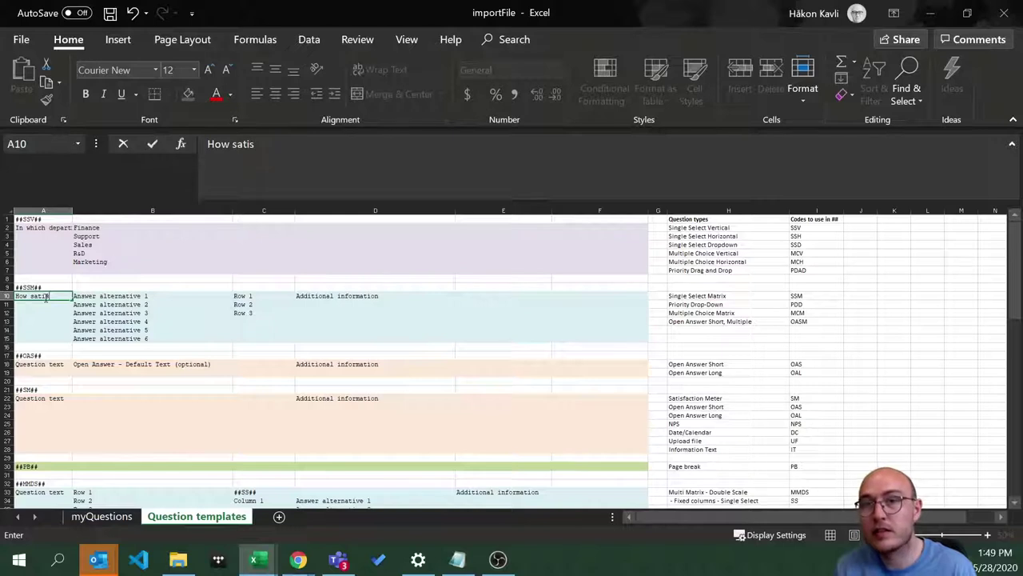
type("fied")
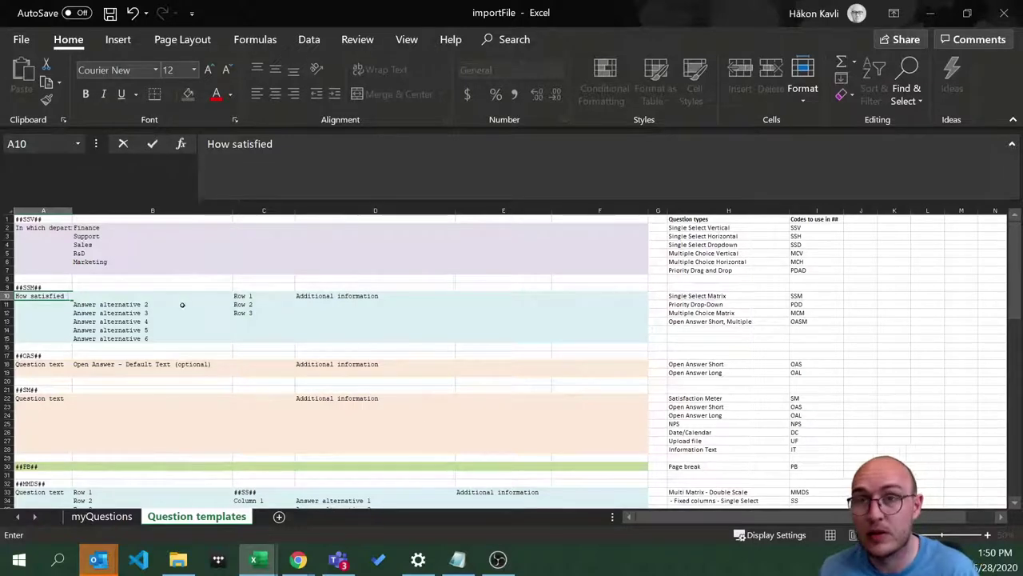
left_click(336, 322)
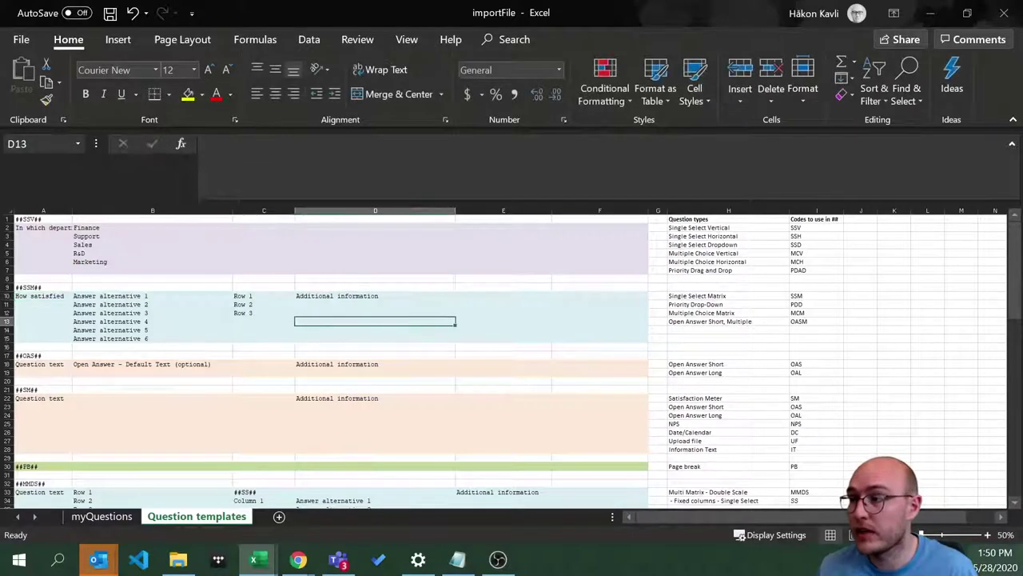
left_click(987, 535)
left_click(987, 535)
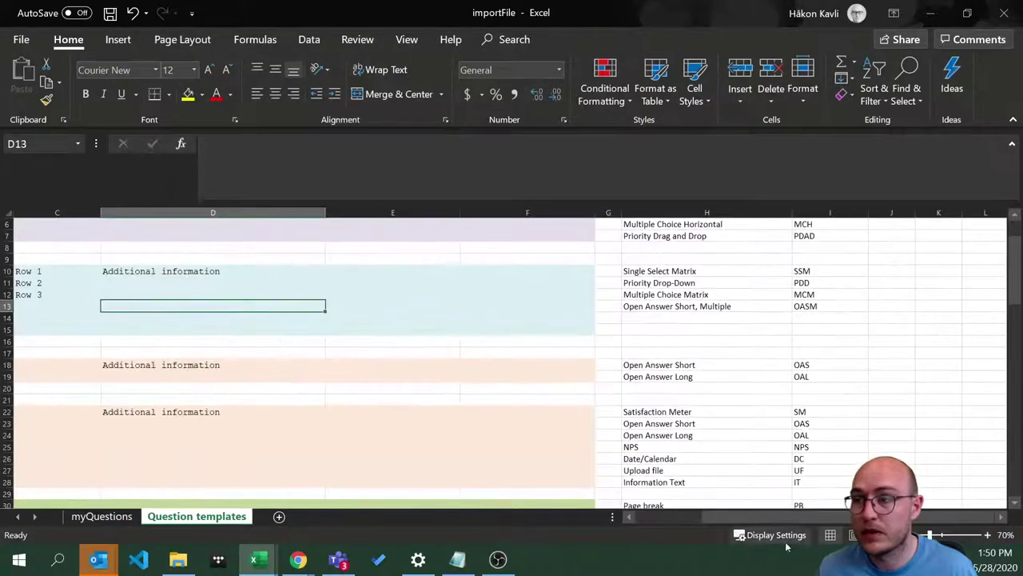
left_click_drag(781, 521, 714, 519)
scroll(69, 308, "up", 1)
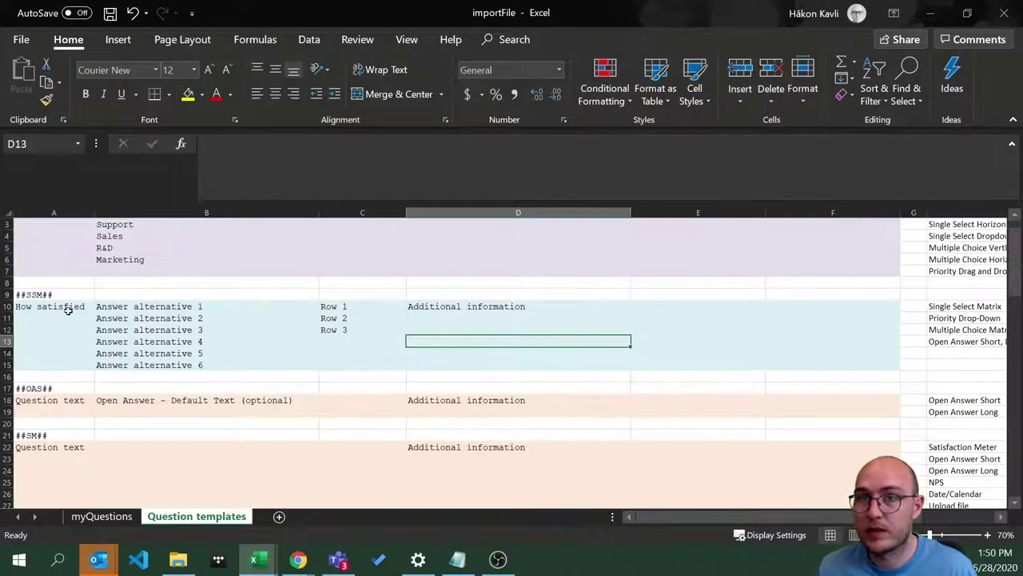
left_click(69, 309)
left_click(987, 535)
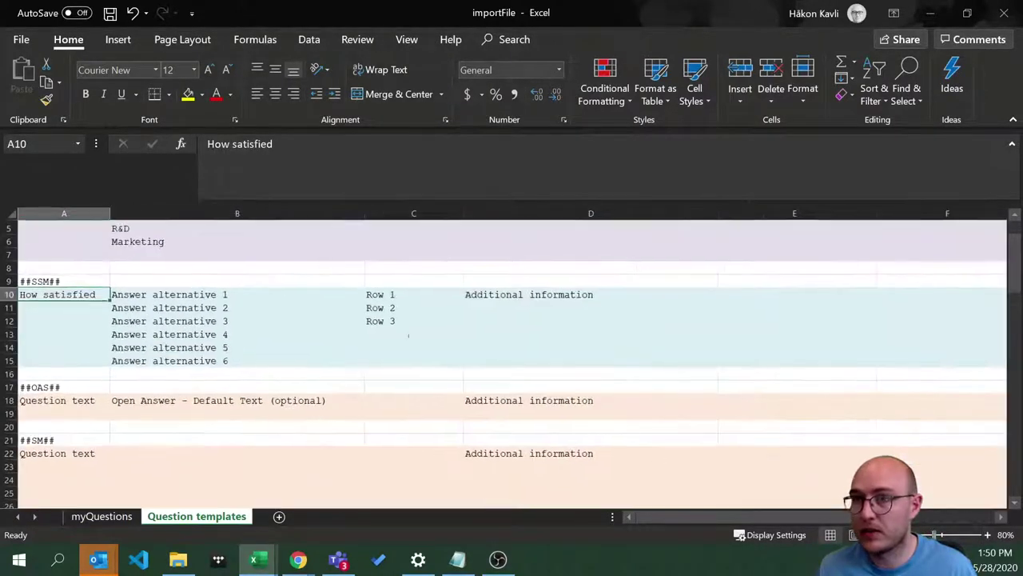
key("F2")
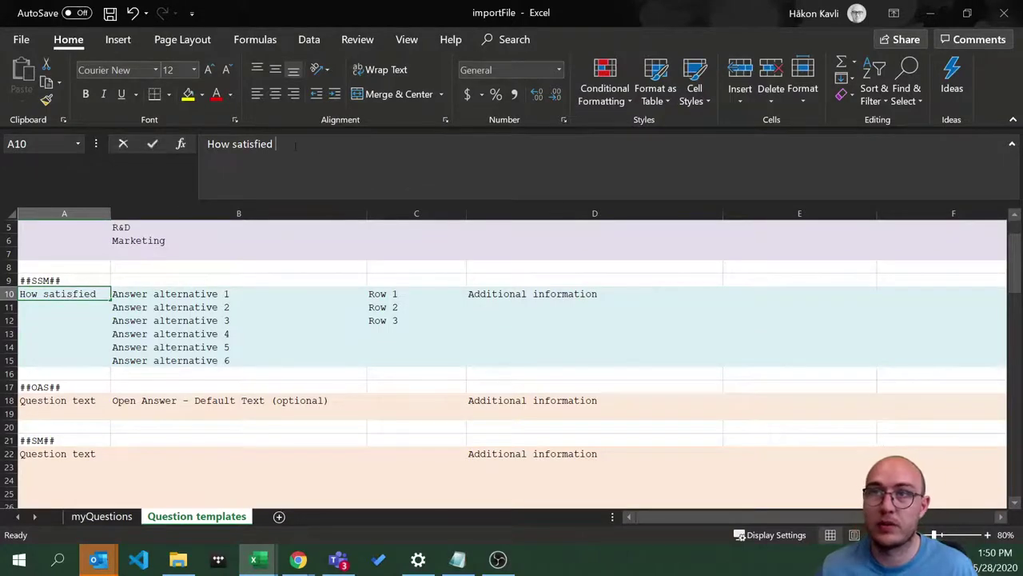
type("are you ")
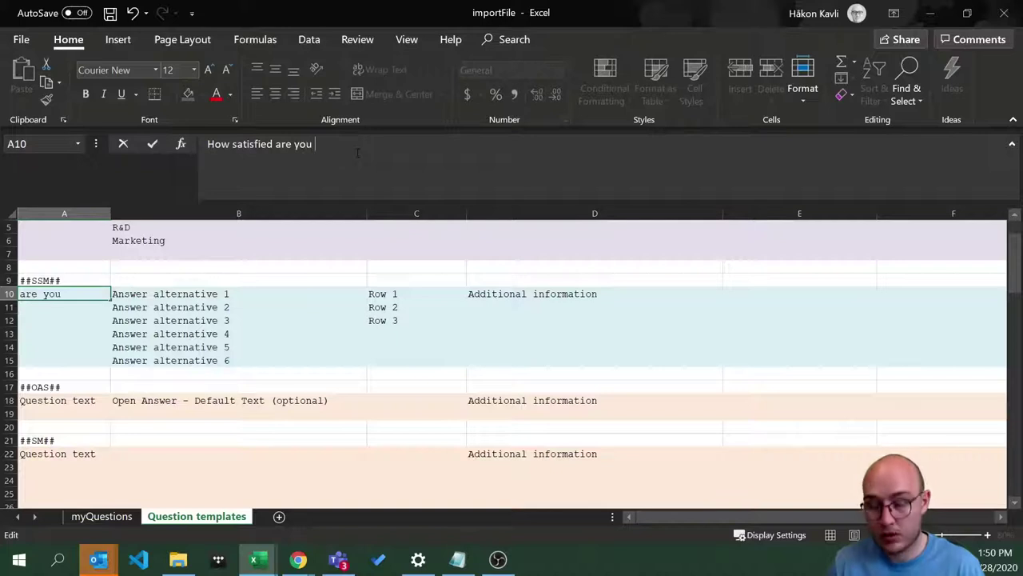
type("with the following:")
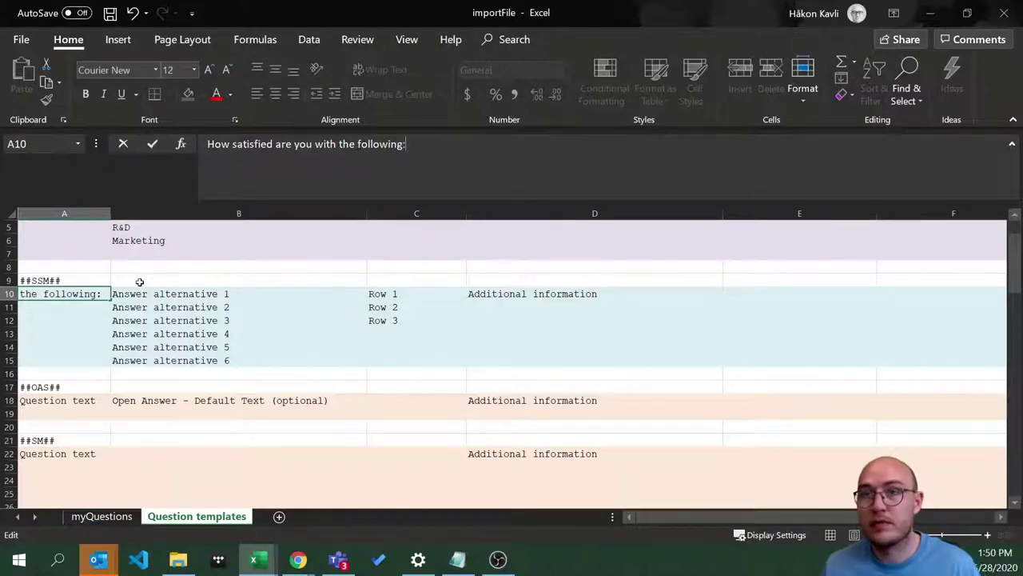
- Replace the first answer alternative of the SSM matrix question in cell B10 with "Very unsatisfied 1"
left_click(140, 281)
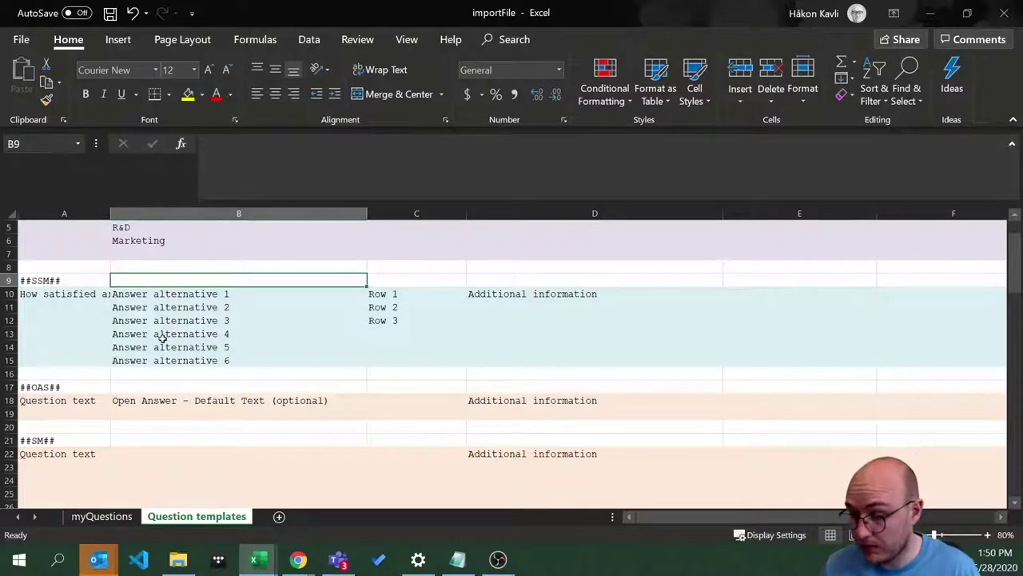
scroll(206, 303, "up", 2)
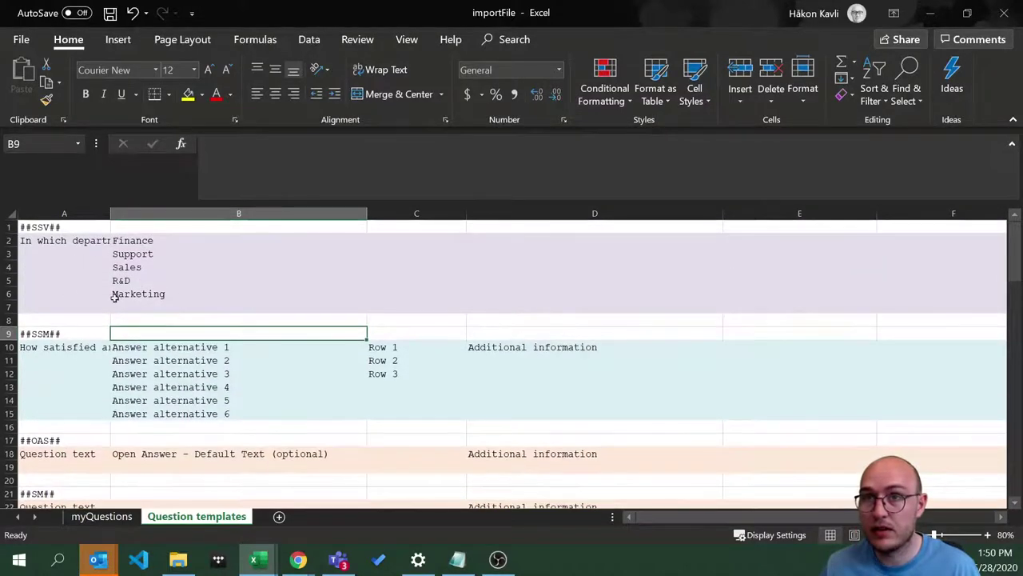
left_click(157, 346)
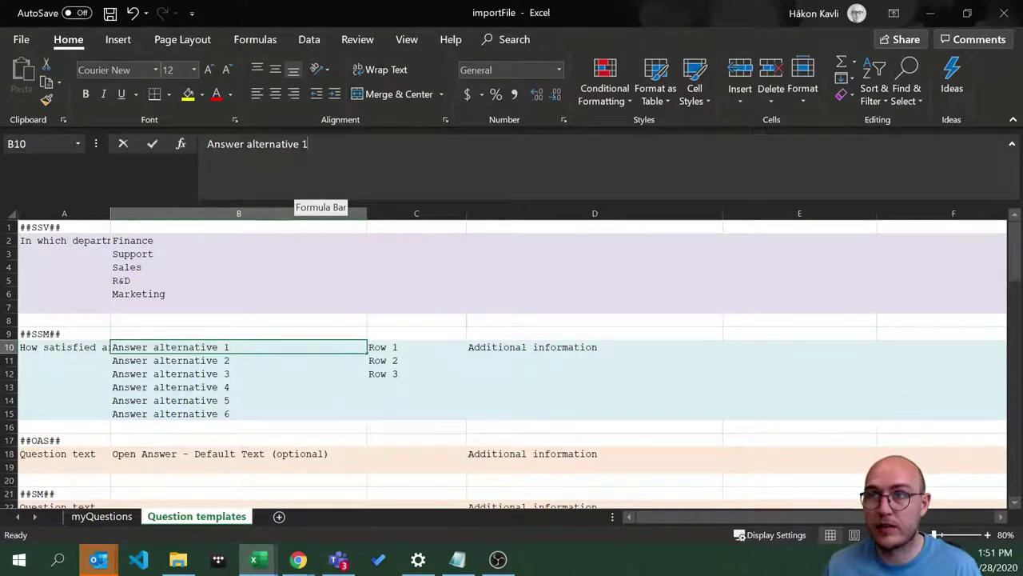
left_click_drag(312, 143, 84, 162)
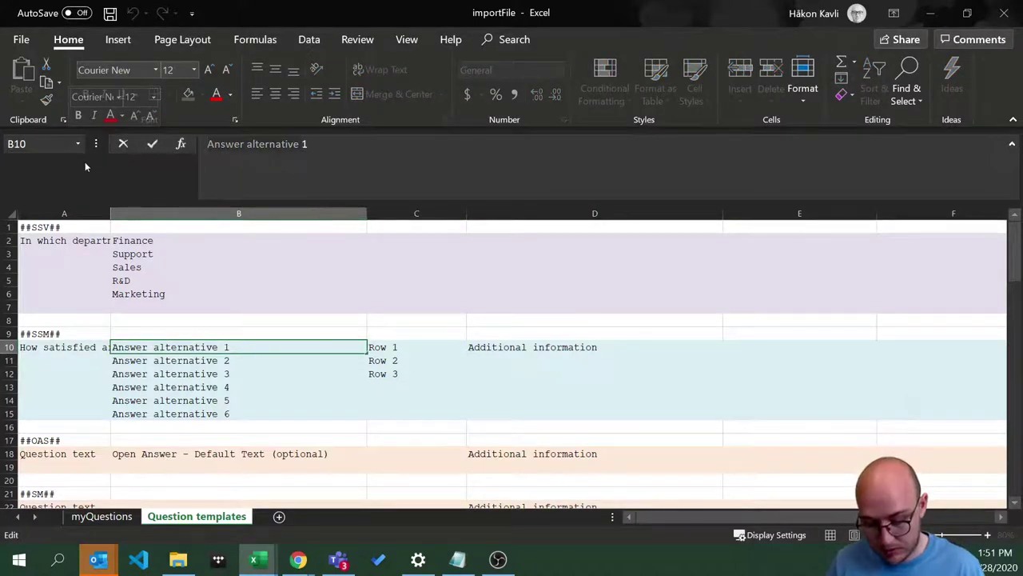
type("Very ")
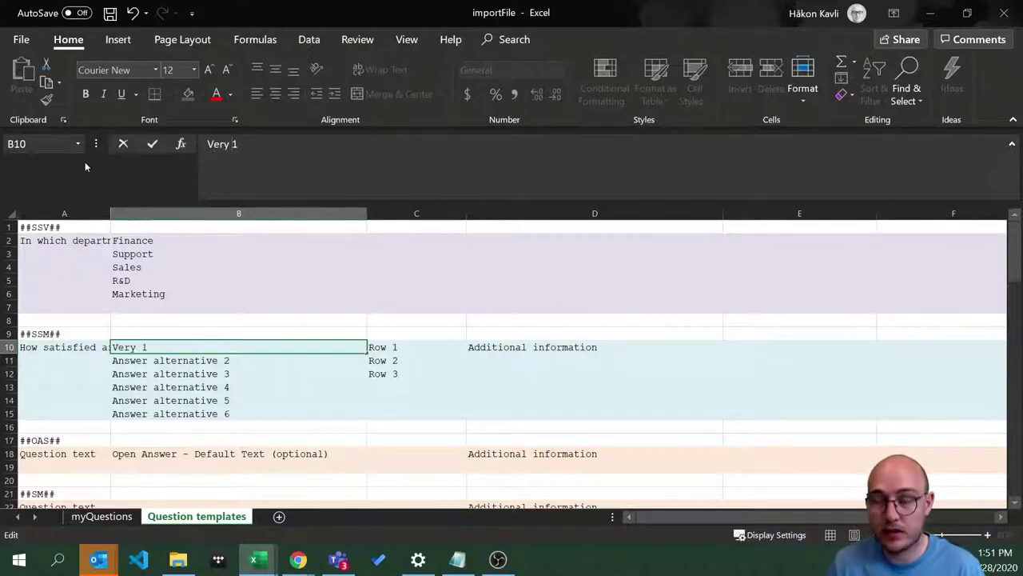
type("unsatisfied")
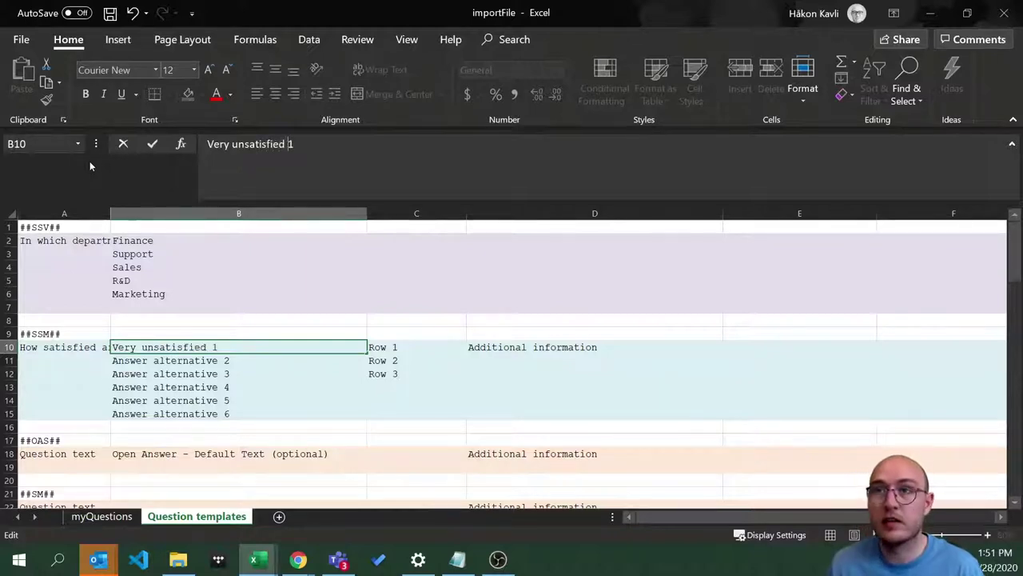
key("ctrl+Return")
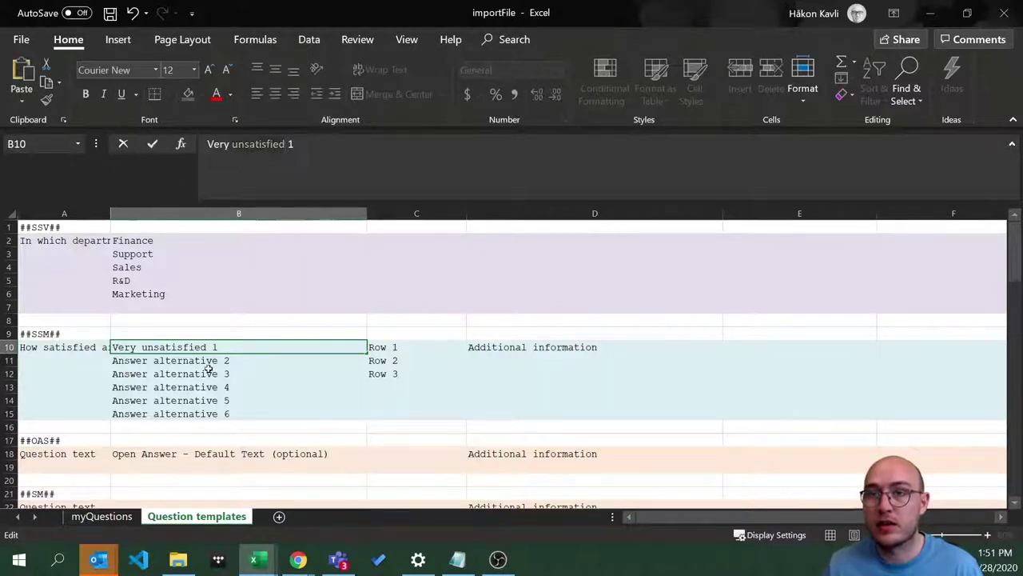
key("Down")
key("Down")
- Replace the second answer alternative of the SSM question in cell B11 with "Unsatisfied 2"
double_click(189, 361)
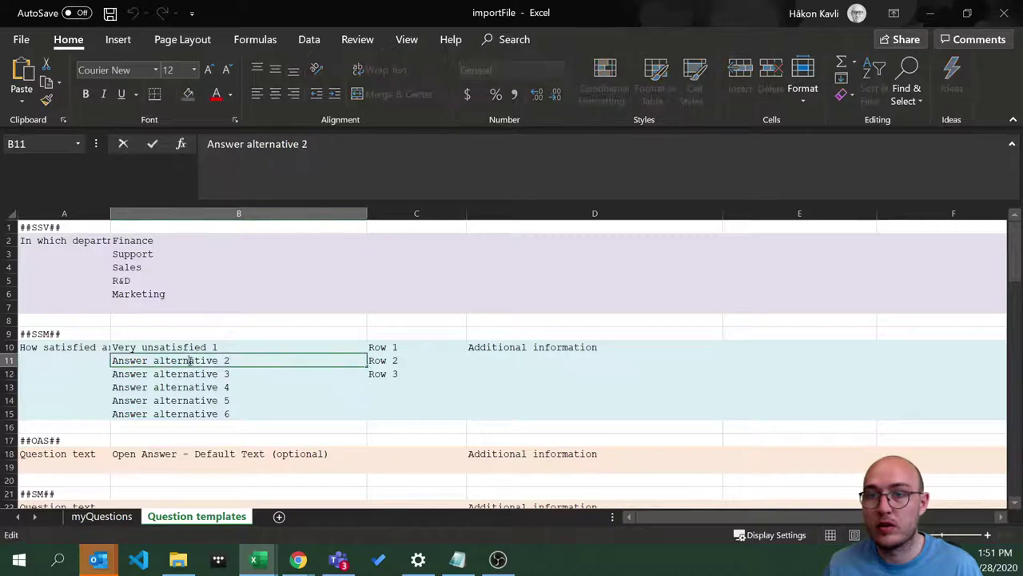
double_click(264, 144)
type("unsatisfied")
key("BackSpace")
key("BackSpace")
key("BackSpace")
key("BackSpace")
key("BackSpace")
key("BackSpace")
key("BackSpace")
key("BackSpace")
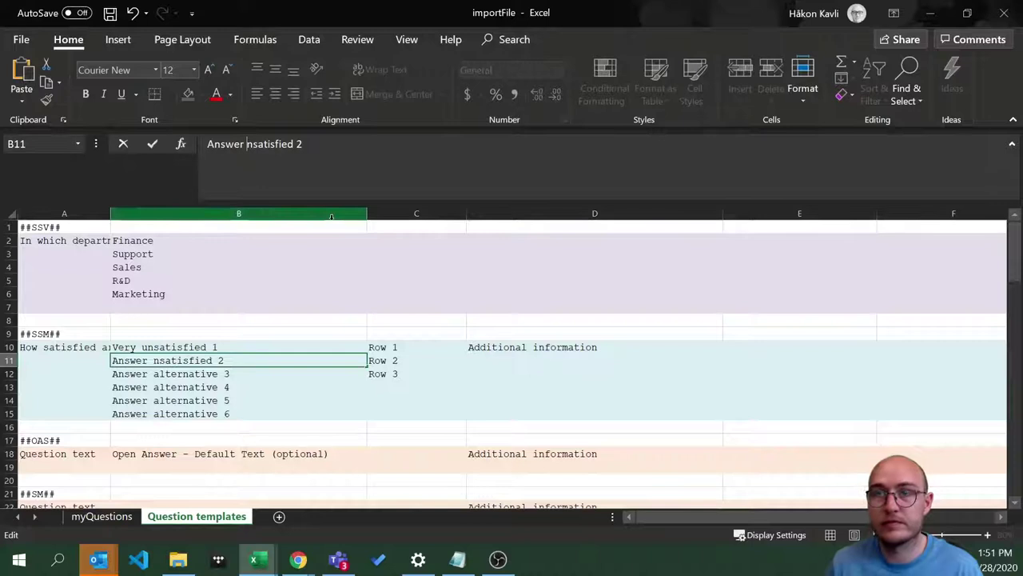
type("u")
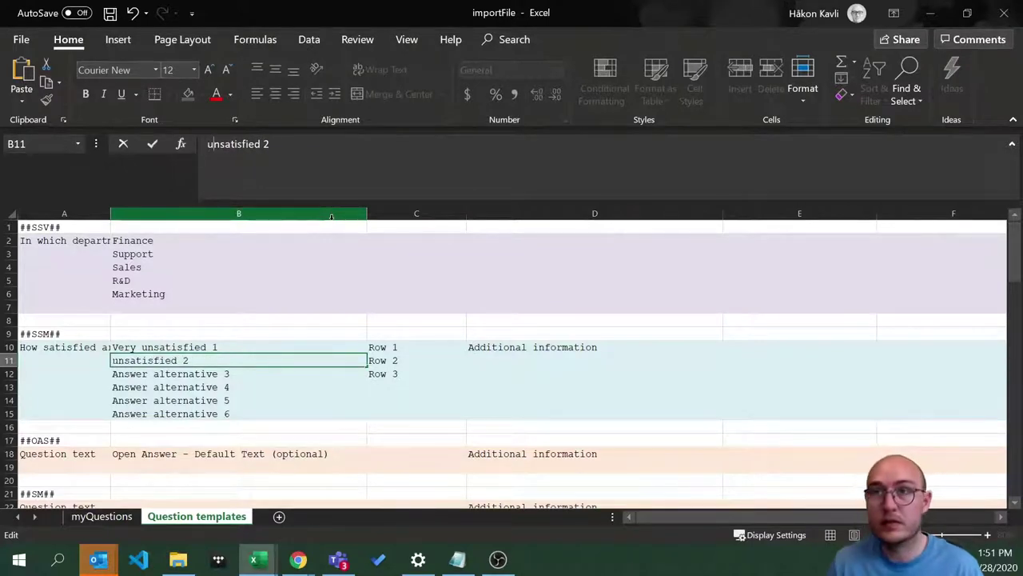
key("Return")
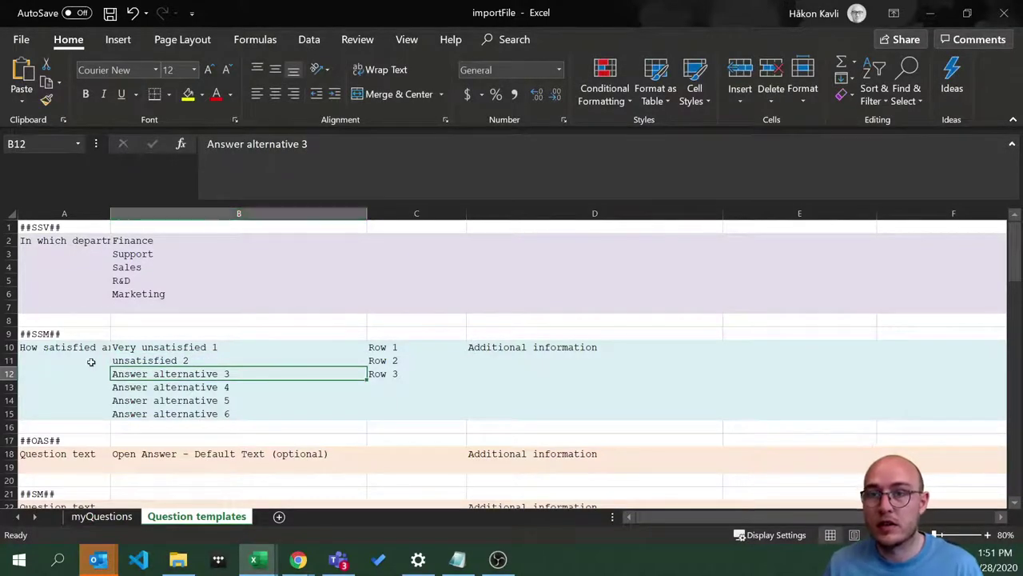
double_click(113, 360)
key("BackSpace")
type("U")
key("Return")
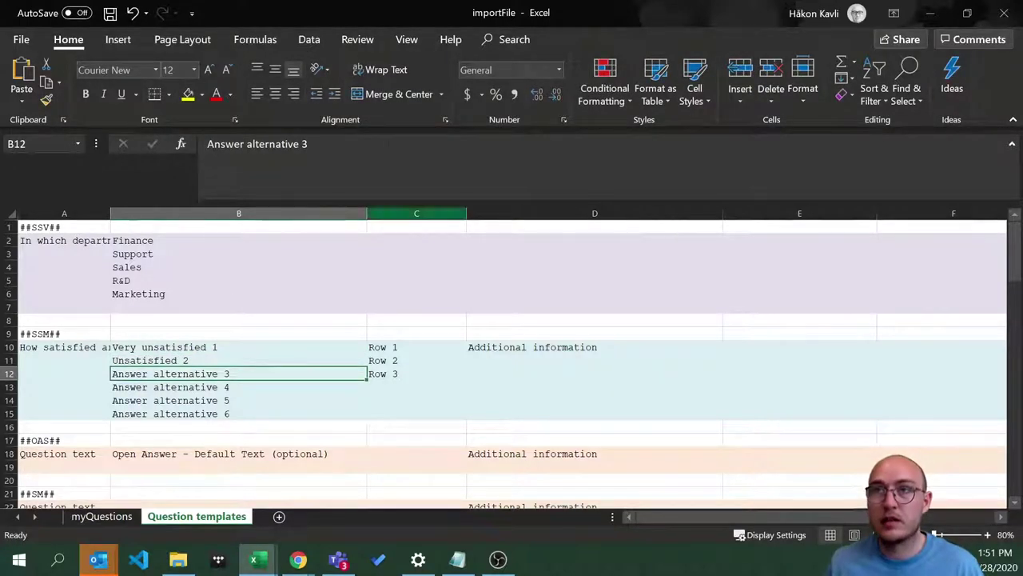
- Change the third answer alternative of the SSM question in cell B12 to "Neutral 3"
left_click_drag(298, 144, 207, 144)
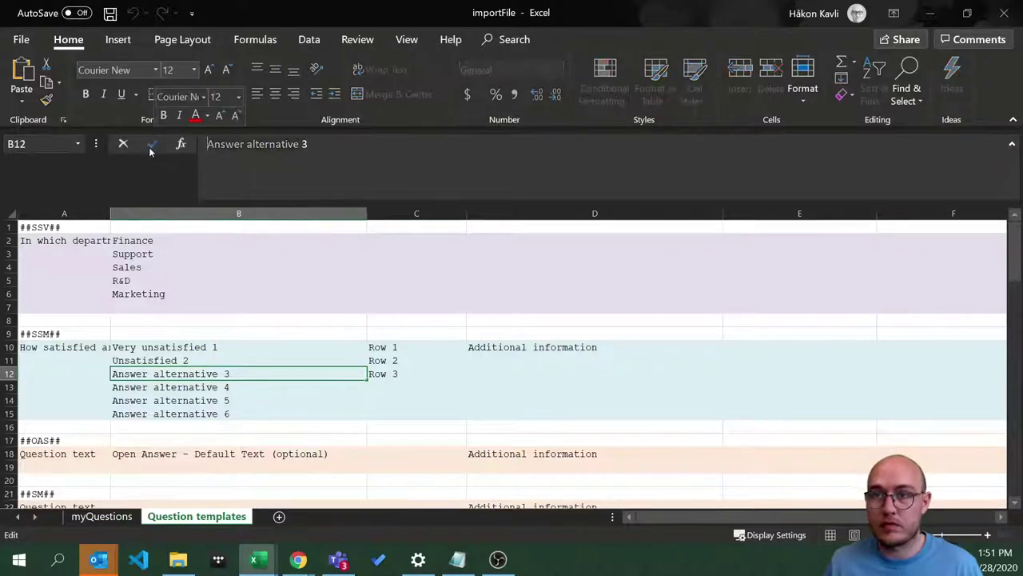
type("Neurt")
key("BackSpace")
key("BackSpace")
type("tra")
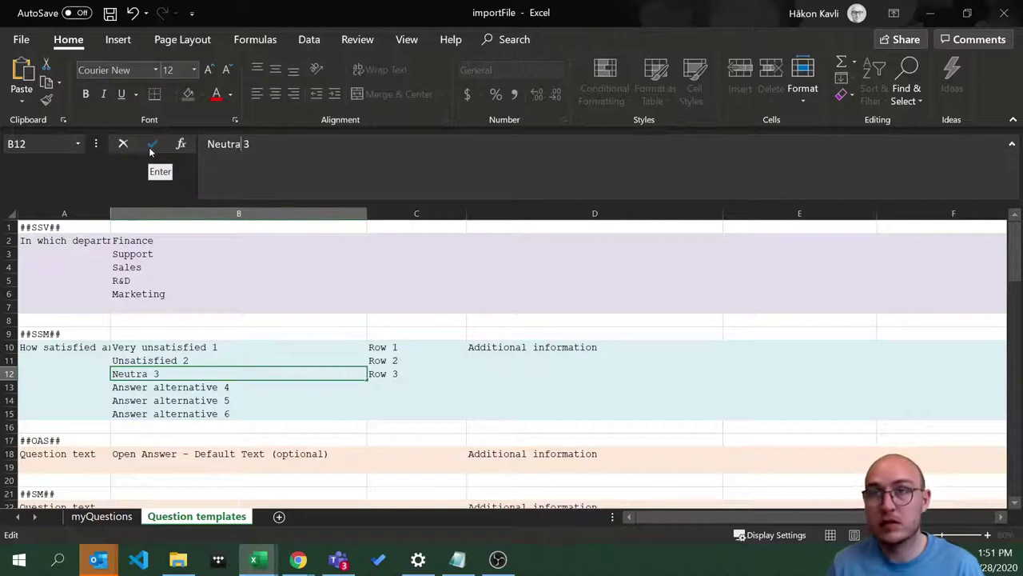
type("l")
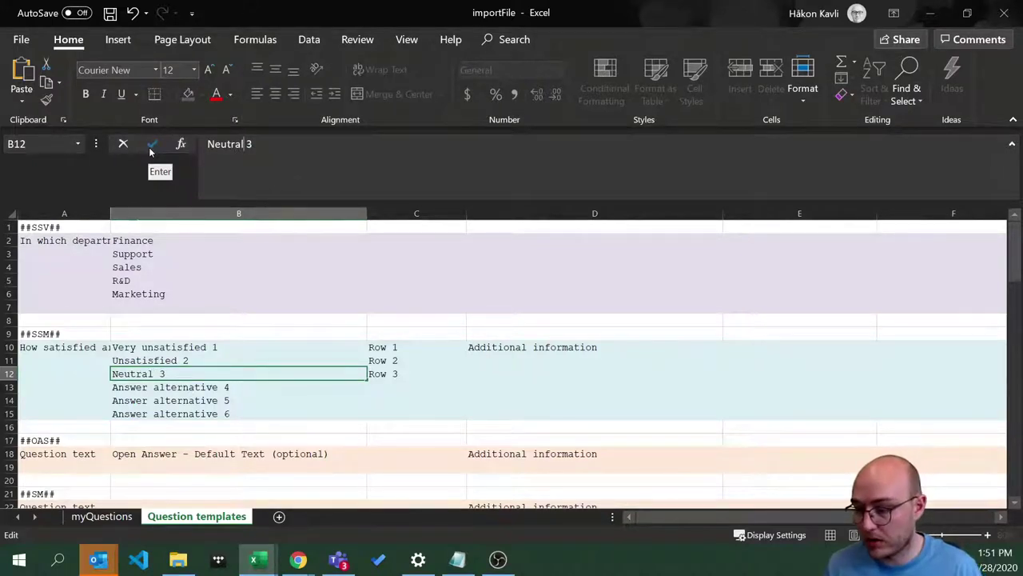
- Enter "Satisfied 4" as the fourth answer alternative of the SSM question in cell B13
left_click(190, 382)
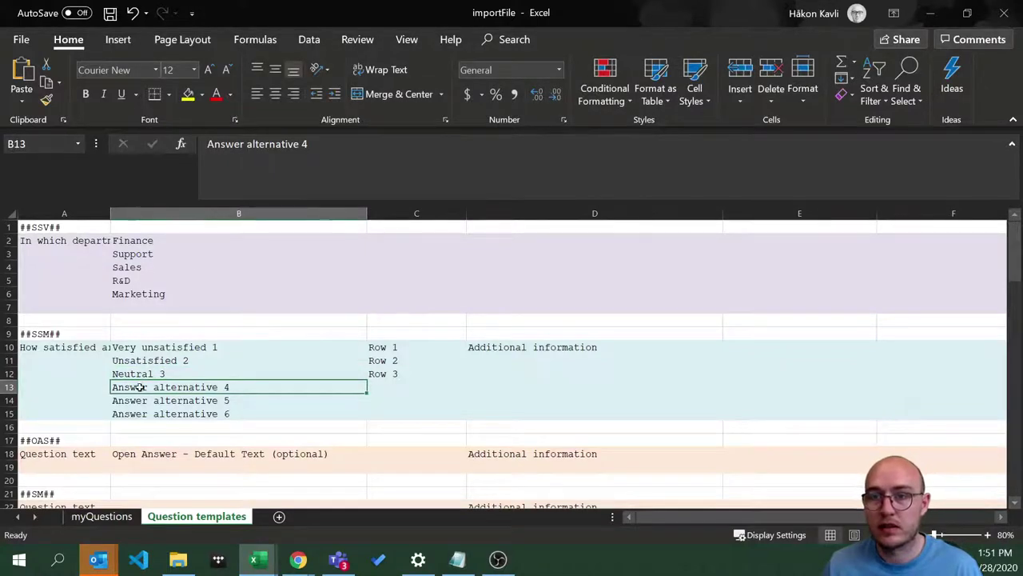
type("Satis")
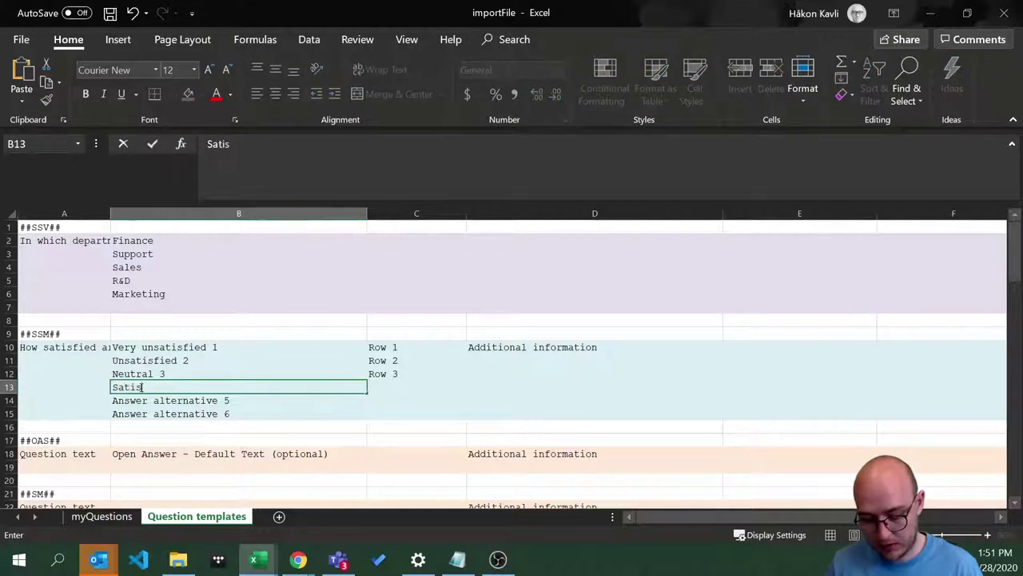
type("fied ")
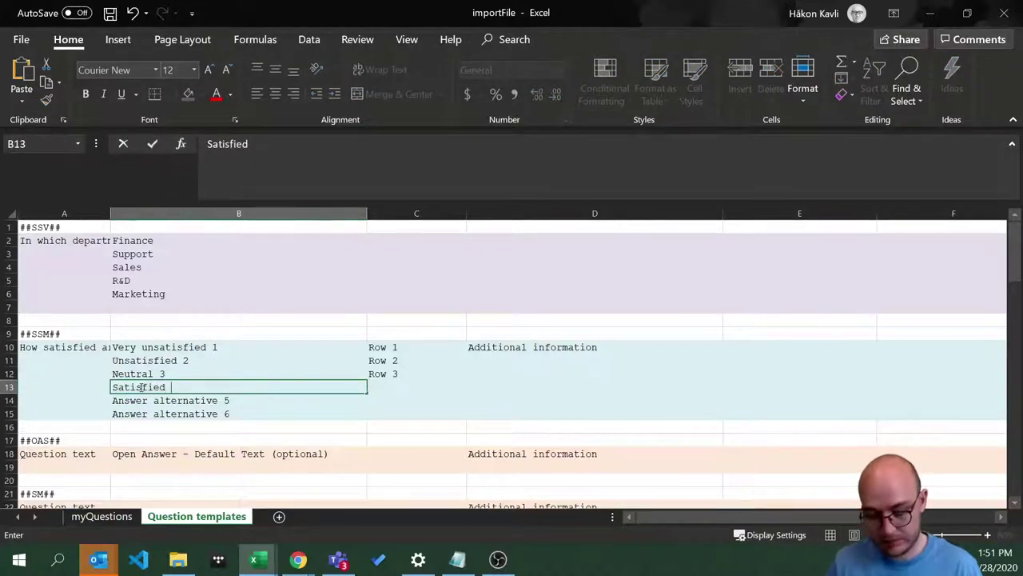
type("4")
key("Return")
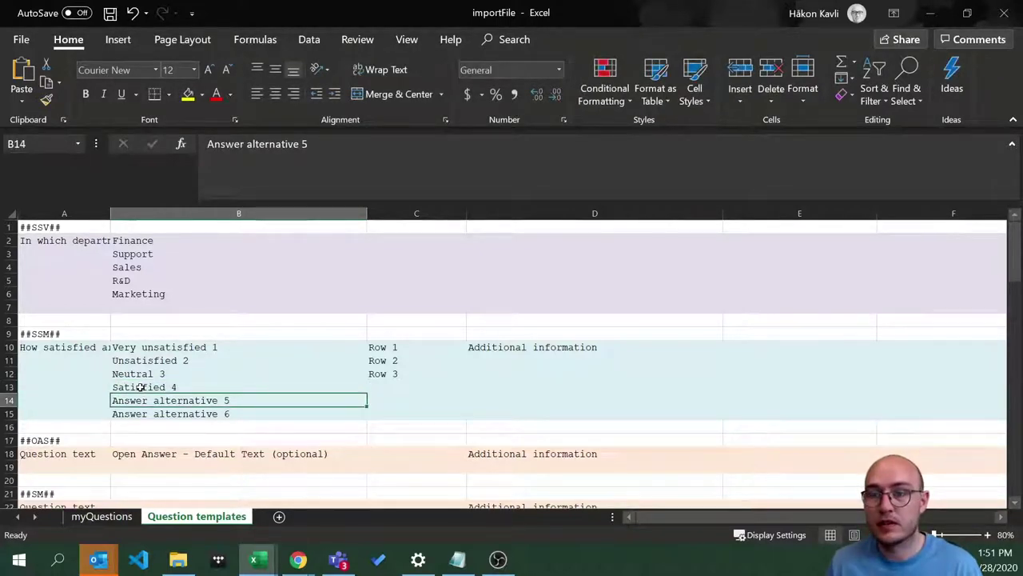
- Clear the sixth answer alternative of the SSM question from cell B15
key("Return")
key("Delete")
key("Up")
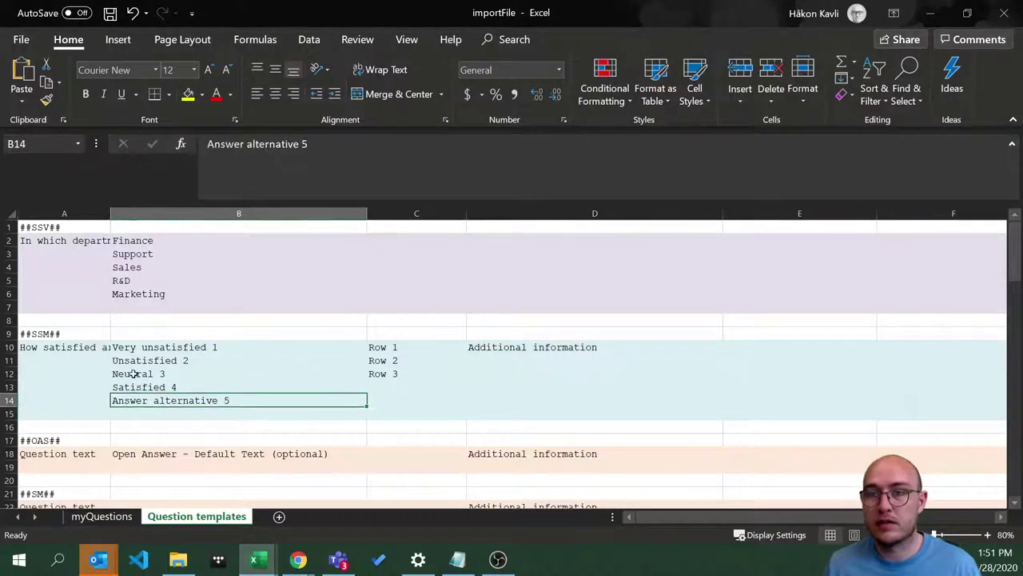
left_click(142, 344)
key("ctrl+c")
left_click(192, 400)
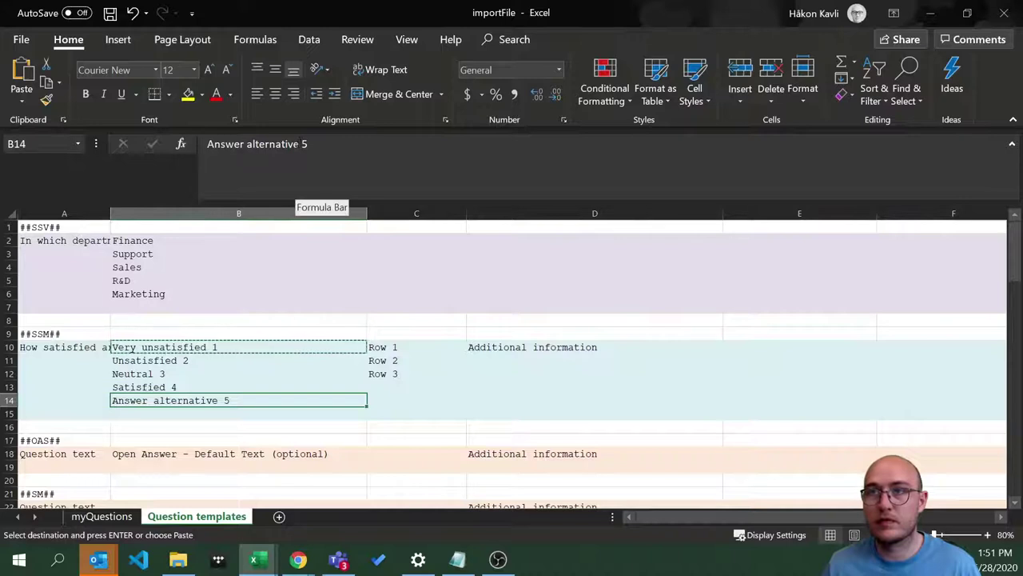
left_click(300, 192)
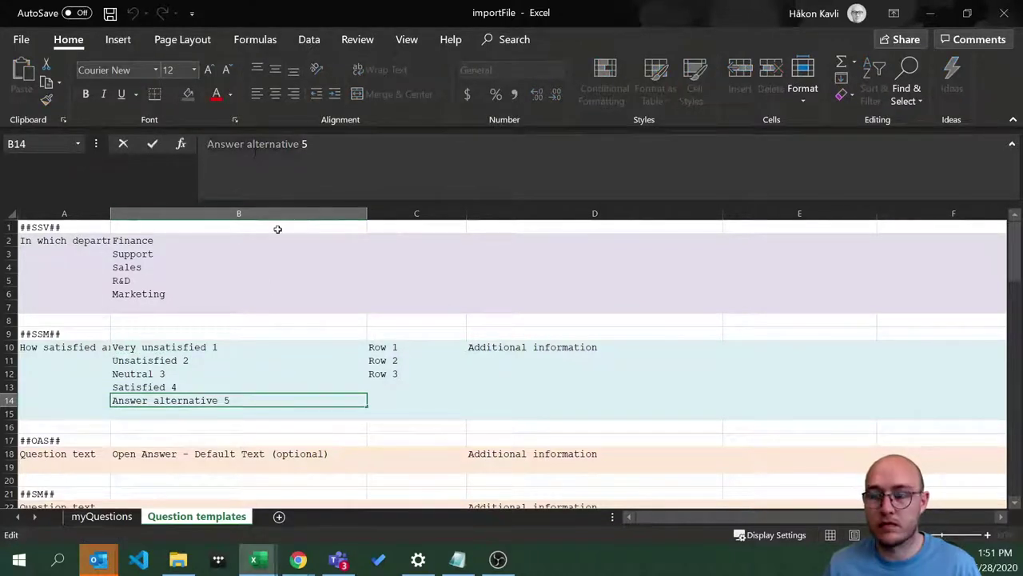
left_click(148, 404)
- Copy the text "Very unsatisfied 1" from B10 and paste it over "Answer alternative" in B14, keeping the number 5
left_click(148, 343)
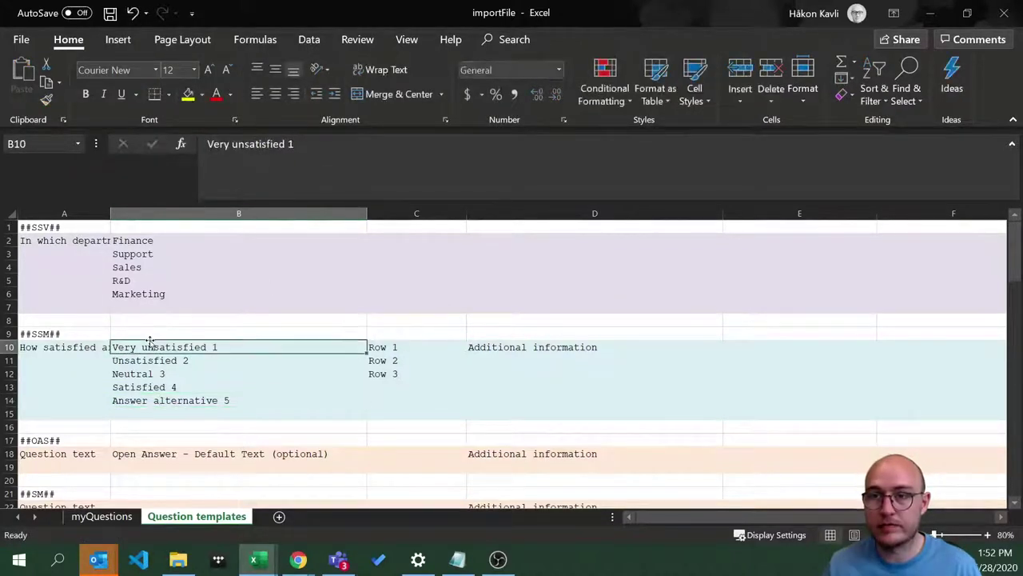
key("ctrl+c")
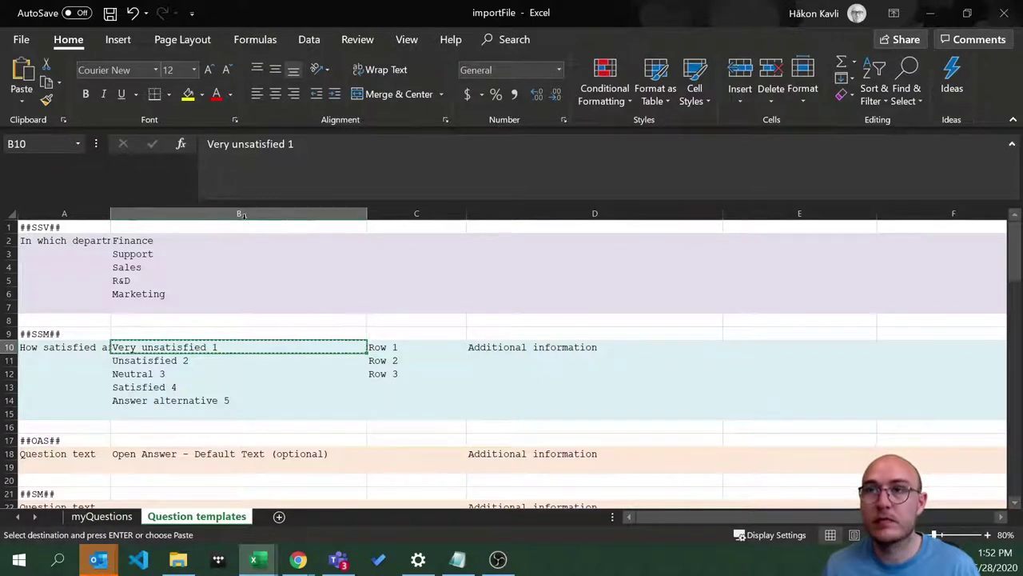
key("Escape")
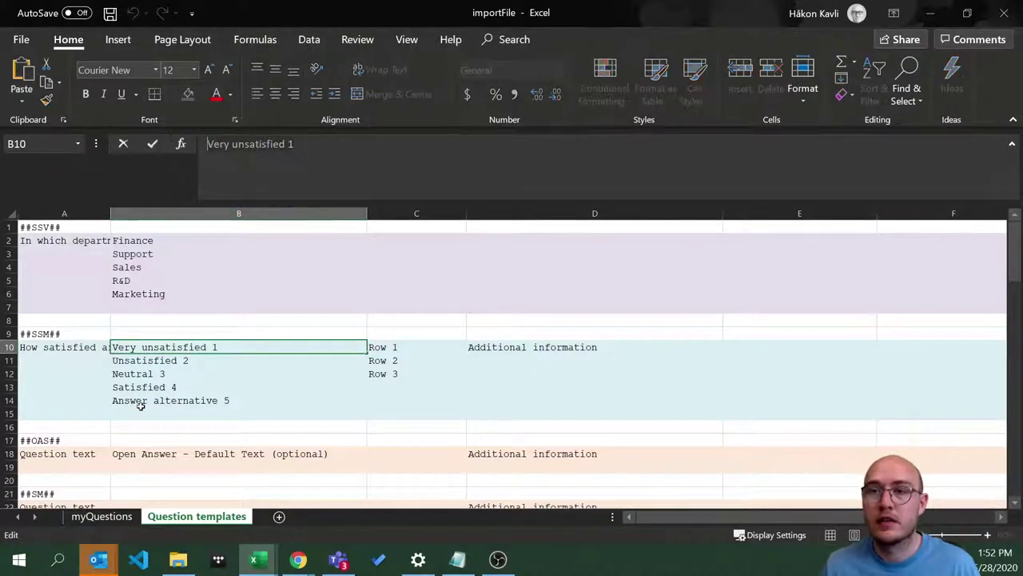
key("Down")
key("Down")
key("Down")
key("Down")
key("Down")
key("Down")
key("Down")
left_click(144, 406)
double_click(218, 404)
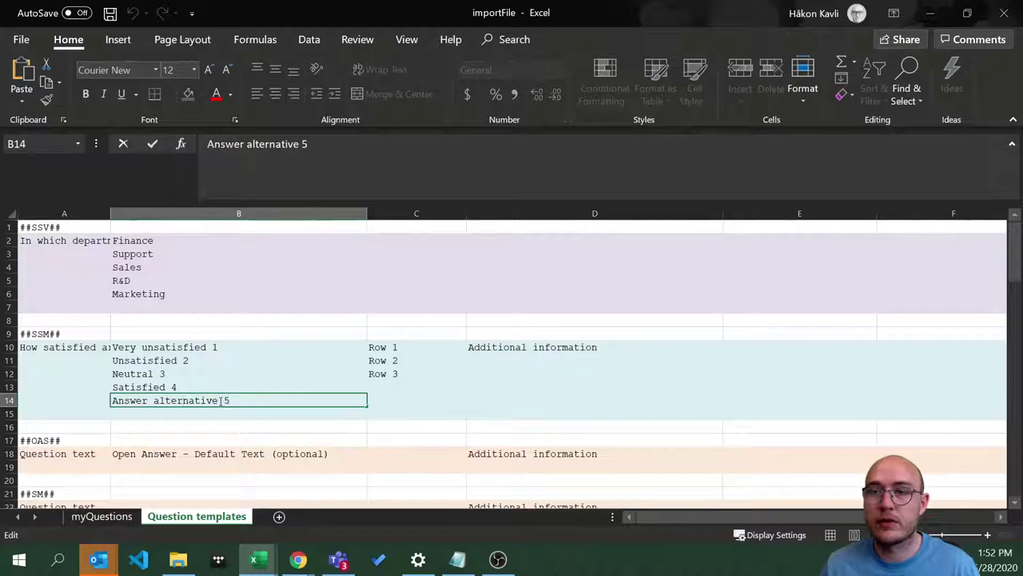
left_click_drag(219, 404, 86, 398)
key("ctrl+v")
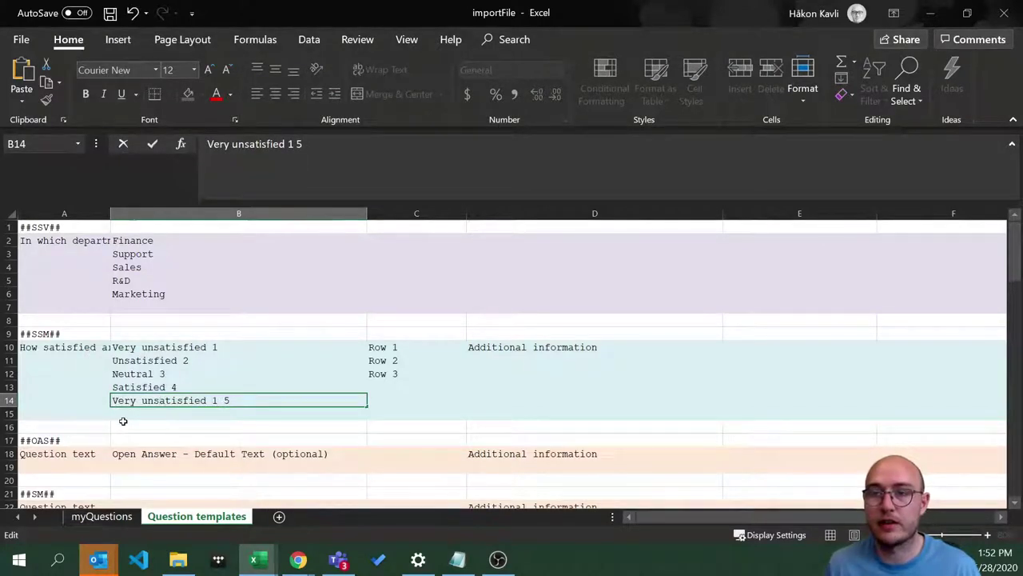
- Edit the pasted text in cell B14 so the fifth answer alternative reads "Very satisfied 5"
key("BackSpace")
key("BackSpace")
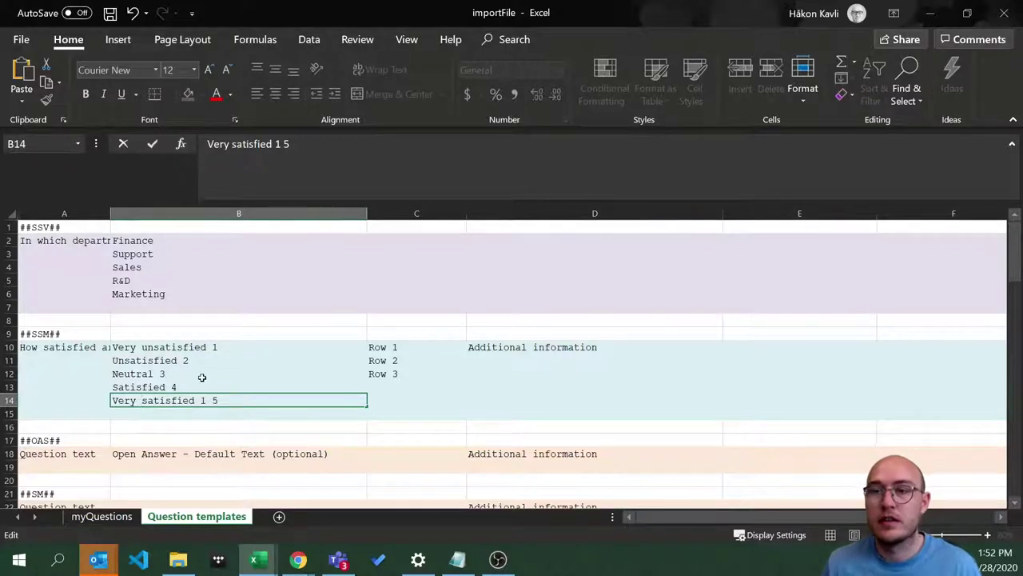
key("End")
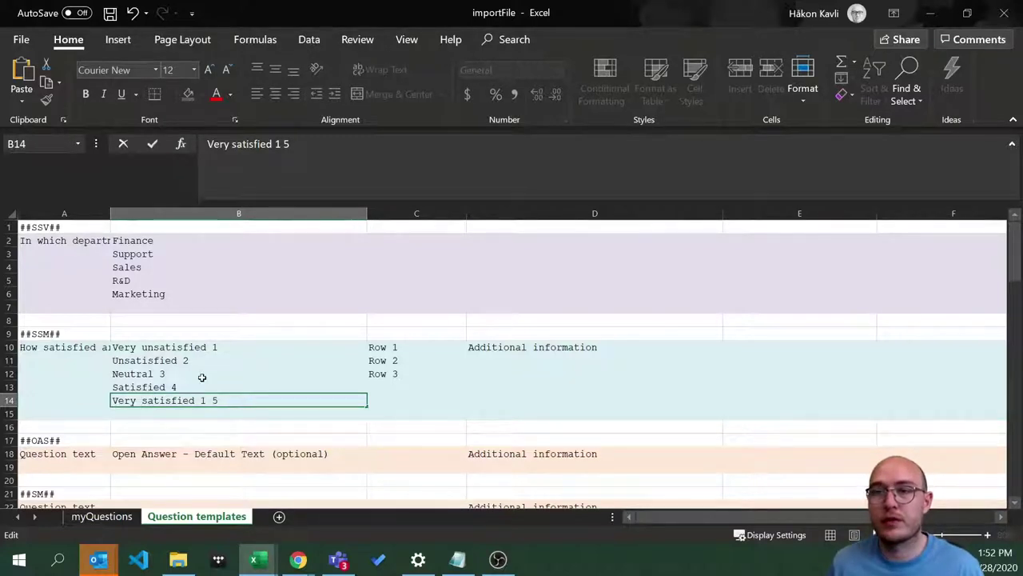
key("Delete")
key("Delete")
key("Return")
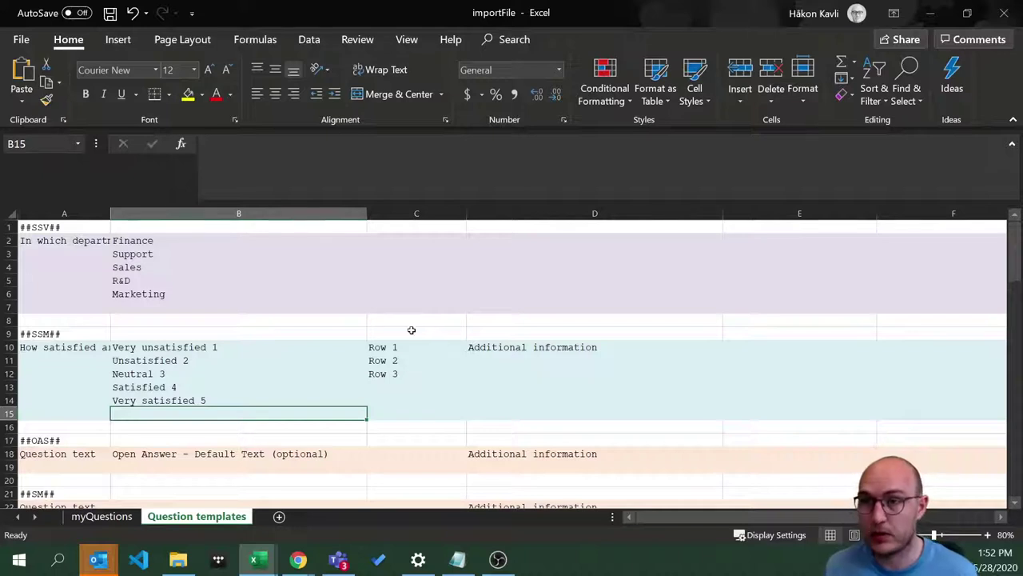
- Enter the presenter's first name in possessive form followed by "examples shown" as the SSM question's first row label in C10
left_click(401, 358)
left_click(401, 348)
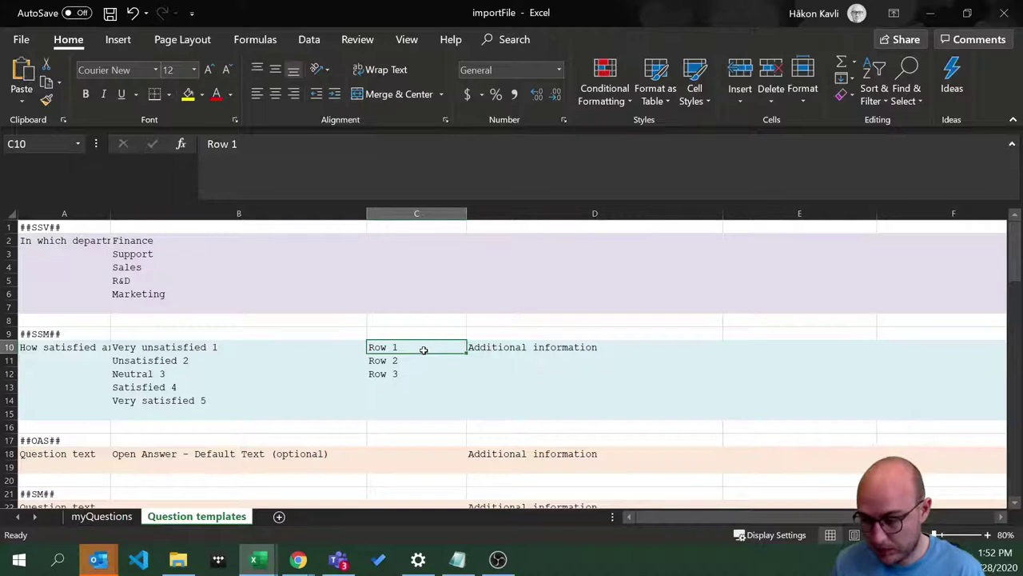
type("Håkon's ex")
type("amples")
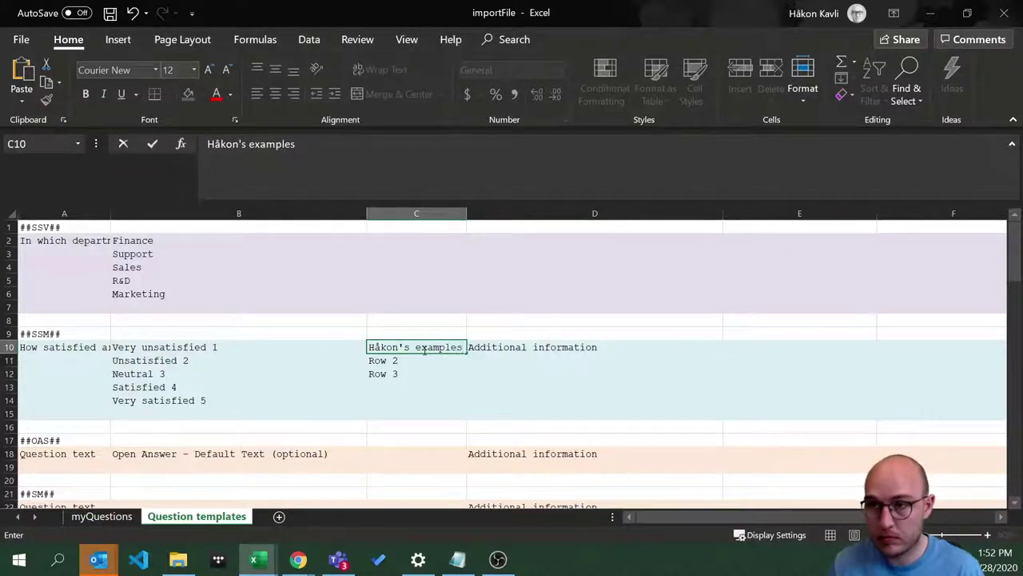
type(" showen")
key("Return")
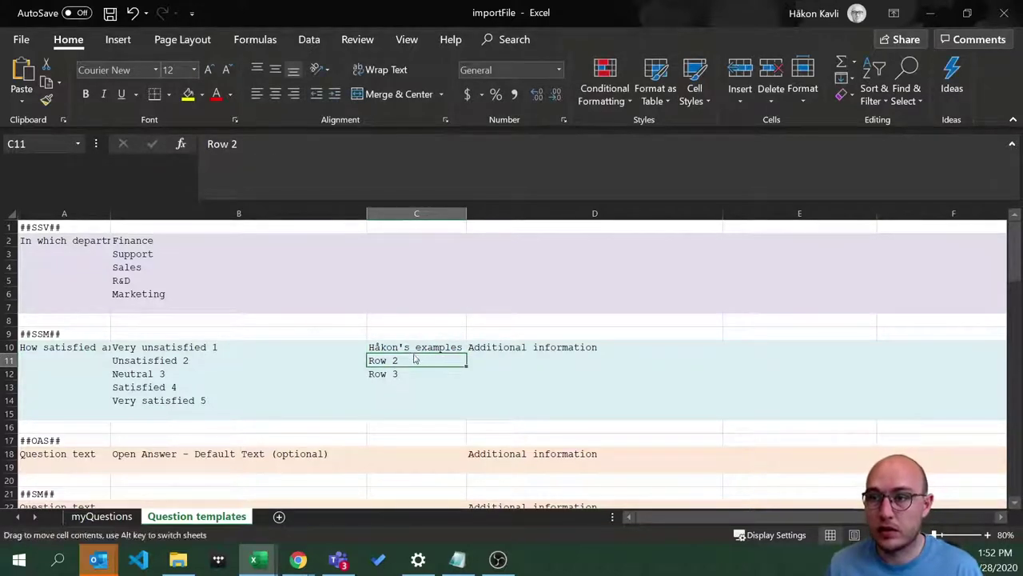
- Enter the presenter's first name in possessive form followed by "skills" as the SSM question's second row label in C11
type("Håkon")
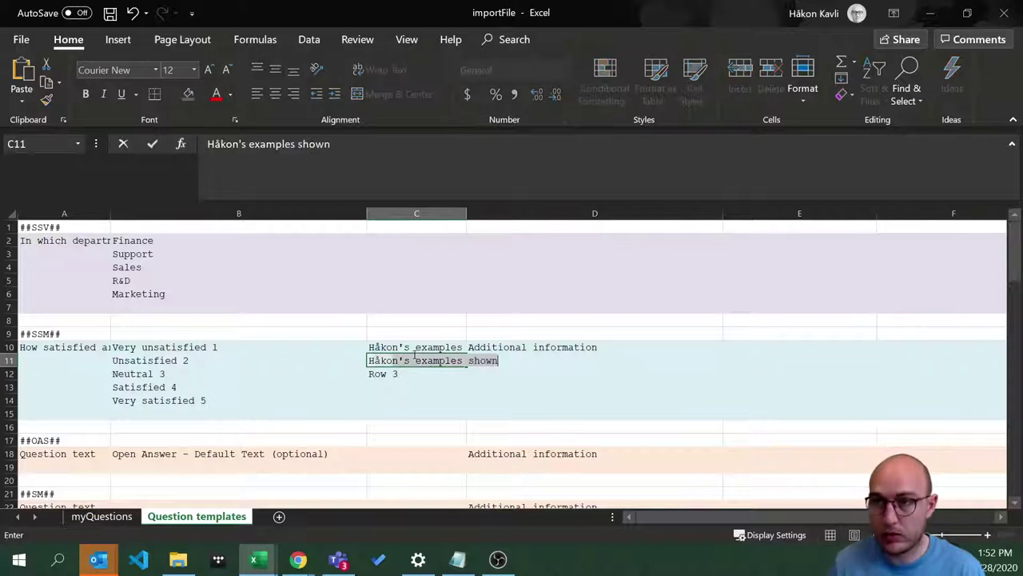
type("'s")
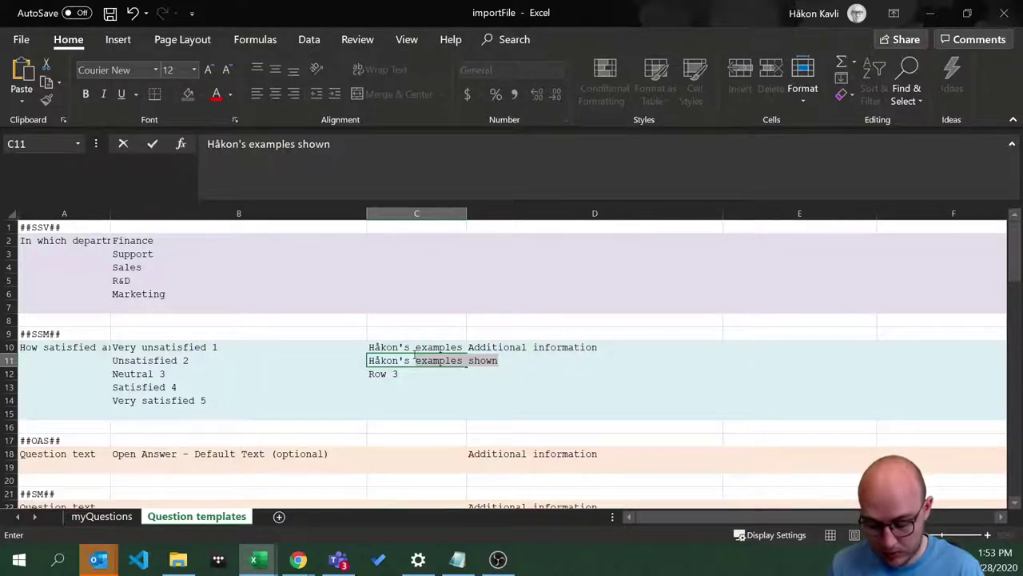
type("ski")
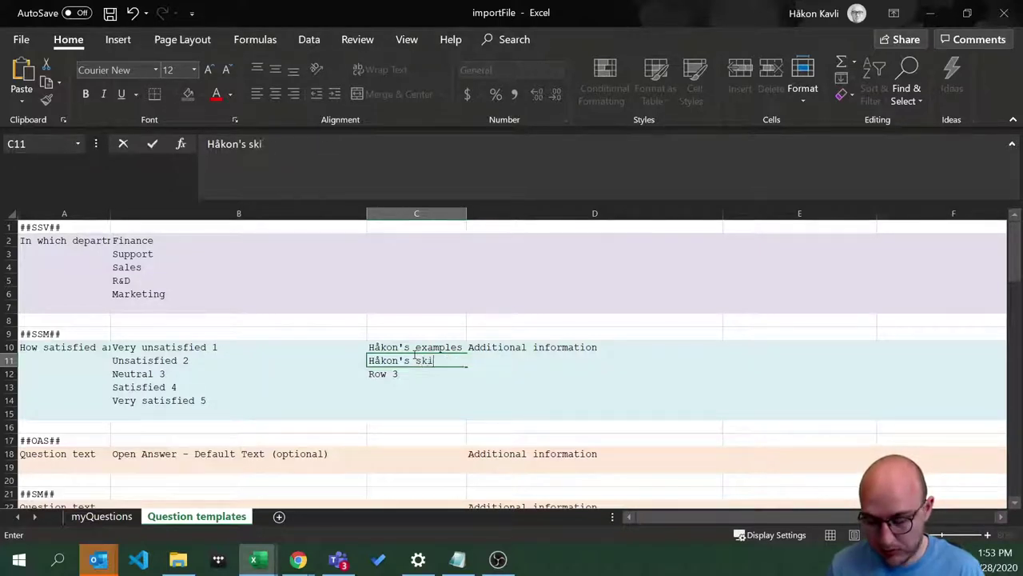
type("lls")
key("Return")
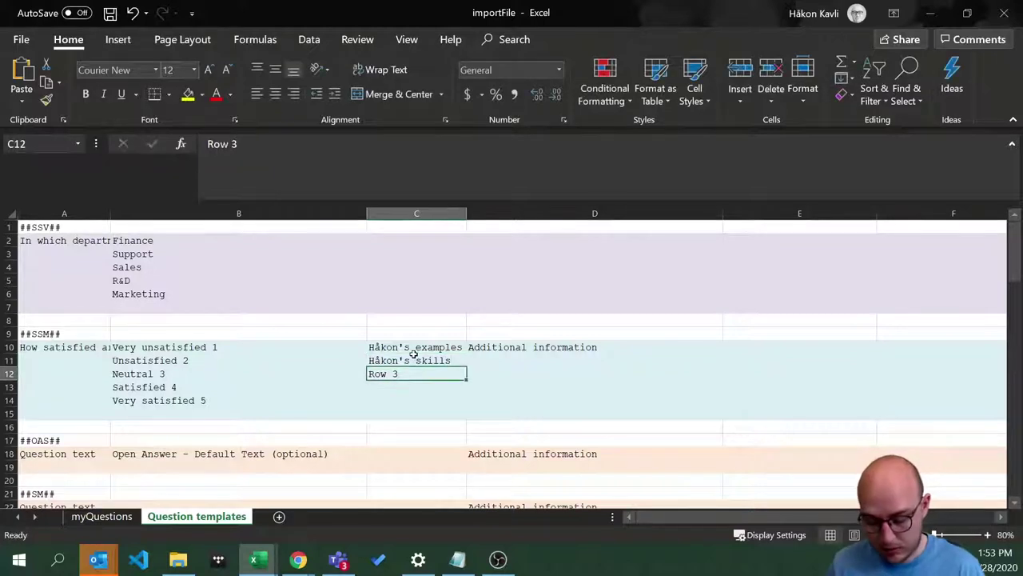
- Enter "The Webinar in total" as the SSM question's third row label in C12
type("The Webinar ibn")
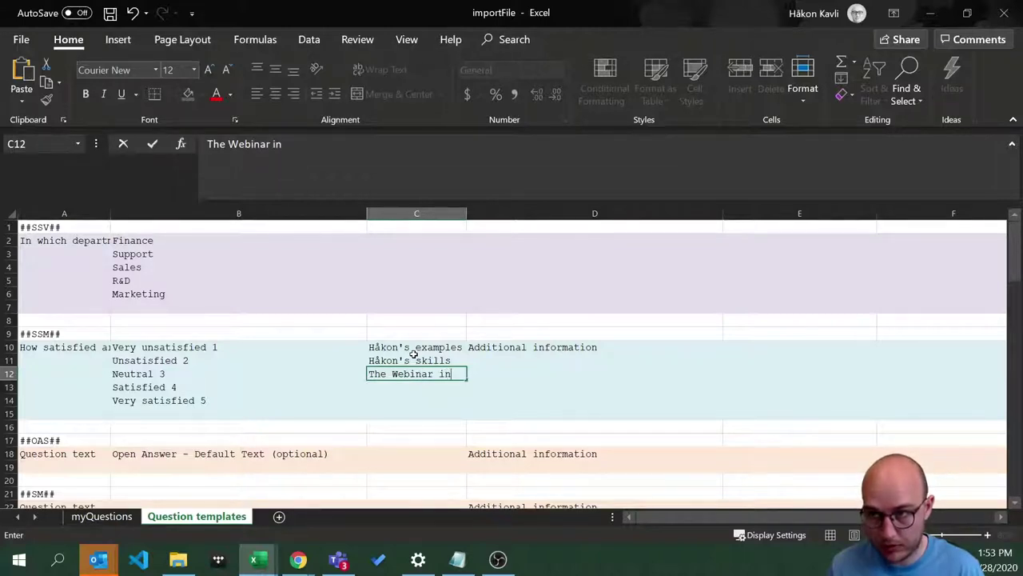
type(" totakl")
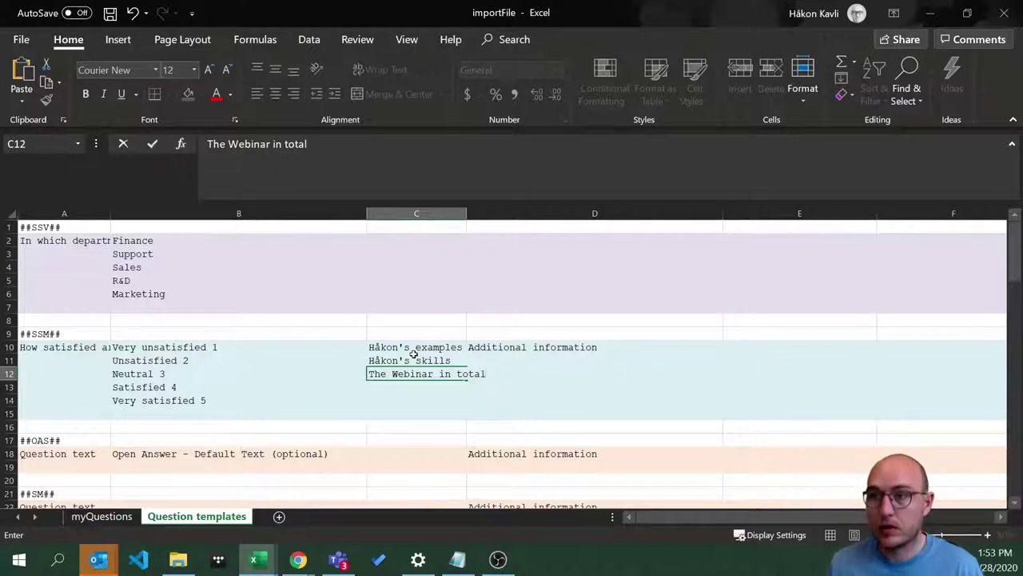
left_click(555, 411)
- Clear the "Additional information" placeholder of the SSM question from cell D10
left_click_drag(28, 330, 431, 396)
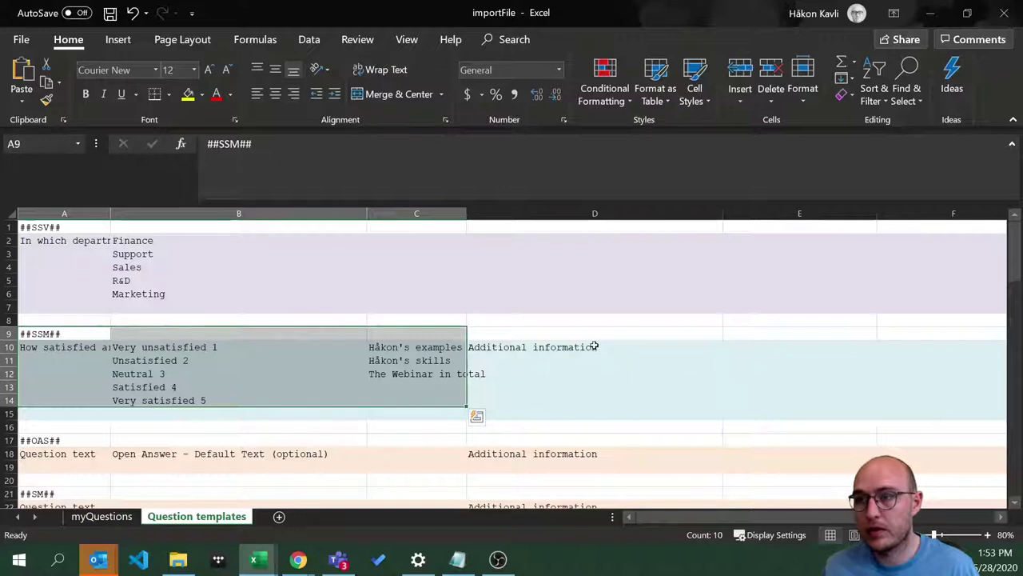
left_click(595, 346)
type("shown")
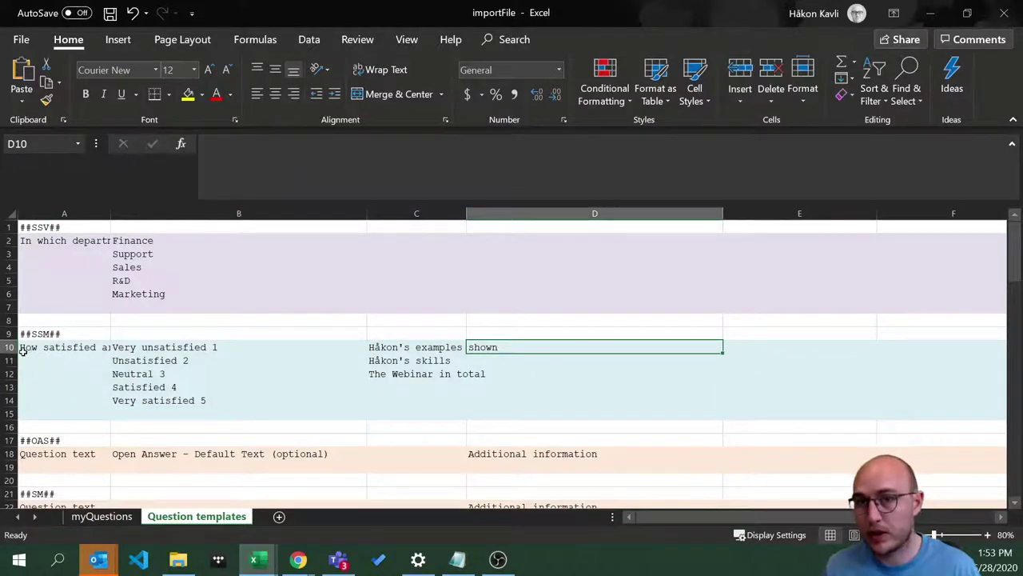
- Copy the SSM question block in cells A9 to D14
left_click_drag(31, 331, 508, 398)
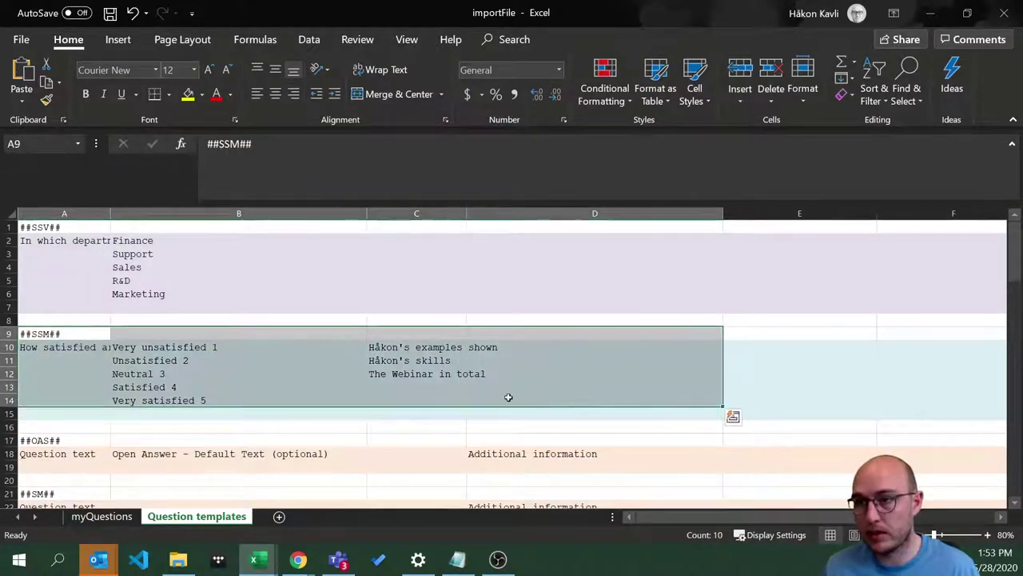
right_click(509, 397)
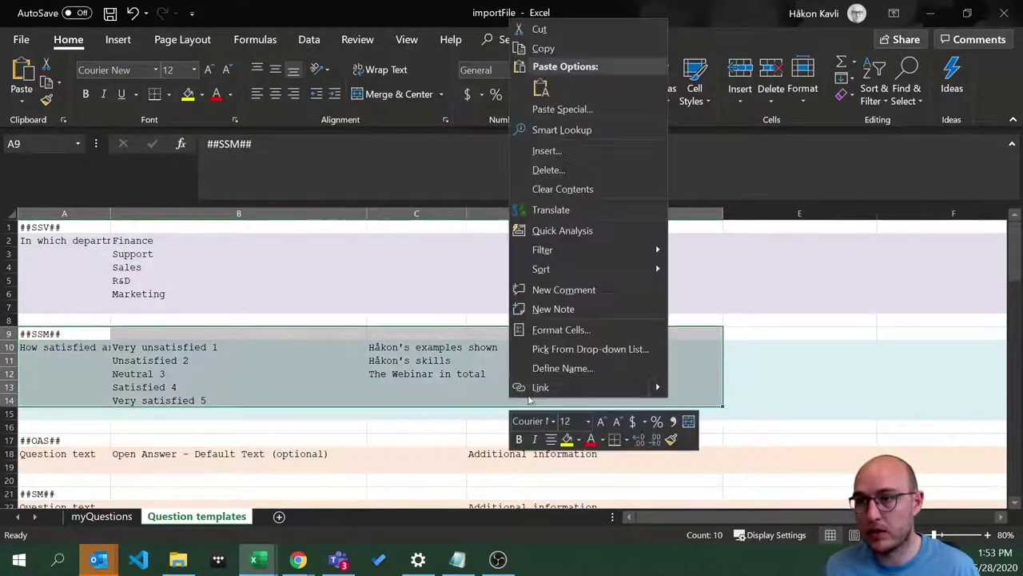
left_click(576, 48)
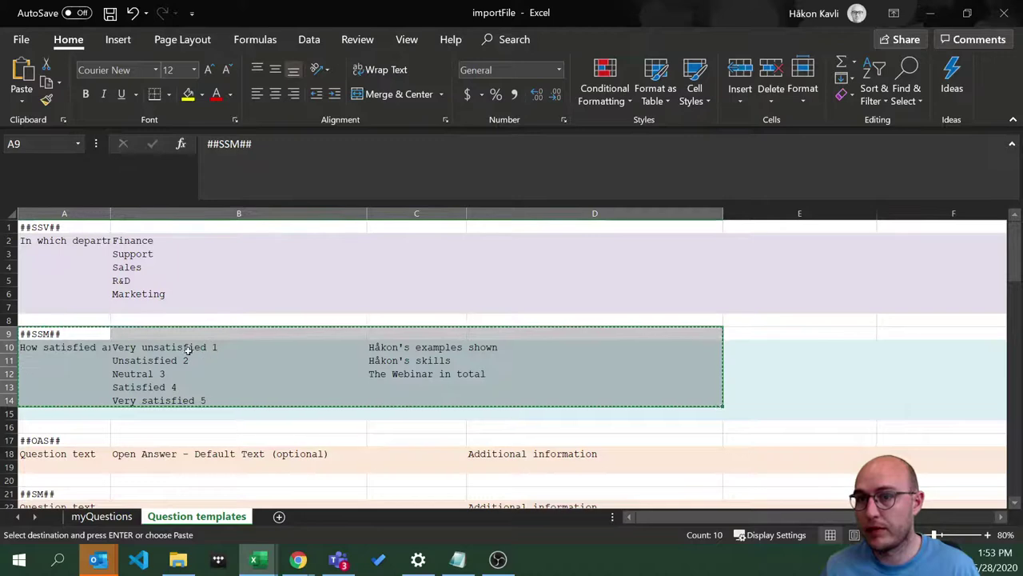
- Copy the ##PB## page break row 30 and insert it at row 8, above the SSM question
scroll(183, 439, "down", 1)
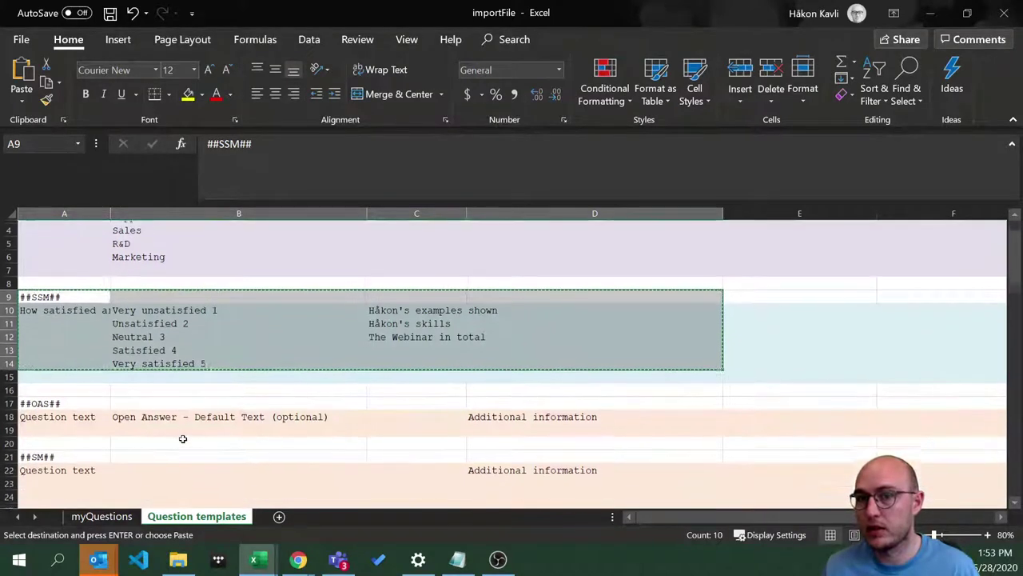
scroll(182, 439, "down", 3)
left_click(43, 453)
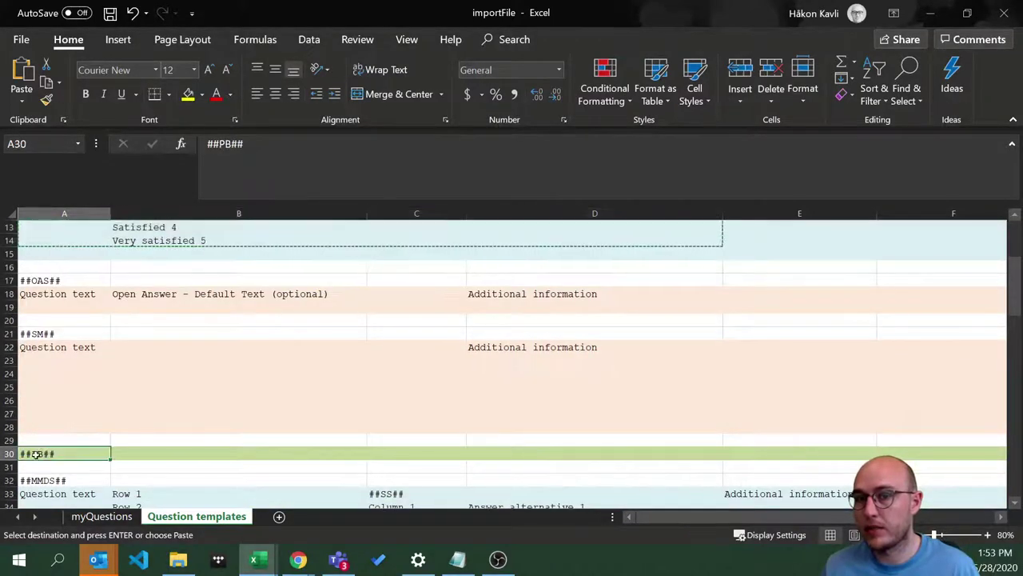
key("ctrl+c")
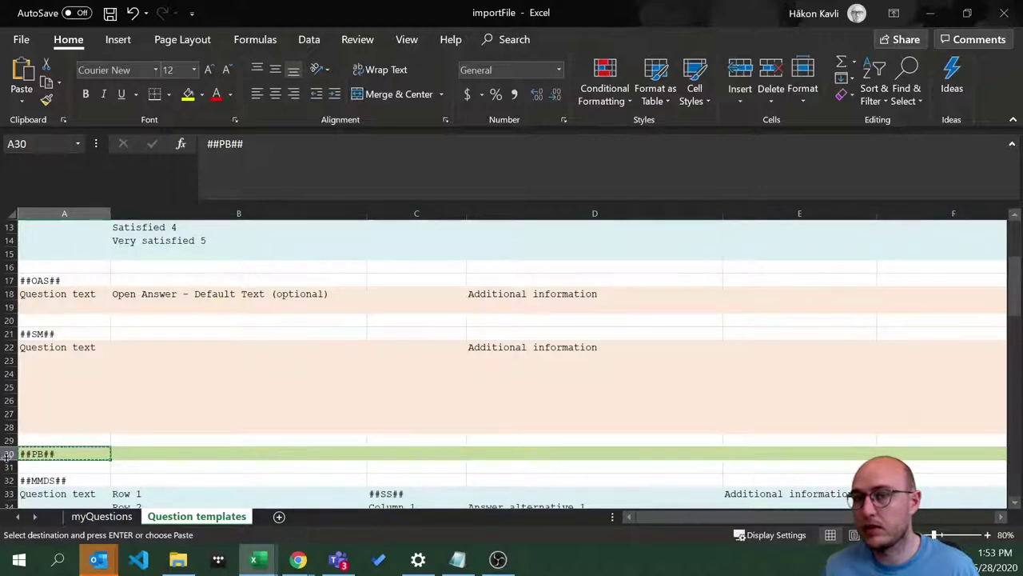
left_click(7, 453)
scroll(90, 416, "up", 3)
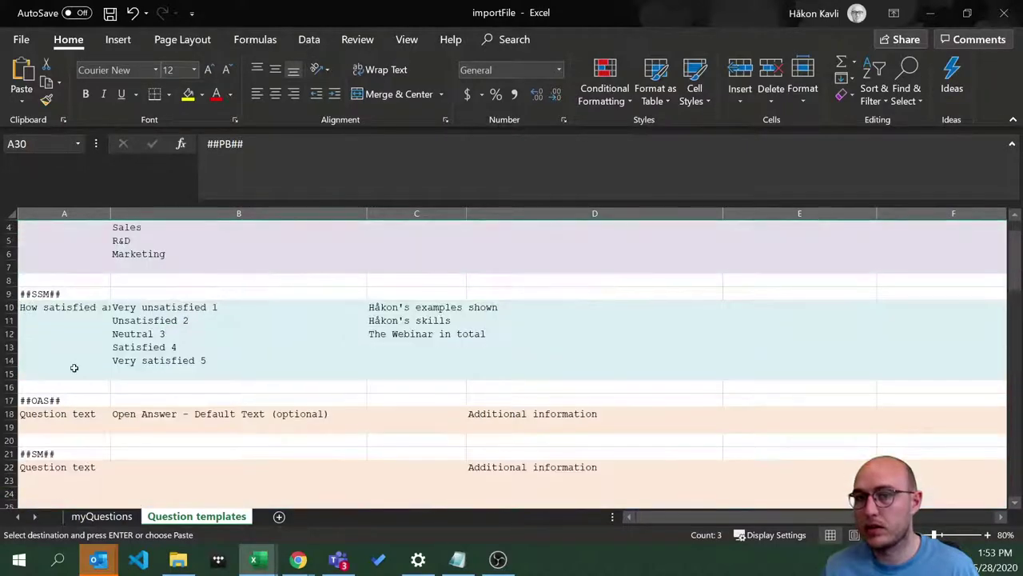
scroll(83, 369, "up", 1)
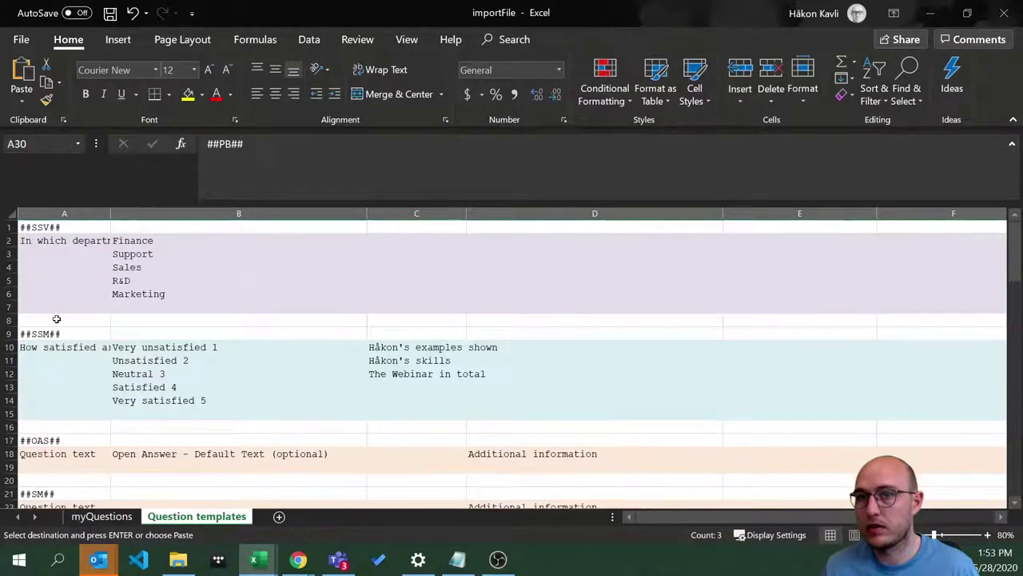
left_click(8, 319)
right_click(9, 320)
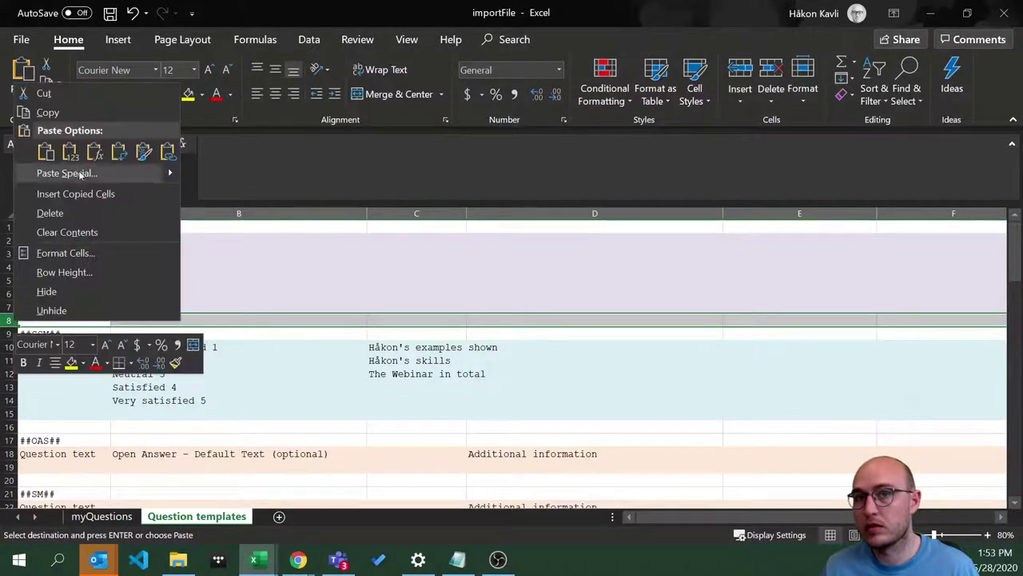
left_click(88, 193)
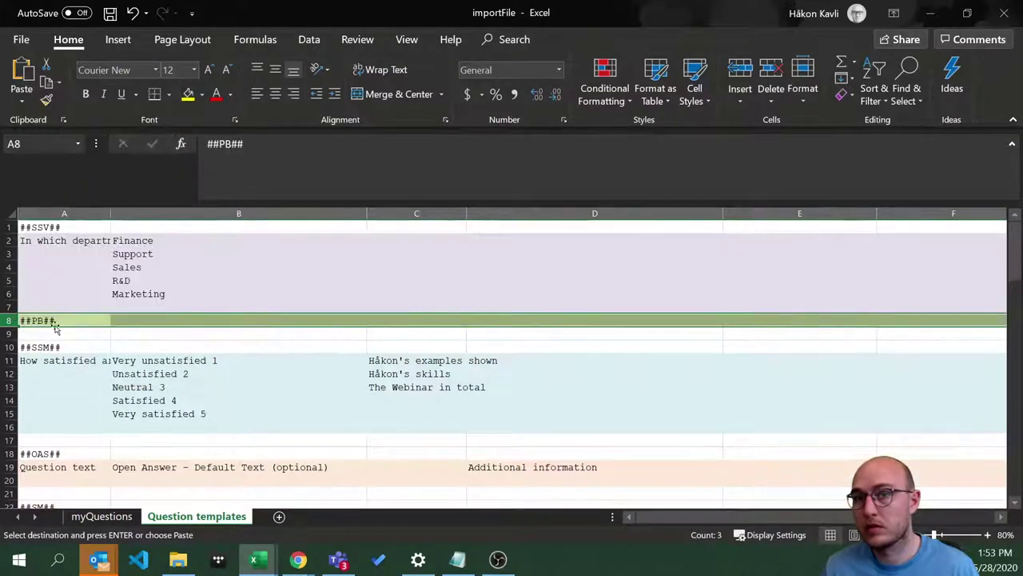
- Paste the page break into row 17 below the SSM question, and copy rows 8 to 17
left_click(9, 440)
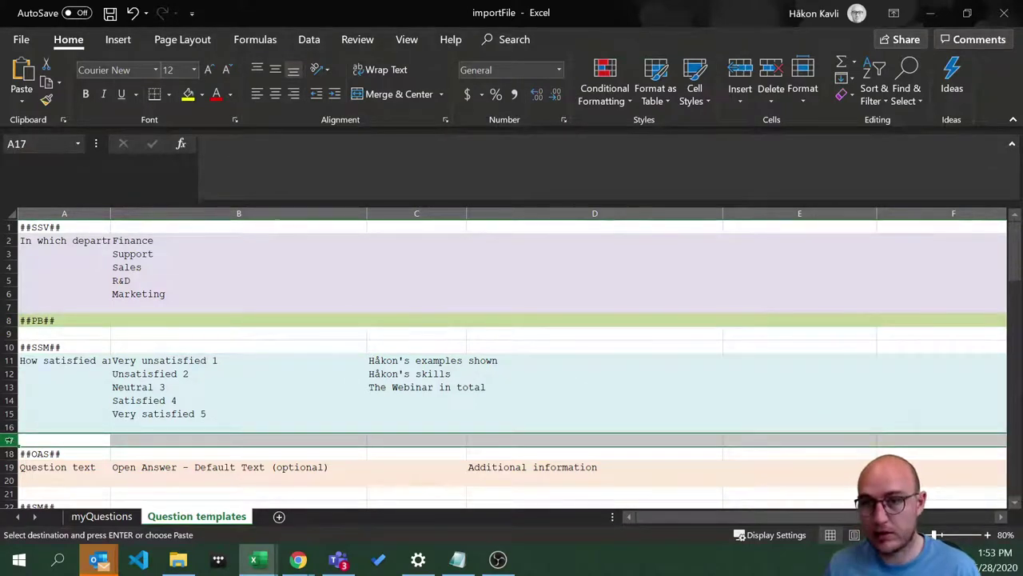
key("ctrl+v")
left_click_drag(10, 320, 12, 441)
right_click(153, 402)
left_click(187, 193)
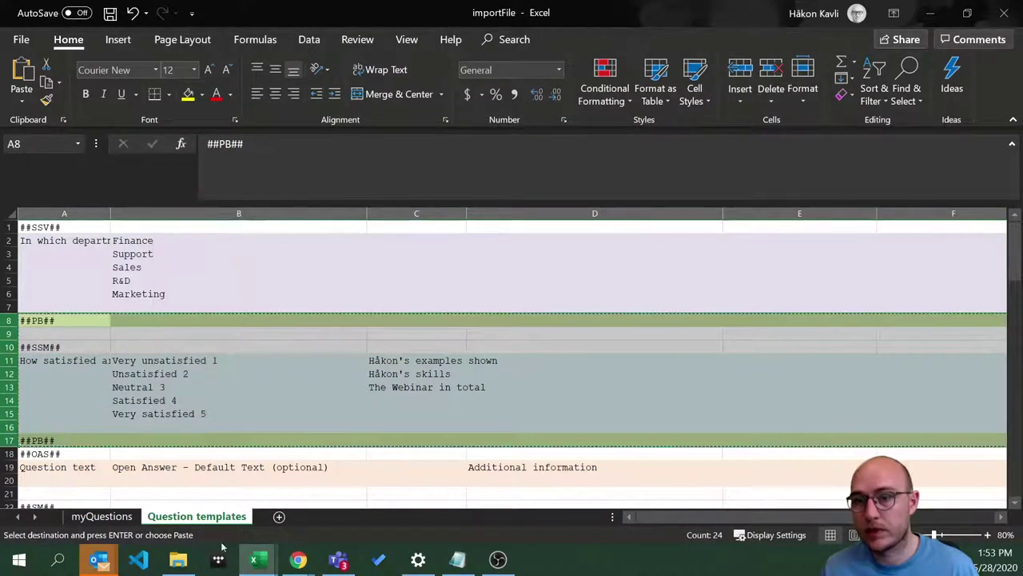
- Switch to the Questback Designer in Chrome and start importing questions from a file, with the page zoomed to 100%
mouse_move(280, 564)
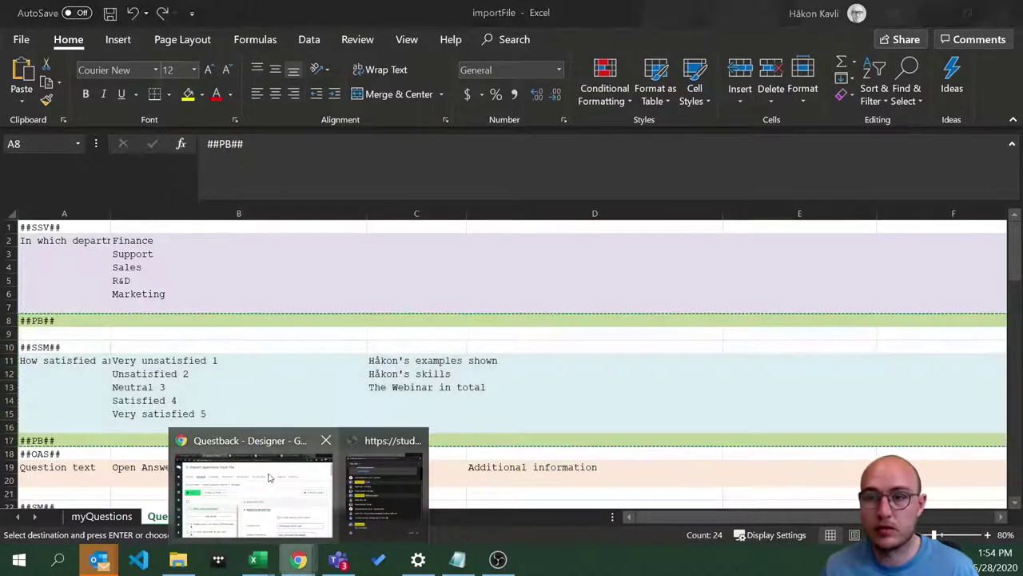
left_click(264, 504)
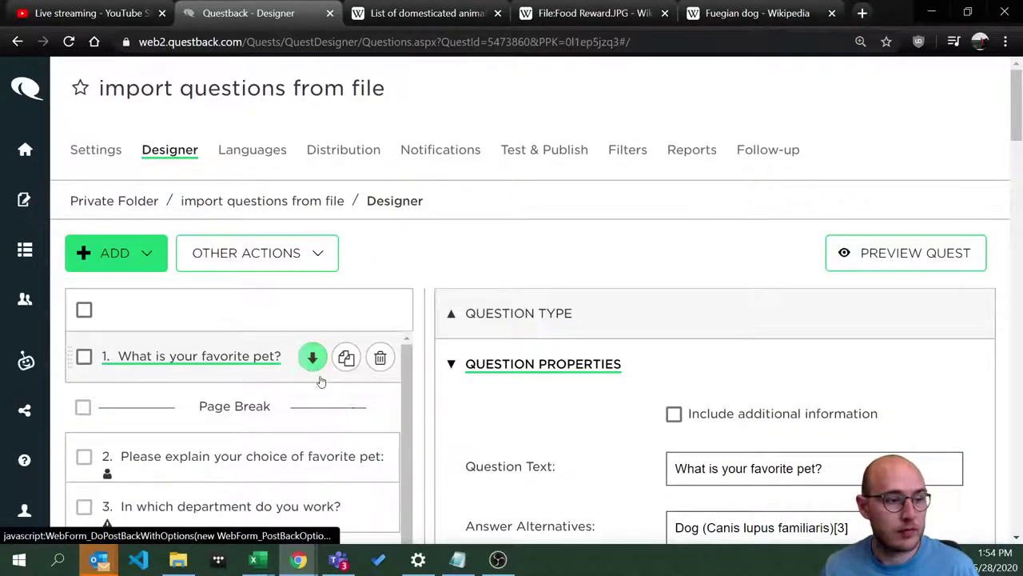
left_click(143, 253)
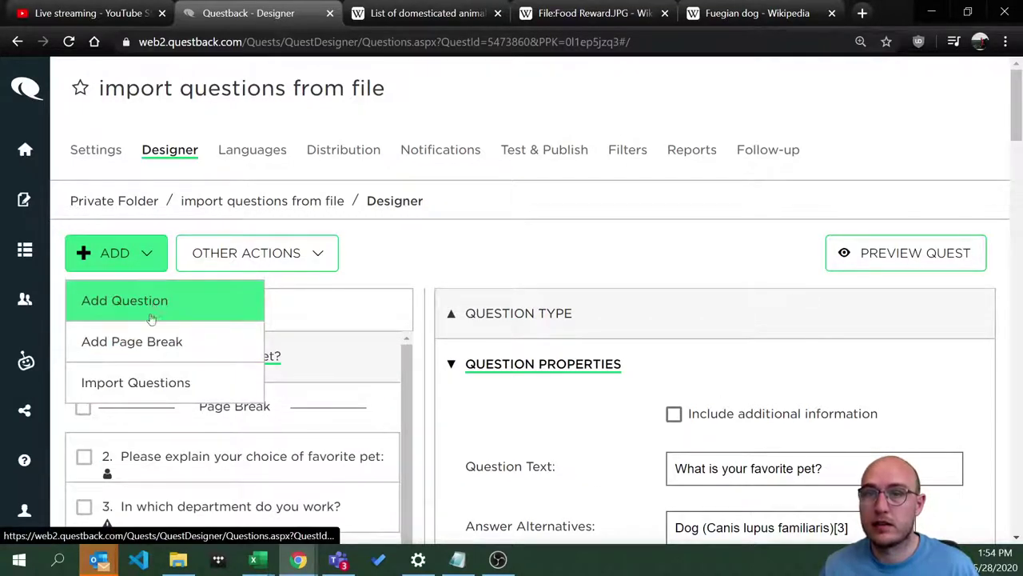
left_click(137, 382)
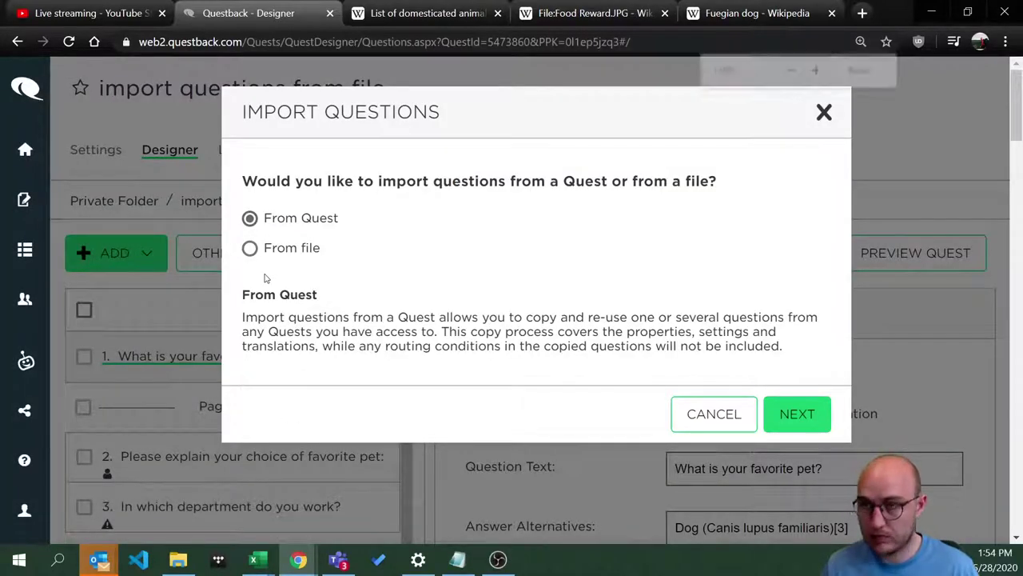
key("ctrl+minus")
key("ctrl+minus")
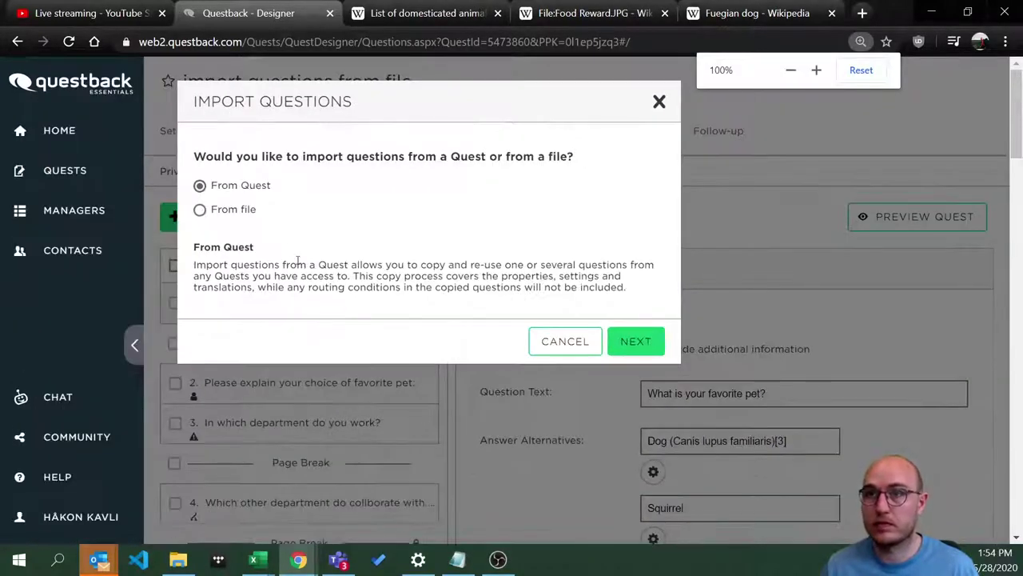
left_click(201, 210)
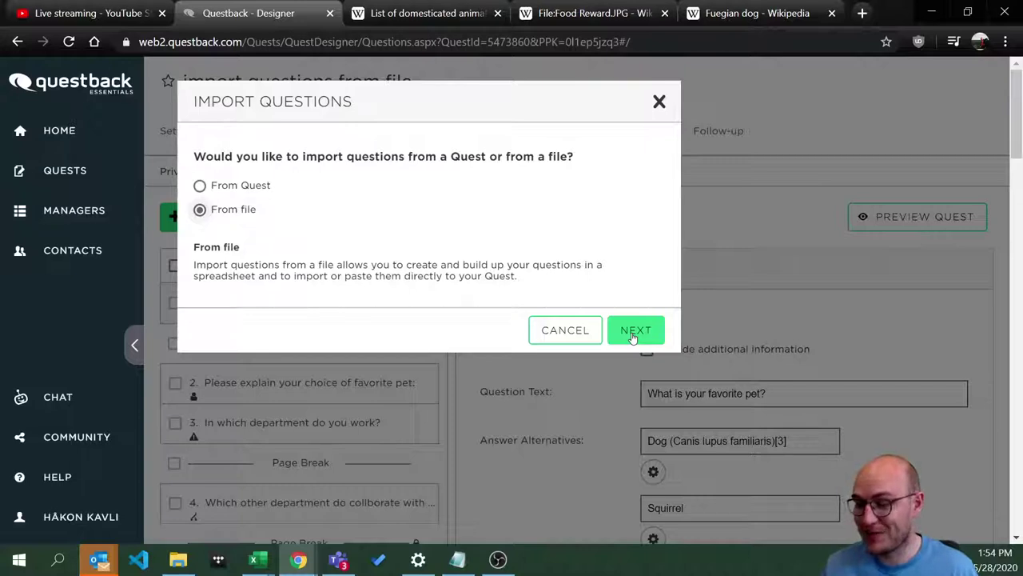
left_click(633, 337)
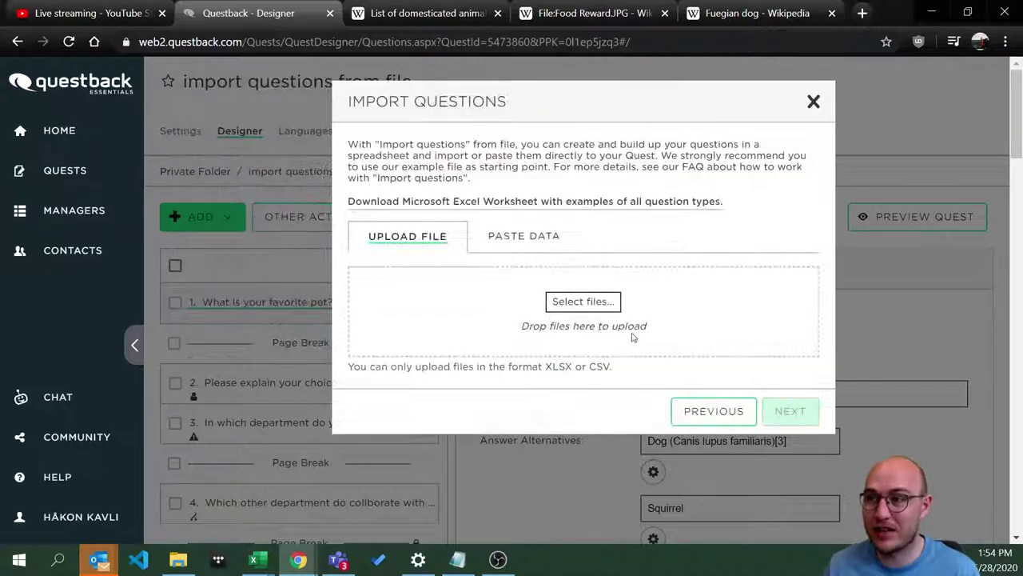
- Paste the copied Excel rows as the import data and proceed to the preview of the page breaks and SSM question
left_click(533, 244)
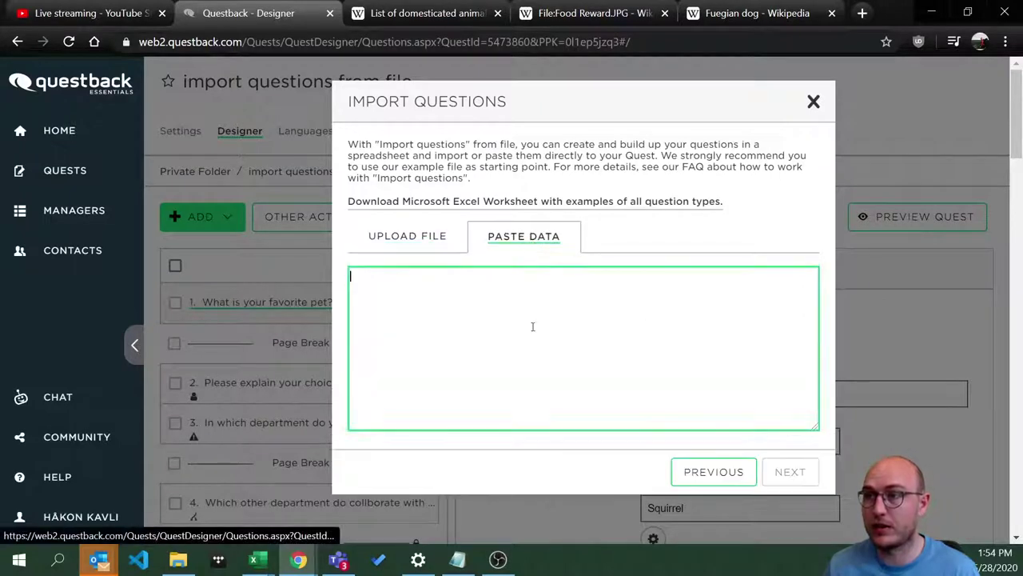
left_click(532, 325)
key("ctrl+v")
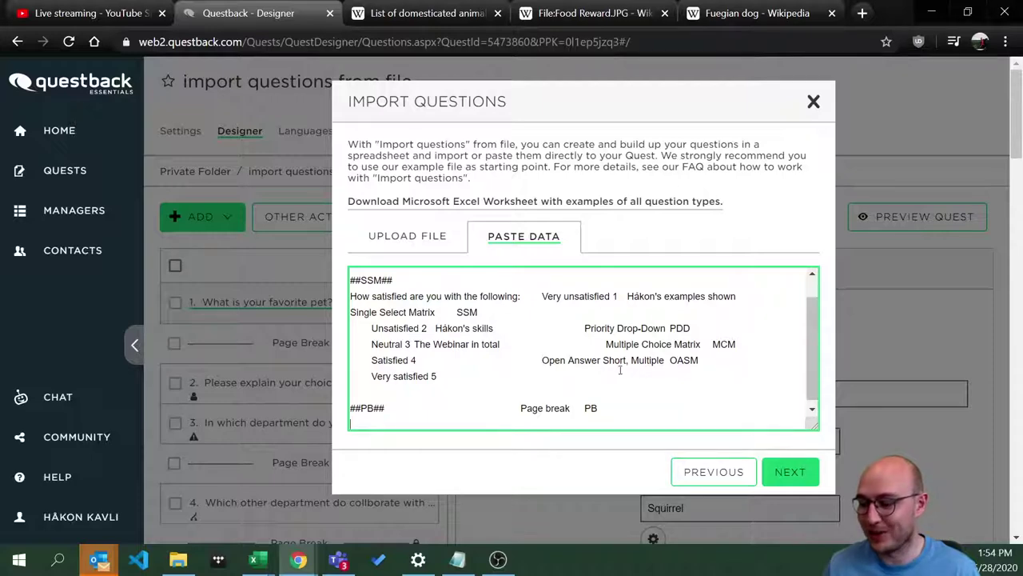
left_click(789, 473)
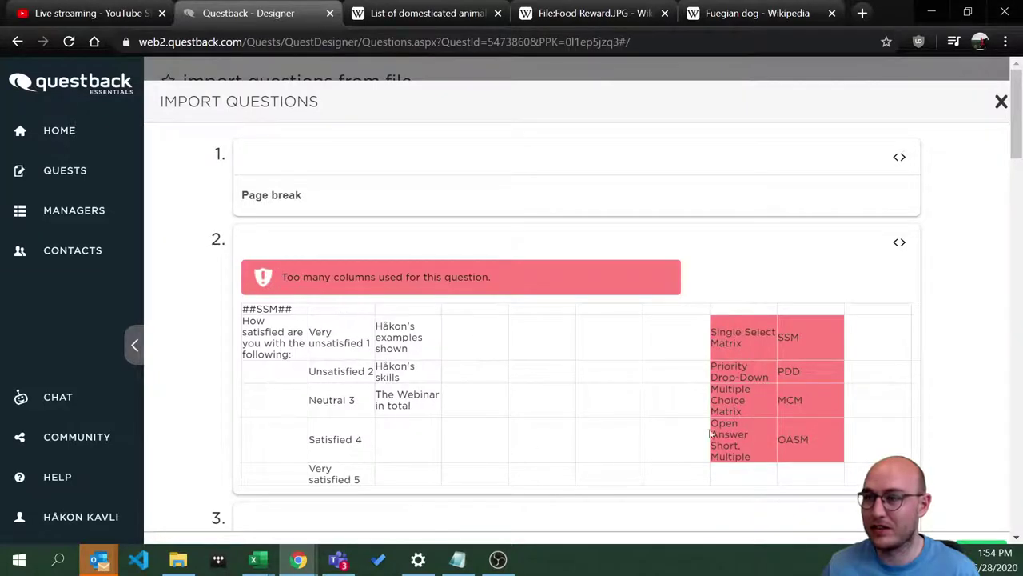
scroll(520, 400, "down", 1)
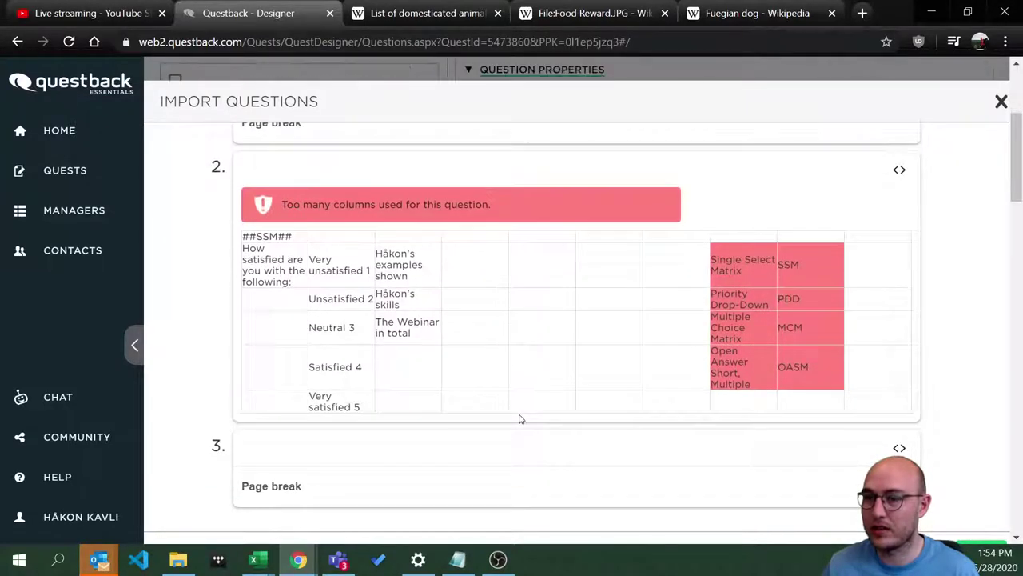
scroll(480, 432, "up", 1)
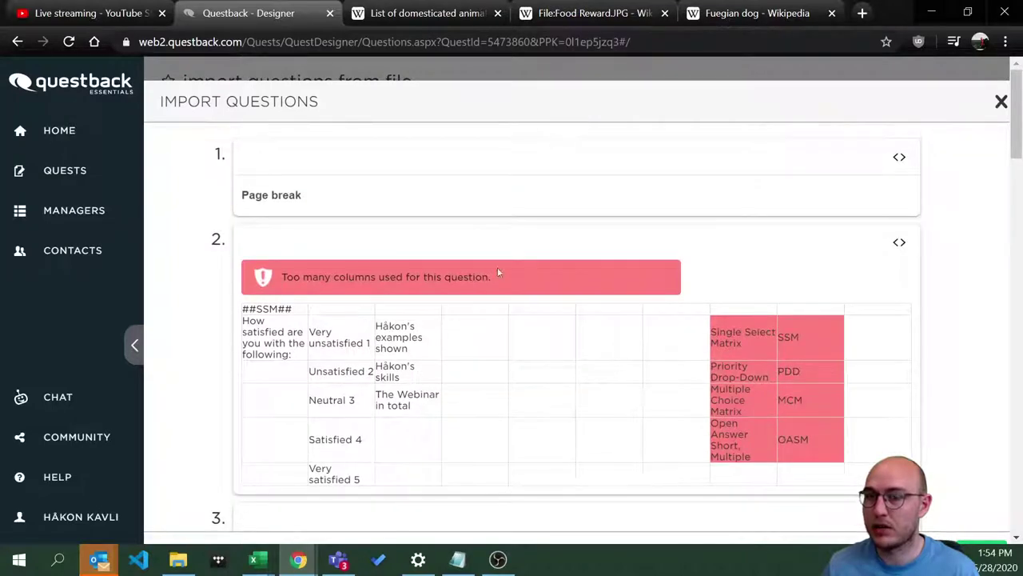
- Switch to the importFile workbook in Excel and copy only cells A8 to D17, covering both page breaks and the SSM question
mouse_move(257, 560)
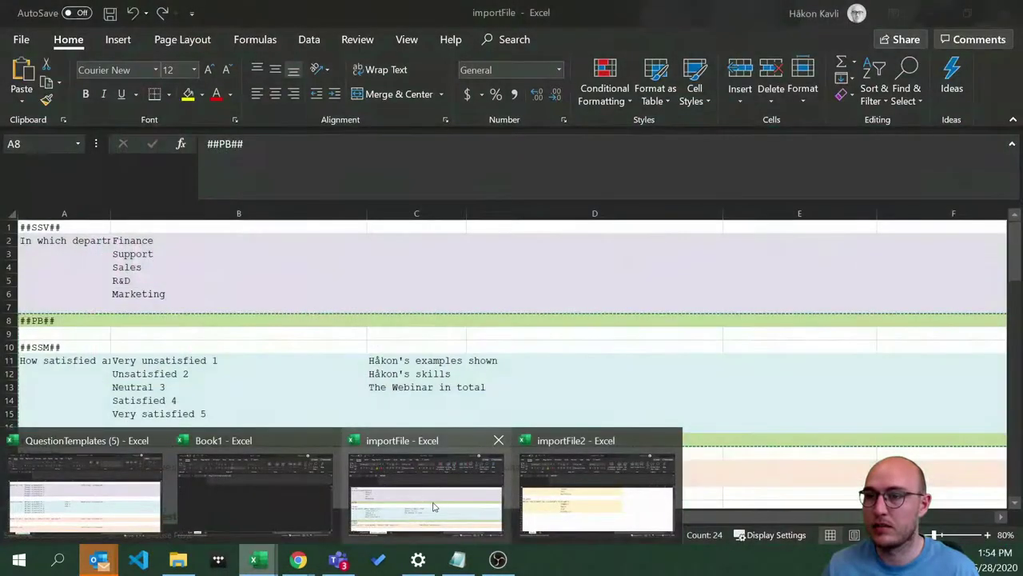
mouse_move(551, 508)
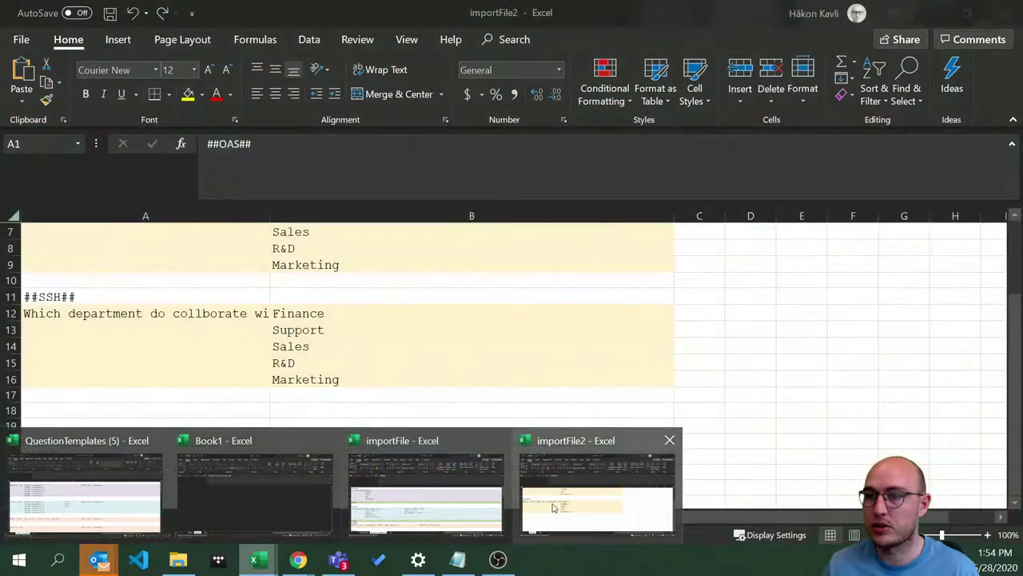
left_click(418, 506)
scroll(342, 372, "down", 1)
scroll(359, 381, "up", 1)
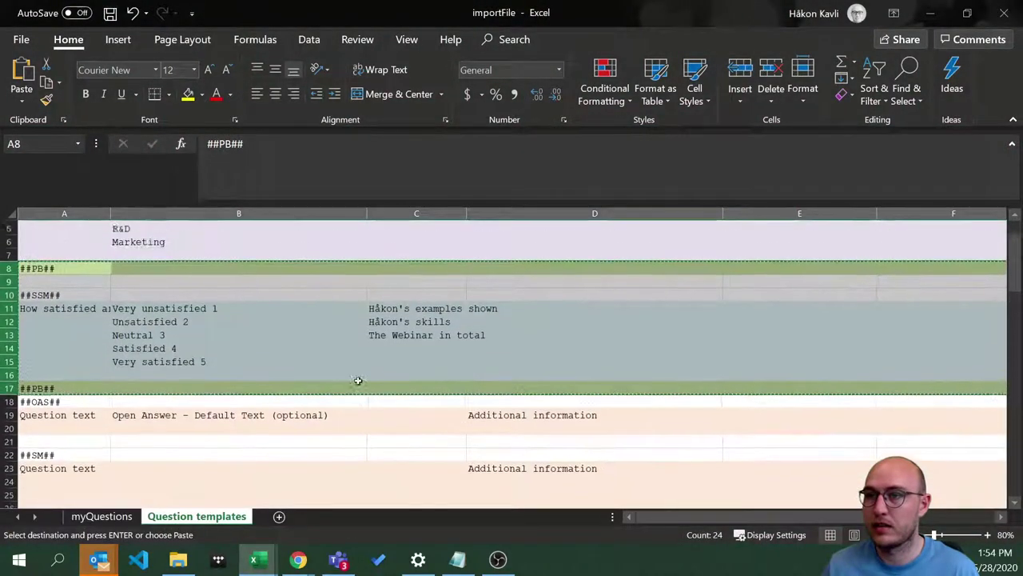
scroll(358, 381, "up", 2)
left_click(232, 374)
left_click_drag(104, 321, 576, 439)
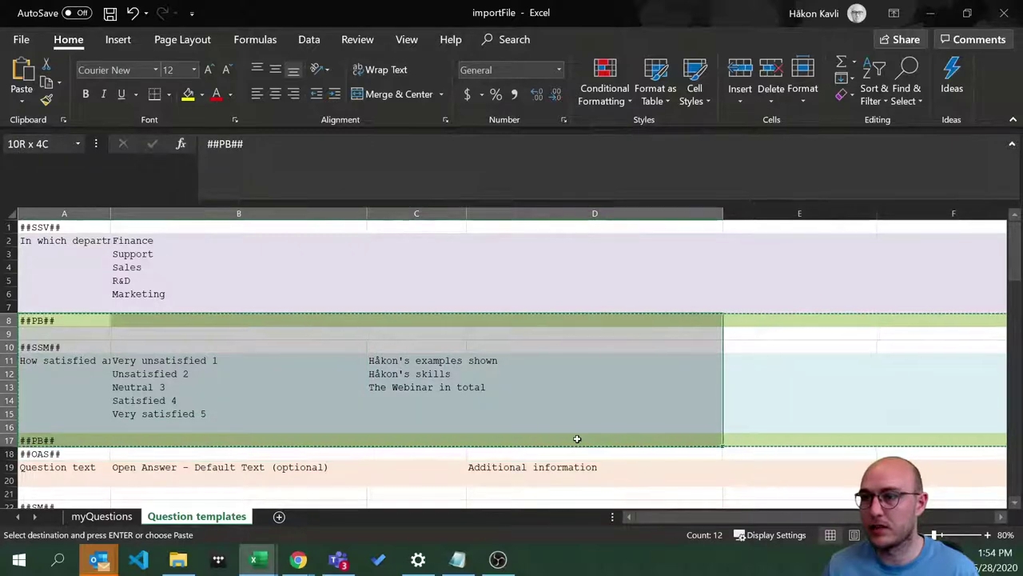
right_click(576, 439)
left_click(628, 111)
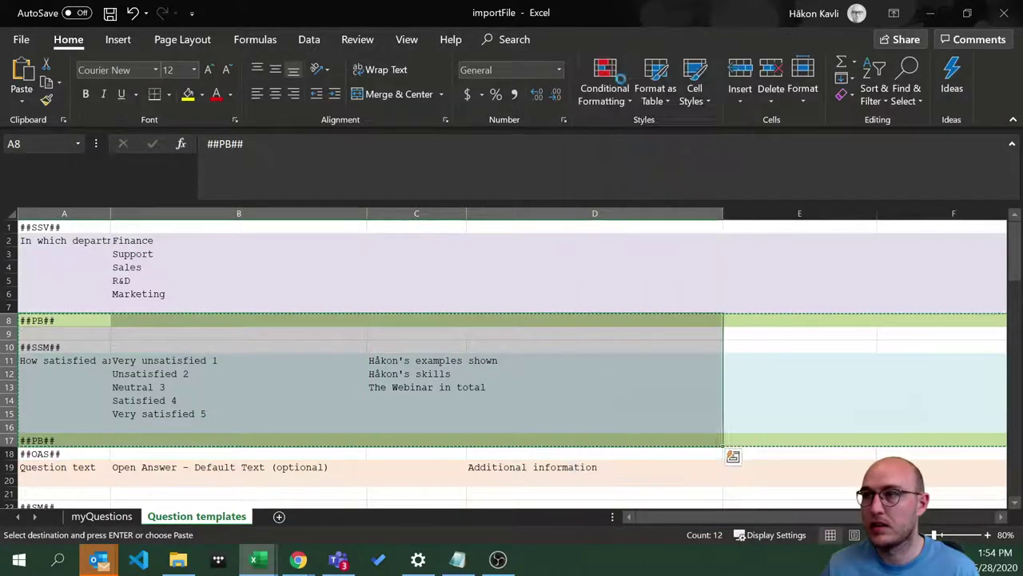
left_click_drag(689, 515, 772, 509)
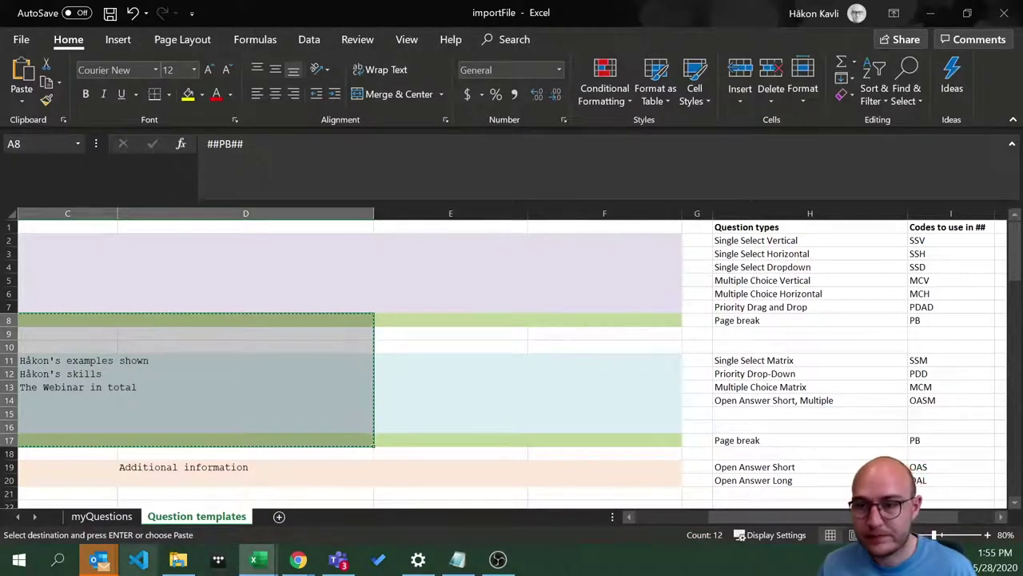
- Switch back to the Questback import preview in Chrome and examine the source columns flagged for the SSM question
left_click(297, 560)
left_click(216, 516)
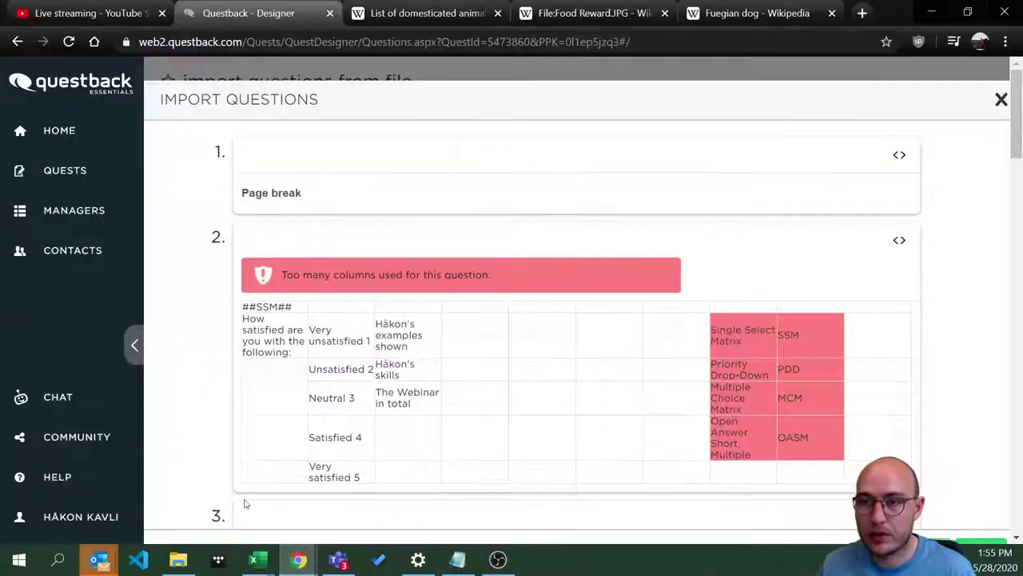
scroll(918, 424, "down", 1)
left_click(899, 167)
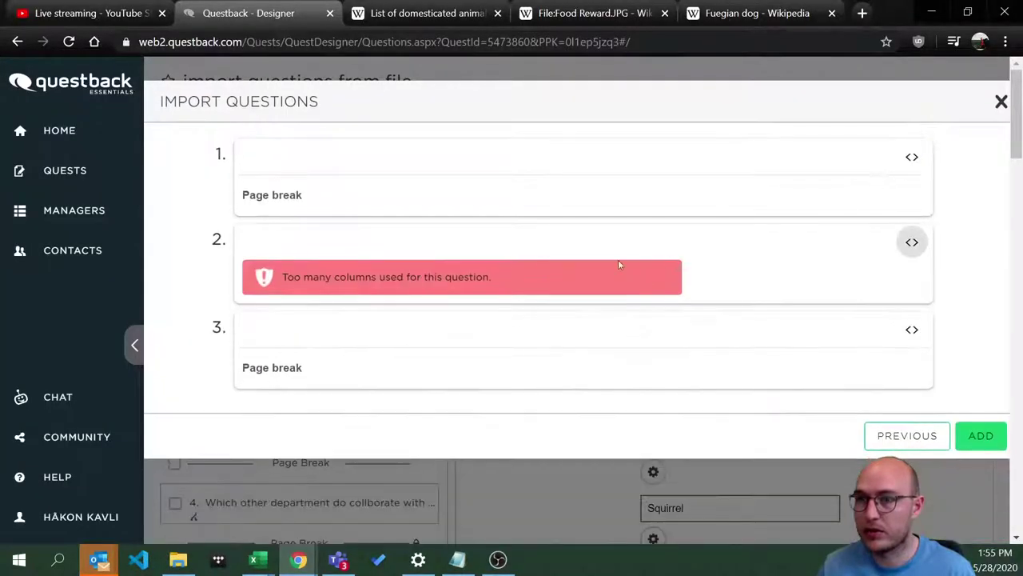
left_click(911, 241)
scroll(968, 498, "down", 1)
scroll(408, 345, "down", 1)
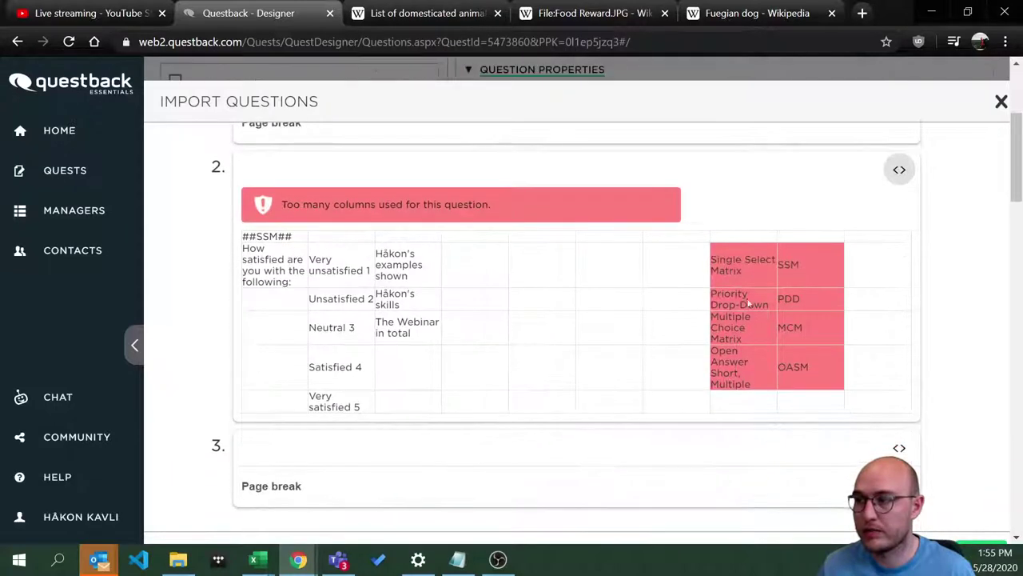
scroll(508, 385, "down", 1)
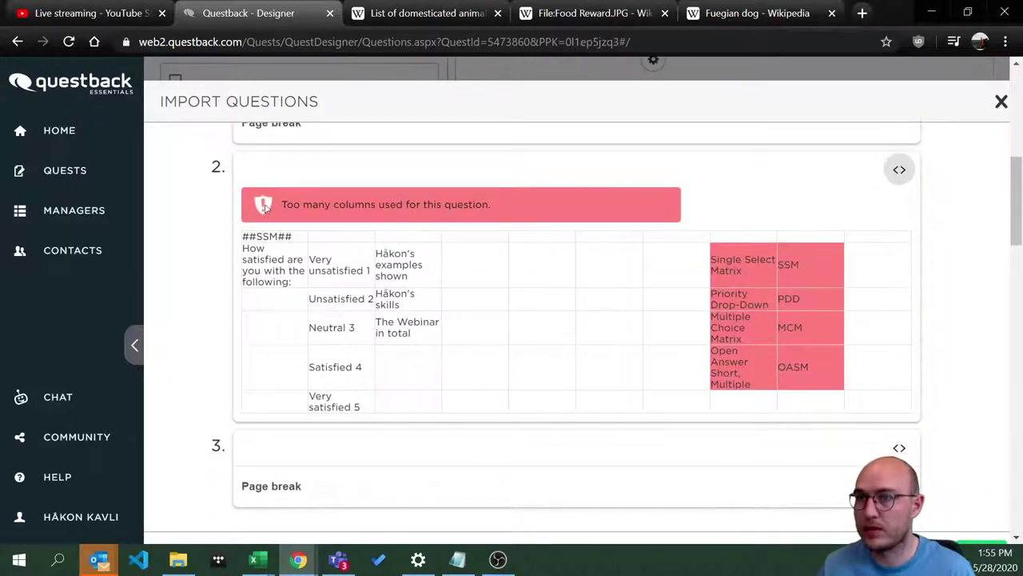
left_click(1014, 296)
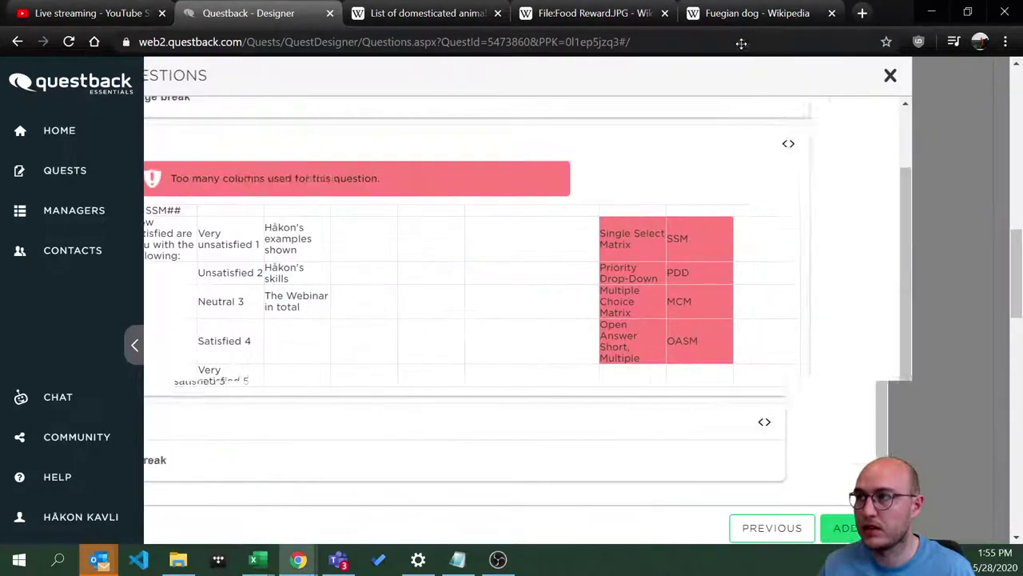
- Return to the import data, replace all of it with the copied A8 to D17 range, and proceed to the preview
left_click(755, 529)
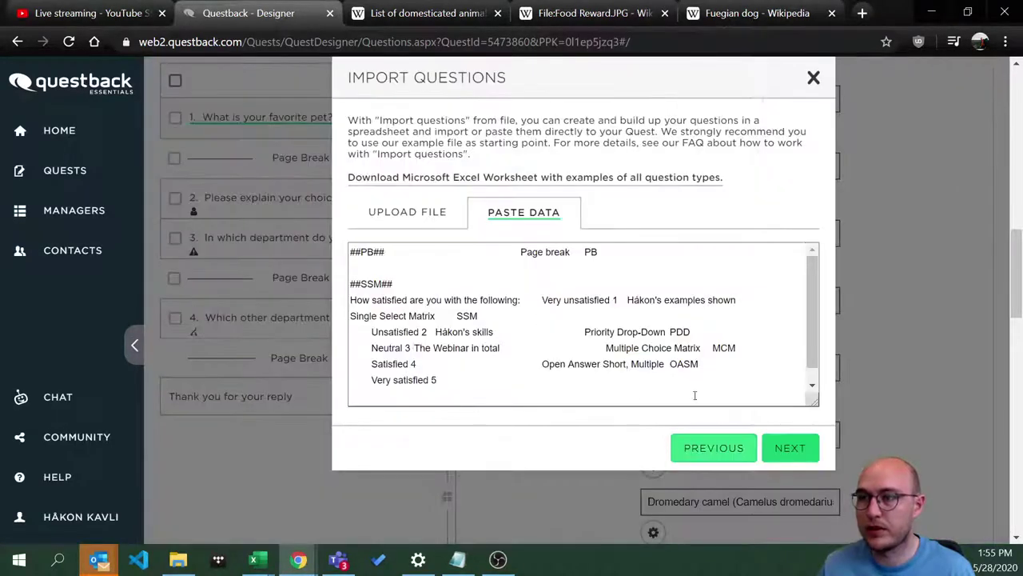
left_click(763, 389)
key("ctrl+a")
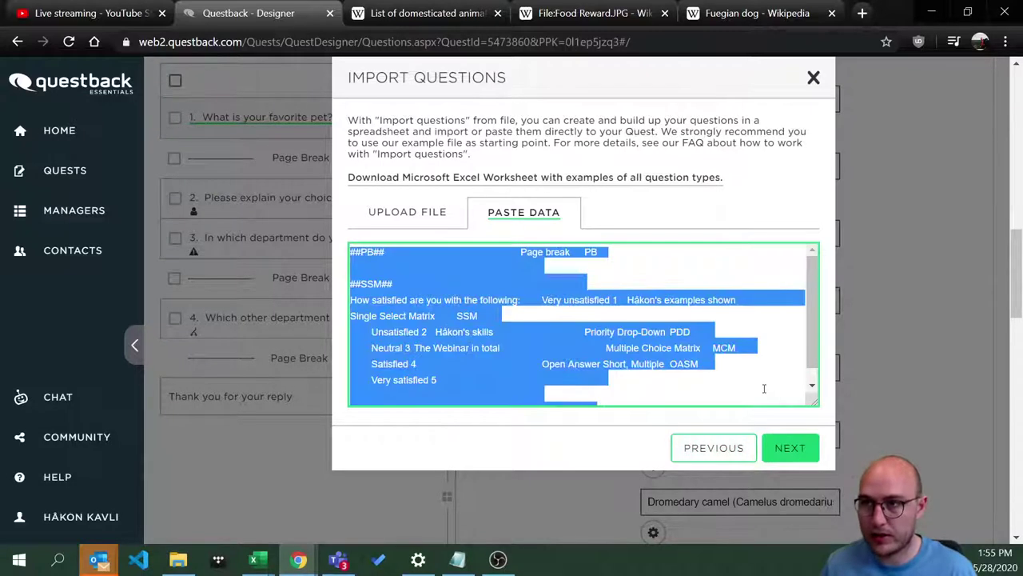
key("BackSpace")
key("ctrl+v")
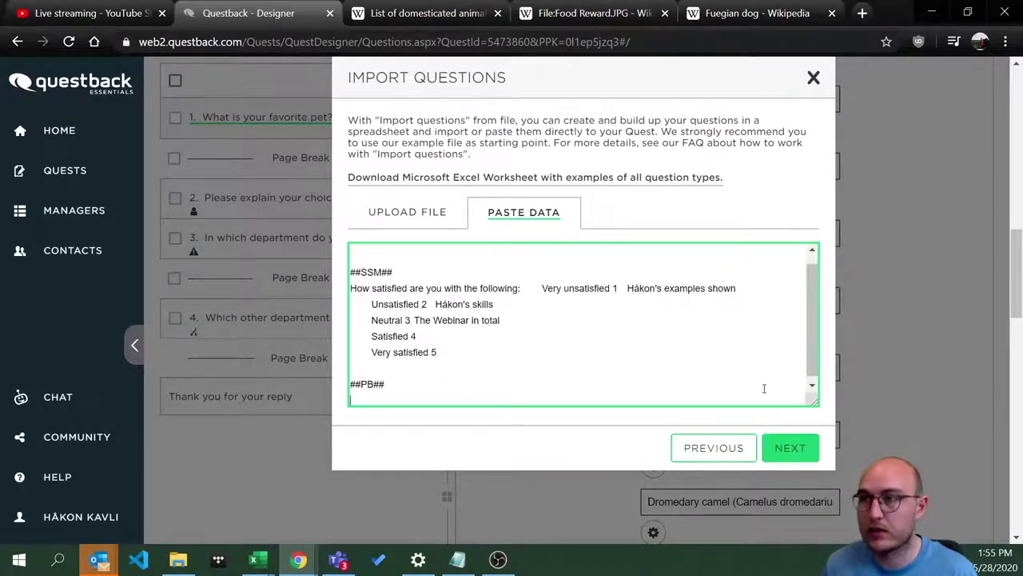
left_click(799, 446)
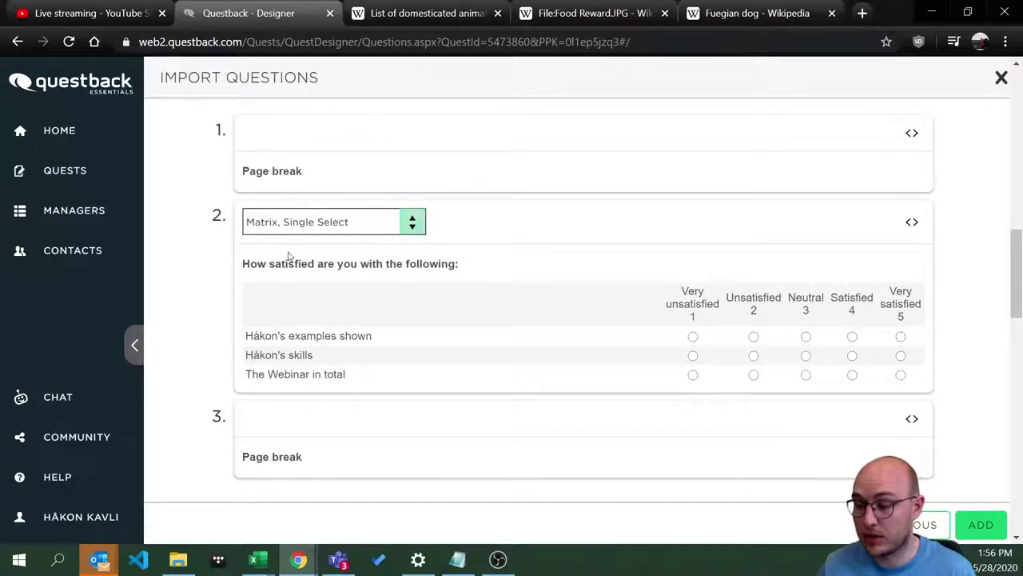
- Keep question 2 as Matrix, Single Select and add the previewed page breaks and question to the quest
left_click(299, 225)
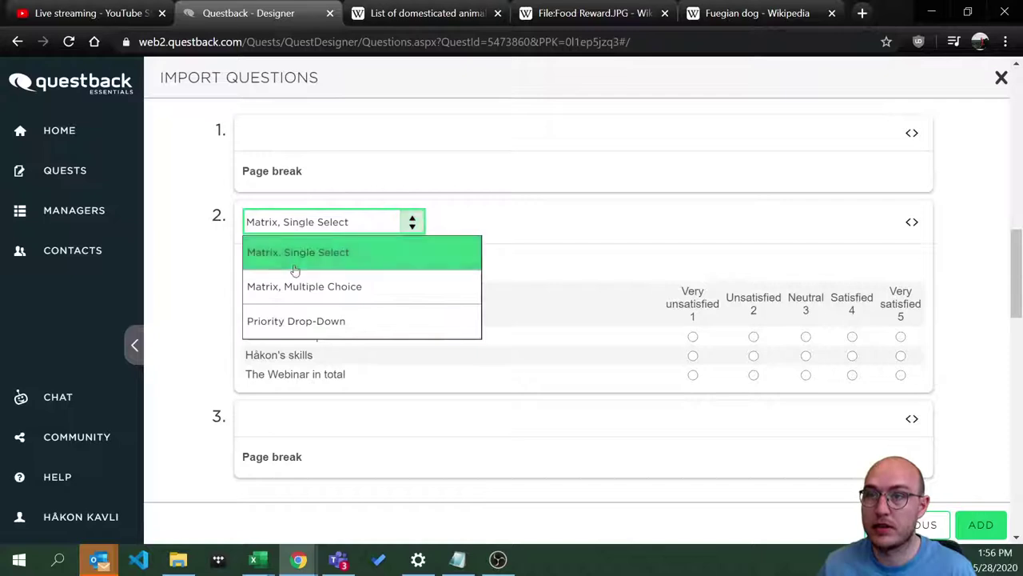
left_click(296, 261)
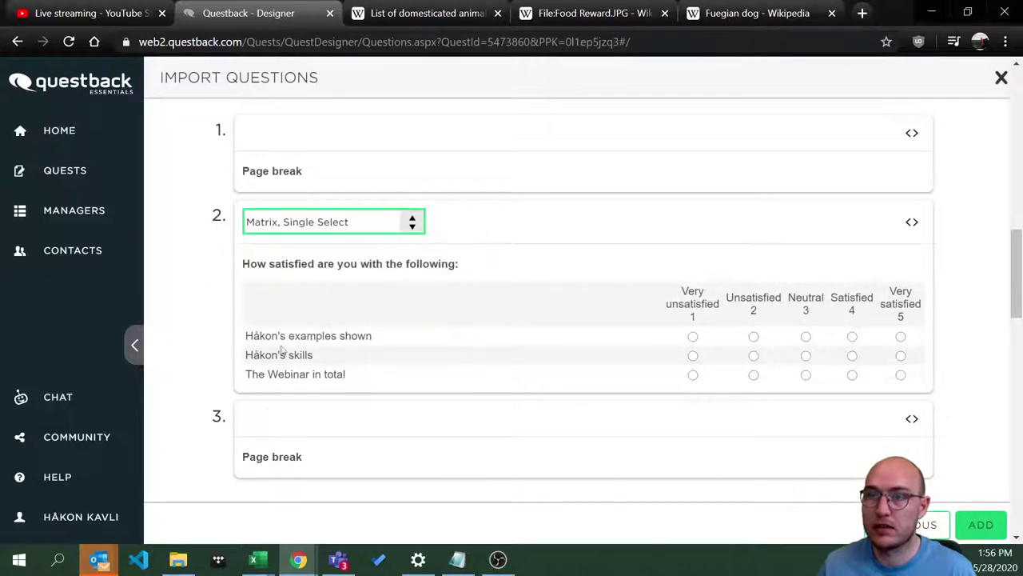
left_click(293, 222)
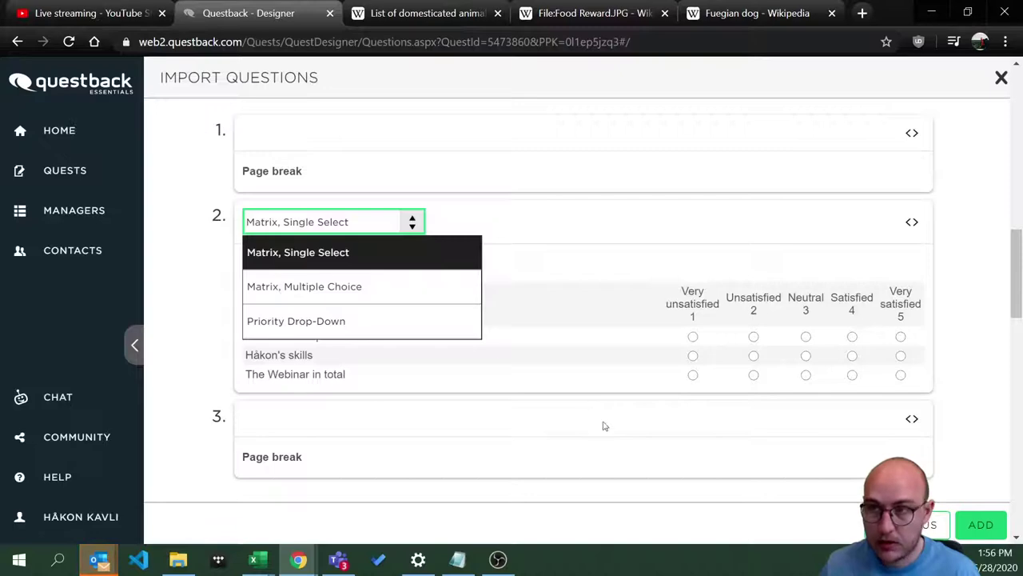
left_click(996, 532)
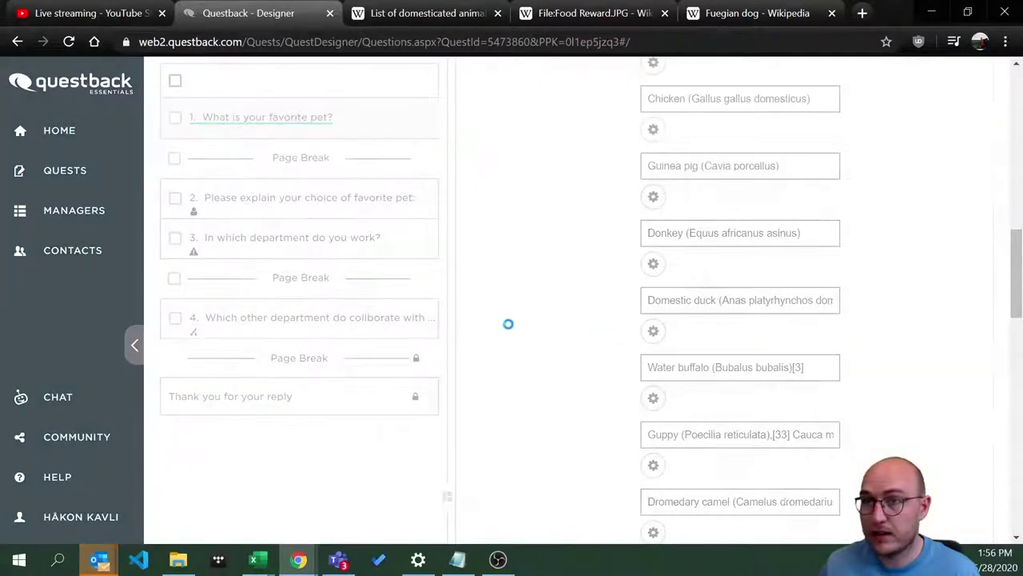
- Open the properties of the imported question 5, "How satisfied are you with the following:"
scroll(339, 298, "down", 1)
scroll(339, 298, "down", 2)
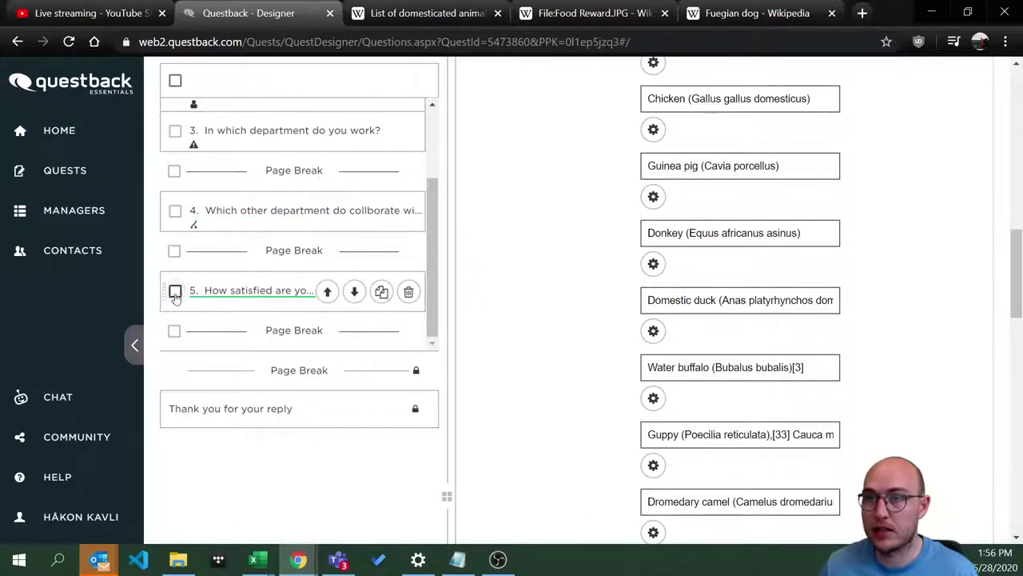
left_click(241, 297)
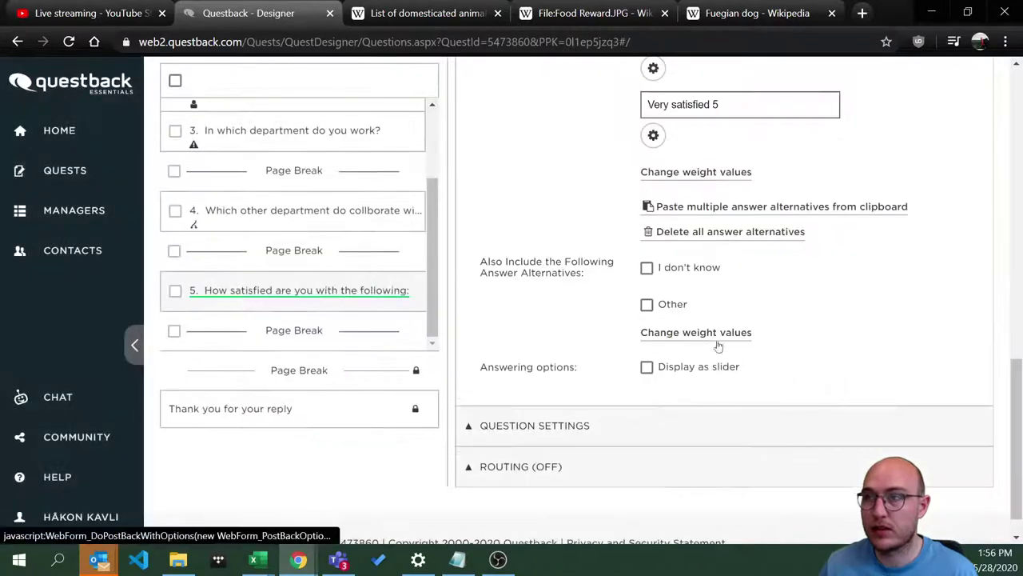
scroll(689, 348, "up", 10)
scroll(689, 347, "up", 2)
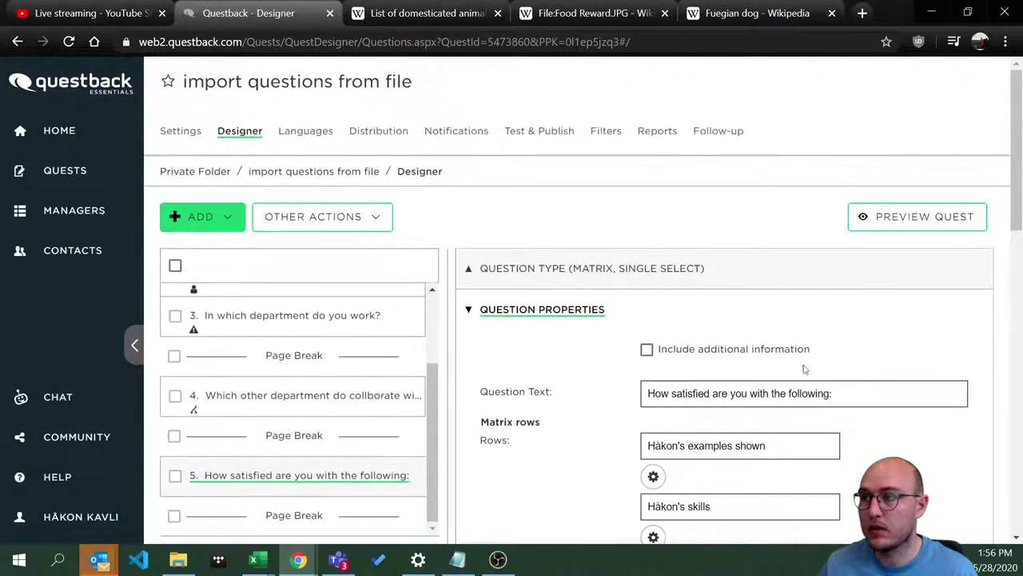
- Change the question text to "How satisfied are you with the following parts of todays webinar:" and save the question
left_click(851, 390)
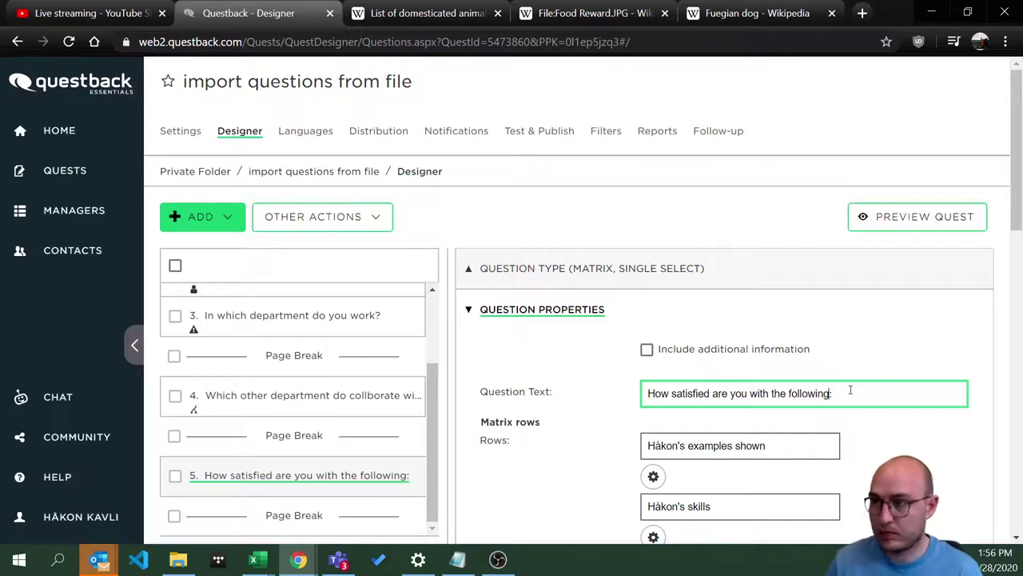
key("BackSpace")
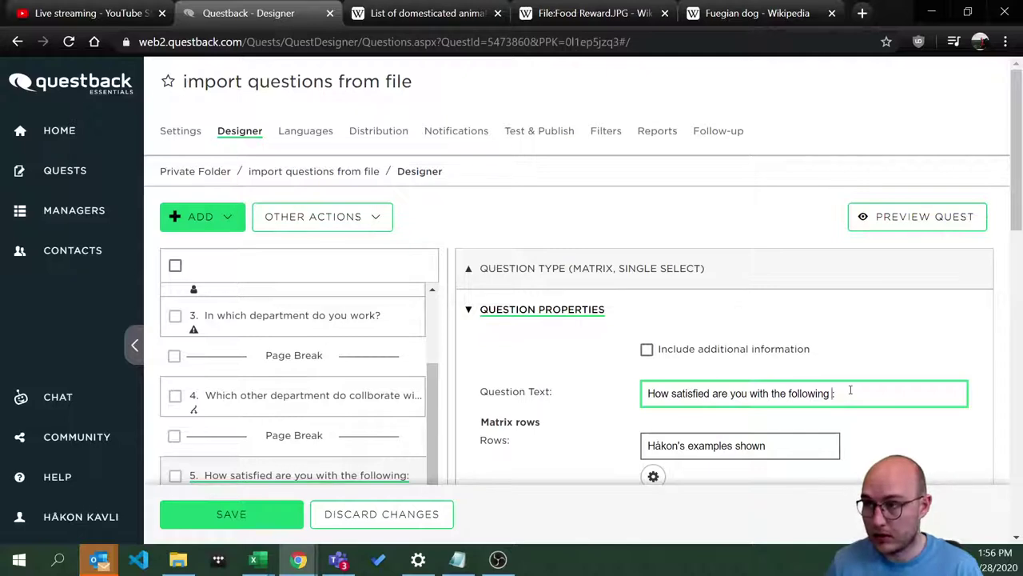
type("par")
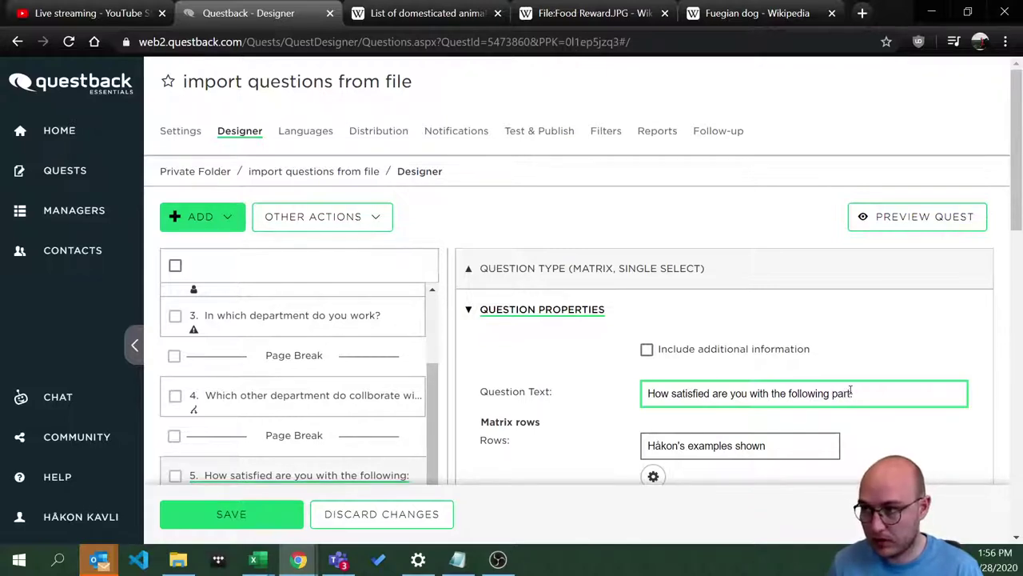
type("ts:")
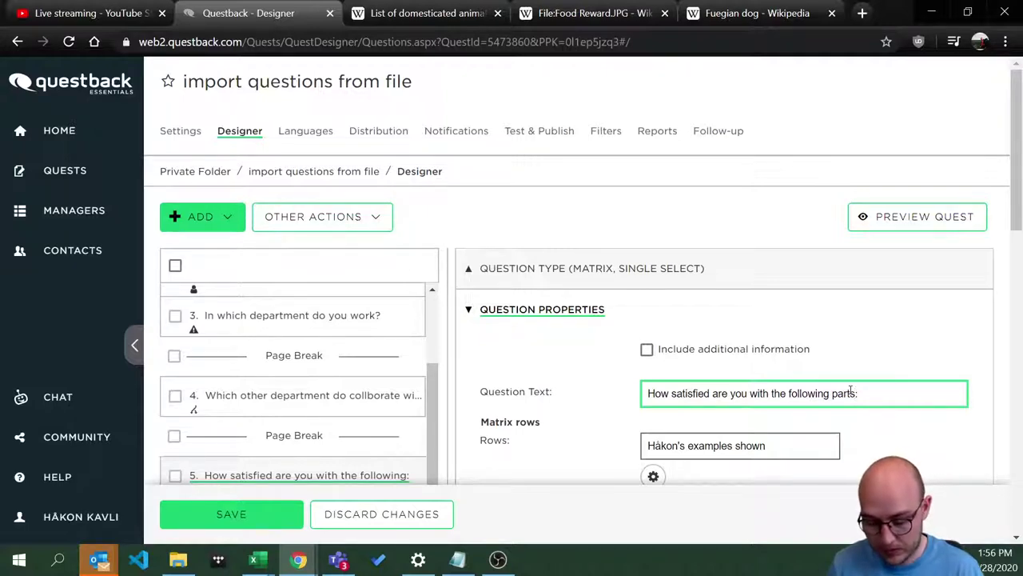
type("of today")
type("s weba")
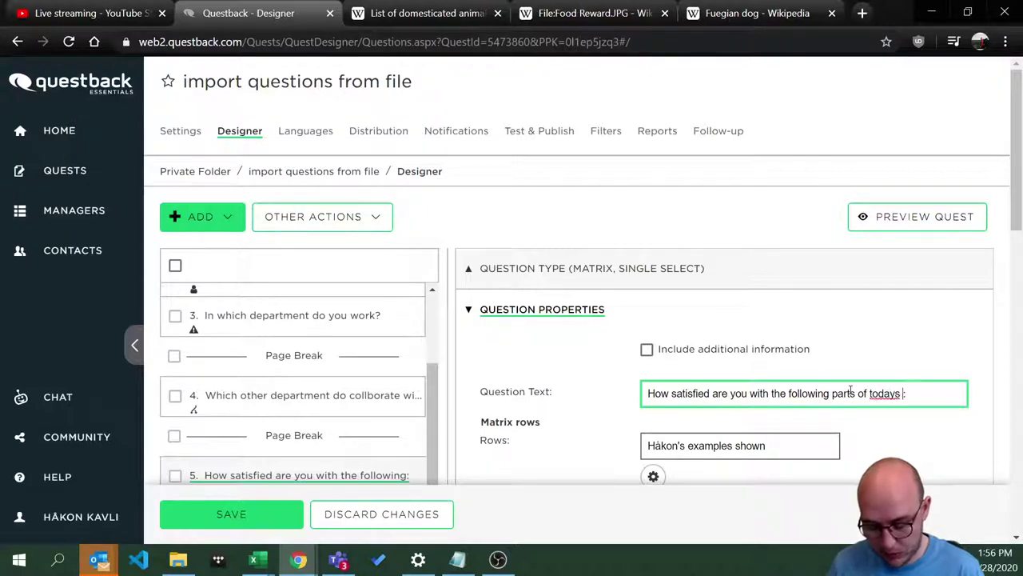
key("BackSpace")
type("binar")
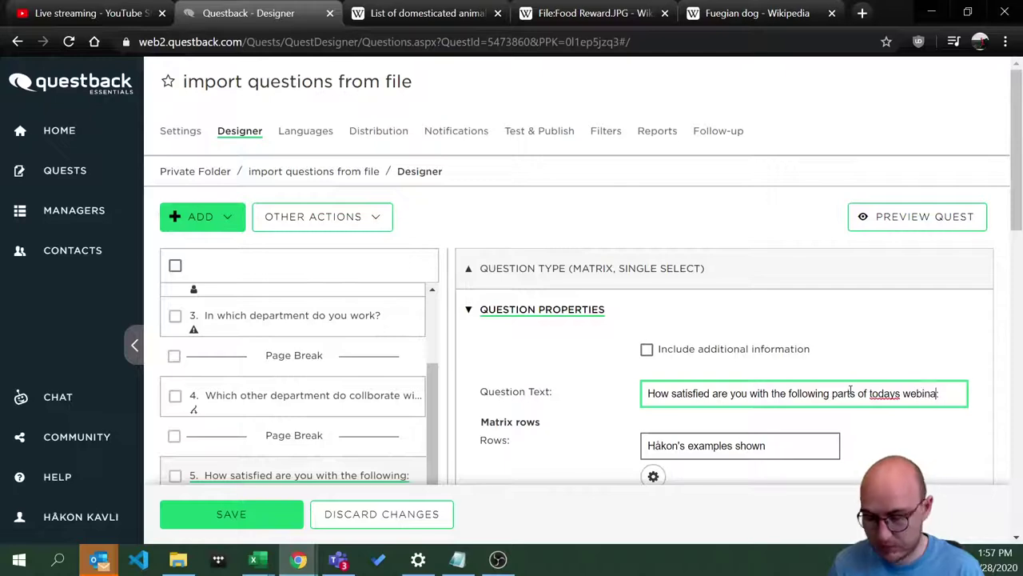
scroll(765, 341, "down", 2)
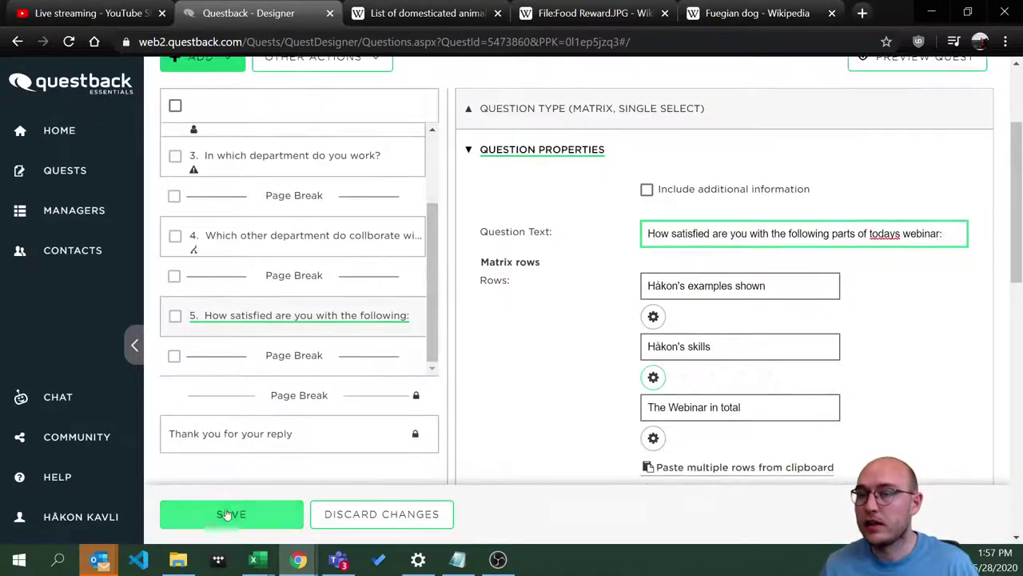
left_click(227, 513)
- Display the matrix question as a slider, with its starting position selected by default and set to Neutral 3
scroll(744, 439, "down", 8)
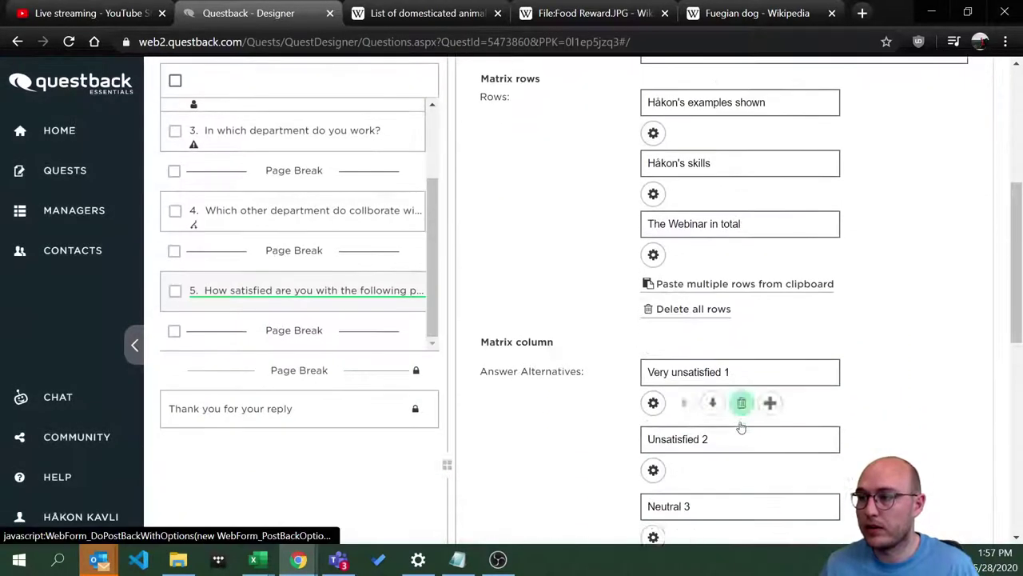
scroll(744, 447, "down", 1)
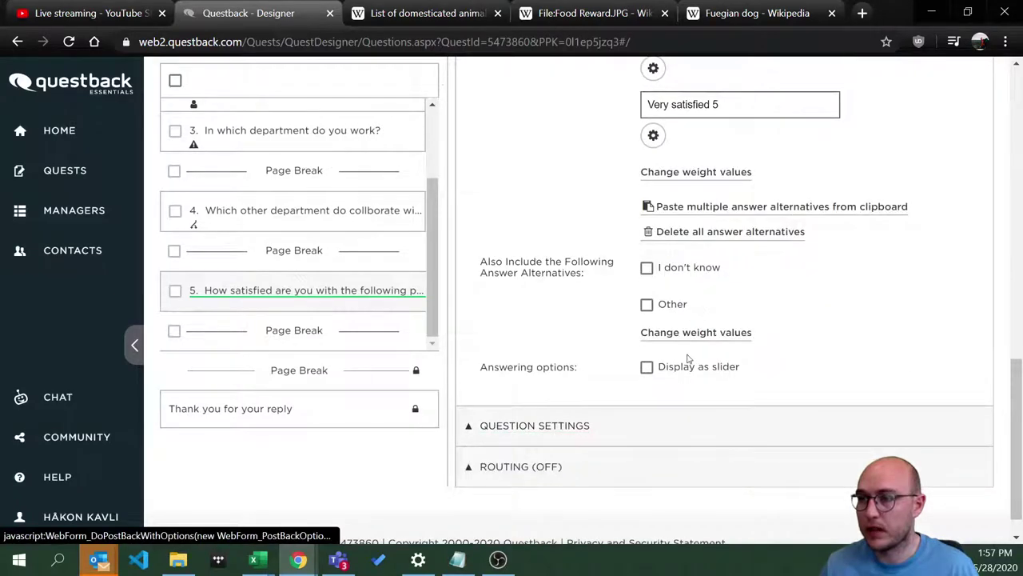
left_click(690, 366)
scroll(743, 386, "down", 2)
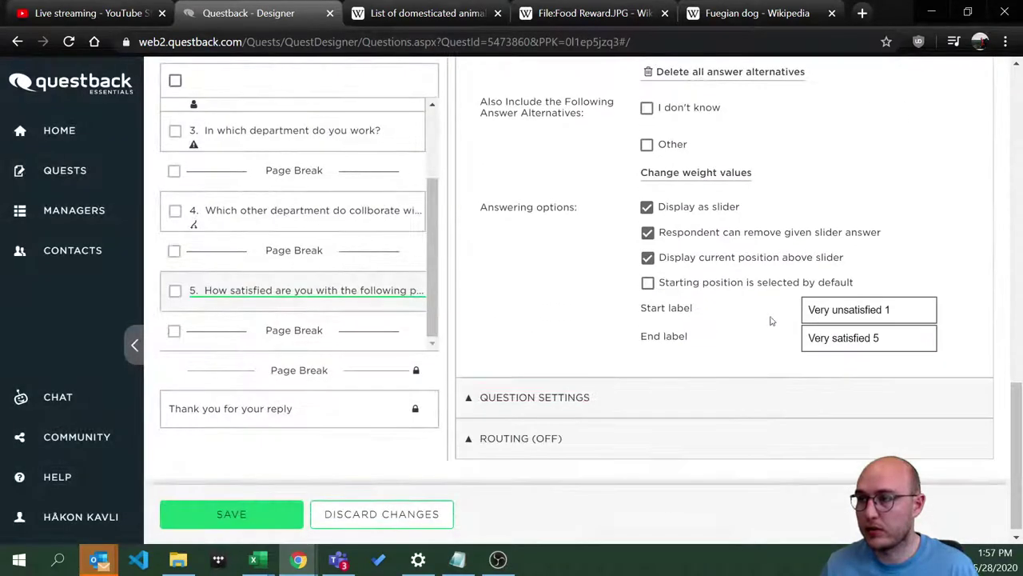
left_click(648, 283)
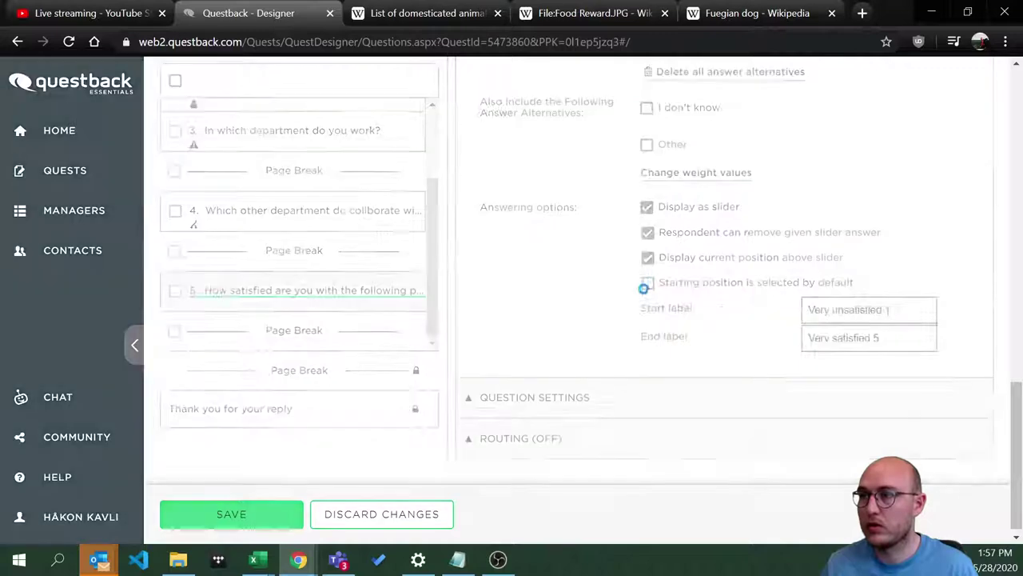
left_click(872, 316)
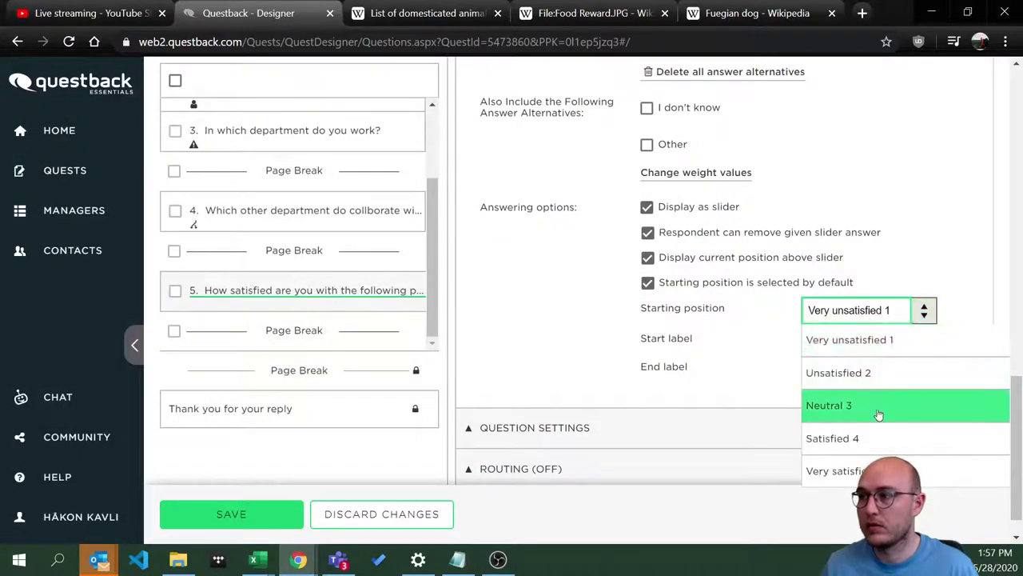
left_click(760, 403)
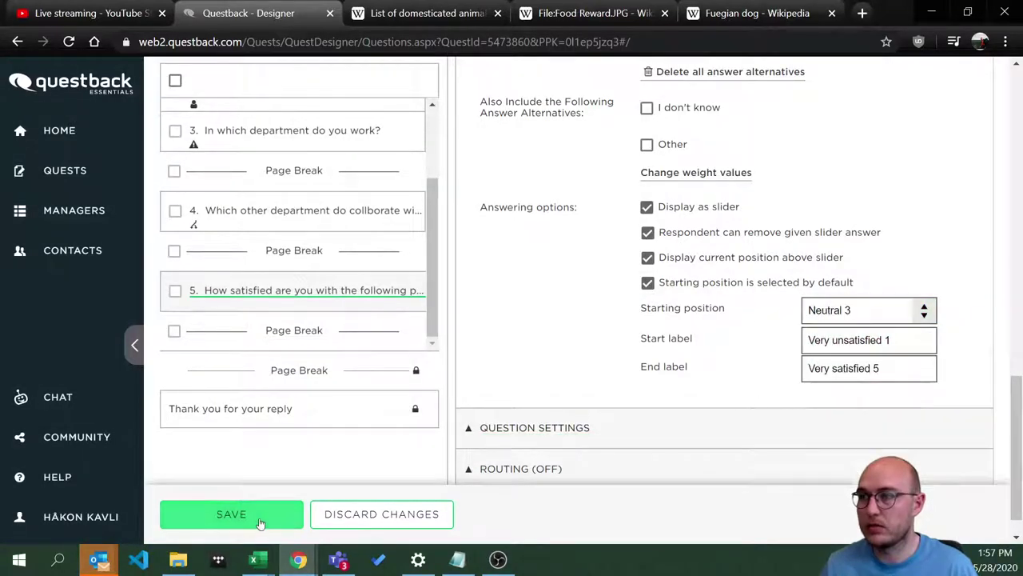
- Save the question's slider settings and start a test run of the quest in a maximized window
left_click(263, 521)
scroll(653, 431, "up", 10)
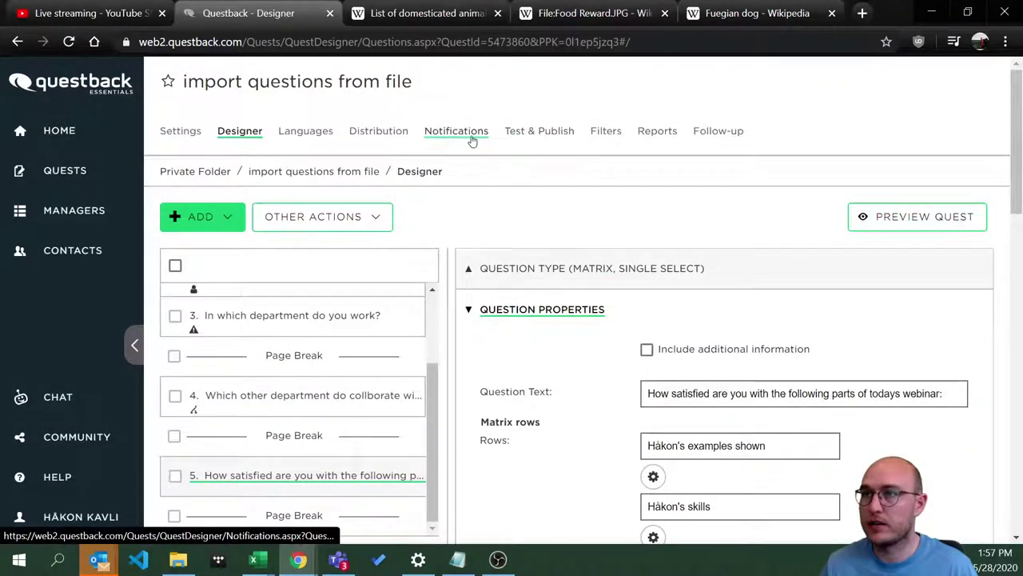
left_click(518, 132)
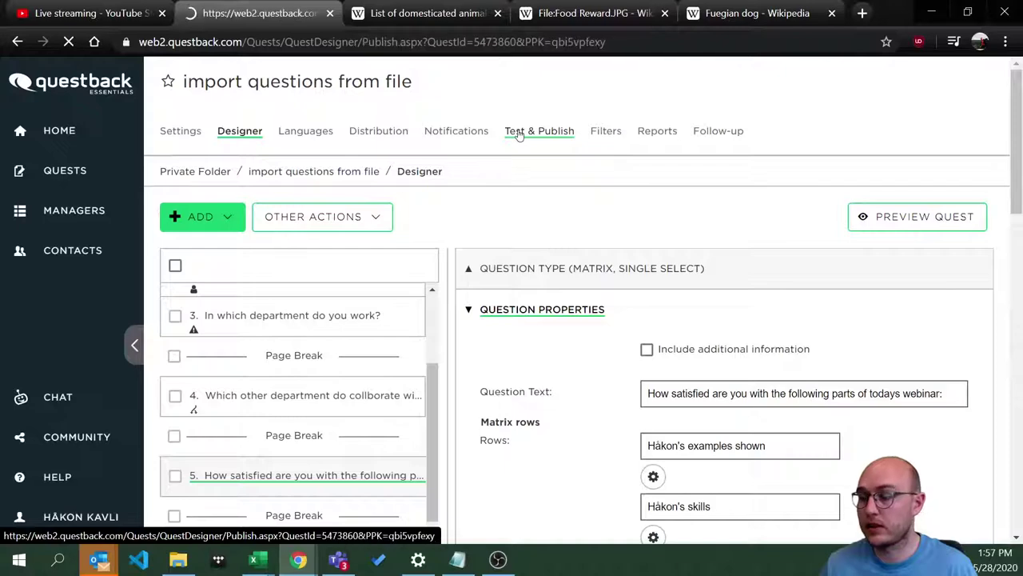
left_click(353, 217)
left_click_drag(828, 104, 430, 88)
left_click(690, 92)
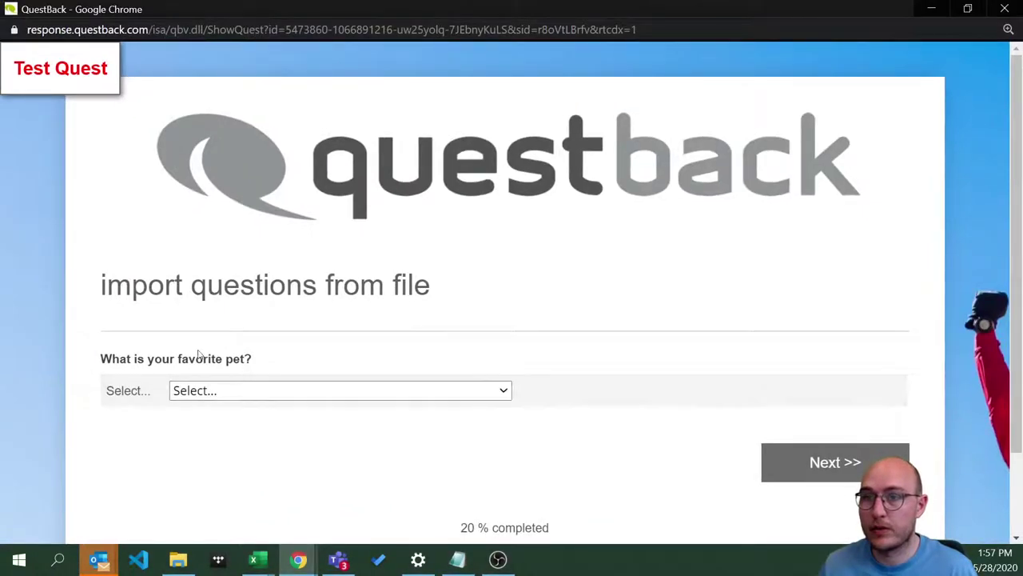
- Answer the favorite pet question with "Chicken (Gallus gallus domesticus)" and advance to the following page
left_click(212, 392)
scroll(282, 232, "down", 1)
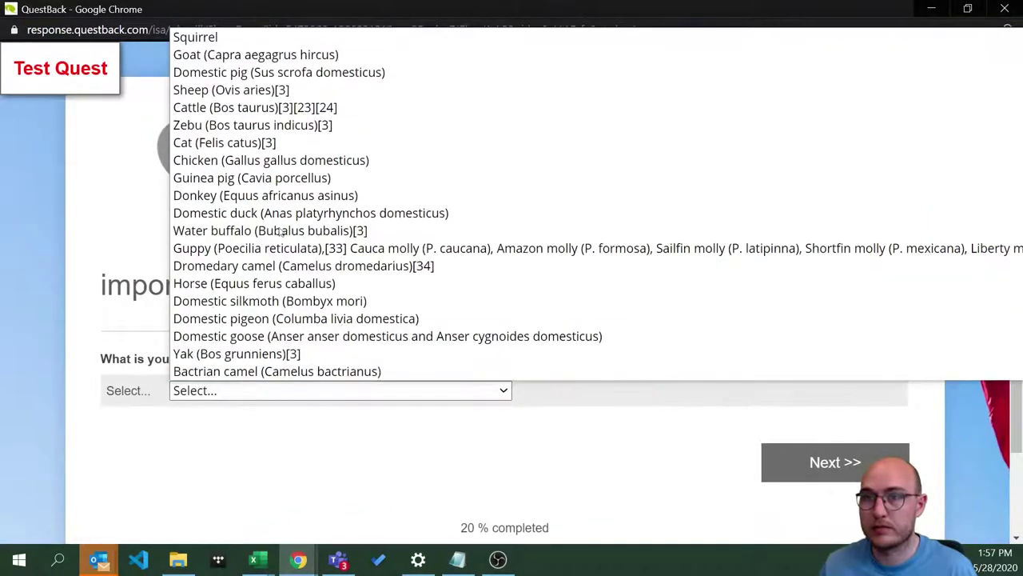
left_click(244, 159)
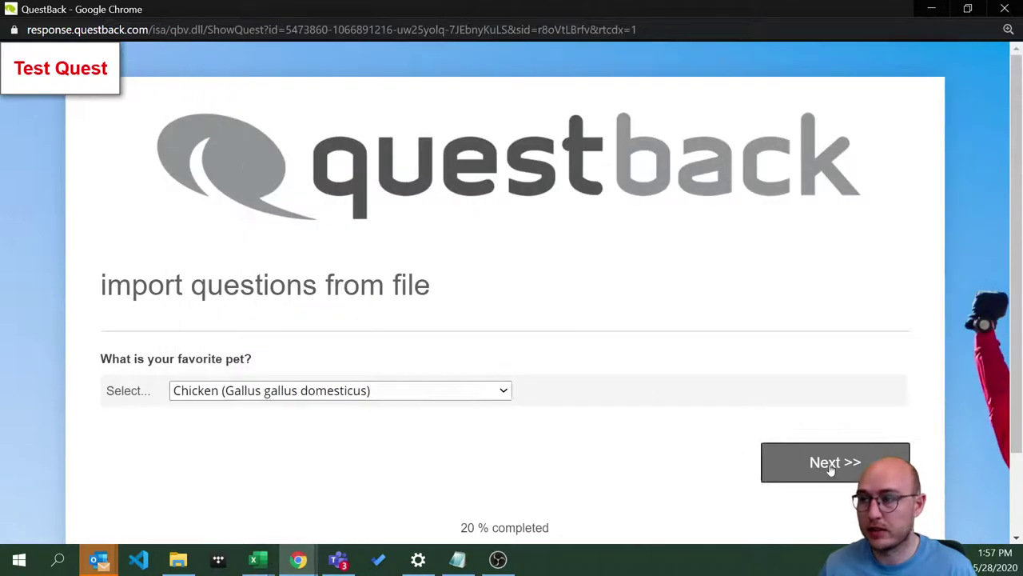
left_click(831, 470)
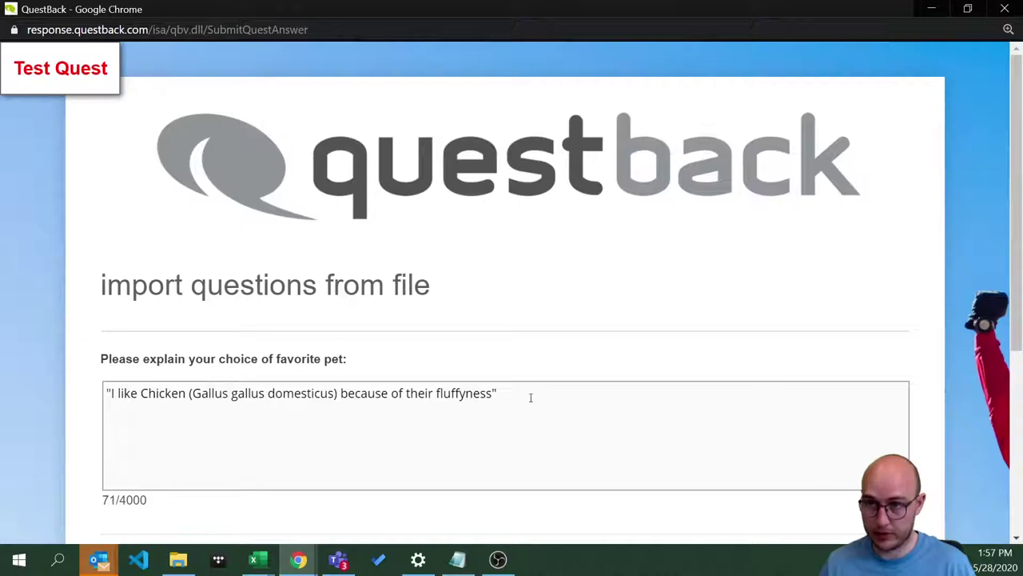
- Reword the favorite pet explanation to "I like Chickens because of their yellow color" and advance to the following page
left_click_drag(530, 397, 52, 396)
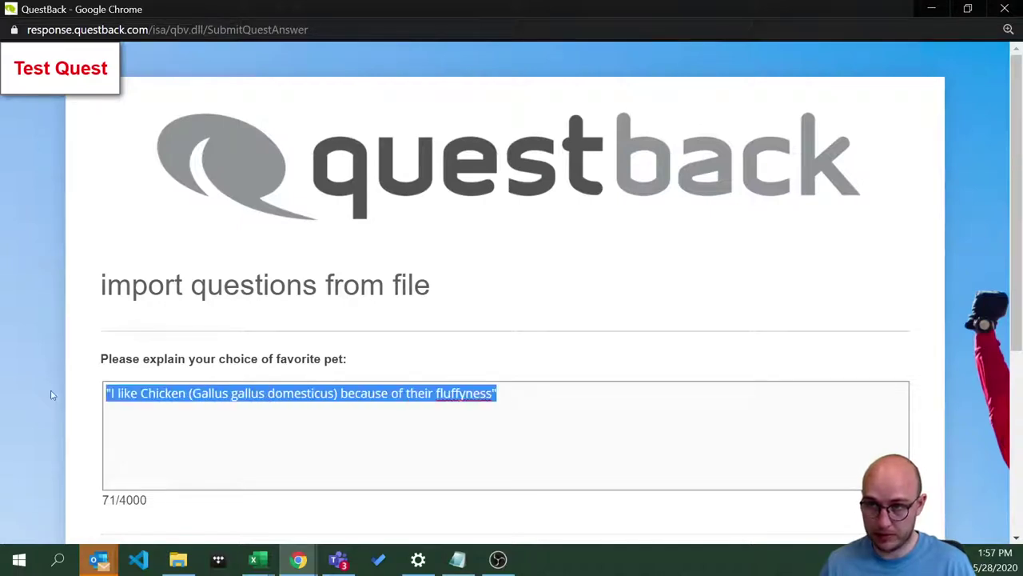
left_click(185, 392)
type("s")
left_click_drag(195, 392, 342, 393)
key("Delete")
key("Delete")
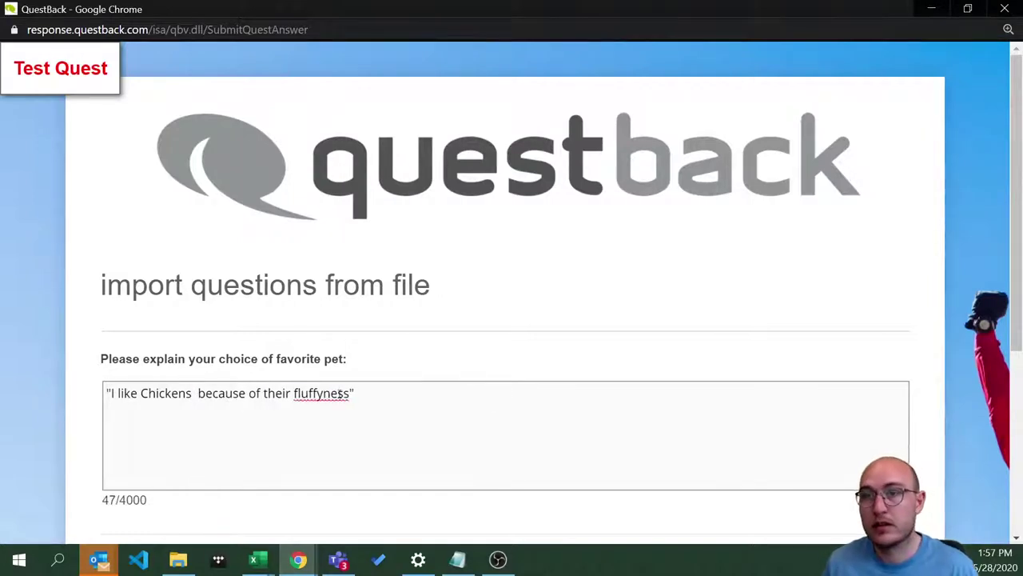
left_click_drag(391, 395, 293, 397)
key("BackSpace")
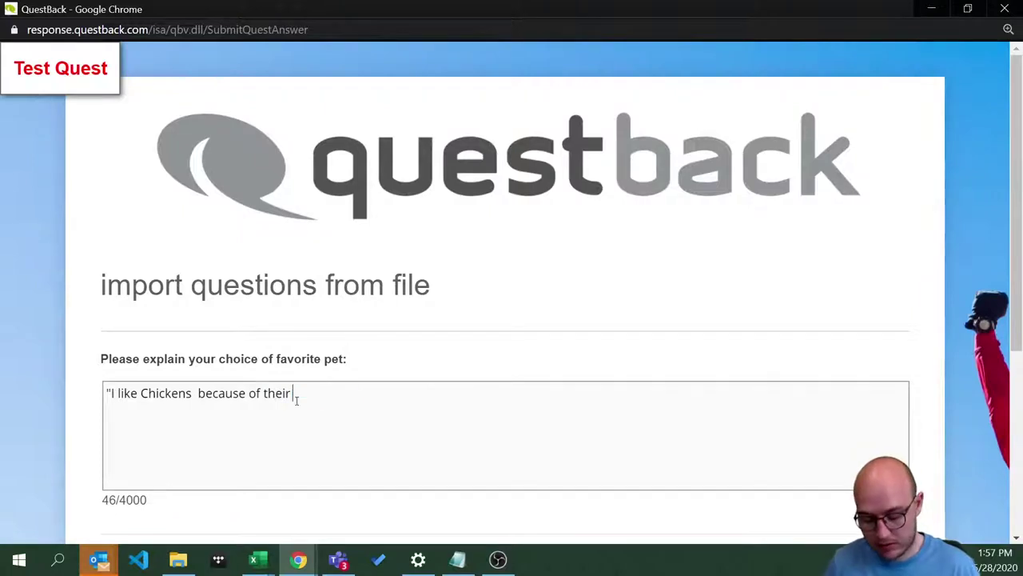
type("yellow")
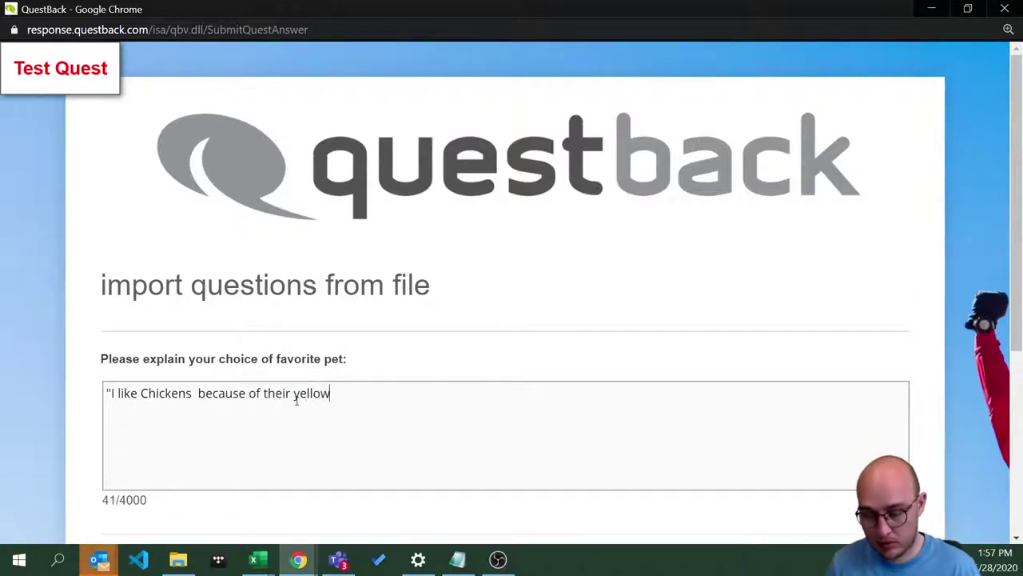
type(" color")
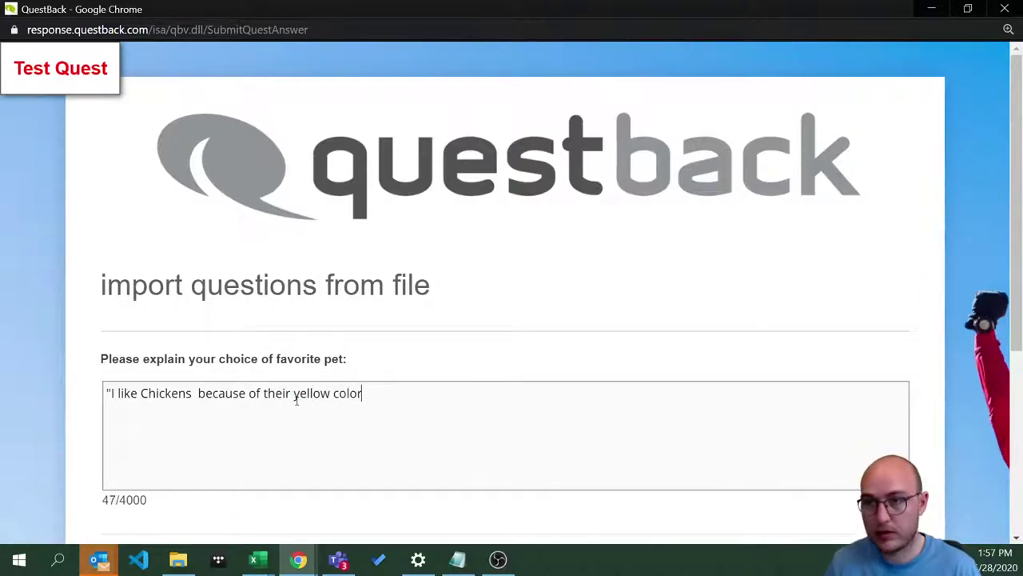
scroll(786, 413, "down", 4)
left_click(817, 373)
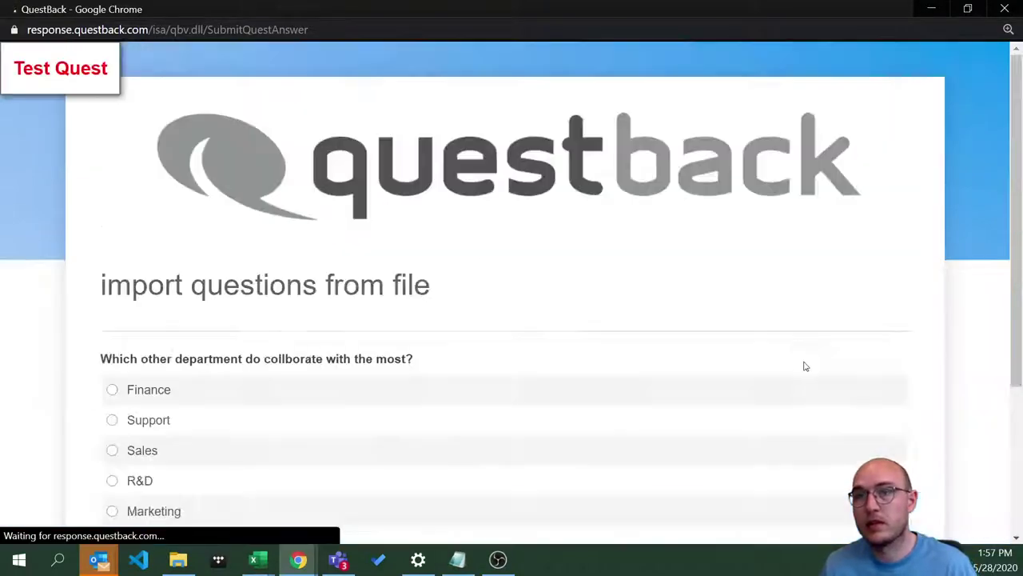
- Return to the previous test page, answer "In which department do you work?" with Marketing and continue
right_click(792, 364)
left_click(872, 85)
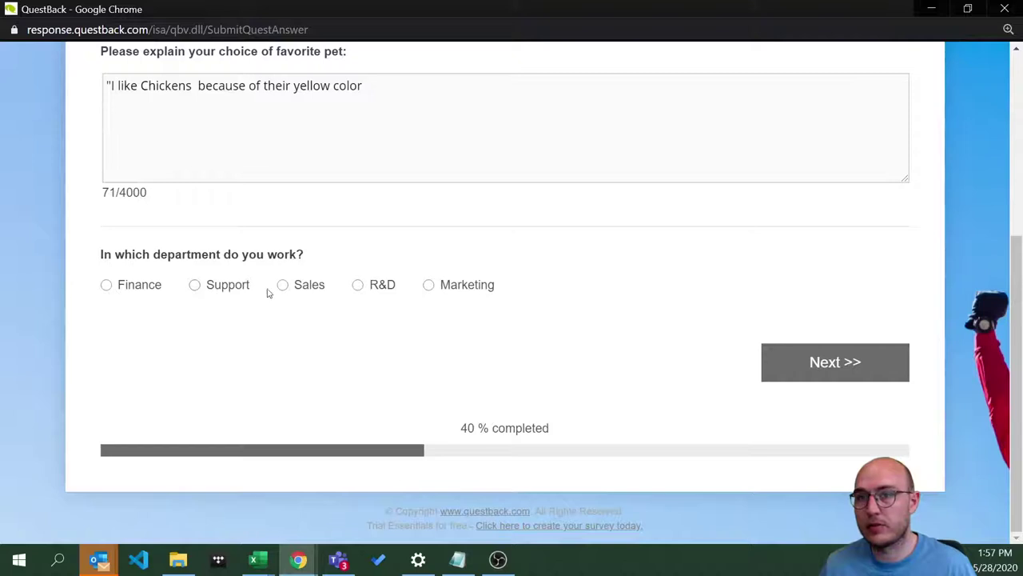
left_click(452, 289)
left_click(829, 372)
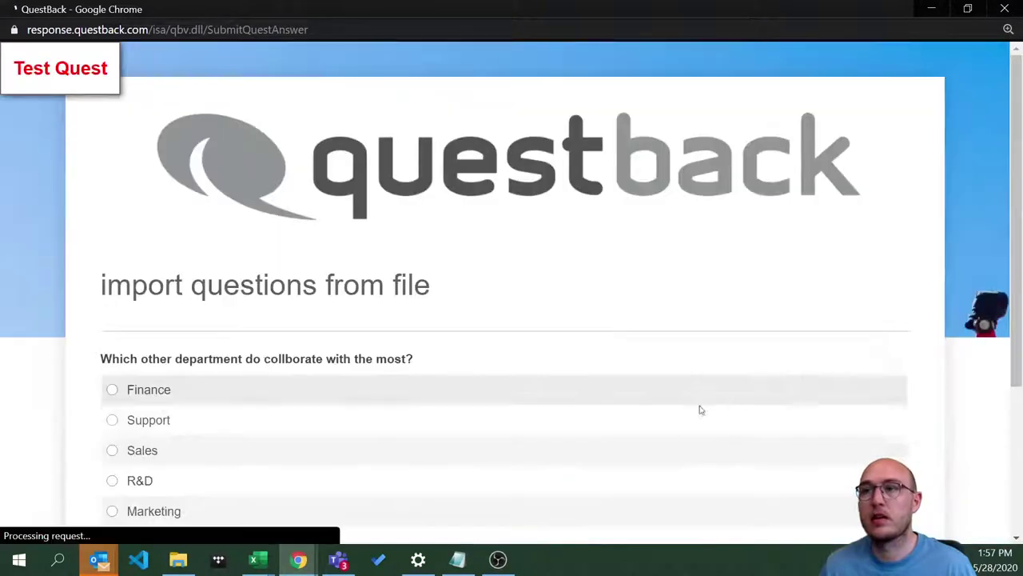
- Choose Support as the department collaborated with the most and continue the test quest
scroll(320, 379, "down", 1)
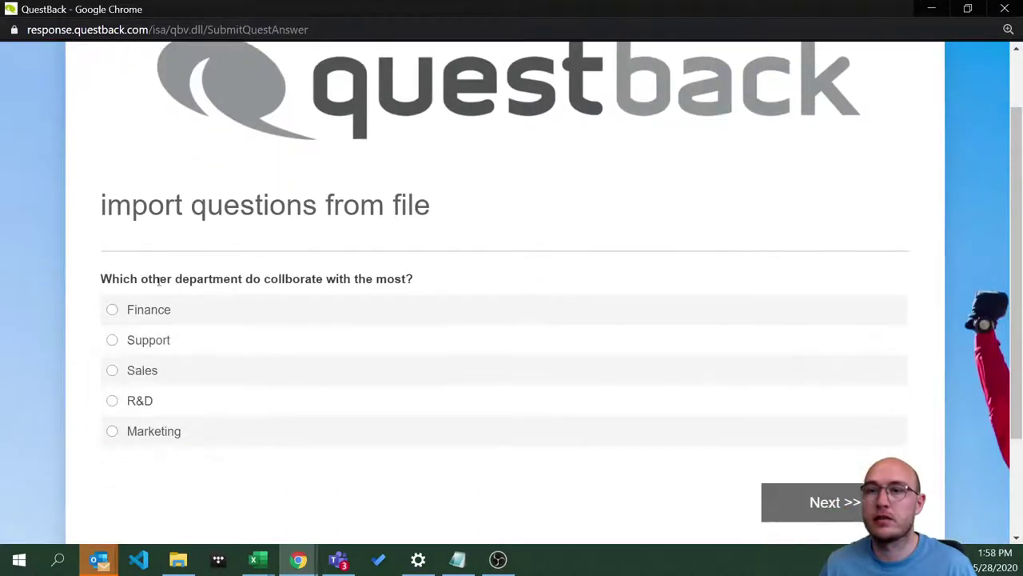
left_click(124, 344)
left_click(810, 500)
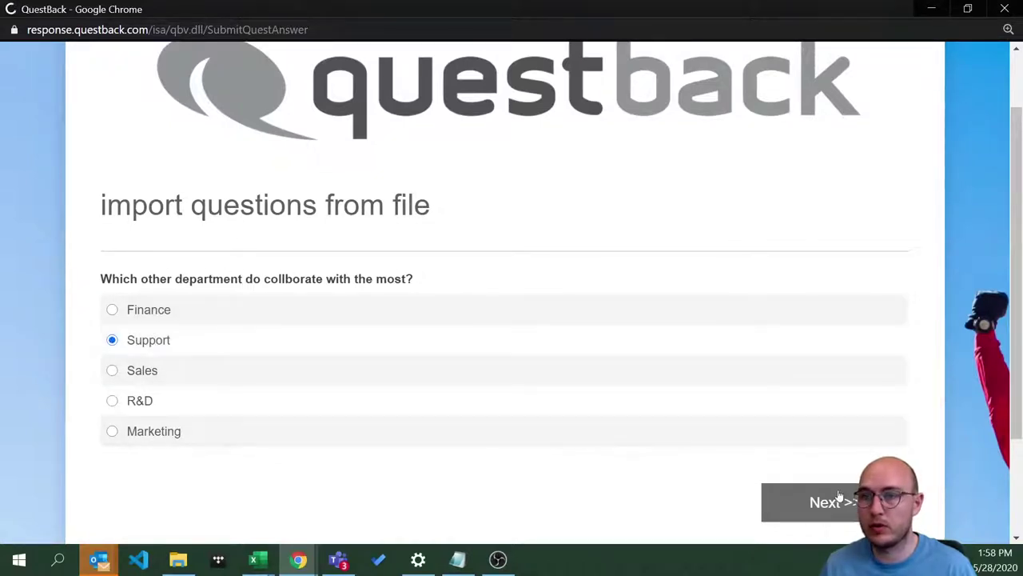
- Set the webinar sliders to Unsatisfied 2 for the examples and the fourth position for skills and the total webinar, and continue
scroll(320, 402, "down", 1)
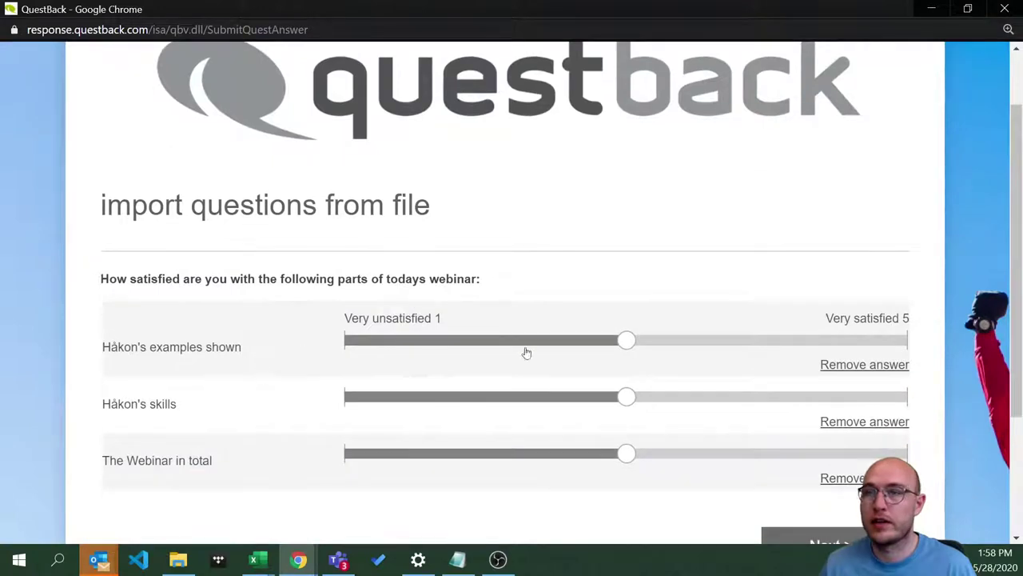
left_click(843, 350)
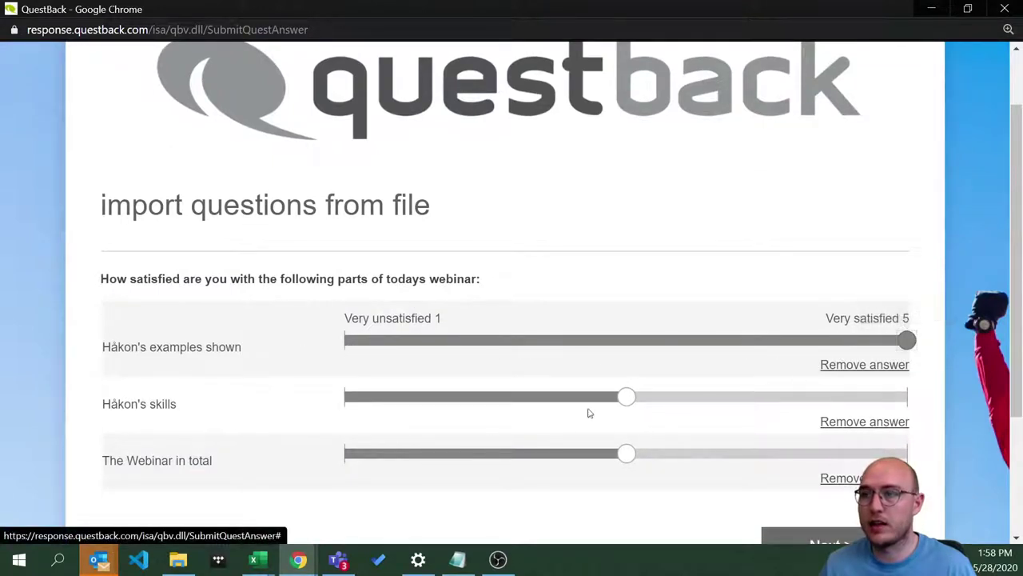
left_click(455, 340)
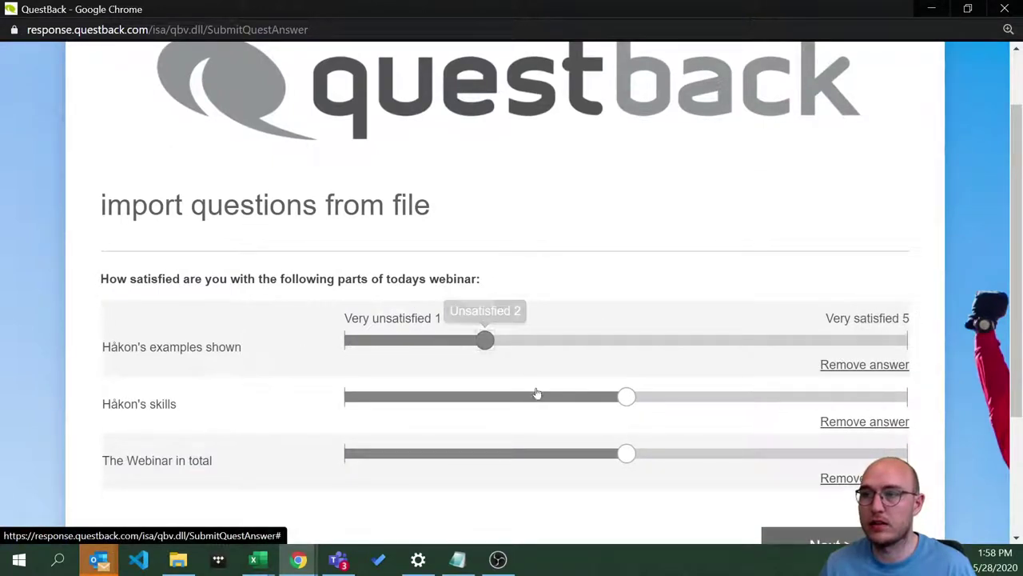
left_click(772, 400)
left_click(533, 455)
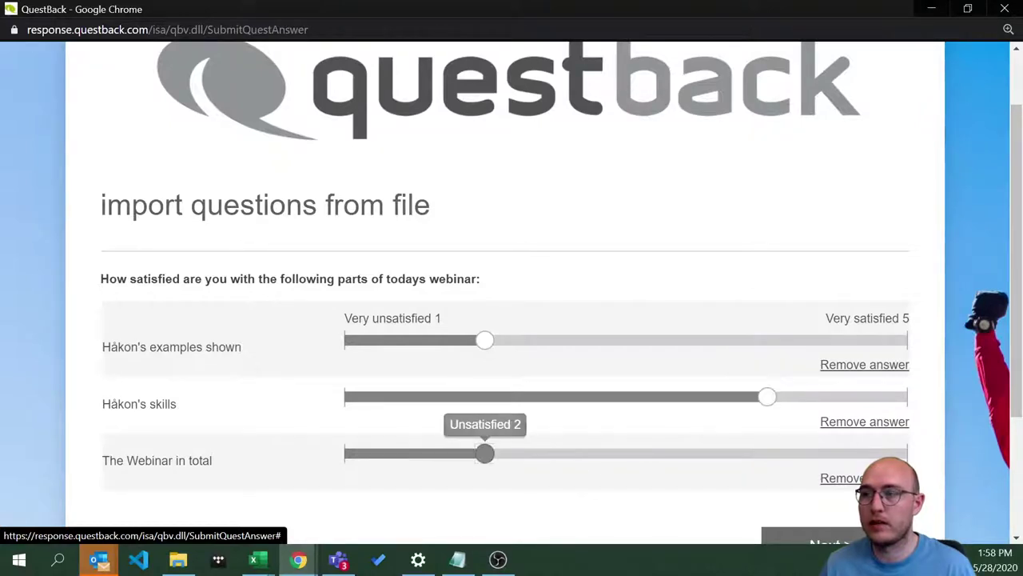
left_click(765, 453)
left_click(827, 545)
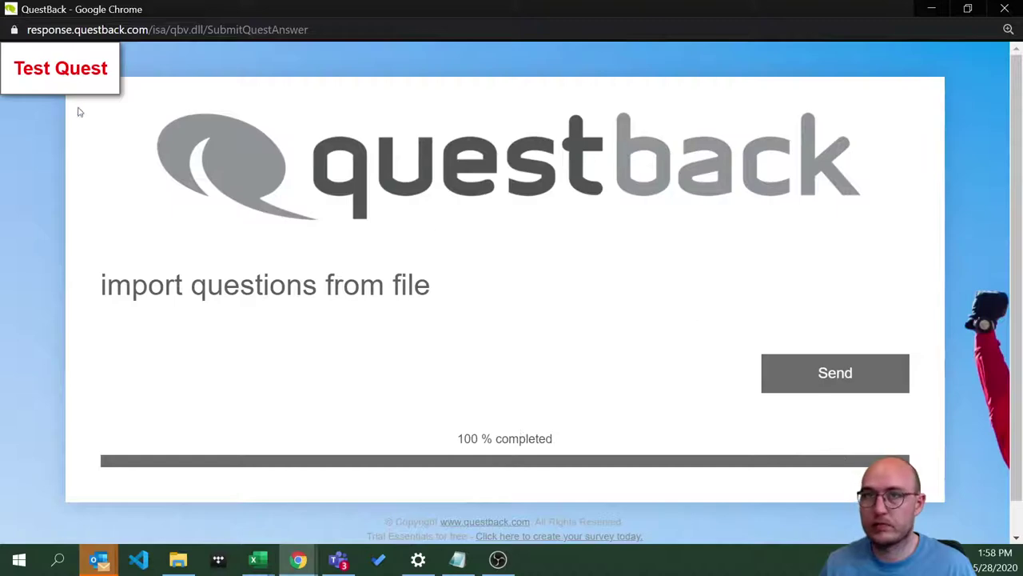
- Close the test quest and open question 1, "What is your favorite pet?", in the Designer
left_click(1005, 9)
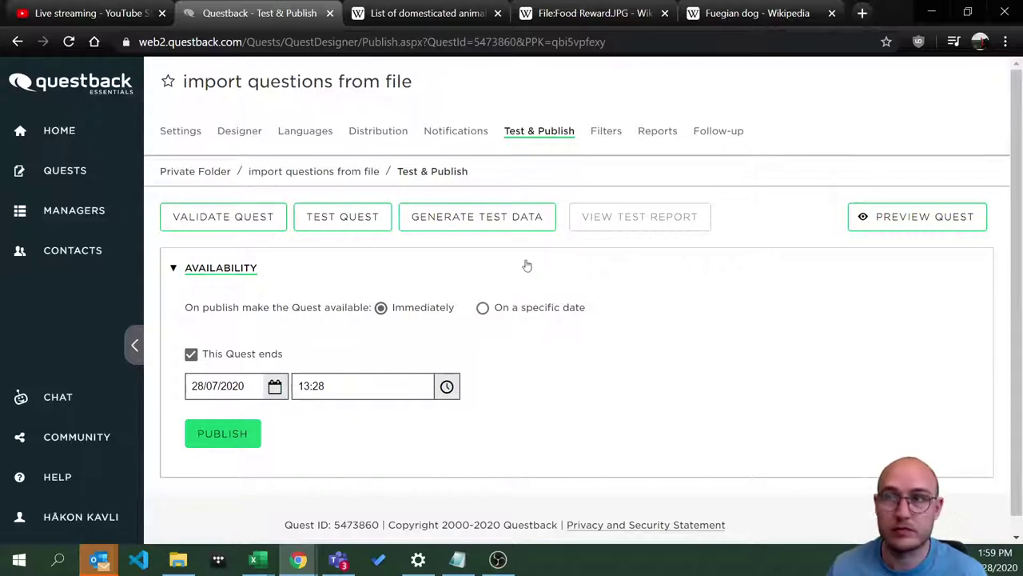
left_click(244, 138)
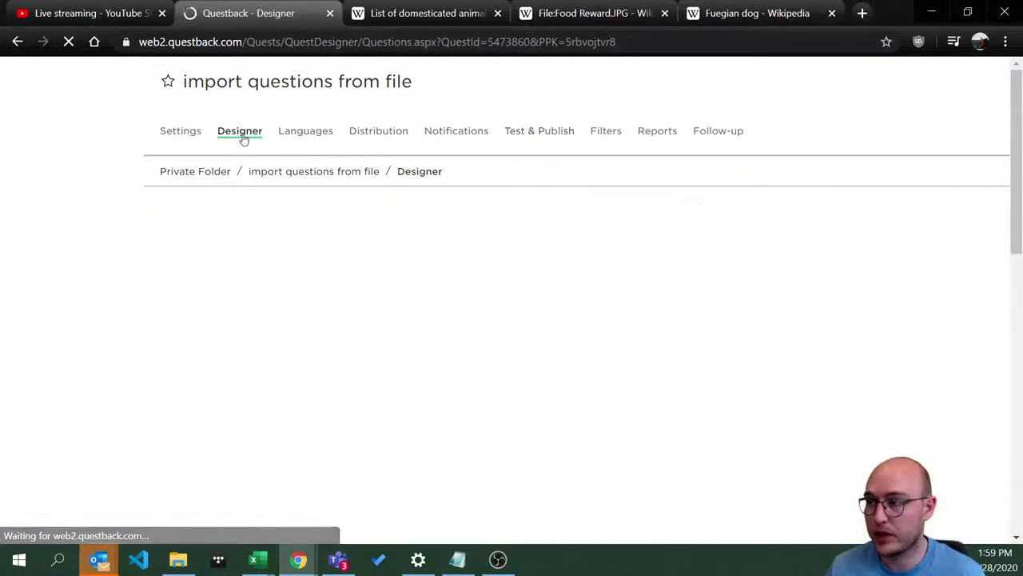
left_click(245, 301)
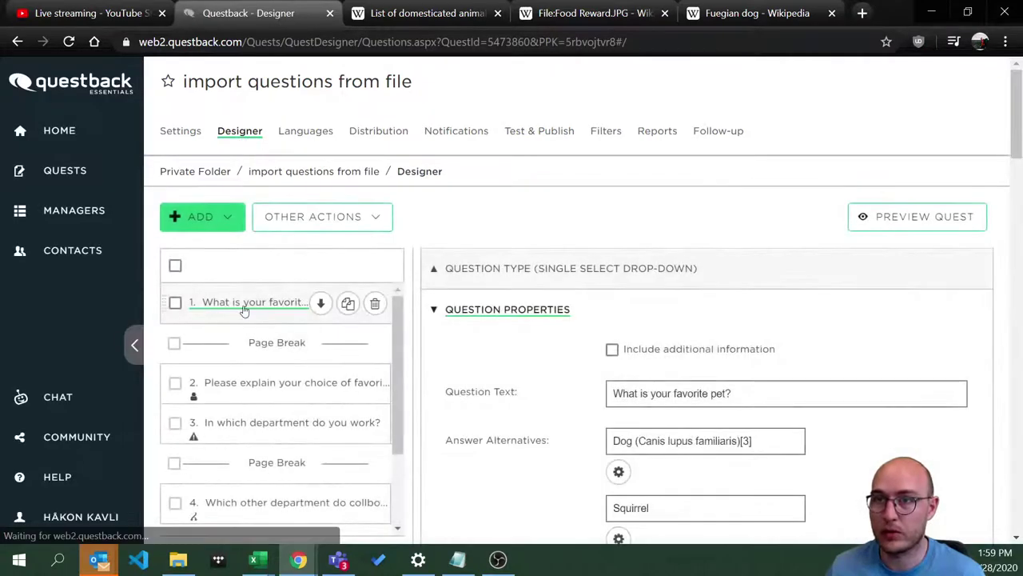
- Delete all answer alternatives of the "What is your favorite pet?" question and confirm the deletion
scroll(639, 369, "down", 10)
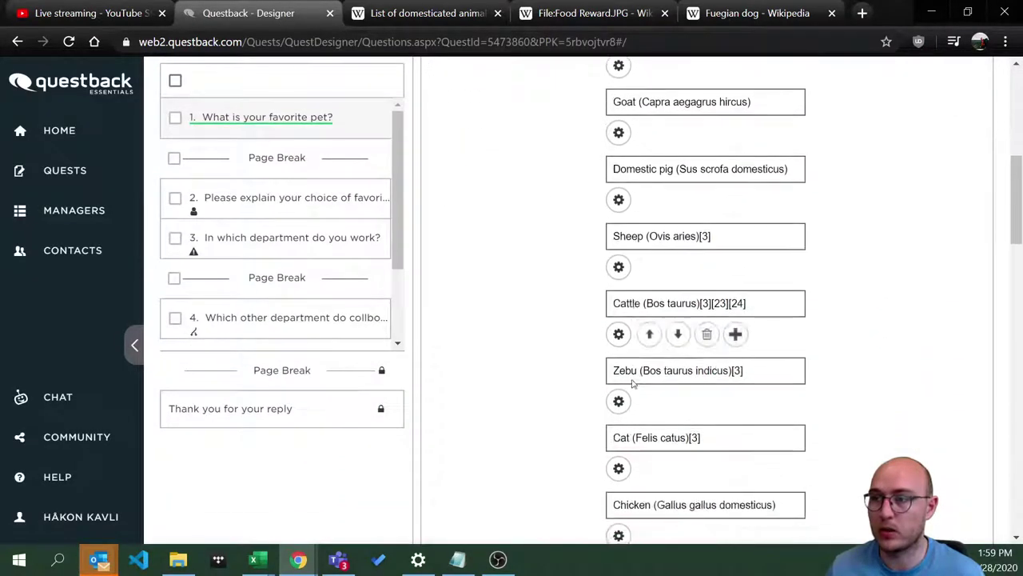
scroll(629, 382, "down", 10)
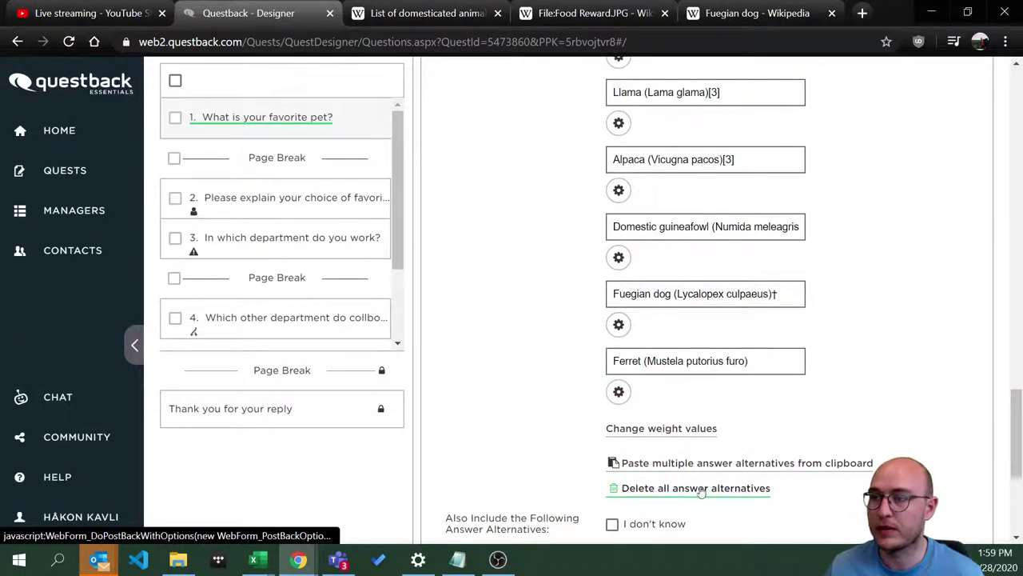
left_click(668, 489)
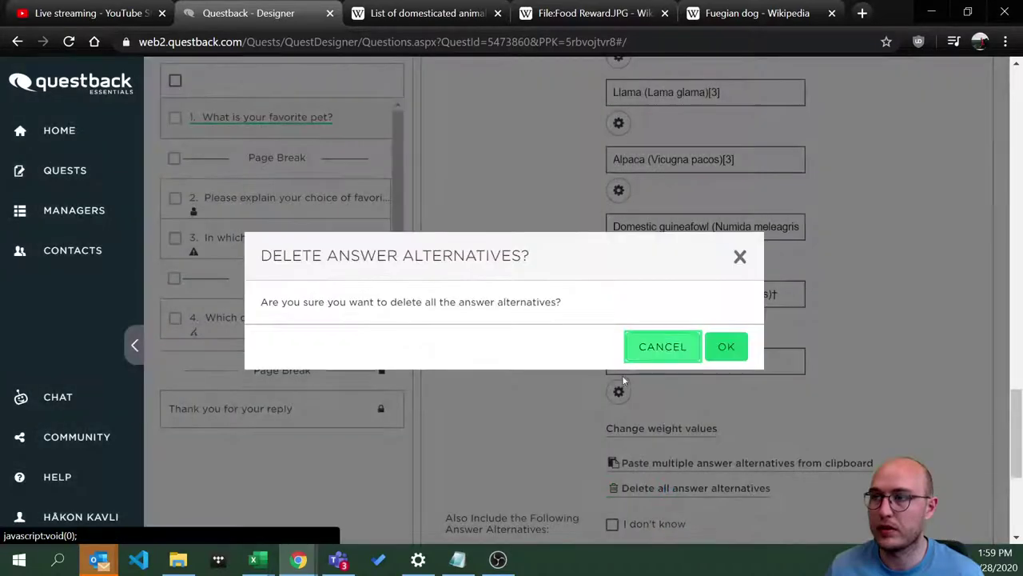
left_click(727, 344)
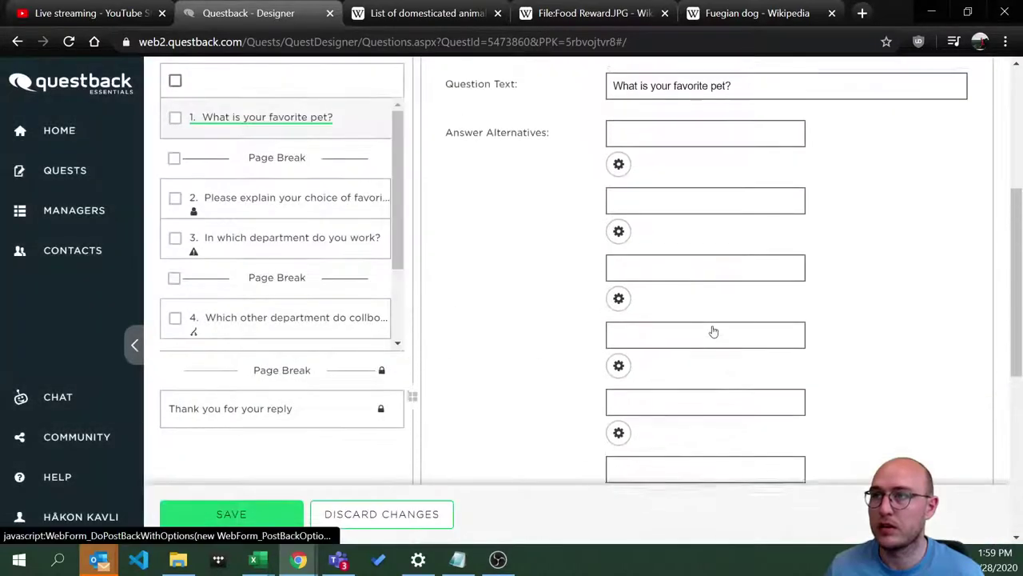
- Enter Dog and Chicken as the first two answer alternatives of the favorite pet question
left_click(661, 211)
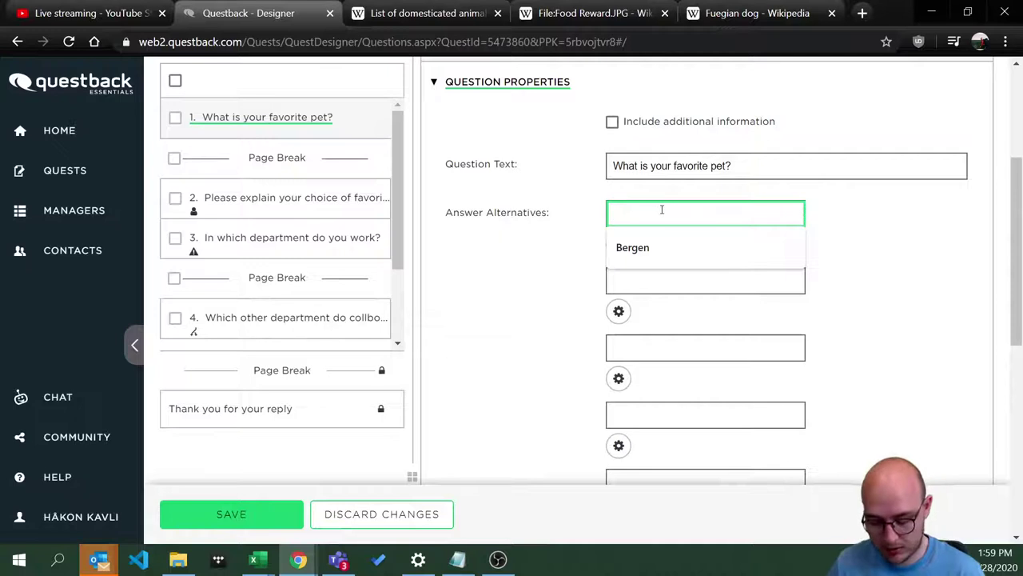
type("Dog")
key("Tab")
key("Tab")
key("Tab")
key("Tab")
key("Tab")
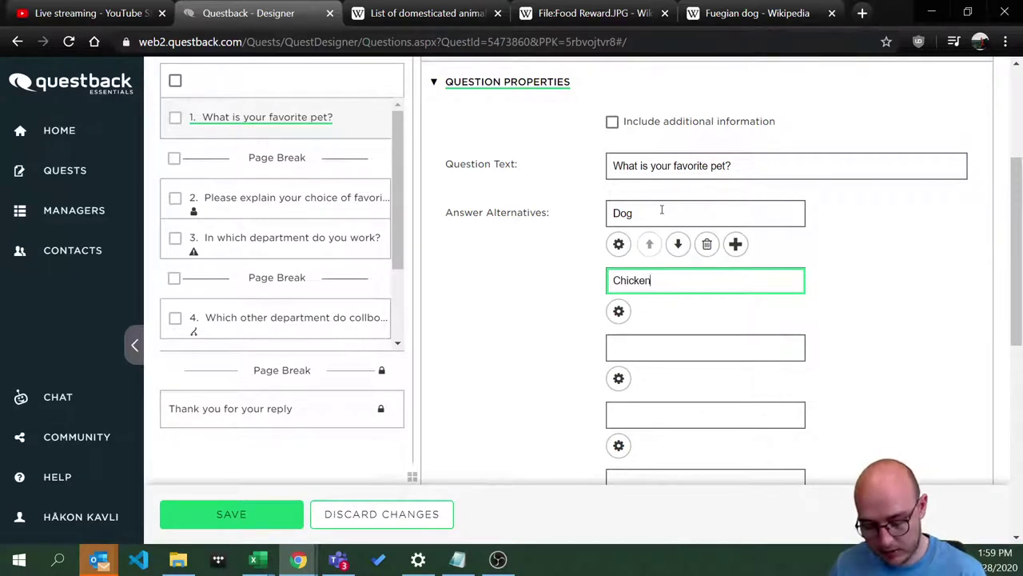
- Clear the manually entered Dog and Chicken answer alternatives by deleting all alternatives
scroll(484, 472, "down", 5)
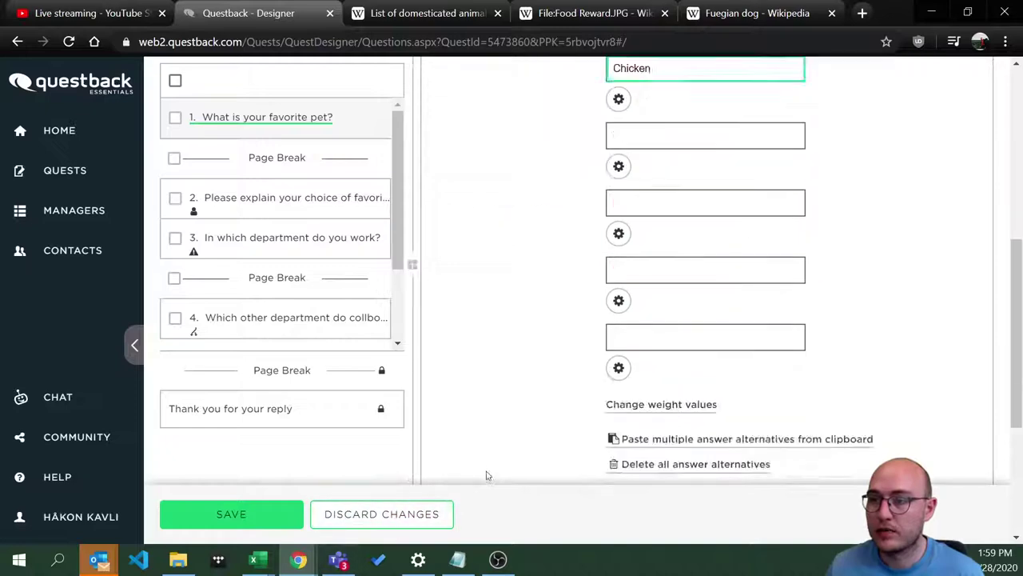
left_click(662, 275)
left_click(724, 347)
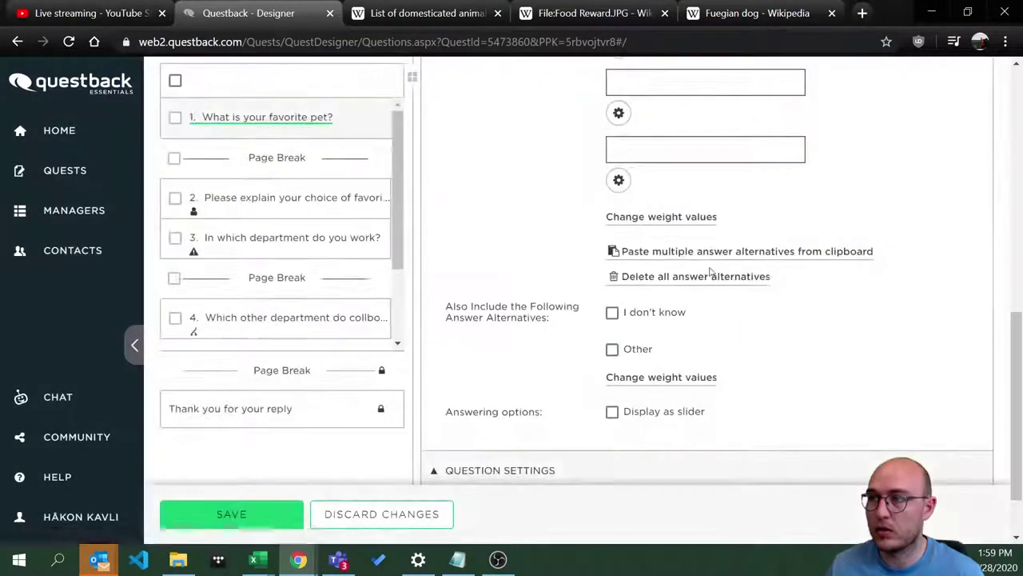
- Paste the copied list of domesticated animals from the clipboard history into the multiple answer alternatives dialog of the favorite pet question
left_click(670, 254)
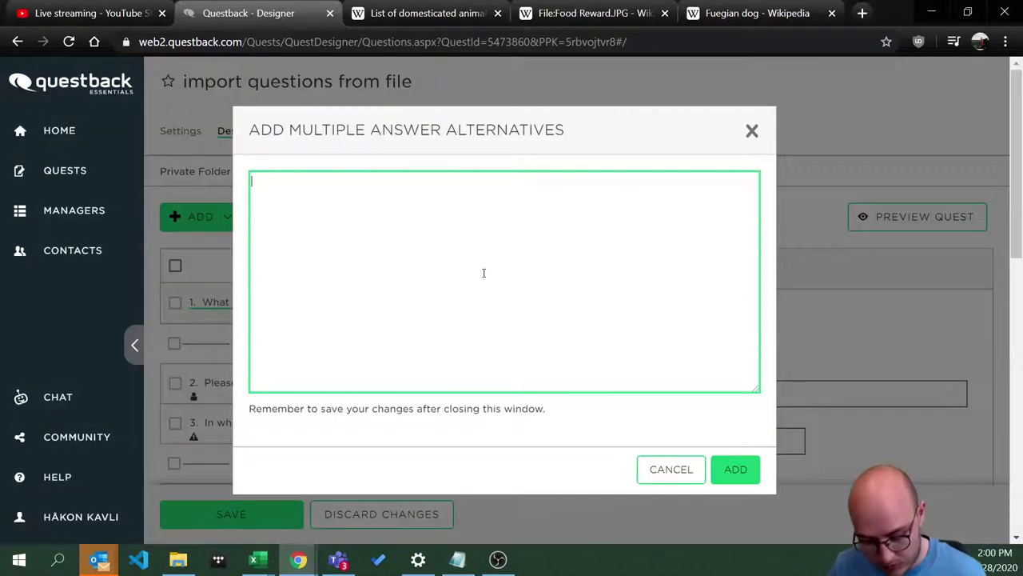
key("super+v")
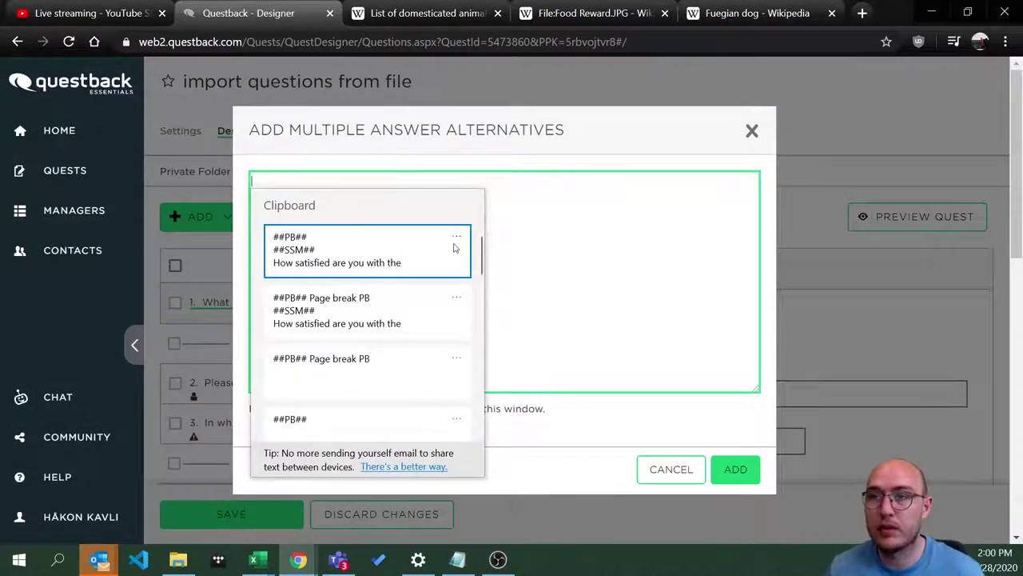
scroll(379, 317, "down", 3)
scroll(376, 313, "down", 10)
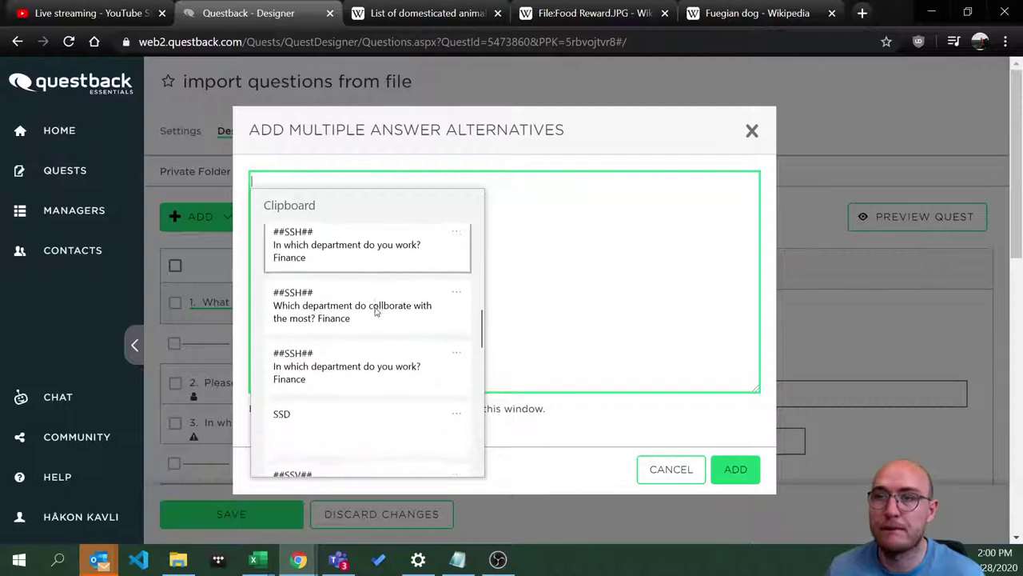
scroll(363, 320, "down", 1)
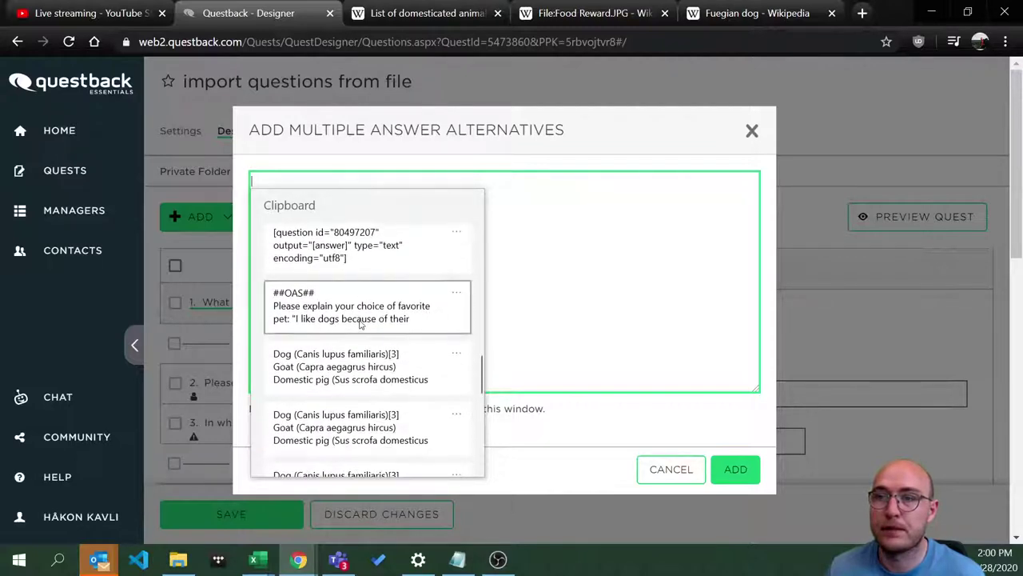
left_click(340, 374)
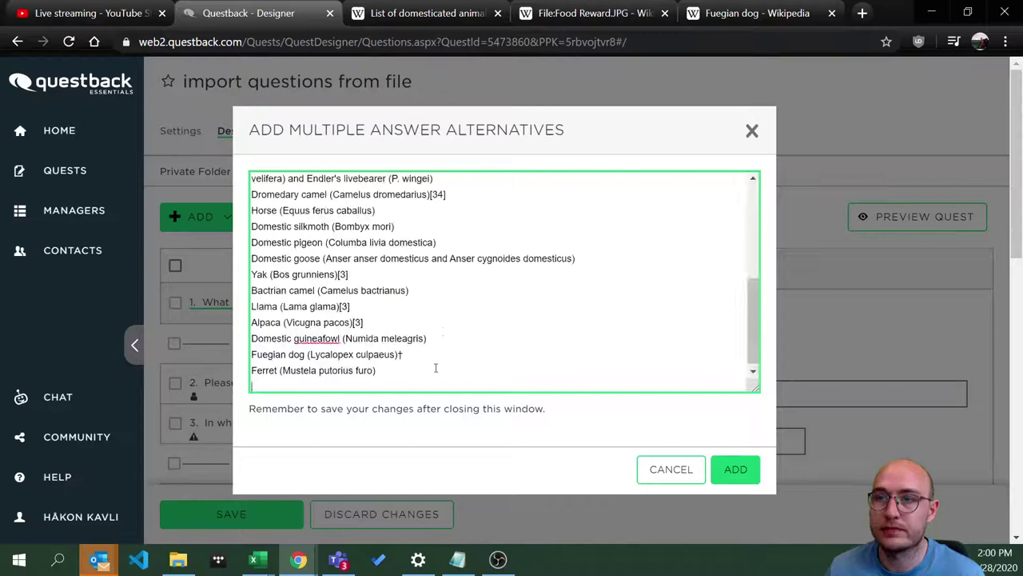
left_click_drag(377, 370, 278, 370)
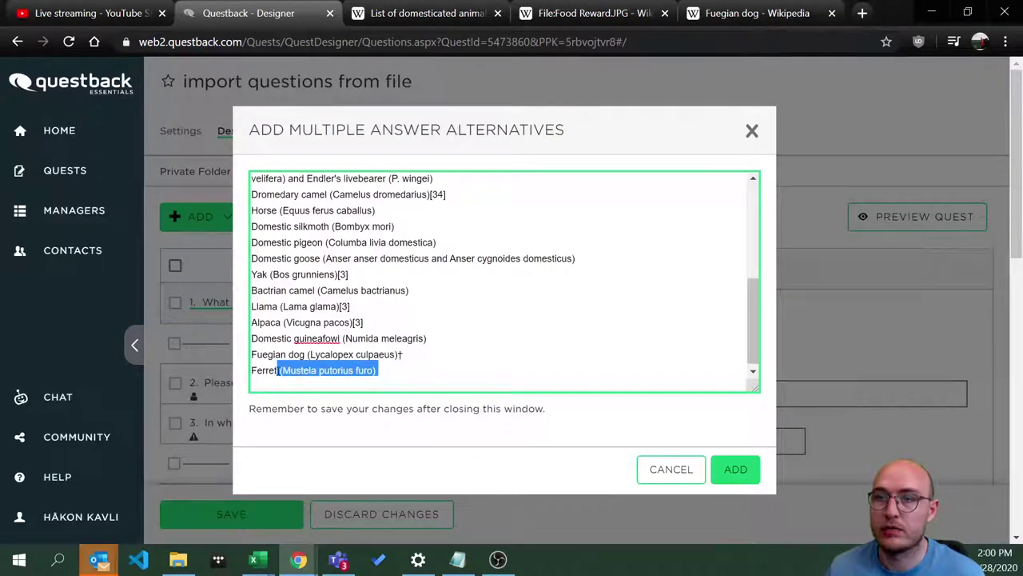
scroll(324, 292, "up", 3)
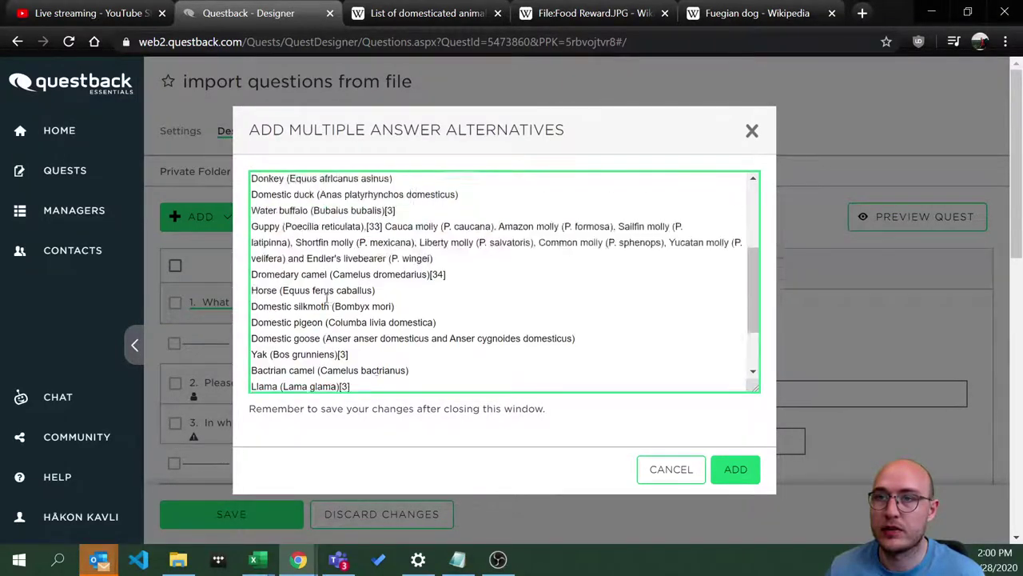
left_click(273, 200)
key("Delete")
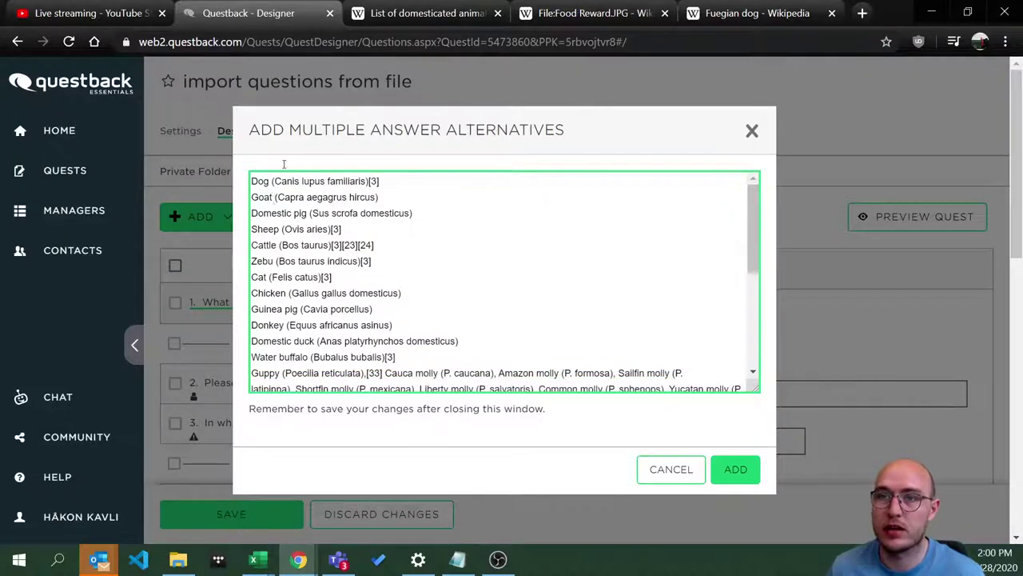
- Shorten the long Guppy line in the pasted animal list to the single word Guppy
scroll(479, 224, "down", 3)
scroll(576, 279, "up", 1)
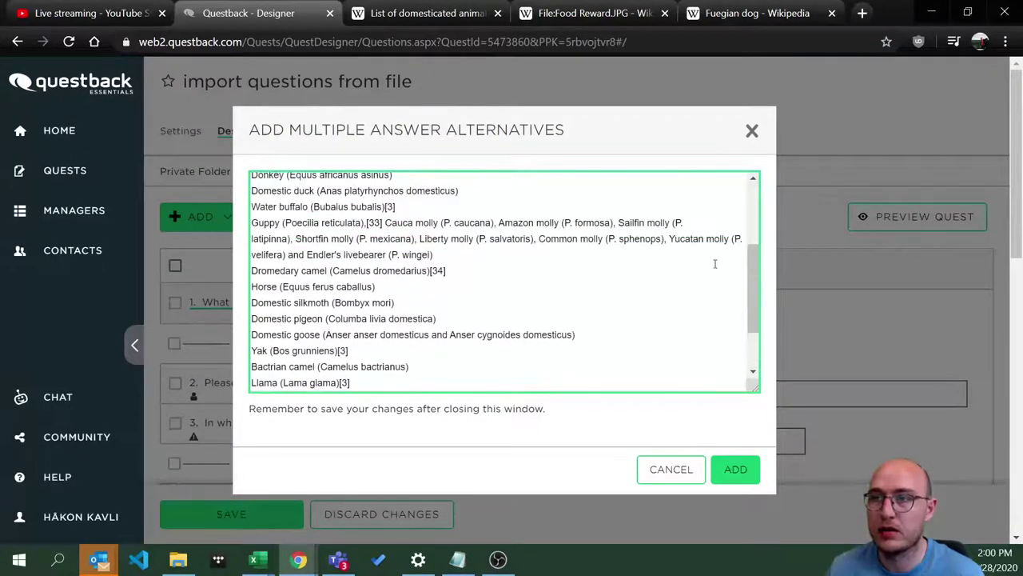
scroll(392, 313, "up", 1)
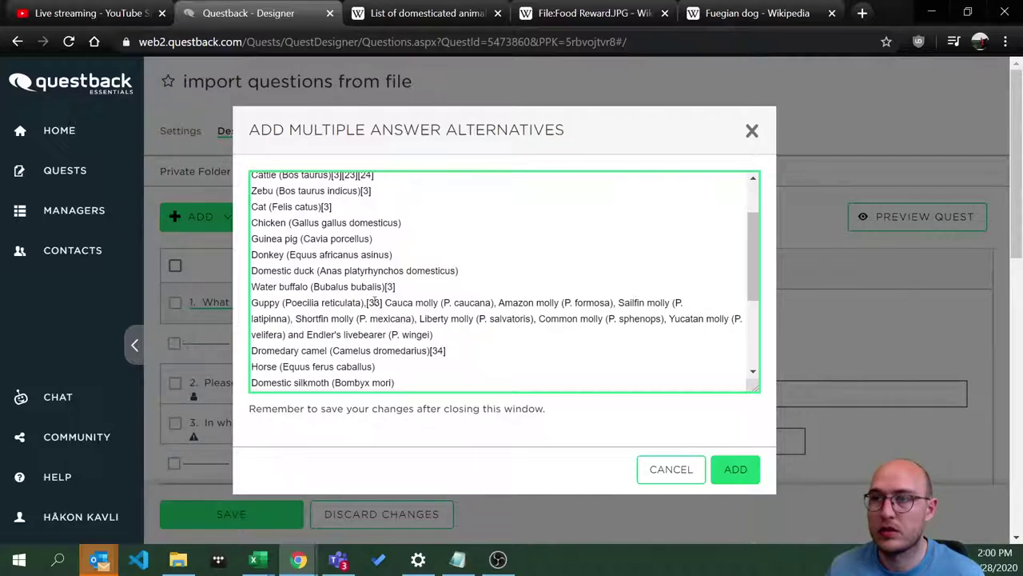
left_click_drag(283, 303, 806, 316)
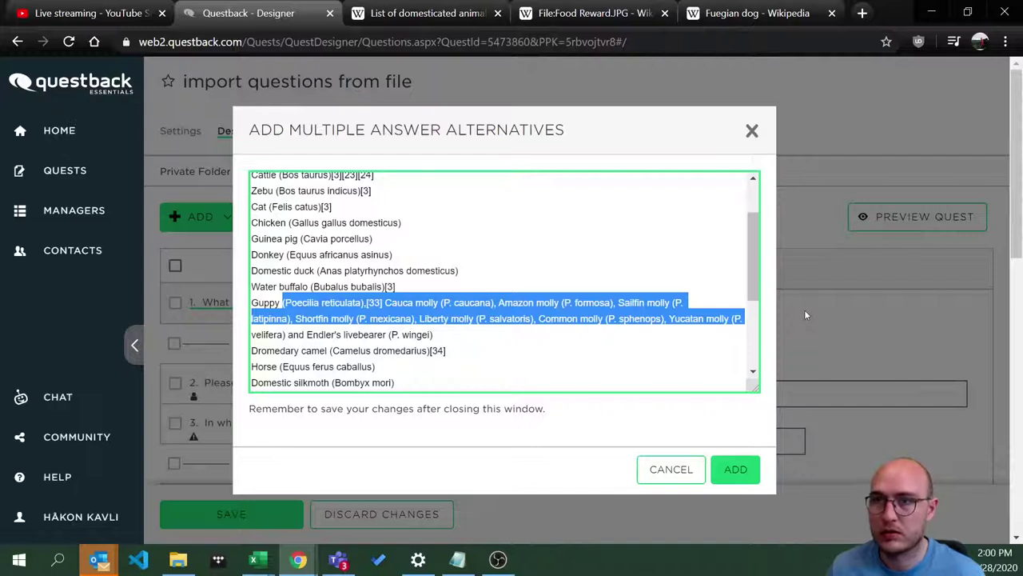
key("BackSpace")
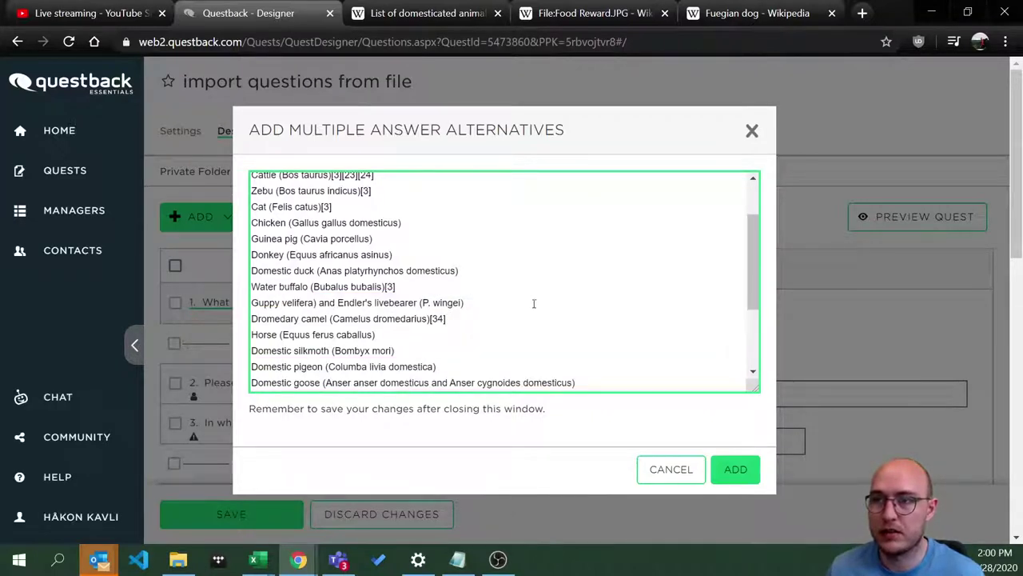
left_click_drag(495, 306, 282, 304)
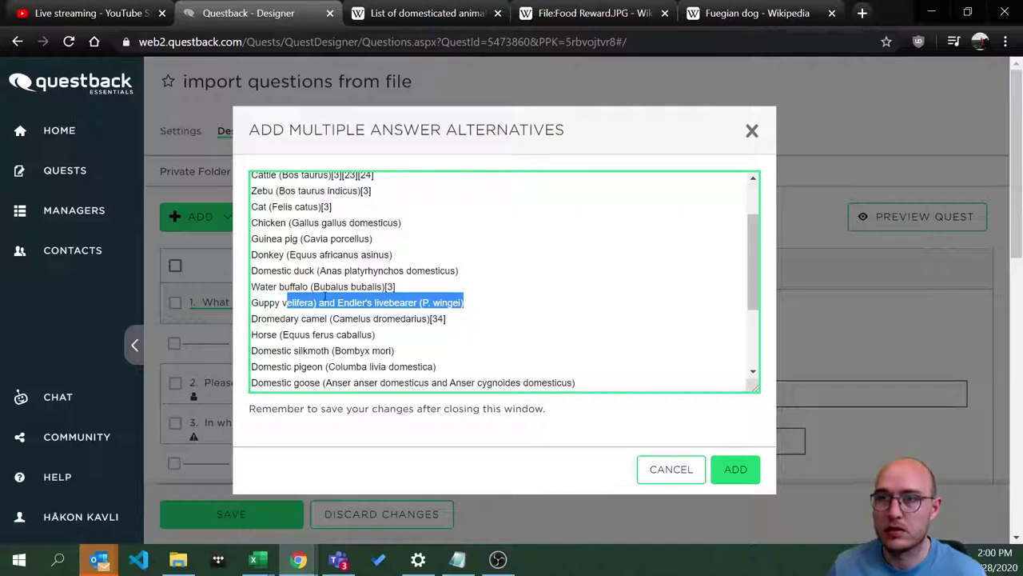
key("BackSpace")
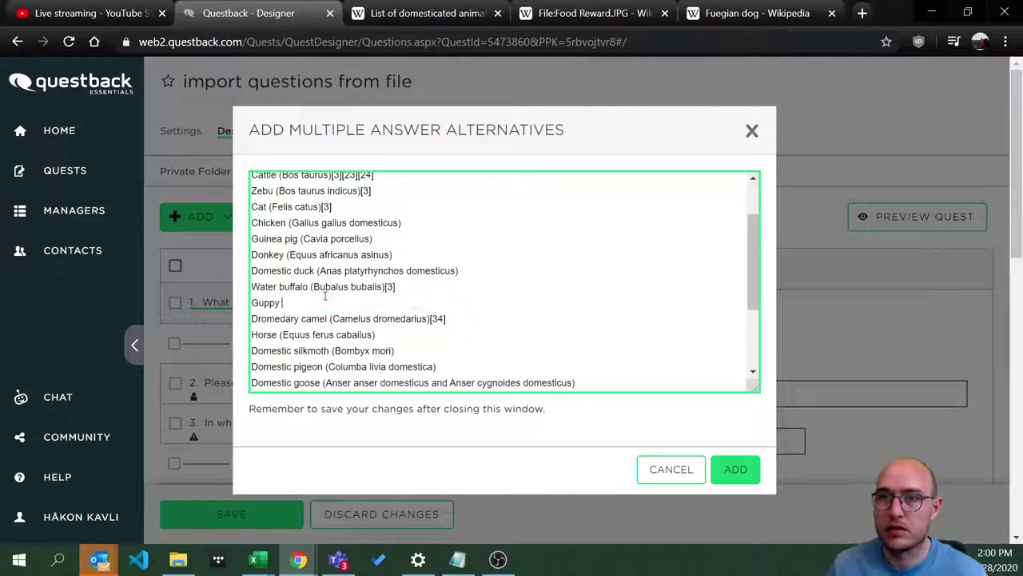
- Add the pasted animals as answer alternatives of the favorite pet question, check the list and save the question
left_click(736, 469)
scroll(616, 406, "down", 20)
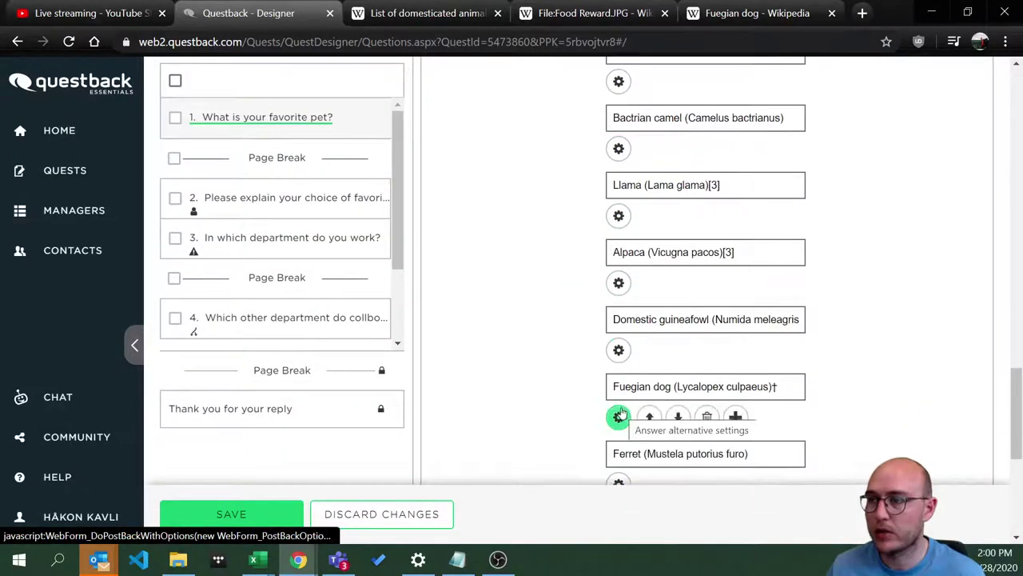
scroll(614, 424, "down", 5)
scroll(612, 463, "up", 10)
scroll(370, 454, "up", 2)
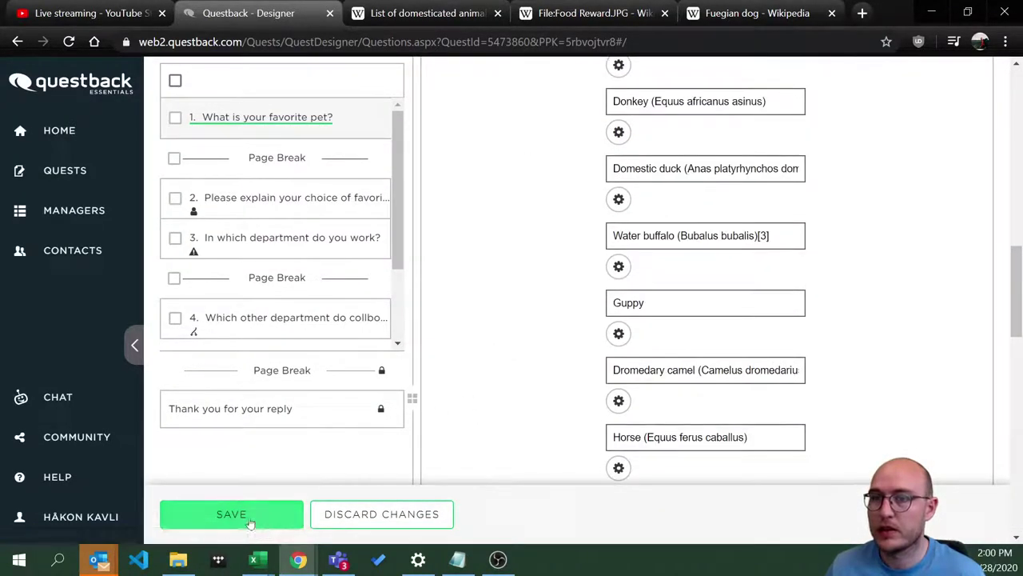
left_click(251, 514)
mouse_move(736, 267)
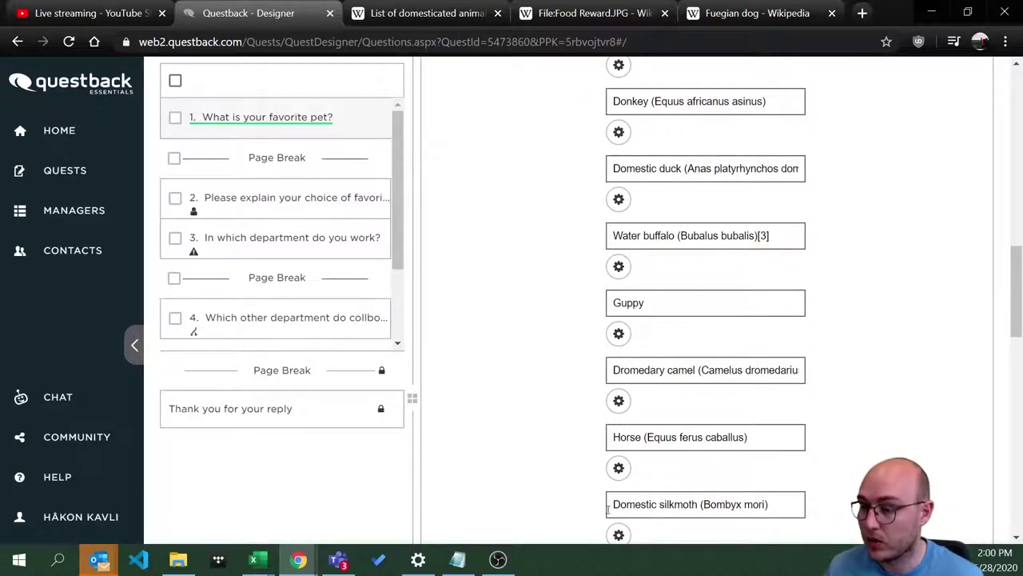
- Open question 5 about satisfaction with parts of the webinar and examine its matrix rows, answer alternatives and slider options
scroll(531, 268, "up", 2)
scroll(240, 328, "down", 2)
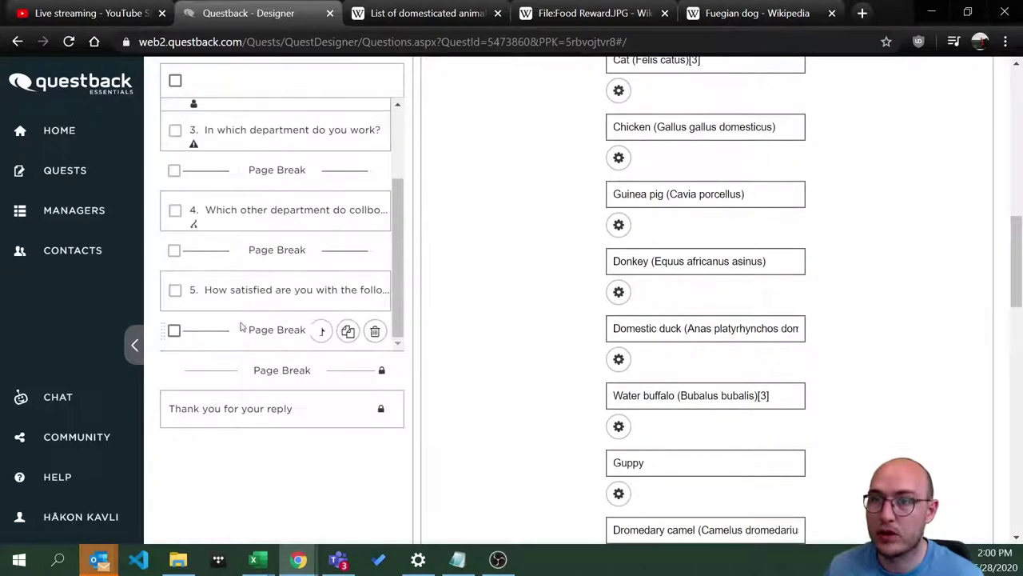
left_click(240, 292)
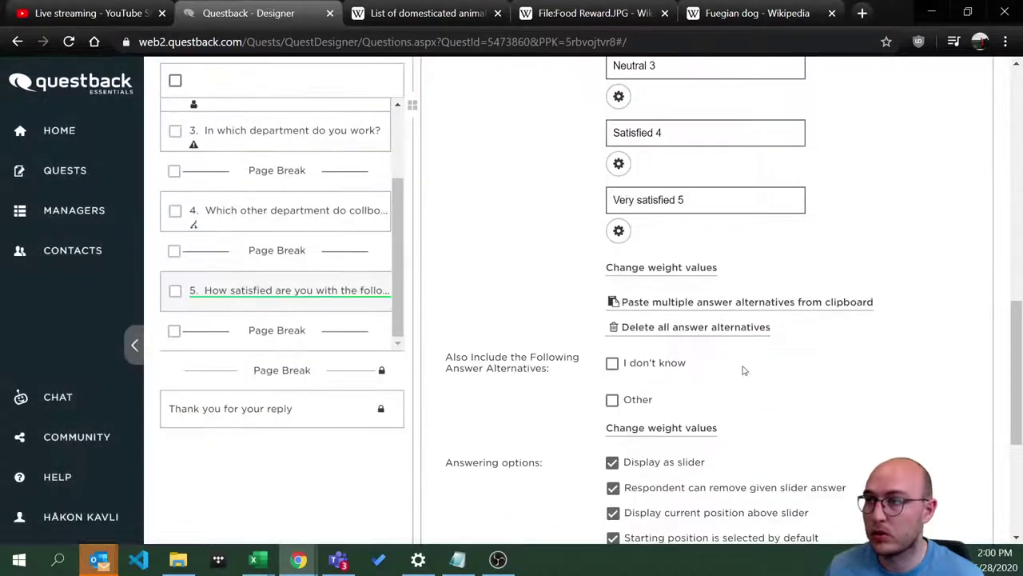
scroll(741, 376, "down", 5)
scroll(741, 410, "up", 10)
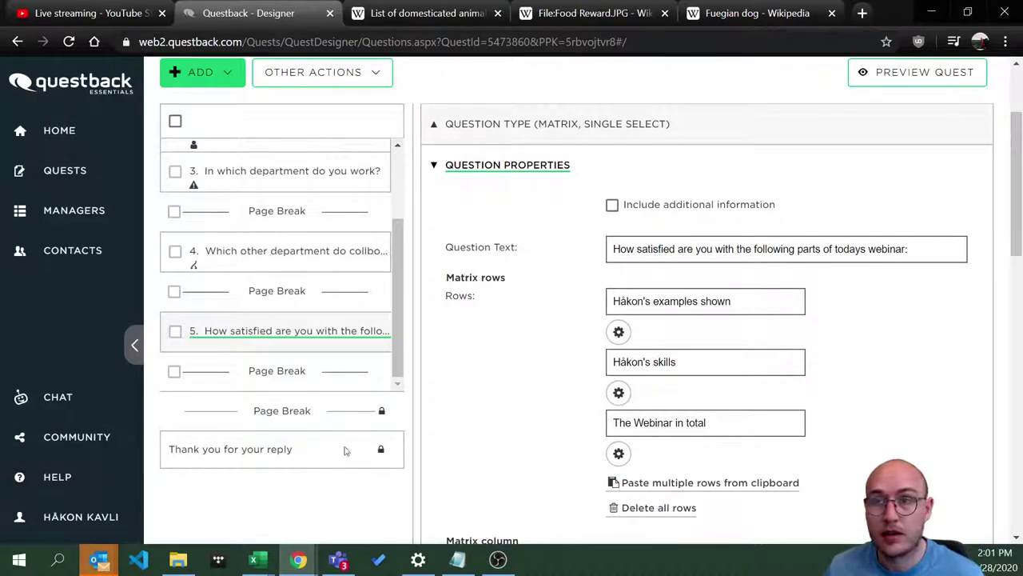
- Start a question import from an existing quest and choose Question Bank as the source
scroll(557, 441, "up", 1)
mouse_move(394, 389)
scroll(320, 342, "up", 3)
scroll(439, 263, "up", 1)
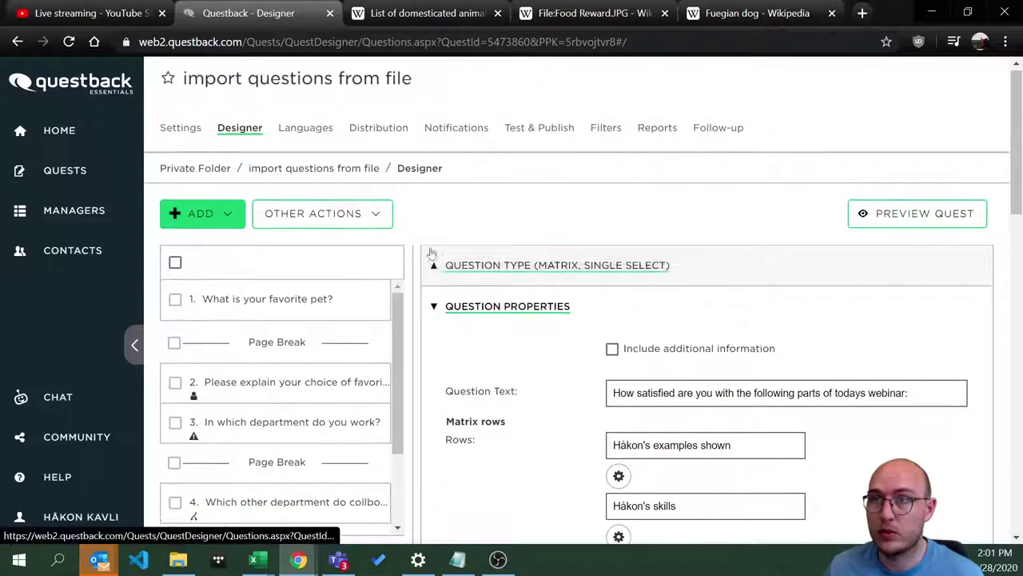
left_click(204, 217)
left_click(216, 322)
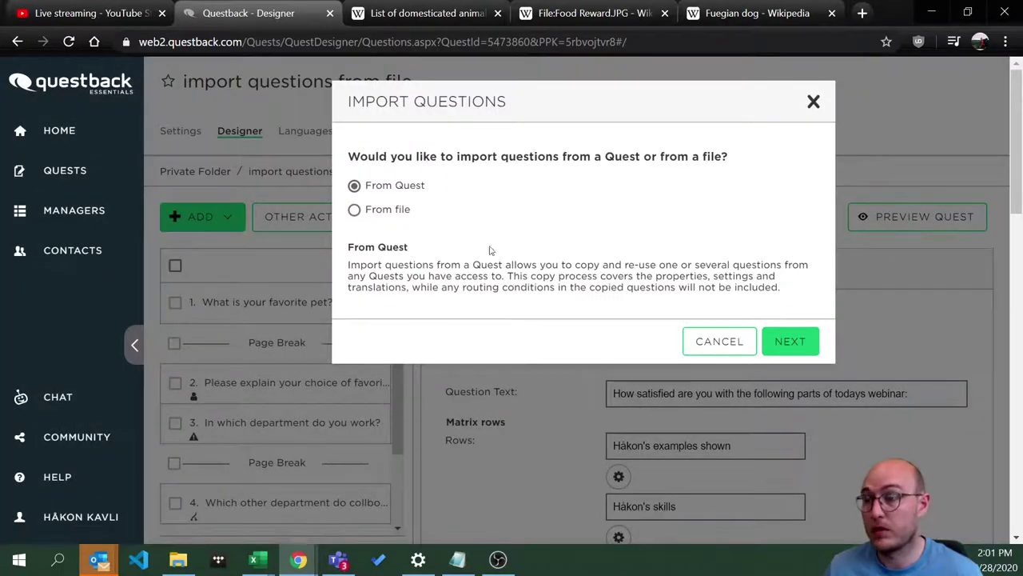
left_click(789, 341)
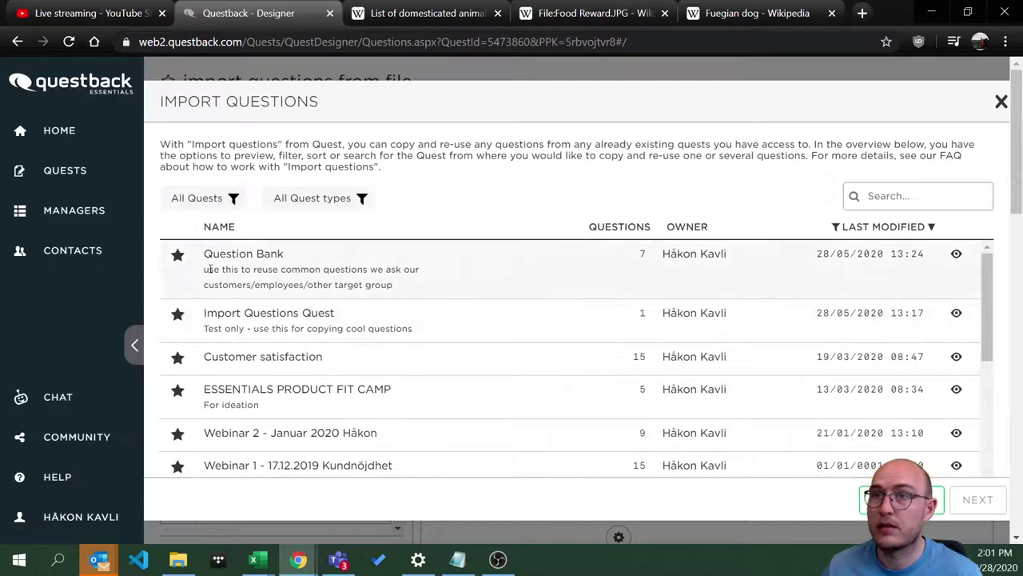
left_click(266, 268)
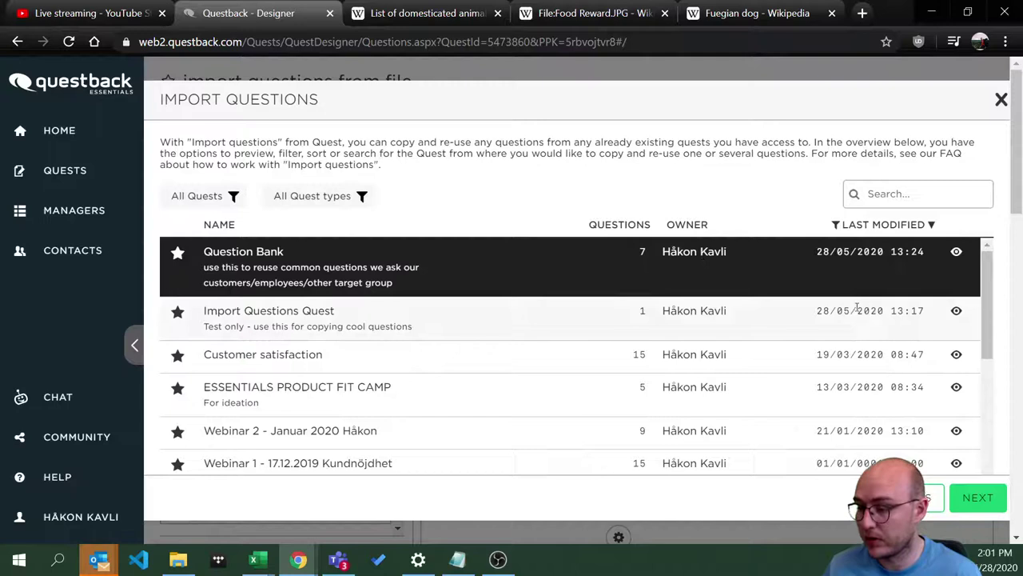
left_click(980, 504)
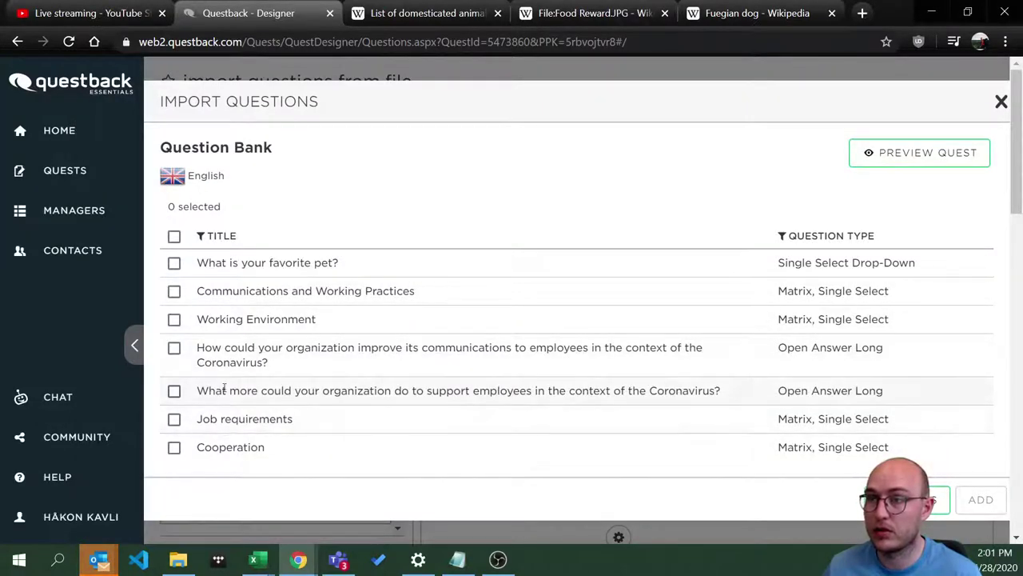
- Import the question "What more could your organization do to support employees in the context of the Coronavirus?" and open it in the Designer
left_click(174, 391)
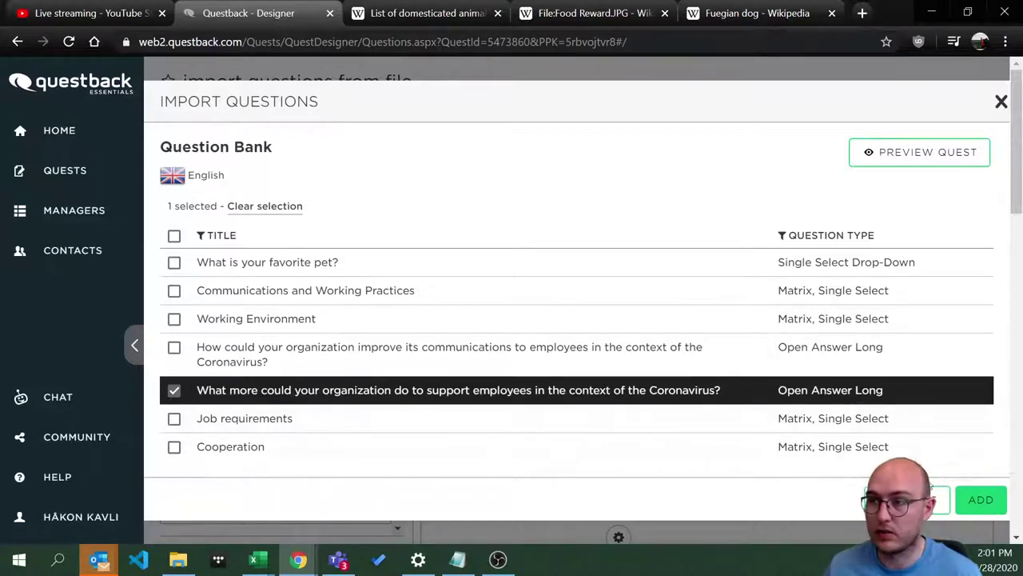
left_click(981, 501)
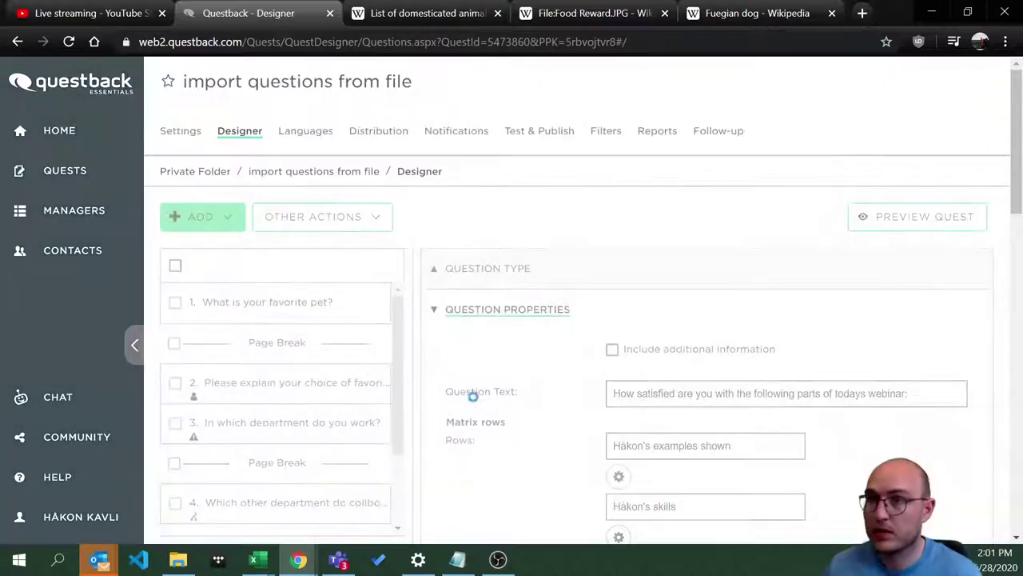
scroll(349, 417, "down", 3)
scroll(349, 417, "down", 2)
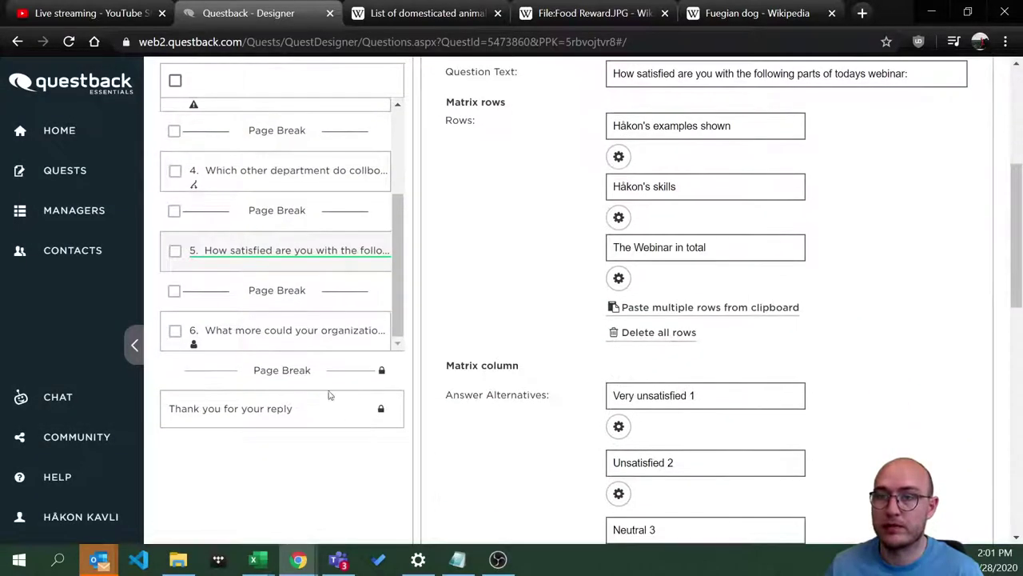
left_click(265, 331)
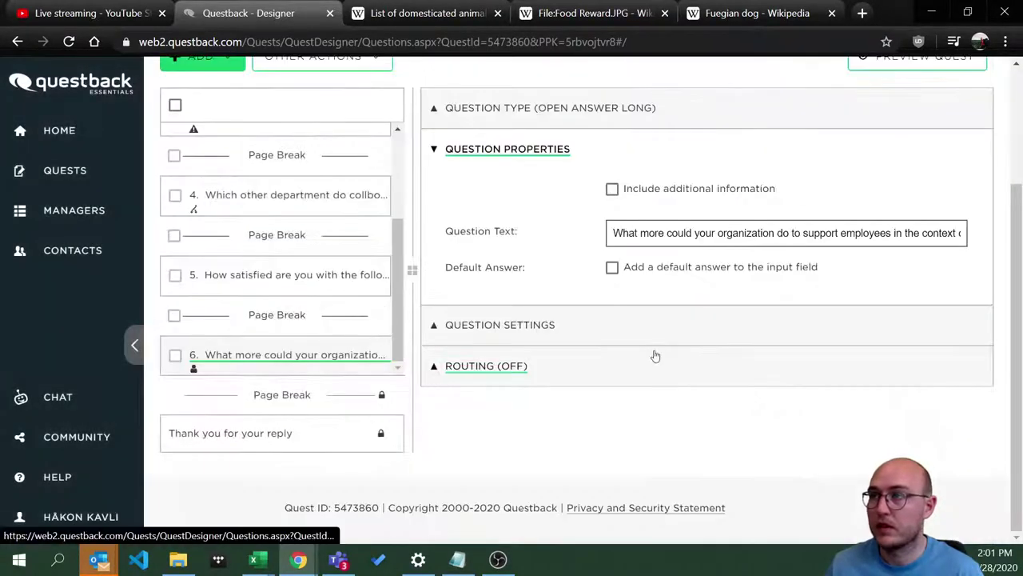
scroll(656, 354, "up", 3)
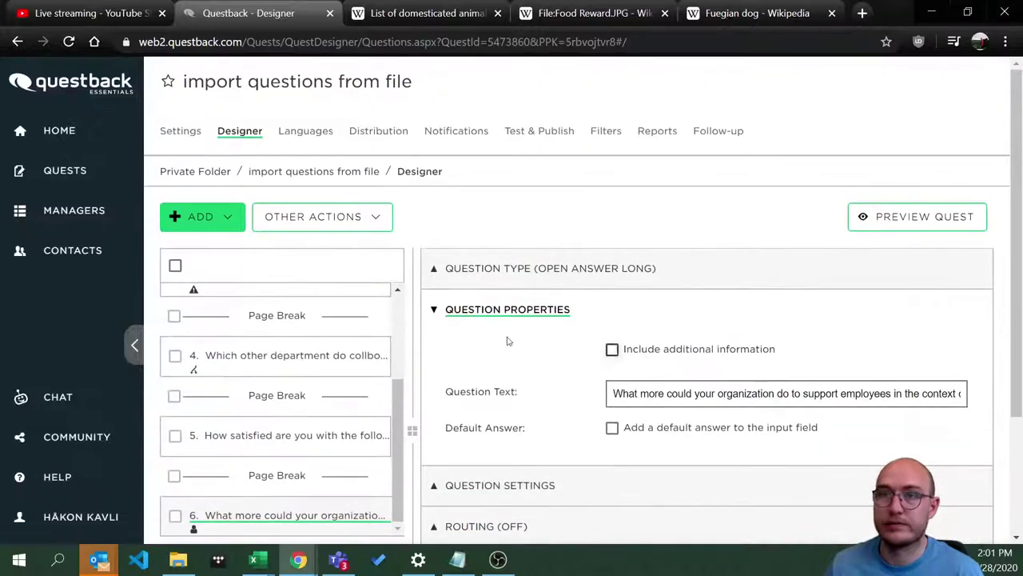
- Start another question import with a file as the source and proceed to the file upload page
left_click(214, 219)
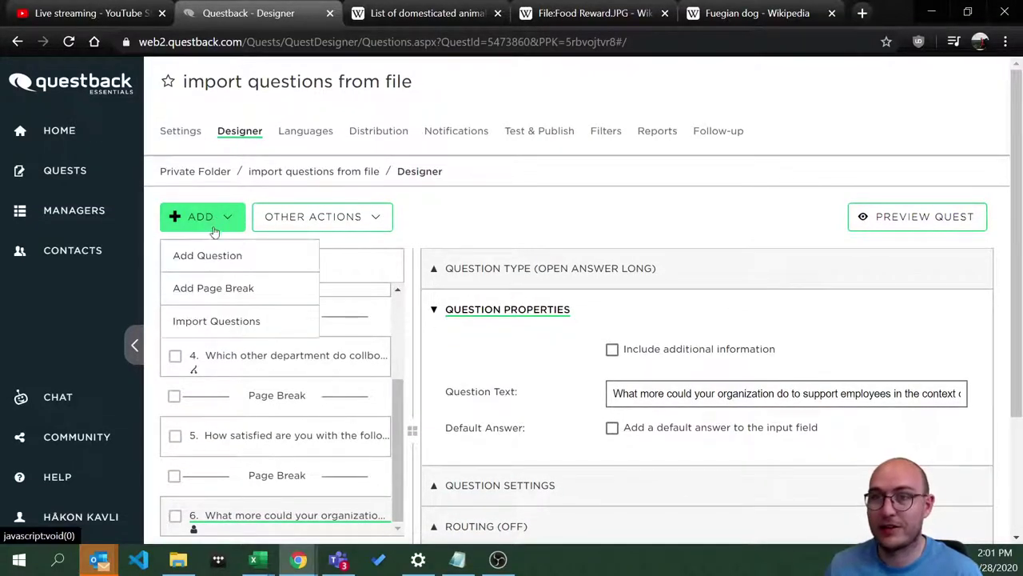
left_click(292, 221)
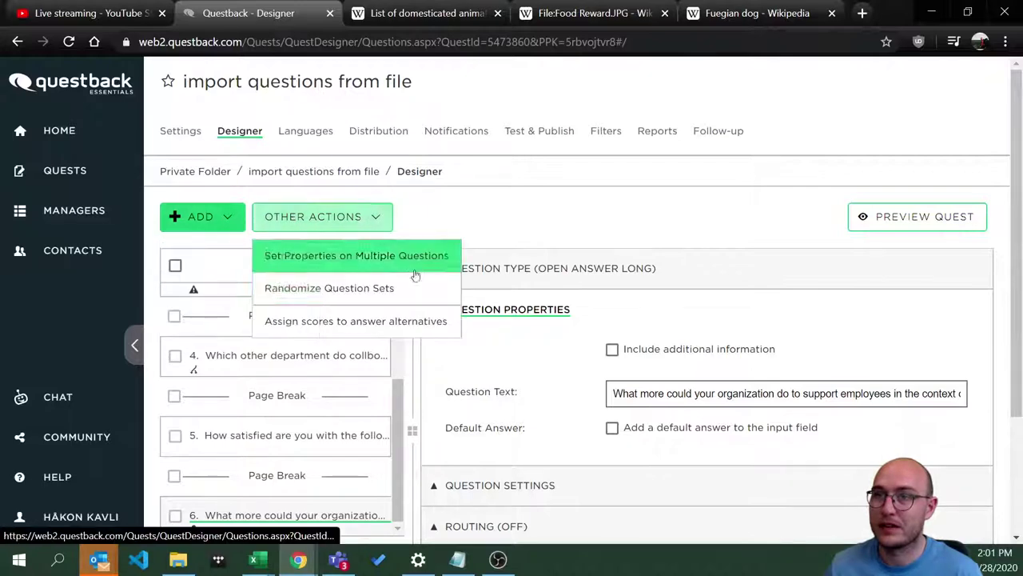
left_click(221, 218)
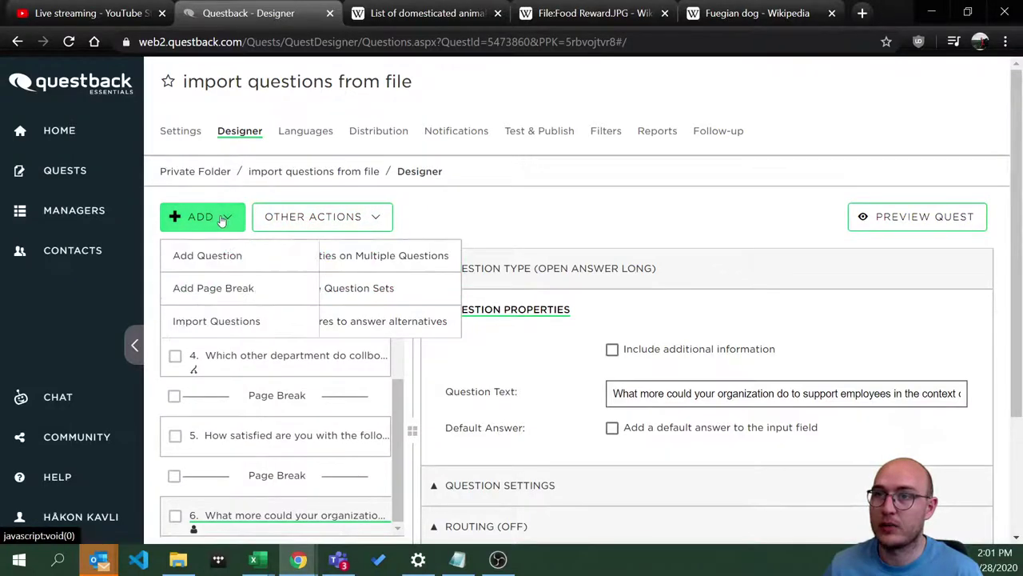
left_click(188, 321)
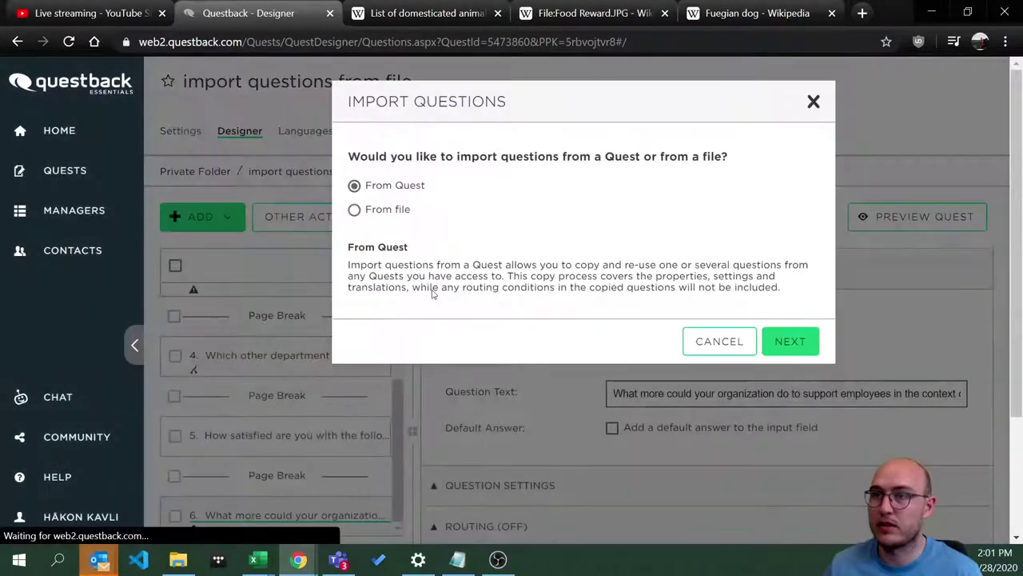
left_click(395, 217)
left_click(792, 329)
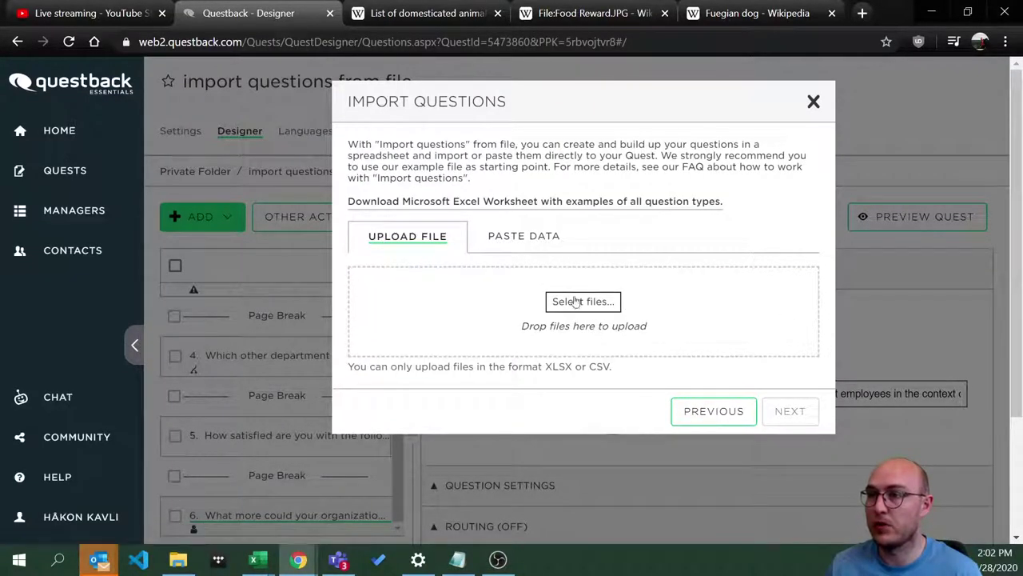
- Examine the option to import questions from pasted data, return to file upload, and close the question import
left_click(518, 238)
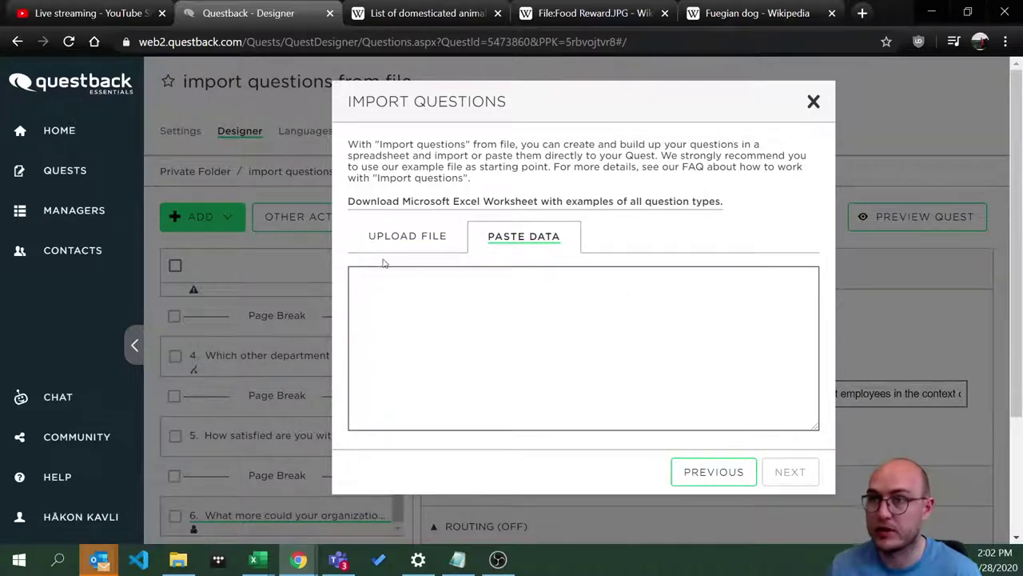
left_click(405, 242)
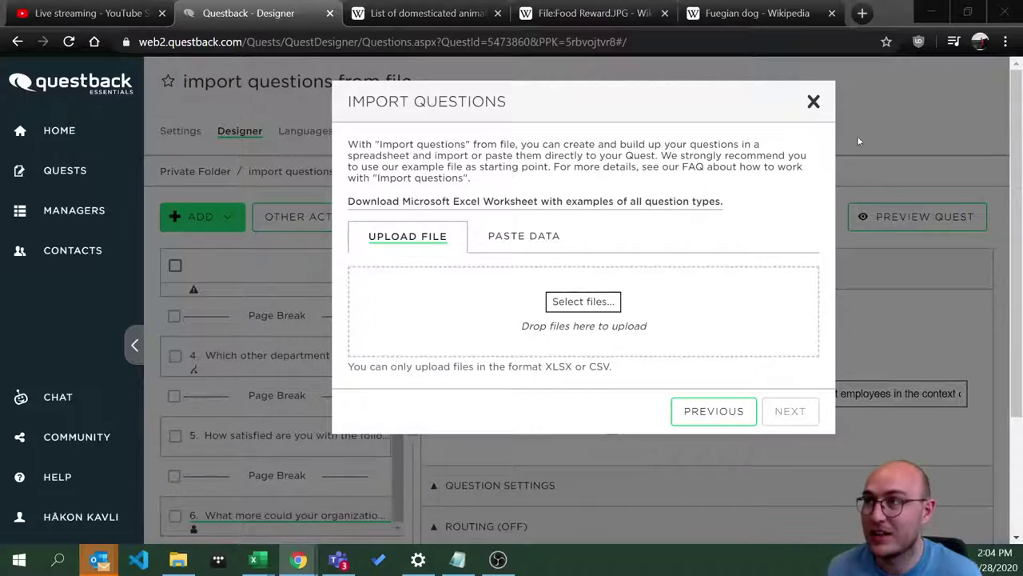
left_click(813, 101)
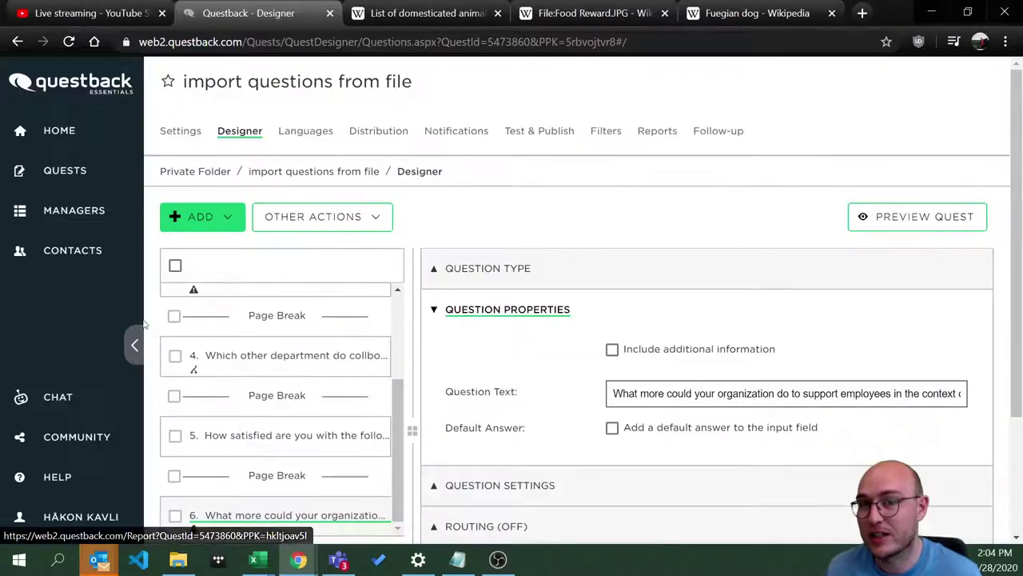
- Open the public version of the Questback Community and look over its Essentials quick start topics and streaming announcement
left_click(87, 444)
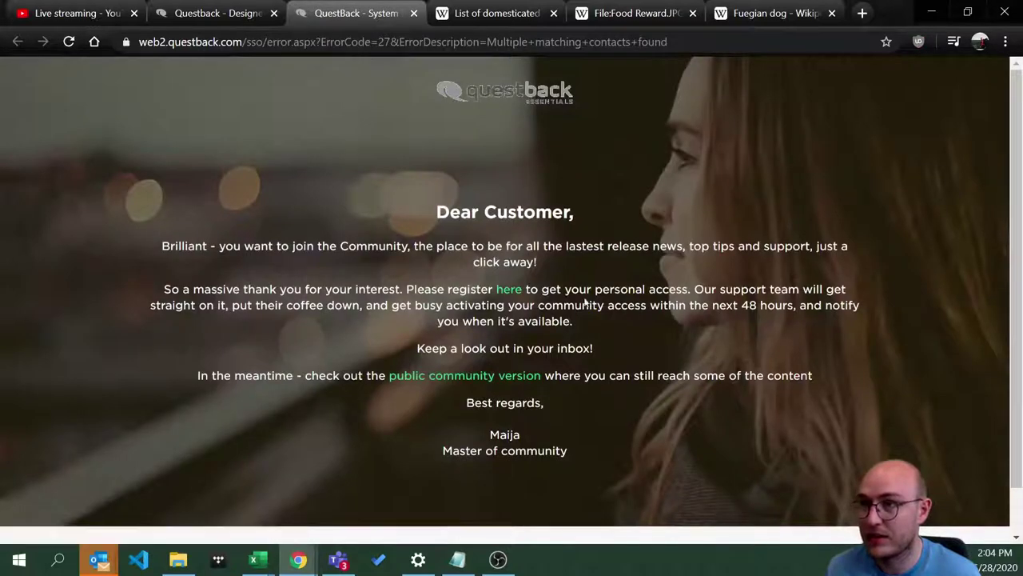
left_click(490, 381)
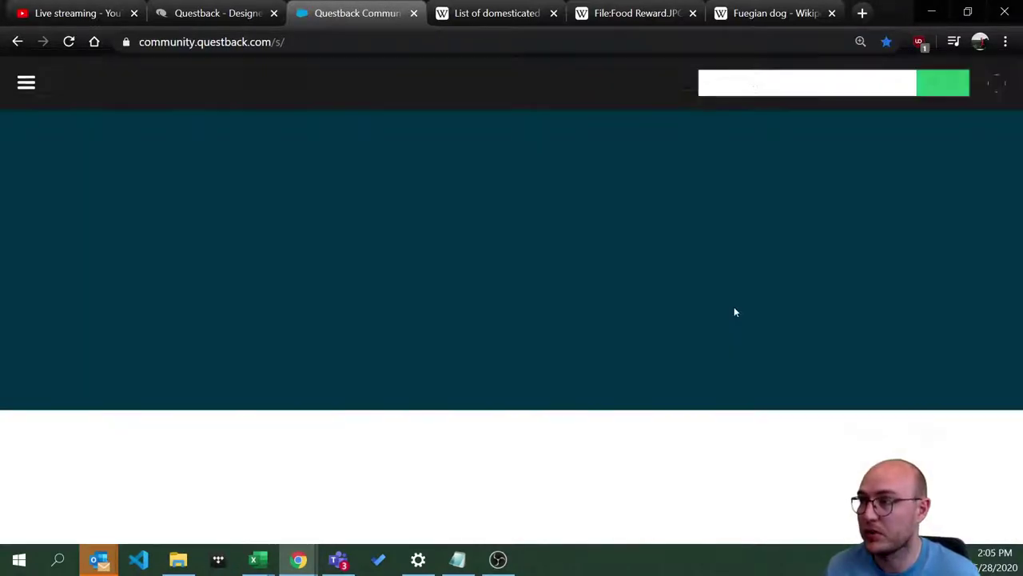
scroll(727, 345, "down", 2)
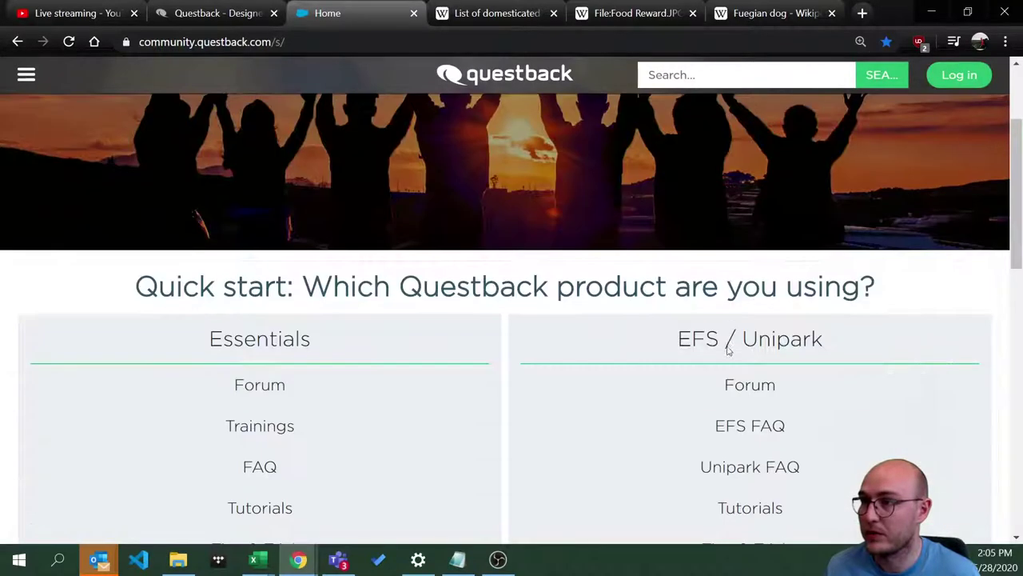
scroll(728, 349, "down", 3)
scroll(644, 360, "down", 1)
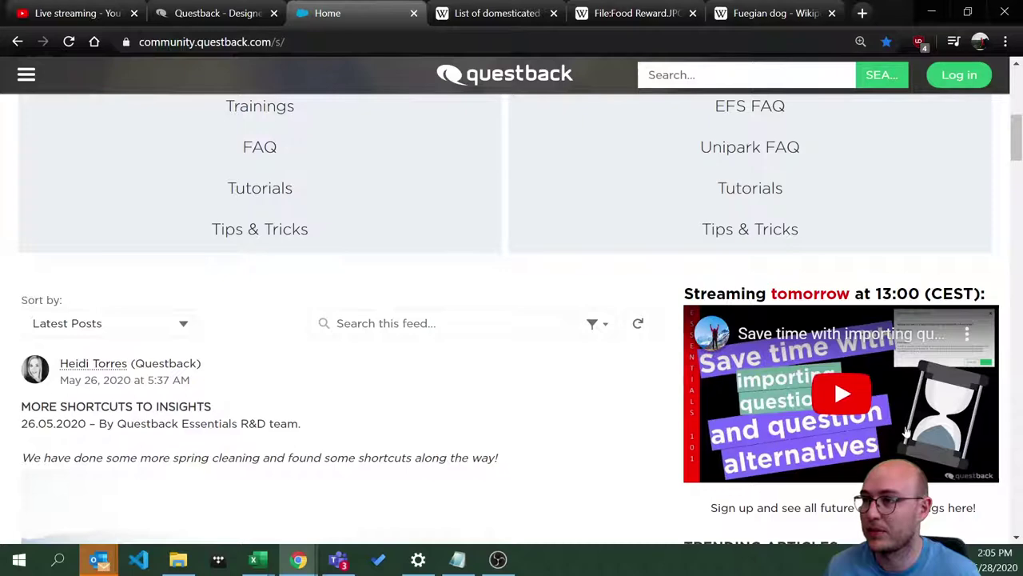
scroll(402, 360, "up", 4)
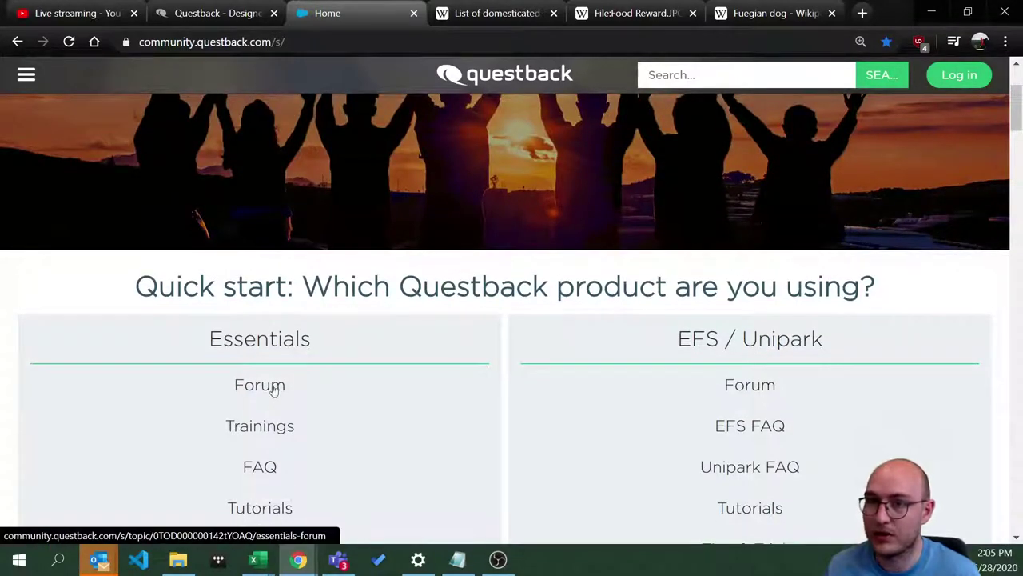
scroll(260, 393, "down", 2)
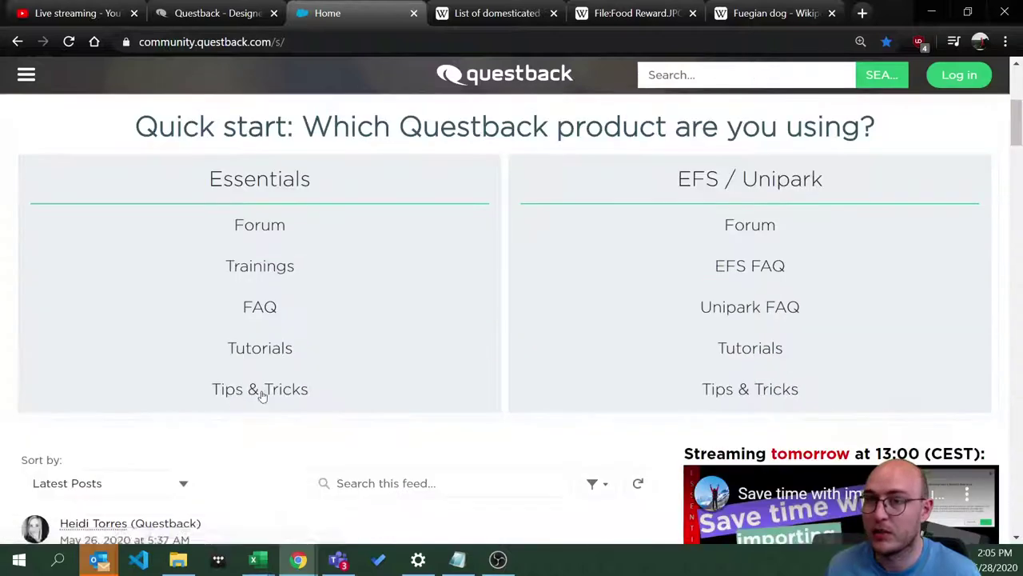
- Open the community site's main navigation to show its product sections
scroll(119, 240, "up", 4)
left_click(26, 74)
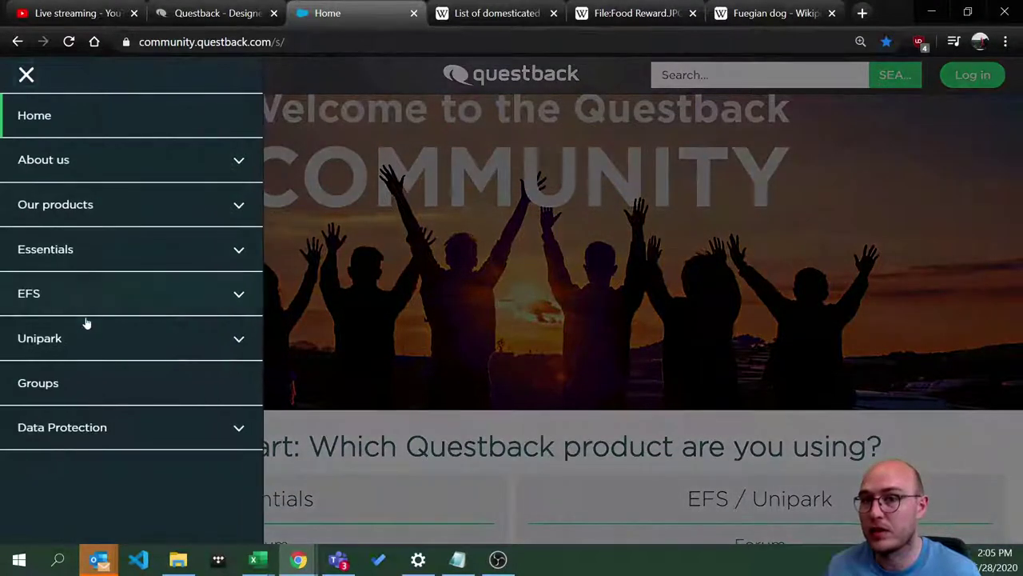